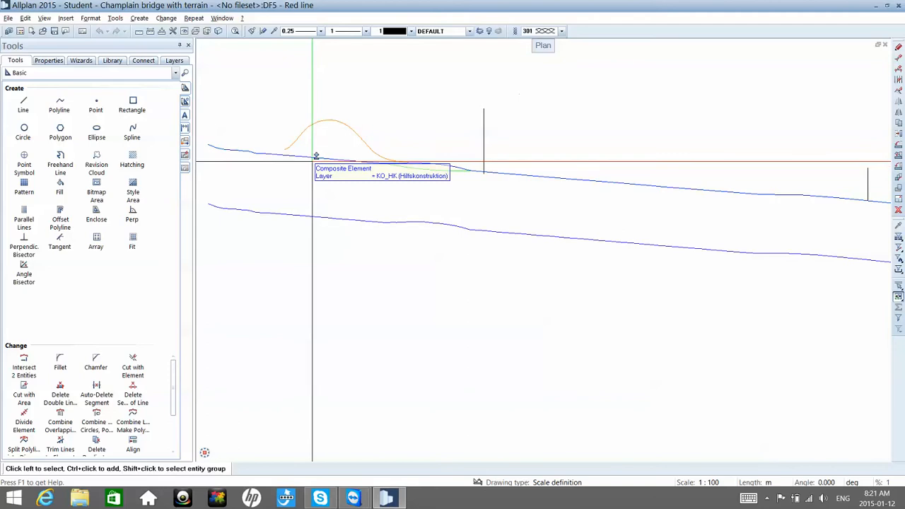
# Step: Copy the upper composite profile line together with the two vertical lines crossing it to the clipboard
pyautogui.click(316, 157)
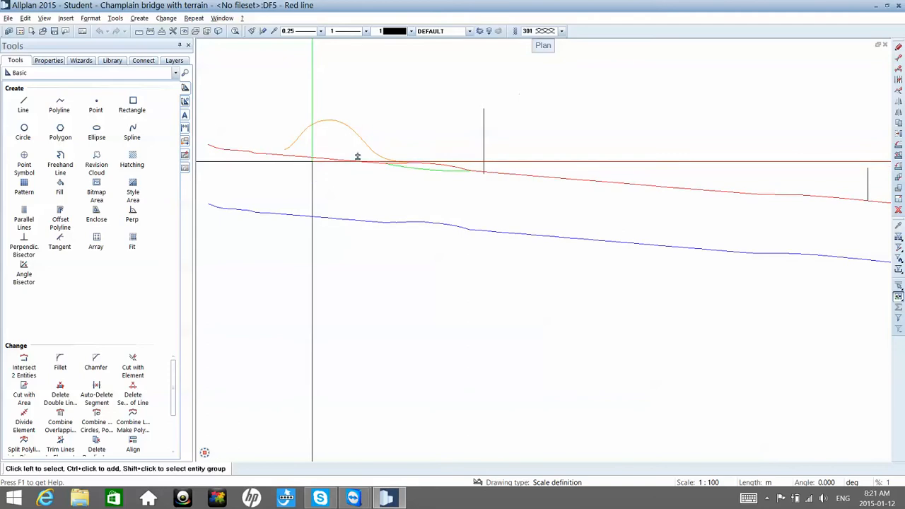
pyautogui.click(486, 144)
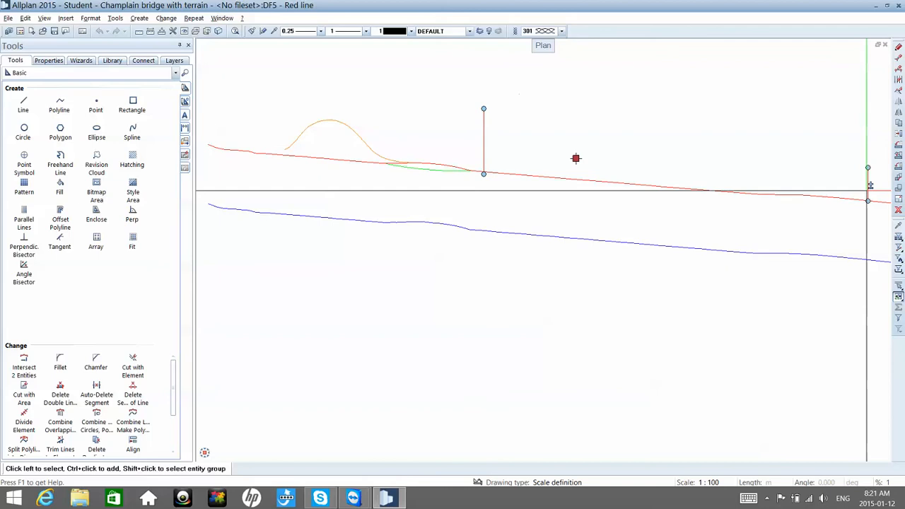
pyautogui.scroll(-3, 757, 193)
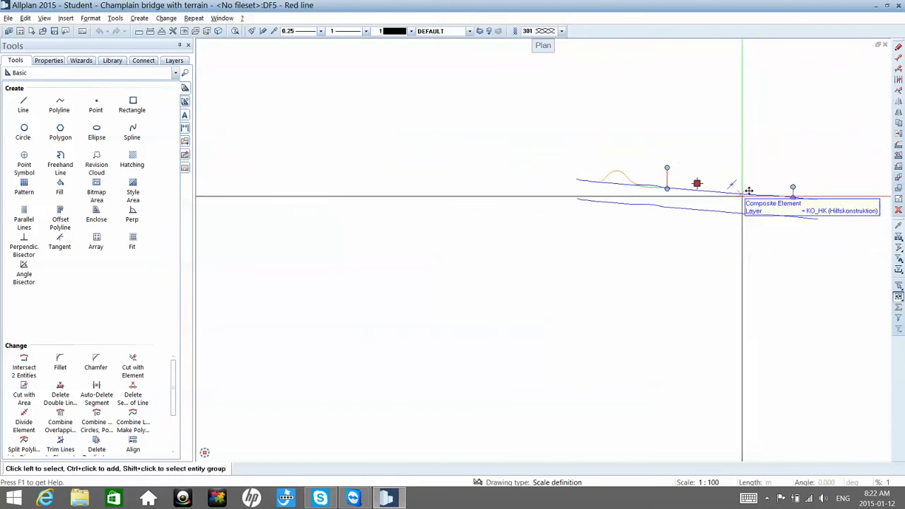
pyautogui.scroll(4, 700, 209)
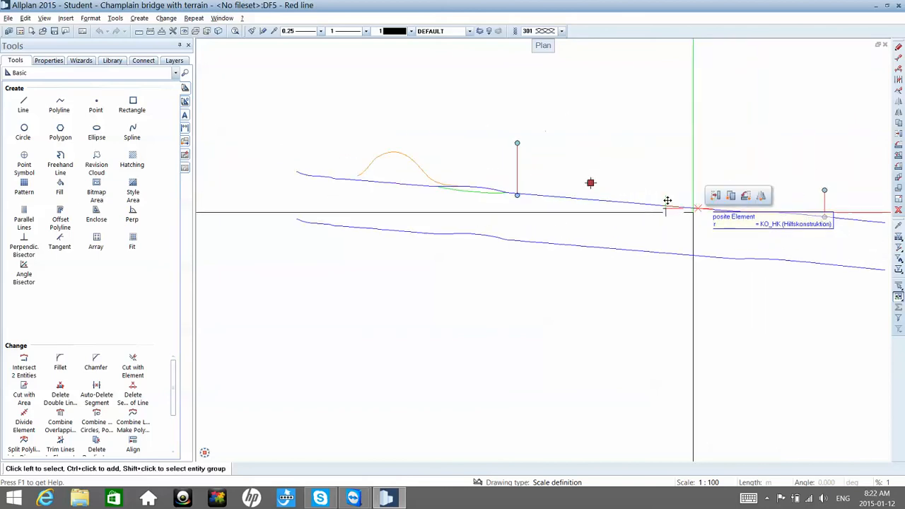
pyautogui.moveTo(661, 205); pyautogui.dragTo(622, 202, button='middle')
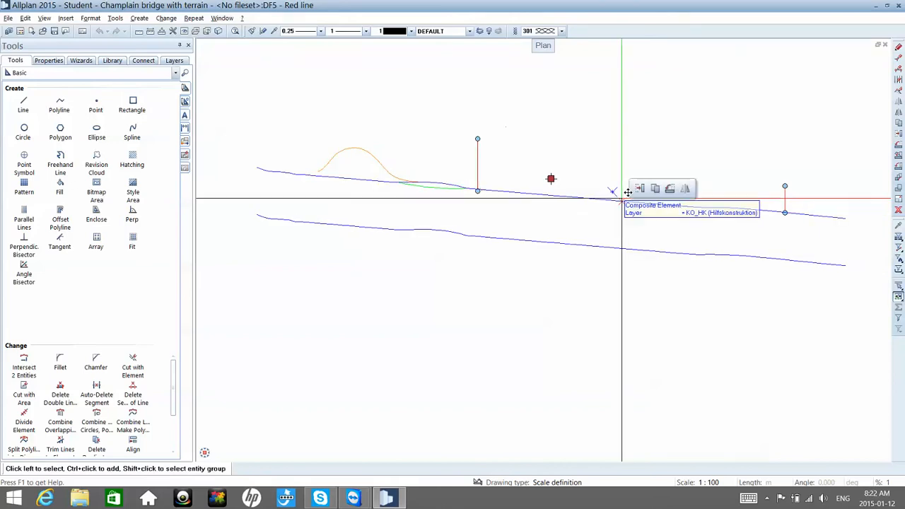
pyautogui.click(622, 201)
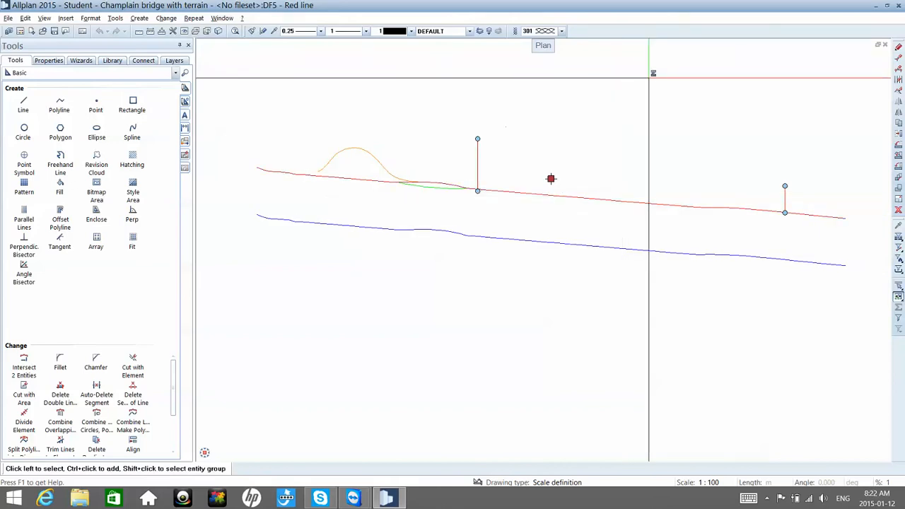
pyautogui.click(648, 78)
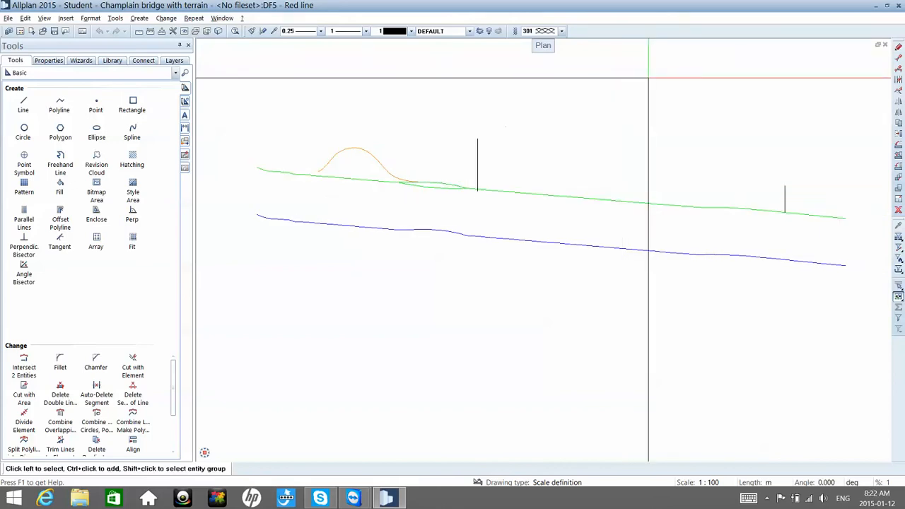
# Step: Insert a Structure level under Champlain bridge with terrain in the building structure and name it PROPOSAL 1
pyautogui.doubleClick(648, 77)
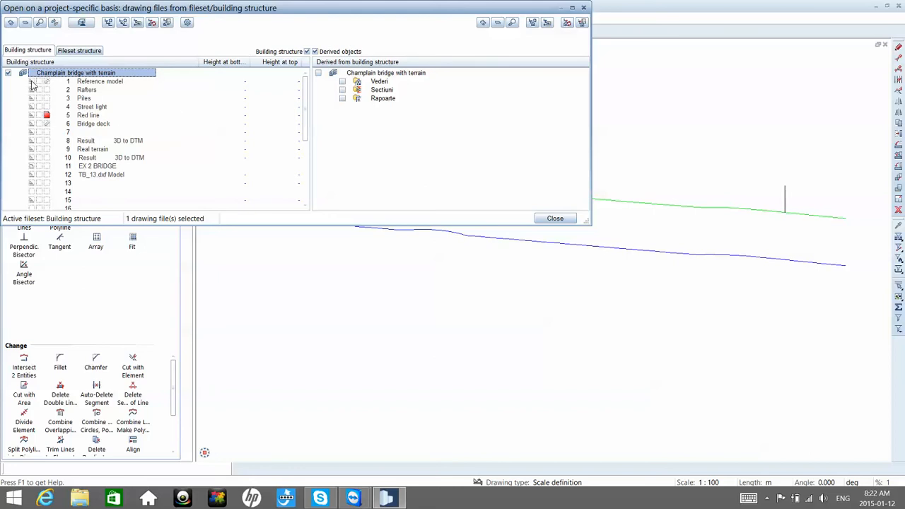
pyautogui.click(304, 174)
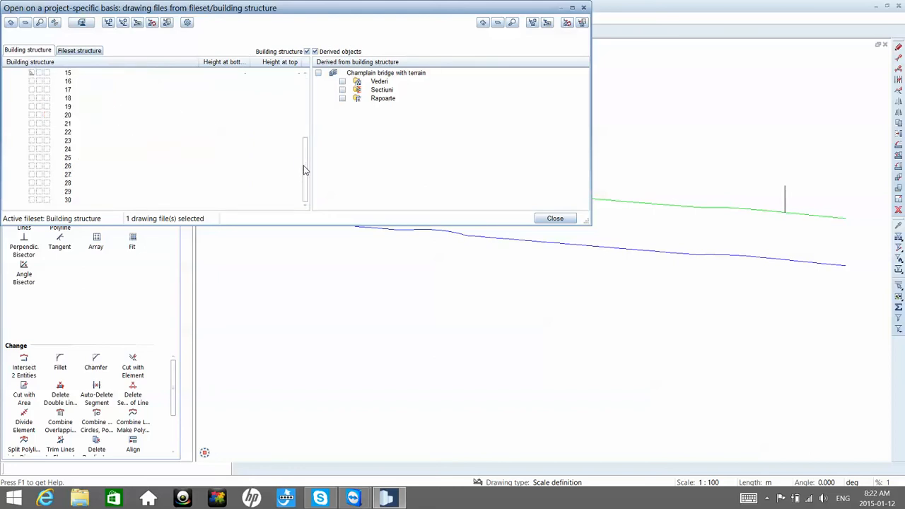
pyautogui.scroll(5, 315, 97)
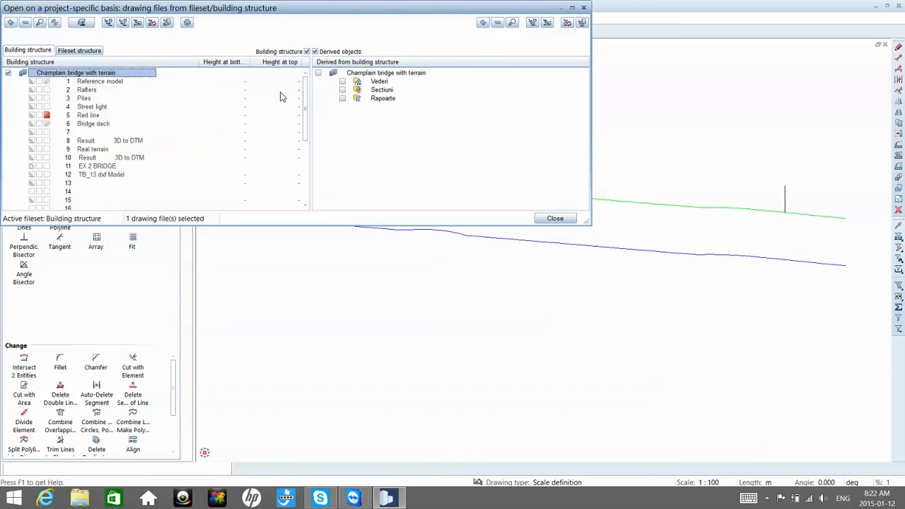
pyautogui.doubleClick(298, 8)
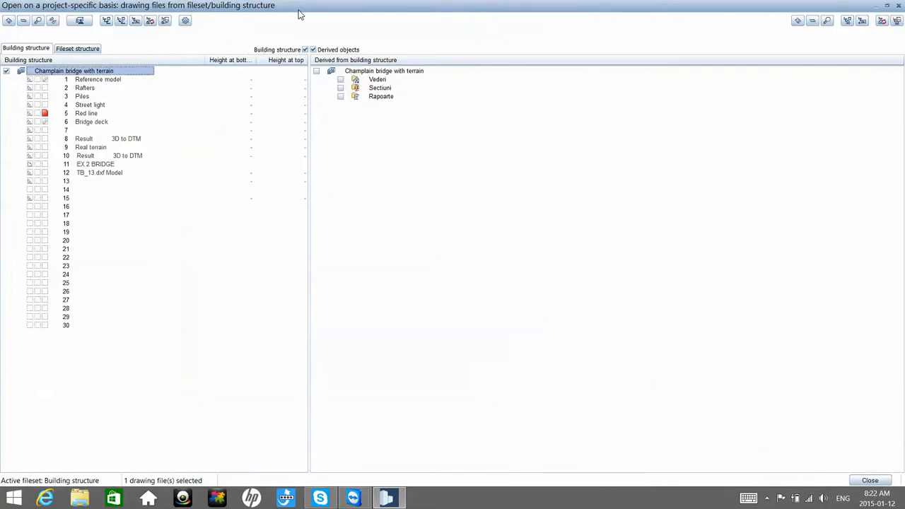
pyautogui.rightClick(93, 75)
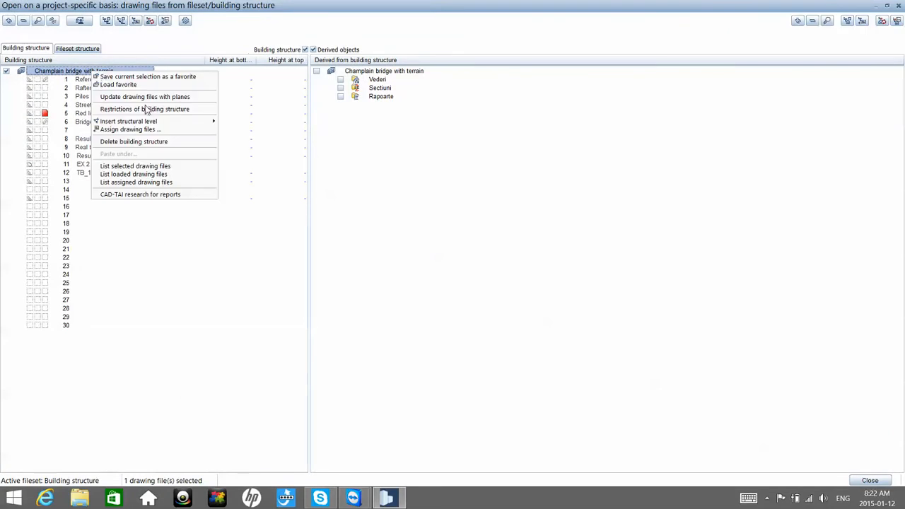
pyautogui.moveTo(156, 122)
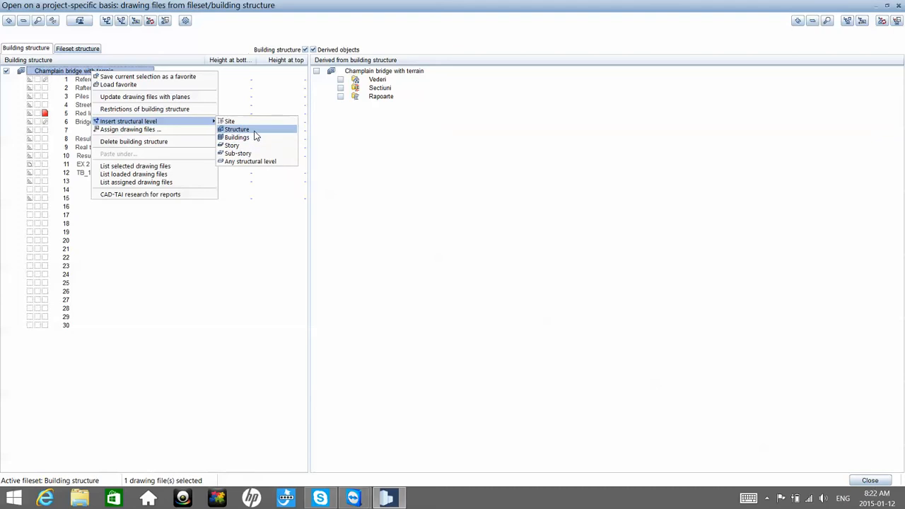
pyautogui.click(241, 129)
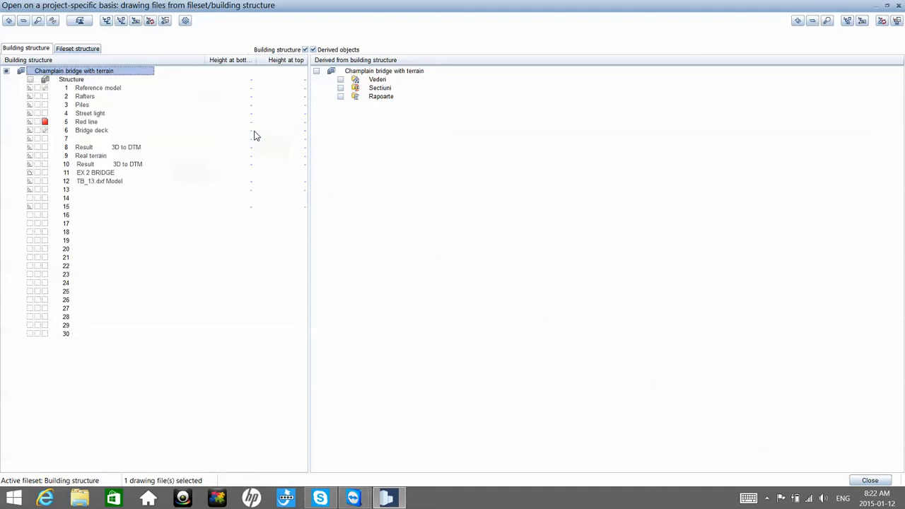
pyautogui.click(71, 79)
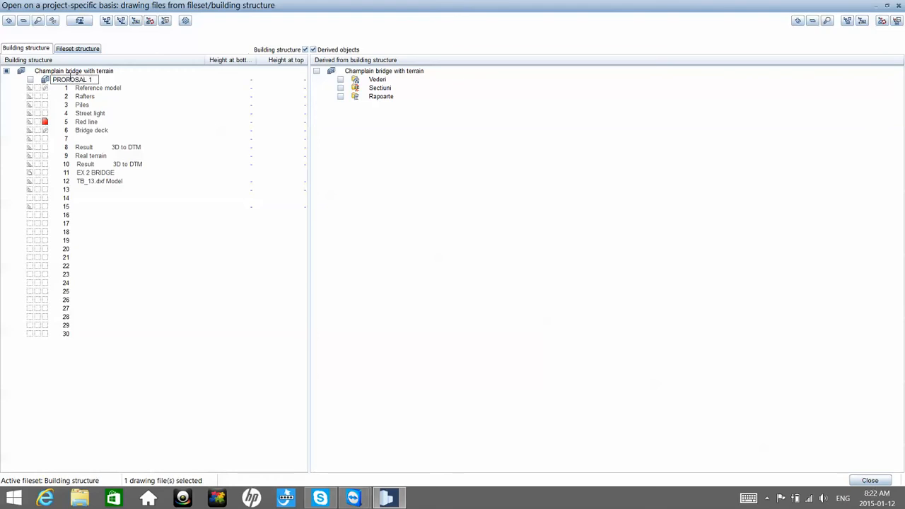
# Step: Assign drawing files 31-35 to the PROPOSAL 1 structural level
pyautogui.rightClick(71, 81)
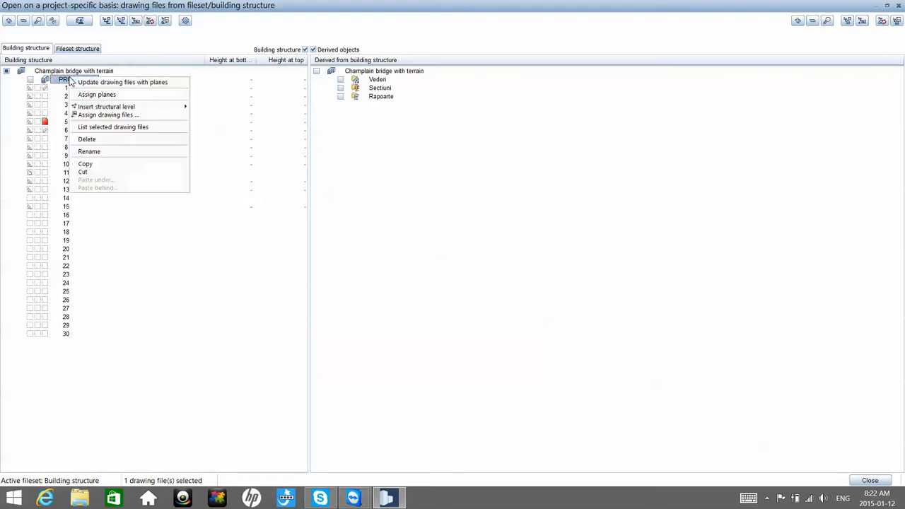
pyautogui.click(139, 115)
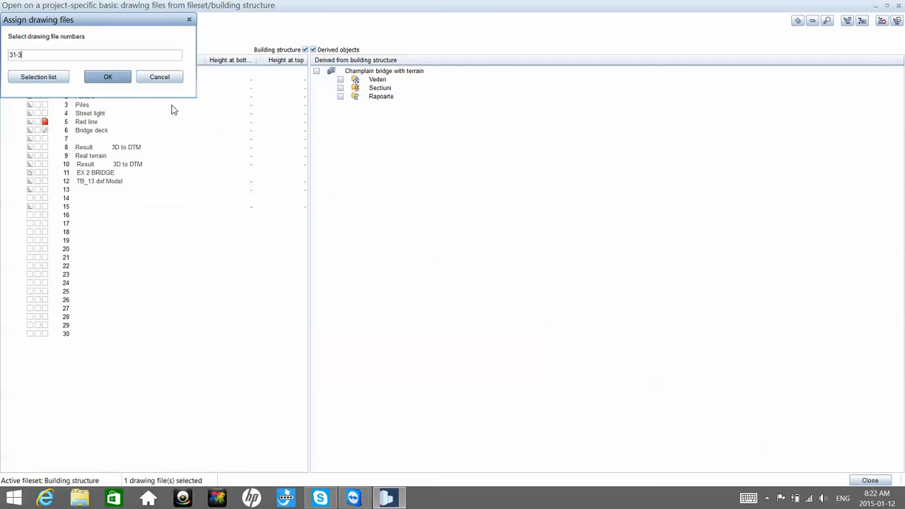
pyautogui.press('Return')
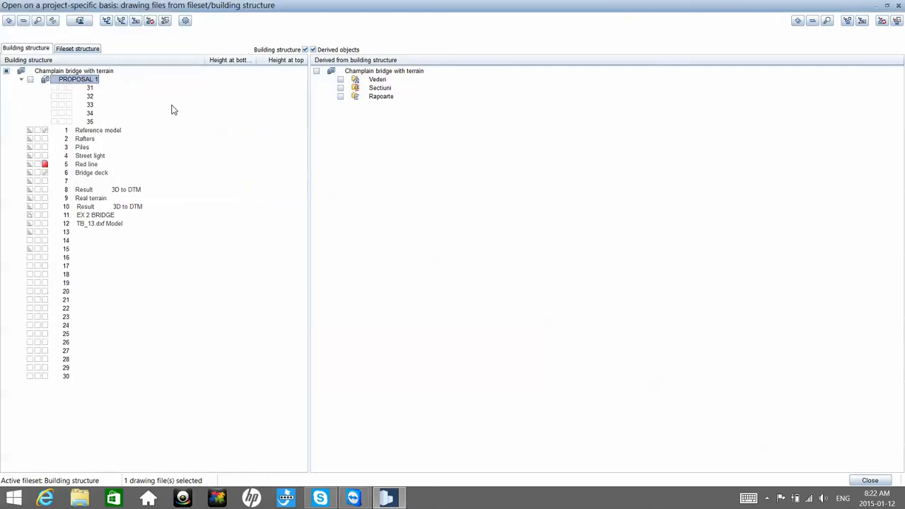
# Step: Make drawing file 31 current, name it Red LINE and return to the drawing
pyautogui.click(69, 87)
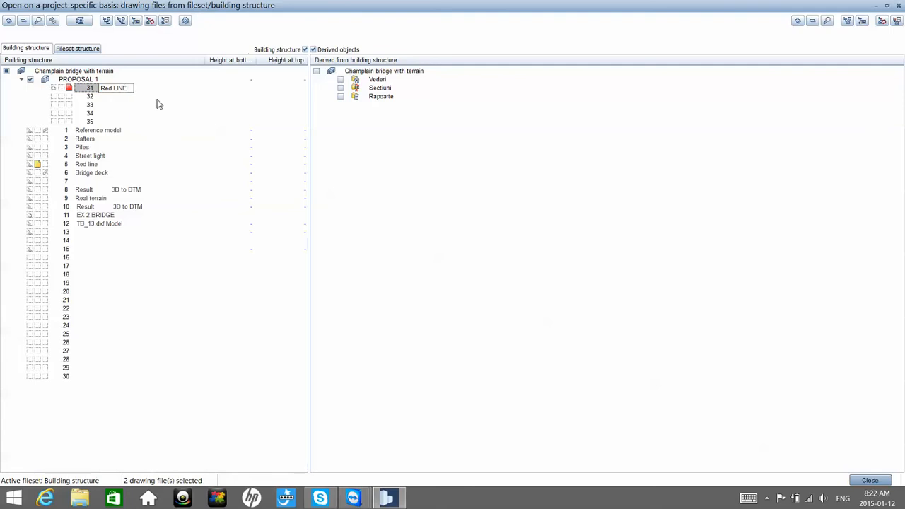
pyautogui.press('Return')
pyautogui.doubleClick(105, 92)
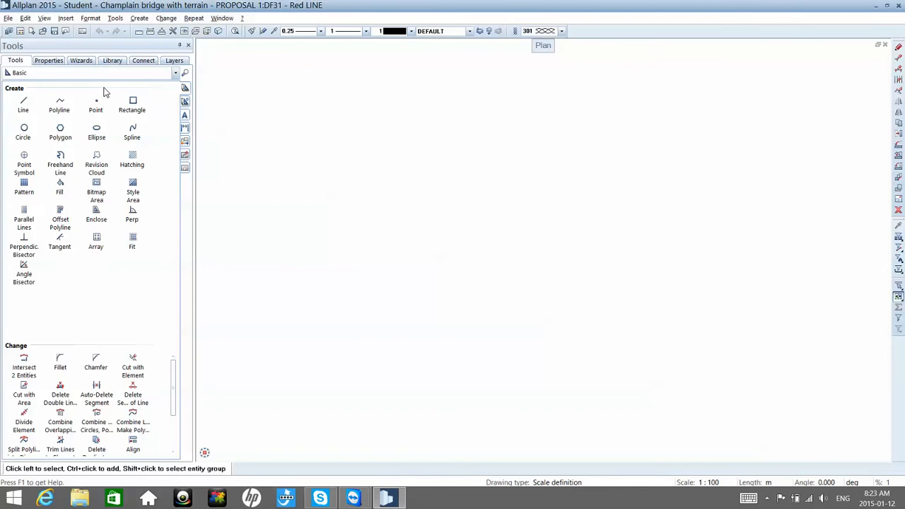
# Step: Paste the copied profile line and vertical lines into drawing file 31 at their original position
pyautogui.click(25, 18)
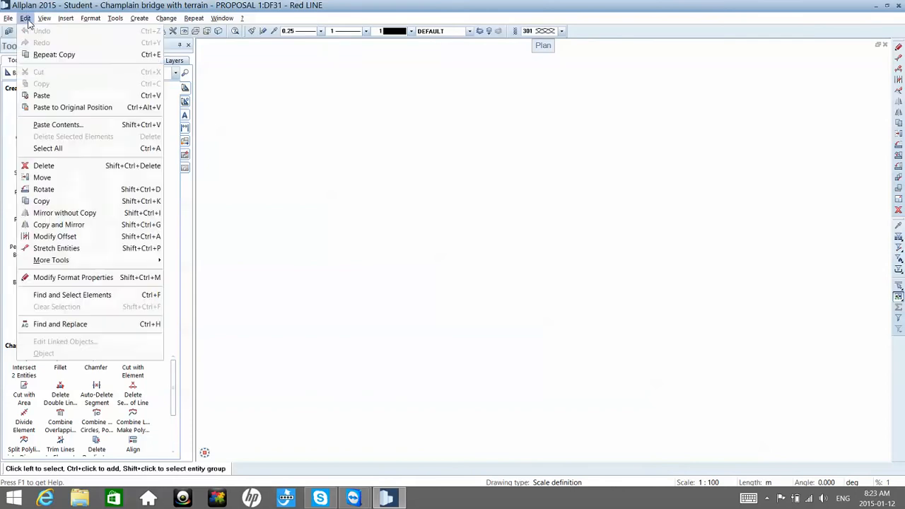
pyautogui.click(94, 110)
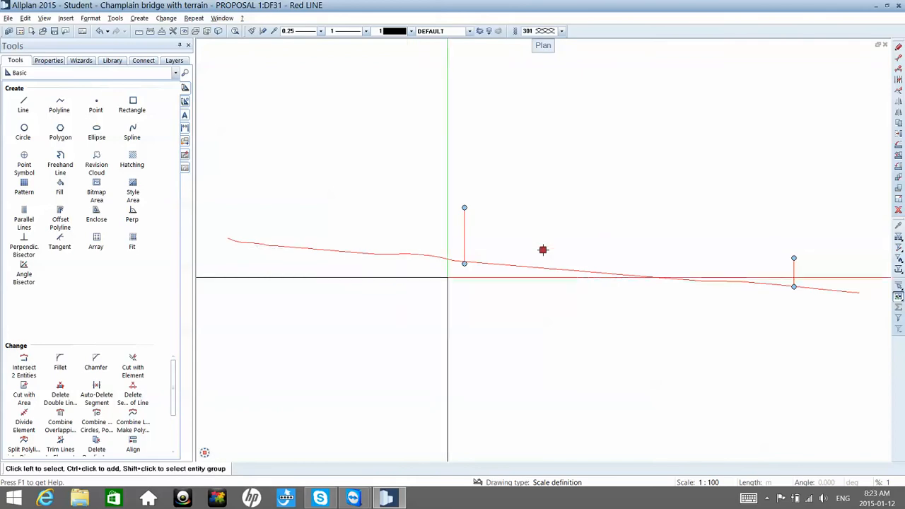
pyautogui.click(447, 285)
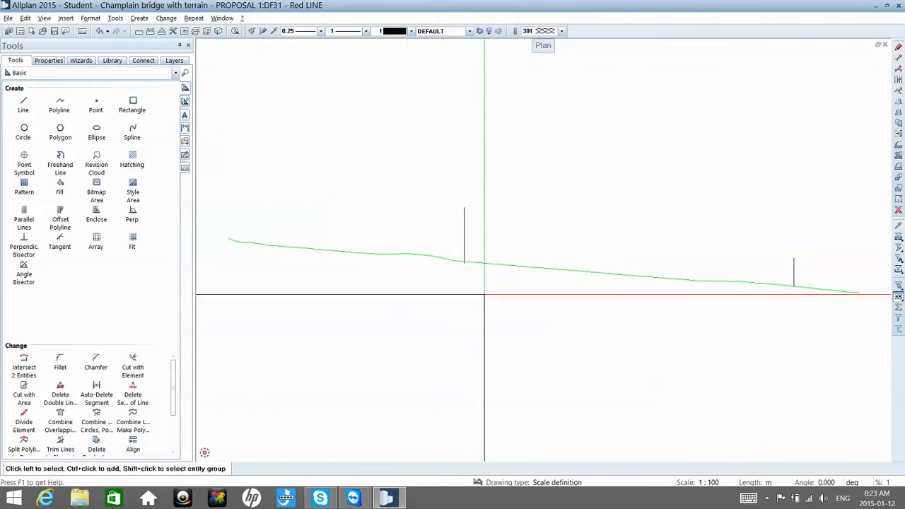
# Step: Explode the pasted composite profile line into separate elements
pyautogui.moveTo(483, 292); pyautogui.dragTo(473, 255, button='middle')
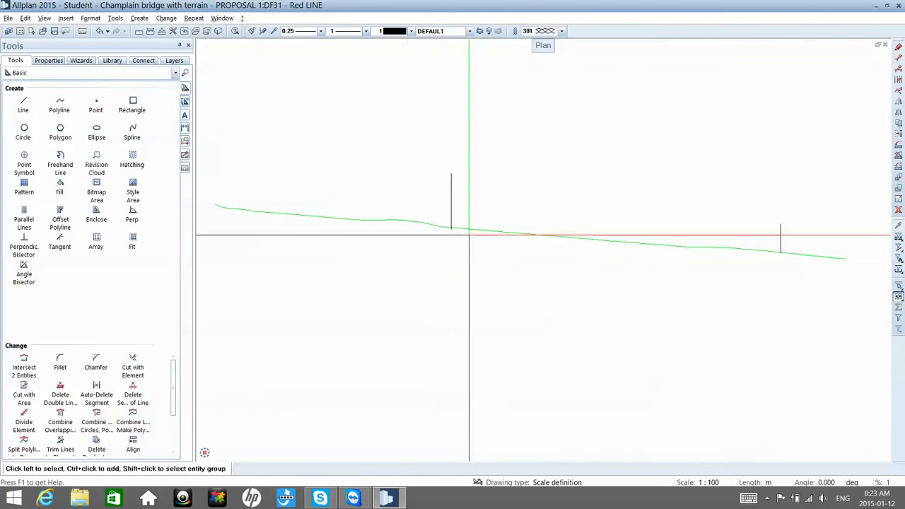
pyautogui.rightClick(473, 236)
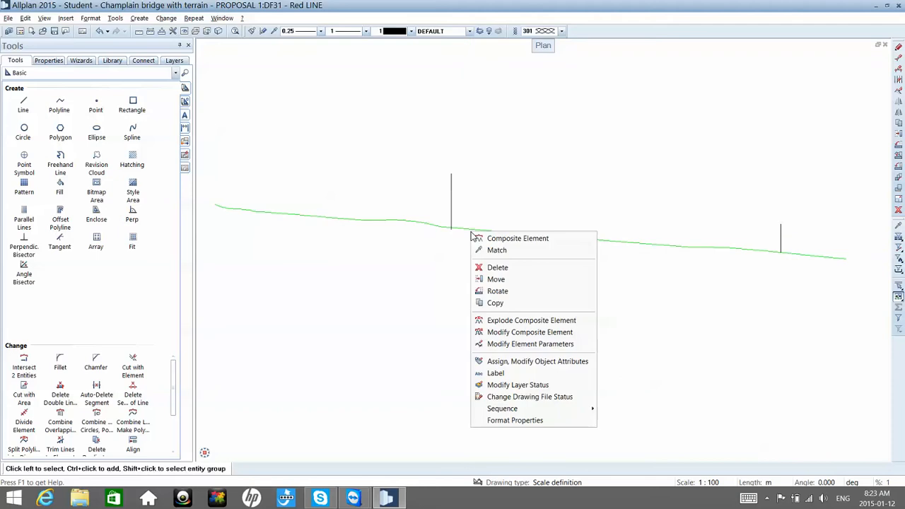
pyautogui.click(497, 324)
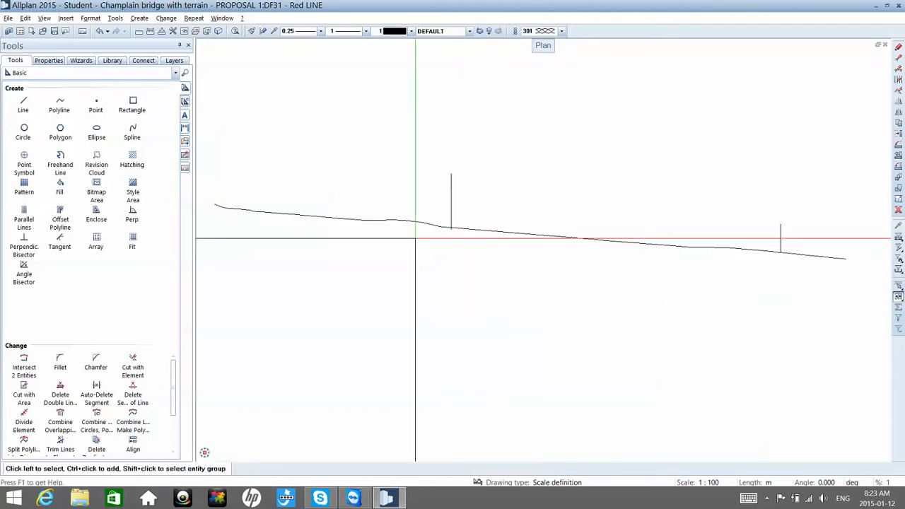
# Step: Auto-delete the profile polyline segment just before the first vertical line, using the Part of element selection mode
pyautogui.scroll(5, 408, 213)
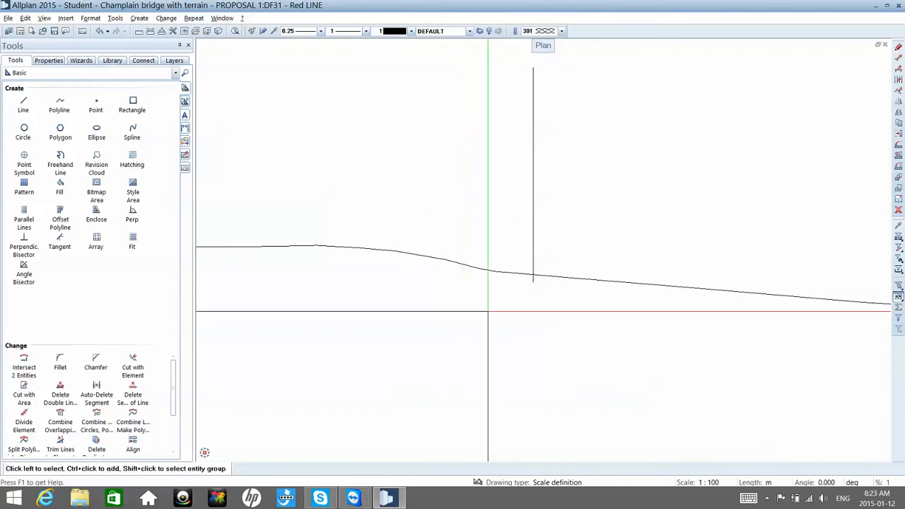
pyautogui.scroll(5, 493, 301)
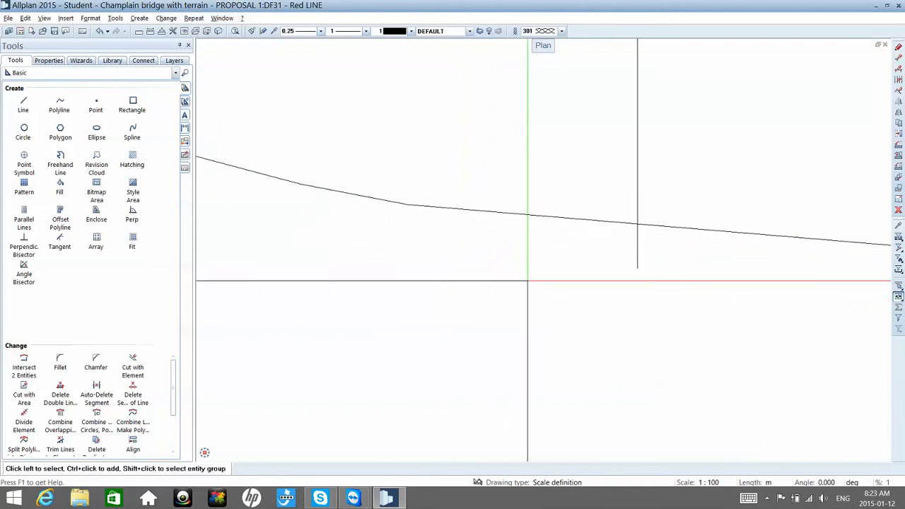
pyautogui.scroll(3, 640, 229)
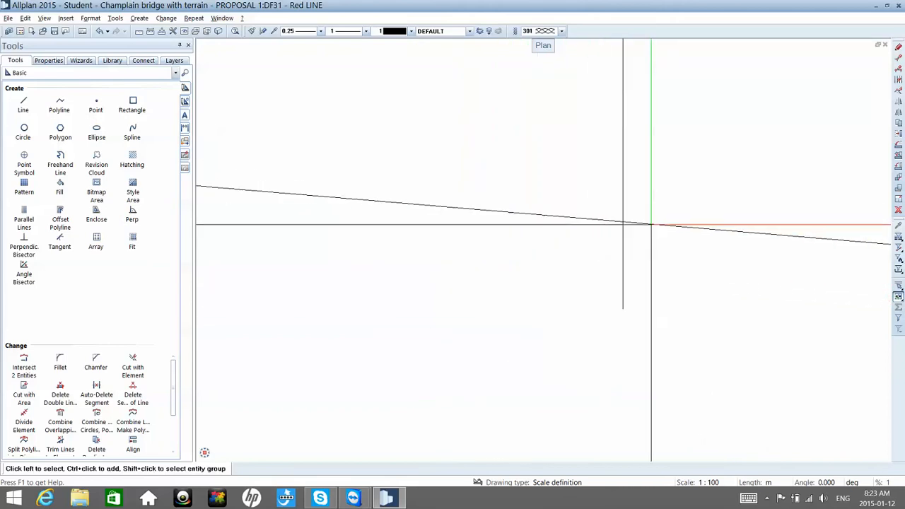
pyautogui.scroll(-3, 637, 222)
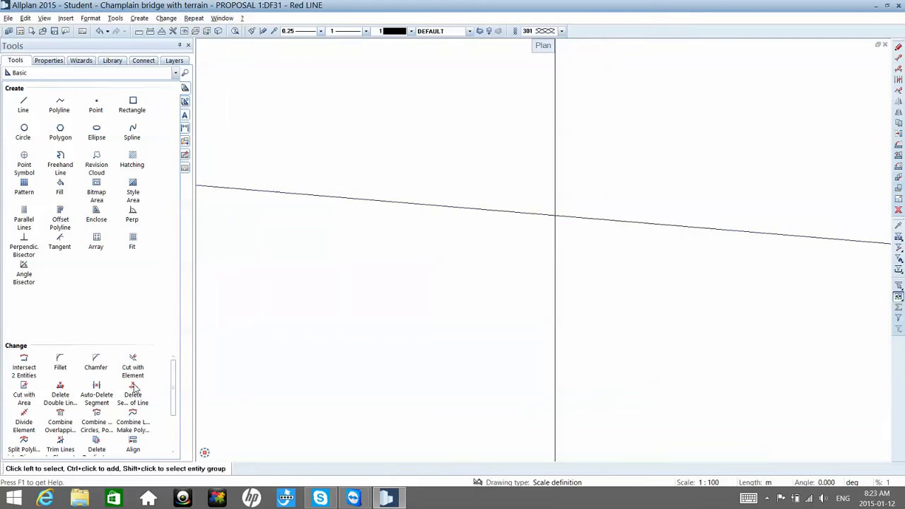
pyautogui.click(104, 390)
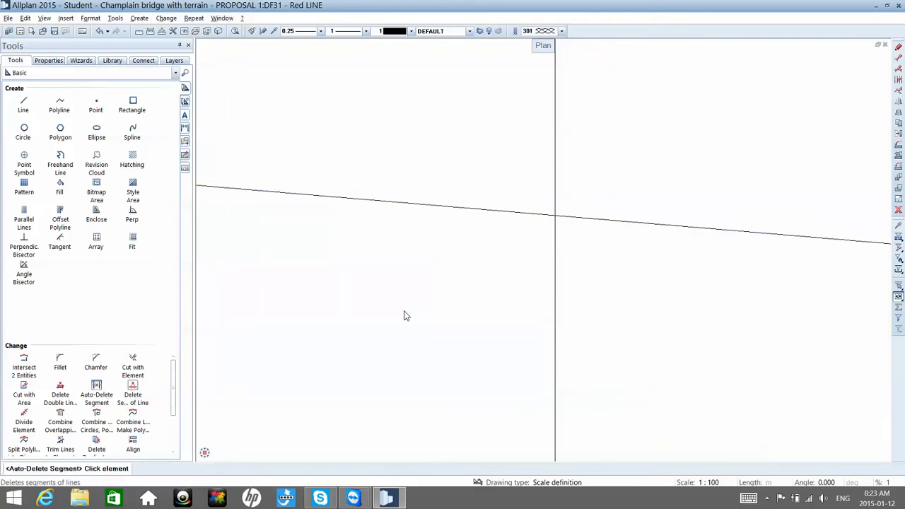
pyautogui.click(505, 215)
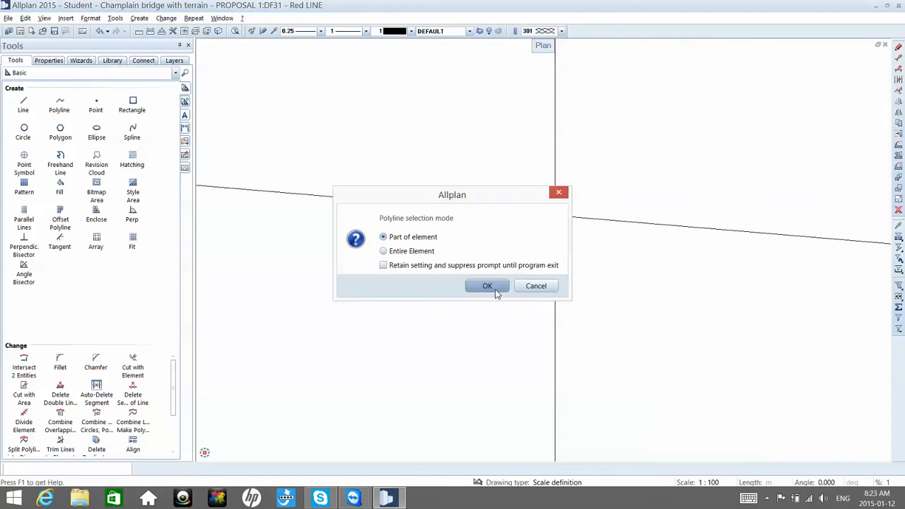
pyautogui.click(494, 289)
# Step: Auto-delete the profile polyline segment just past the second vertical line, using the Part of element selection mode
pyautogui.scroll(-12, 495, 289)
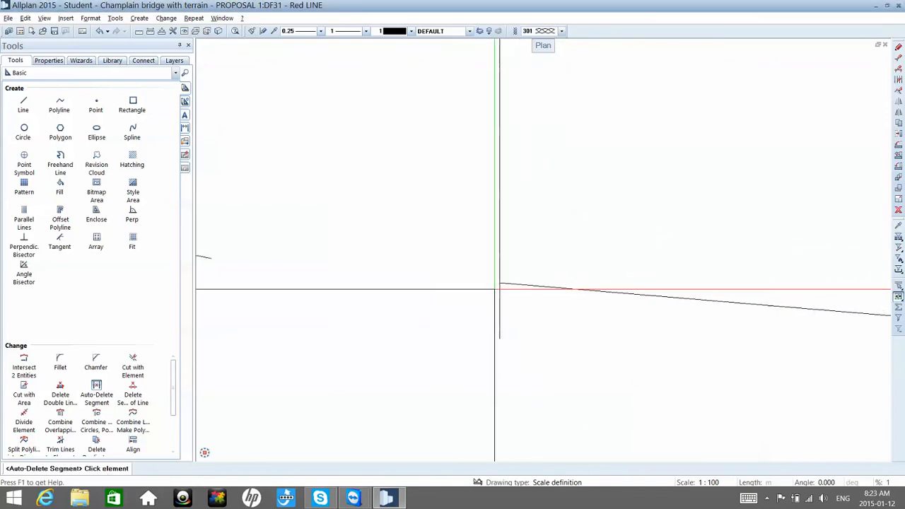
pyautogui.scroll(-6, 495, 289)
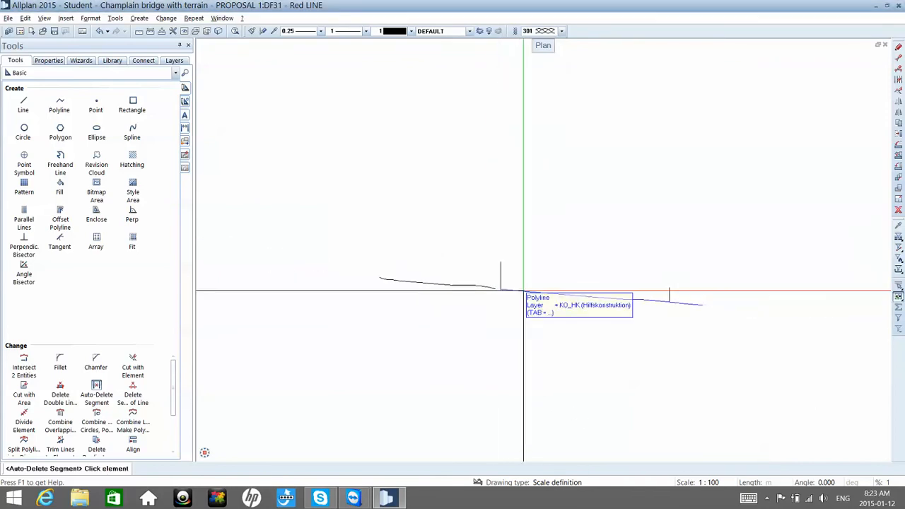
pyautogui.click(682, 302)
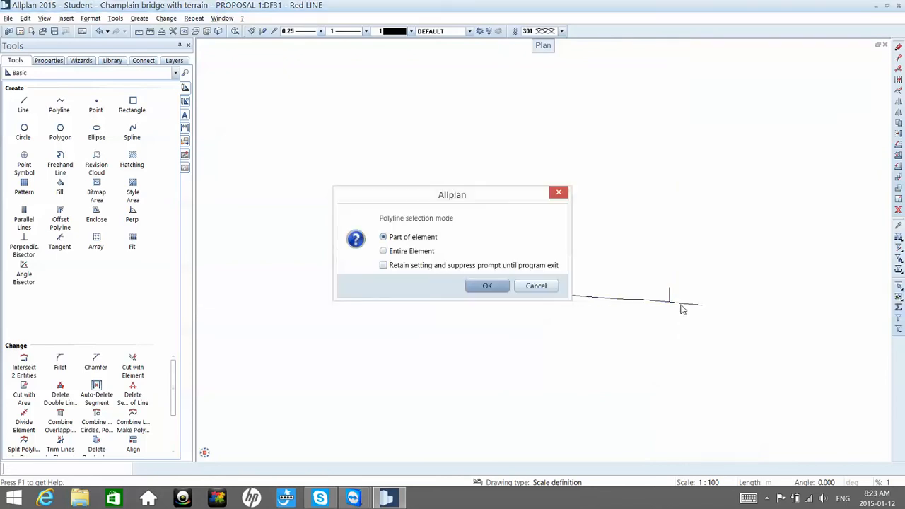
pyautogui.click(488, 286)
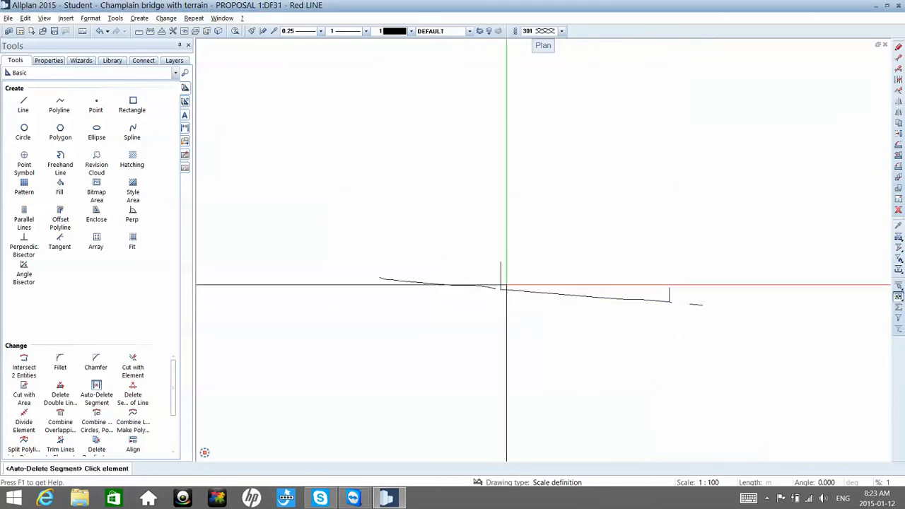
# Step: Auto-delete the short profile stub still overhanging the second vertical line, using the Part of element selection mode
pyautogui.scroll(5, 672, 303)
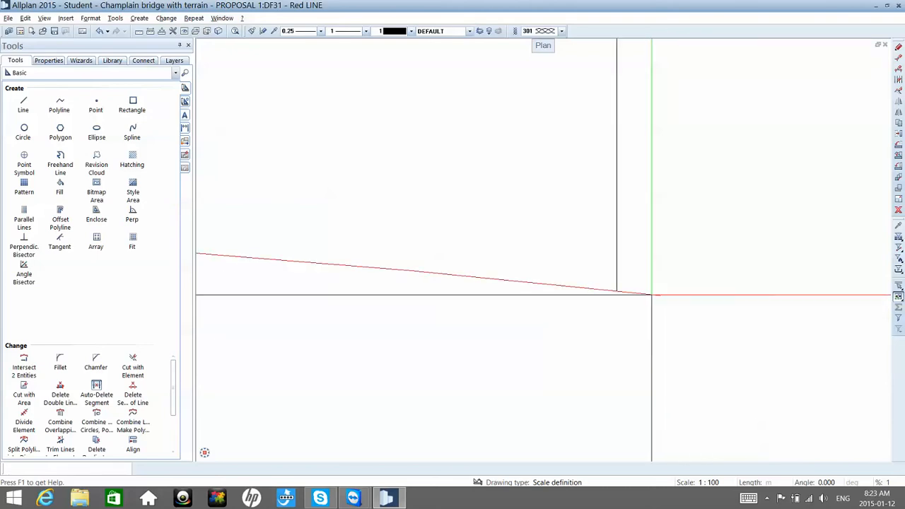
pyautogui.click(647, 296)
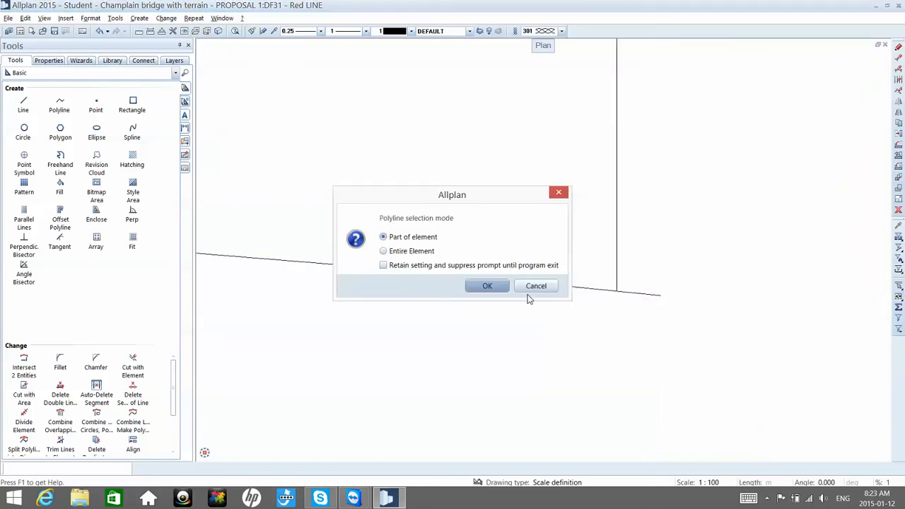
pyautogui.click(487, 286)
pyautogui.scroll(-2, 579, 277)
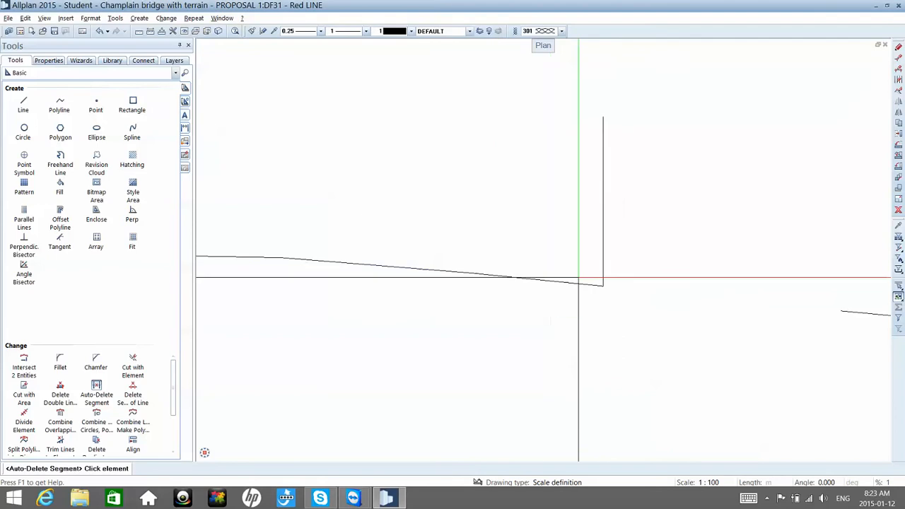
pyautogui.scroll(-3, 578, 277)
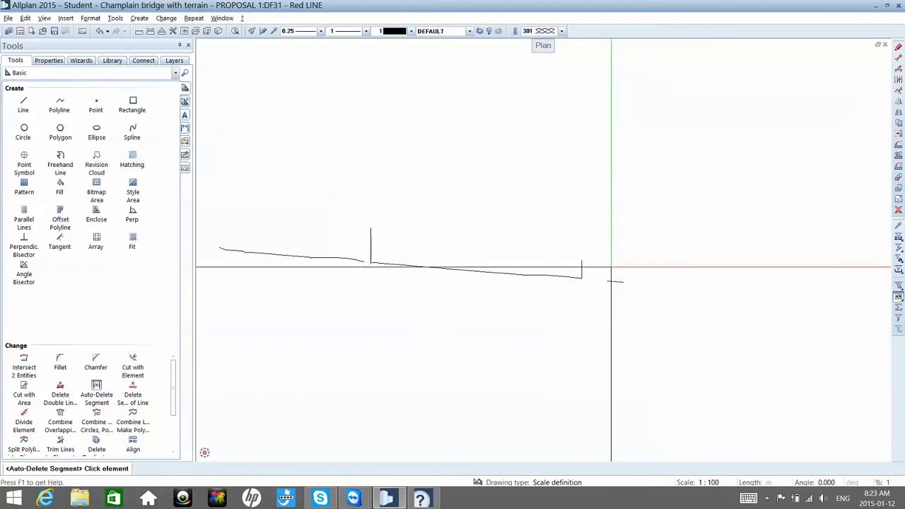
pyautogui.press('Escape')
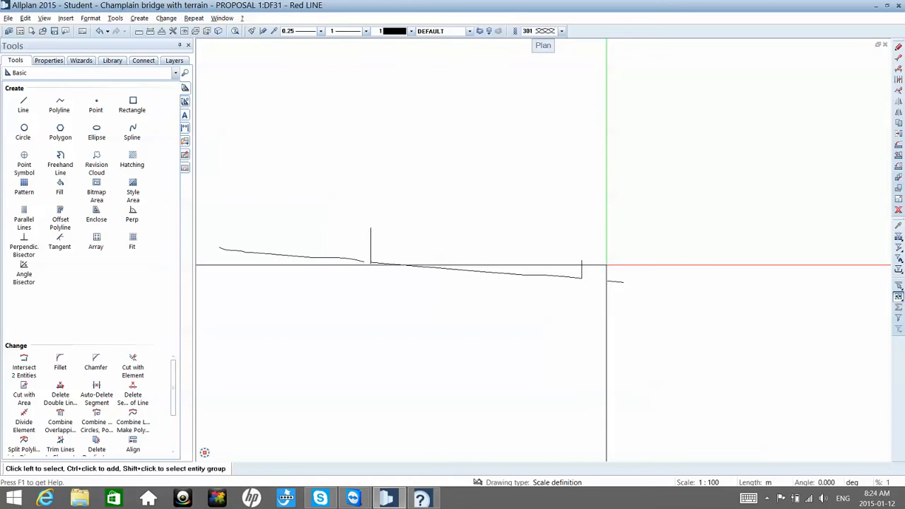
# Step: Delete the second vertical line with the loose profile piece beyond it, and the first vertical line with the profile portion before it
pyautogui.moveTo(602, 263); pyautogui.dragTo(652, 323)
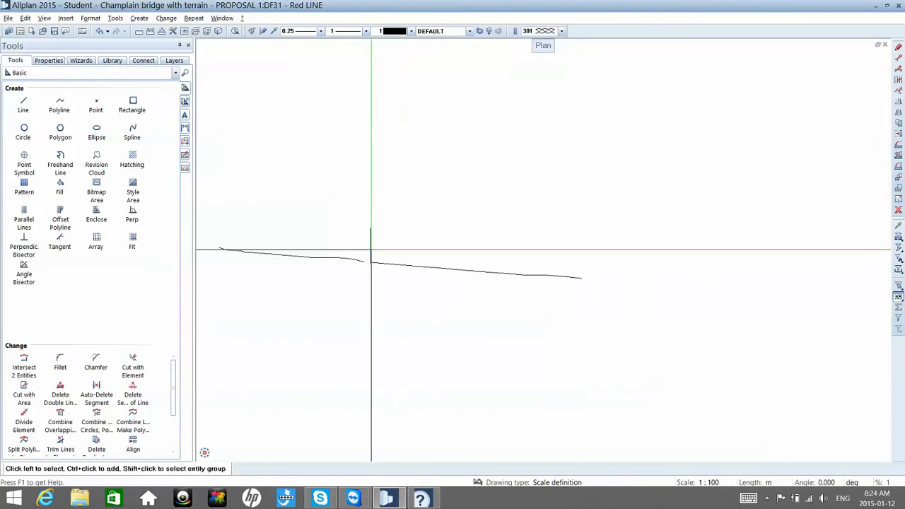
pyautogui.moveTo(372, 252); pyautogui.dragTo(201, 252)
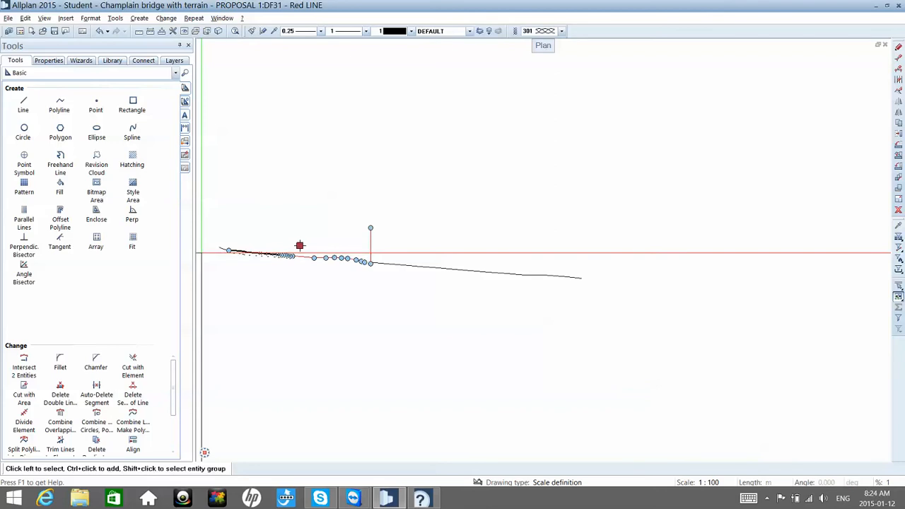
pyautogui.press('Delete')
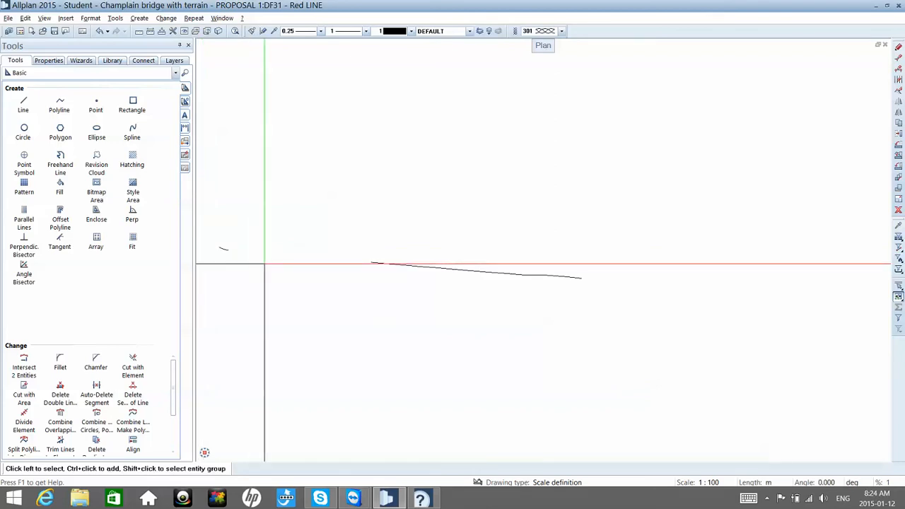
# Step: Delete the leftover profile fragments before the trimmed span and clear any stray elements around the remaining line
pyautogui.moveTo(265, 263); pyautogui.dragTo(208, 233)
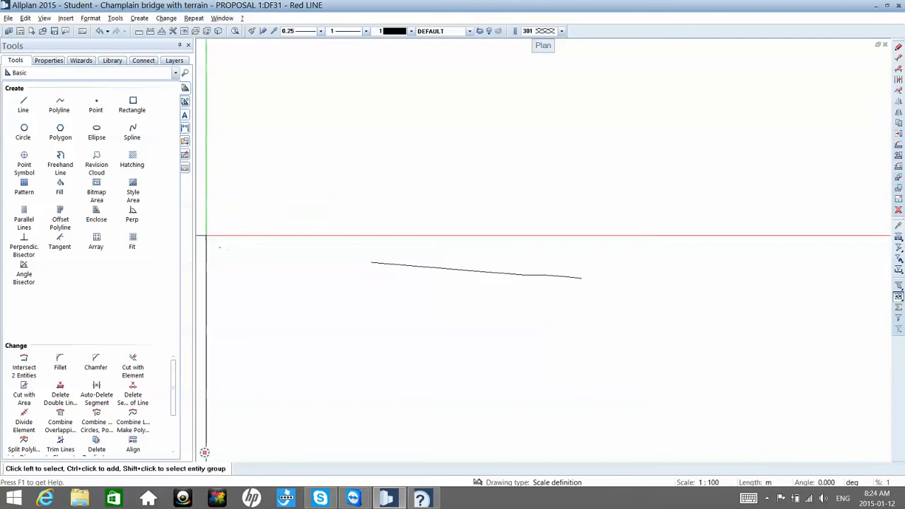
pyautogui.moveTo(206, 234)
pyautogui.mouseDown()
pyautogui.moveTo(247, 282)
pyautogui.moveTo(212, 222)
pyautogui.mouseUp()
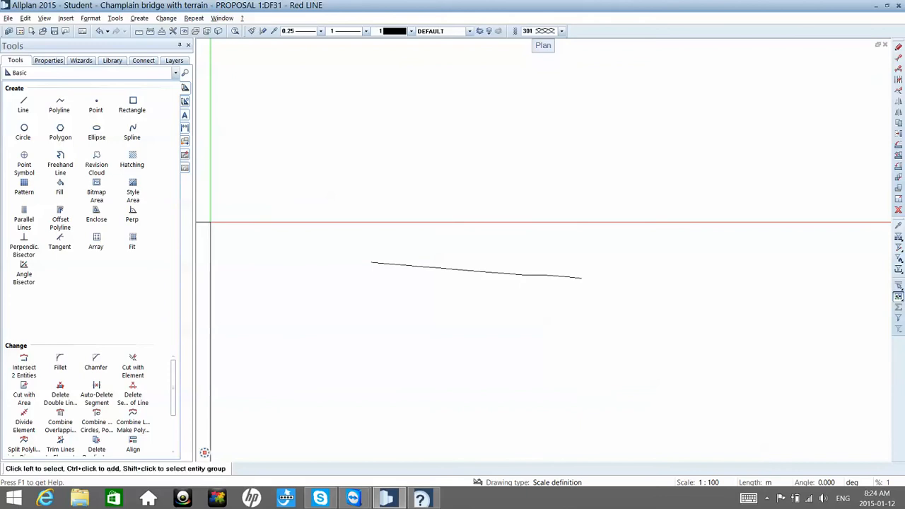
pyautogui.middleClick(252, 237)
pyautogui.middleClick(252, 236)
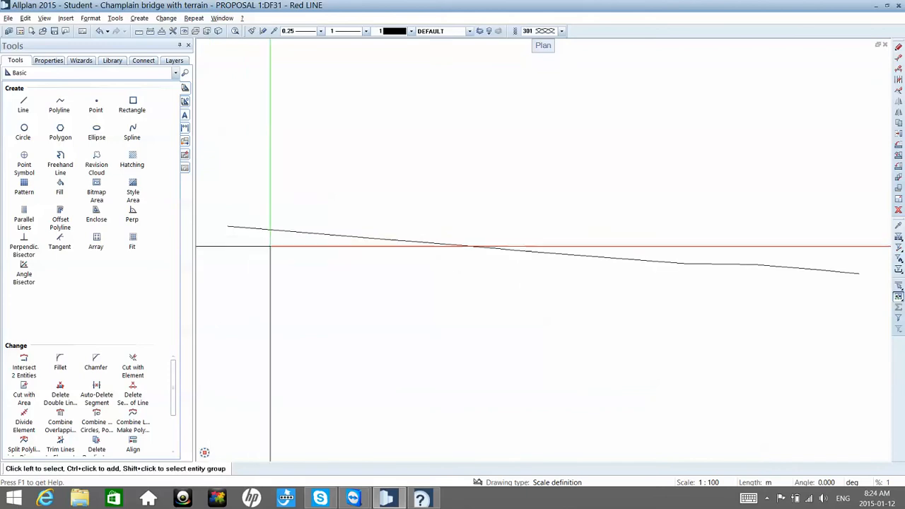
pyautogui.scroll(-5, 270, 246)
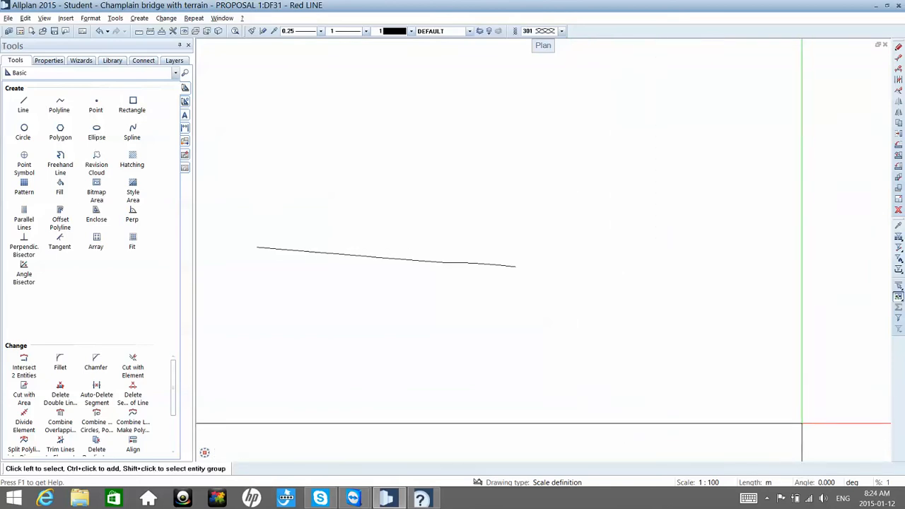
pyautogui.moveTo(803, 423); pyautogui.dragTo(520, 71)
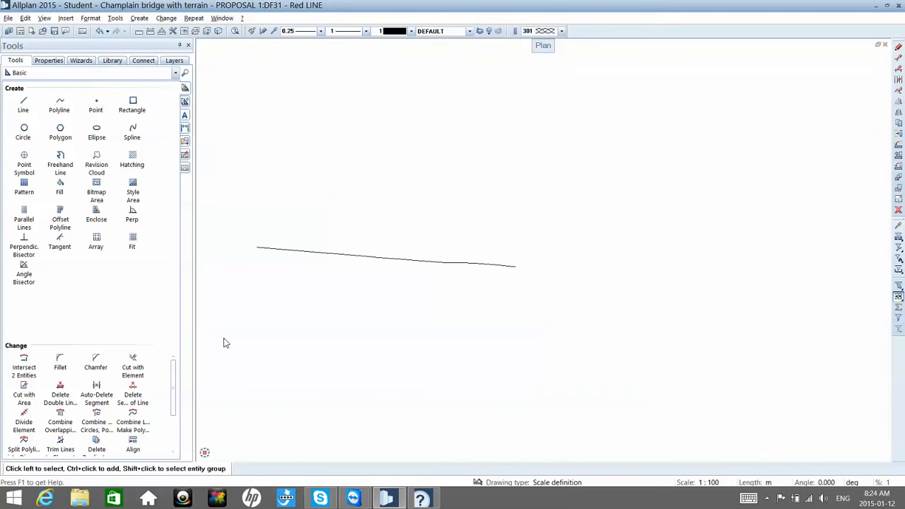
pyautogui.moveTo(241, 363)
pyautogui.mouseDown()
pyautogui.moveTo(198, 170)
pyautogui.moveTo(198, 76)
pyautogui.mouseUp()
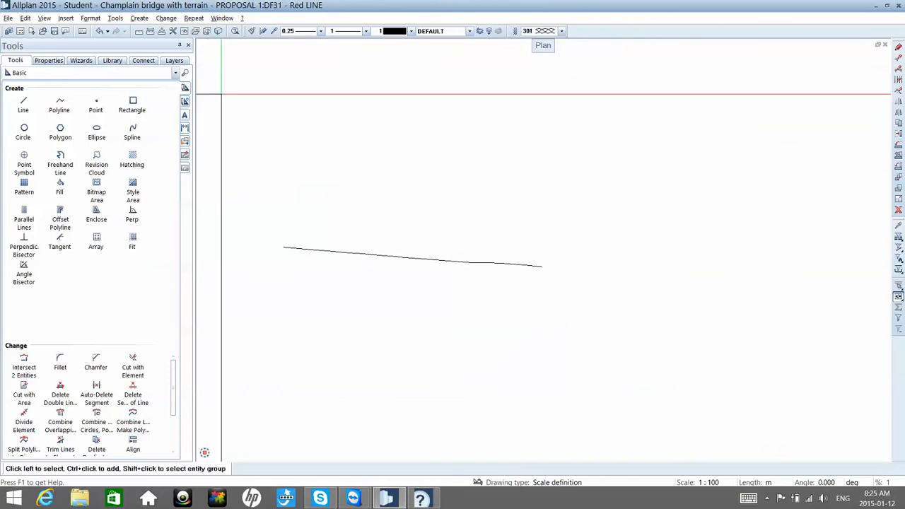
pyautogui.middleClick(231, 113)
pyautogui.middleClick(230, 114)
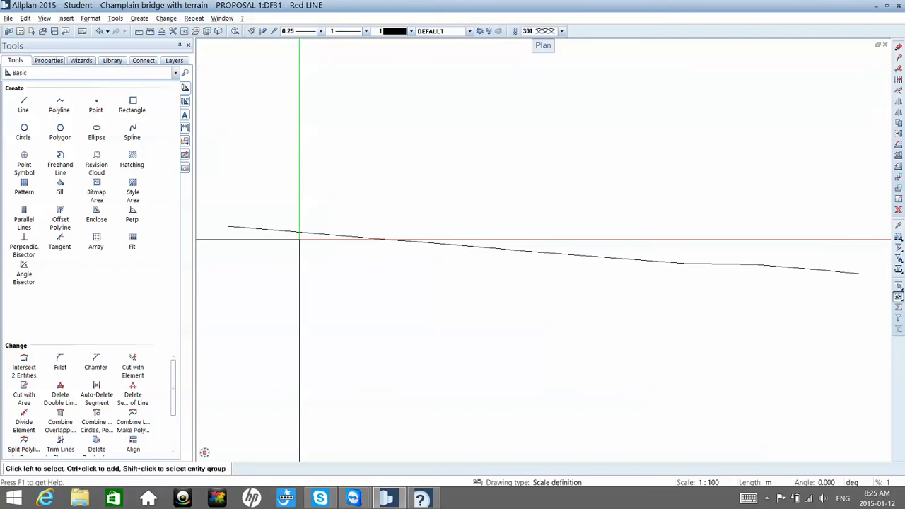
# Step: Join the trimmed profile line into a single Composite Element with the Terrain tools
pyautogui.click(134, 77)
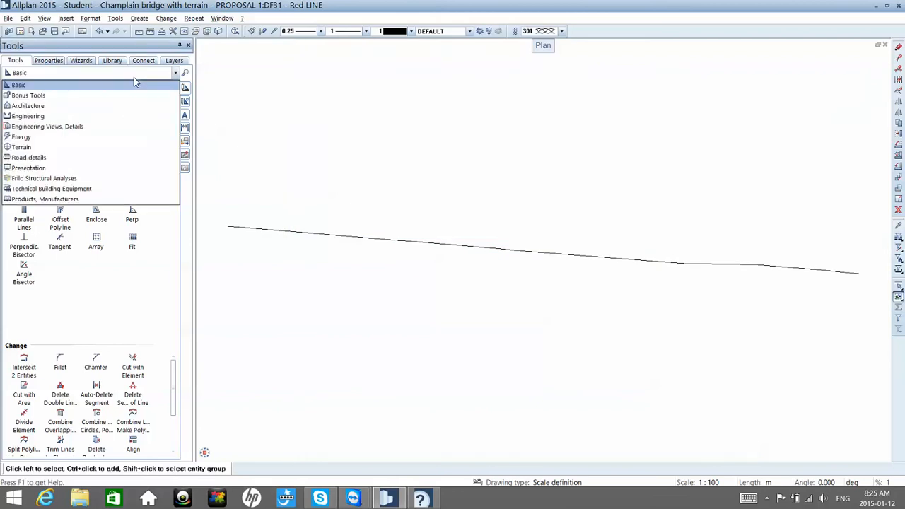
pyautogui.click(21, 147)
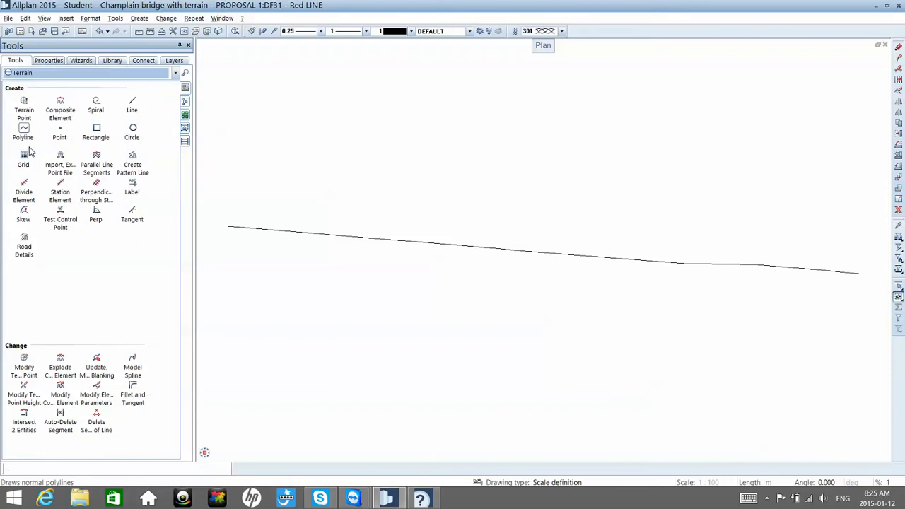
pyautogui.click(62, 108)
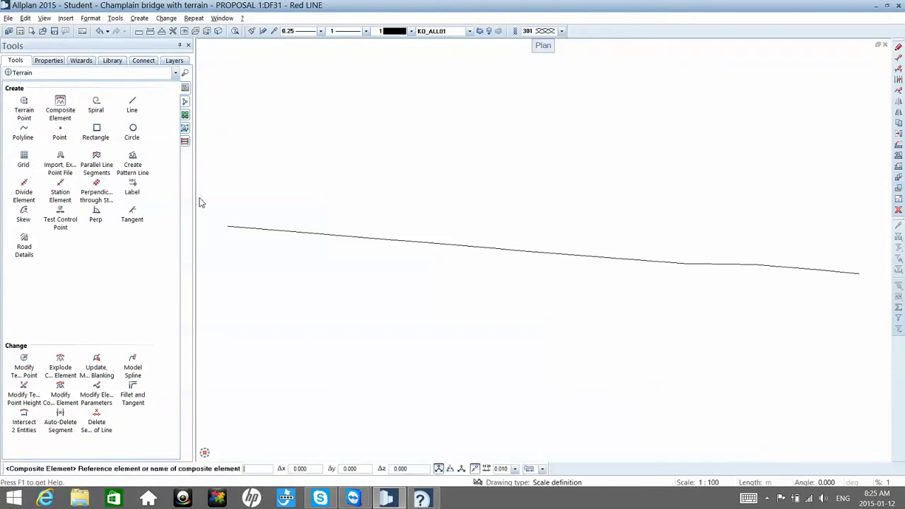
pyautogui.click(236, 228)
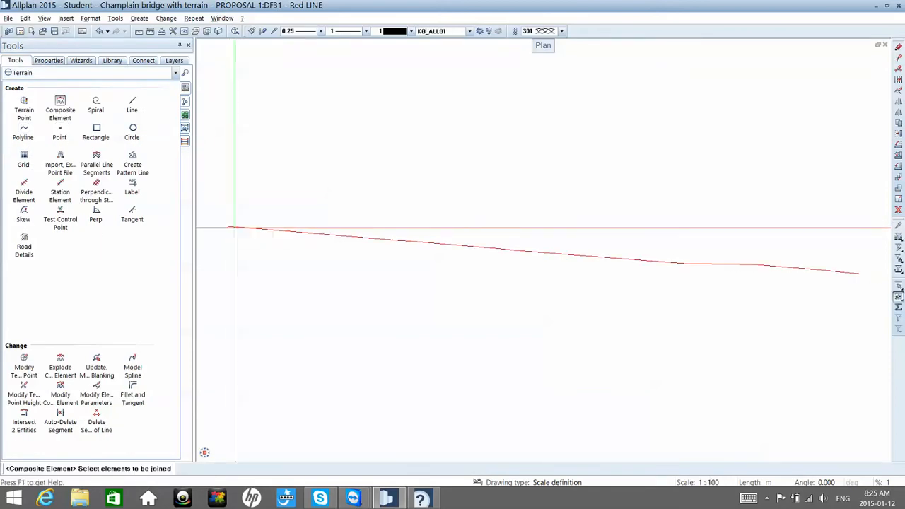
pyautogui.click(235, 228)
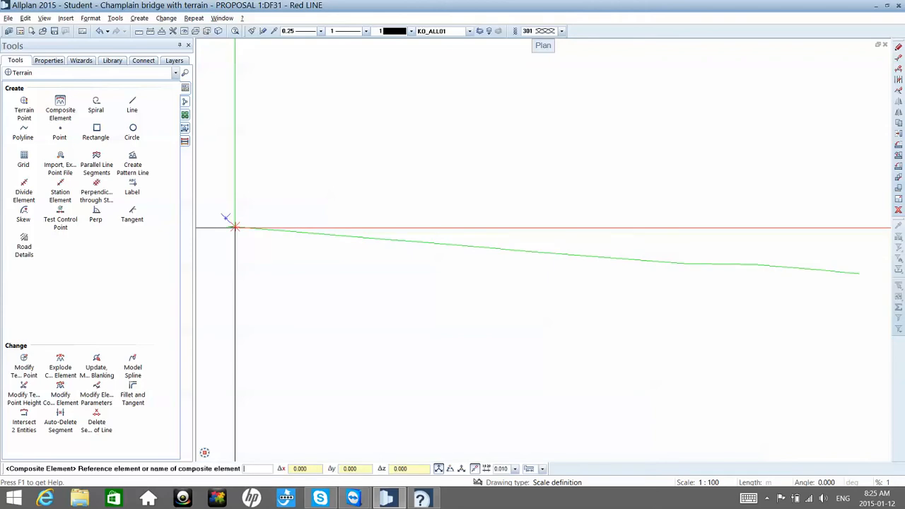
pyautogui.rightClick(234, 228)
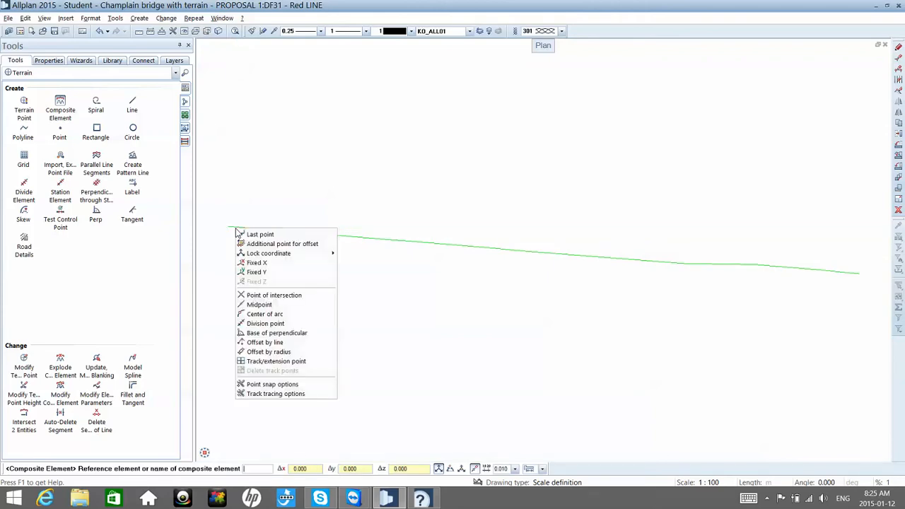
pyautogui.press('Escape')
pyautogui.press('Escape')
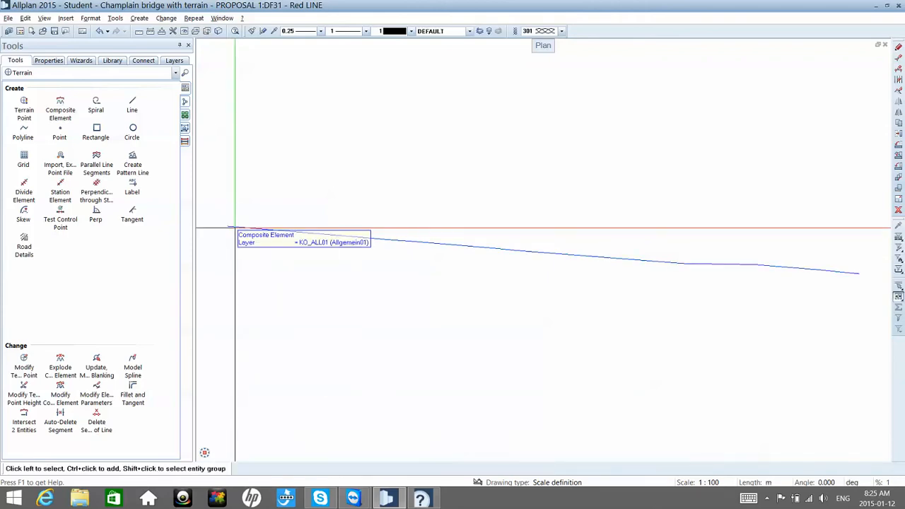
pyautogui.click(236, 227)
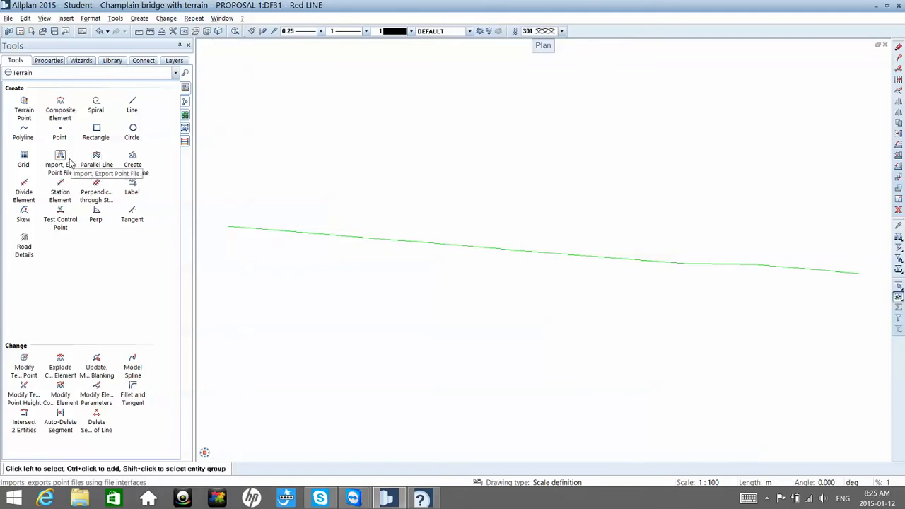
# Step: Make drawing file 32 under PROPOSAL 1 current and name it Red lin profile
pyautogui.scroll(-1, 296, 183)
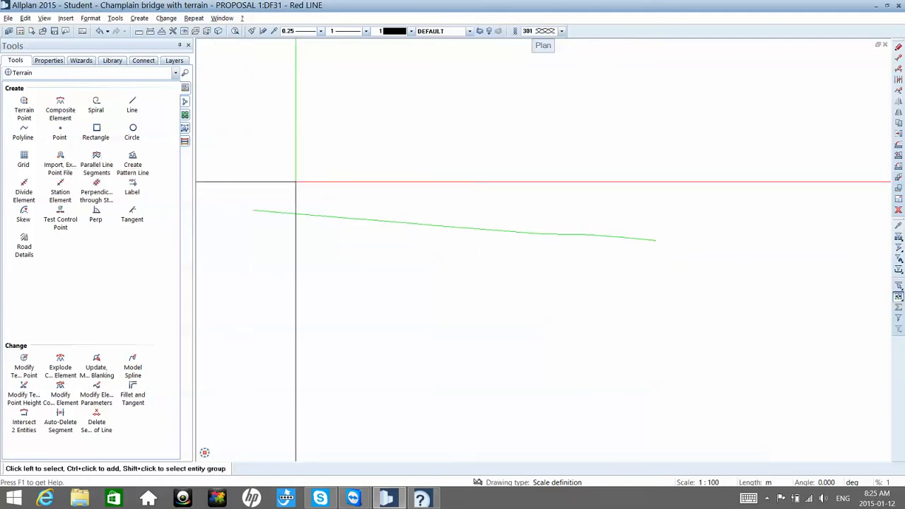
pyautogui.doubleClick(296, 183)
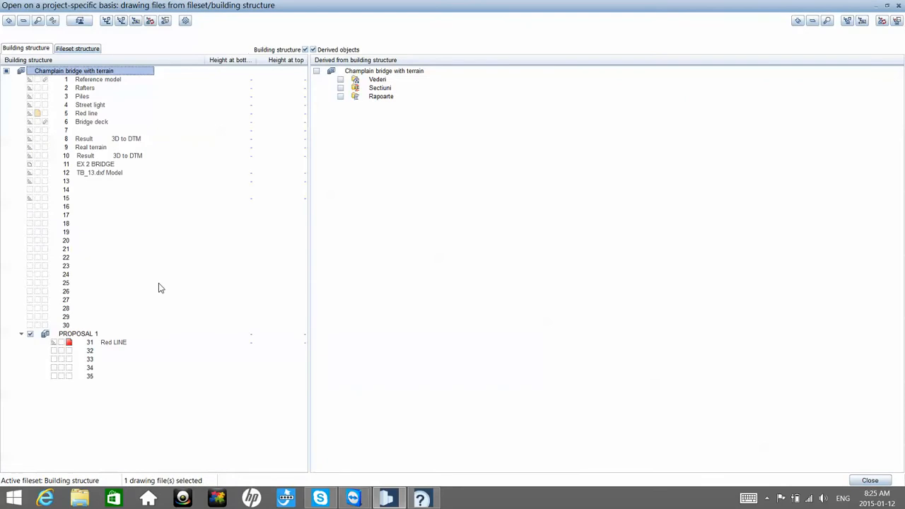
pyautogui.click(68, 350)
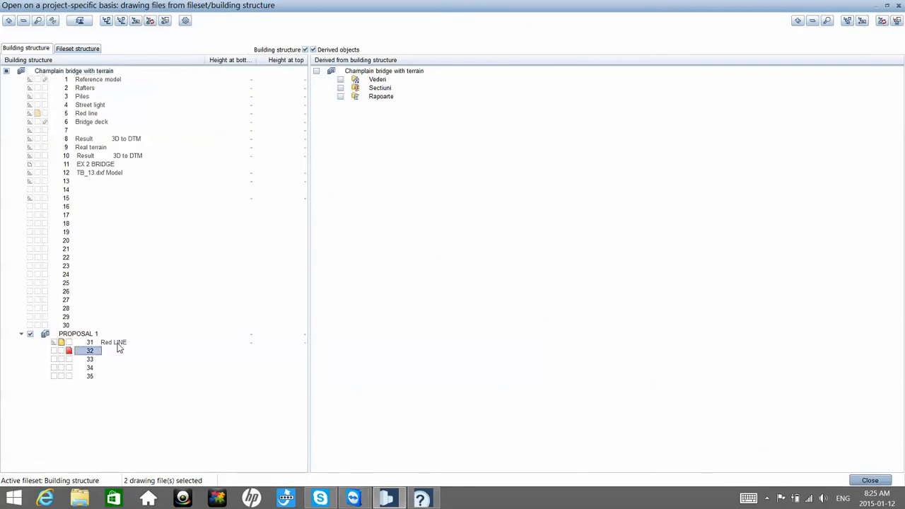
pyautogui.click(118, 346)
pyautogui.write('Red line profile')
pyautogui.press('Return')
# Step: Switch off drawing file 31 and correct the name of drawing file 32 to Red line profile
pyautogui.click(61, 342)
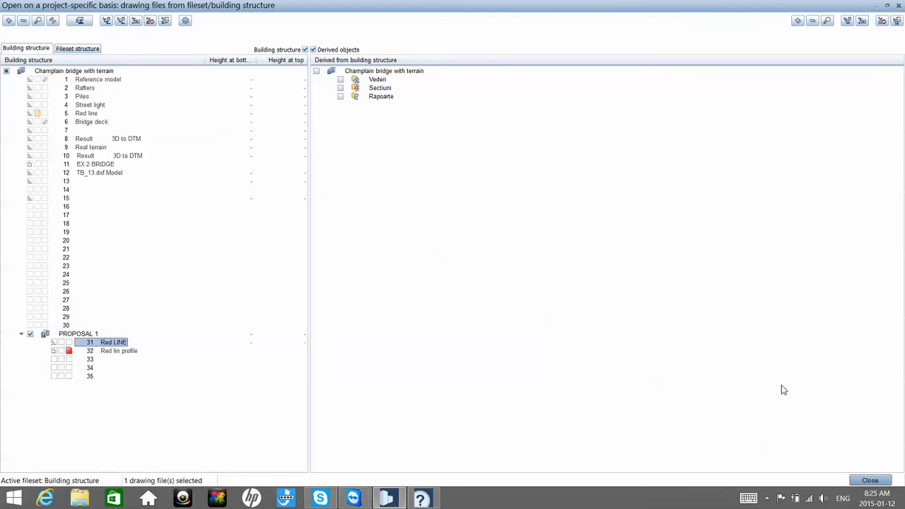
pyautogui.click(119, 354)
pyautogui.click(119, 354)
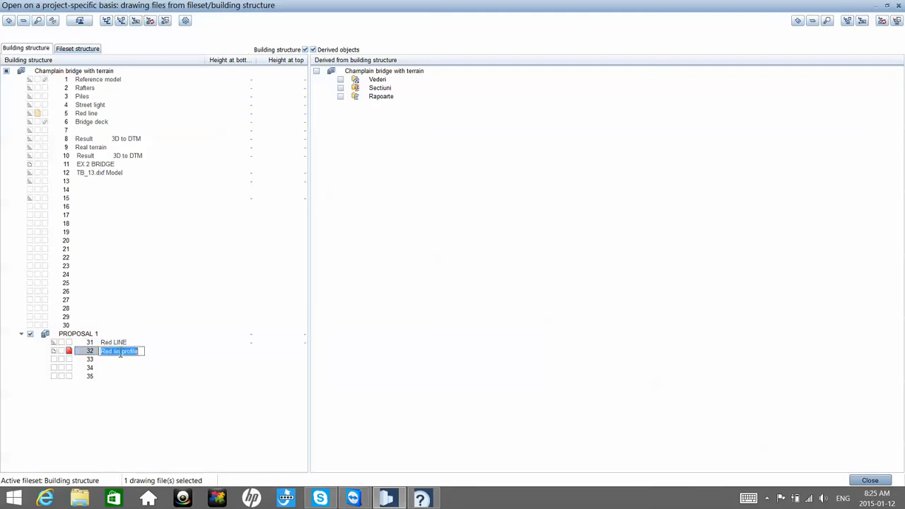
pyautogui.click(120, 353)
pyautogui.write('e')
pyautogui.press('Return')
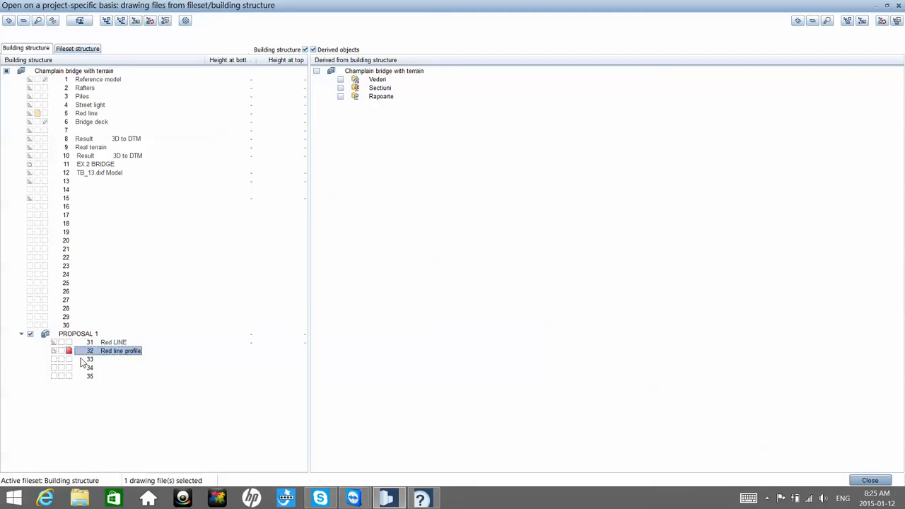
# Step: Make drawing file 33 under PROPOSAL 1 current and name it Pdf import
pyautogui.click(69, 359)
pyautogui.click(63, 352)
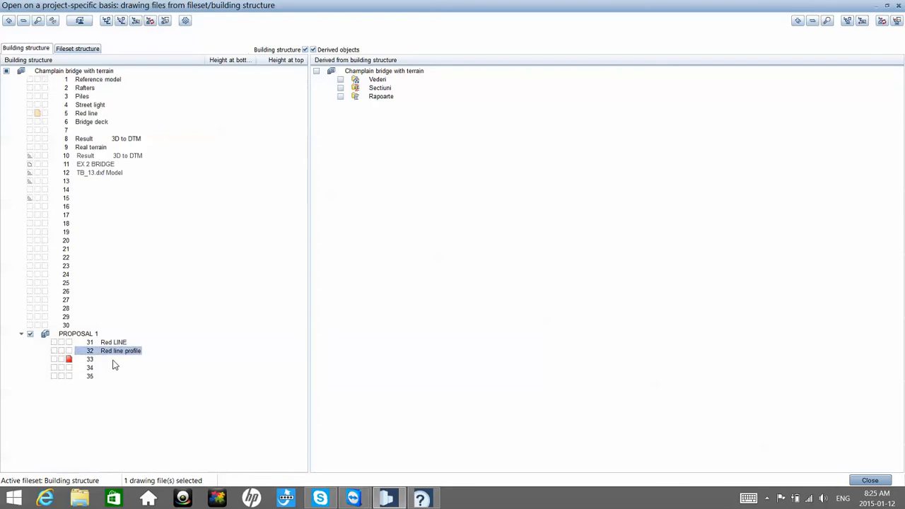
pyautogui.click(101, 360)
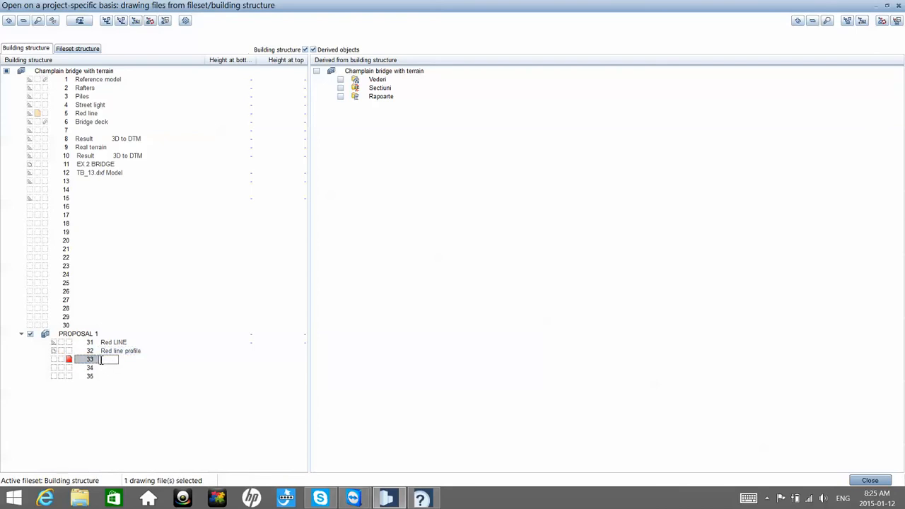
pyautogui.write('Pdf import')
pyautogui.press('Return')
# Step: Switch on drawing file 31 Red LINE as a reference behind drawing file 33 and return to the plan view
pyautogui.click(54, 342)
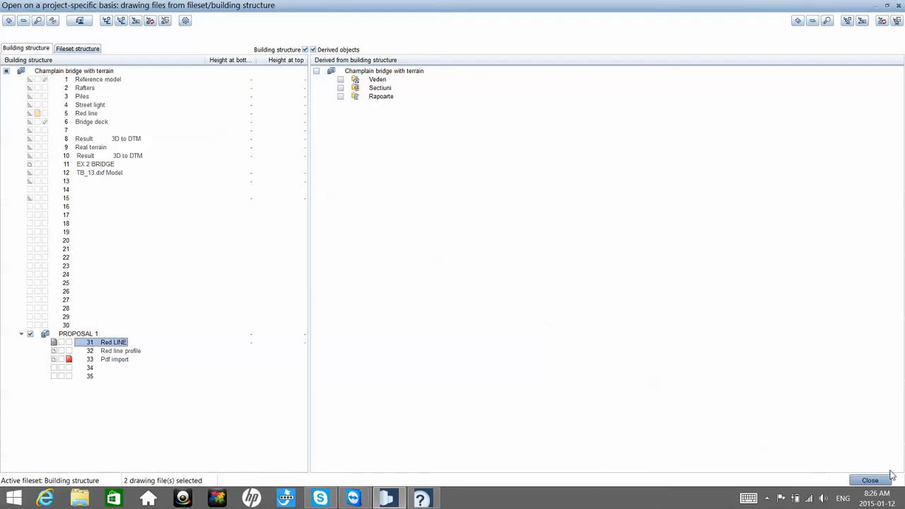
pyautogui.click(870, 481)
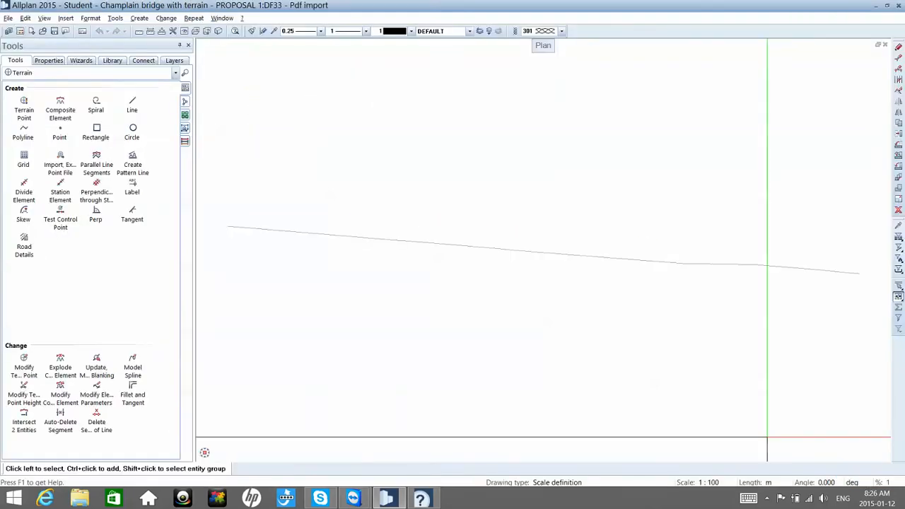
pyautogui.scroll(-4, 547, 271)
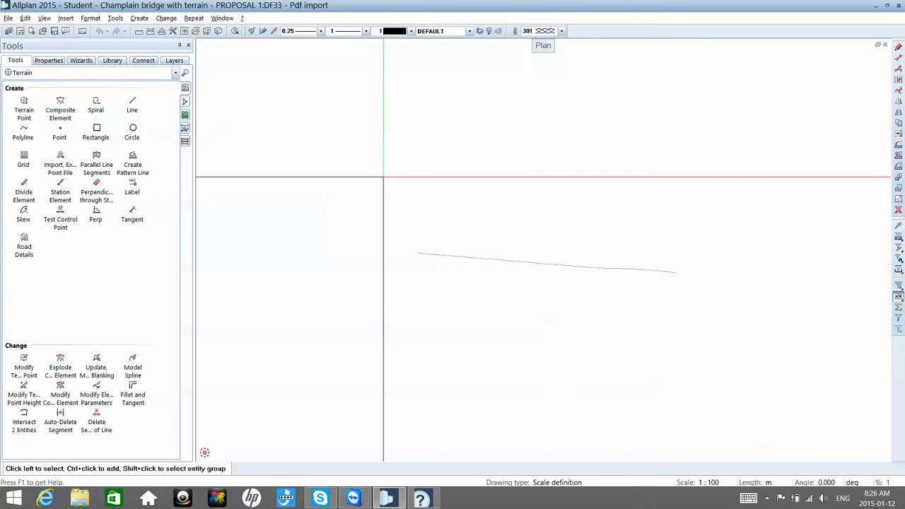
# Step: Switch to the desktop, close the Allplan help window, and look through Pre-feasibility_Study_Champlain_Bridge_Replacement.pdf in Reader
pyautogui.click(875, 8)
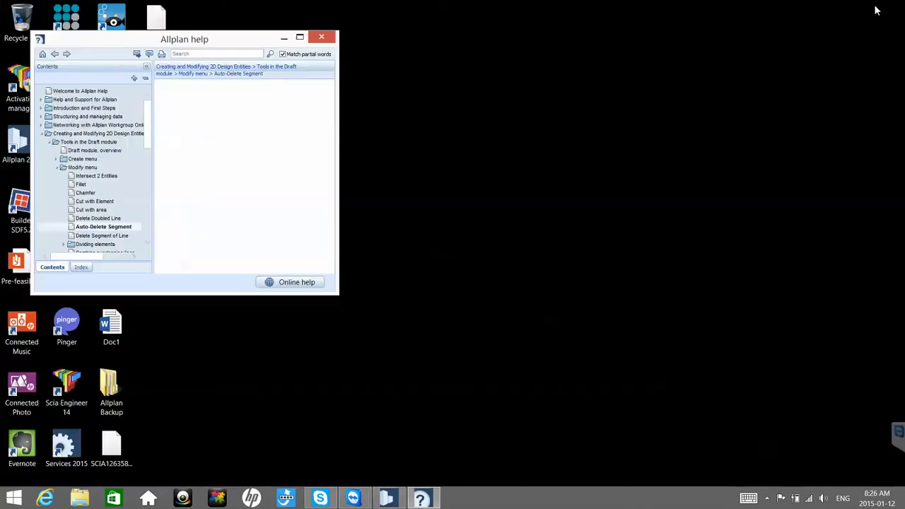
pyautogui.click(322, 36)
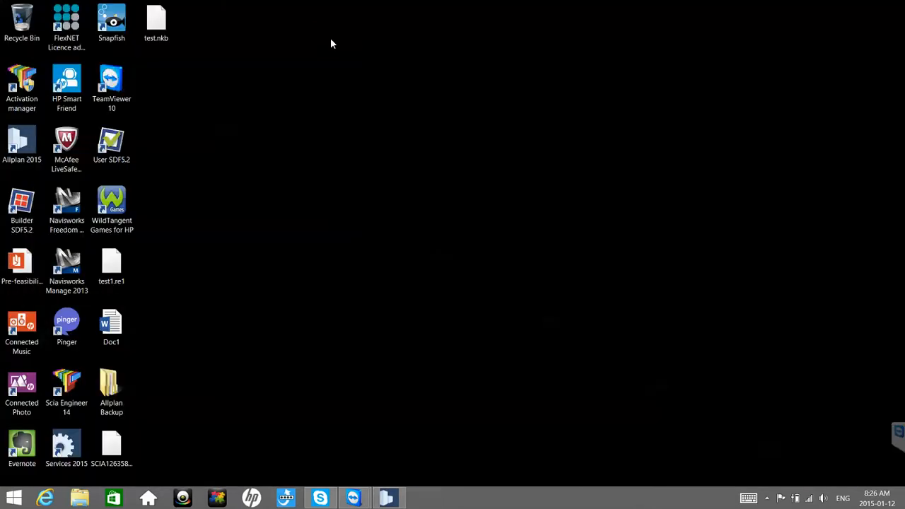
pyautogui.click(31, 276)
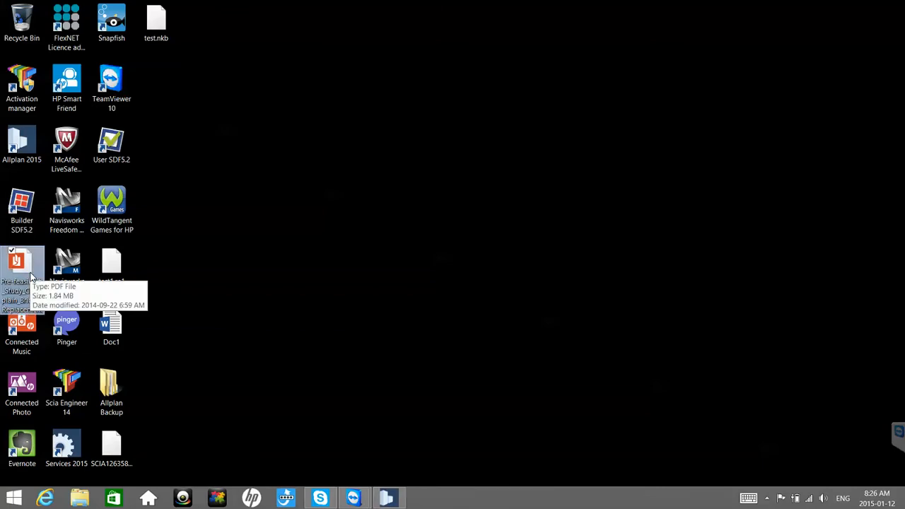
pyautogui.doubleClick(31, 277)
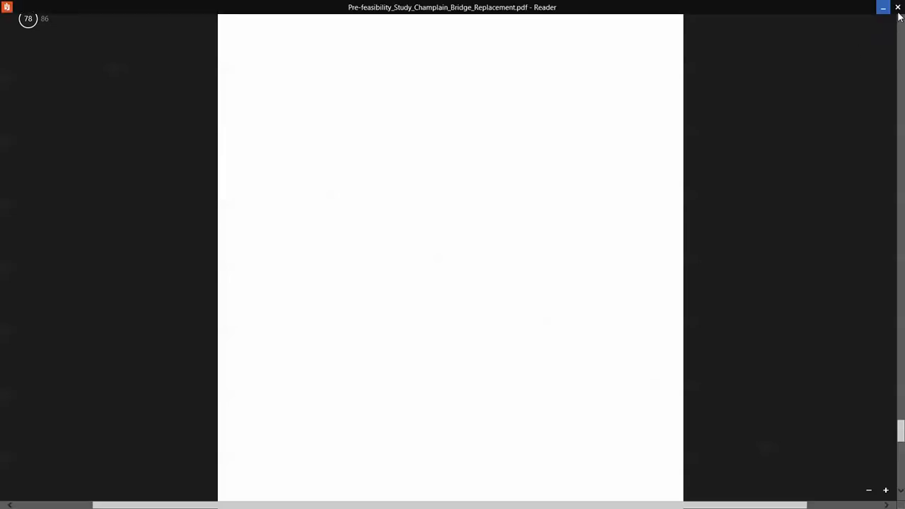
pyautogui.click(898, 7)
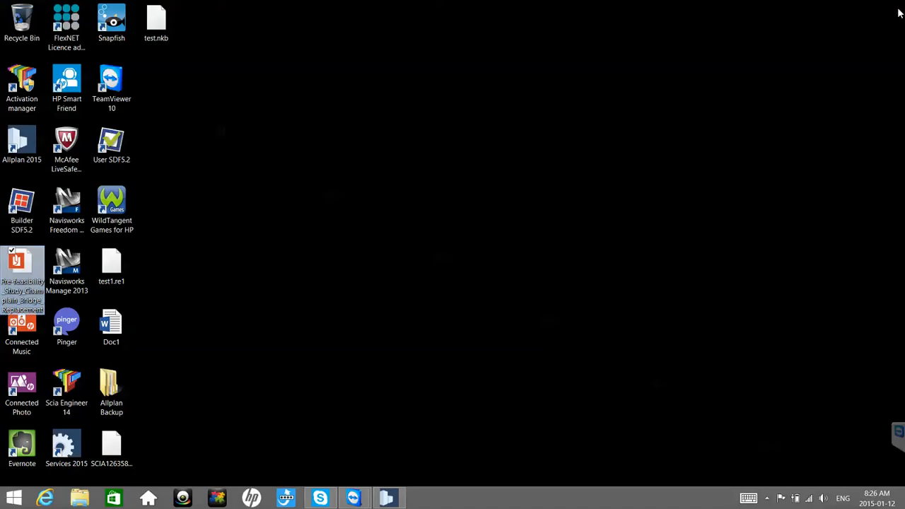
# Step: Switch back to Allplan and choose the desktop file Pre-feasibility_Study_Champlain_Bridge_Replacement.pdf for PDF import
pyautogui.click(387, 498)
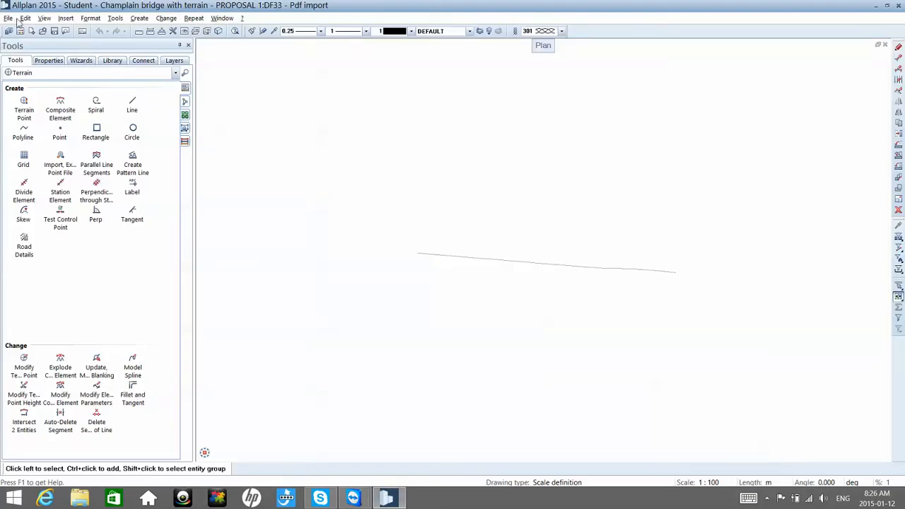
pyautogui.click(7, 17)
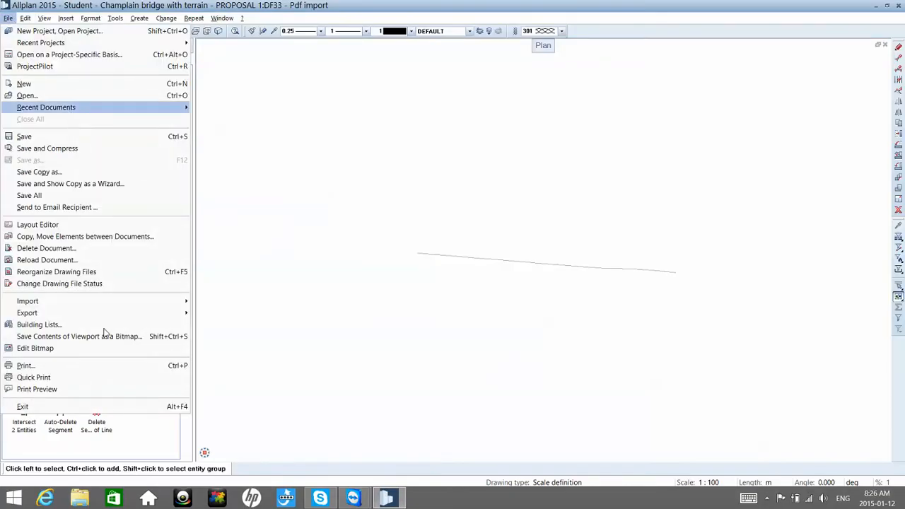
pyautogui.moveTo(109, 305)
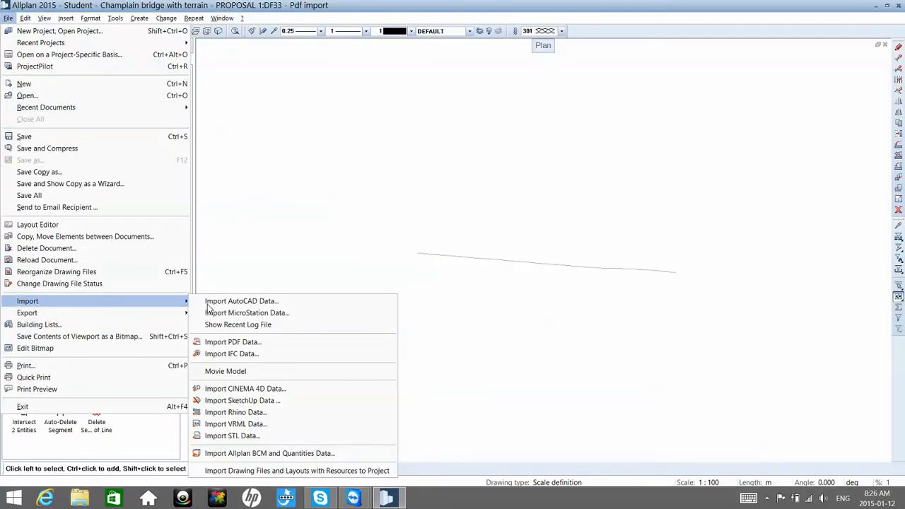
pyautogui.click(231, 344)
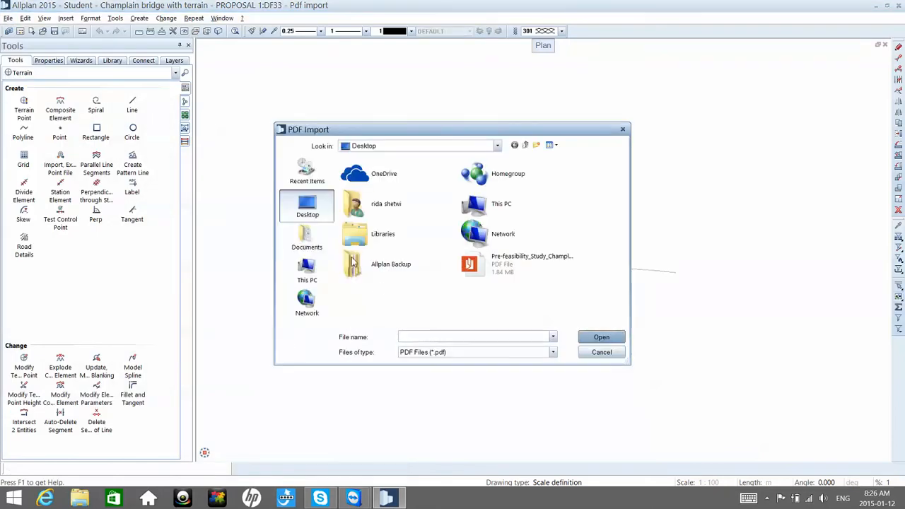
pyautogui.click(481, 275)
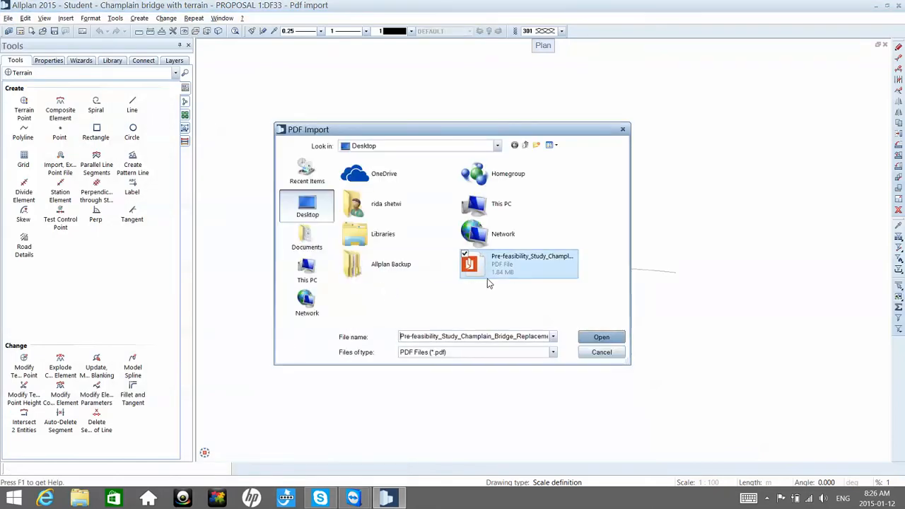
pyautogui.click(588, 342)
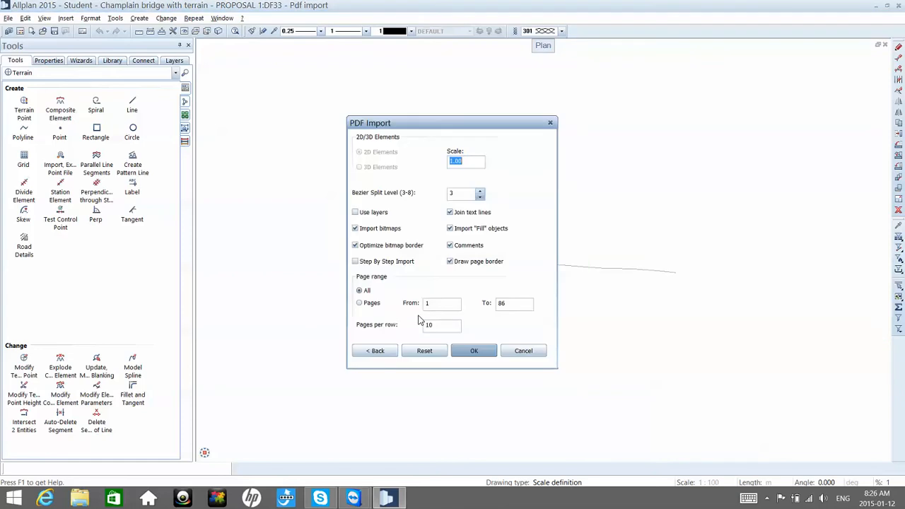
# Step: Try to import pages 86 to 97 of the chosen PDF at scale 1.00
pyautogui.click(425, 304)
pyautogui.write('86')
pyautogui.press('Tab')
pyautogui.write('97')
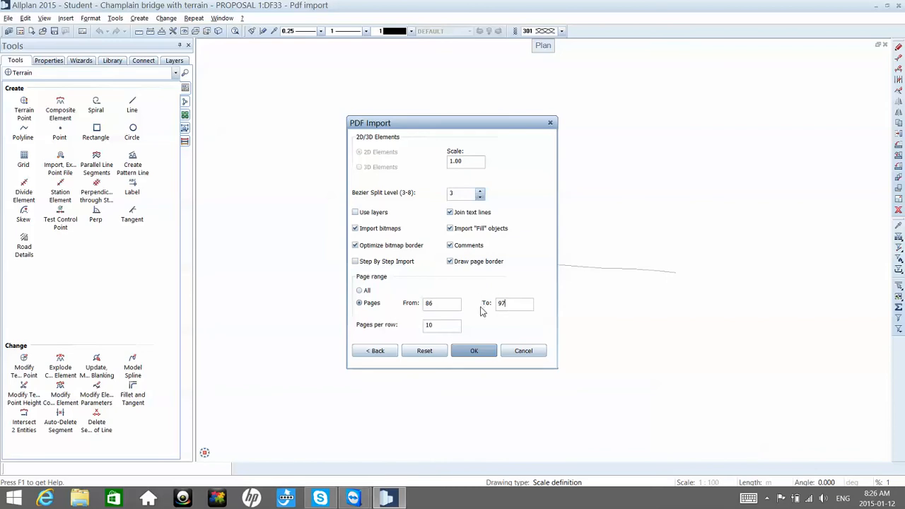
pyautogui.click(474, 352)
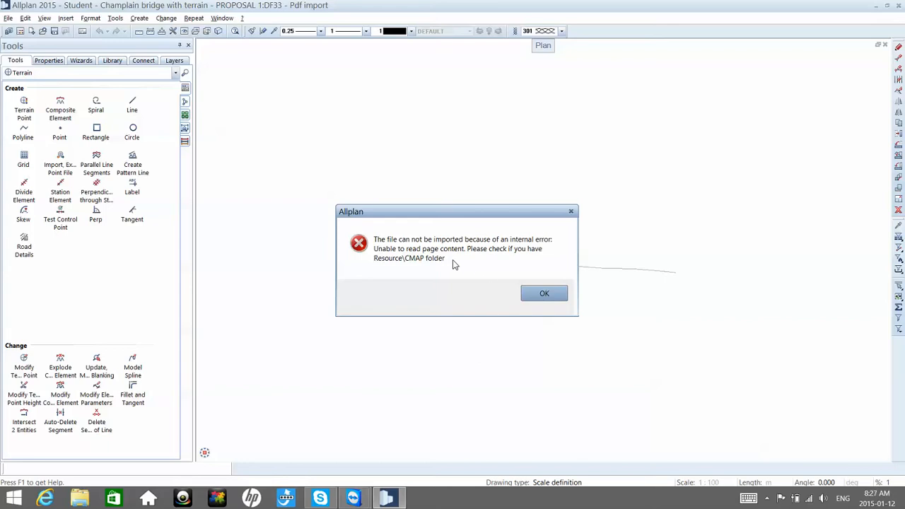
pyautogui.click(541, 293)
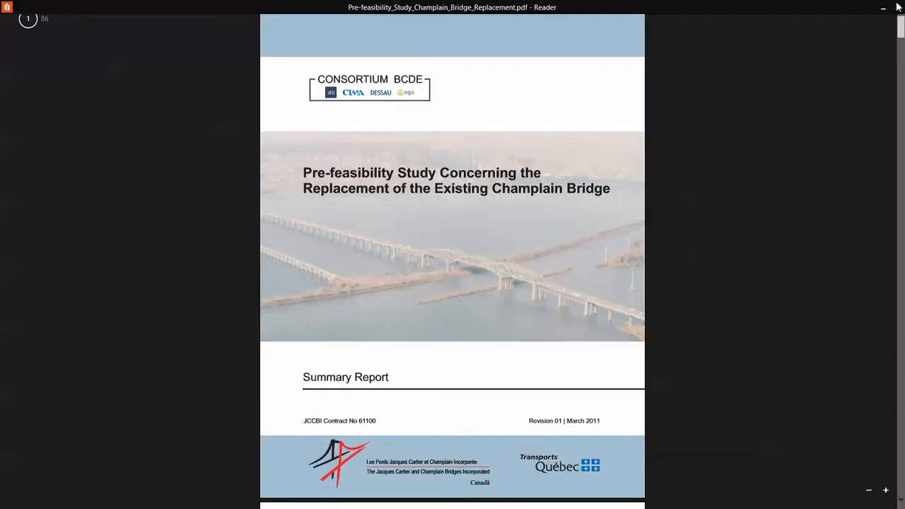
# Step: Check the cover page of Pre-feasibility_Study_Champlain_Bridge_Replacement.unlocked.pdf in Reader and close the document
pyautogui.click(897, 6)
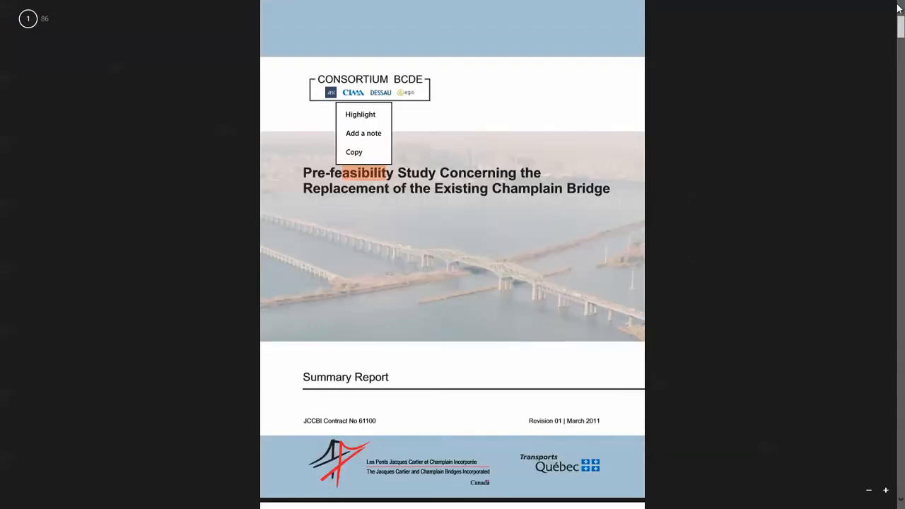
pyautogui.click(884, 7)
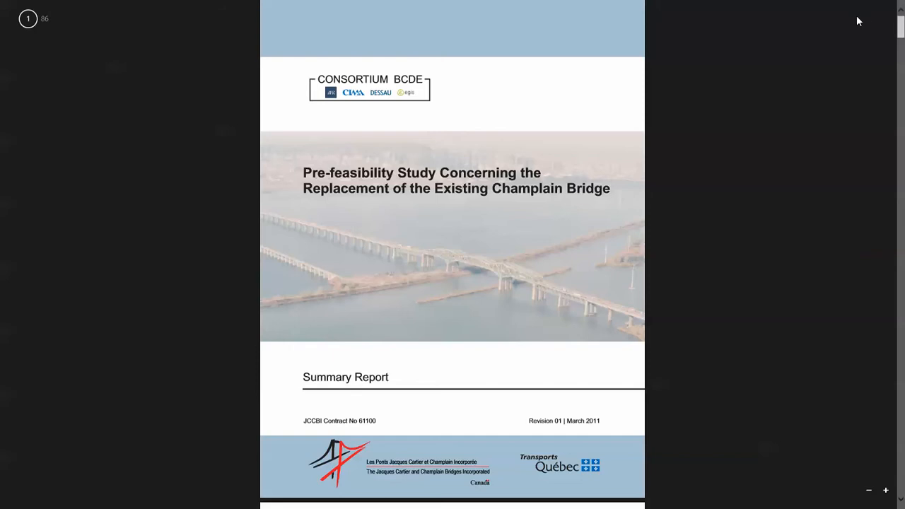
pyautogui.moveTo(892, 13)
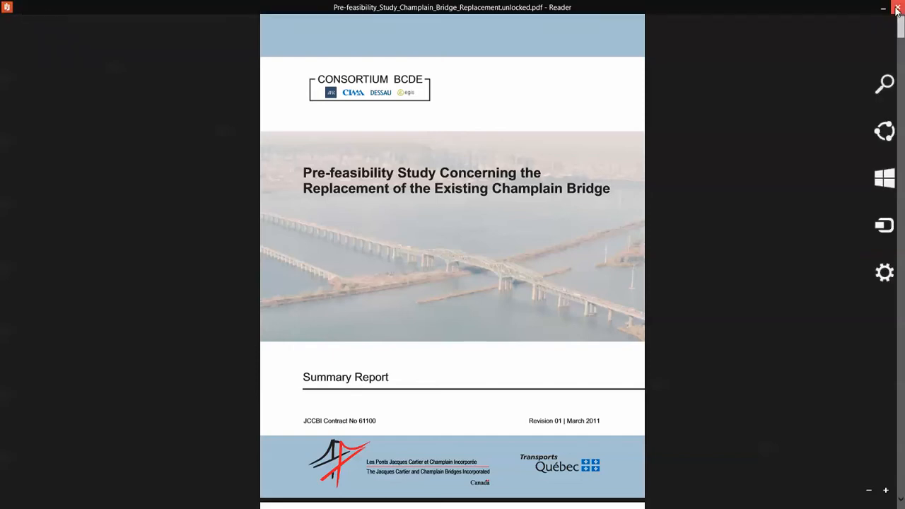
pyautogui.click(897, 8)
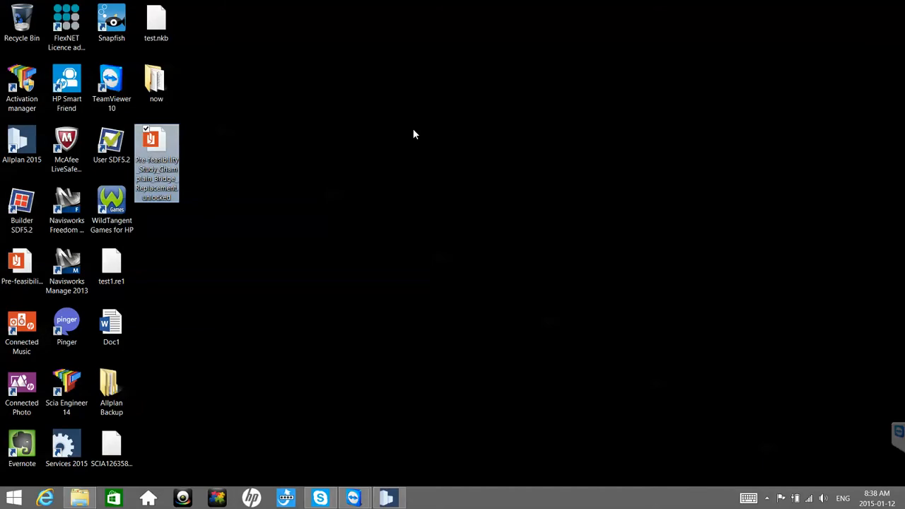
pyautogui.click(330, 191)
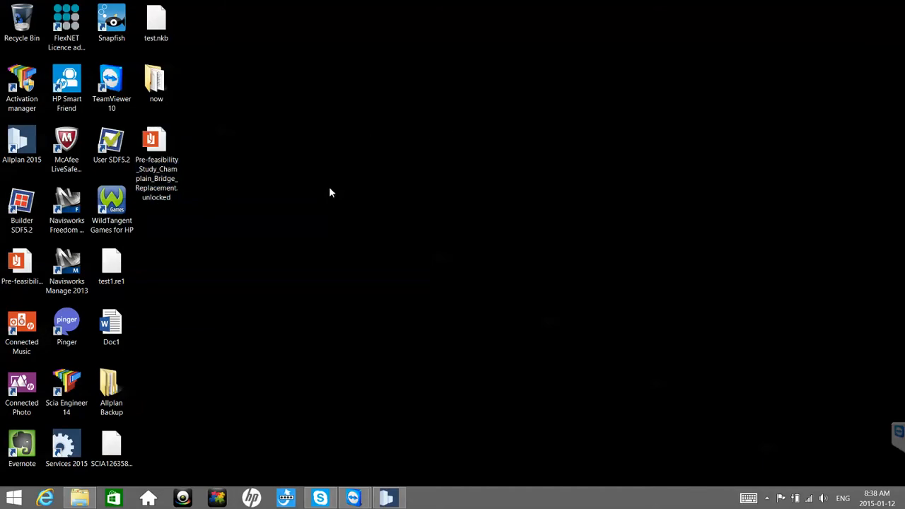
# Step: Switch back to Allplan and choose the unlocked Champlain Bridge pre-feasibility study on the desktop for PDF import
pyautogui.click(386, 497)
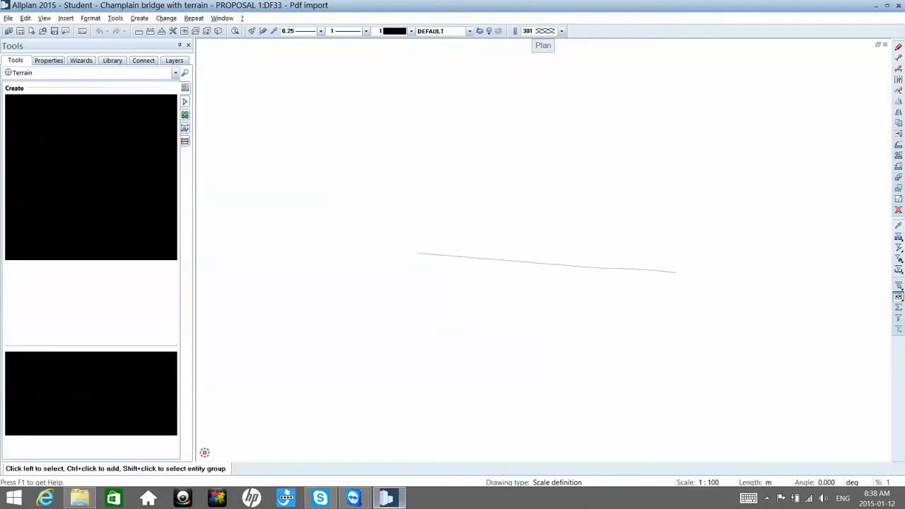
pyautogui.click(8, 19)
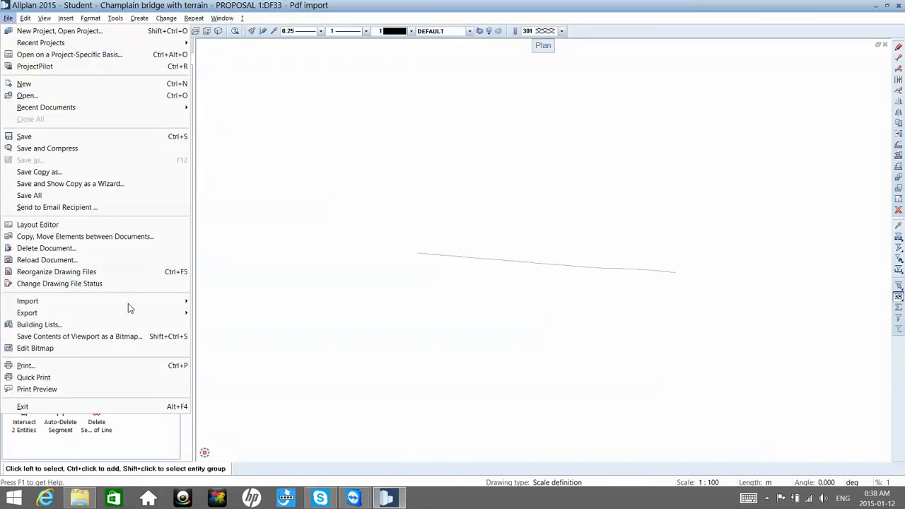
pyautogui.moveTo(130, 311)
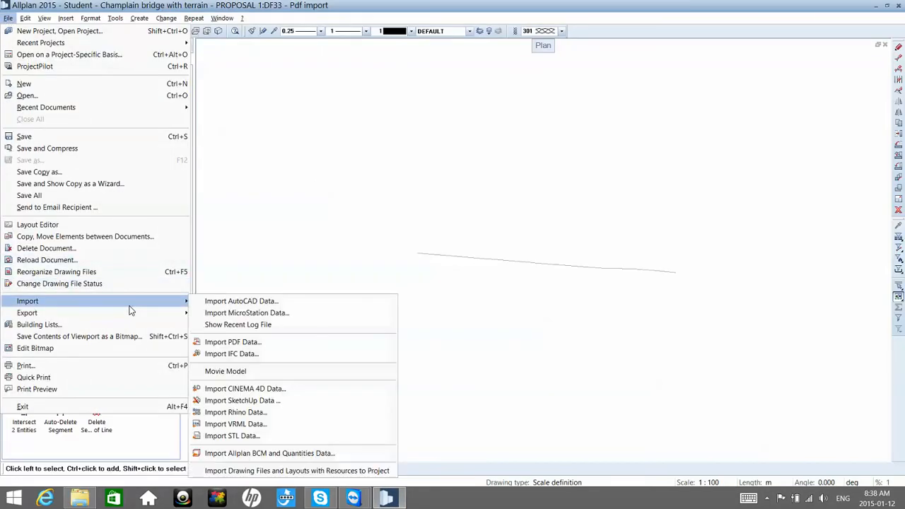
pyautogui.click(257, 347)
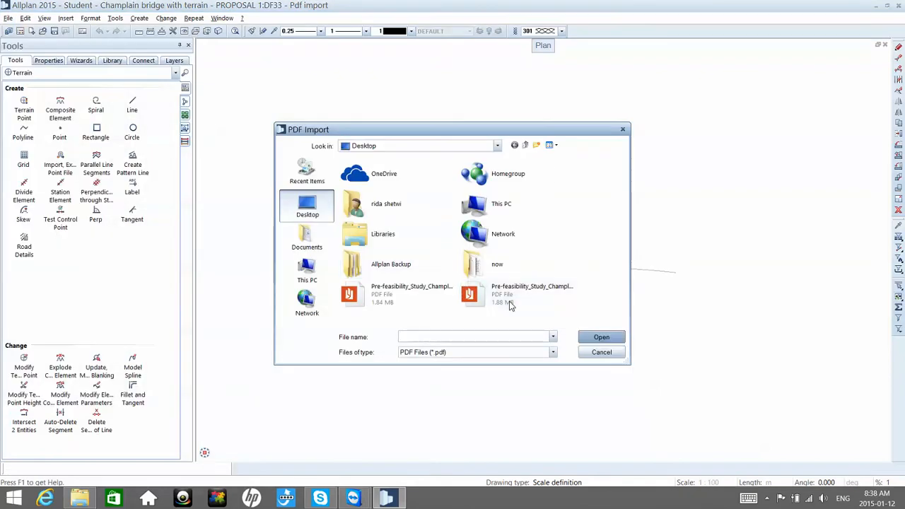
pyautogui.click(511, 297)
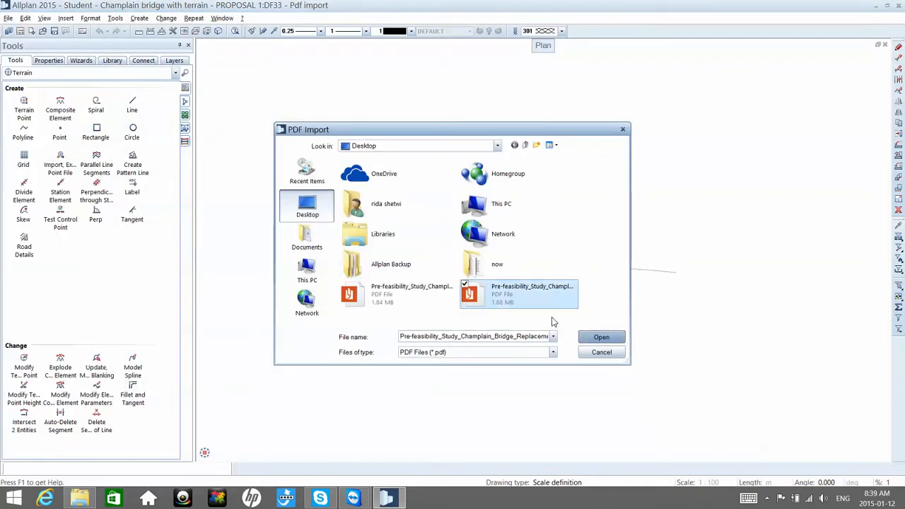
pyautogui.click(587, 337)
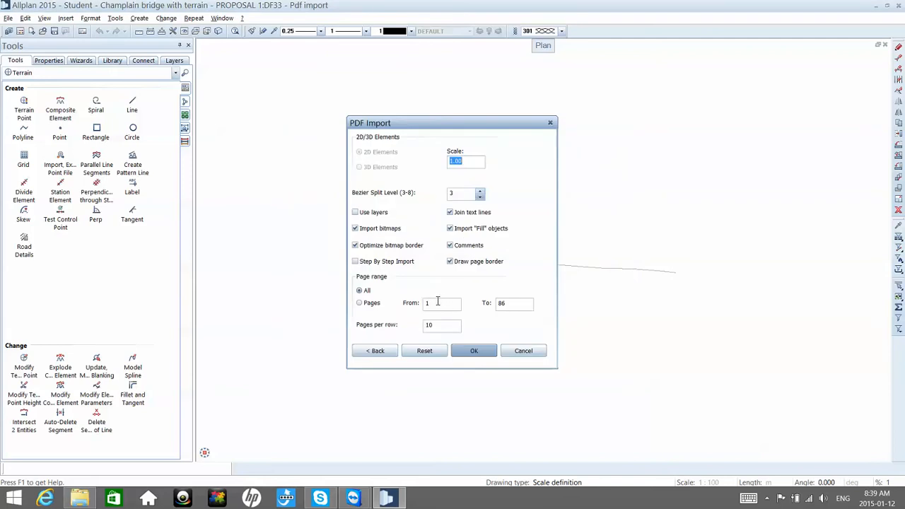
# Step: Import only page 86 of the unlocked PDF into drawing file 33 and place it in the plan
pyautogui.click(438, 302)
pyautogui.write('97')
pyautogui.doubleClick(430, 303)
pyautogui.write('86')
pyautogui.doubleClick(494, 304)
pyautogui.write('95')
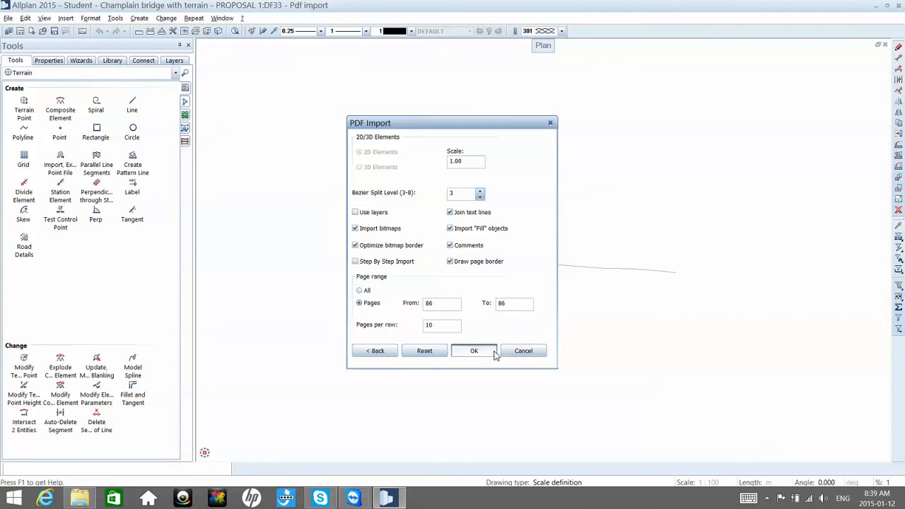
pyautogui.click(493, 352)
pyautogui.click(507, 350)
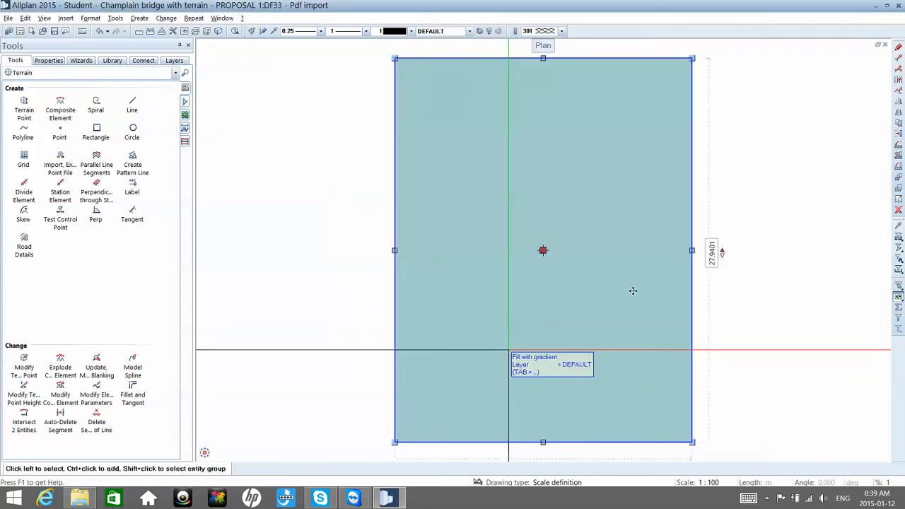
# Step: Delete the imported page's fill and its page border from the plan
pyautogui.press('Delete')
pyautogui.moveTo(652, 293); pyautogui.dragTo(728, 108)
pyautogui.click(654, 95)
pyautogui.click(649, 84)
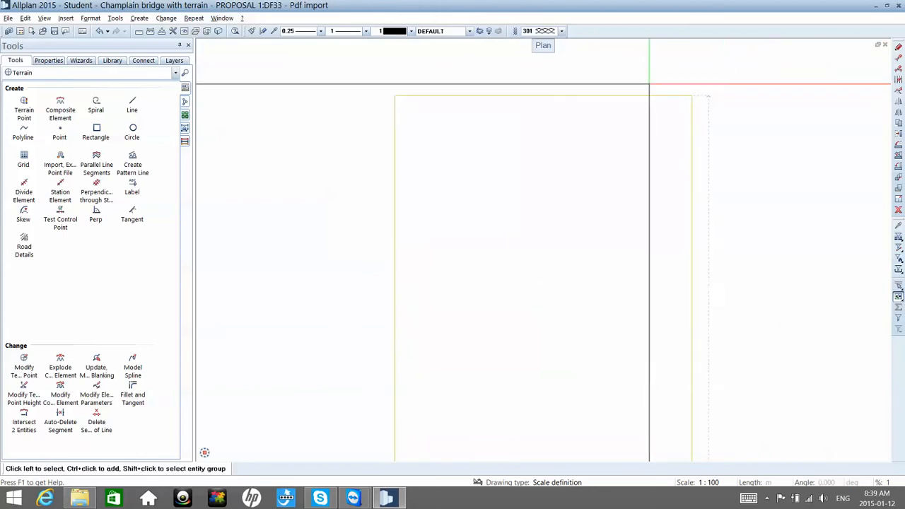
pyautogui.click(656, 94)
pyautogui.press('Delete')
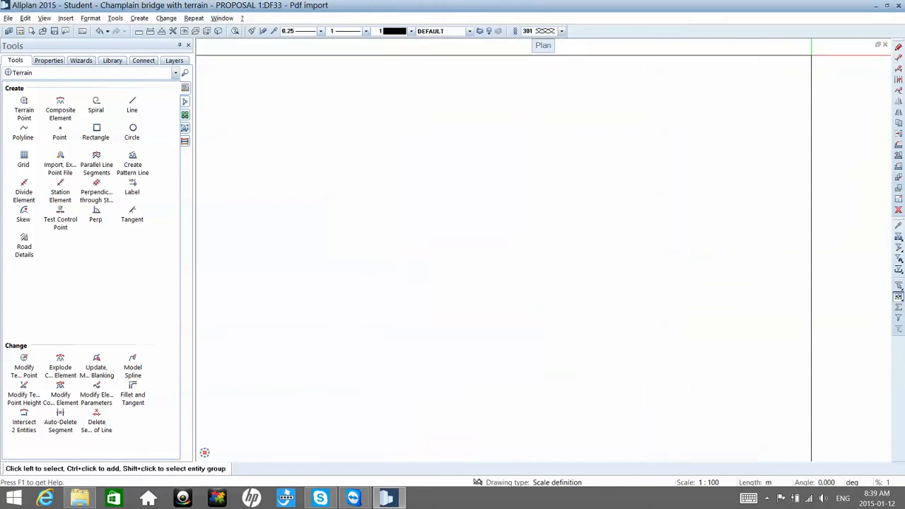
# Step: Open the unlocked Champlain Bridge pre-feasibility study from the desktop in Reader, look through its last pages for the bridge drawings, and close it
pyautogui.click(875, 8)
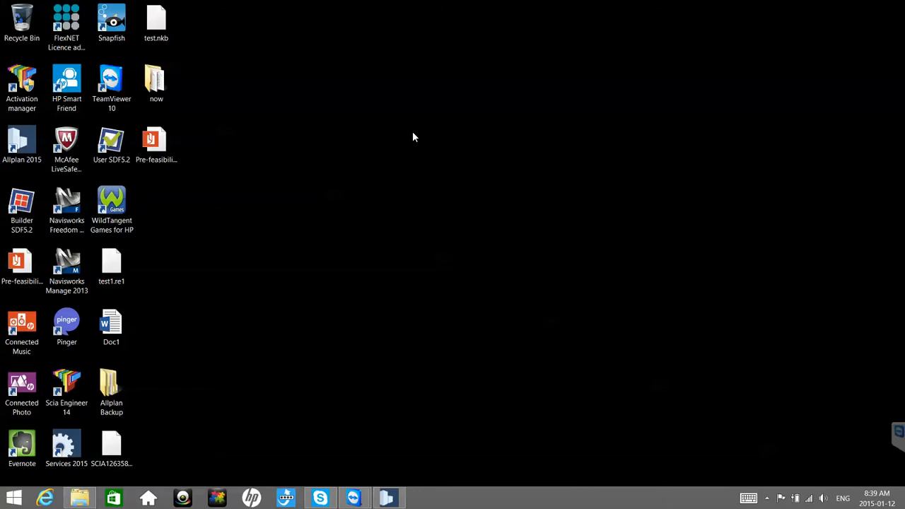
pyautogui.doubleClick(154, 140)
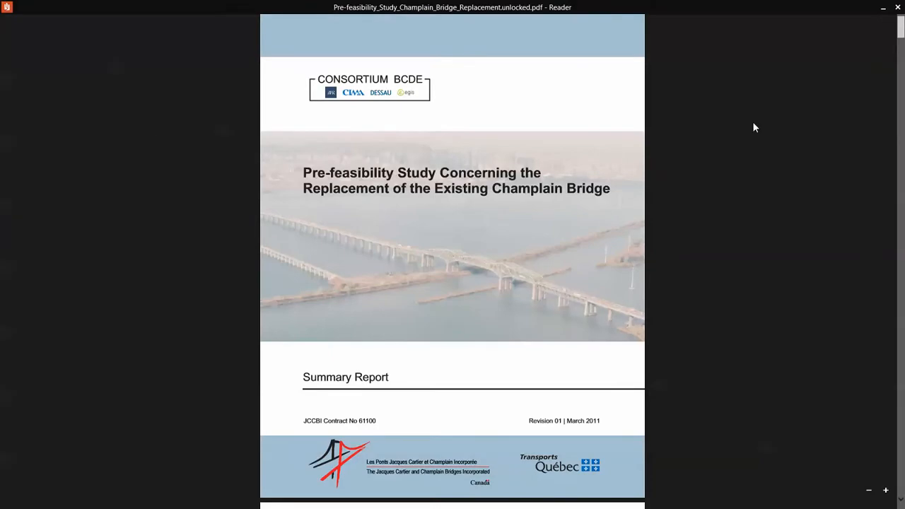
pyautogui.moveTo(901, 32); pyautogui.dragTo(901, 456)
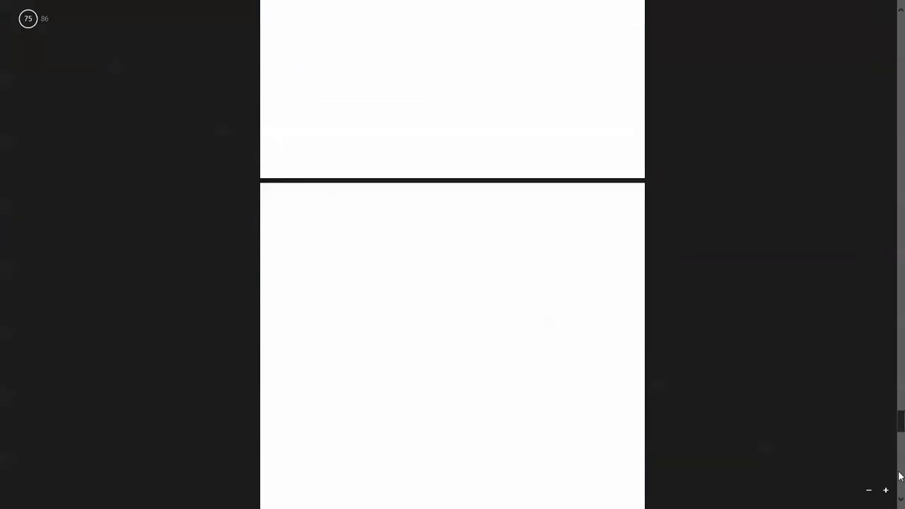
pyautogui.click(902, 494)
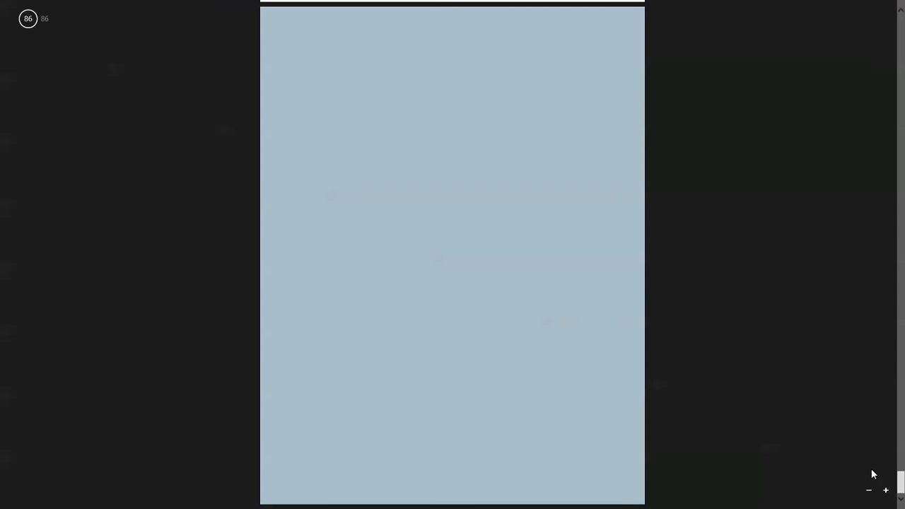
pyautogui.scroll(3, 849, 457)
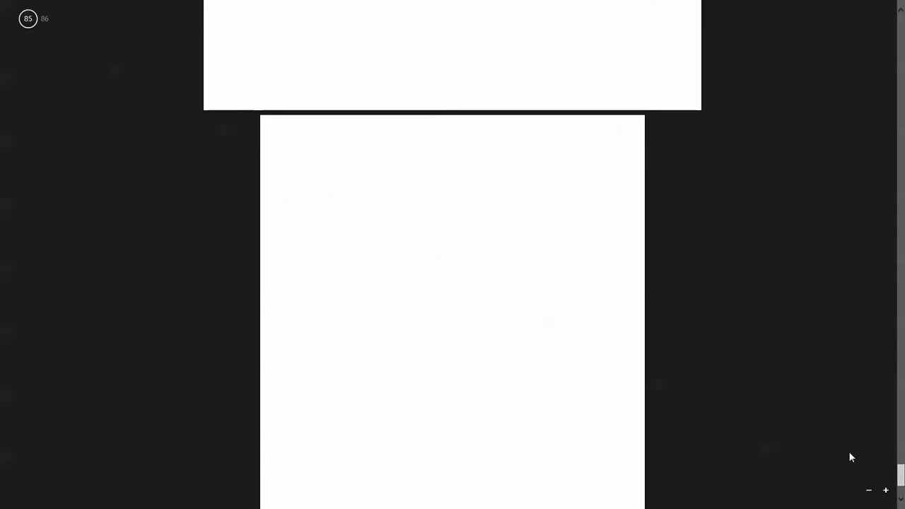
pyautogui.scroll(10, 851, 456)
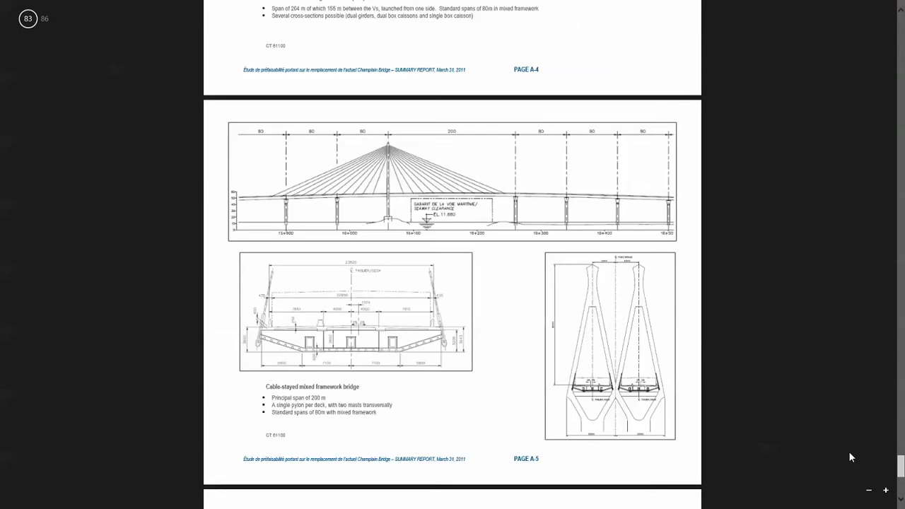
pyautogui.scroll(3, 851, 458)
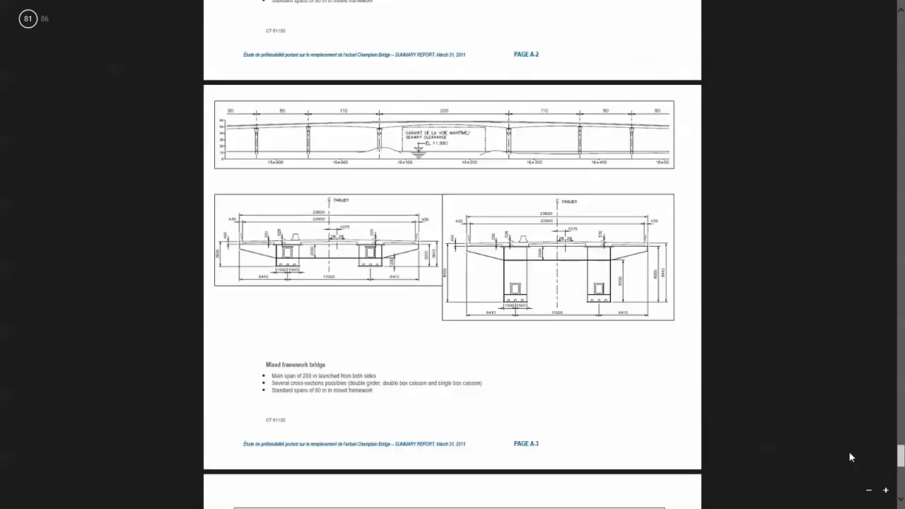
pyautogui.scroll(3, 851, 458)
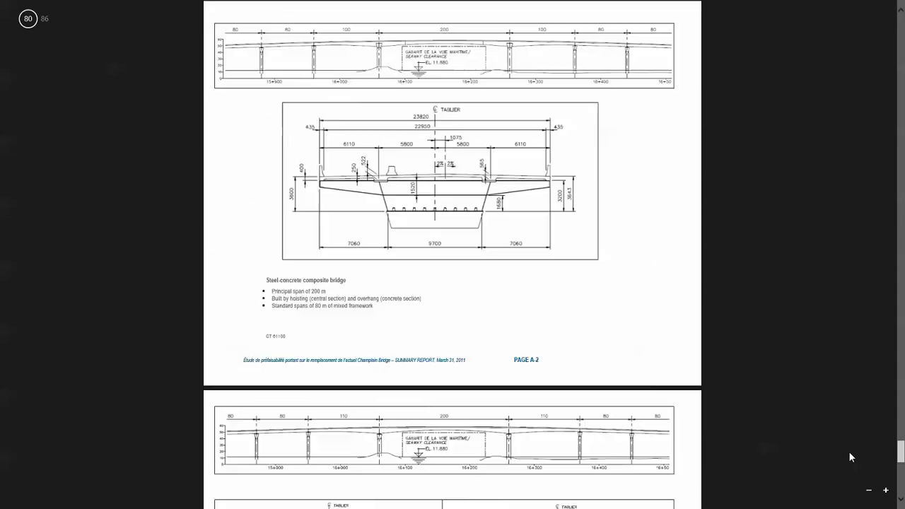
pyautogui.scroll(3, 850, 457)
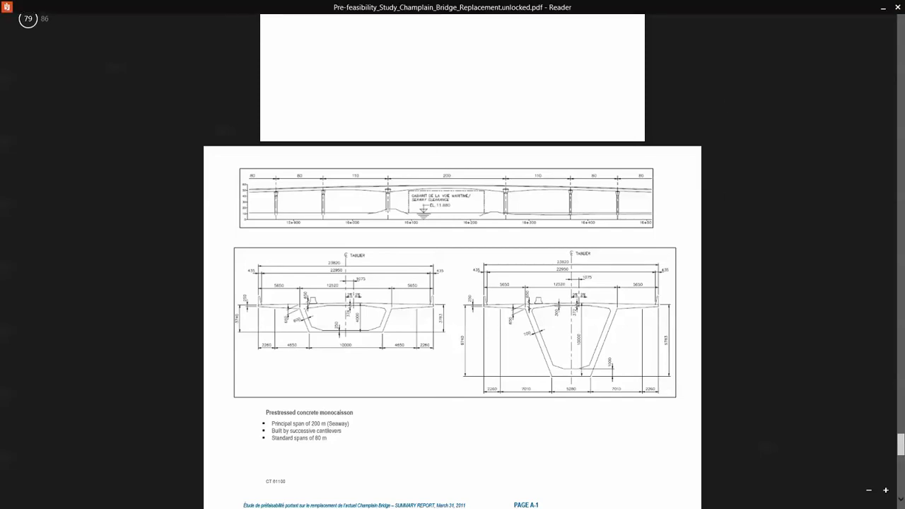
pyautogui.click(895, 7)
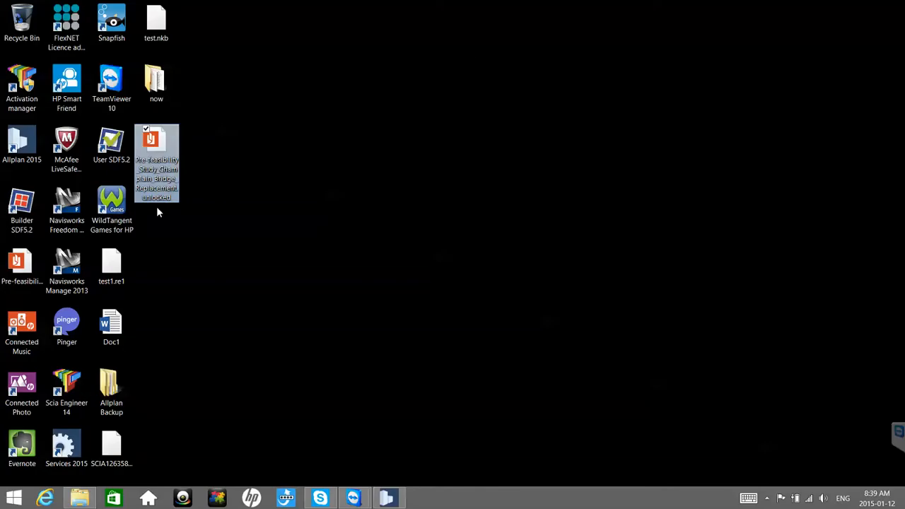
# Step: Switch back to Allplan and choose Pre-feasibility_Study_Champlain_Bridge_Replacement.unlocked on the desktop for PDF import
pyautogui.click(396, 501)
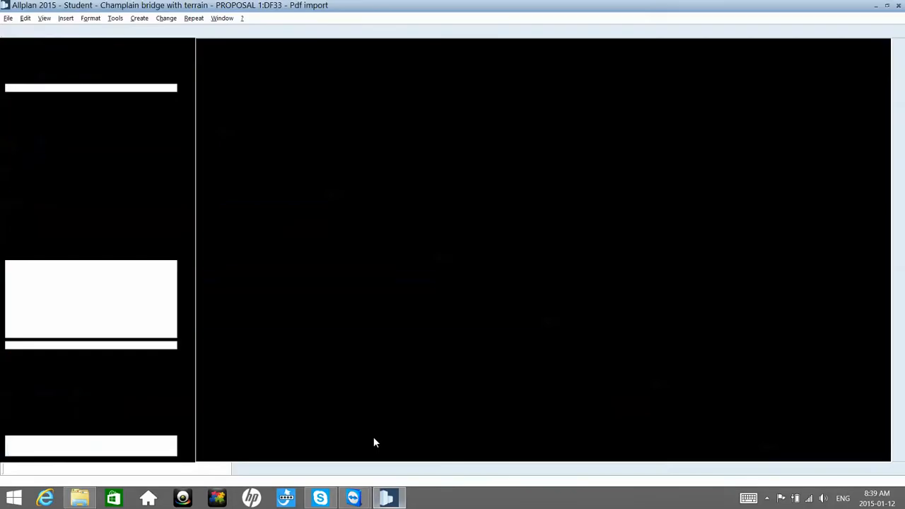
pyautogui.click(8, 18)
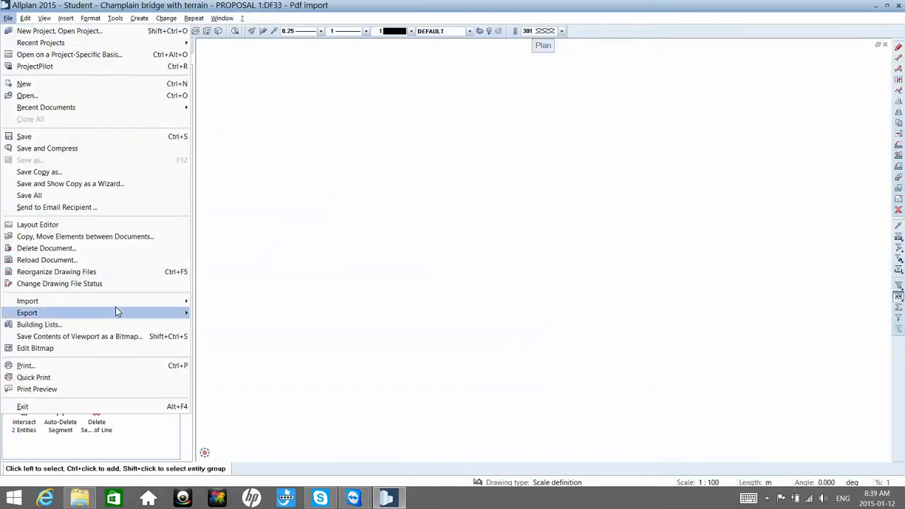
pyautogui.moveTo(129, 304)
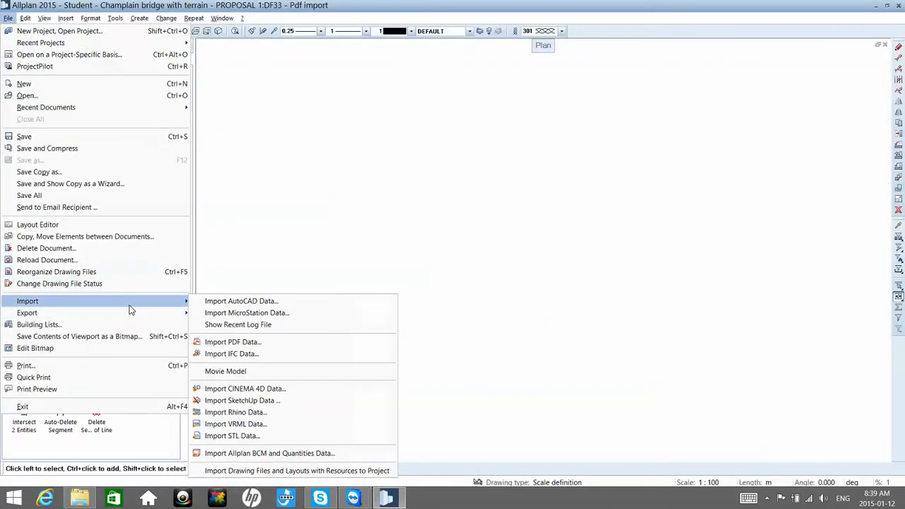
pyautogui.click(233, 342)
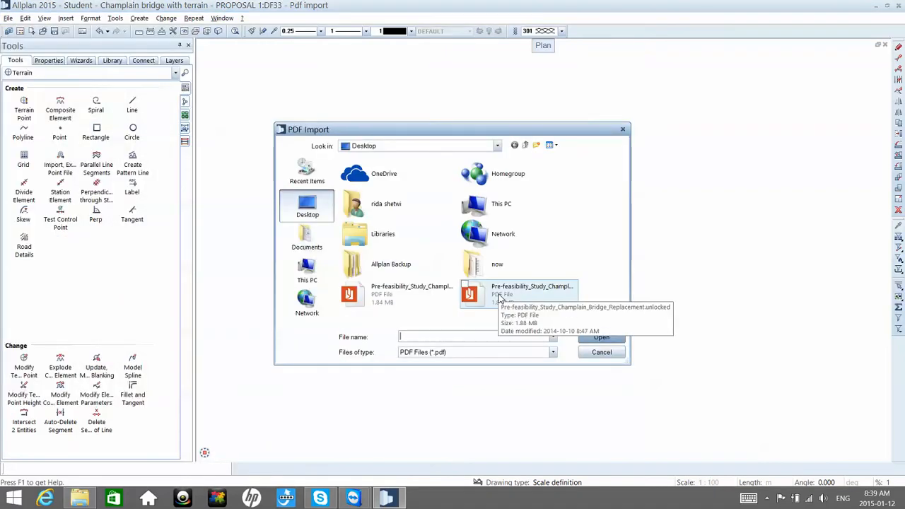
pyautogui.click(502, 300)
pyautogui.click(601, 337)
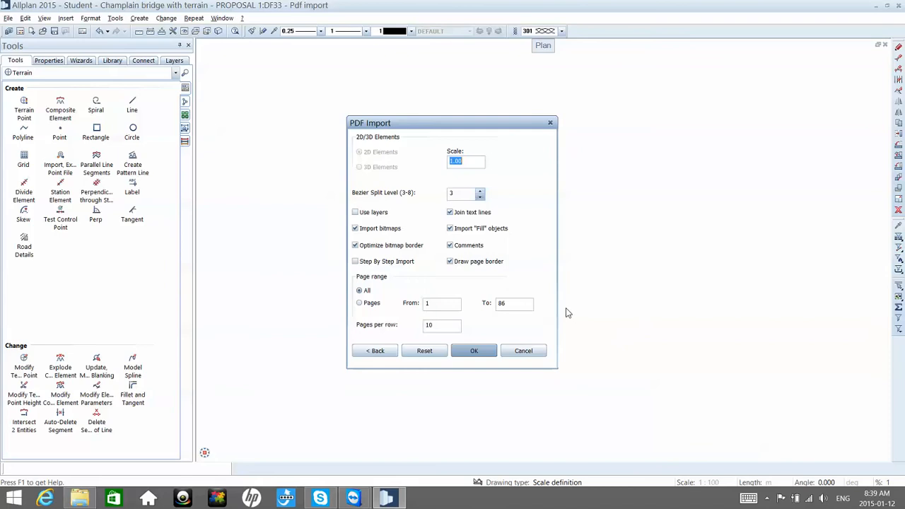
# Step: Import only page 79 of the PDF into the plan and inspect the placed deck cross-sections up close
pyautogui.click(519, 305)
pyautogui.click(437, 304)
pyautogui.write('7979')
pyautogui.press('Tab')
pyautogui.write('79')
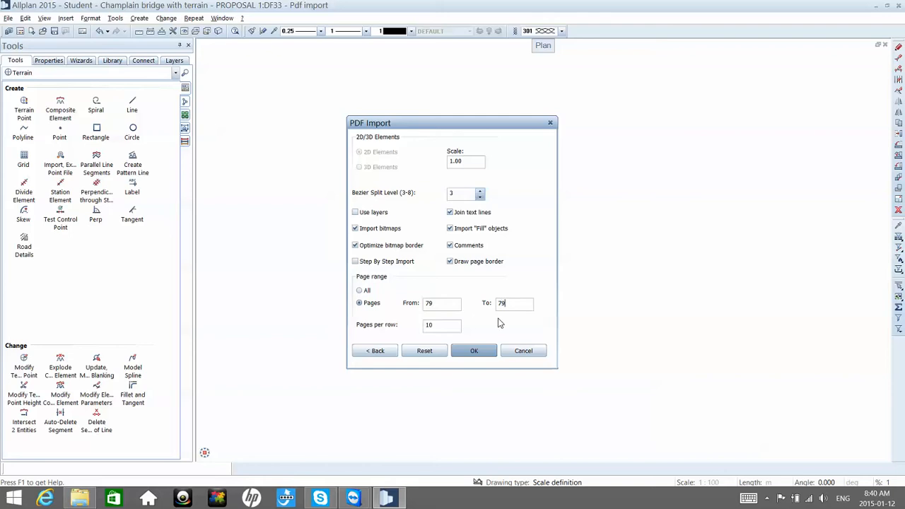
pyautogui.click(474, 351)
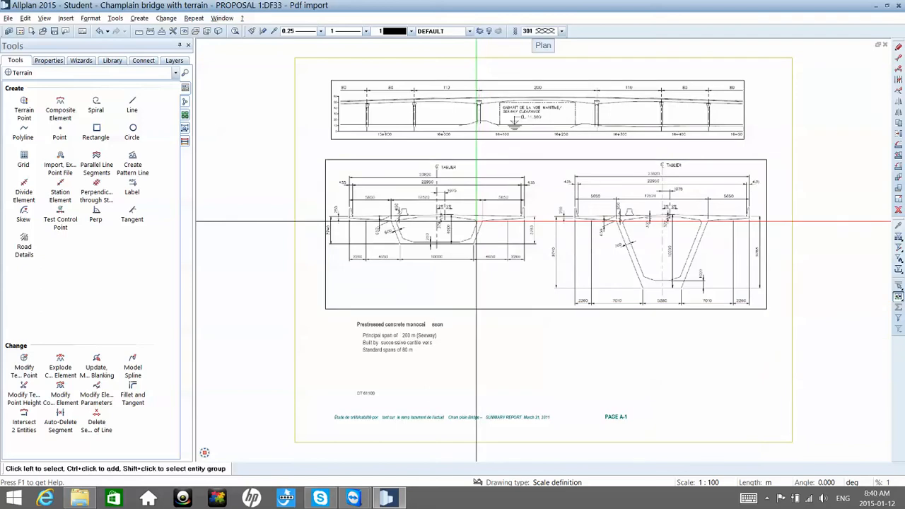
pyautogui.scroll(2, 478, 222)
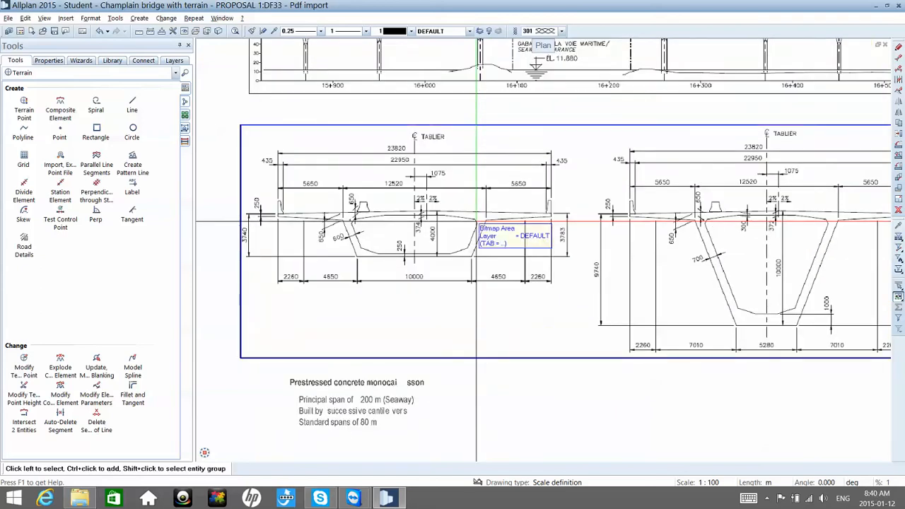
pyautogui.scroll(1, 480, 224)
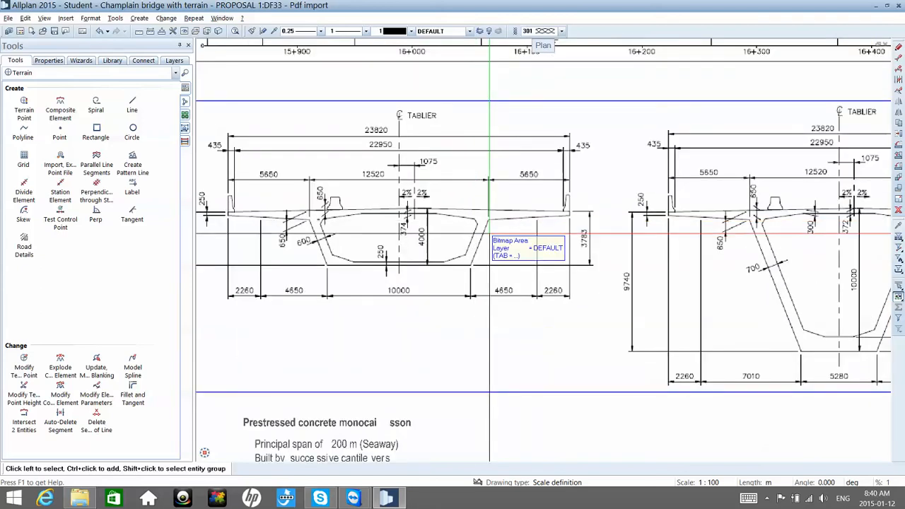
pyautogui.scroll(-3, 487, 233)
pyautogui.scroll(-1, 487, 241)
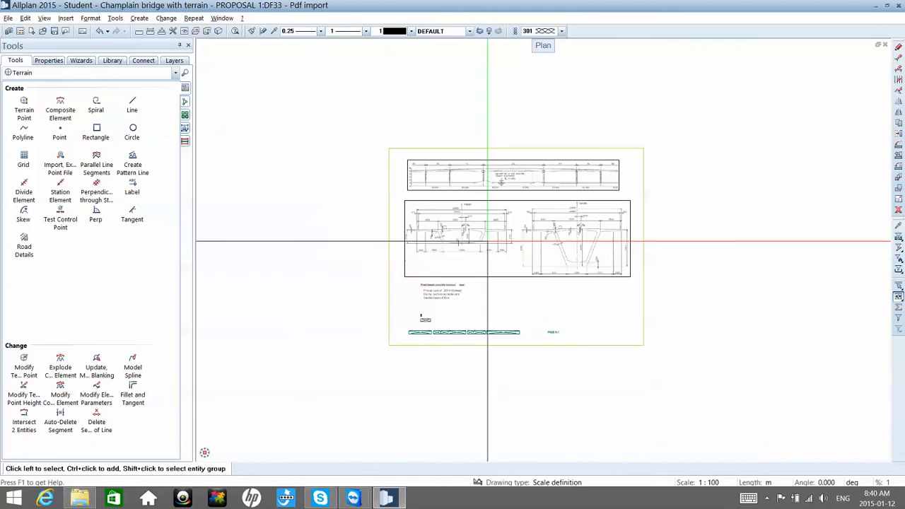
# Step: Undo the PDF import and both deletions in drawing file 33
pyautogui.middleClick(487, 241)
pyautogui.middleClick(487, 241)
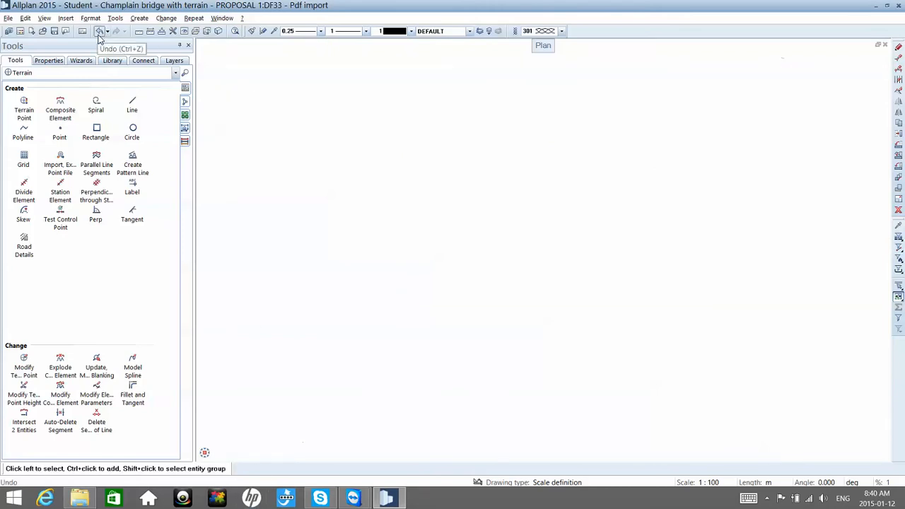
pyautogui.click(107, 31)
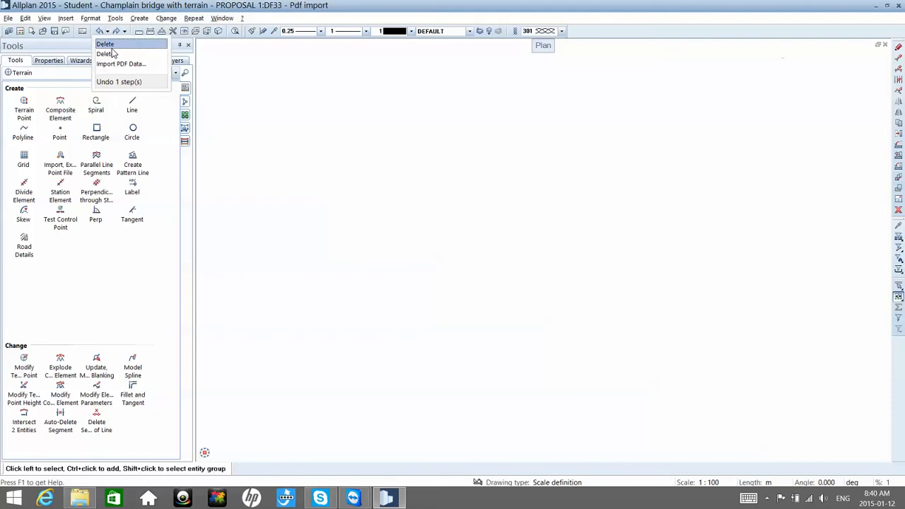
pyautogui.click(113, 64)
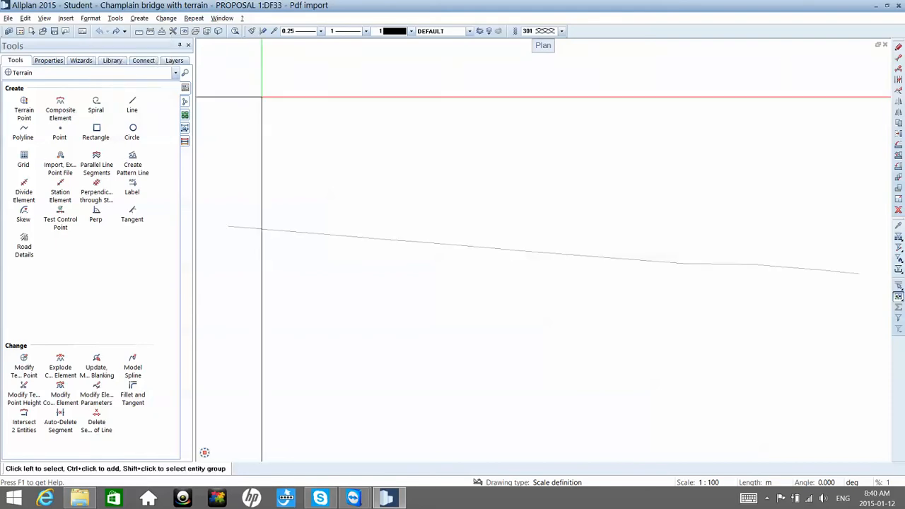
# Step: Measure the coordinates of the bridge line's left end point in the plan
pyautogui.click(162, 30)
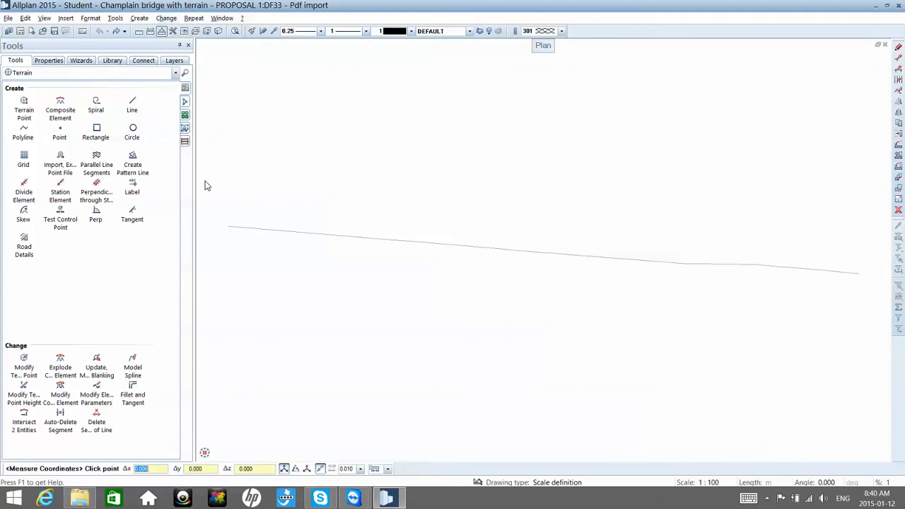
pyautogui.click(228, 226)
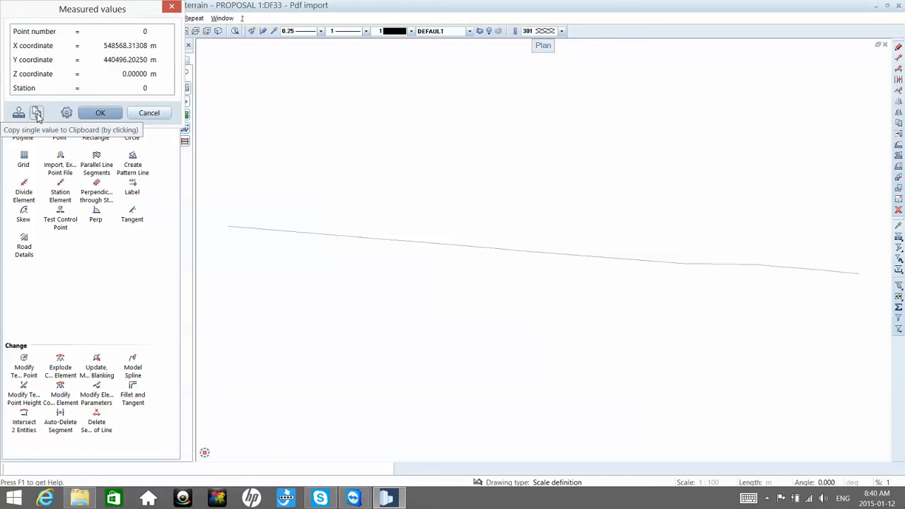
pyautogui.click(15, 498)
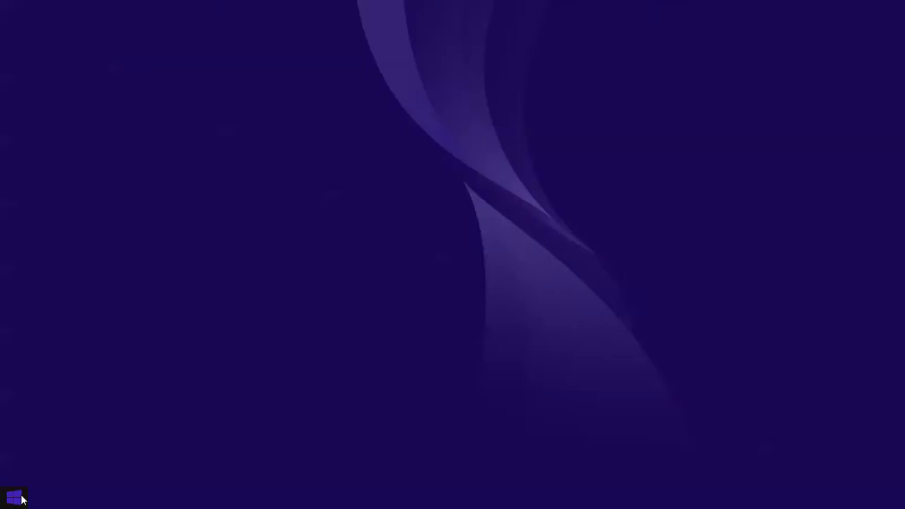
pyautogui.click(20, 498)
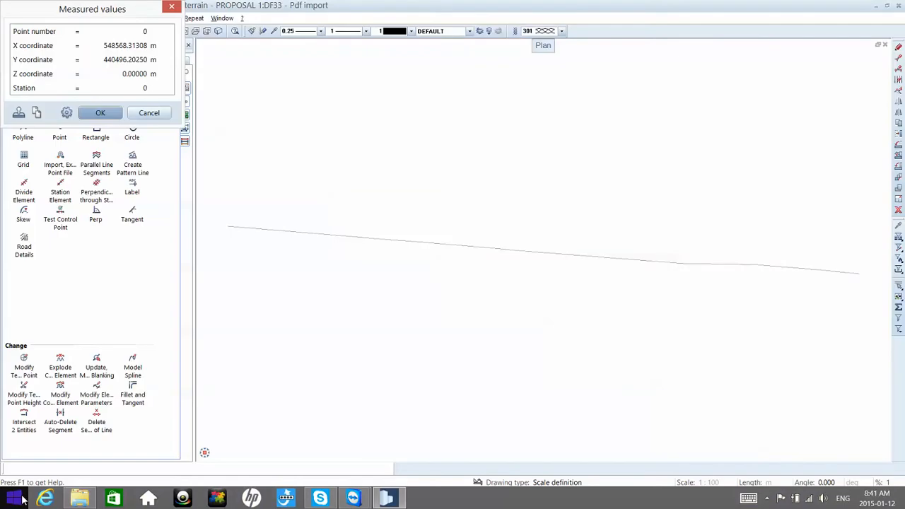
# Step: Switch to File Explorer and create a new text document on the desktop
pyautogui.click(96, 499)
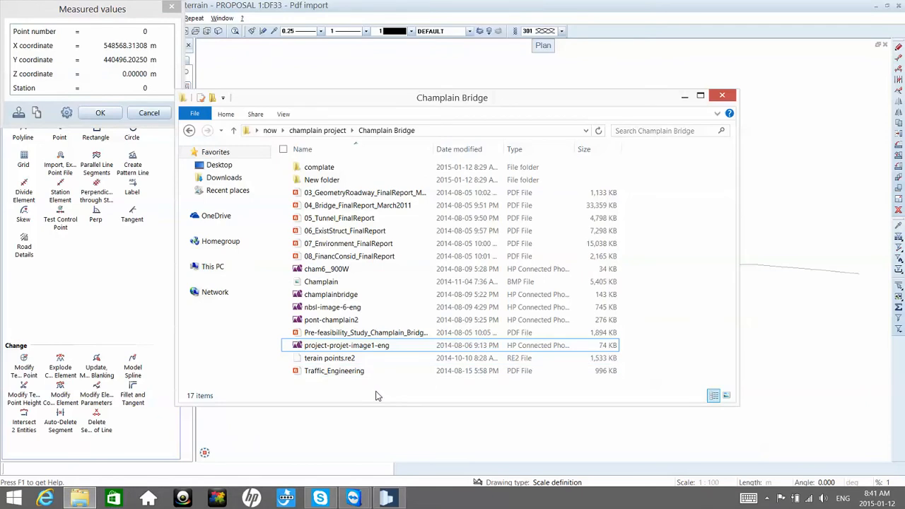
pyautogui.click(228, 169)
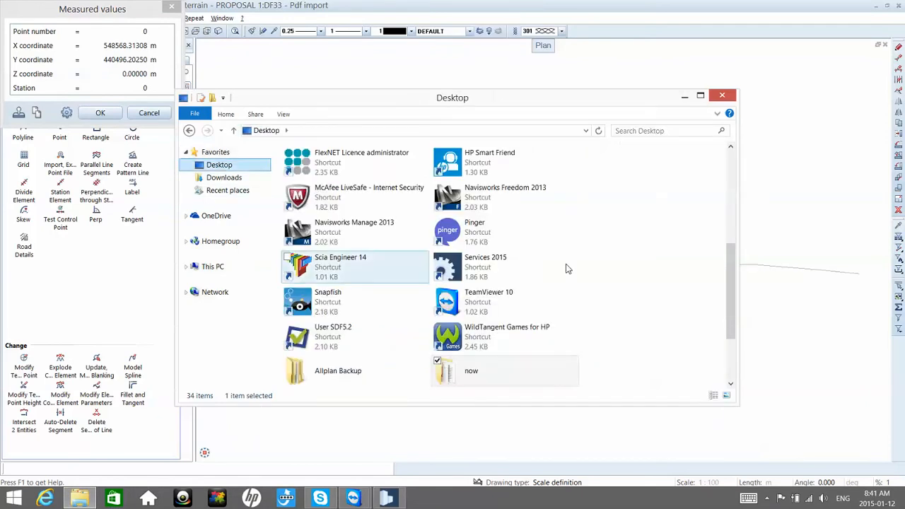
pyautogui.rightClick(729, 247)
pyautogui.click(673, 224)
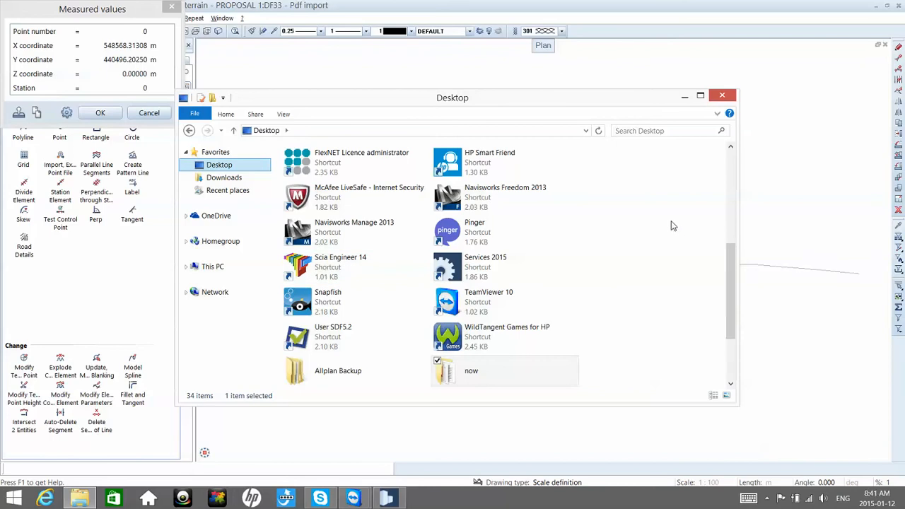
pyautogui.rightClick(670, 223)
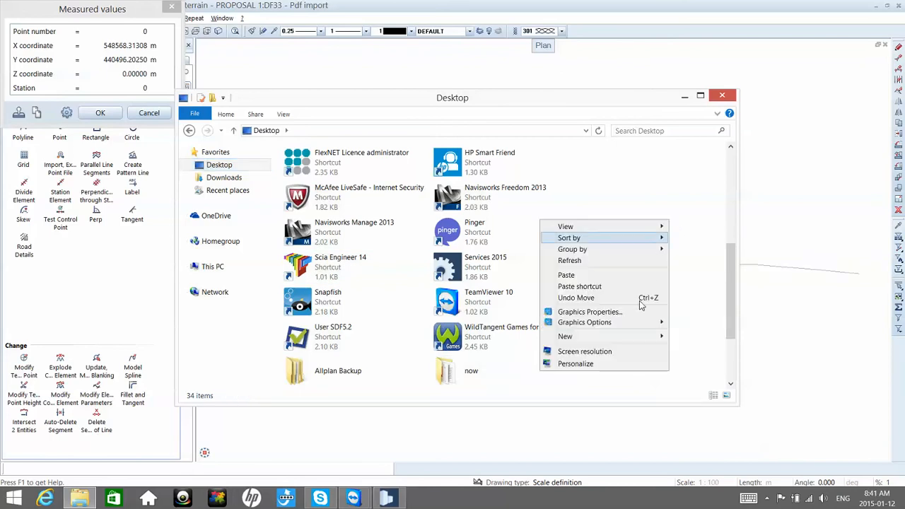
pyautogui.moveTo(642, 336)
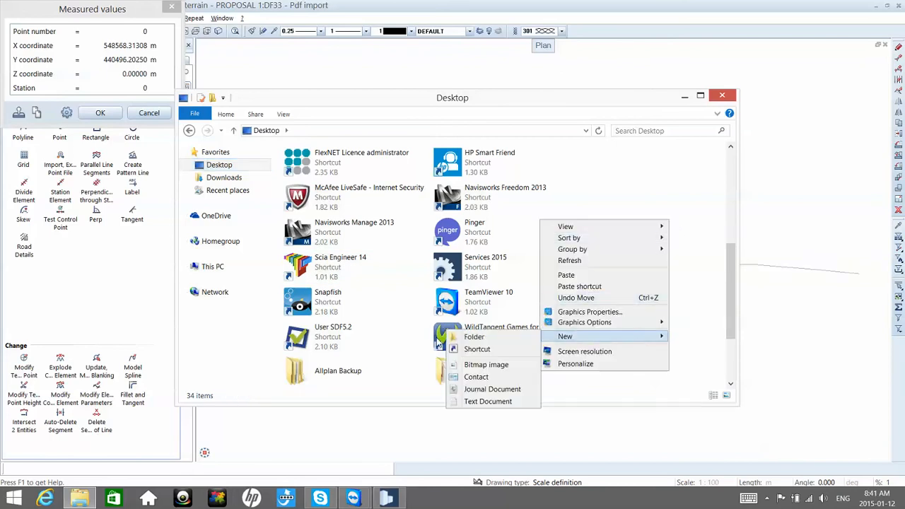
pyautogui.click(487, 401)
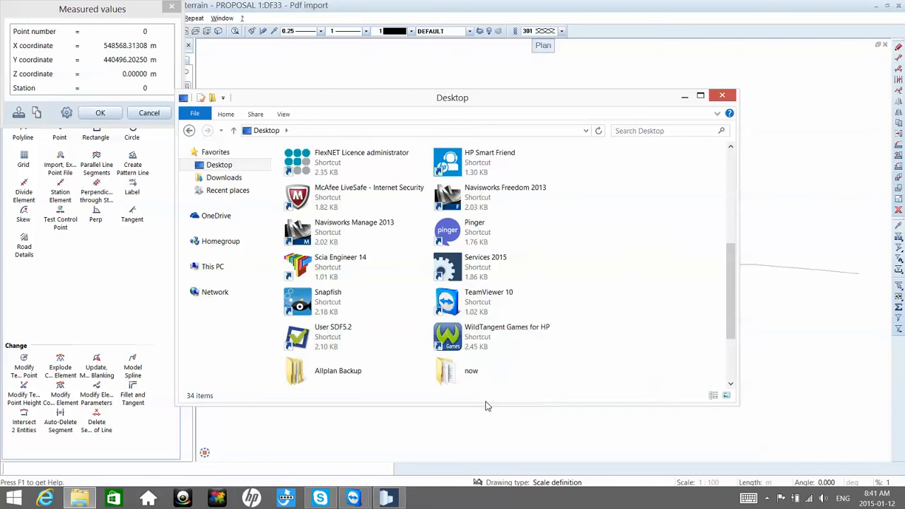
# Step: Copy the measured X coordinate and record it as X 548568.31308 in the new text document on the desktop
pyautogui.click(37, 112)
pyautogui.click(112, 50)
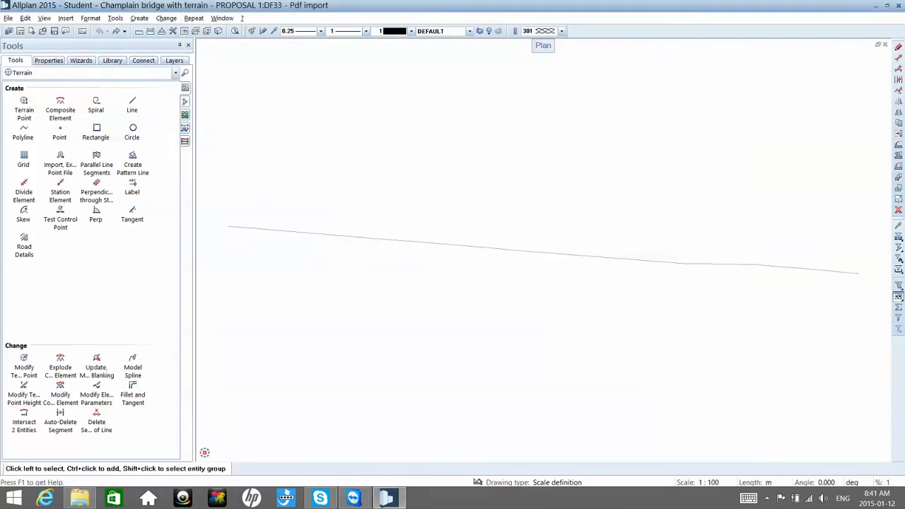
pyautogui.hotkey('alt', 'Tab')
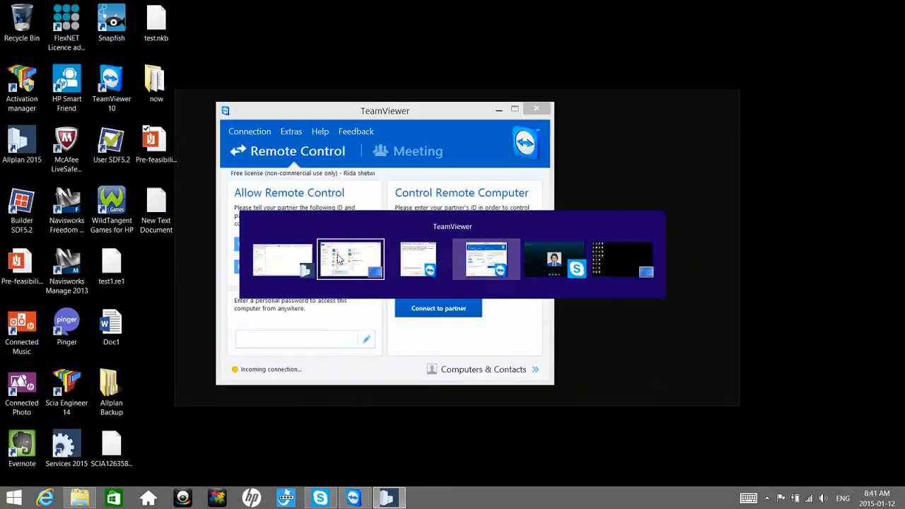
pyautogui.click(342, 260)
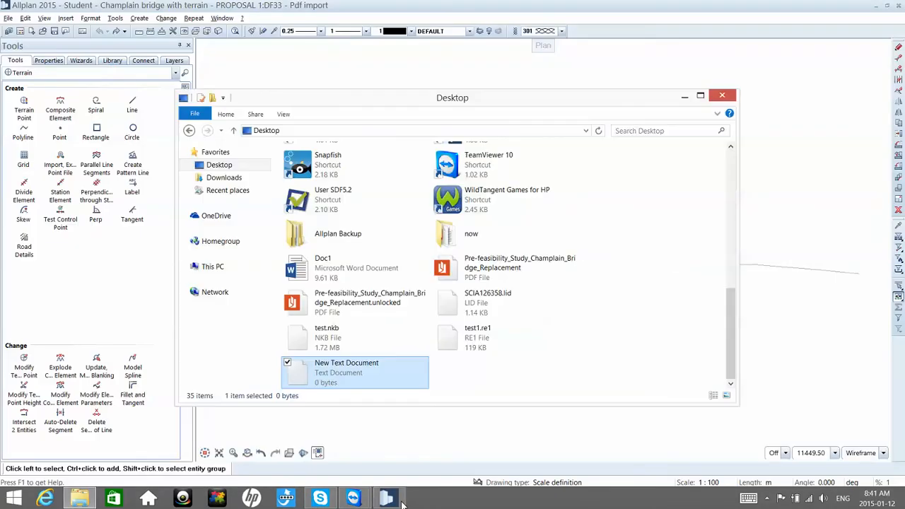
pyautogui.doubleClick(405, 373)
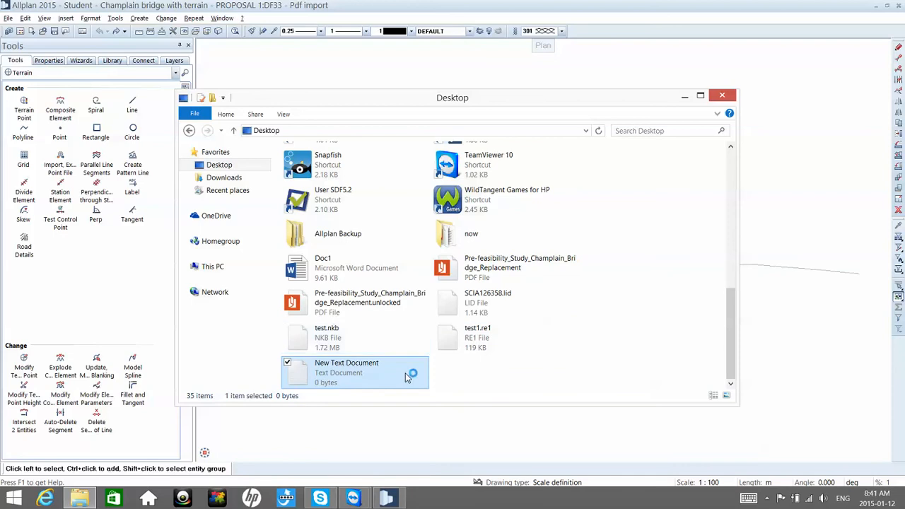
pyautogui.write('548568.31308')
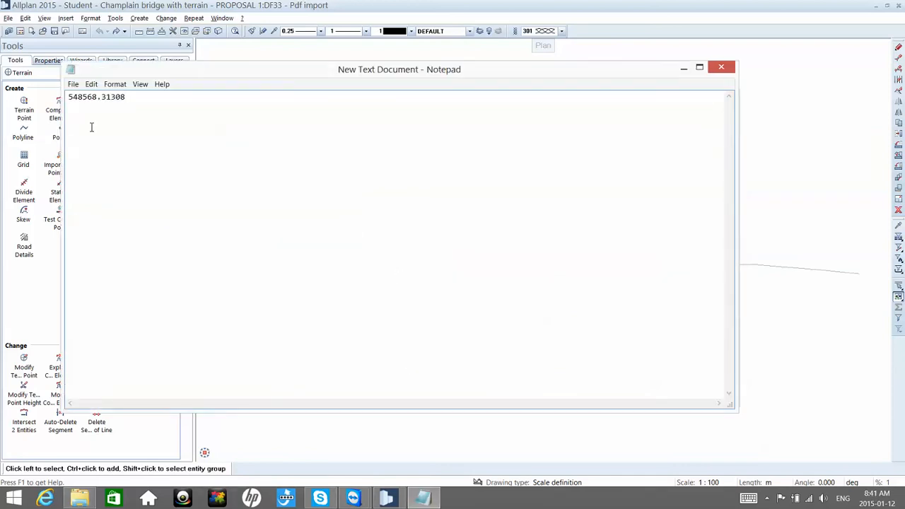
pyautogui.write('X')
pyautogui.press('Return')
# Step: Measure the bridge line's left end point again and record its Y coordinate, 440496.20250, on the text document's second line
pyautogui.click(219, 52)
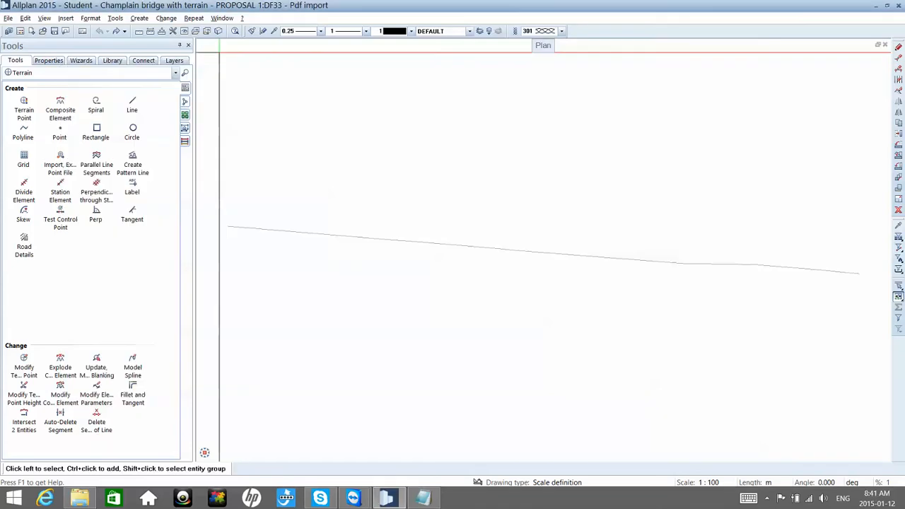
pyautogui.click(161, 32)
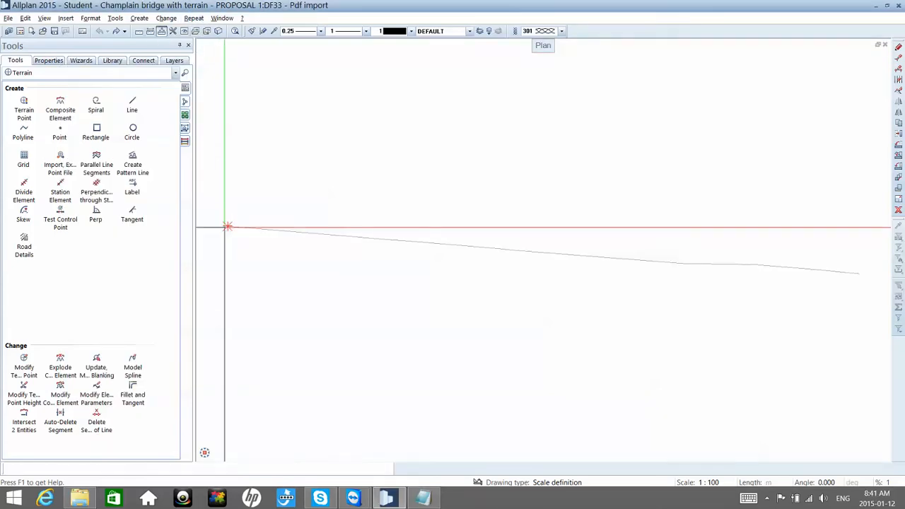
pyautogui.click(227, 226)
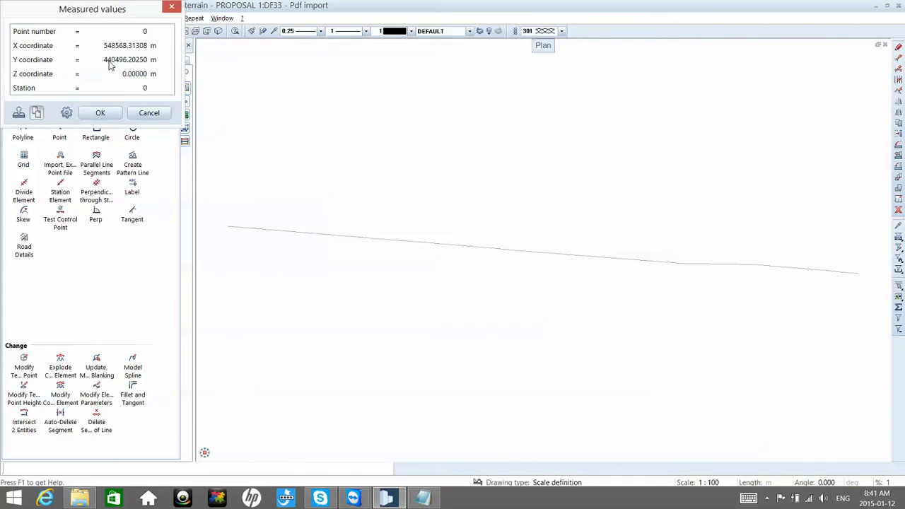
pyautogui.press('Escape')
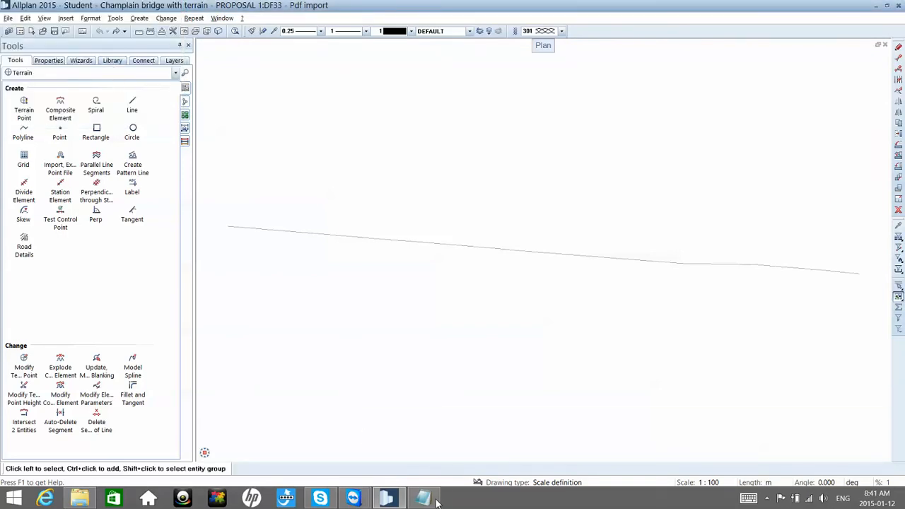
pyautogui.click(436, 500)
pyautogui.write('440496.20250')
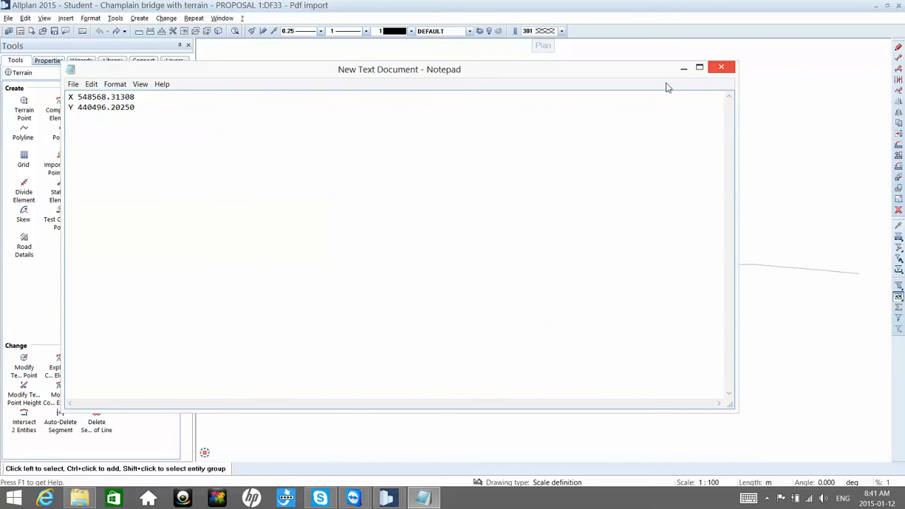
# Step: Switch back to Allplan and import only page 79 of the unlocked Pre-feasibility_Study_Champlain_Bridge_Replacement PDF
pyautogui.click(745, 150)
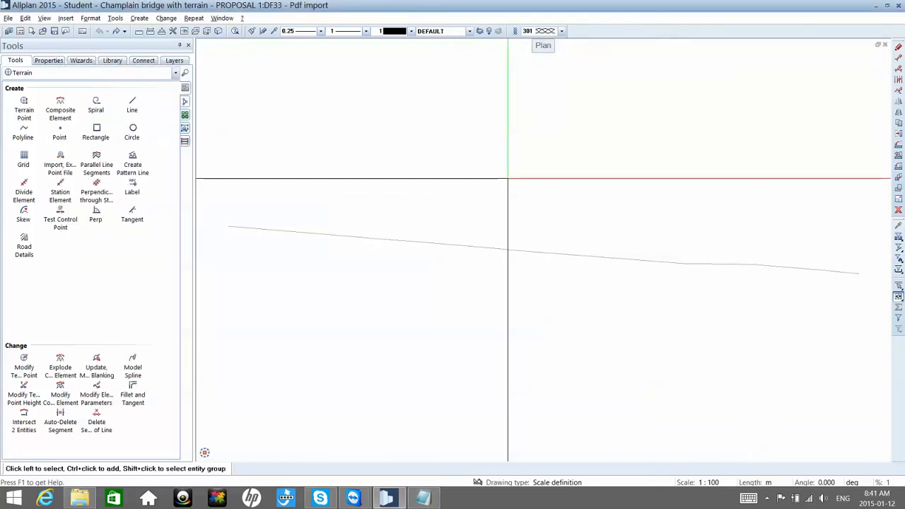
pyautogui.click(8, 18)
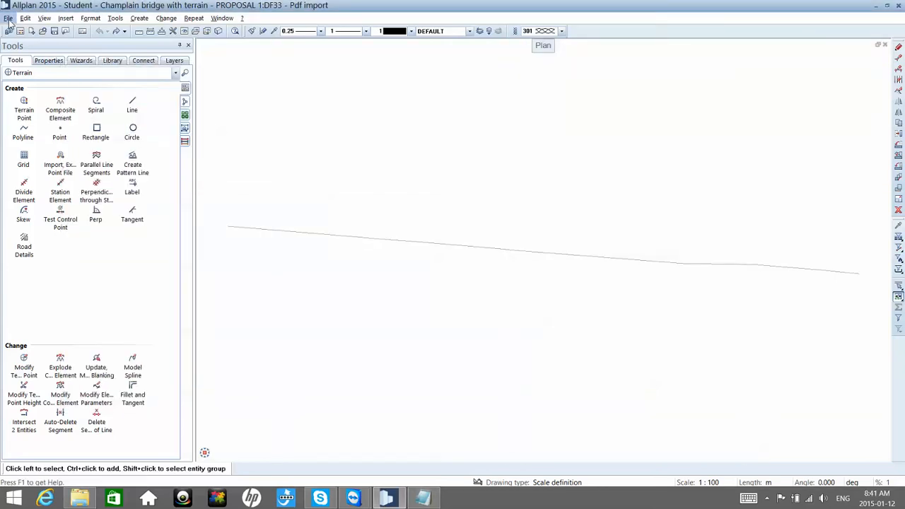
pyautogui.moveTo(113, 304)
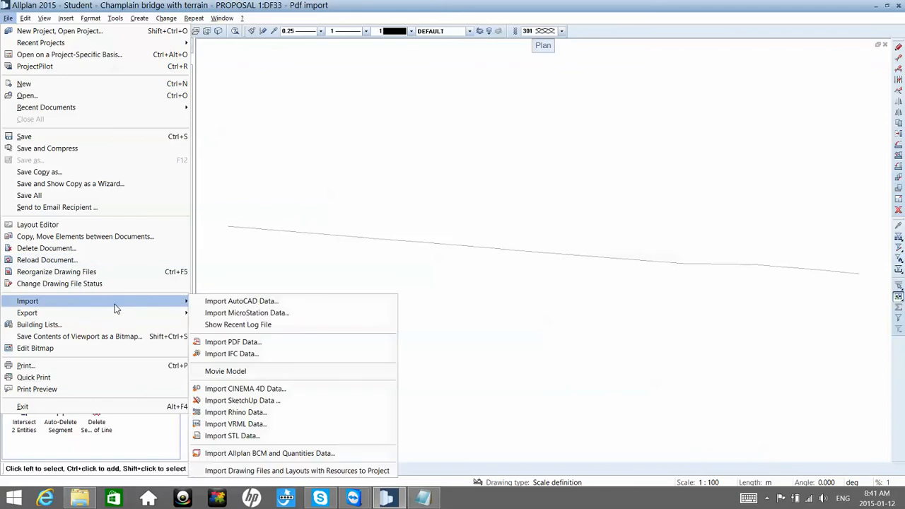
pyautogui.click(257, 344)
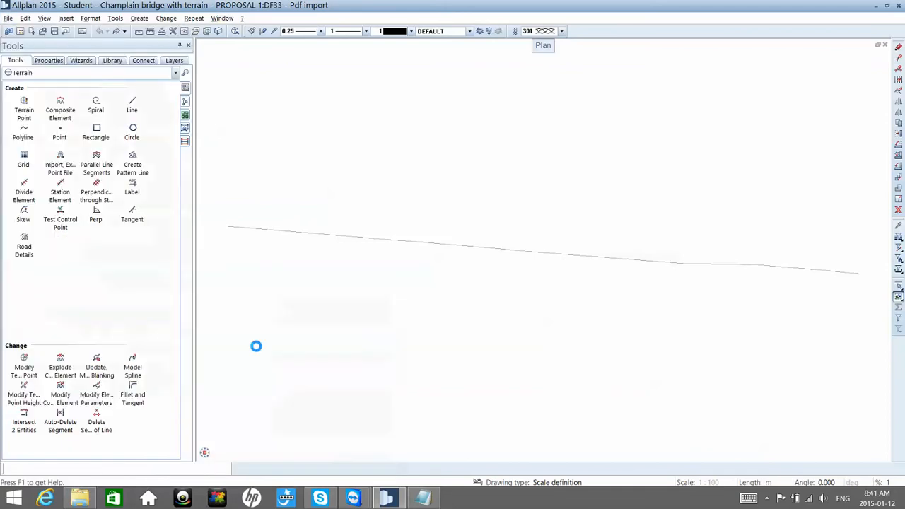
pyautogui.click(495, 303)
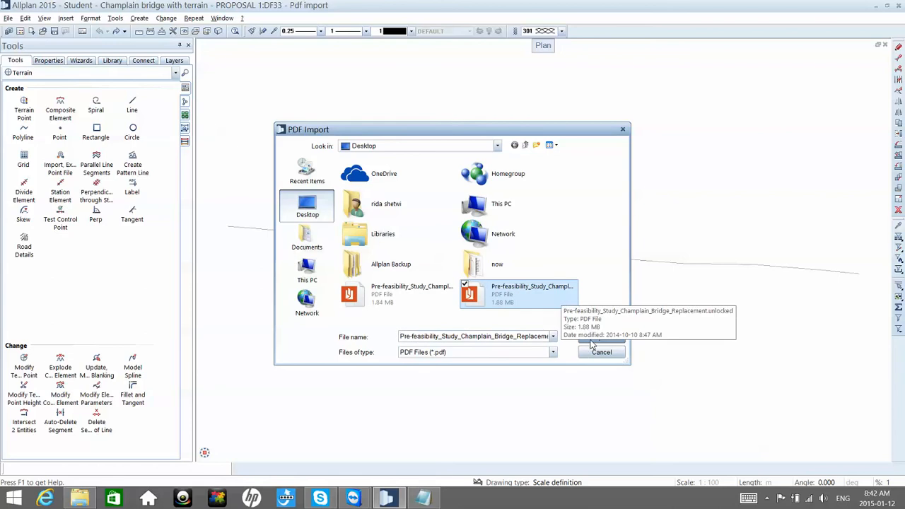
pyautogui.click(593, 338)
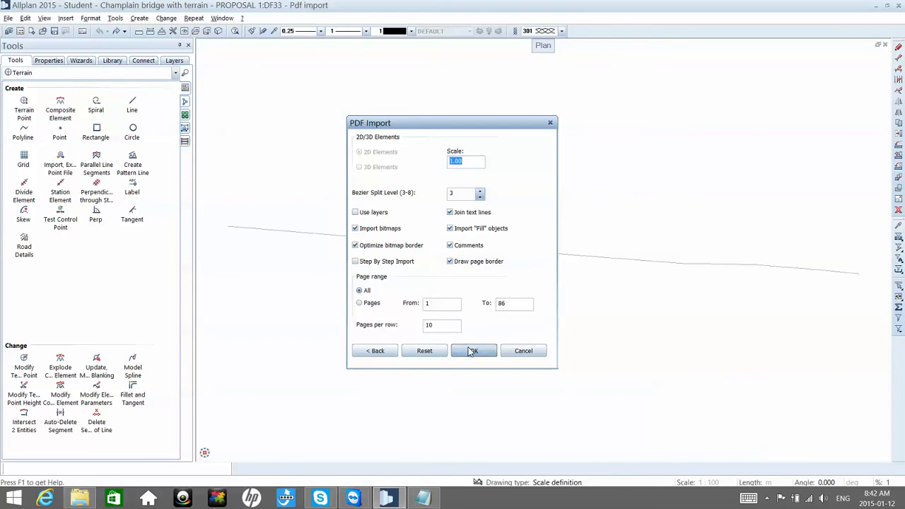
pyautogui.click(445, 303)
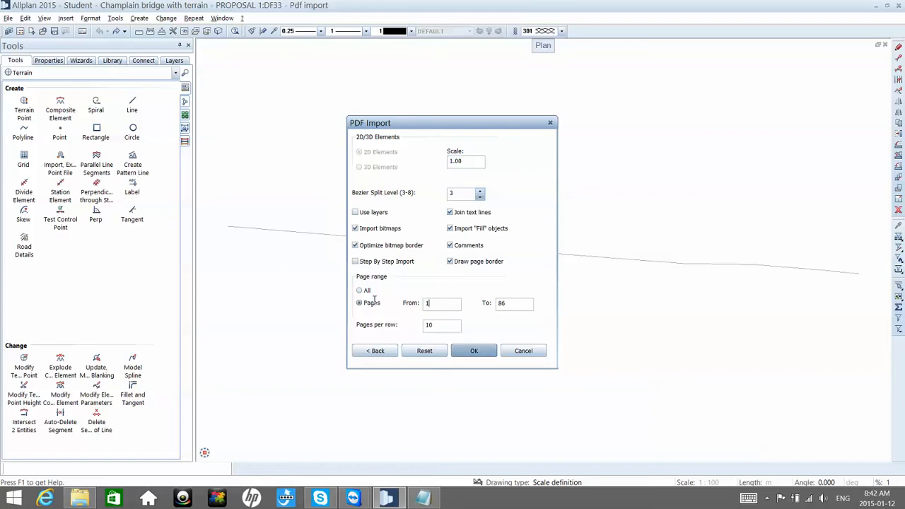
pyautogui.press('BackSpace')
pyautogui.write('79')
pyautogui.click(488, 351)
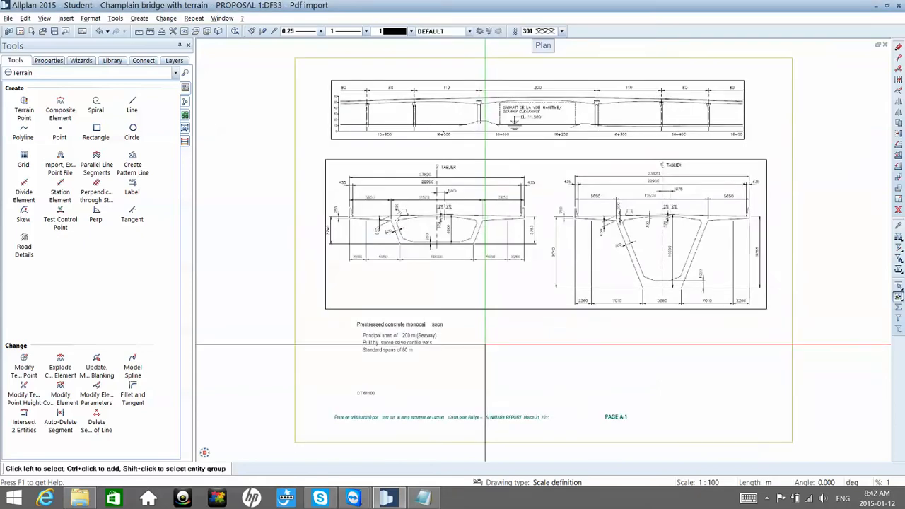
# Step: Start moving the whole imported page from a point just outside its lower-right corner, with the recorded 548568.31308 as global target X
pyautogui.scroll(-2, 475, 315)
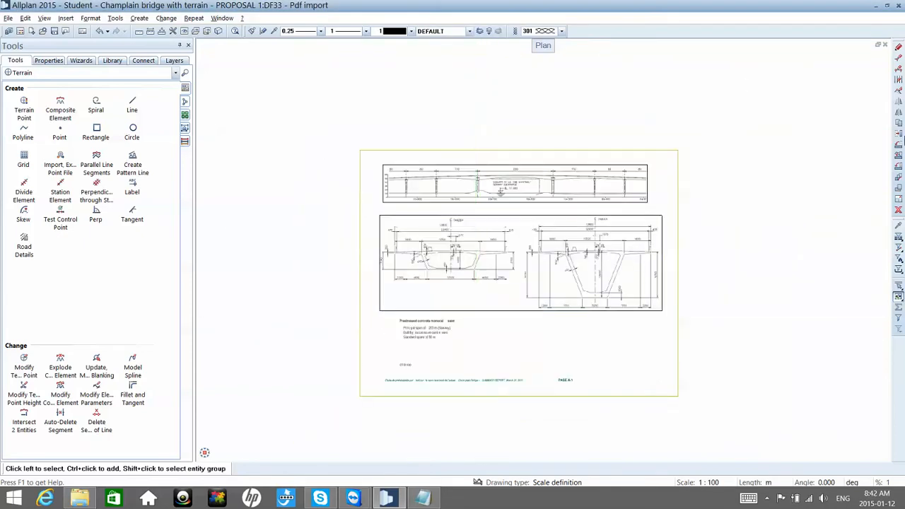
pyautogui.click(898, 133)
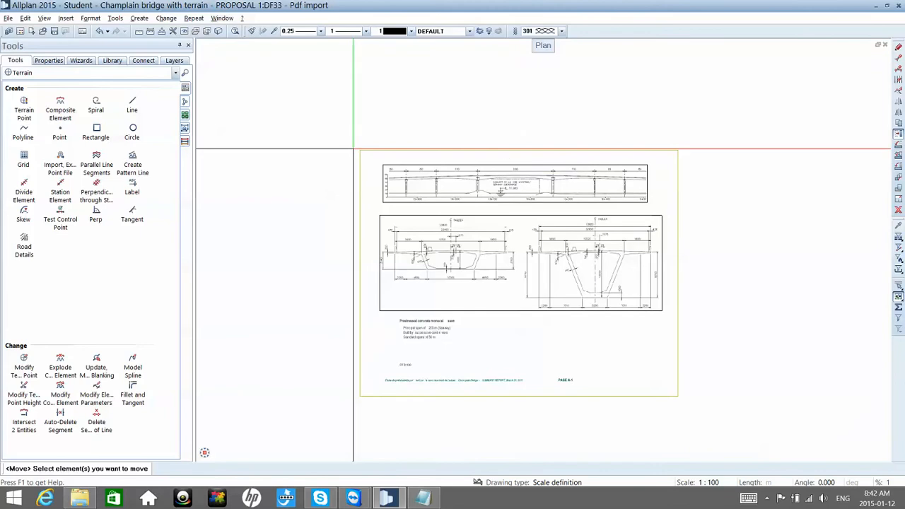
pyautogui.moveTo(344, 139)
pyautogui.mouseDown()
pyautogui.moveTo(430, 219)
pyautogui.moveTo(668, 392)
pyautogui.mouseUp()
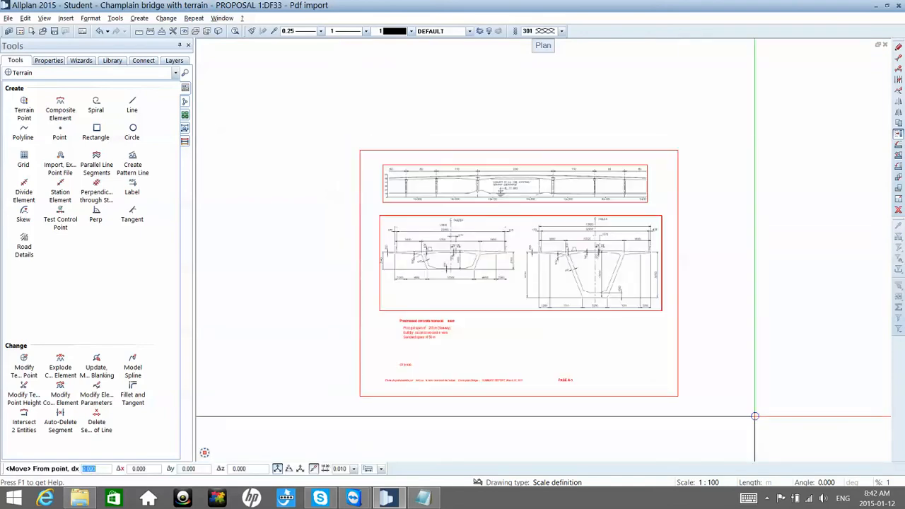
pyautogui.click(754, 416)
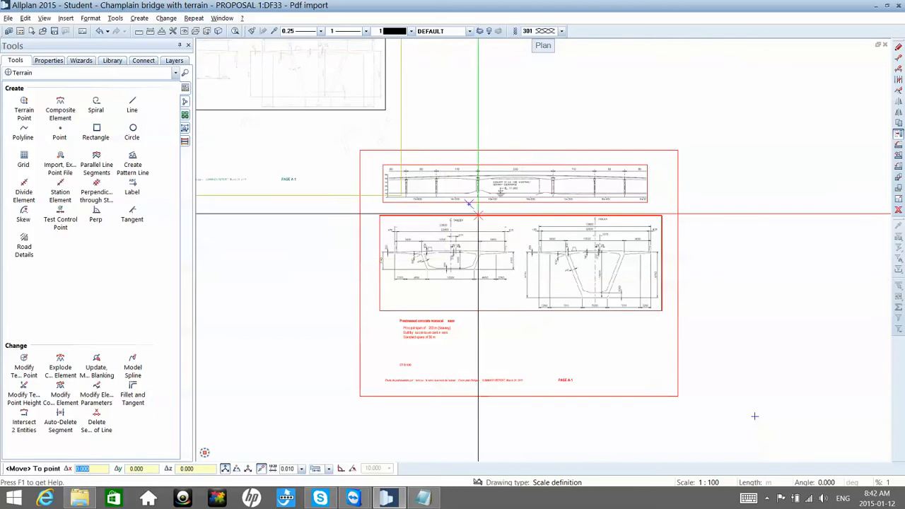
pyautogui.click(248, 470)
pyautogui.click(423, 498)
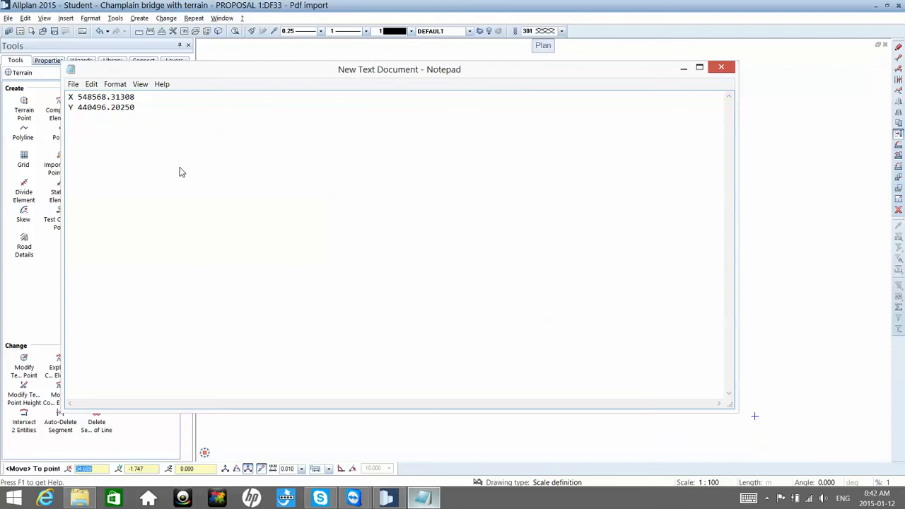
pyautogui.press('Up')
pyautogui.hotkey('shift', 'Home')
pyautogui.hotkey('ctrl', 'c')
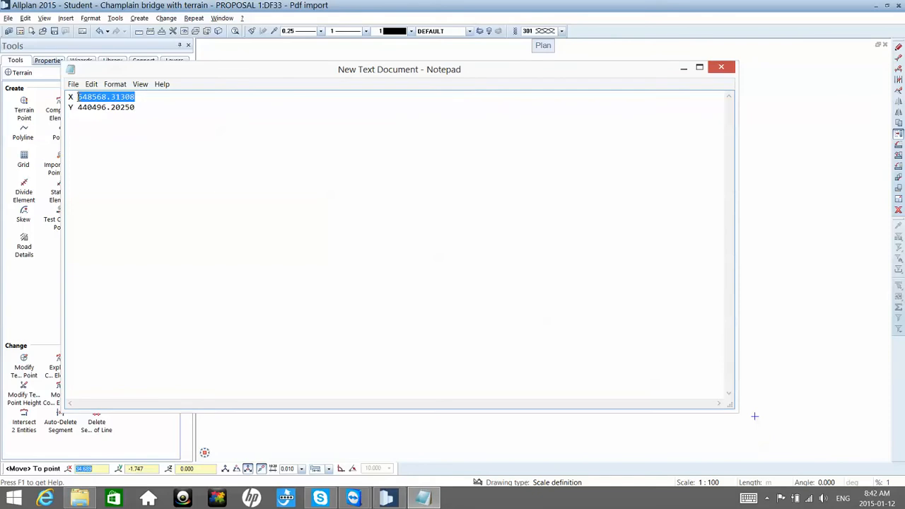
pyautogui.click(107, 471)
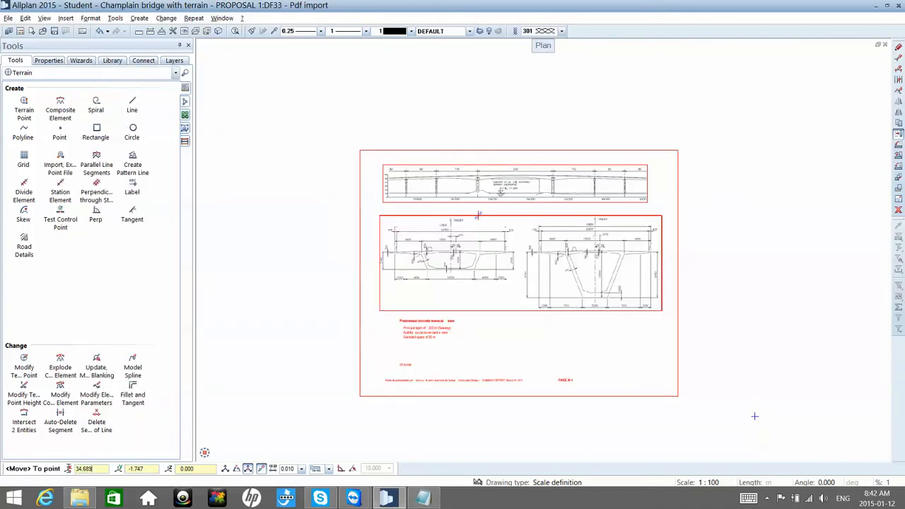
pyautogui.hotkey('ctrl', 'v')
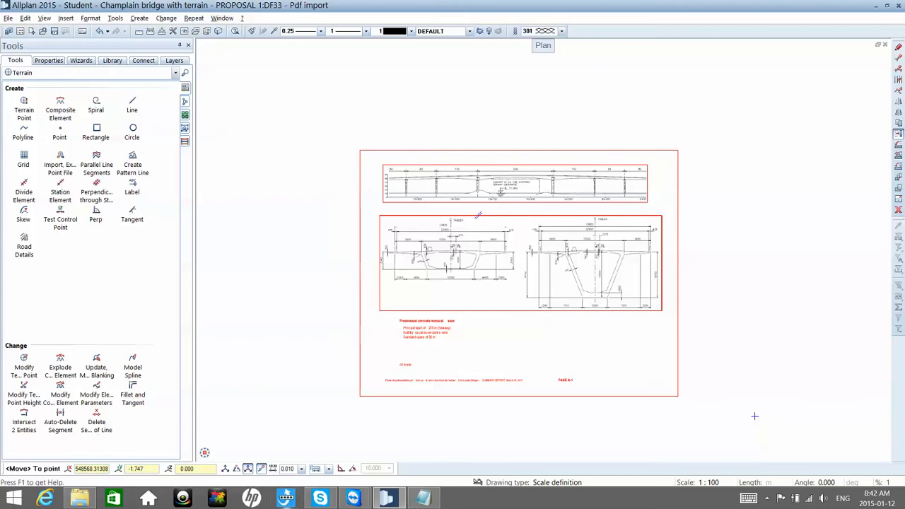
# Step: Use the recorded 440496.20250 as the global target Y and complete the page's move to the bridge line's start
pyautogui.click(422, 498)
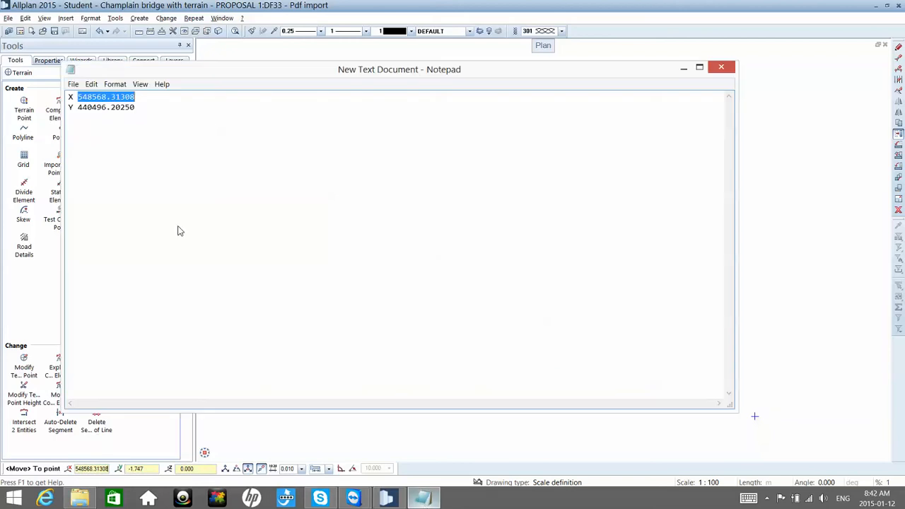
pyautogui.click(85, 110)
pyautogui.hotkey('shift', 'End')
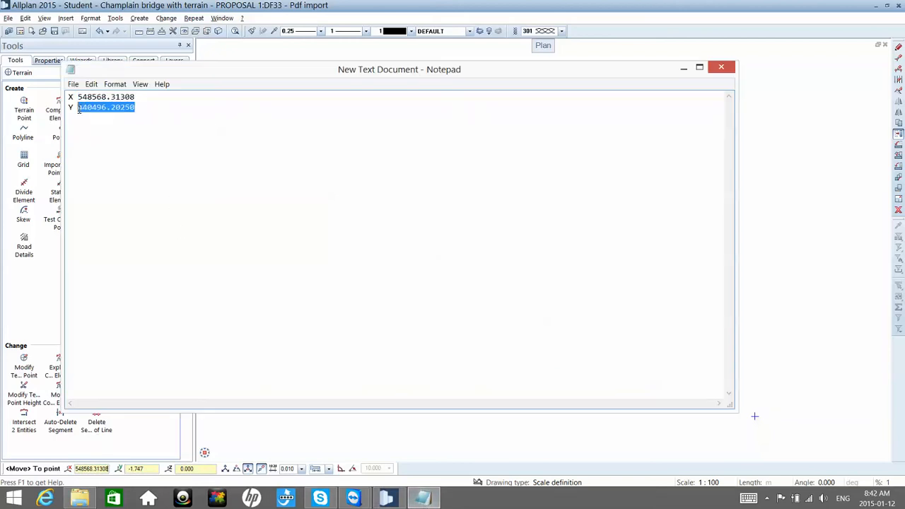
pyautogui.click(150, 470)
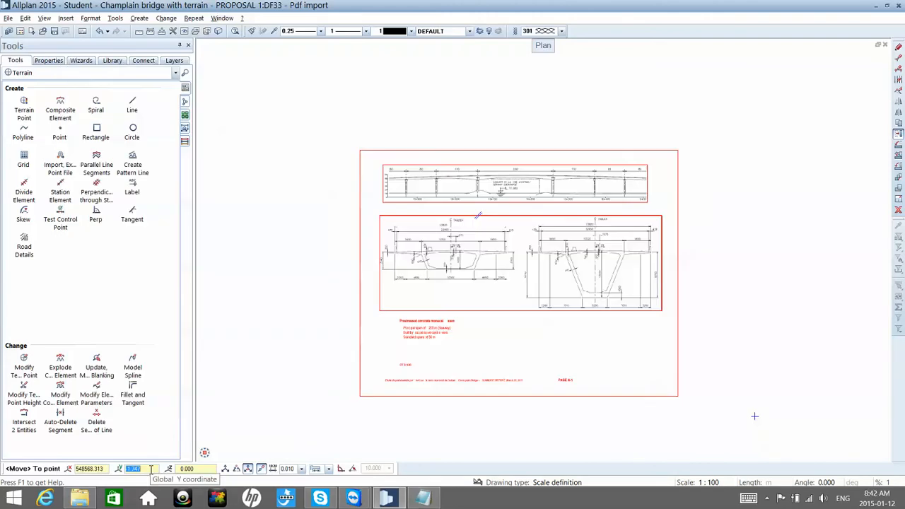
pyautogui.write('440496.20250')
pyautogui.press('Return')
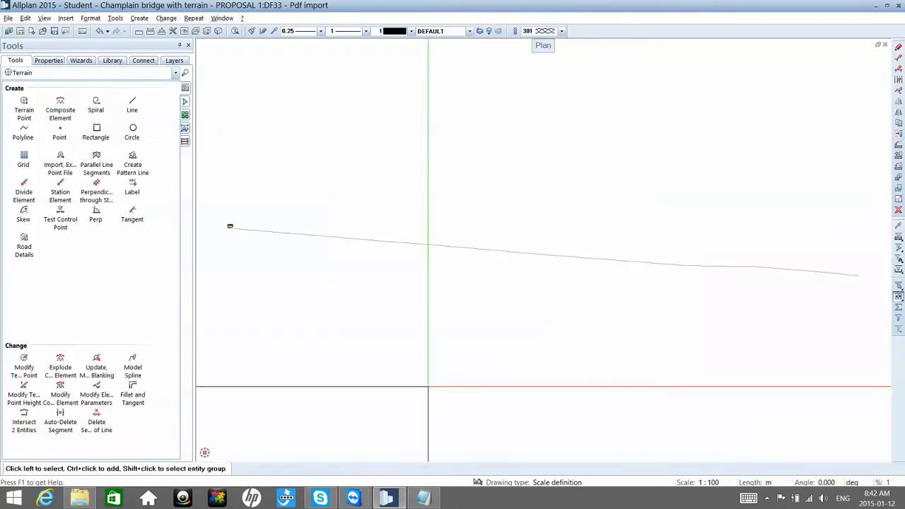
# Step: Examine the placed page beside the bridge line's start, especially the bottom dimensions of the deeper box-girder section
pyautogui.moveTo(335, 241); pyautogui.dragTo(391, 245, button='middle')
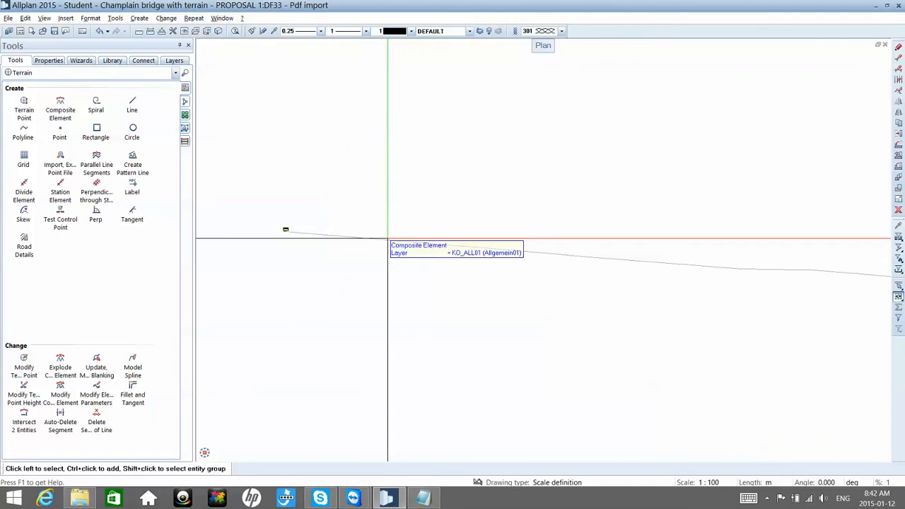
pyautogui.scroll(8, 287, 228)
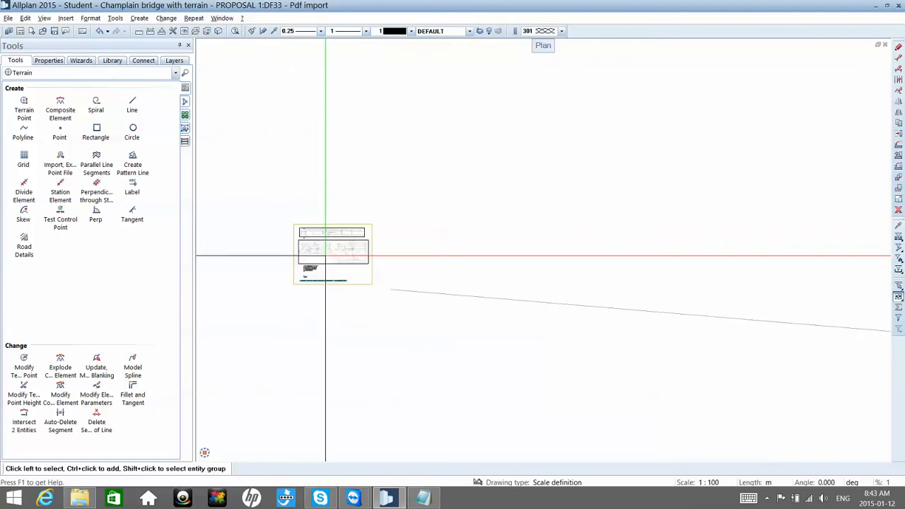
pyautogui.scroll(5, 325, 256)
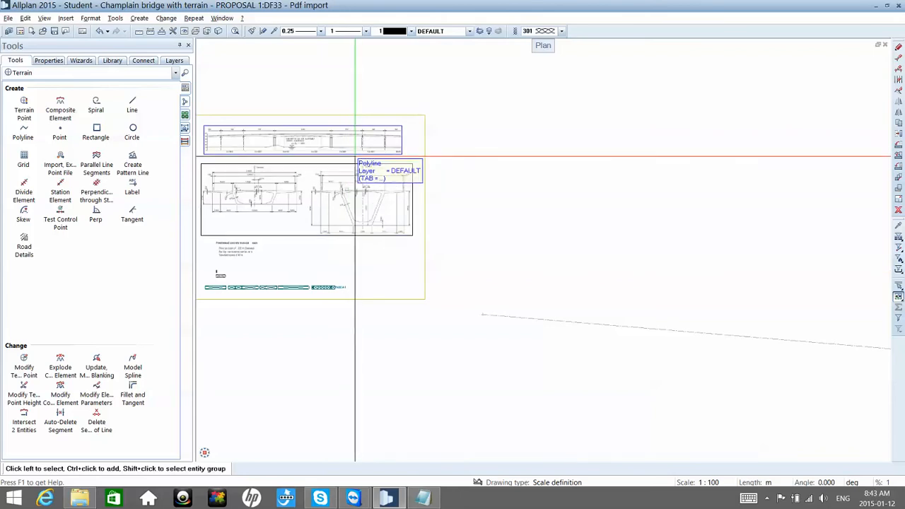
pyautogui.scroll(2, 361, 161)
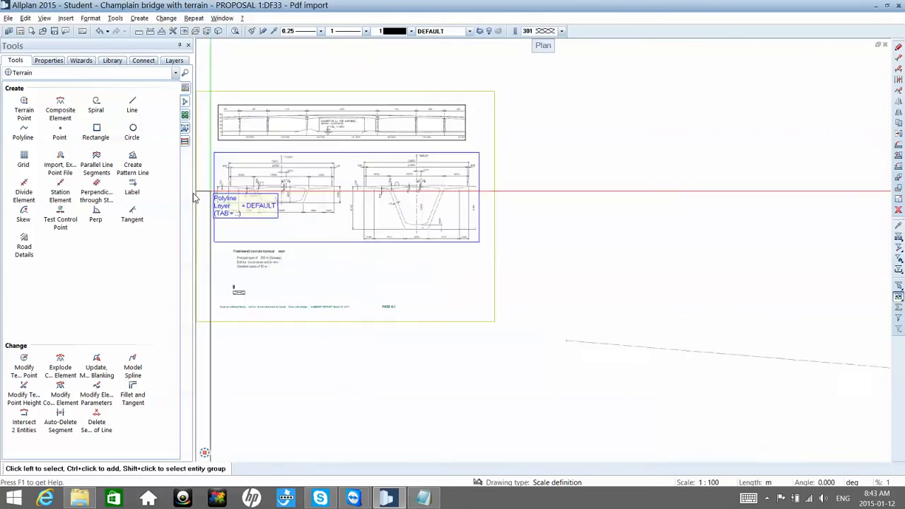
pyautogui.scroll(6, 417, 208)
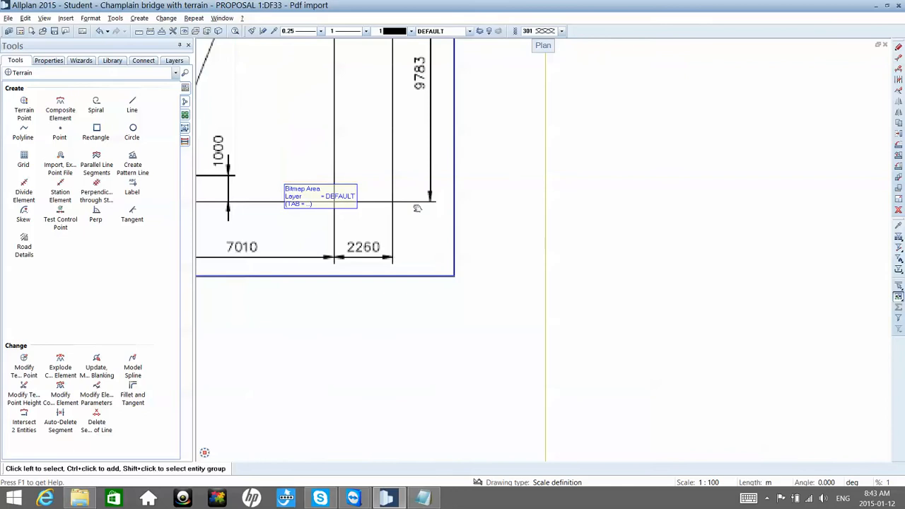
pyautogui.scroll(-6, 417, 209)
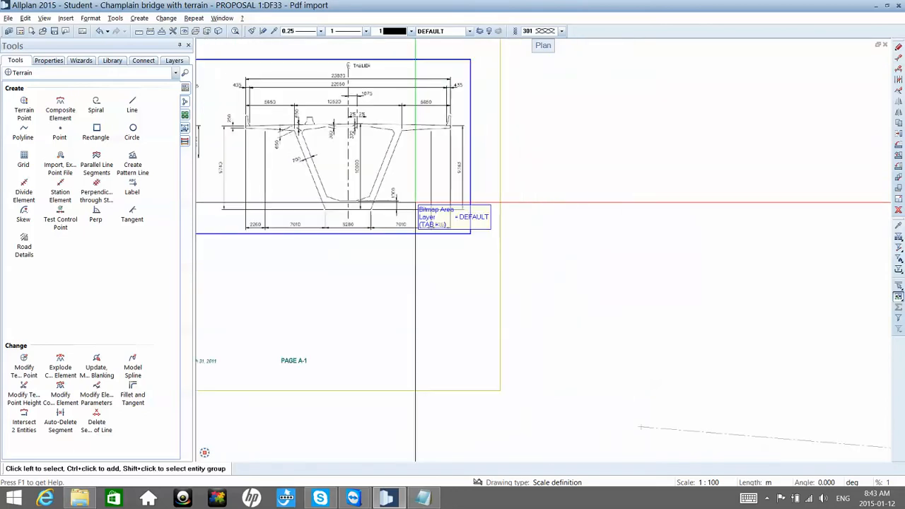
pyautogui.scroll(-1, 415, 202)
pyautogui.moveTo(306, 271); pyautogui.dragTo(355, 275, button='middle')
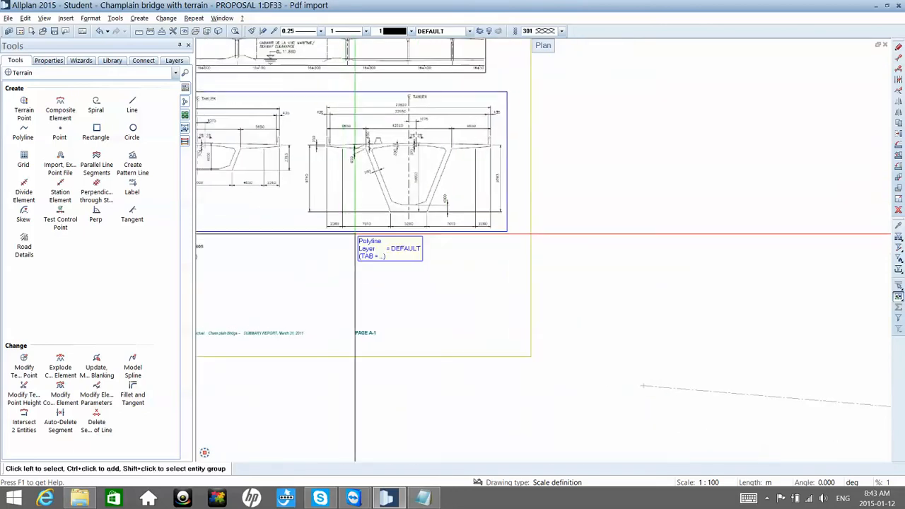
pyautogui.scroll(5, 382, 230)
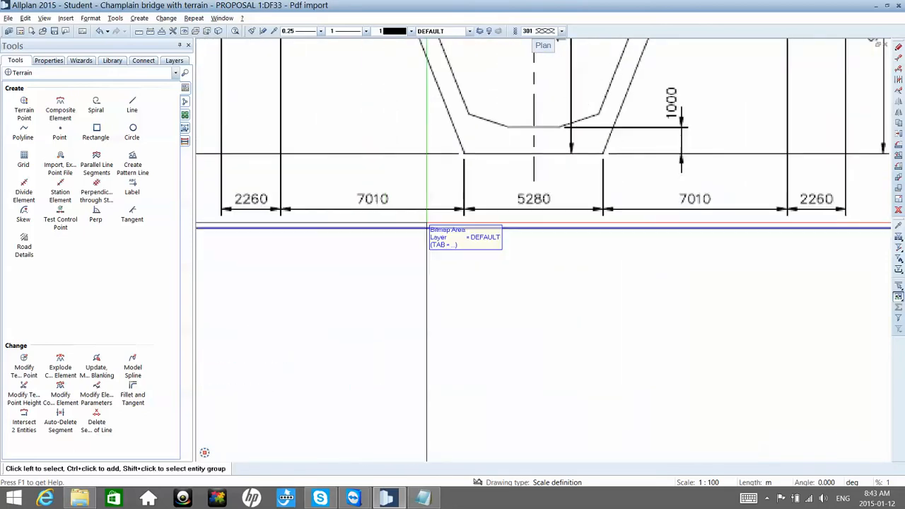
pyautogui.scroll(-1, 426, 226)
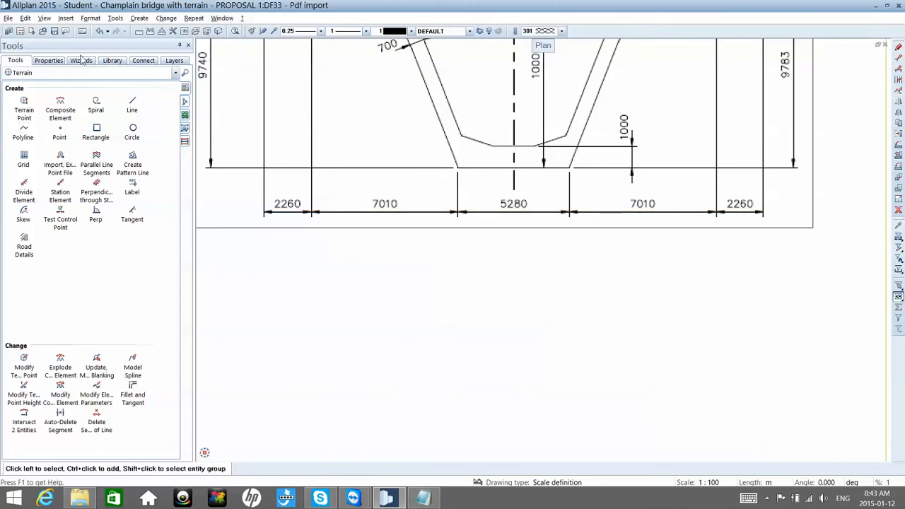
# Step: Switch to the Basic tools and check the drawing scale by dimensioning the deeper section's 5280 bottom width, without keeping the dimension
pyautogui.click(84, 73)
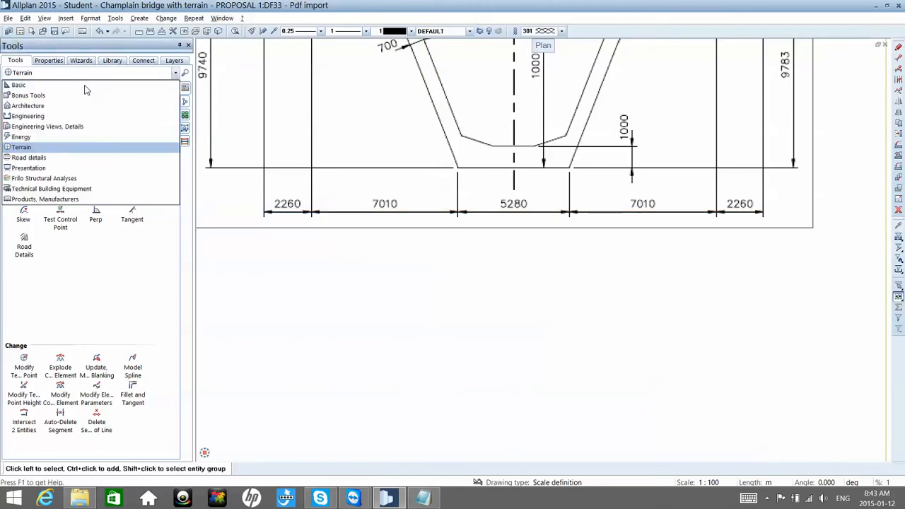
pyautogui.click(84, 86)
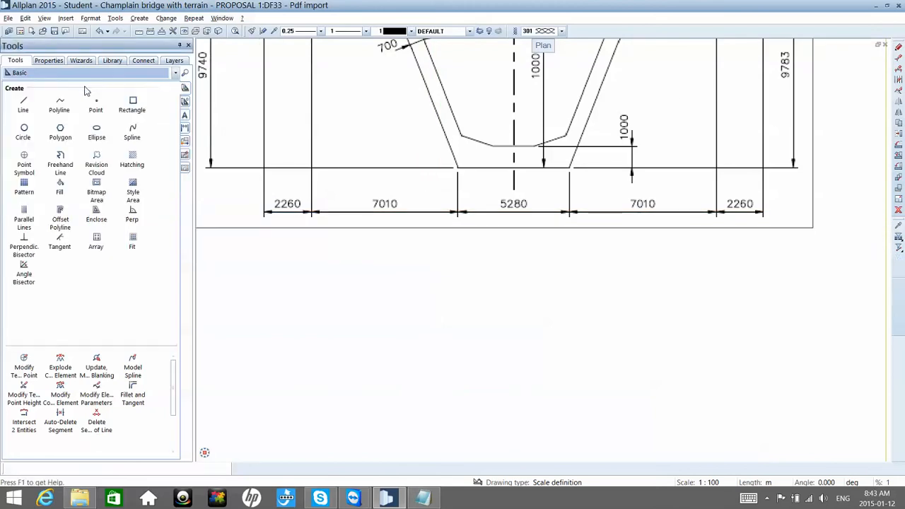
pyautogui.click(24, 106)
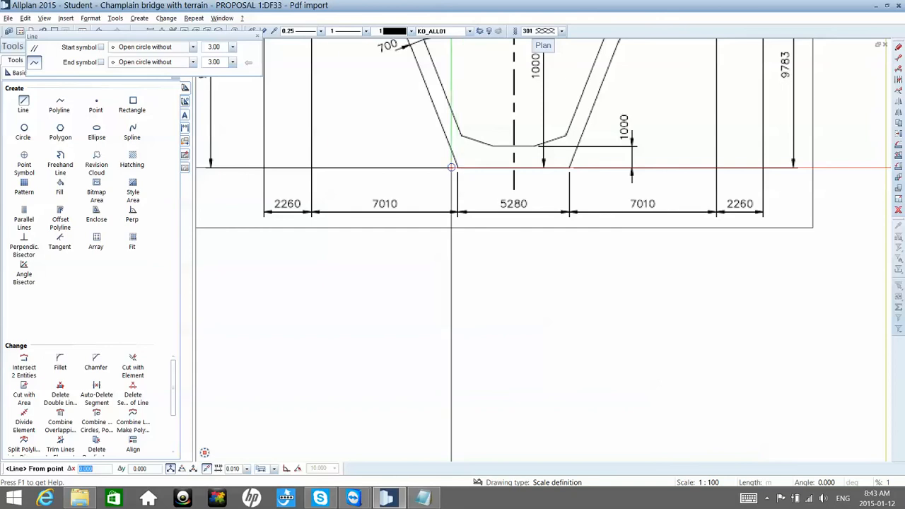
pyautogui.click(185, 130)
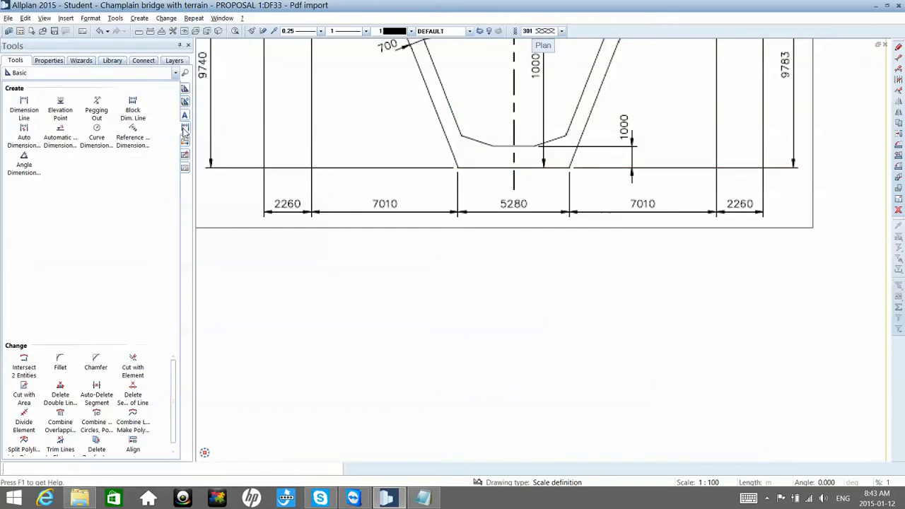
pyautogui.click(32, 111)
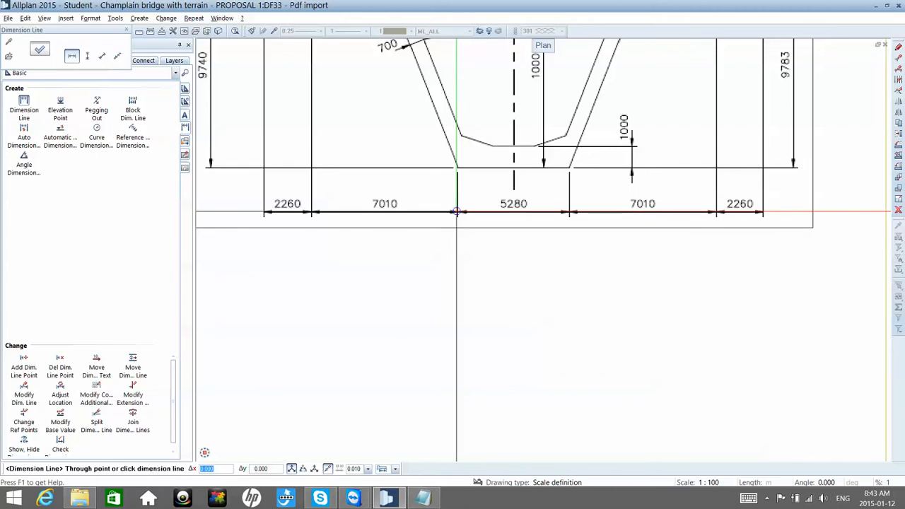
pyautogui.click(459, 241)
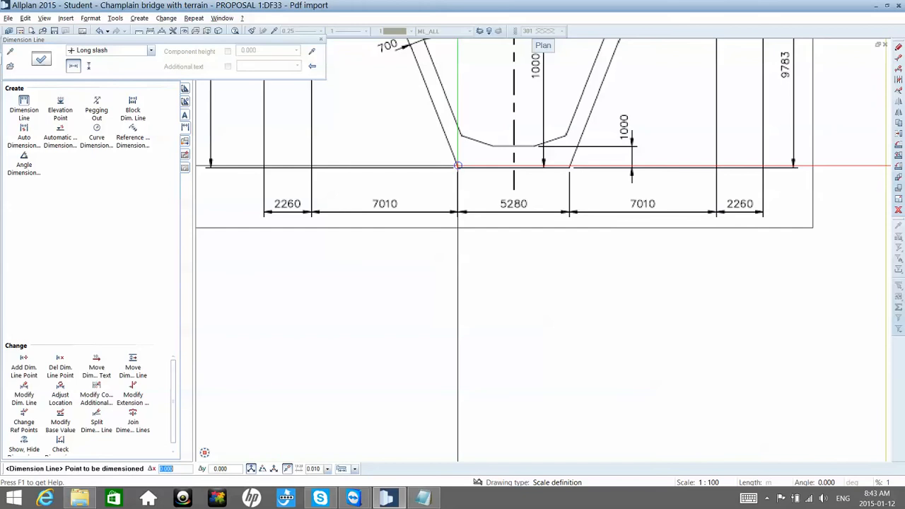
pyautogui.click(457, 167)
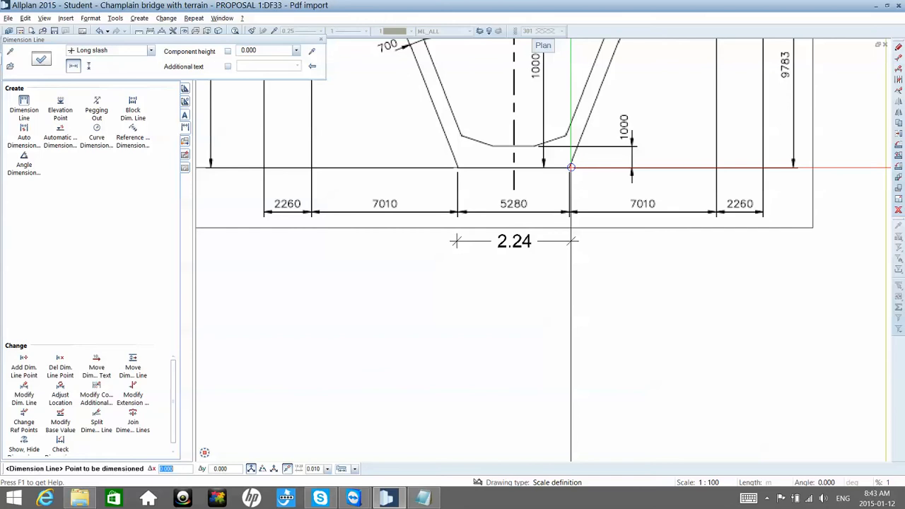
pyautogui.press('Escape')
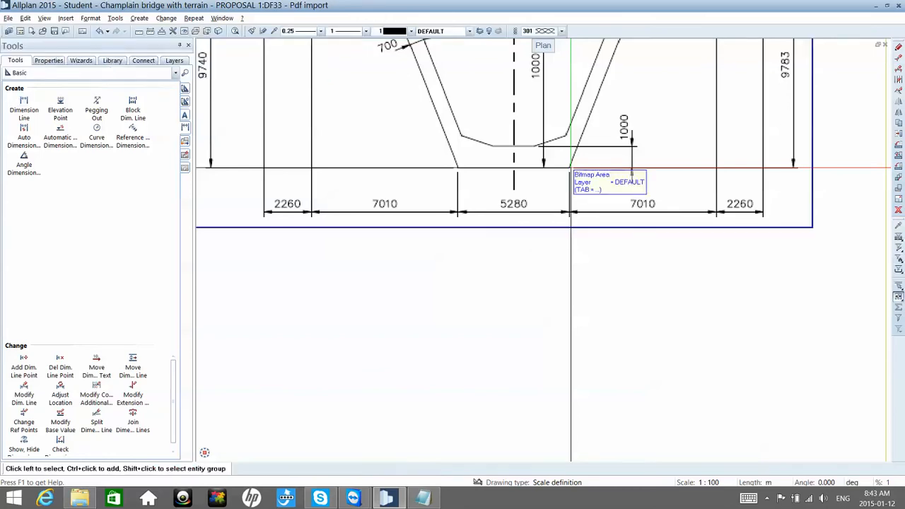
# Step: Start a polyline at the lower-left tip of the shallower section's deck slab and trace up the outer edge and across the edge barrier's top
pyautogui.scroll(-5, 570, 168)
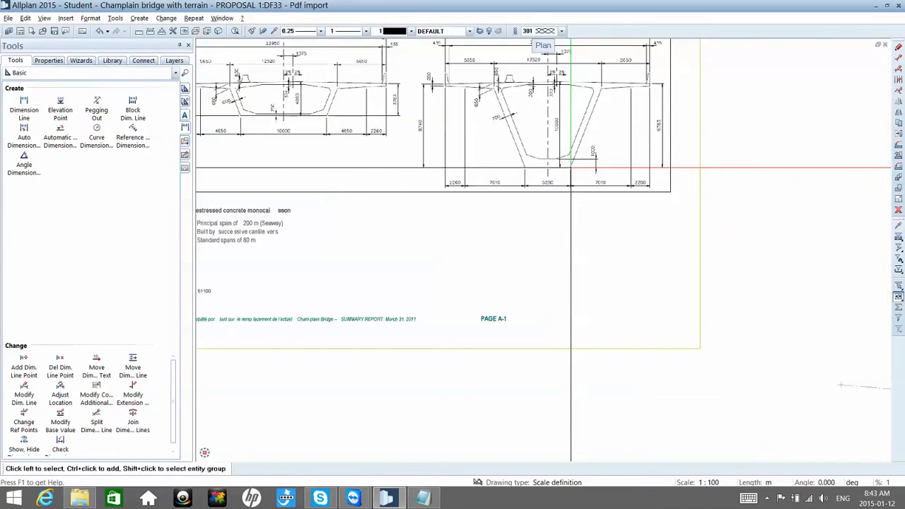
pyautogui.moveTo(570, 169); pyautogui.dragTo(576, 188, button='middle')
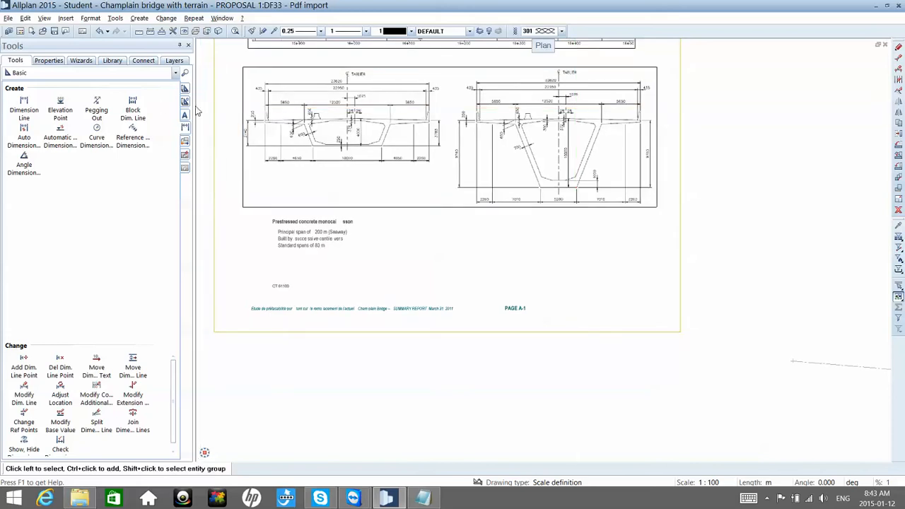
pyautogui.scroll(5, 271, 124)
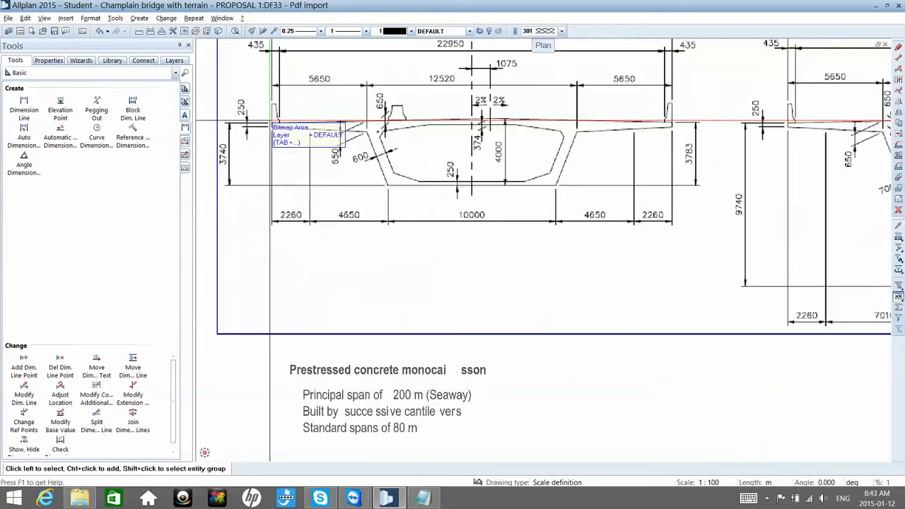
pyautogui.scroll(3, 271, 124)
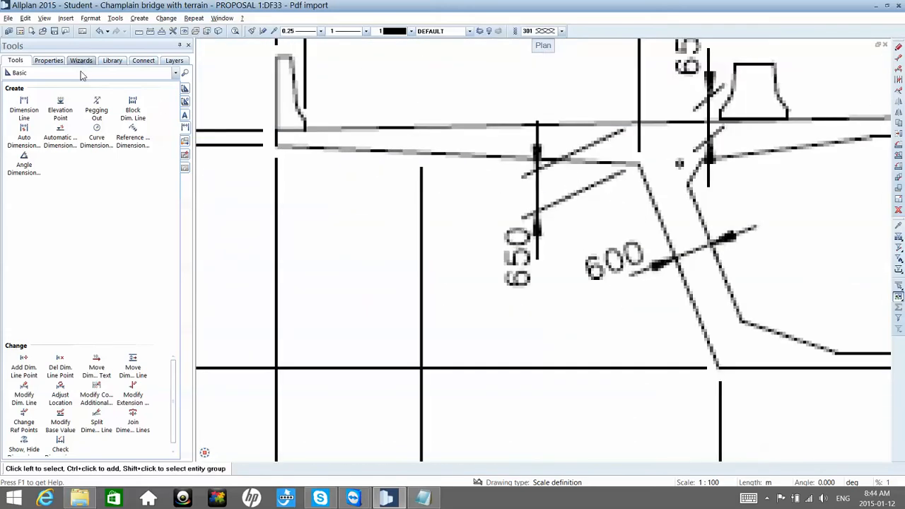
pyautogui.click(80, 70)
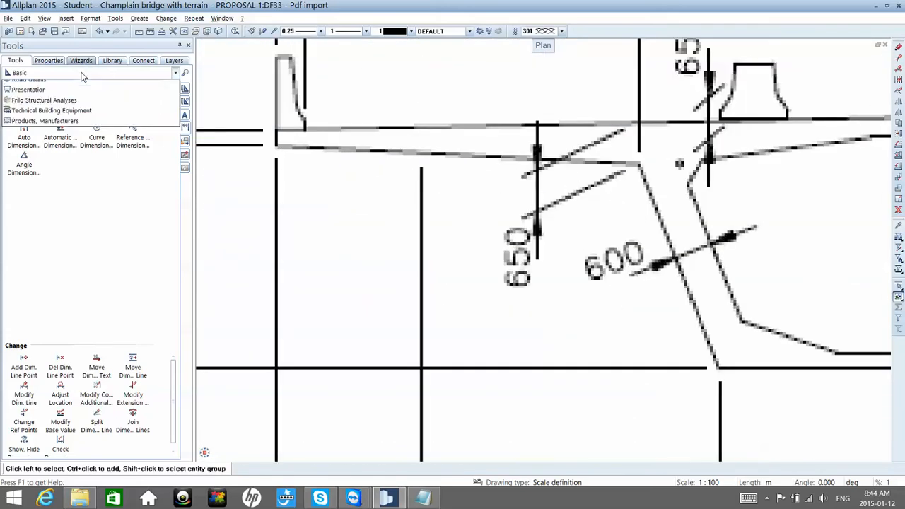
pyautogui.click(182, 103)
pyautogui.click(184, 103)
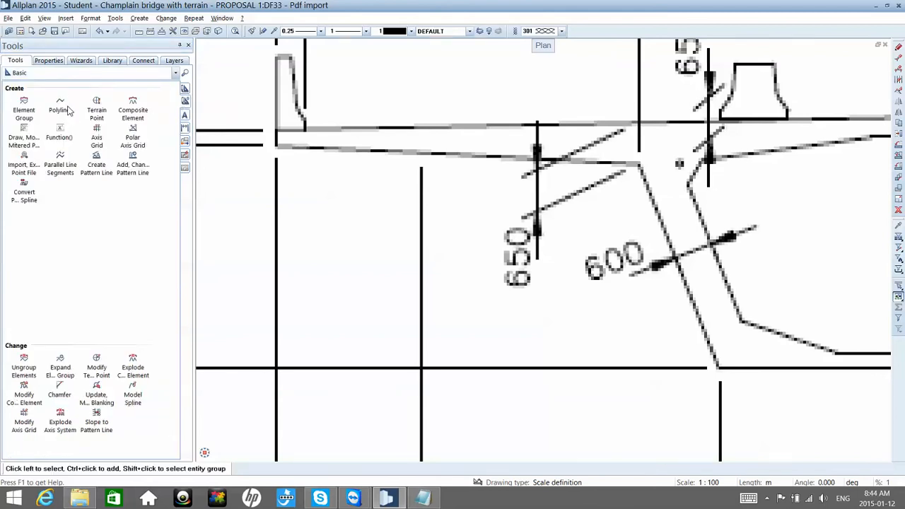
pyautogui.scroll(-1, 317, 134)
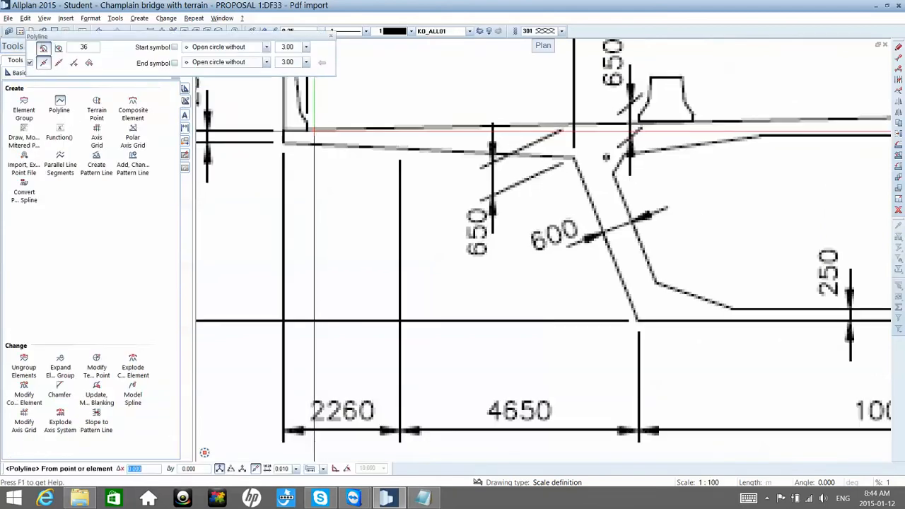
pyautogui.moveTo(311, 130); pyautogui.dragTo(309, 164, button='middle')
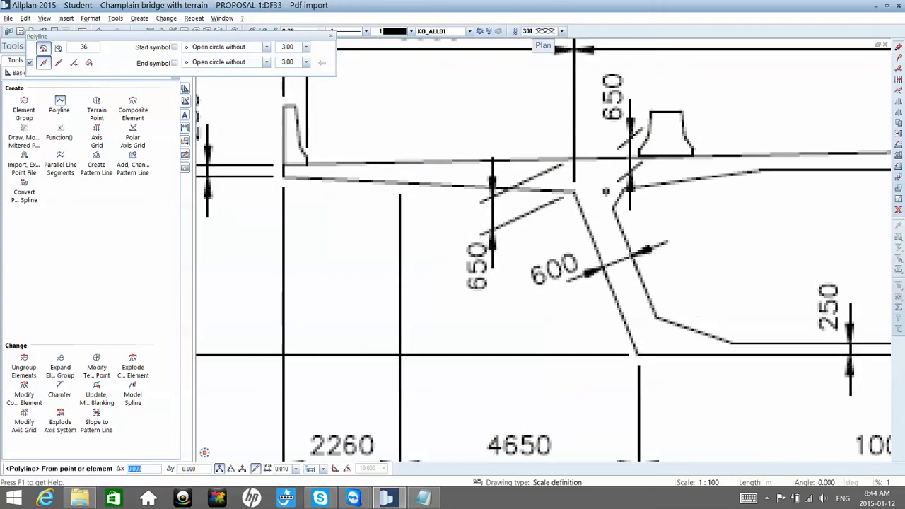
pyautogui.click(283, 178)
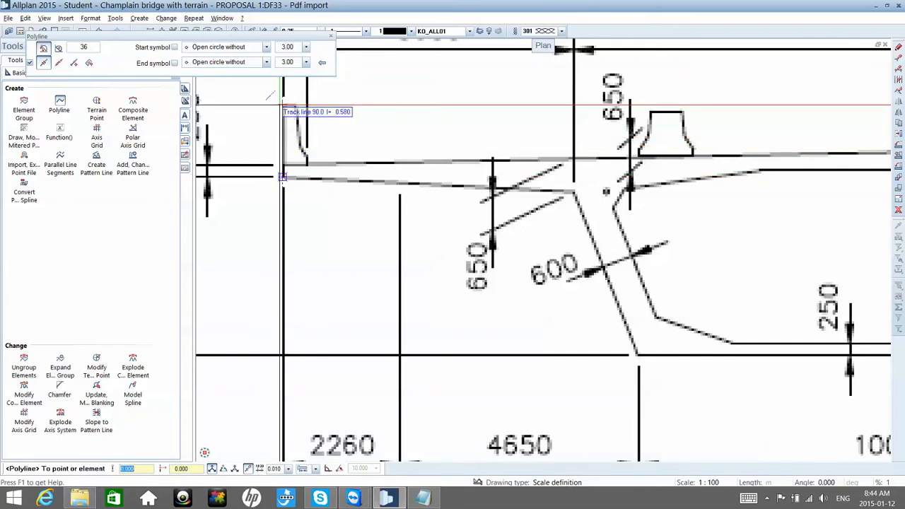
pyautogui.click(294, 104)
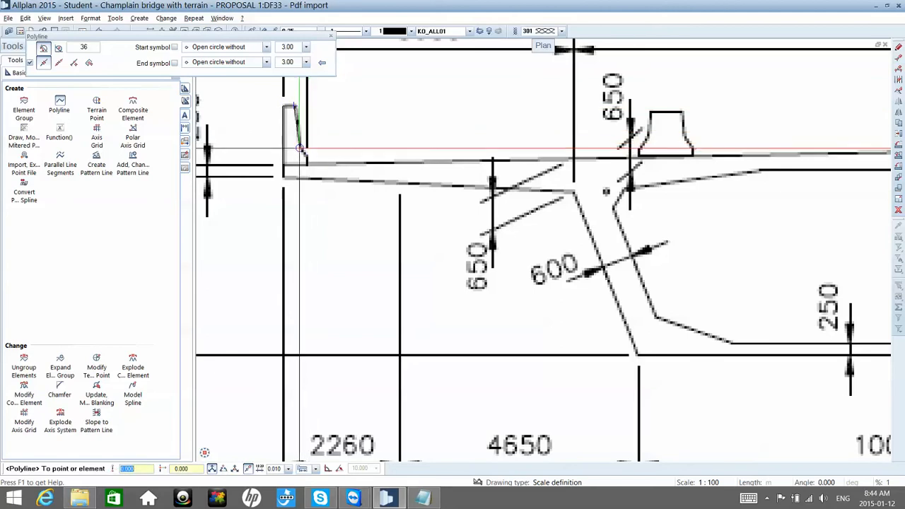
# Step: Continue the polyline down the left edge barrier's sloped inner face to the deck surface
pyautogui.scroll(2, 300, 148)
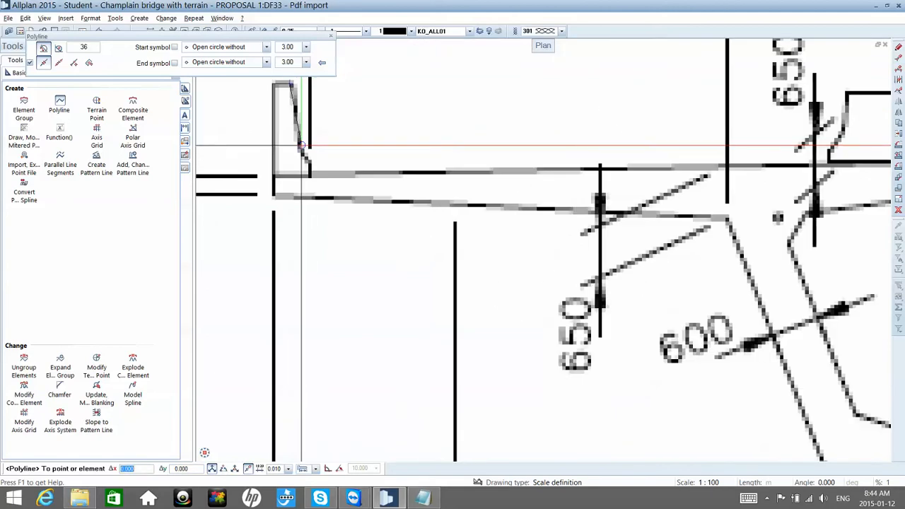
pyautogui.scroll(1, 301, 146)
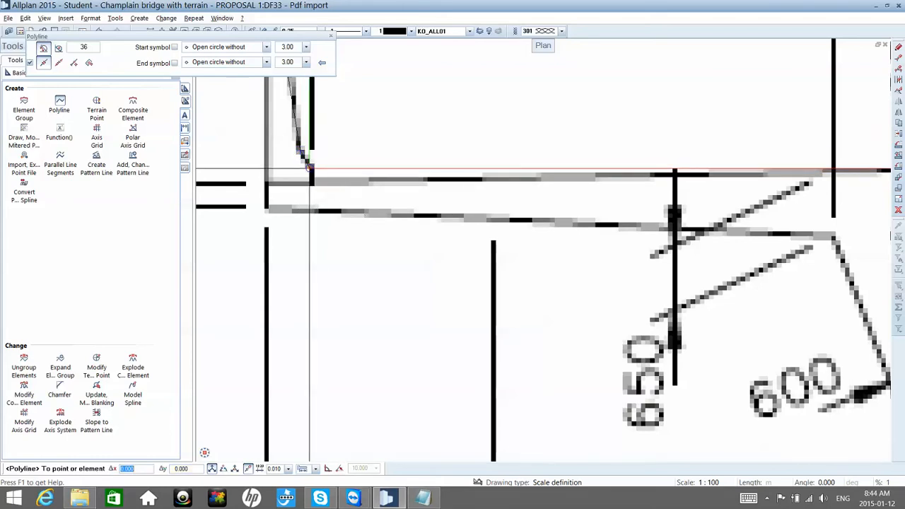
pyautogui.scroll(2, 311, 166)
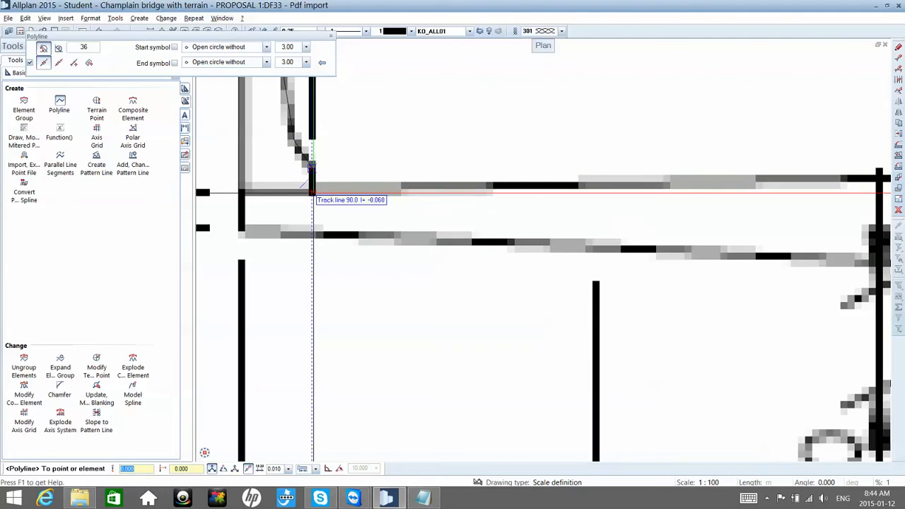
pyautogui.scroll(-5, 311, 185)
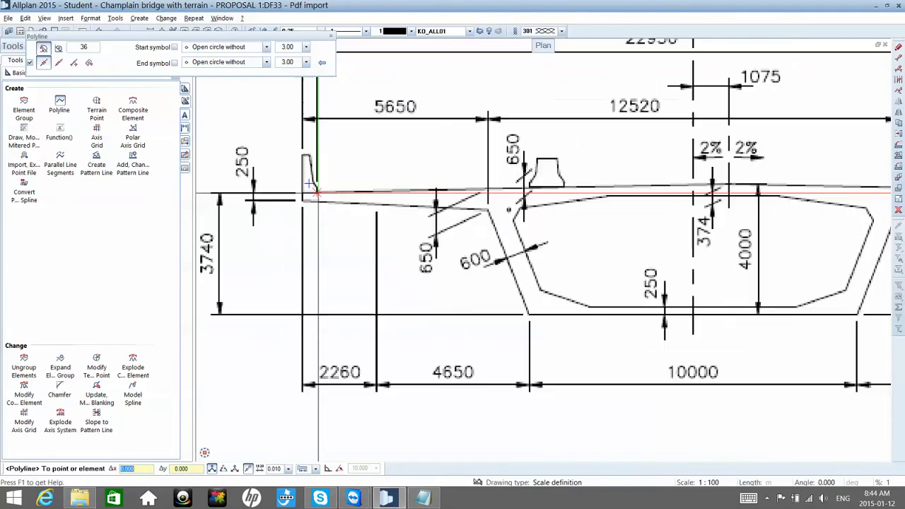
# Step: Continue the polyline along the deck surface and around the median barrier's outline back down to the deck
pyautogui.scroll(-2, 313, 187)
pyautogui.scroll(2, 521, 192)
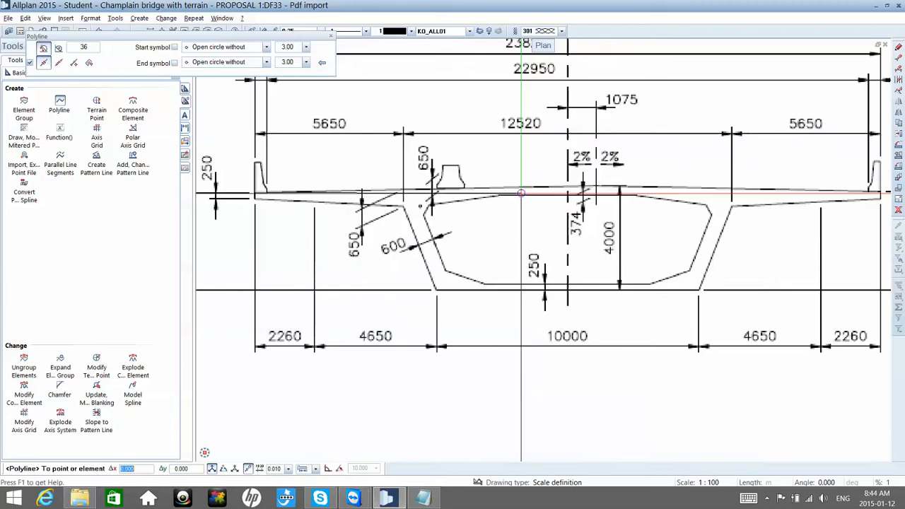
pyautogui.scroll(2, 521, 192)
pyautogui.scroll(-1, 459, 189)
pyautogui.scroll(2, 391, 187)
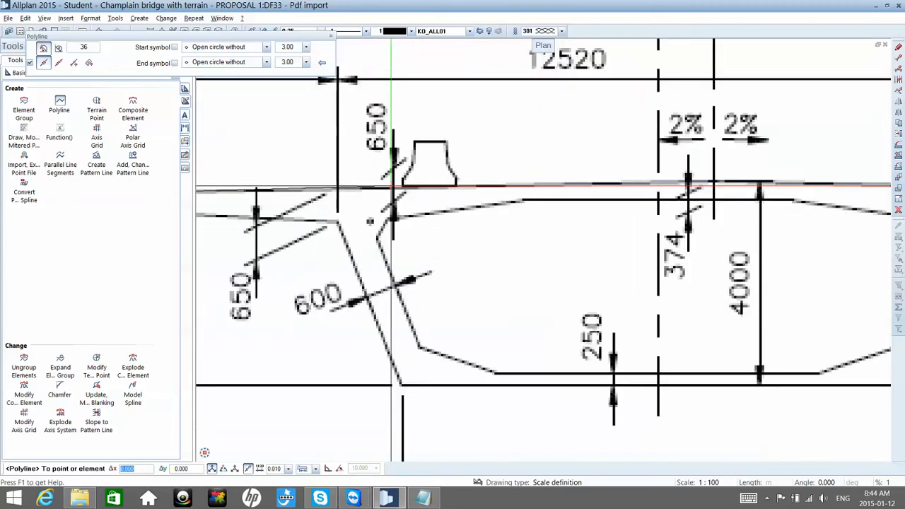
pyautogui.scroll(2, 391, 186)
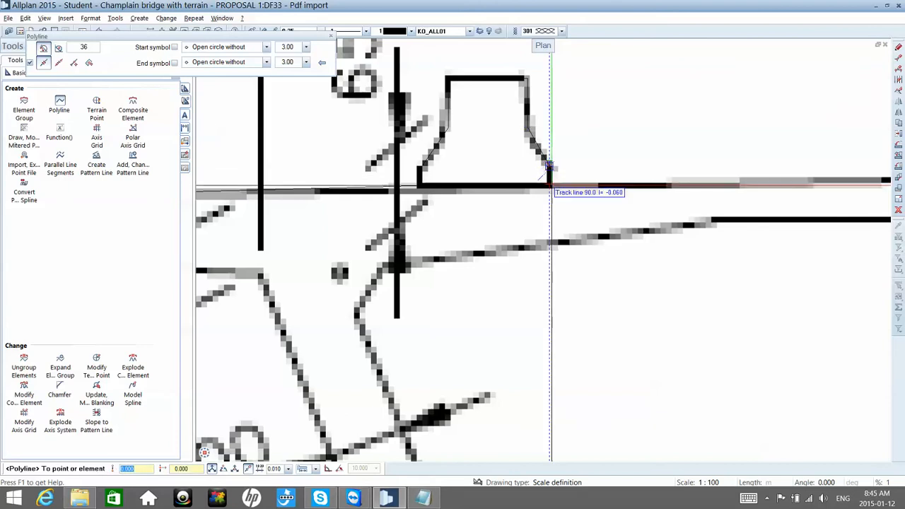
pyautogui.click(548, 170)
pyautogui.scroll(-6, 548, 170)
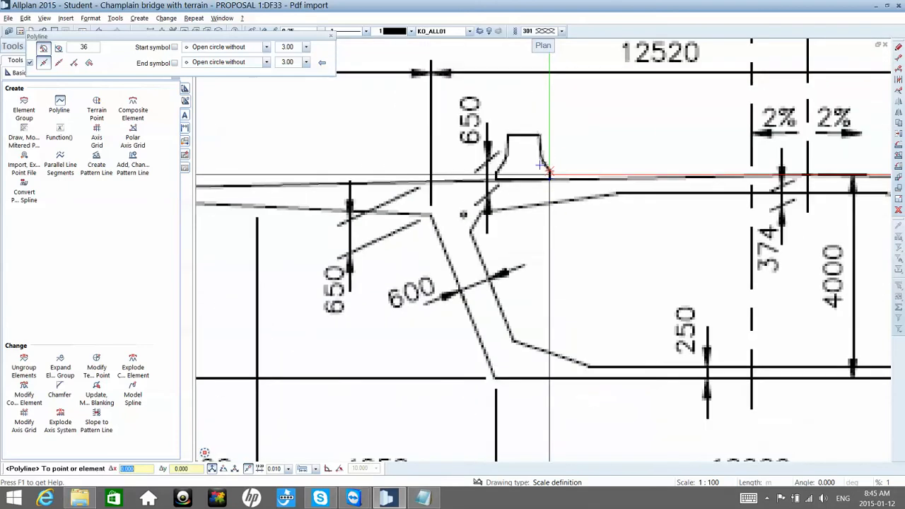
# Step: Continue the polyline along the deck to the section's centreline, down to the underside and across to the box's lower-left corner
pyautogui.scroll(-4, 548, 172)
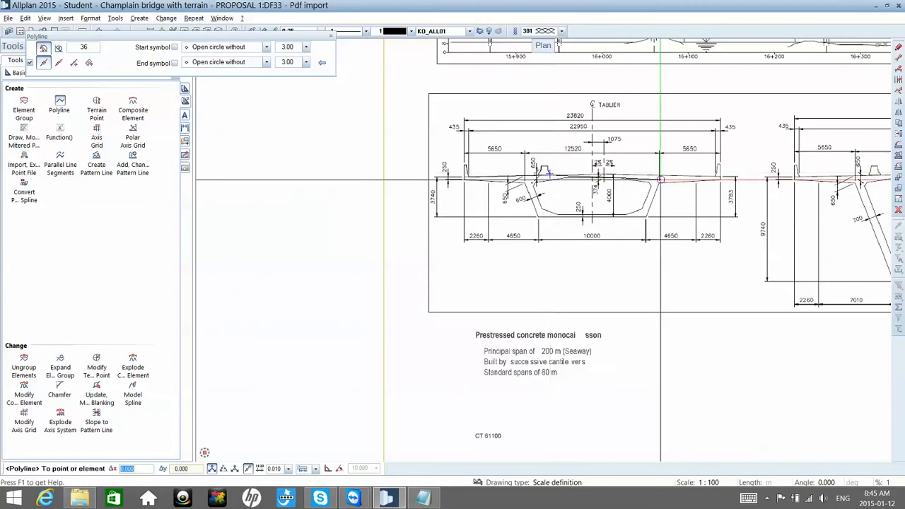
pyautogui.scroll(3, 661, 180)
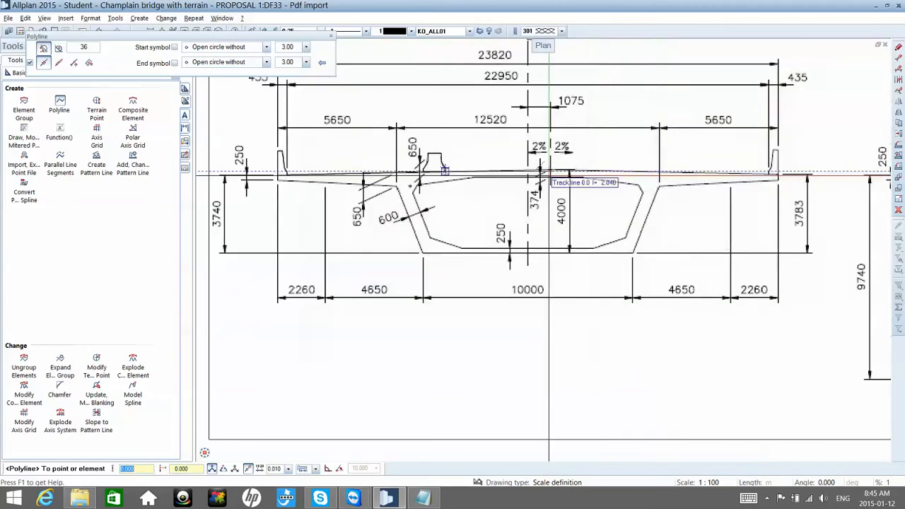
pyautogui.scroll(4, 516, 172)
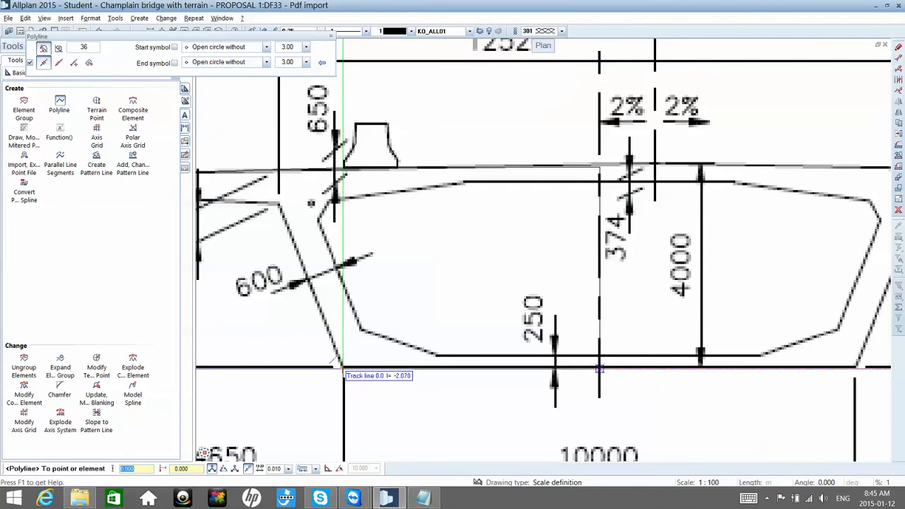
pyautogui.click(342, 368)
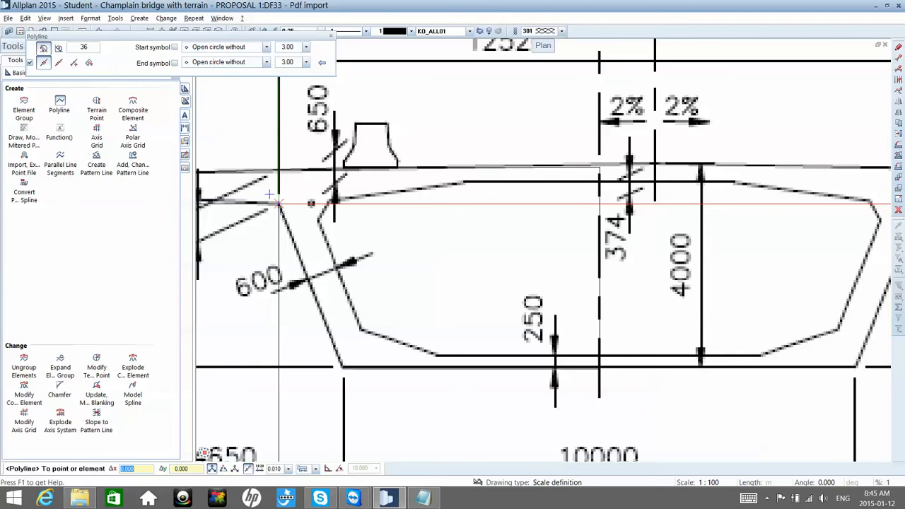
# Step: Continue the polyline up the left web's outer face and along the cantilever's underside to its starting tip, and finish the half-section outline
pyautogui.scroll(-5, 278, 202)
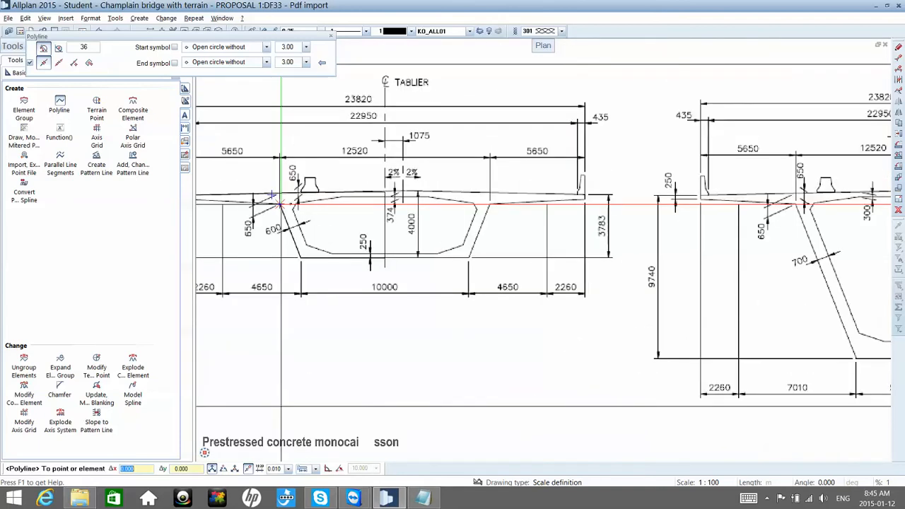
pyautogui.scroll(-4, 278, 202)
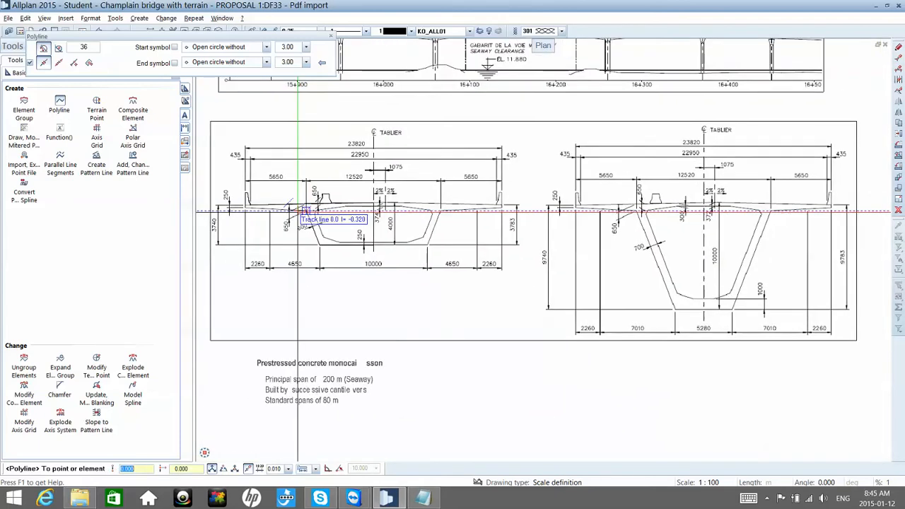
pyautogui.scroll(10, 298, 210)
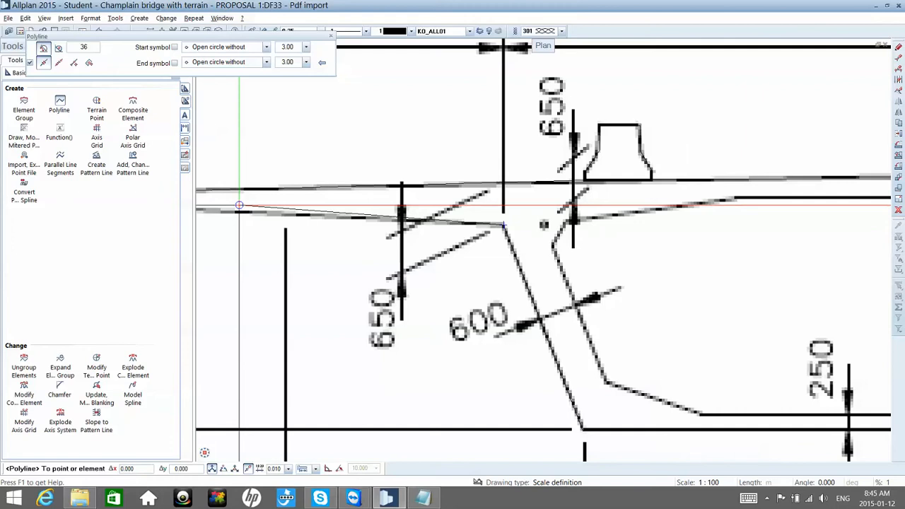
pyautogui.scroll(-3, 239, 205)
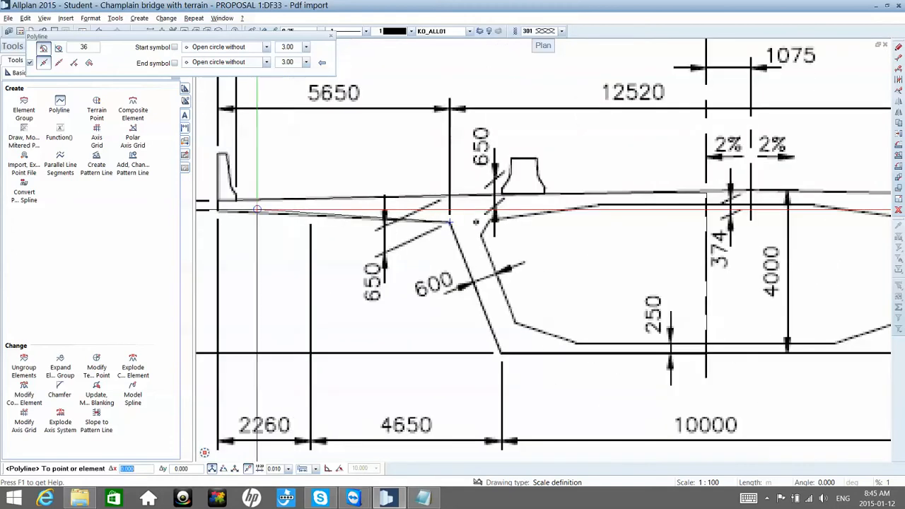
pyautogui.scroll(4, 216, 212)
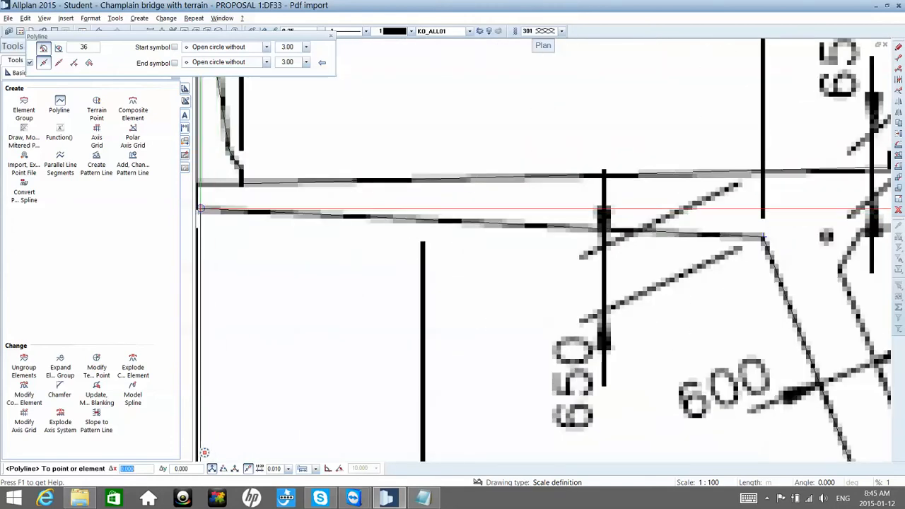
pyautogui.scroll(1, 203, 205)
pyautogui.scroll(-1, 240, 210)
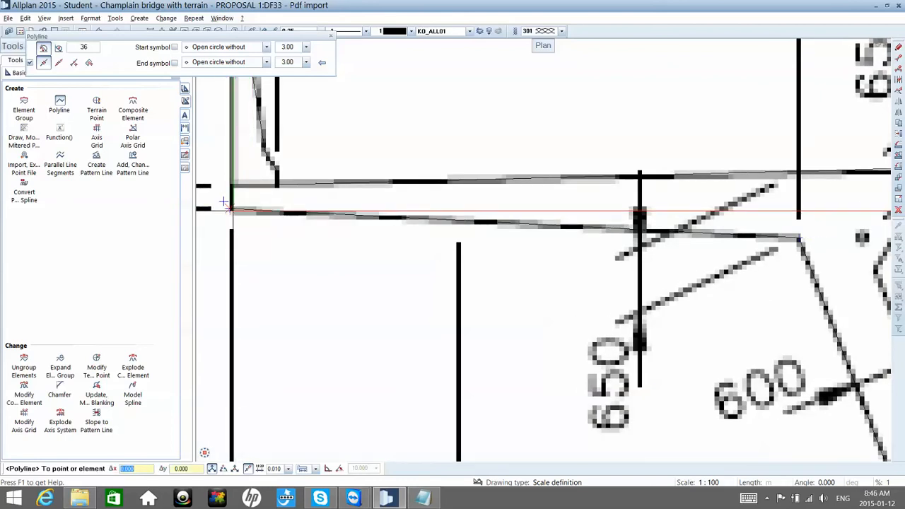
pyautogui.scroll(-2, 231, 210)
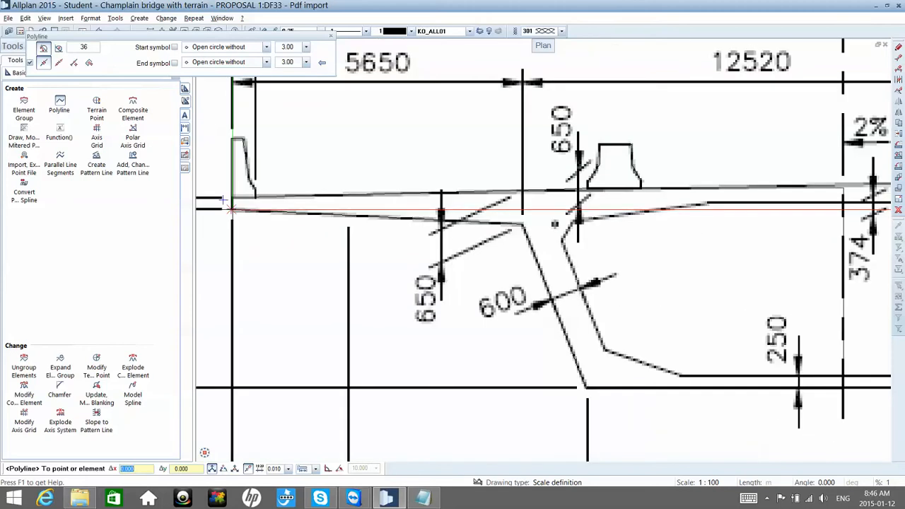
pyautogui.click(231, 210)
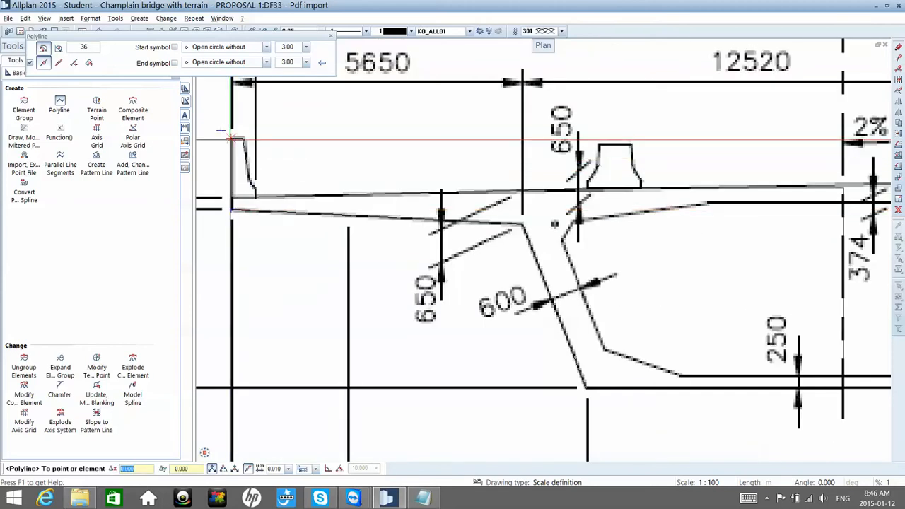
pyautogui.press('Escape')
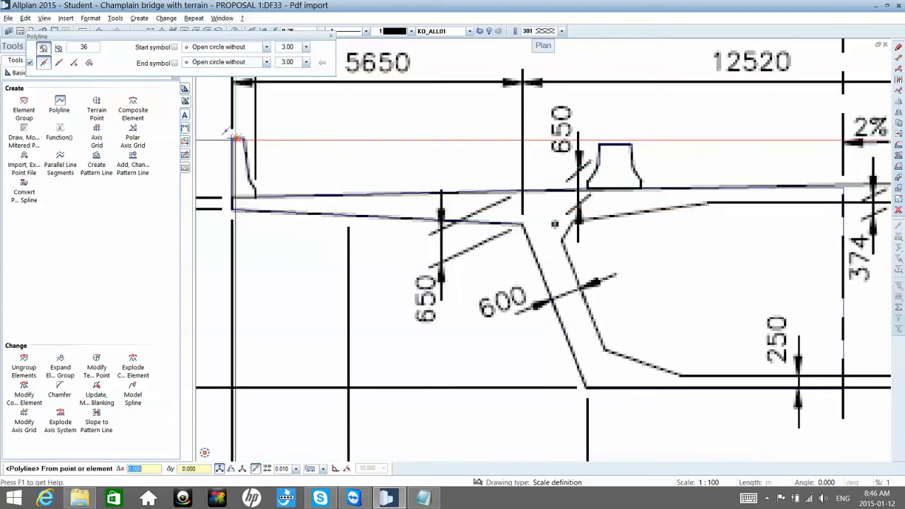
pyautogui.press('Escape')
pyautogui.scroll(-2, 233, 138)
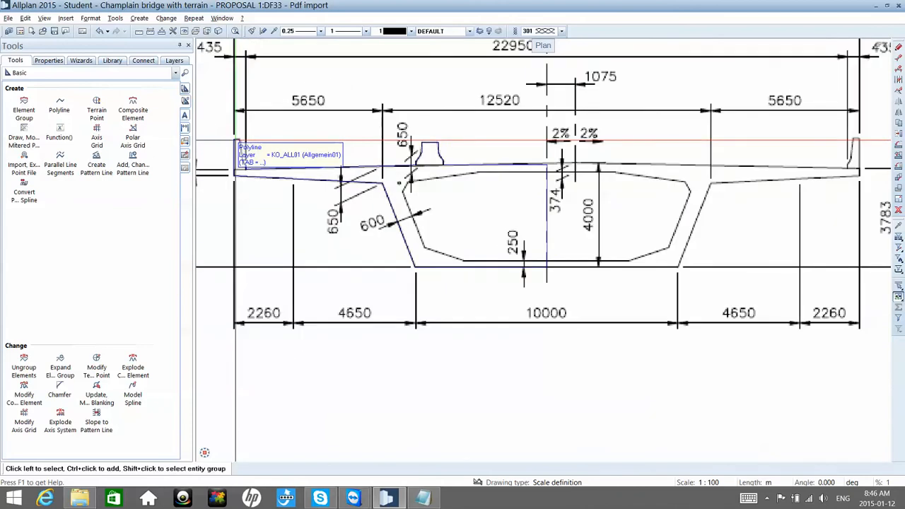
pyautogui.scroll(-3, 237, 142)
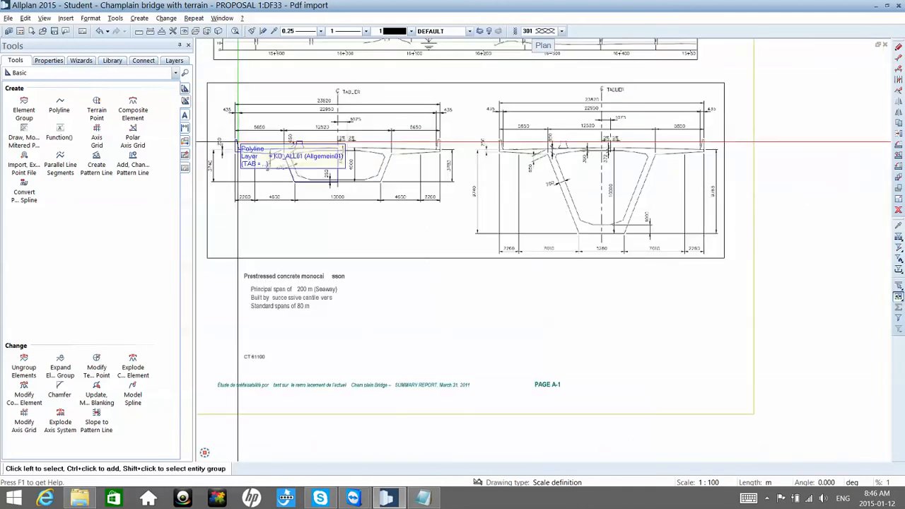
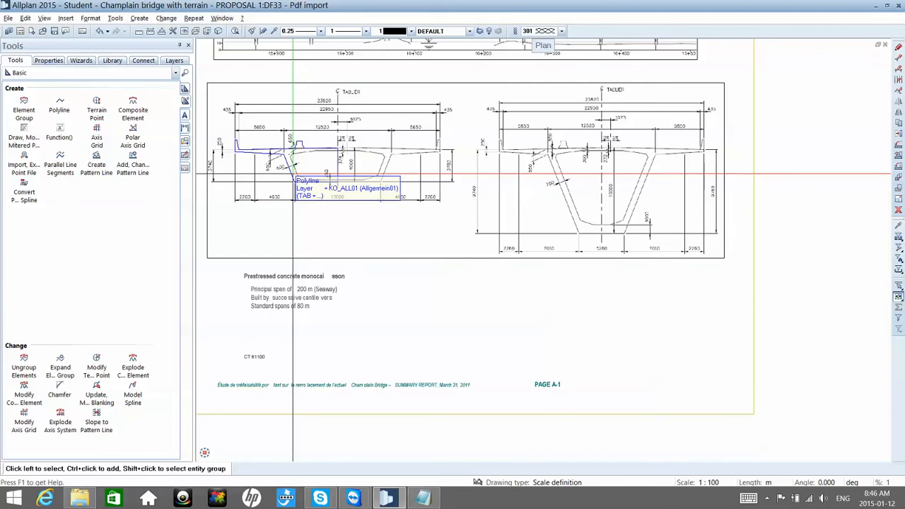
pyautogui.click(293, 173)
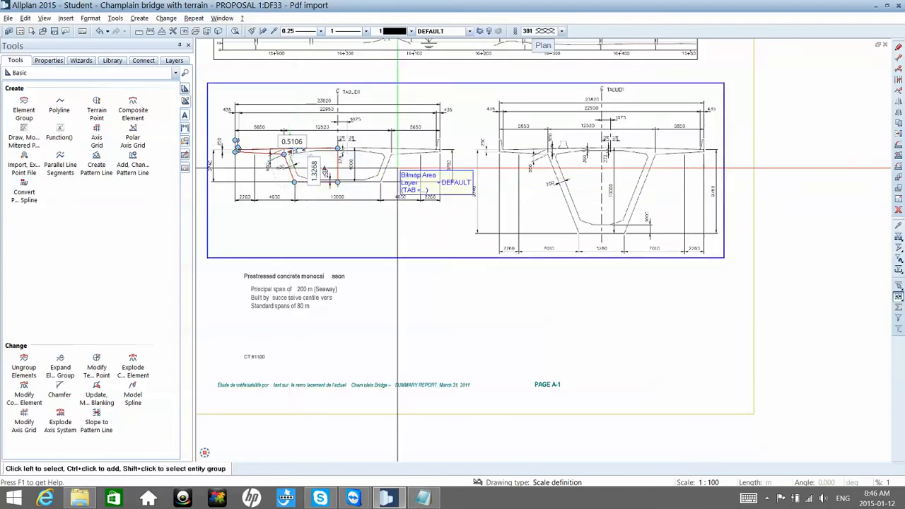
pyautogui.click(898, 122)
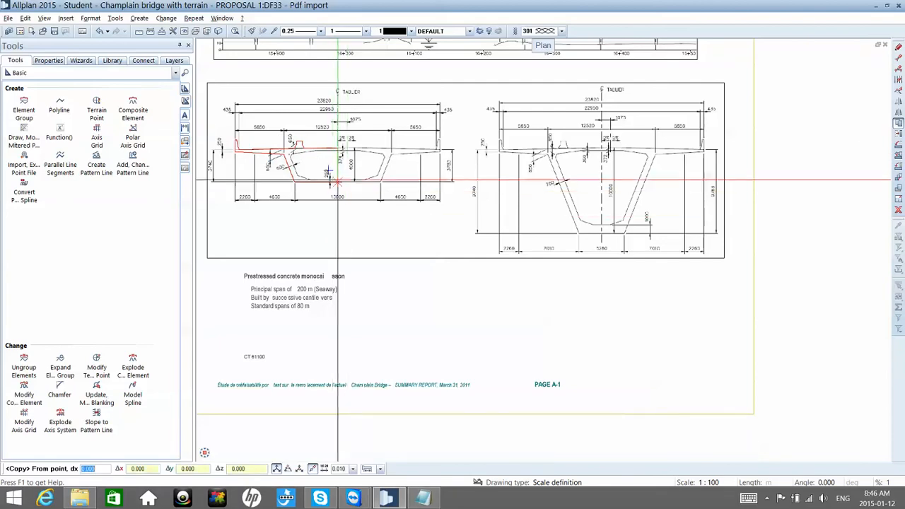
pyautogui.click(338, 176)
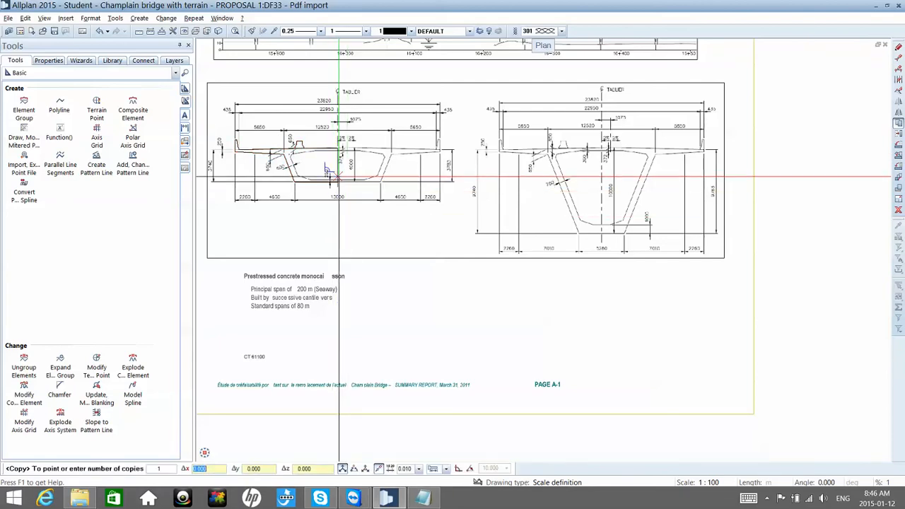
pyautogui.scroll(-4, 338, 177)
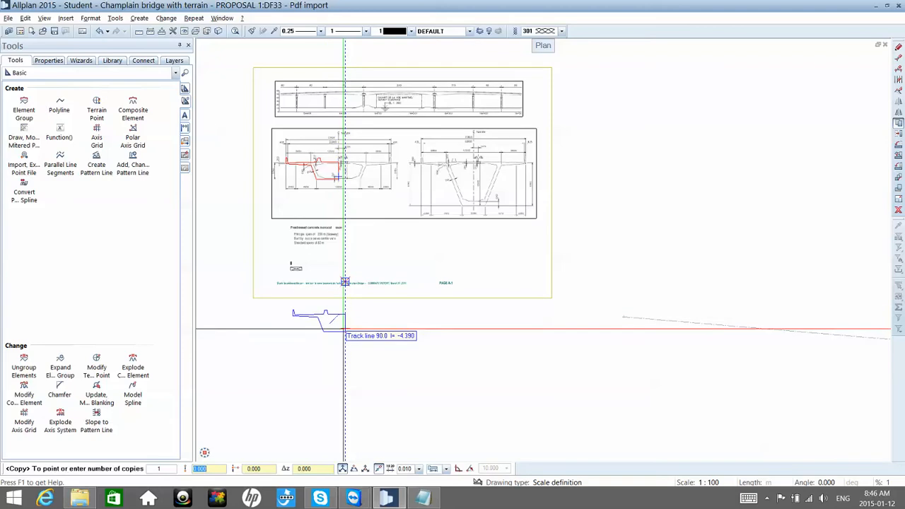
pyautogui.press('Escape')
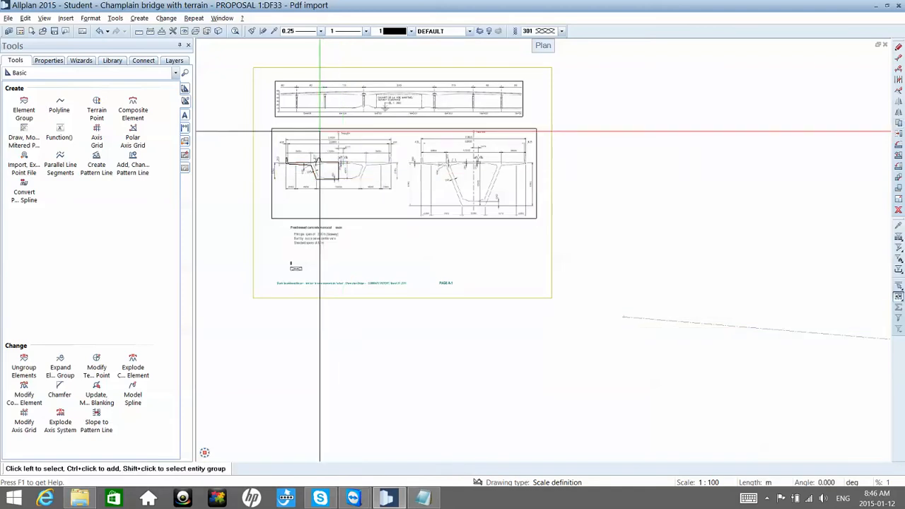
# Step: Start a polyline at the centreline on the box void's upper edge, with the use of existing elements turned off
pyautogui.scroll(2, 319, 131)
pyautogui.scroll(3, 316, 131)
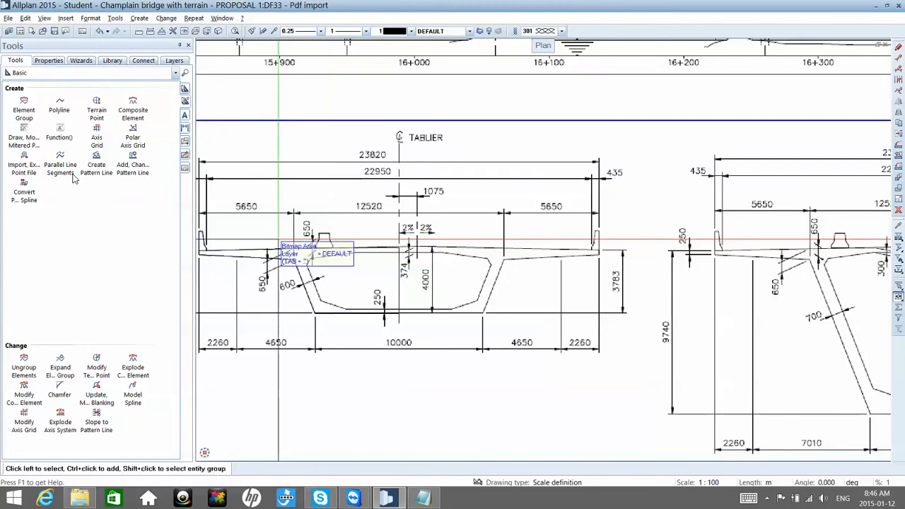
pyautogui.click(60, 106)
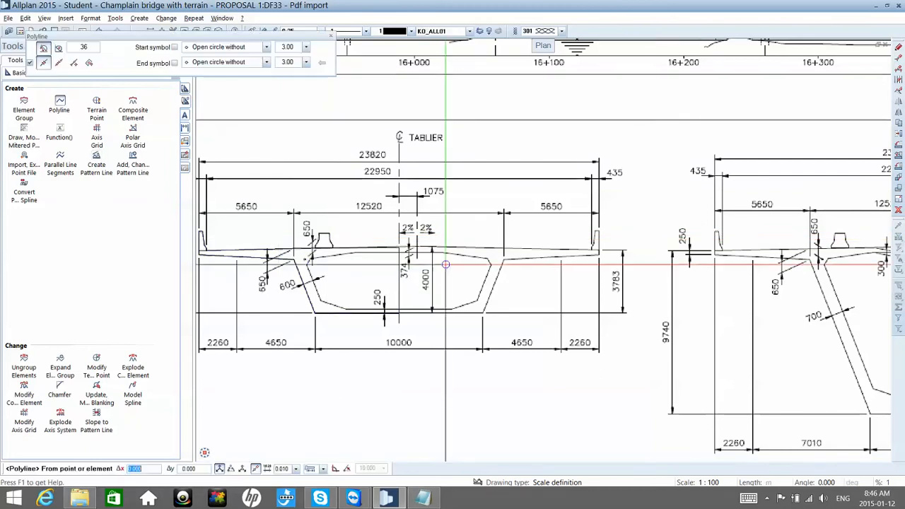
pyautogui.scroll(1, 382, 261)
pyautogui.scroll(3, 382, 260)
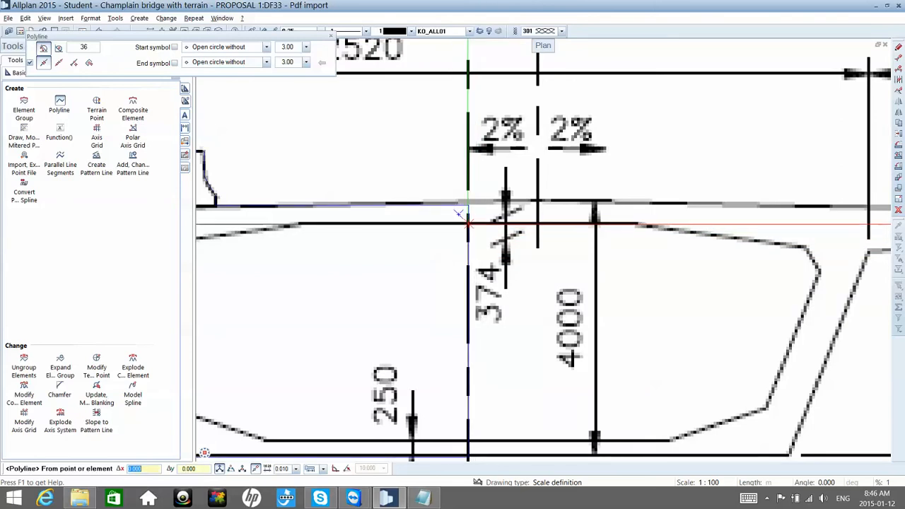
pyautogui.click(461, 210)
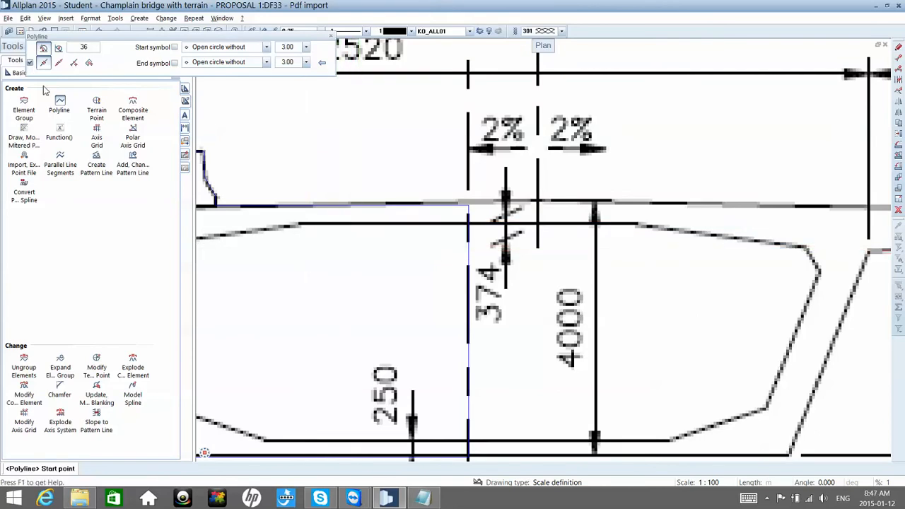
pyautogui.click(30, 63)
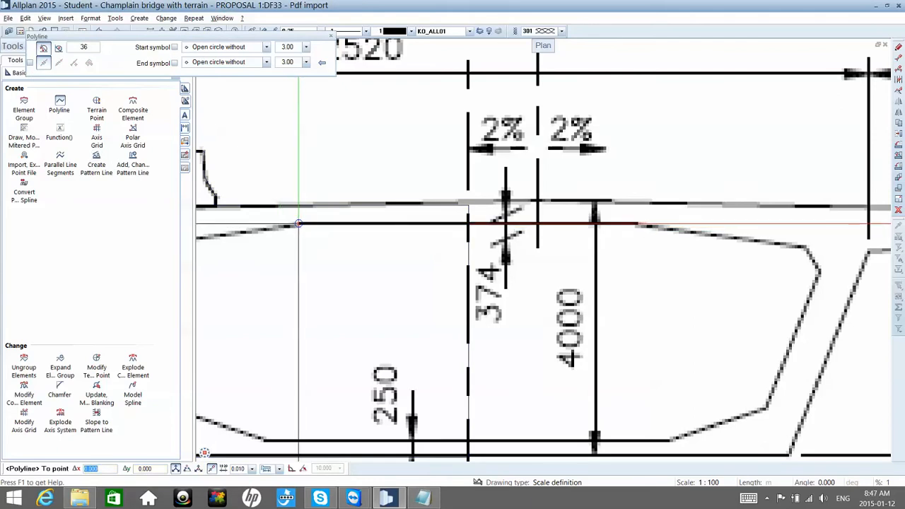
# Step: Continue the polyline along the void's flat top and down the sloped haunch to the chamfer at the left web
pyautogui.scroll(-3, 290, 216)
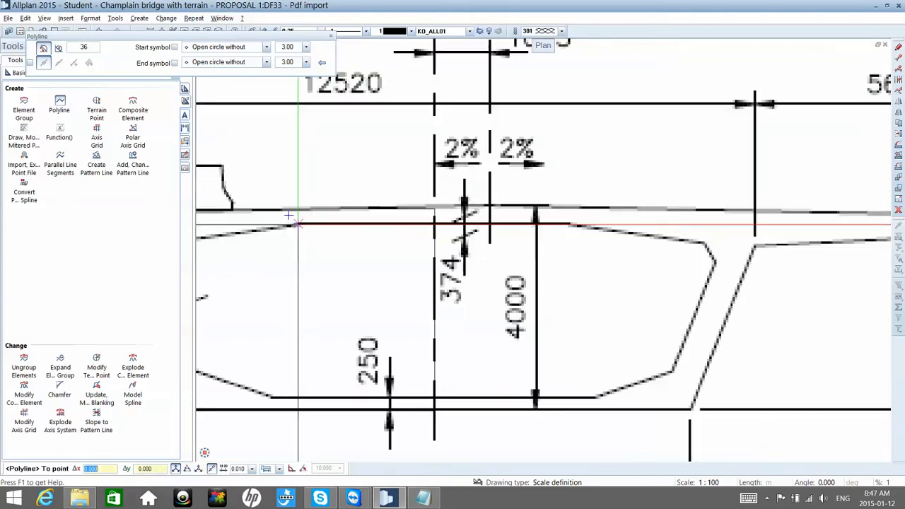
pyautogui.scroll(-2, 299, 223)
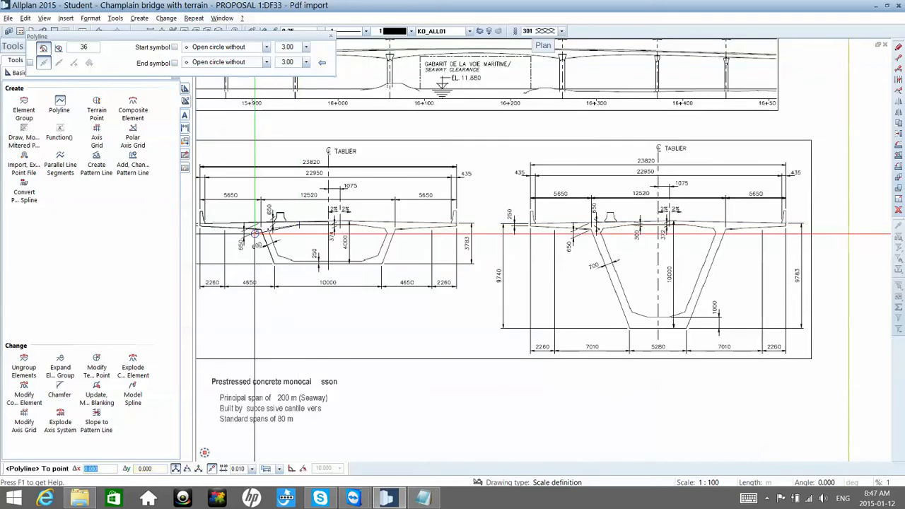
pyautogui.scroll(1, 255, 232)
pyautogui.scroll(4, 256, 230)
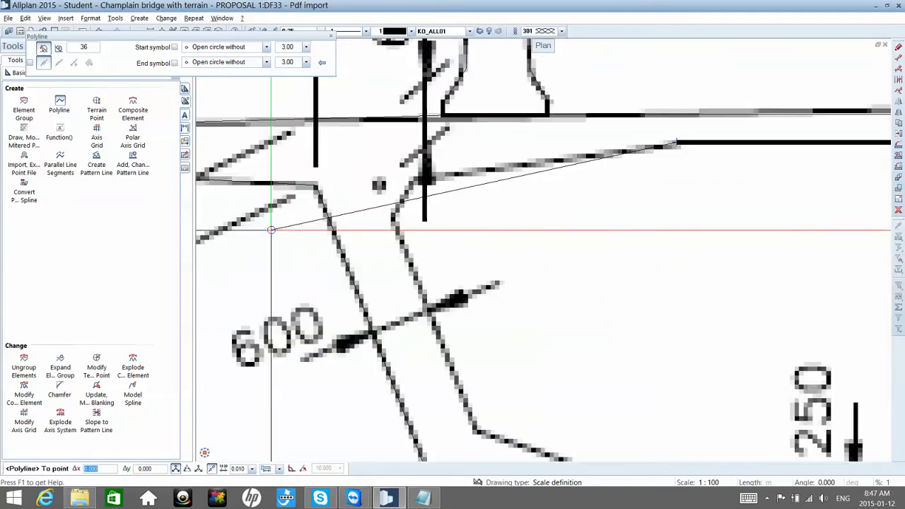
pyautogui.click(422, 176)
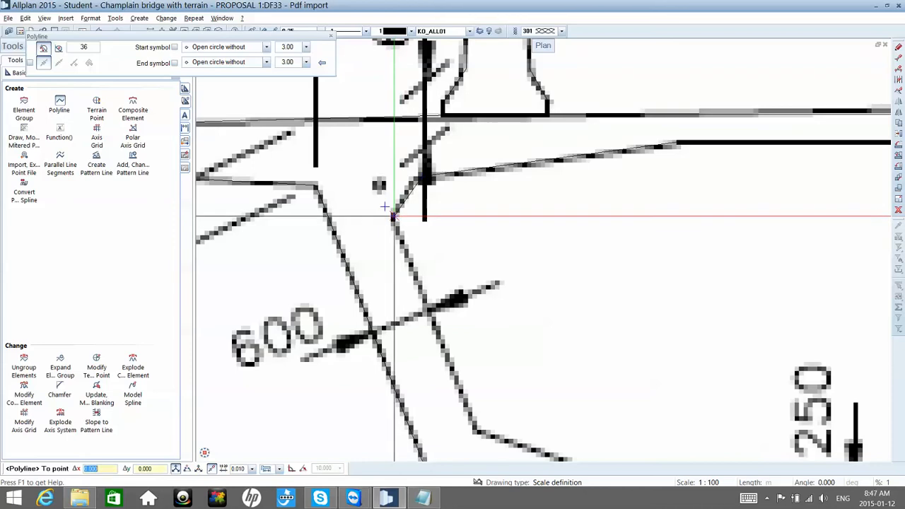
# Step: Continue the polyline down the left web's inner face and along the void's bottom edge to the centreline, and finish it
pyautogui.scroll(-1, 394, 216)
pyautogui.scroll(-2, 393, 217)
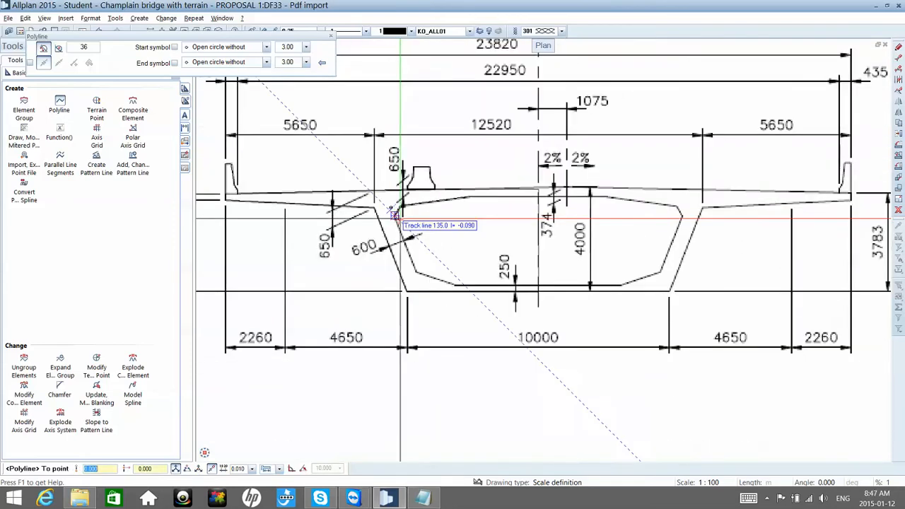
pyautogui.scroll(5, 427, 311)
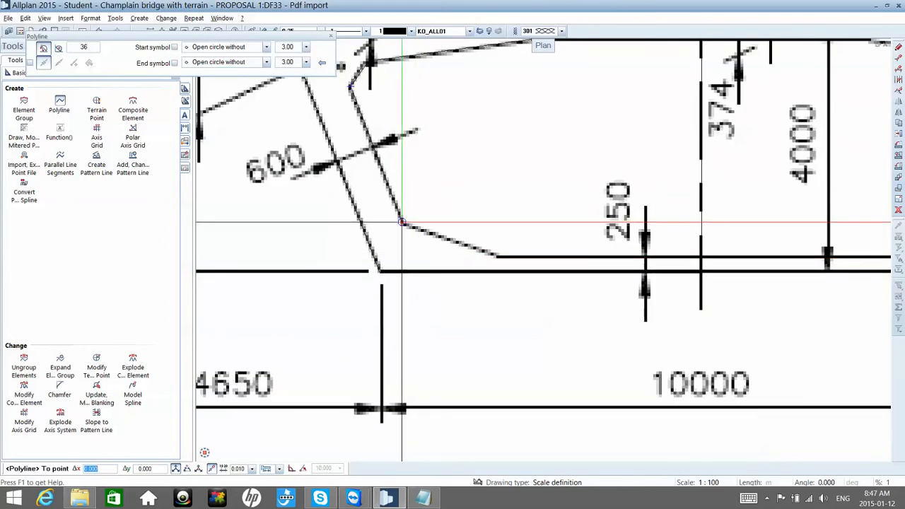
pyautogui.click(402, 222)
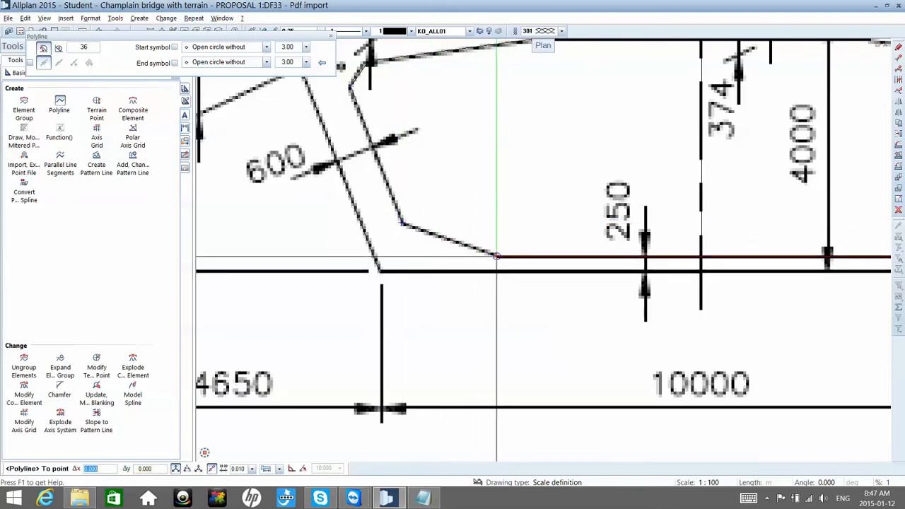
pyautogui.scroll(-2, 496, 254)
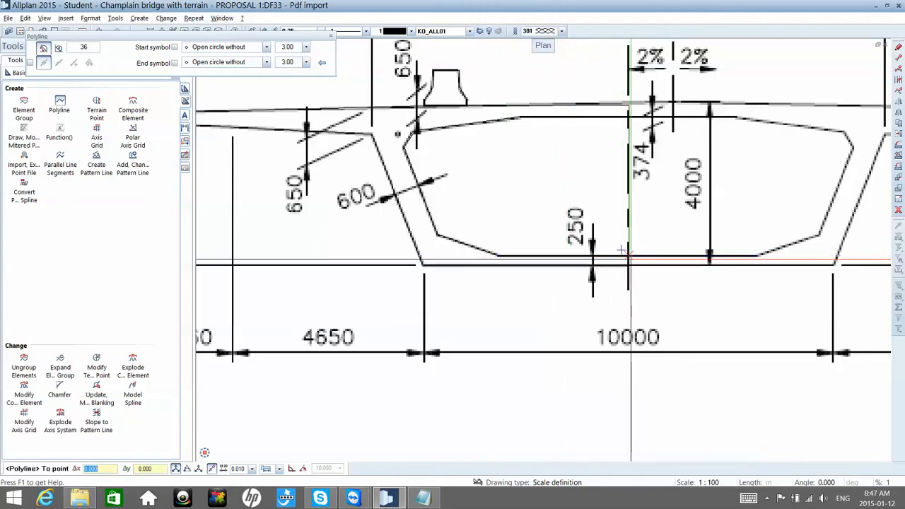
pyautogui.press('Escape')
pyautogui.scroll(-2, 623, 251)
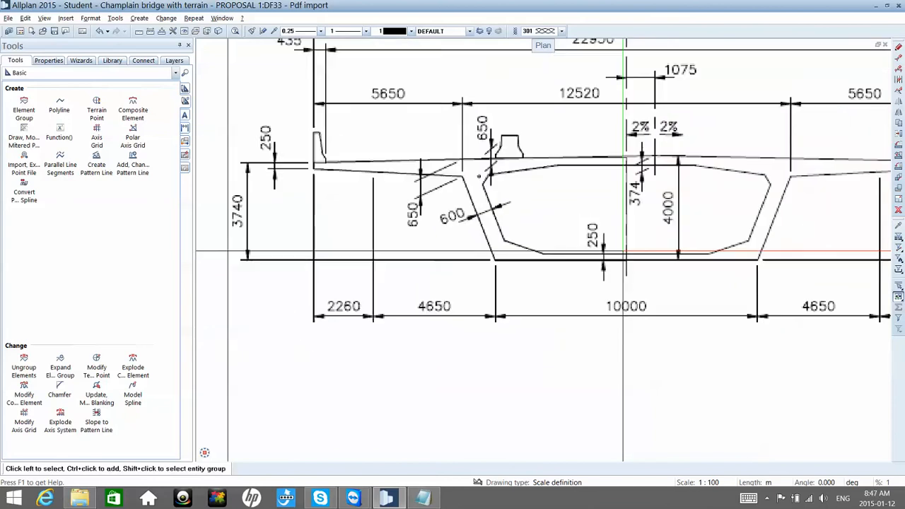
pyautogui.scroll(-4, 624, 250)
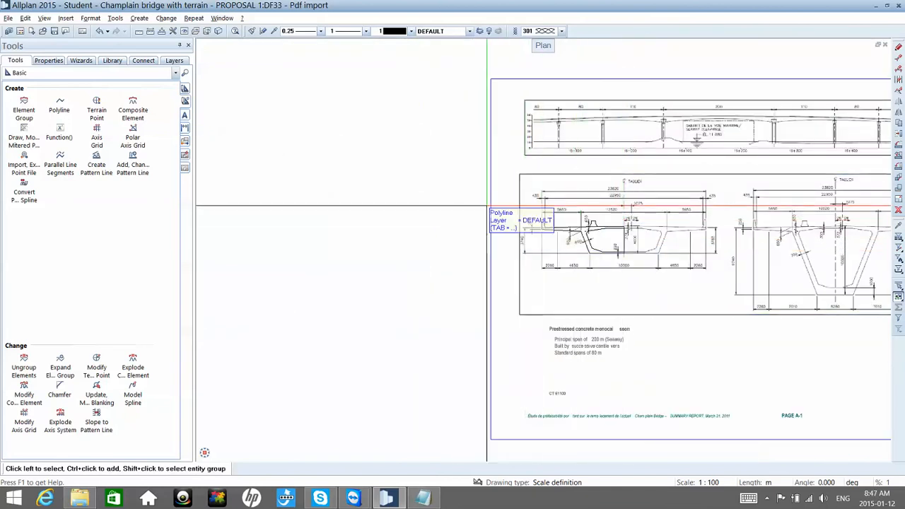
pyautogui.moveTo(431, 190)
pyautogui.mouseDown()
pyautogui.moveTo(656, 263)
pyautogui.moveTo(664, 274)
pyautogui.mouseUp()
pyautogui.click(664, 274)
pyautogui.press('Escape')
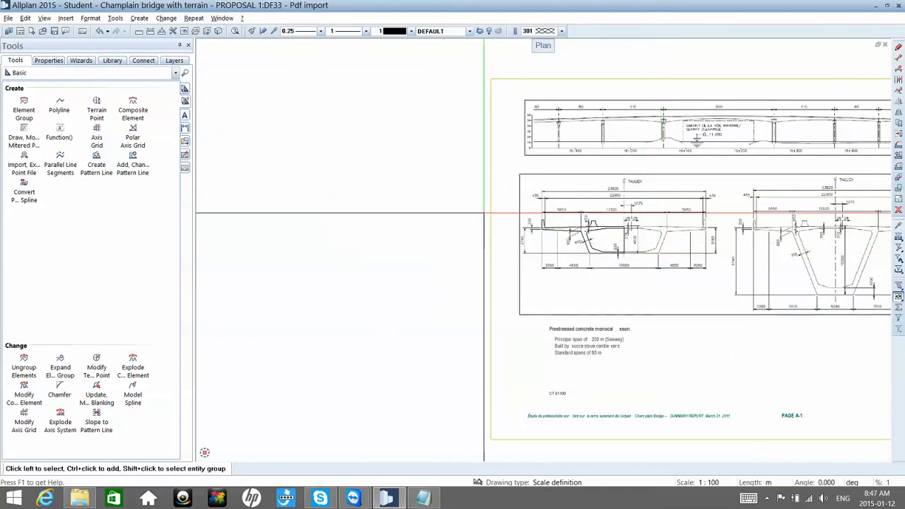
# Step: Open the interface customization settings and show the Draft module's tools in the Create category
pyautogui.click(25, 19)
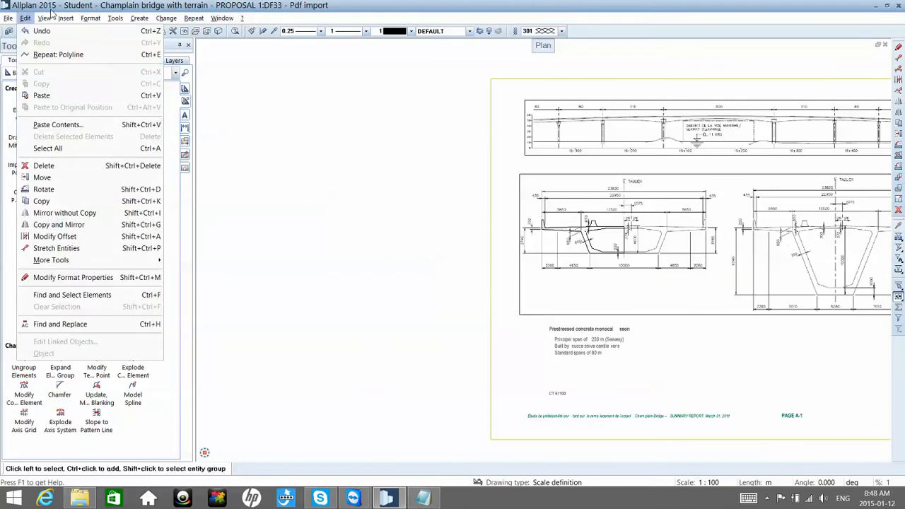
pyautogui.click(116, 19)
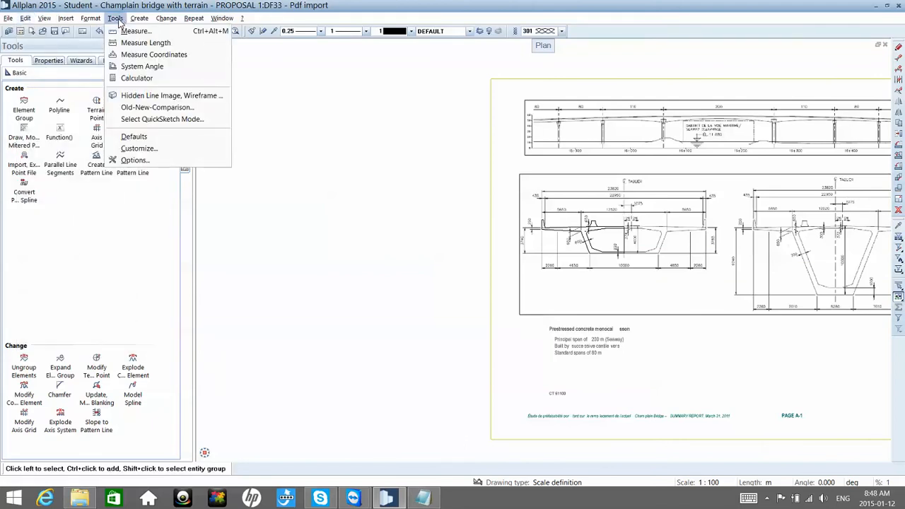
pyautogui.click(142, 148)
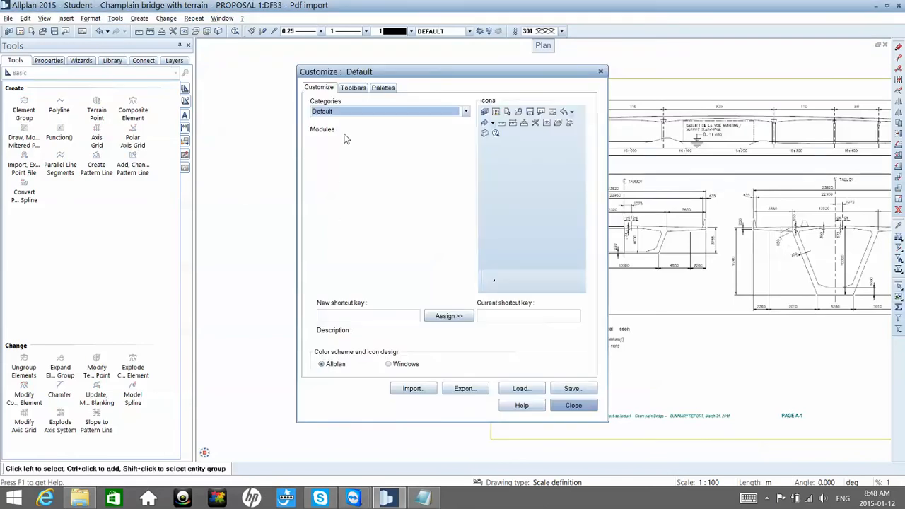
pyautogui.click(398, 112)
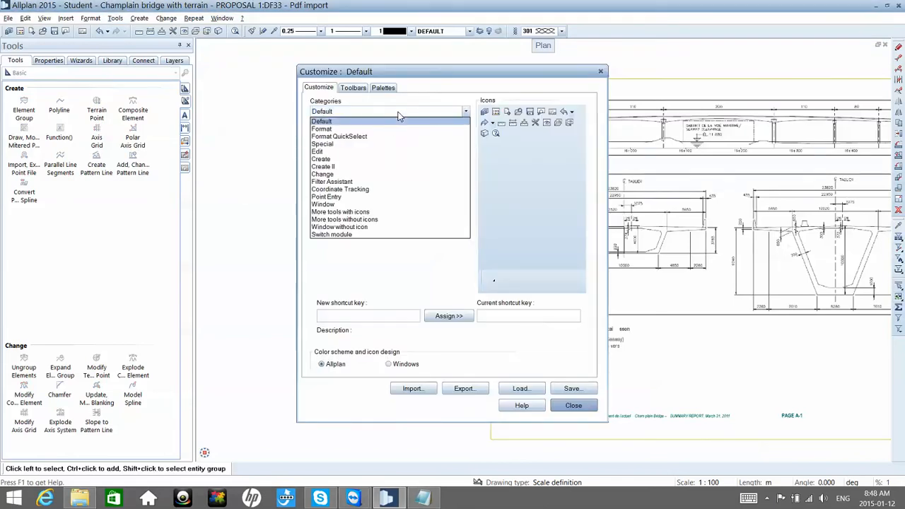
pyautogui.click(376, 159)
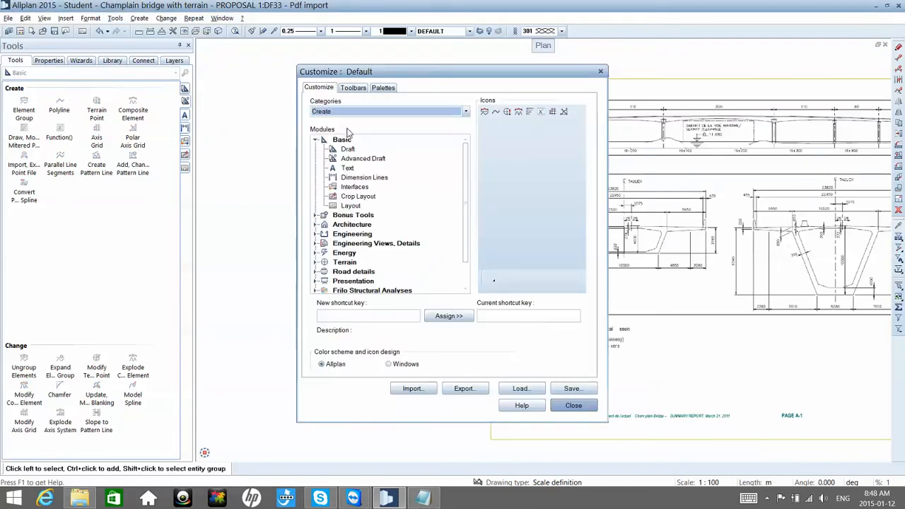
pyautogui.click(347, 150)
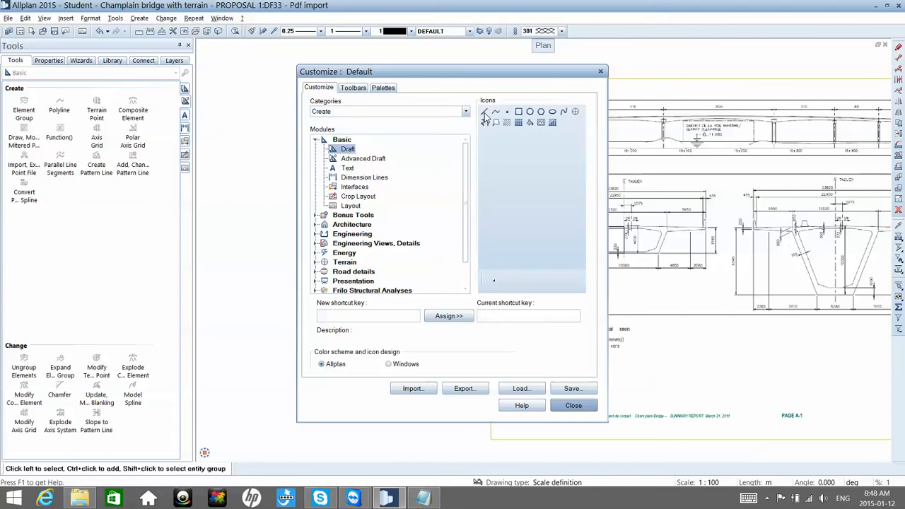
# Step: Assign the shortcut Shift+L to the Line tool and replace it with plain L
pyautogui.click(485, 113)
pyautogui.hotkey('shift', 'l')
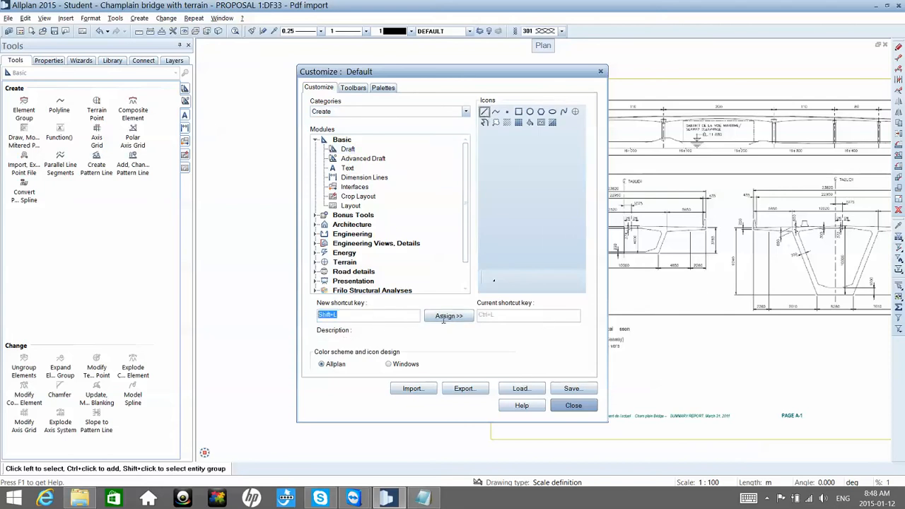
pyautogui.click(443, 317)
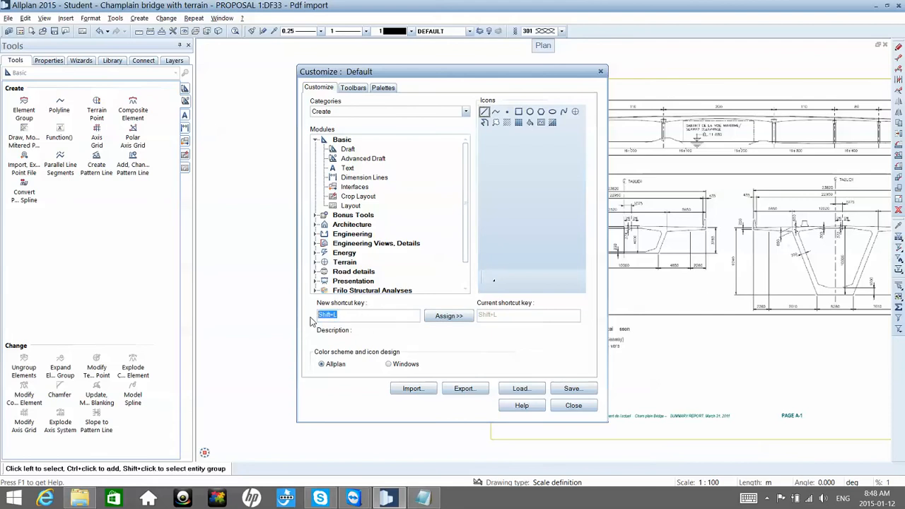
pyautogui.click(451, 321)
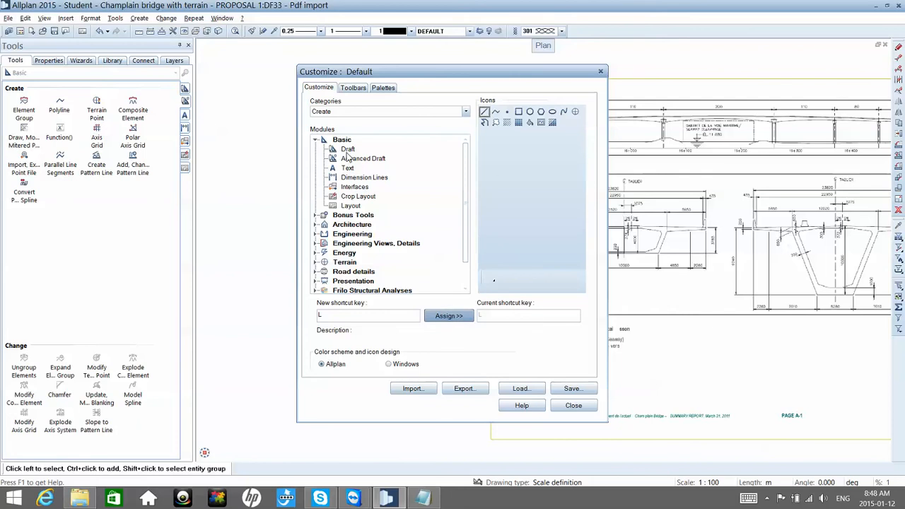
# Step: Look through the Change category, switch to the Edit category and assign the shortcut A to the Stretch Entities tool
pyautogui.click(361, 113)
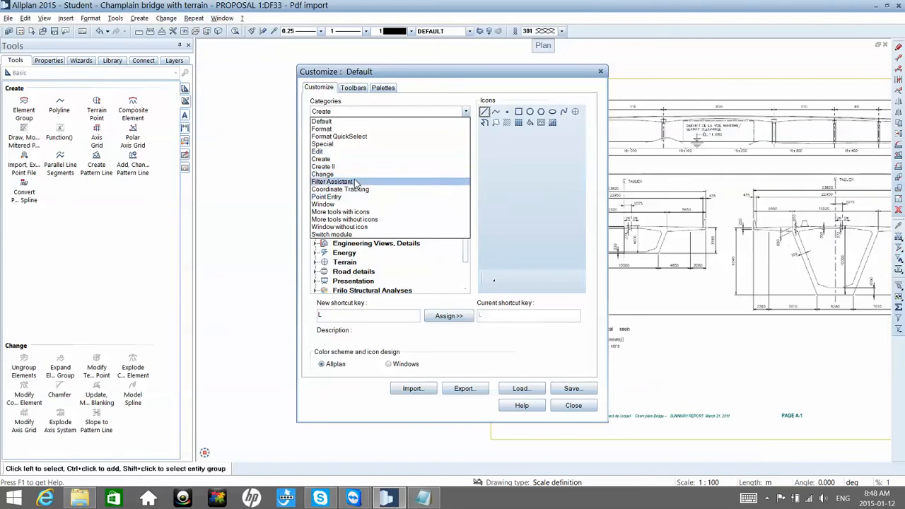
pyautogui.click(354, 174)
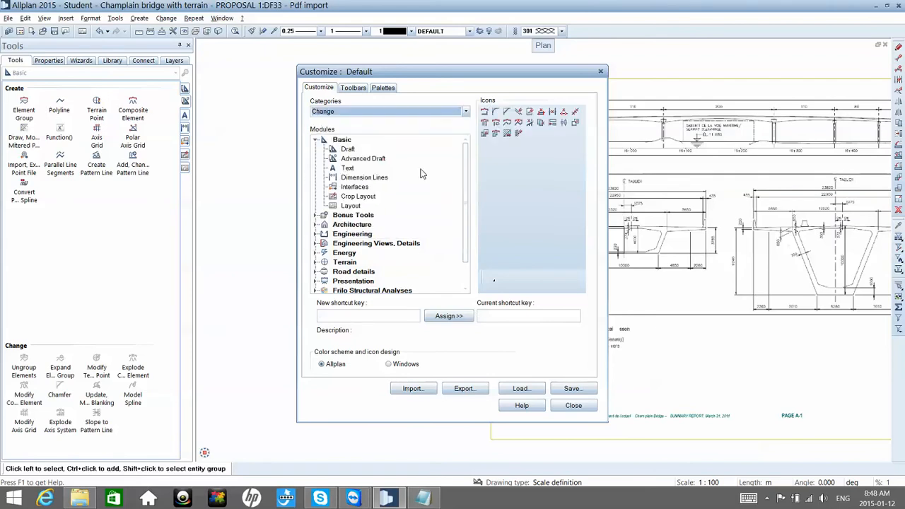
pyautogui.click(394, 114)
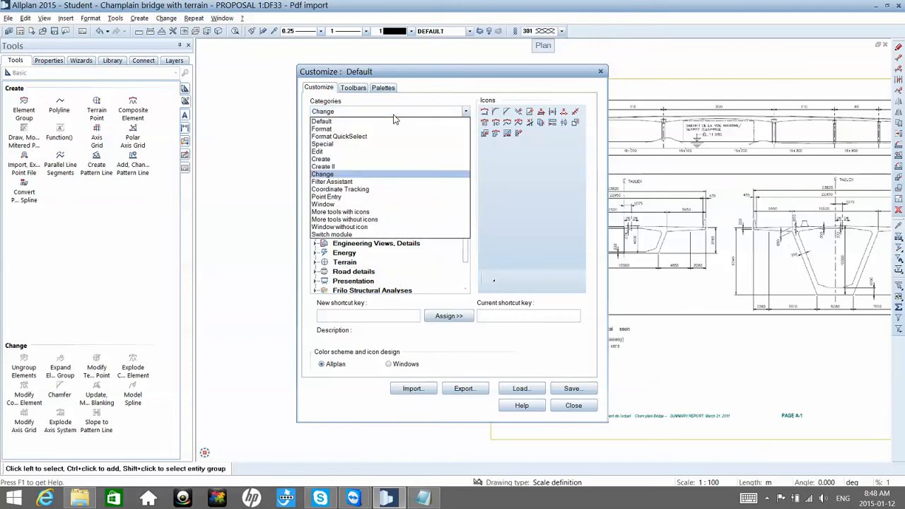
pyautogui.click(370, 151)
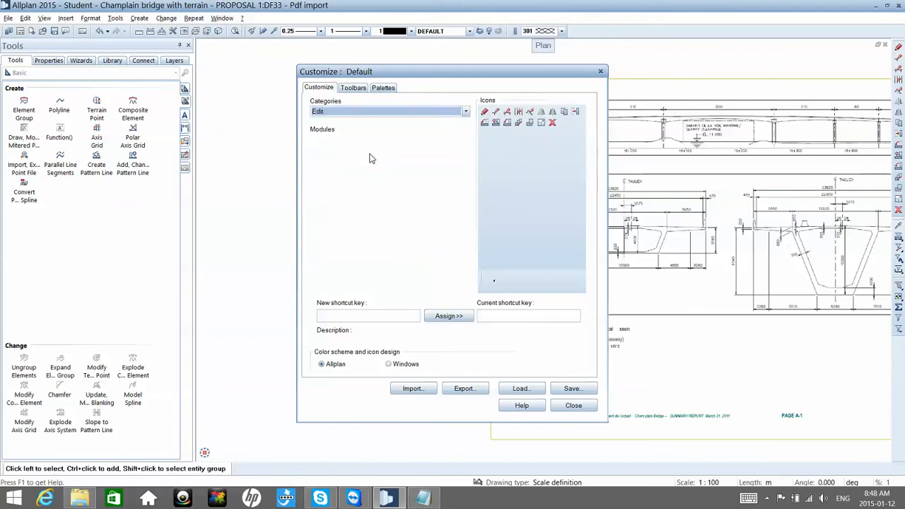
pyautogui.click(496, 113)
pyautogui.press('a')
pyautogui.click(457, 318)
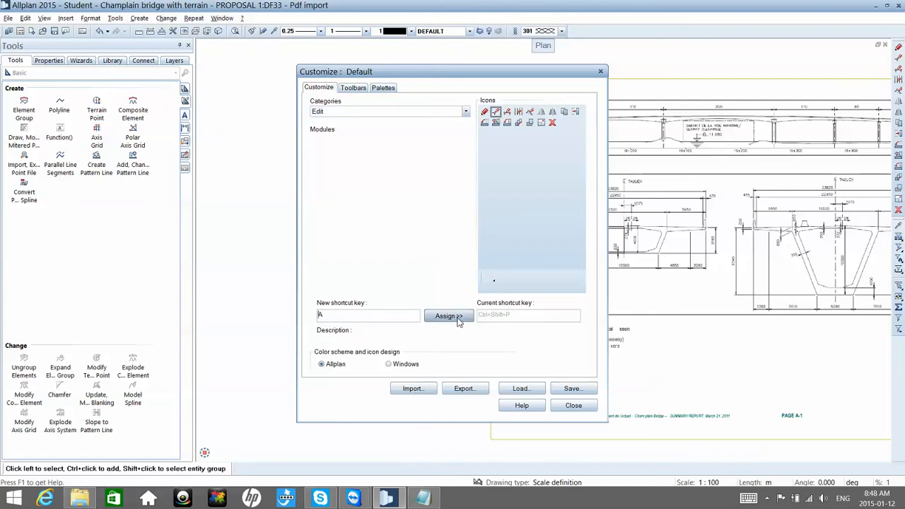
# Step: Assign the shortcut C to the Copy tool and the shortcut M to the Move tool
pyautogui.click(564, 111)
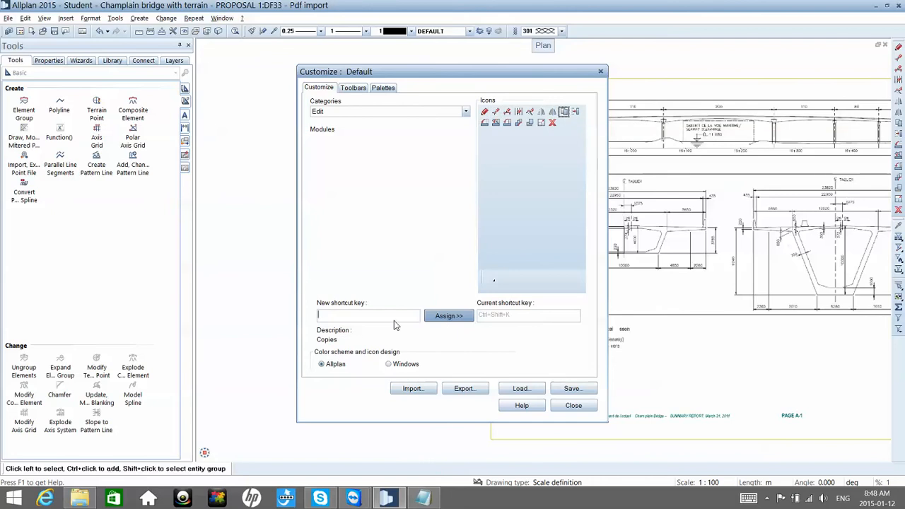
pyautogui.click(433, 319)
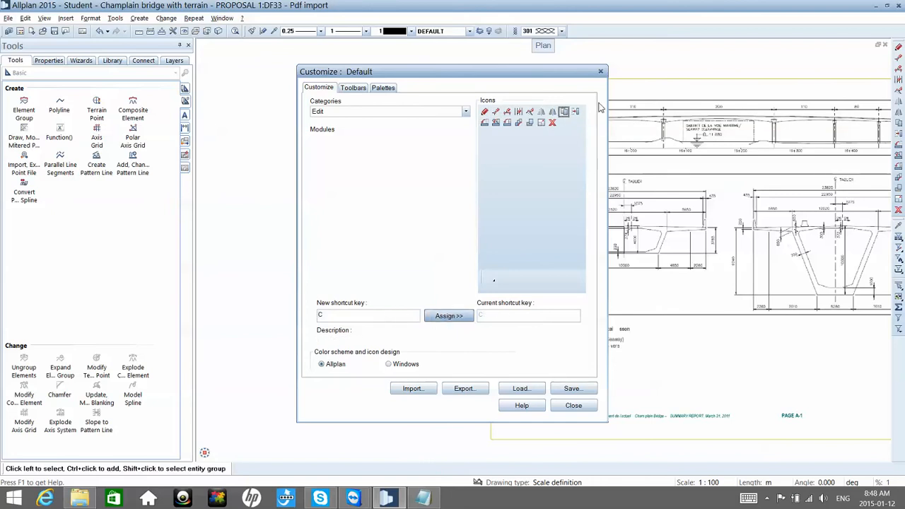
pyautogui.click(575, 111)
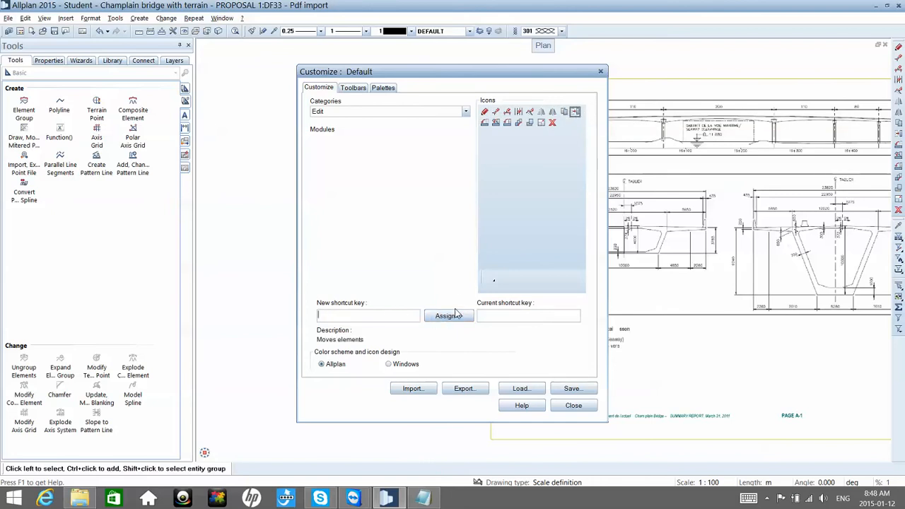
pyautogui.press('m')
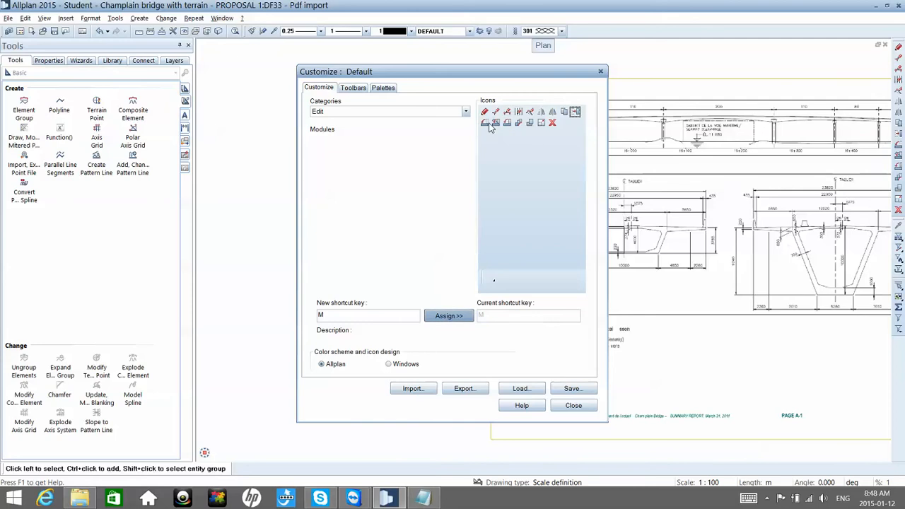
# Step: Assign the shortcut S to the Resize tool and close the customization settings
pyautogui.click(488, 124)
pyautogui.click(456, 320)
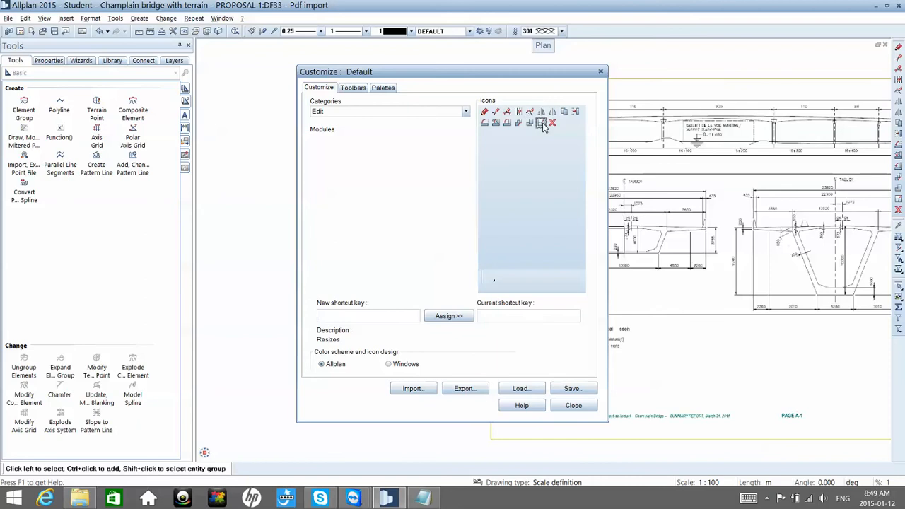
pyautogui.click(450, 320)
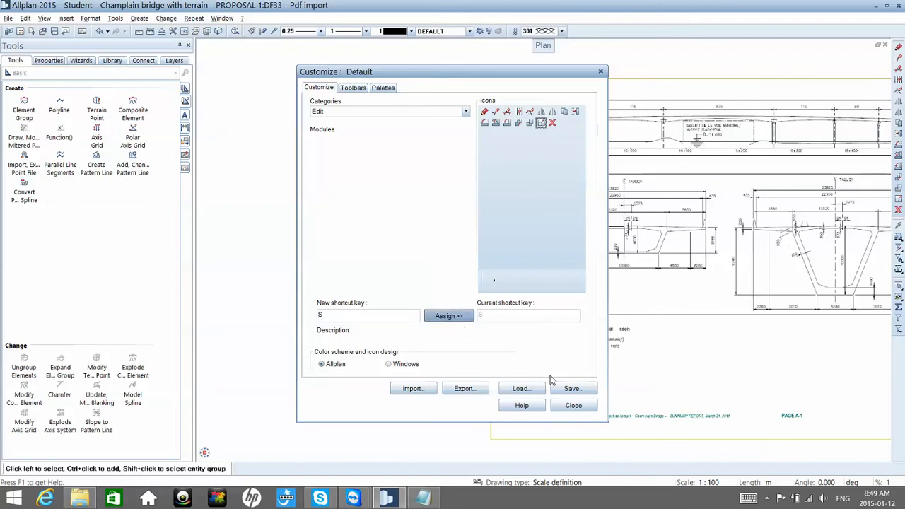
pyautogui.click(572, 406)
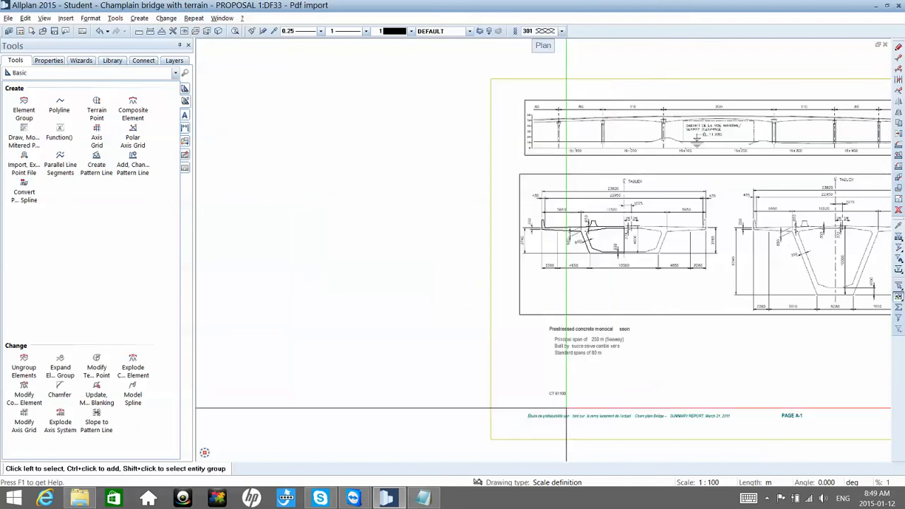
# Step: Move the traced half cross-section horizontally off the PDF page into the empty area to its left
pyautogui.press('s')
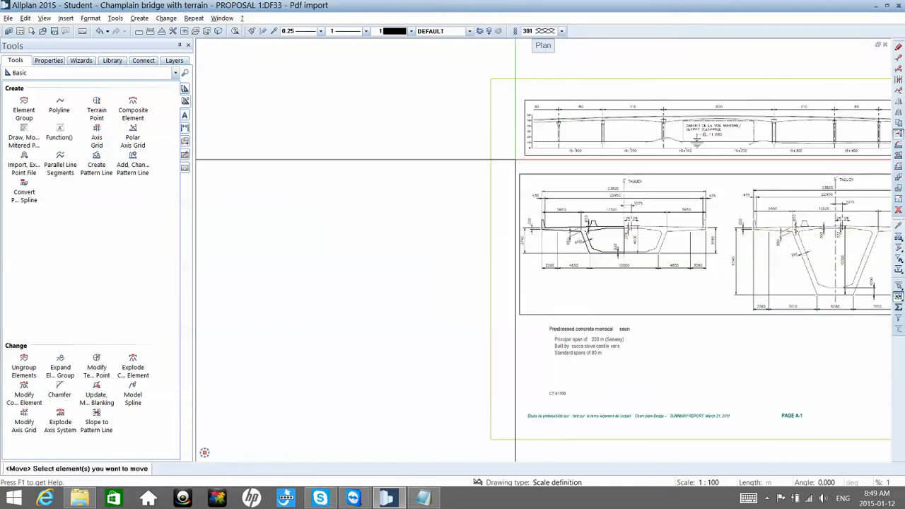
pyautogui.moveTo(464, 197); pyautogui.dragTo(655, 259)
pyautogui.click(656, 274)
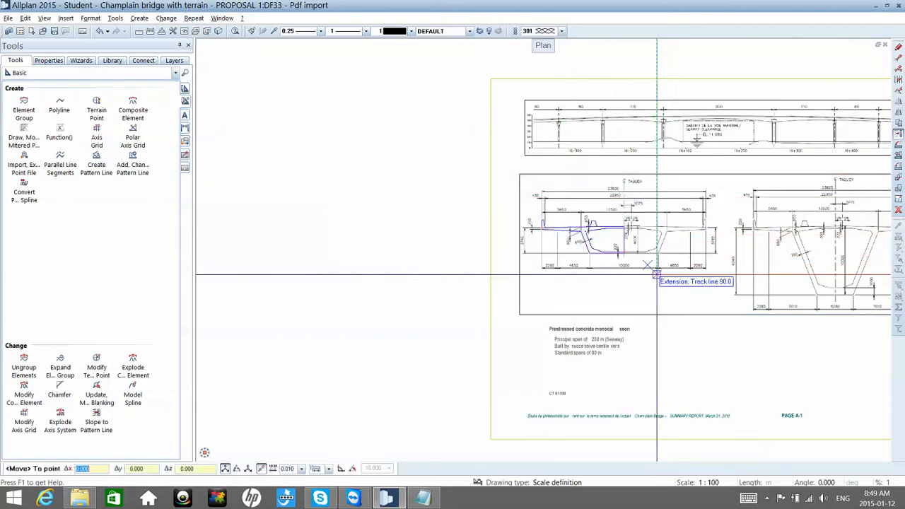
pyautogui.click(425, 274)
pyautogui.press('Escape')
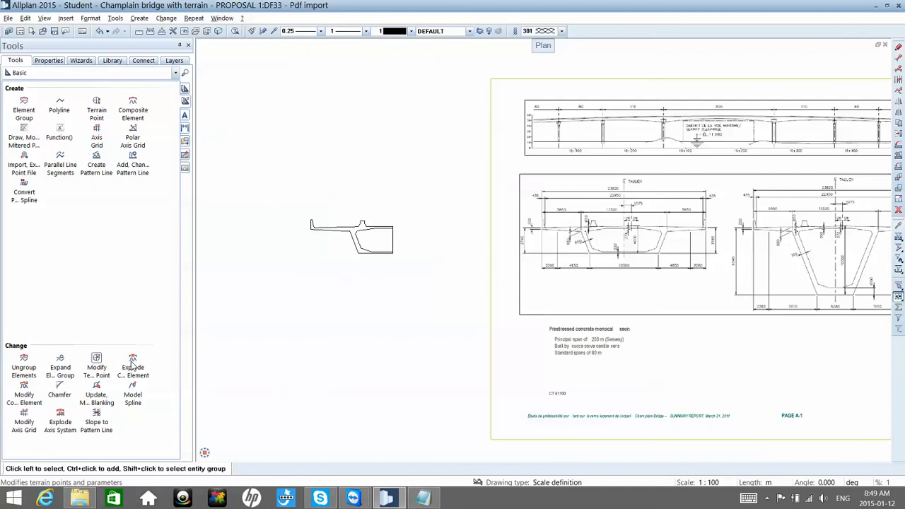
# Step: Use Auto-Delete Segment to remove the void's vertical closing line at the centreline, treating the polyline as part of element
pyautogui.click(184, 101)
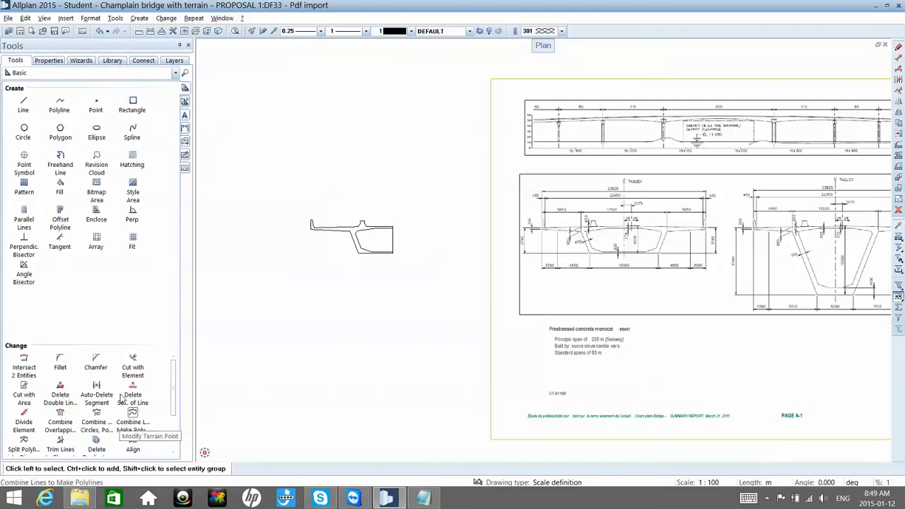
pyautogui.click(97, 390)
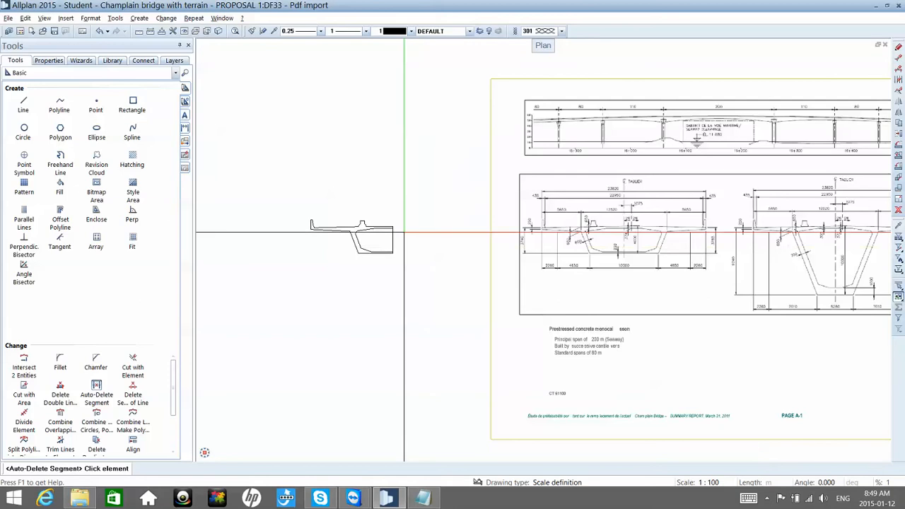
pyautogui.scroll(4, 381, 247)
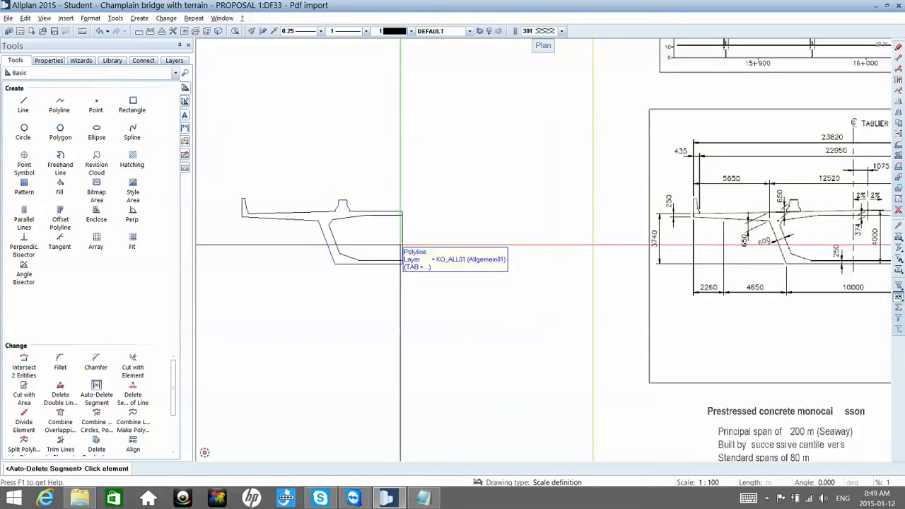
pyautogui.click(400, 246)
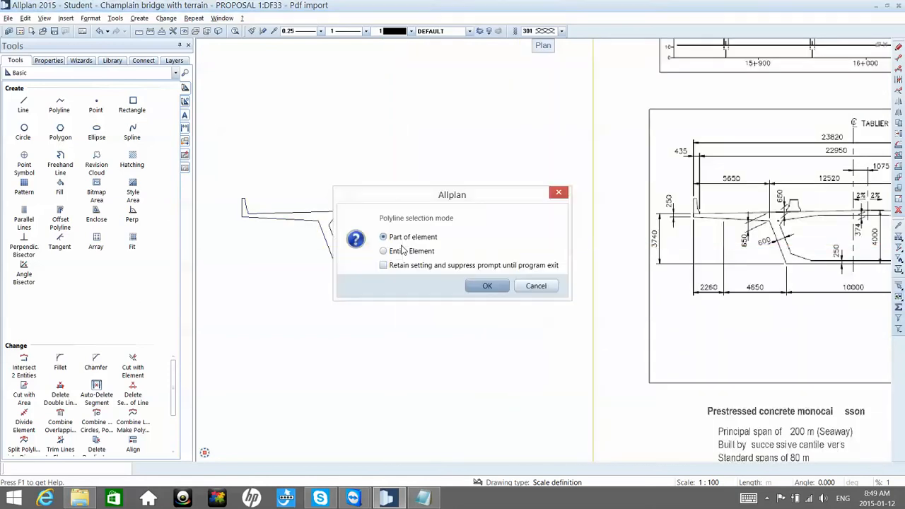
pyautogui.click(487, 291)
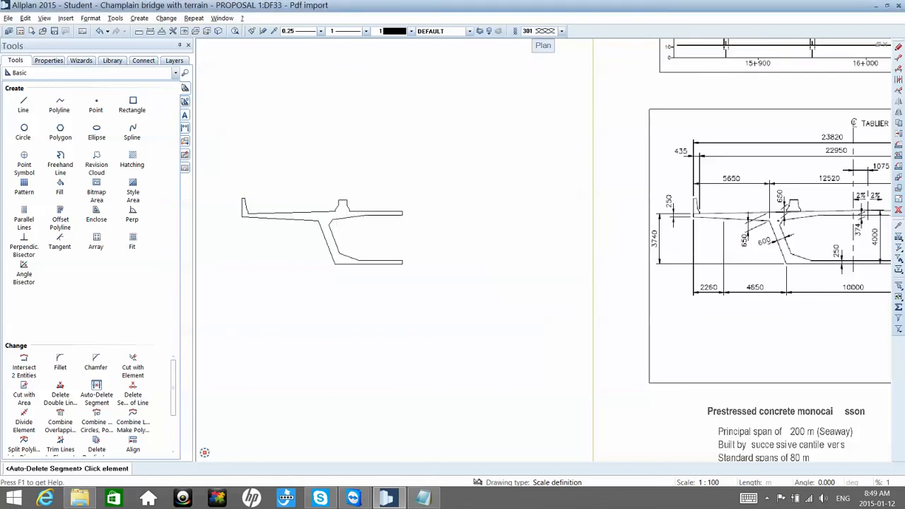
# Step: Delete the short vertical end segments of the top and bottom slabs at the centreline, as part of element
pyautogui.scroll(1, 425, 231)
pyautogui.scroll(3, 424, 231)
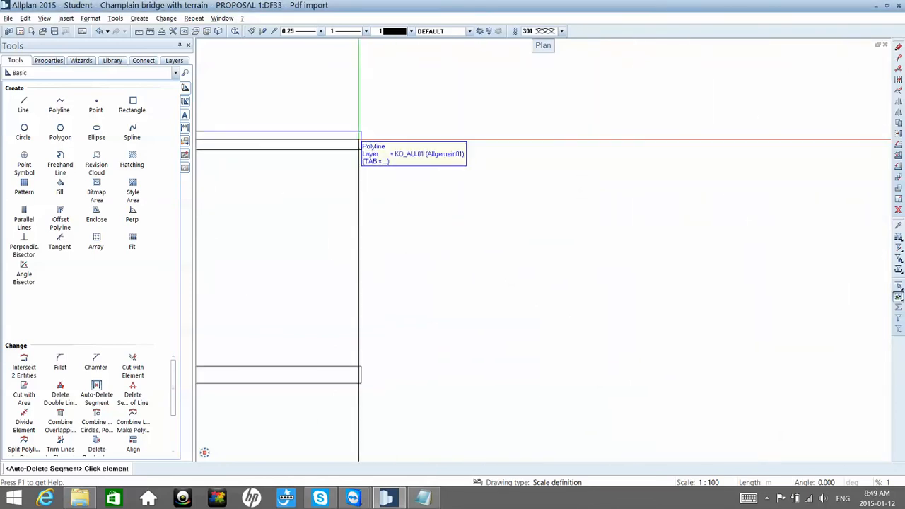
pyautogui.click(361, 145)
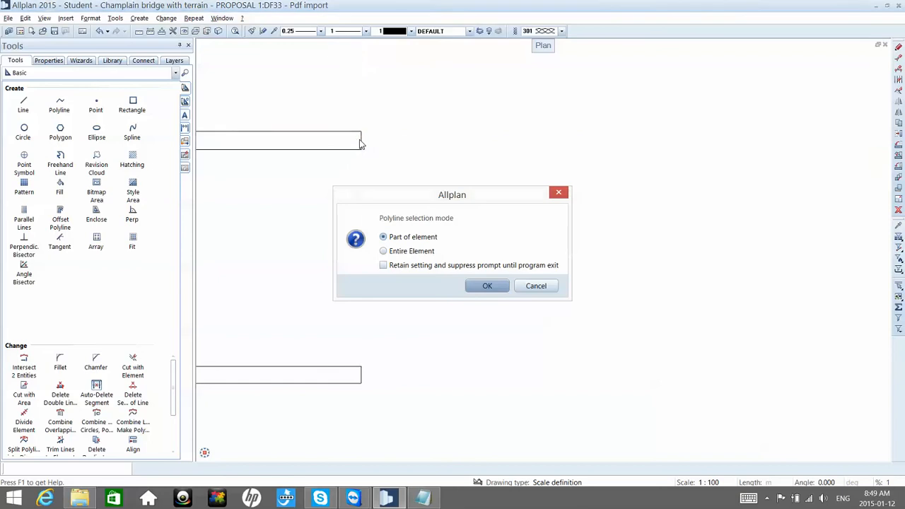
pyautogui.click(486, 286)
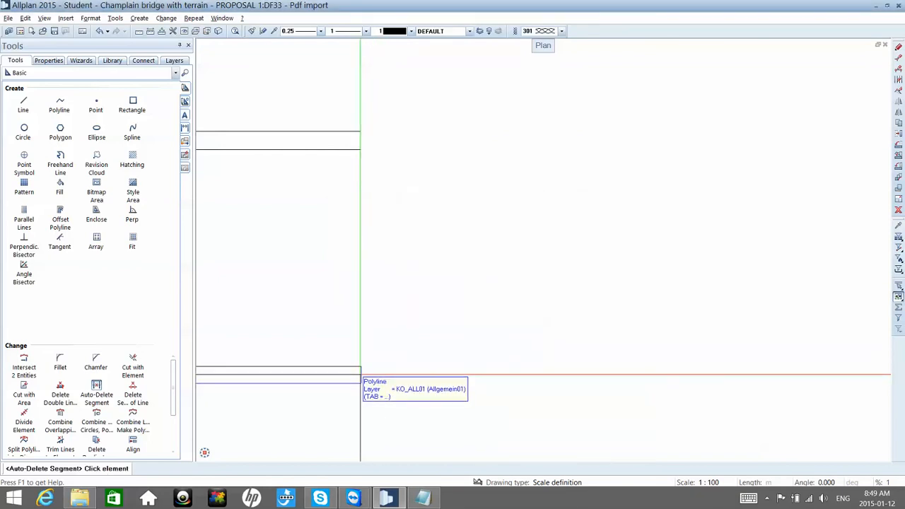
pyautogui.click(361, 376)
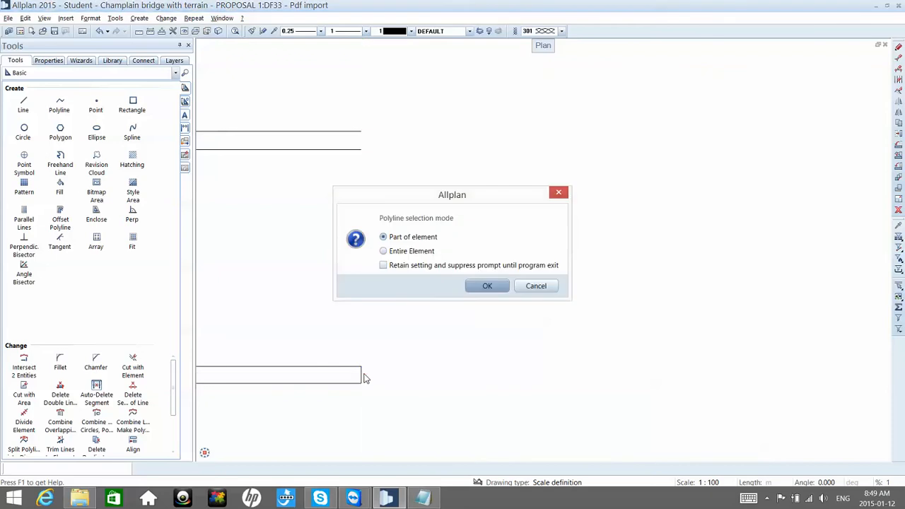
pyautogui.click(475, 289)
pyautogui.scroll(-5, 477, 289)
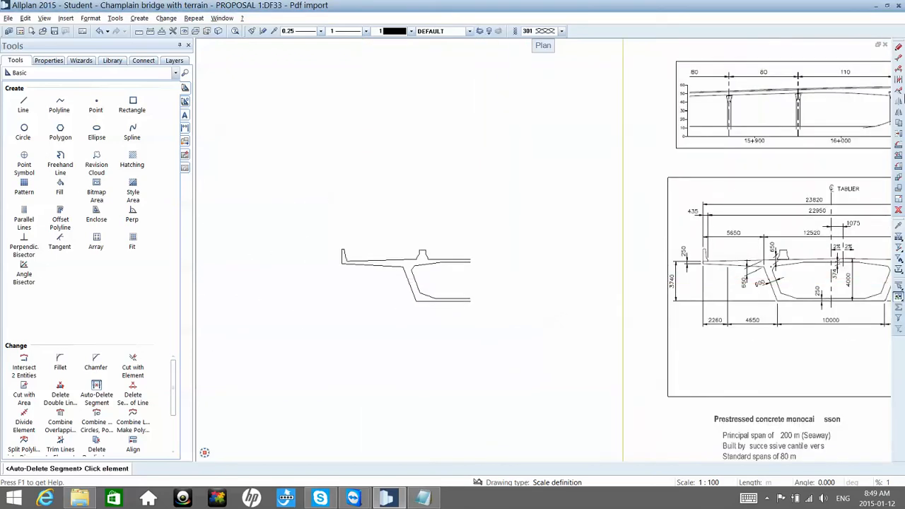
# Step: Copy and mirror the half cross-section about a vertical axis through its open end at the centreline
pyautogui.click(899, 113)
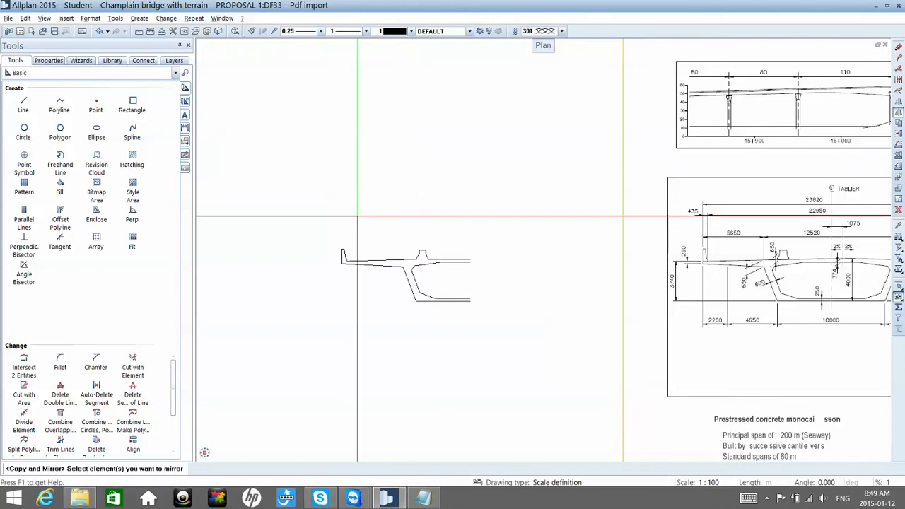
pyautogui.moveTo(309, 219); pyautogui.dragTo(498, 334)
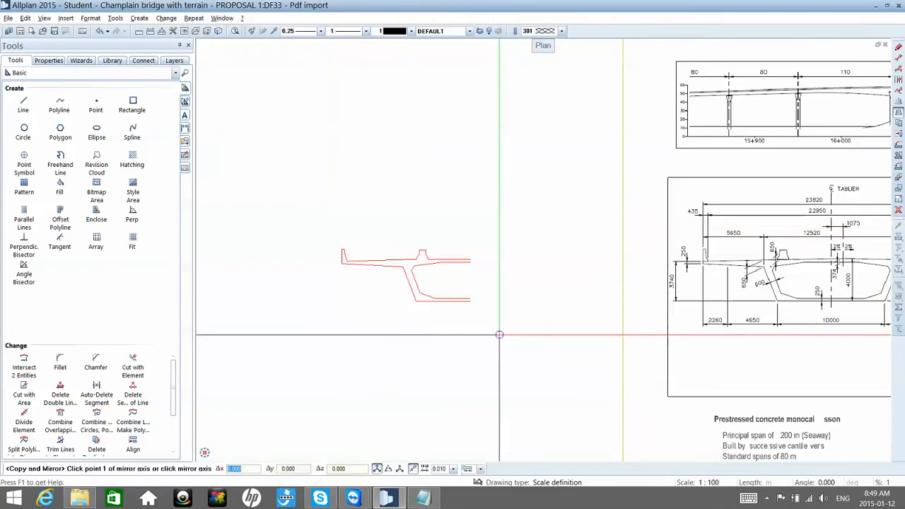
pyautogui.click(468, 300)
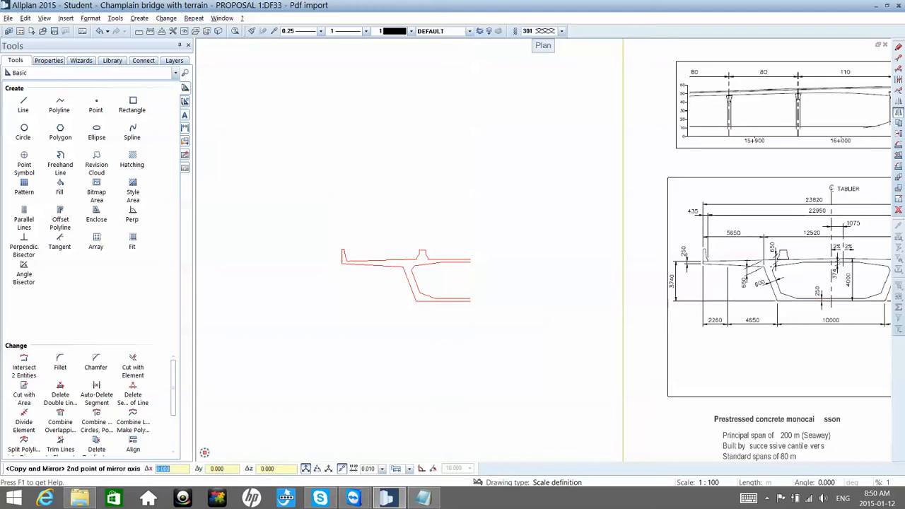
pyautogui.click(469, 230)
pyautogui.press('Escape')
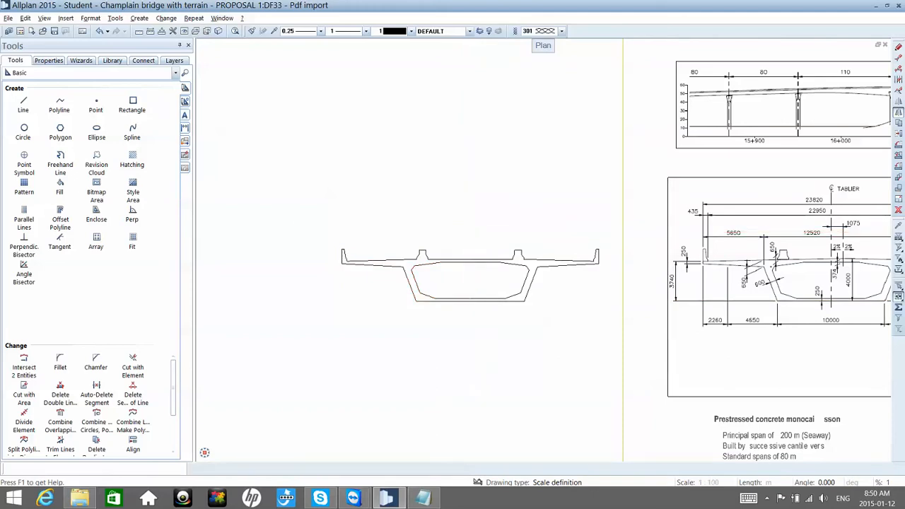
# Step: Start a horizontal dimension line below the complete girder section, with its first point at the section's left edge
pyautogui.scroll(-2, 475, 268)
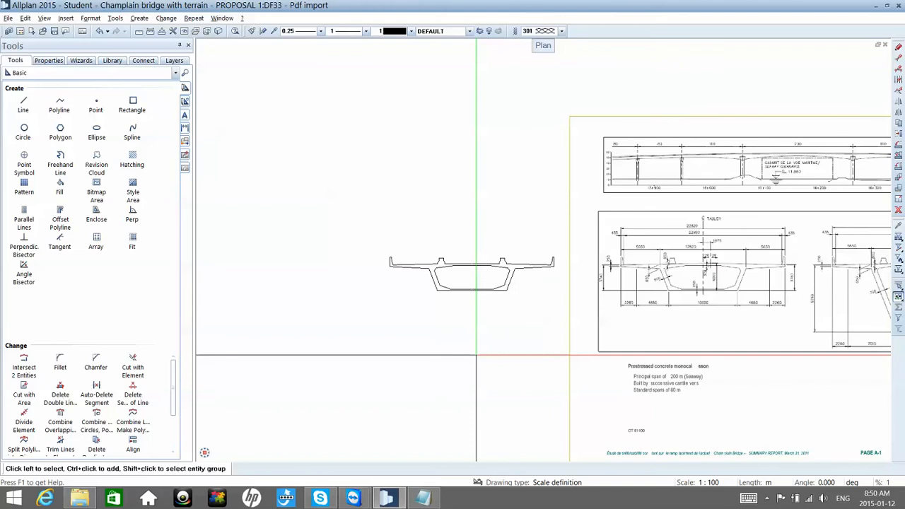
pyautogui.scroll(3, 475, 355)
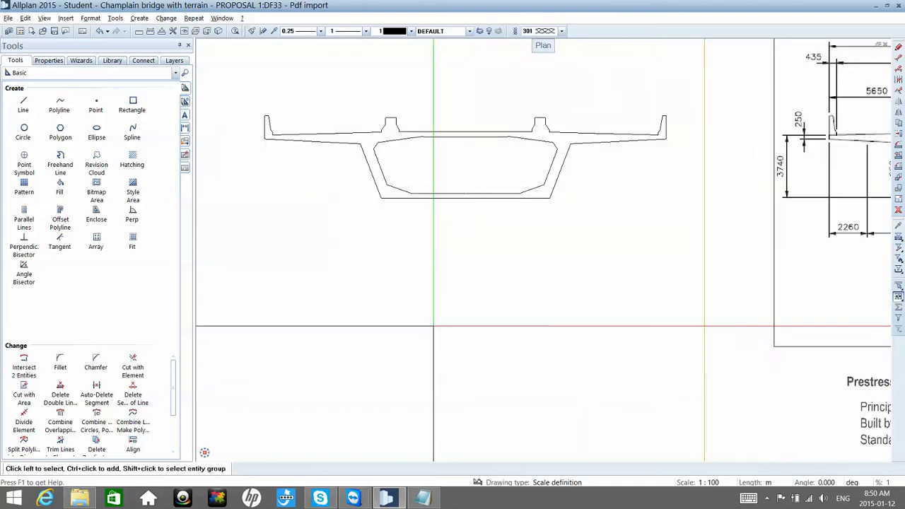
pyautogui.scroll(-4, 433, 326)
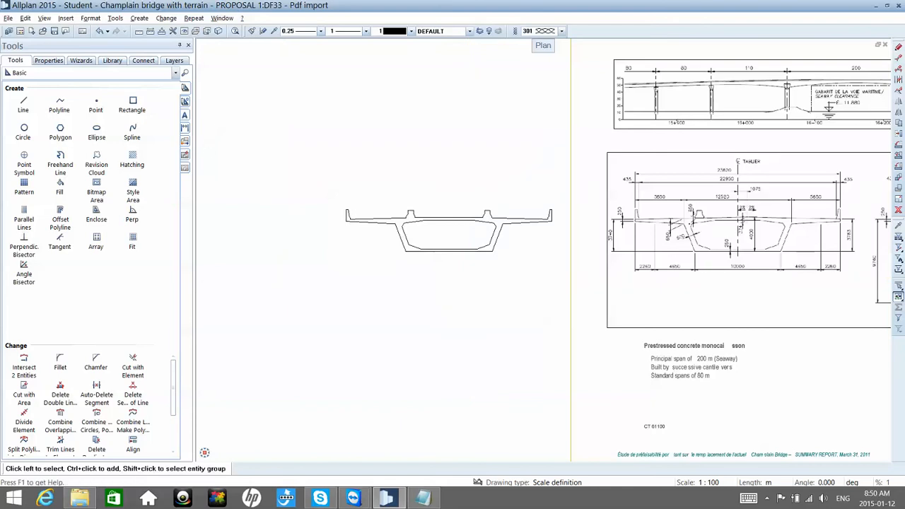
pyautogui.click(186, 130)
pyautogui.click(26, 107)
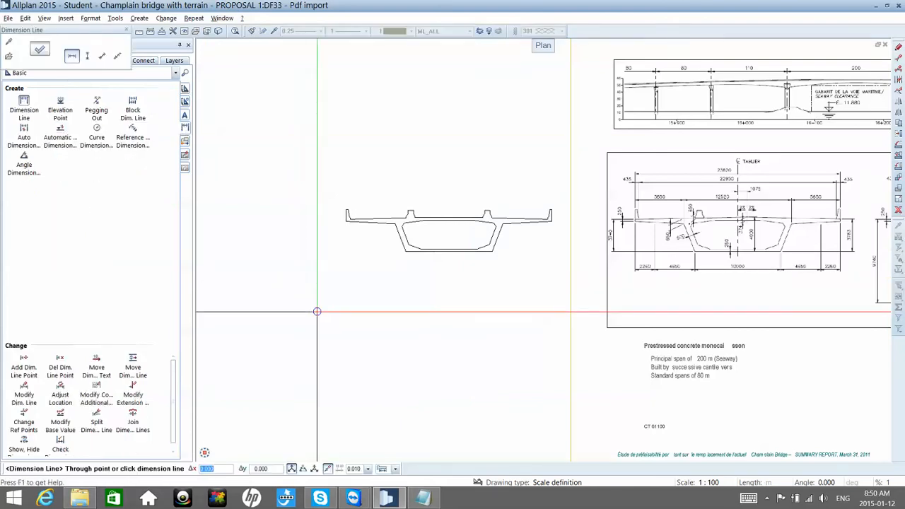
pyautogui.click(359, 282)
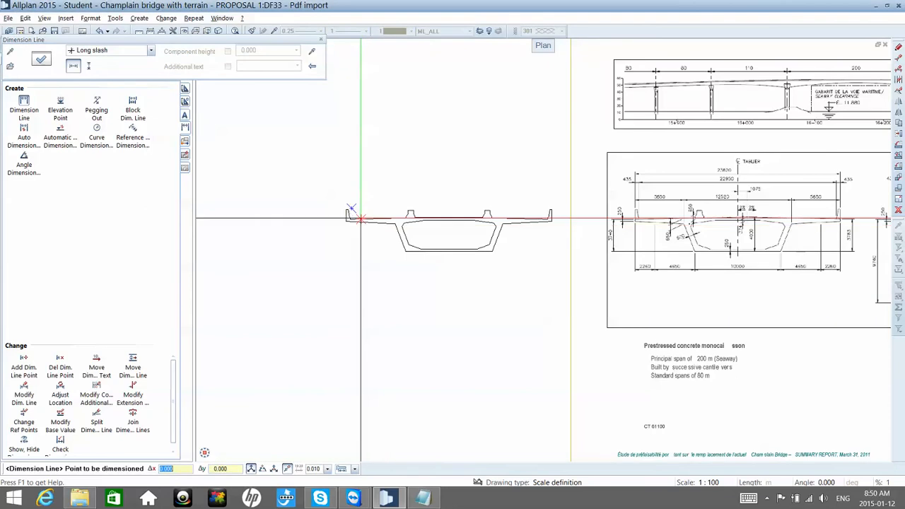
pyautogui.click(345, 219)
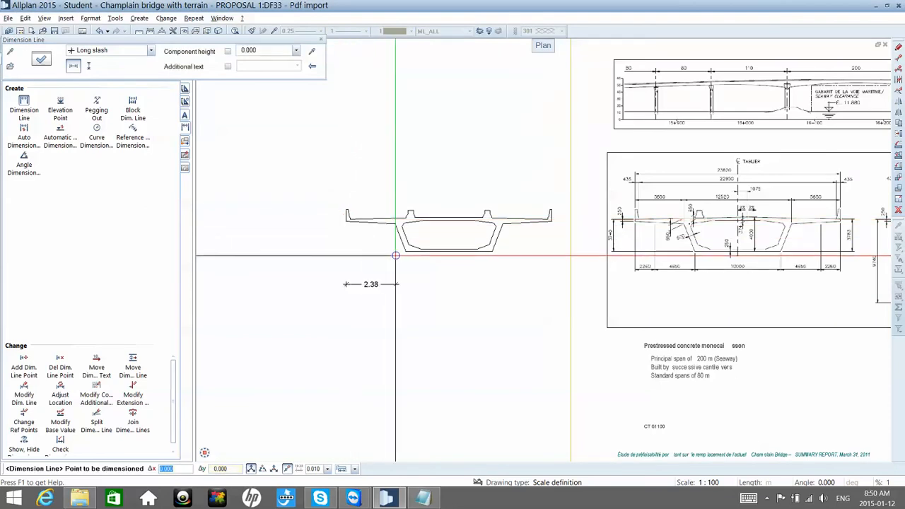
# Step: Set the dimension line's text unit to mm
pyautogui.click(43, 62)
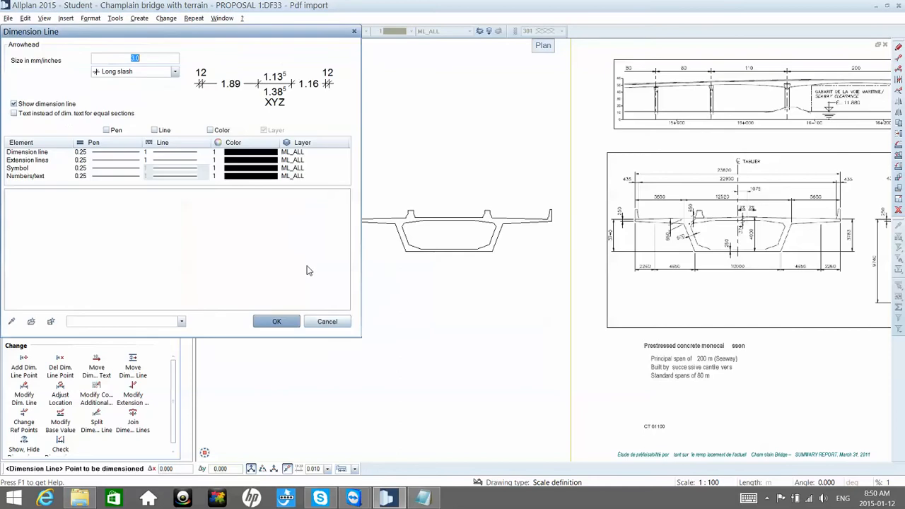
pyautogui.click(264, 278)
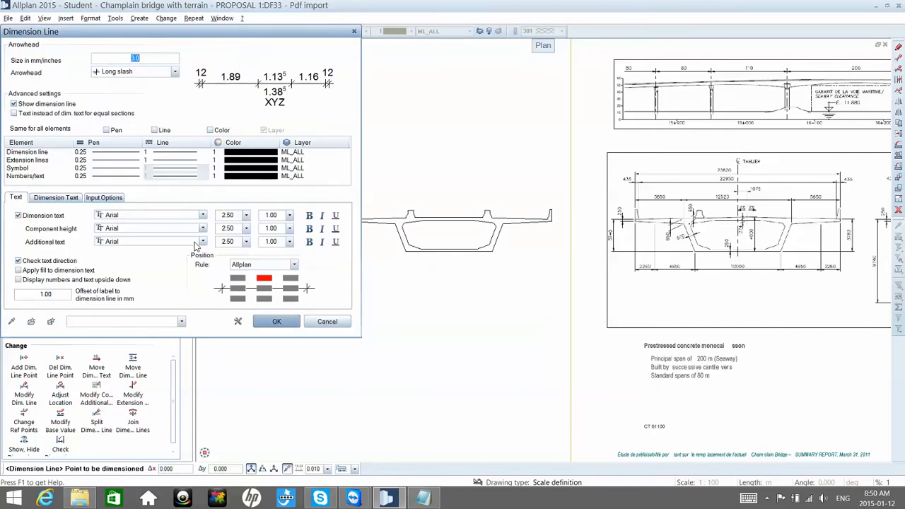
pyautogui.click(56, 197)
pyautogui.click(127, 216)
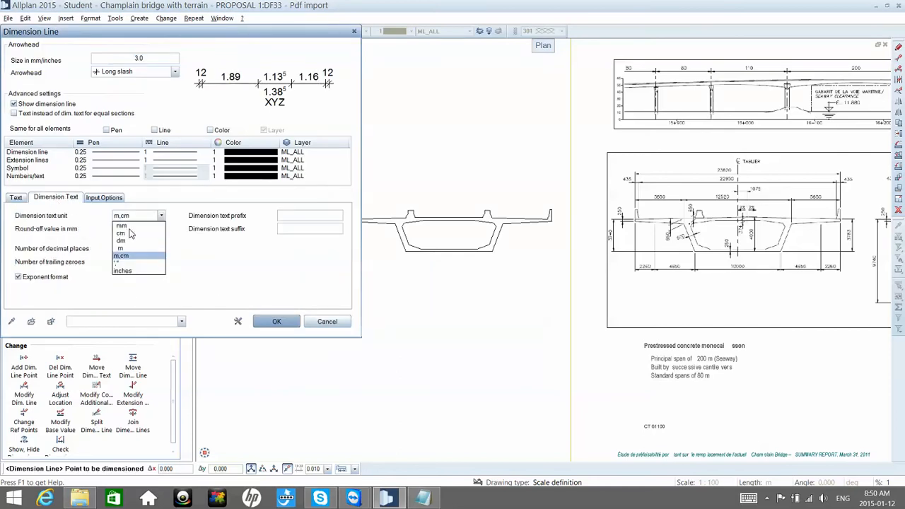
pyautogui.click(133, 225)
pyautogui.click(277, 323)
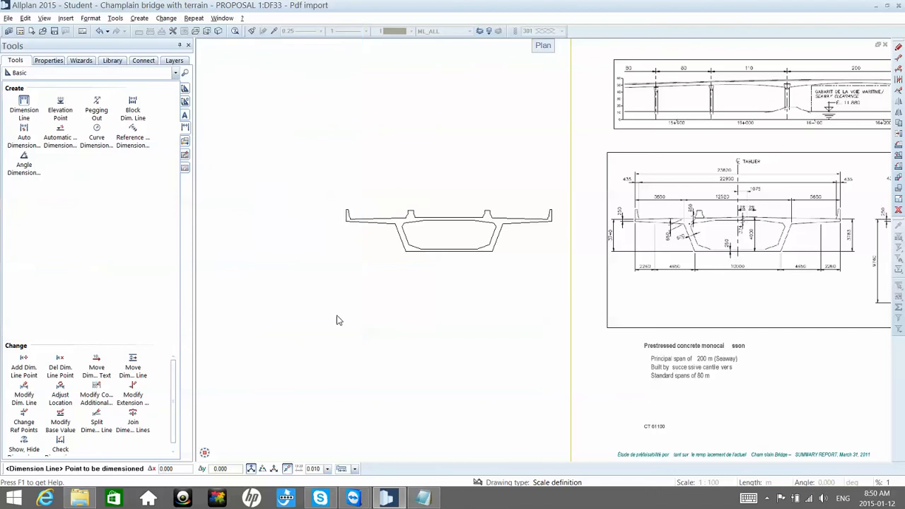
# Step: Complete the horizontal dimension line with points at both bottom corners of the girder and the section's right edge
pyautogui.click(346, 283)
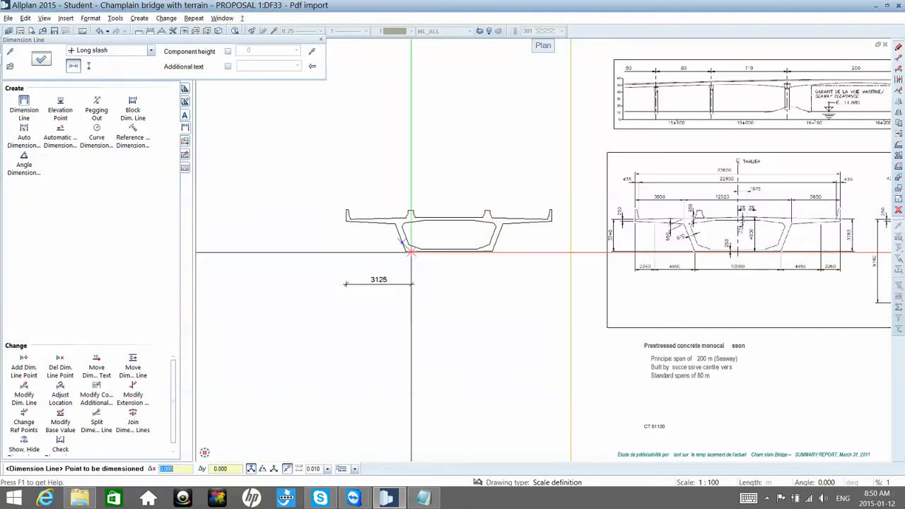
pyautogui.click(405, 249)
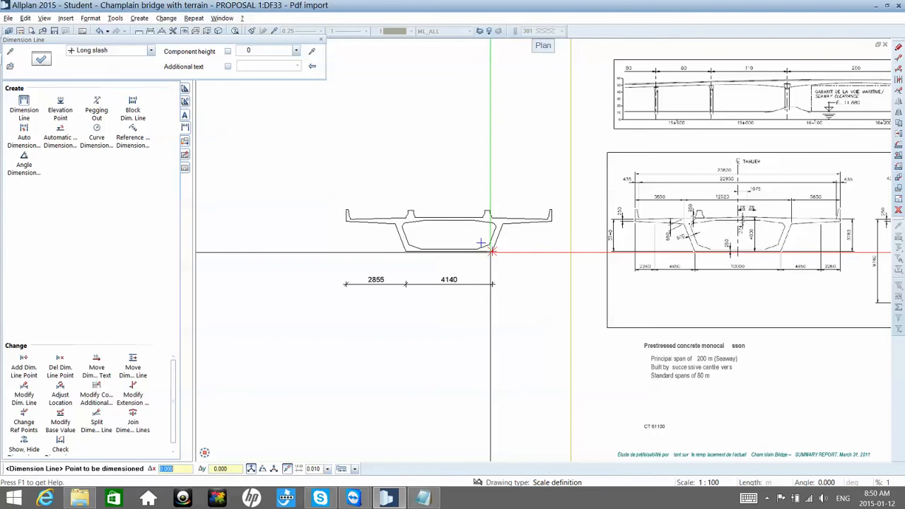
pyautogui.click(491, 251)
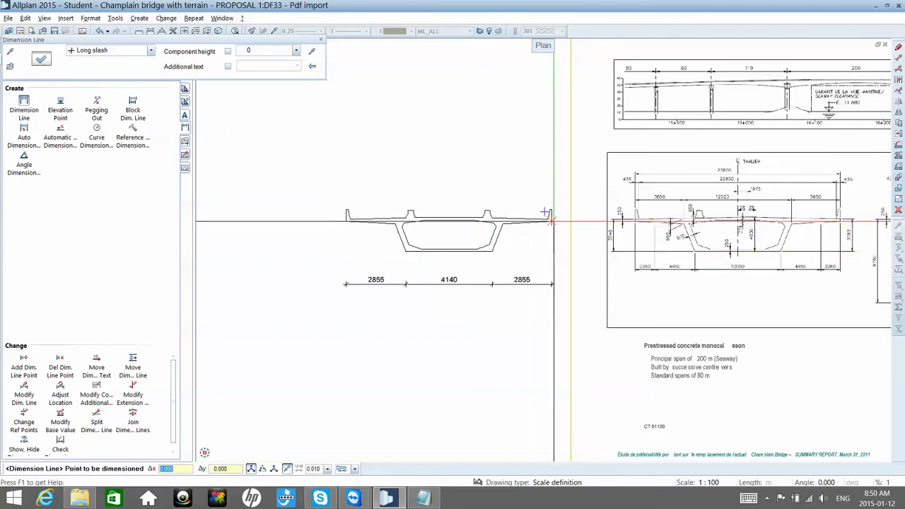
pyautogui.press('Escape')
pyautogui.press('Escape')
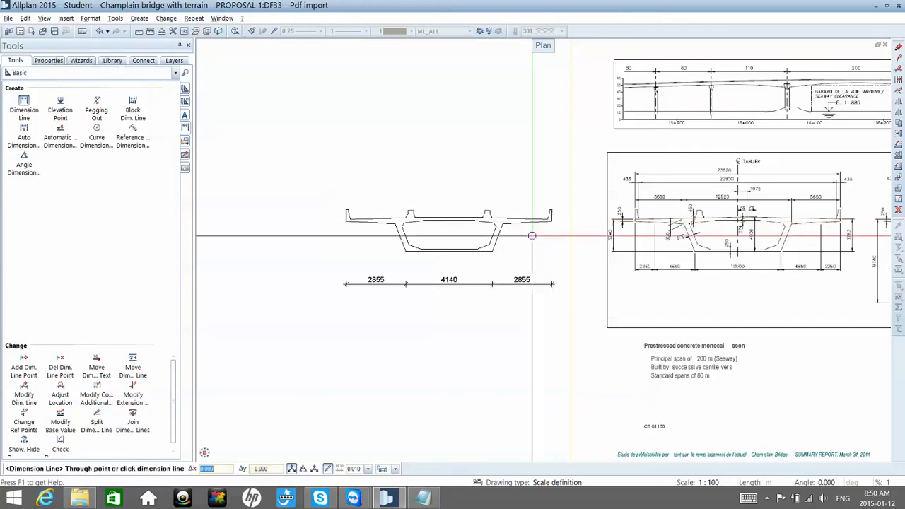
# Step: Draw a vertical centreline upward from the middle of the top slab's upper edge
pyautogui.scroll(2, 449, 226)
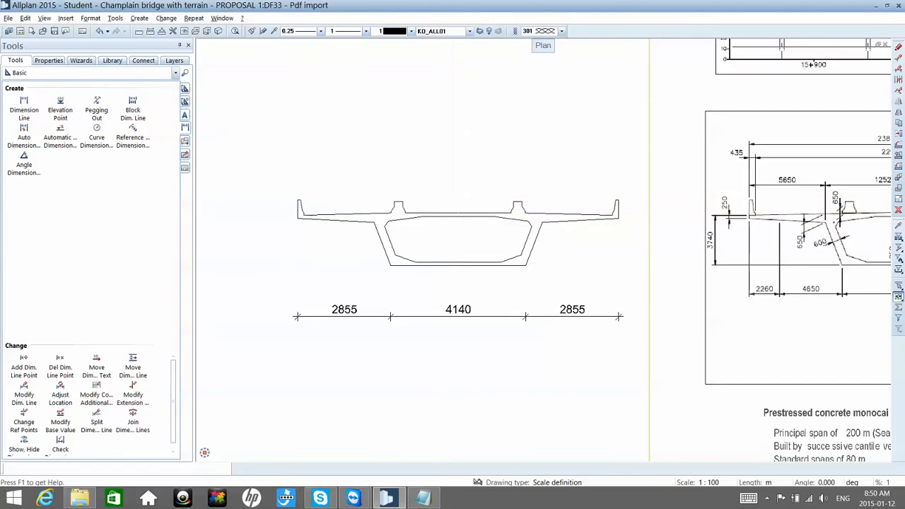
pyautogui.rightClick(453, 212)
pyautogui.rightClick(453, 212)
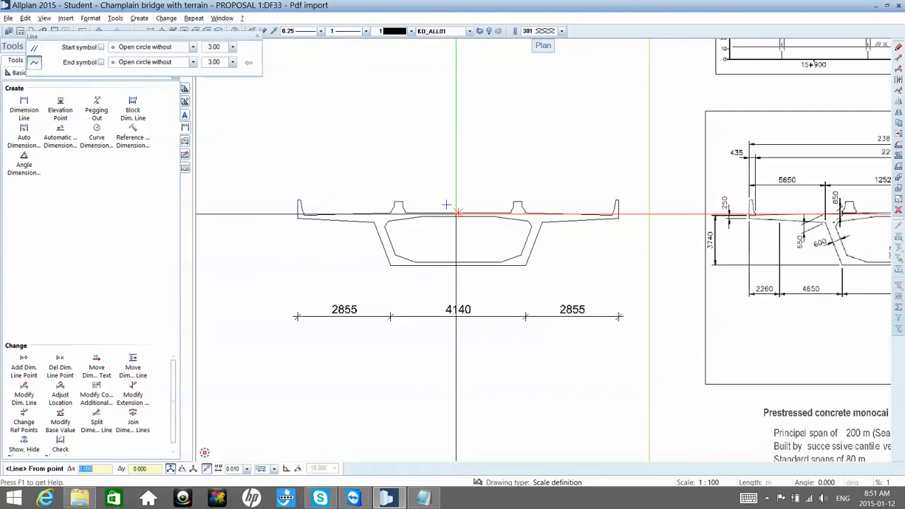
pyautogui.click(458, 212)
pyautogui.click(459, 142)
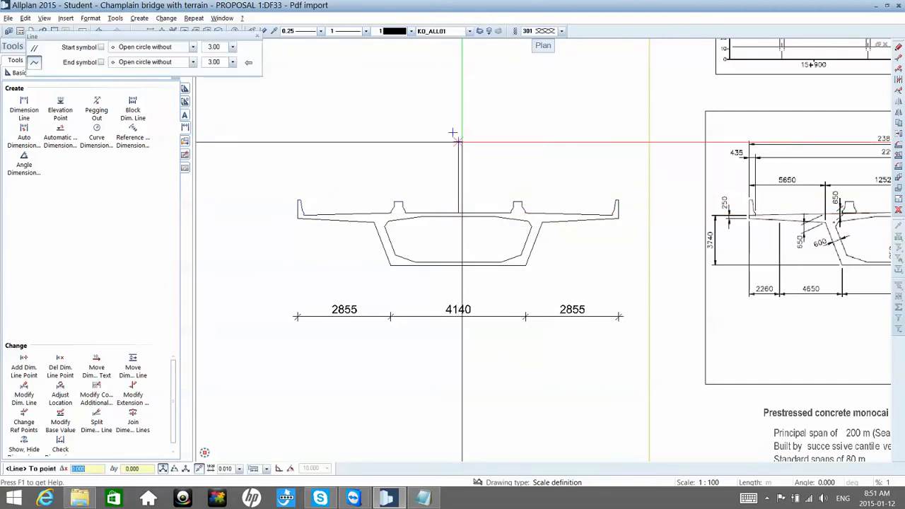
pyautogui.press('Escape')
# Step: Switch to the Windows Calculator and work out half the difference between the 10000 mm design bottom width and the drawn 4140 mm
pyautogui.scroll(-1, 460, 143)
pyautogui.scroll(-1, 461, 142)
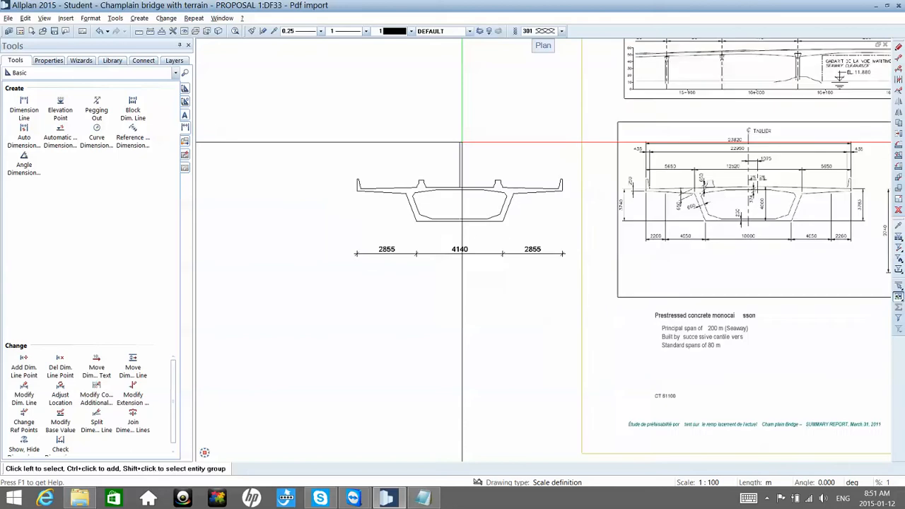
pyautogui.scroll(-1, 461, 142)
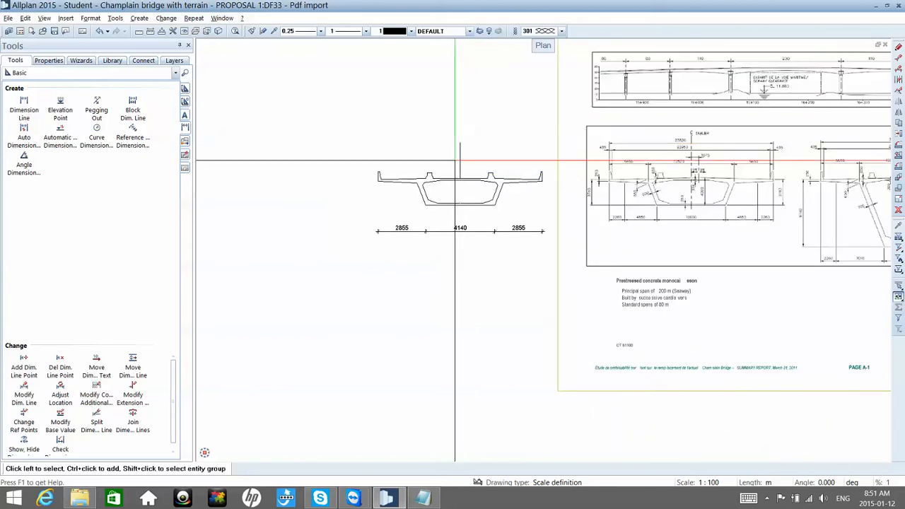
pyautogui.scroll(1, 454, 163)
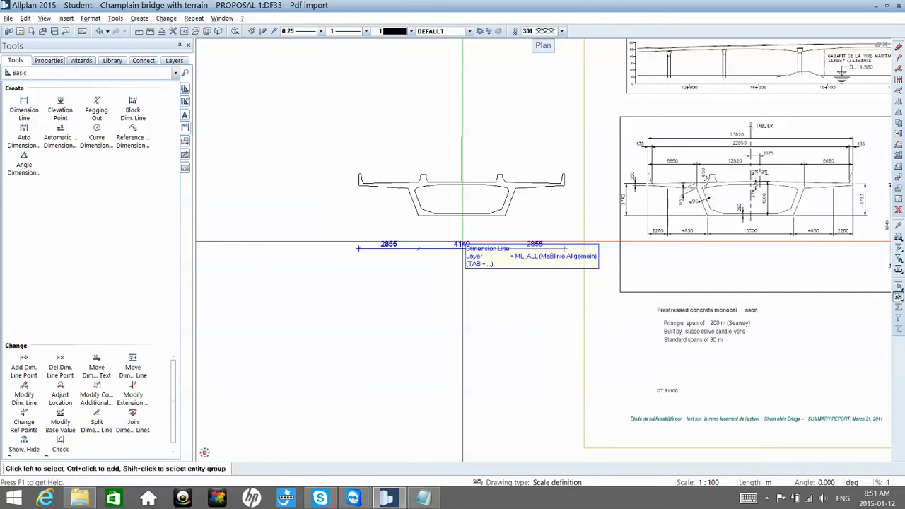
pyautogui.scroll(2, 462, 244)
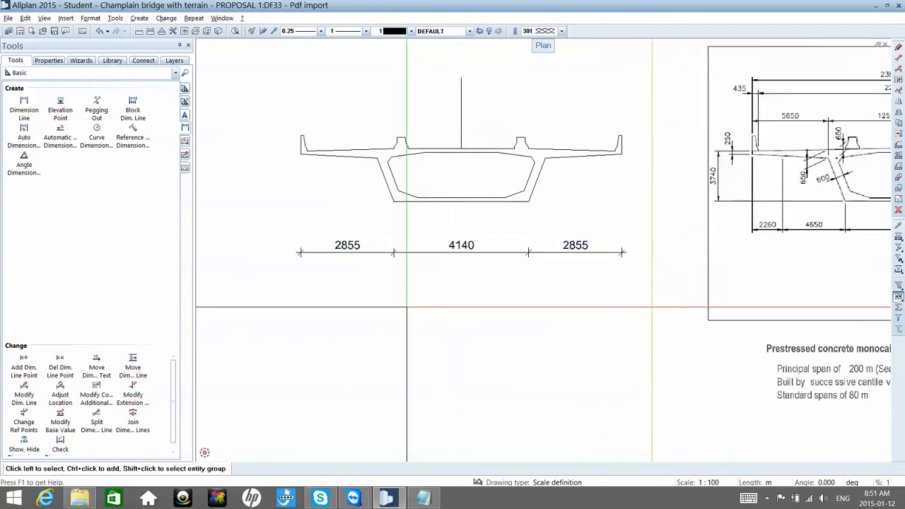
pyautogui.click(14, 499)
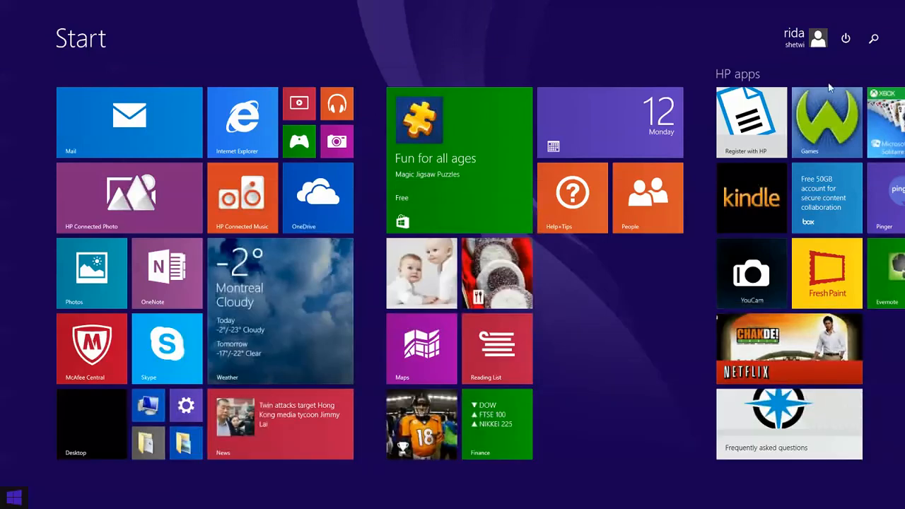
pyautogui.click(874, 38)
pyautogui.write('calc')
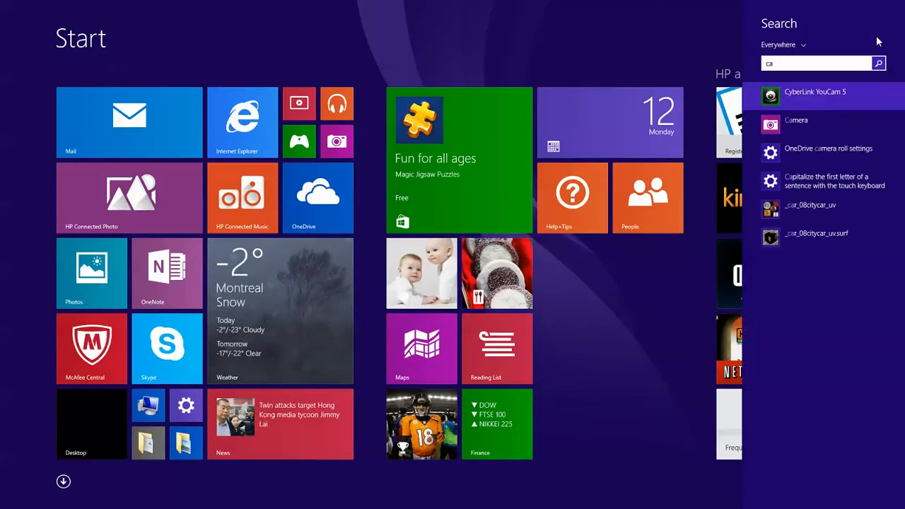
pyautogui.press('Return')
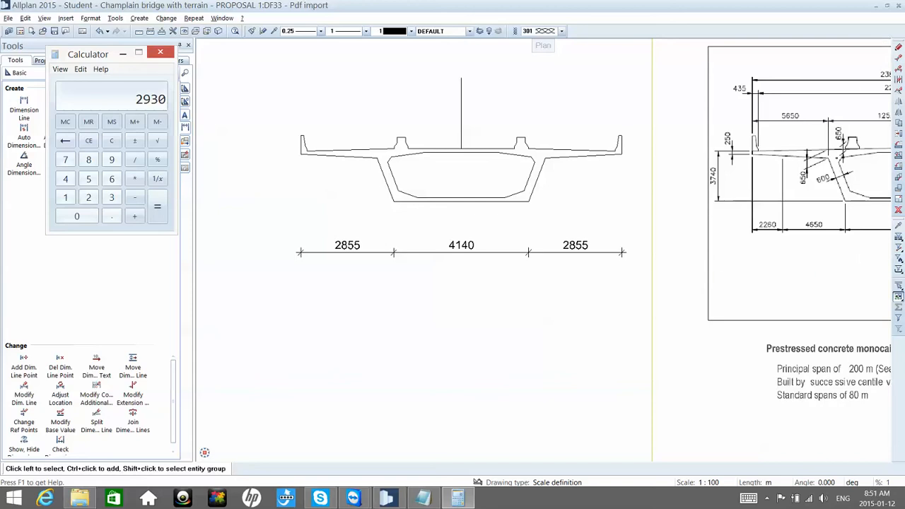
# Step: Start stretching the points of the section's left half and its dimension line, using the outer left slab corner as base point
pyautogui.click(898, 60)
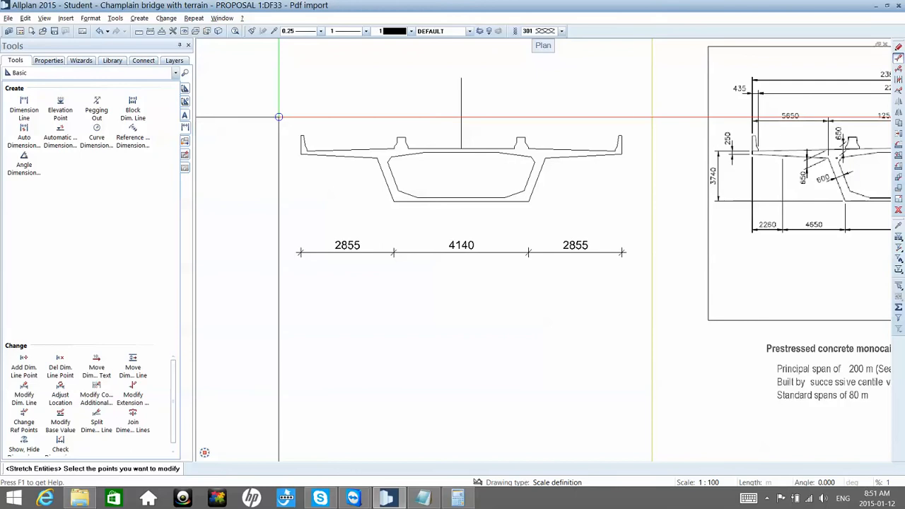
pyautogui.moveTo(263, 113); pyautogui.dragTo(450, 286)
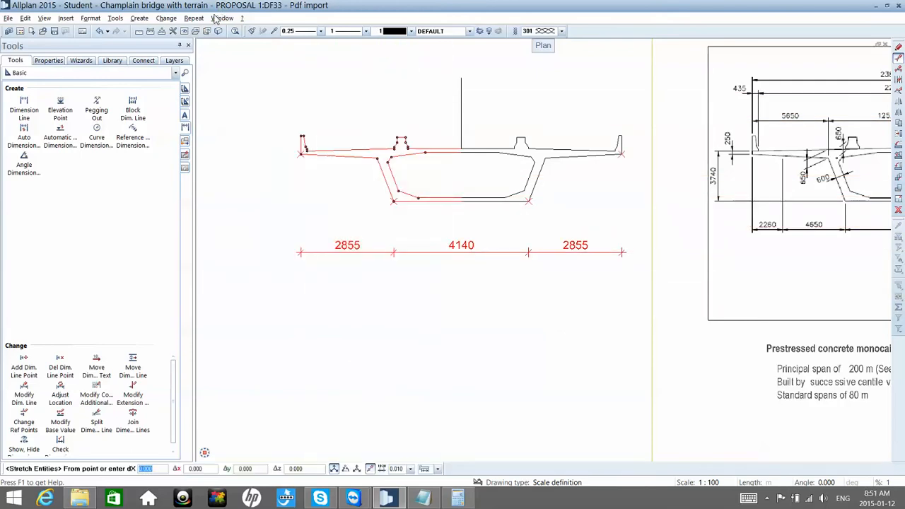
pyautogui.click(299, 152)
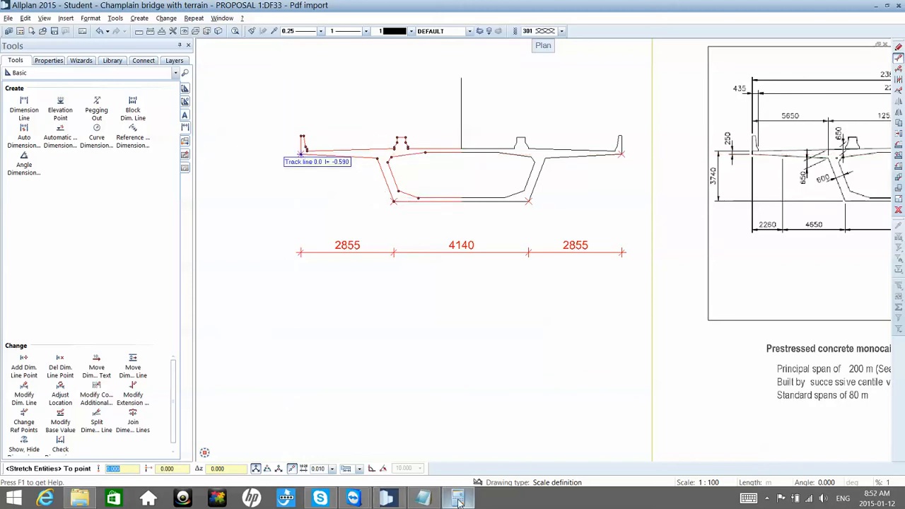
pyautogui.moveTo(458, 499)
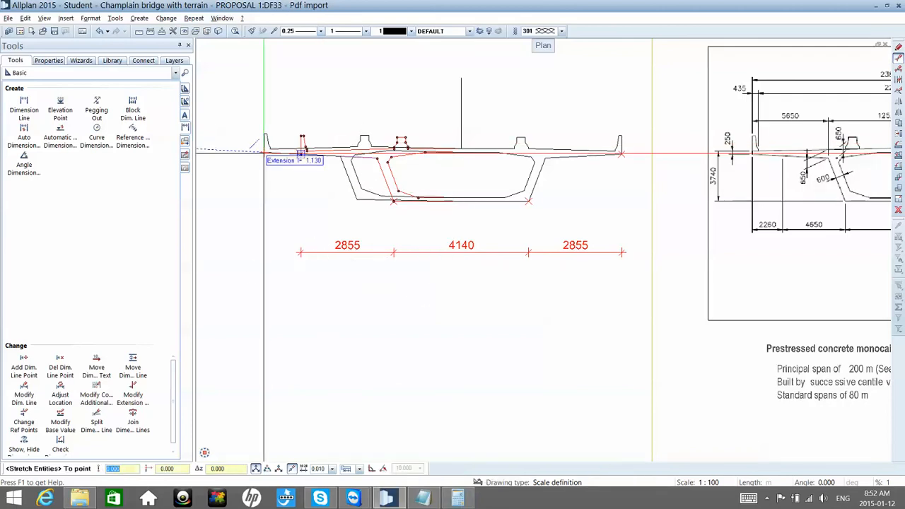
# Step: Try to stretch the selected left half horizontally to the left by 2930
pyautogui.write('230')
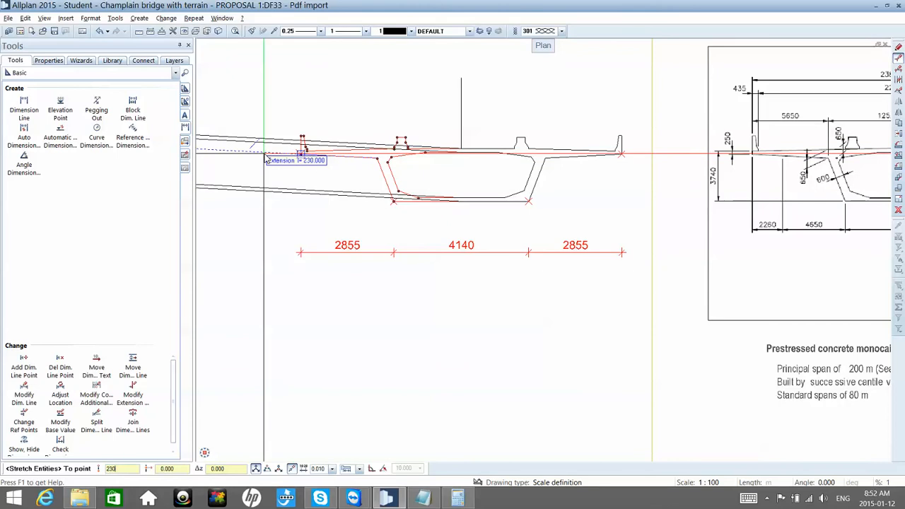
pyautogui.press('Return')
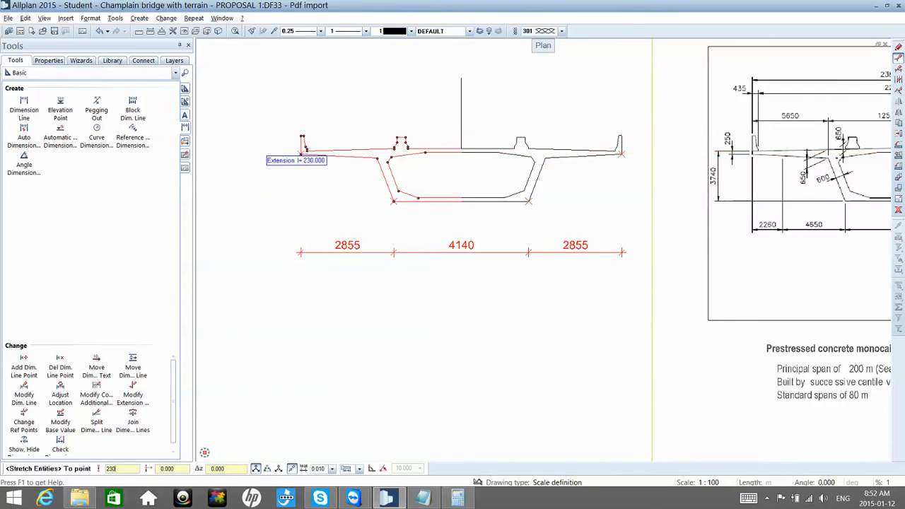
pyautogui.press('BackSpace')
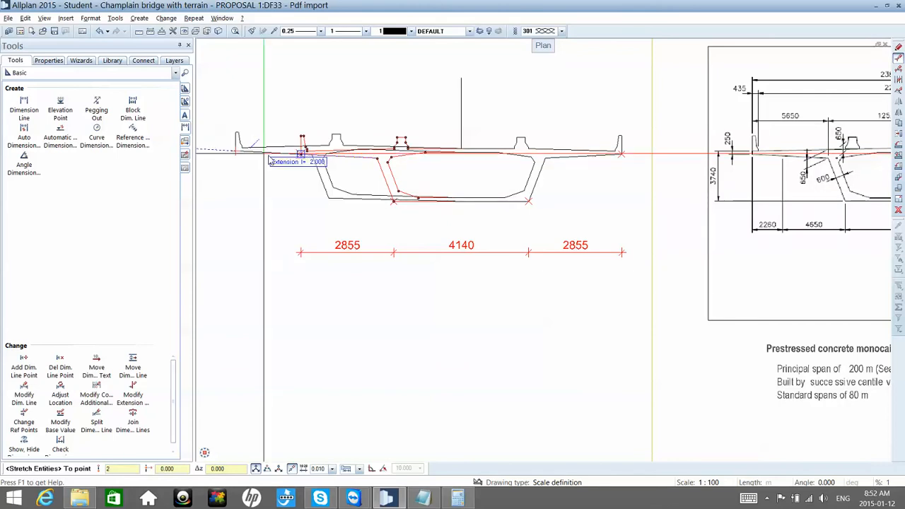
pyautogui.write('930')
pyautogui.press('Return')
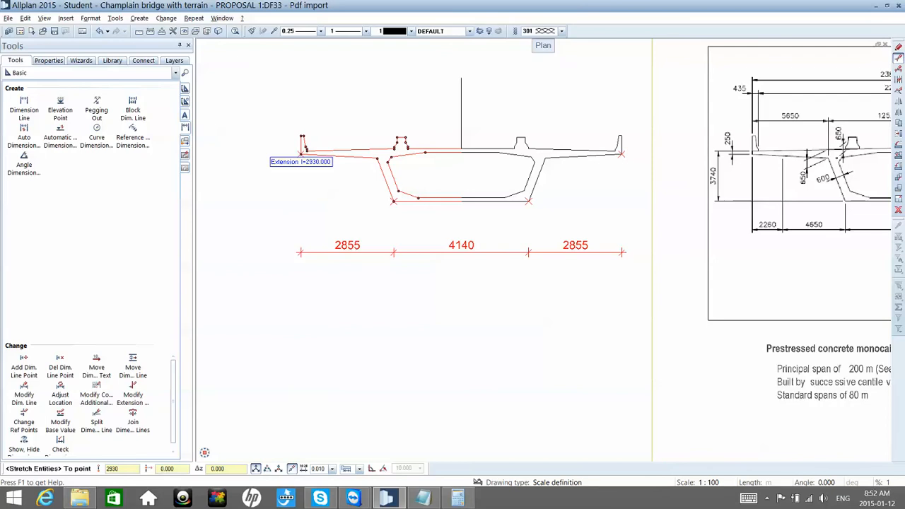
pyautogui.rightClick(268, 161)
pyautogui.scroll(3, 269, 161)
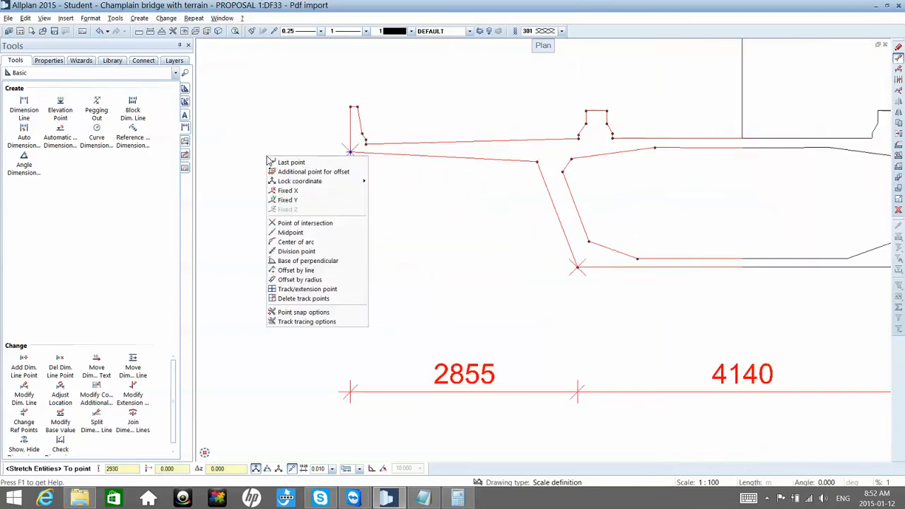
pyautogui.click(270, 162)
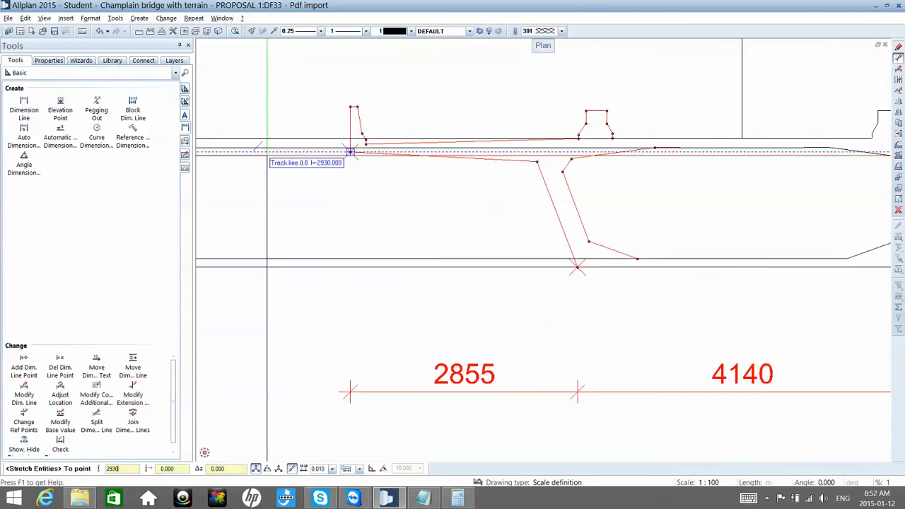
pyautogui.press('Return')
# Step: Undo the last stretch of the section's left half
pyautogui.scroll(-3, 544, 159)
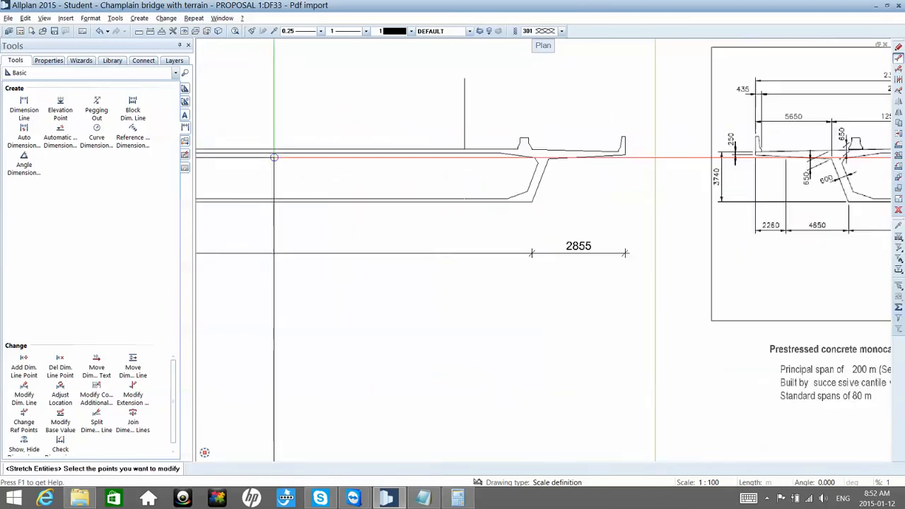
pyautogui.scroll(-1, 276, 159)
pyautogui.scroll(-5, 336, 166)
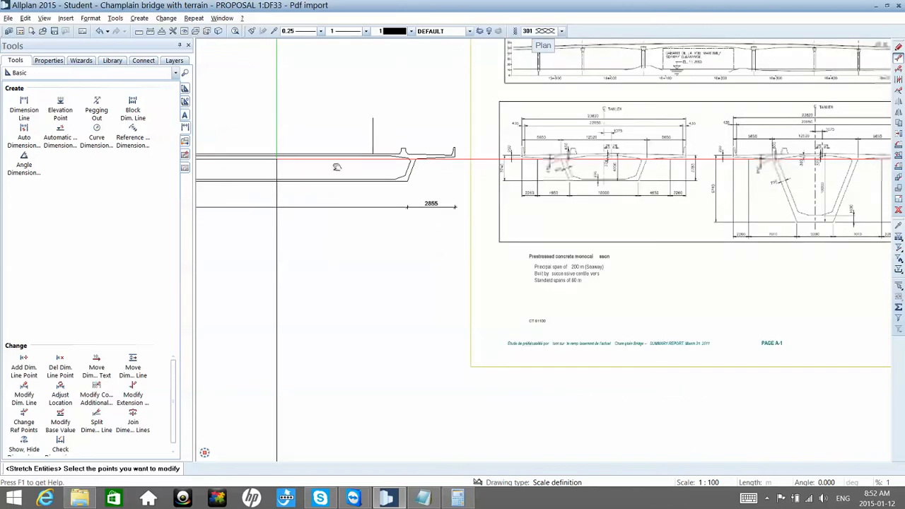
pyautogui.scroll(-3, 337, 167)
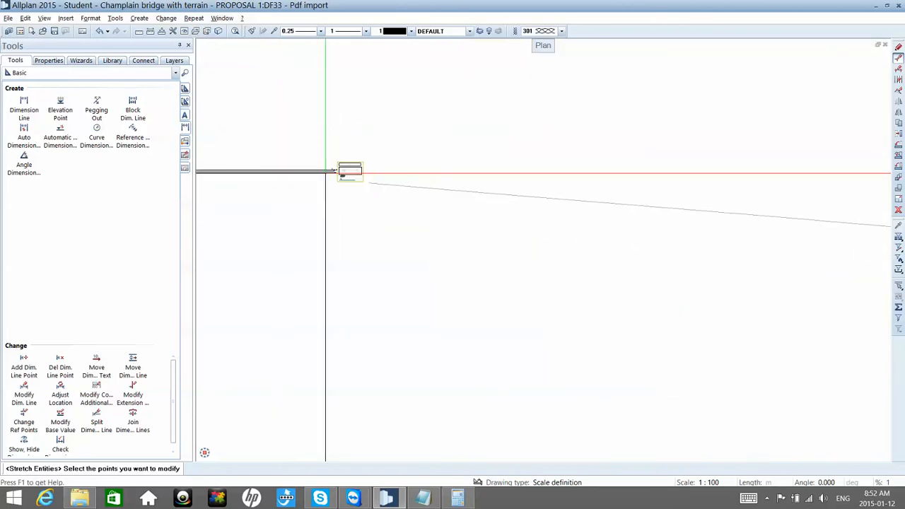
pyautogui.click(99, 33)
# Step: Try to stretch the section's left half horizontally to the left by 2.30, using its lower outer box corner as base point
pyautogui.scroll(4, 329, 171)
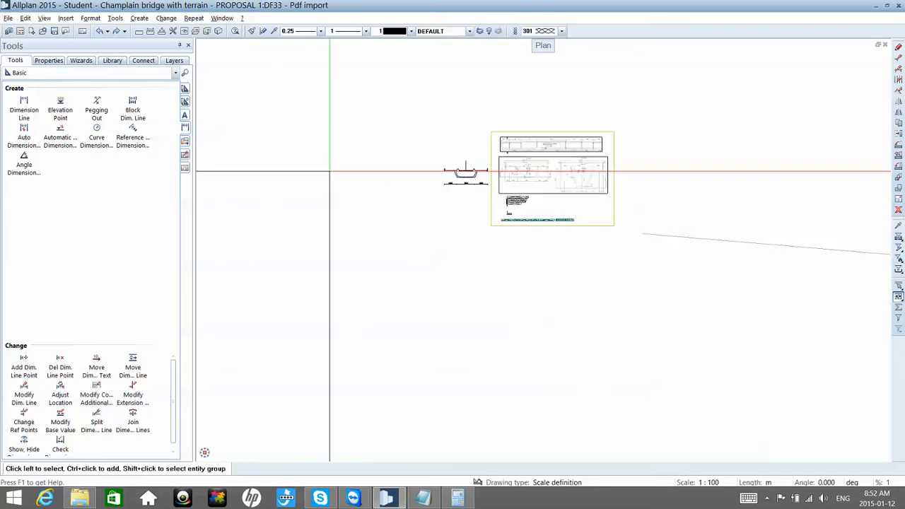
pyautogui.scroll(5, 469, 183)
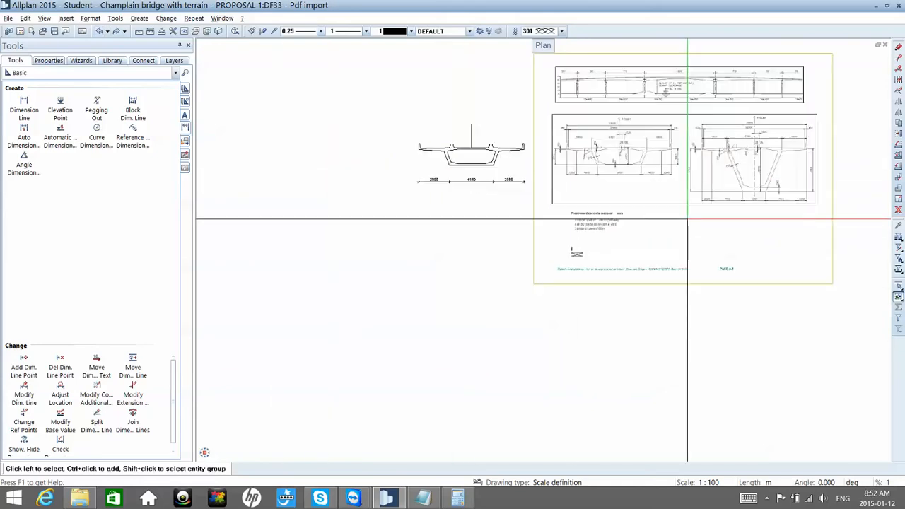
pyautogui.scroll(2, 687, 219)
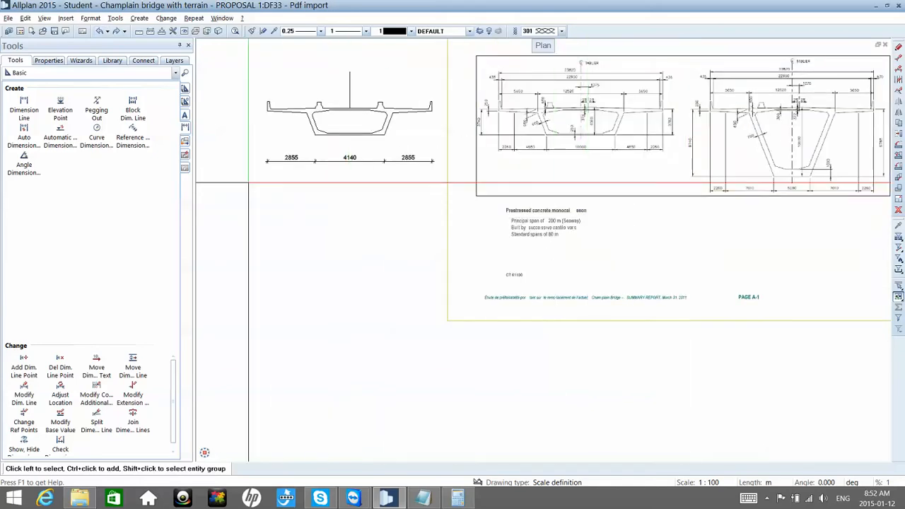
pyautogui.hotkey('shift', 's')
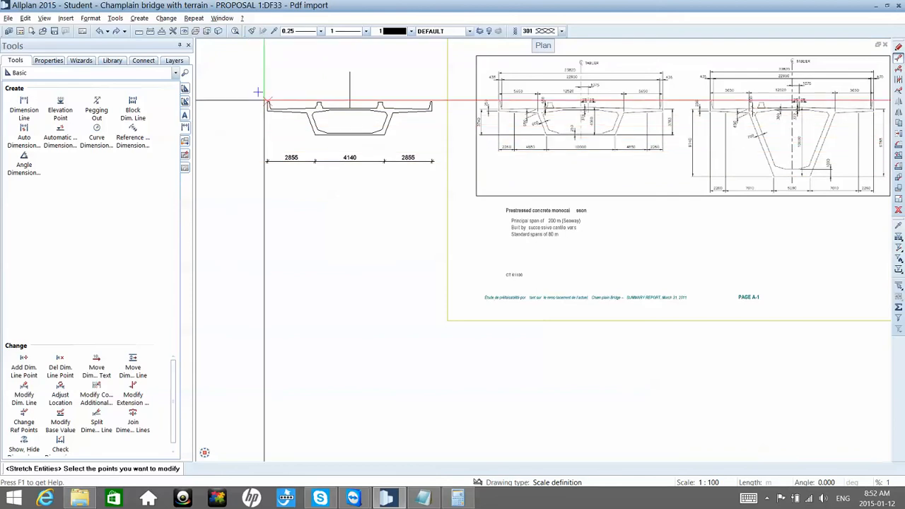
pyautogui.moveTo(250, 92); pyautogui.dragTo(342, 196)
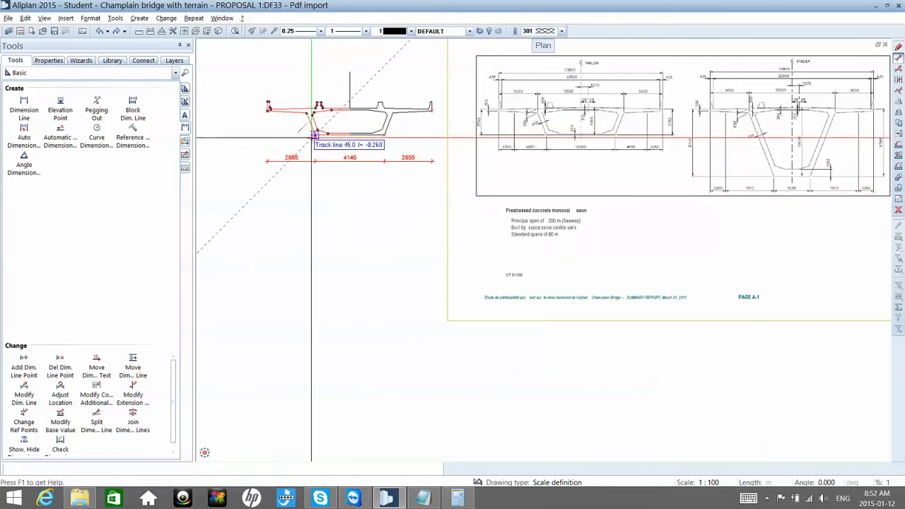
pyautogui.click(312, 135)
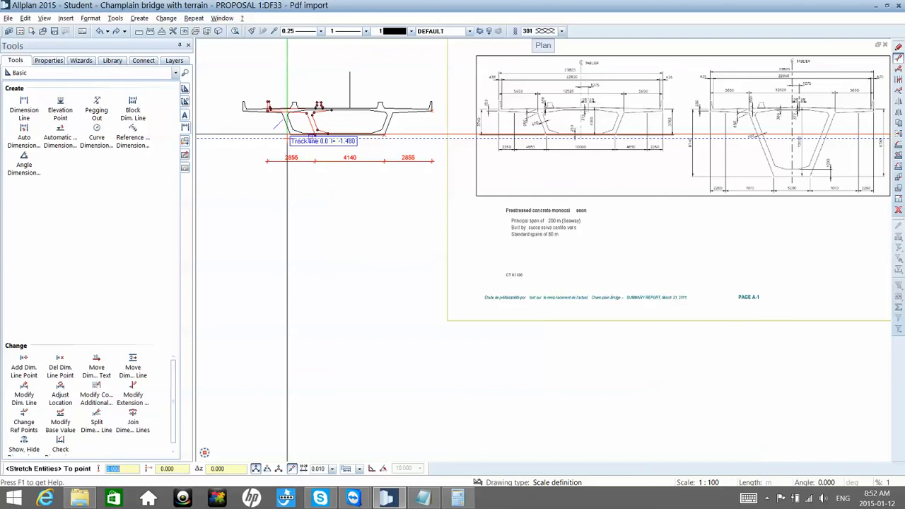
pyautogui.write('2930')
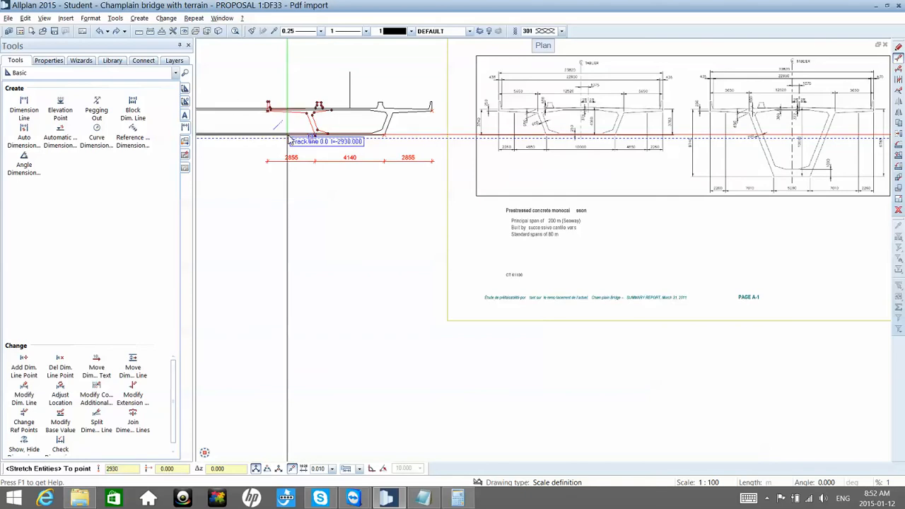
pyautogui.press('BackSpace')
pyautogui.press('BackSpace')
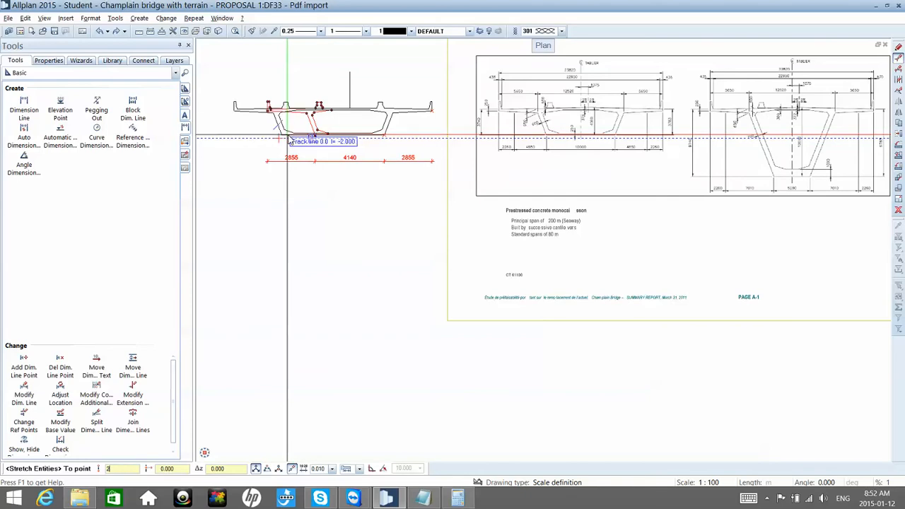
pyautogui.write('.30')
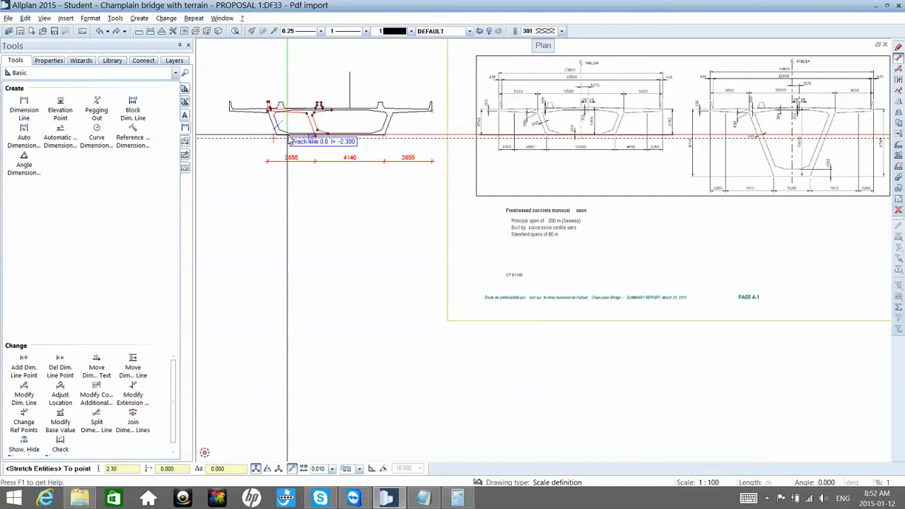
pyautogui.rightClick(290, 139)
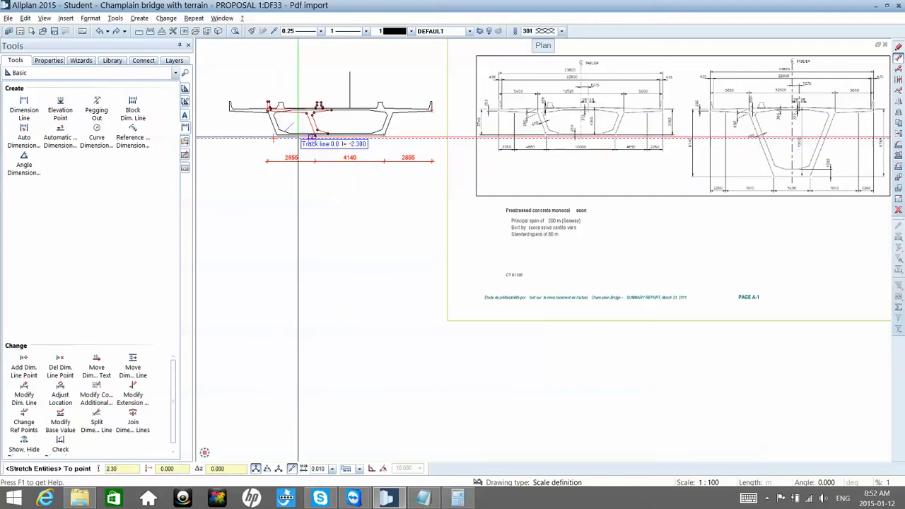
pyautogui.click(298, 139)
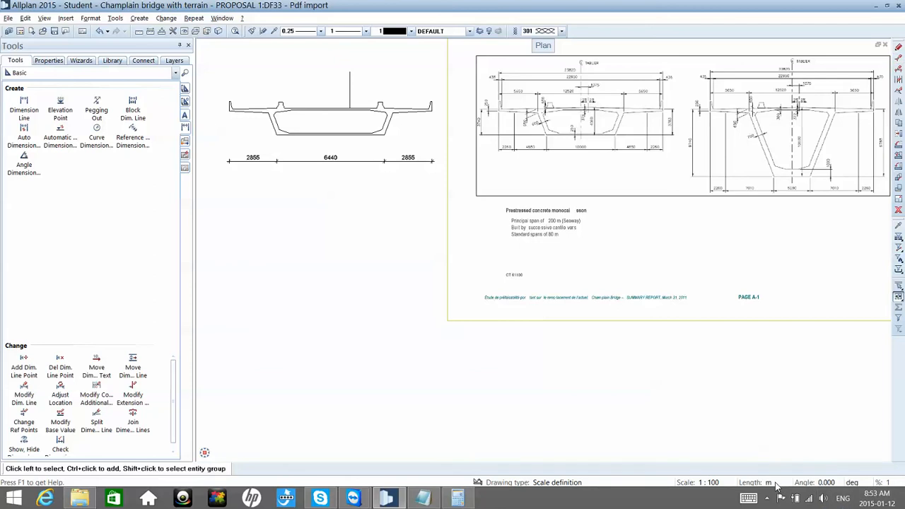
# Step: Set the length unit to mm and undo the last stretch of the section's left half
pyautogui.click(789, 400)
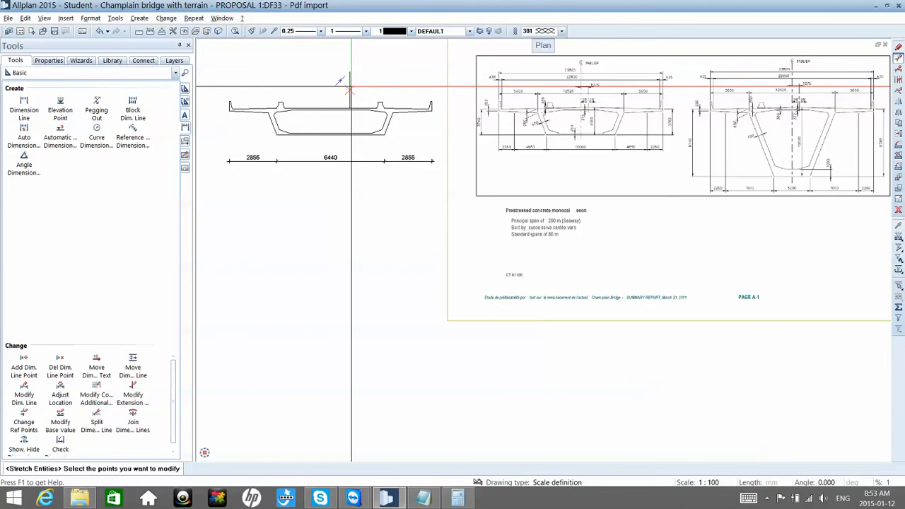
pyautogui.click(99, 33)
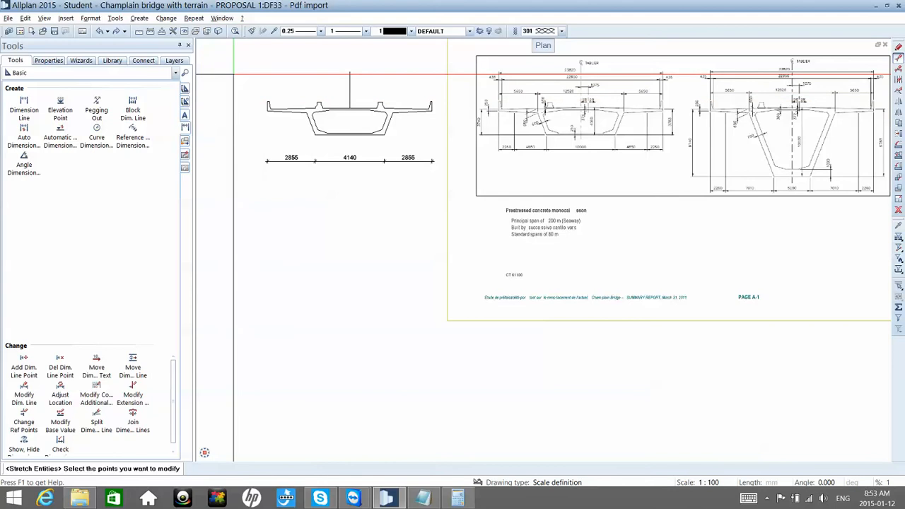
# Step: Stretch the section's left half and its dimension points 2930 mm to the left from the lower outer box corner
pyautogui.moveTo(233, 74); pyautogui.dragTo(338, 177)
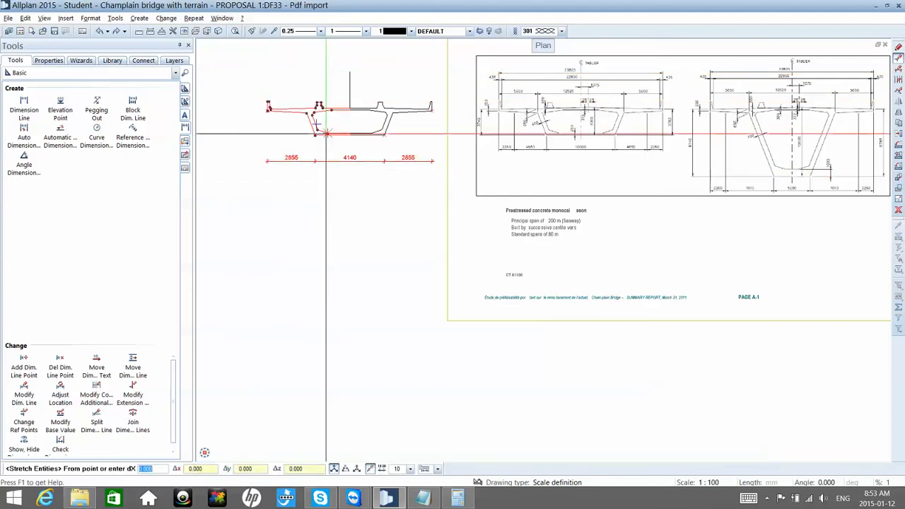
pyautogui.click(317, 135)
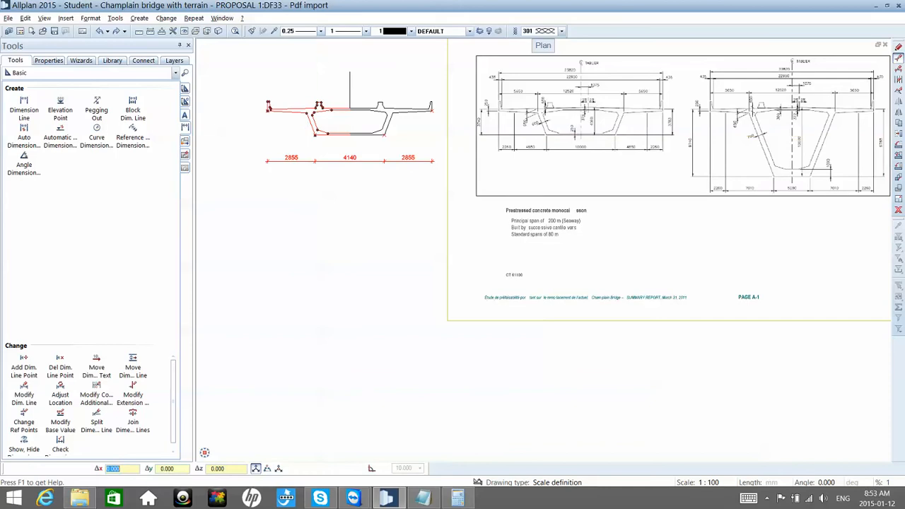
pyautogui.click(299, 135)
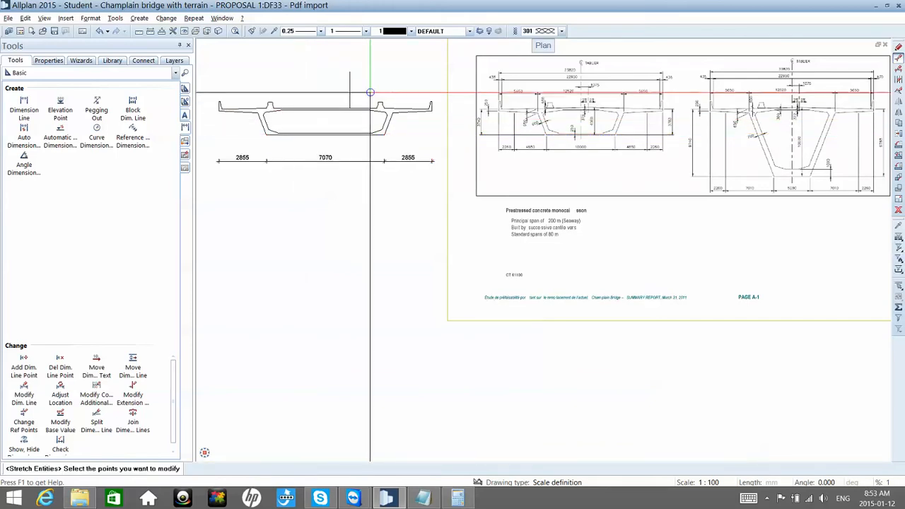
# Step: Stretch the section's right half and its dimension points 2930 mm to the right from the top of the outer parapet
pyautogui.moveTo(352, 87)
pyautogui.mouseDown()
pyautogui.moveTo(427, 196)
pyautogui.moveTo(432, 234)
pyautogui.mouseUp()
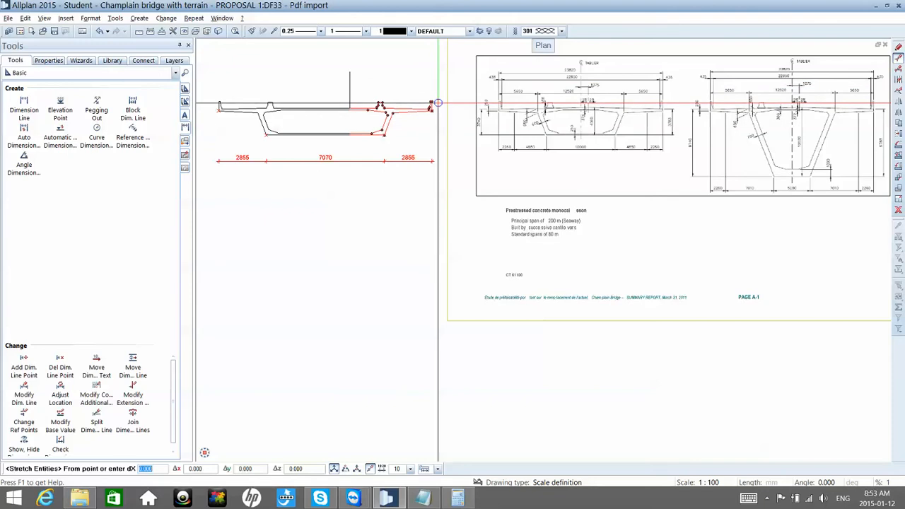
pyautogui.click(432, 101)
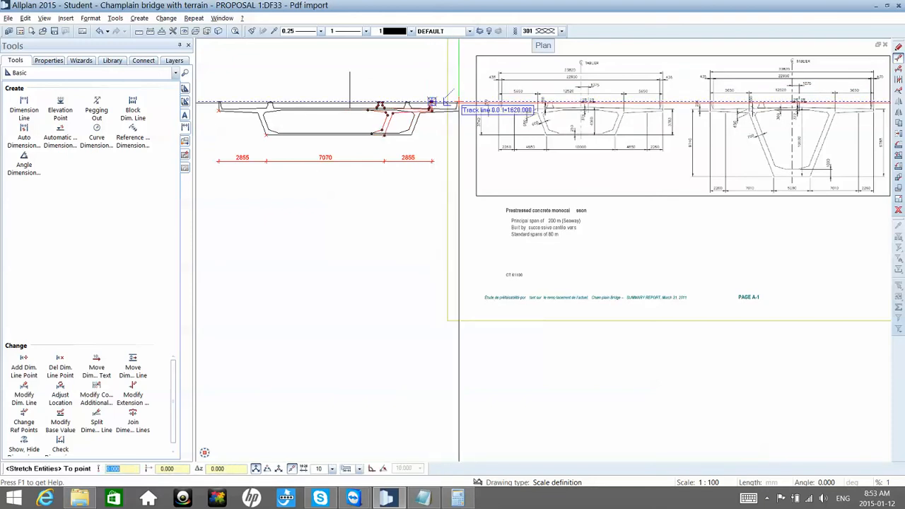
pyautogui.write('2')
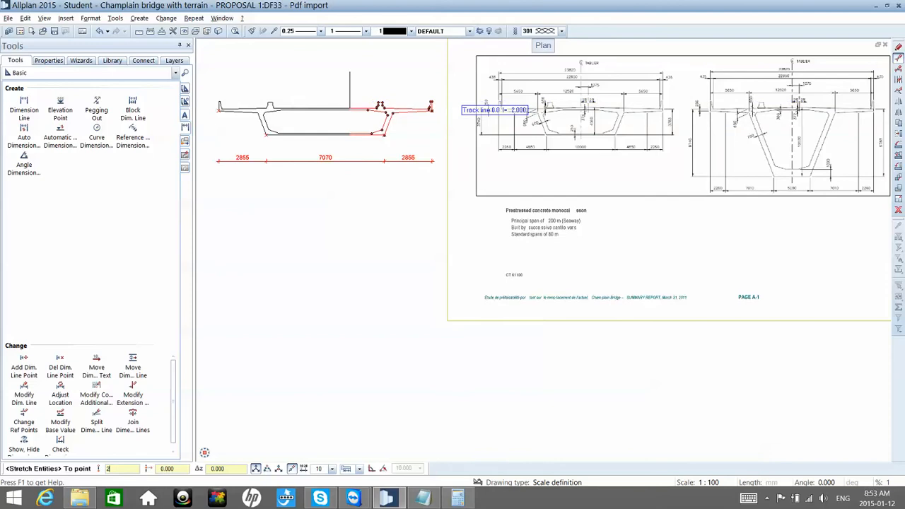
pyautogui.write('930')
pyautogui.press('Return')
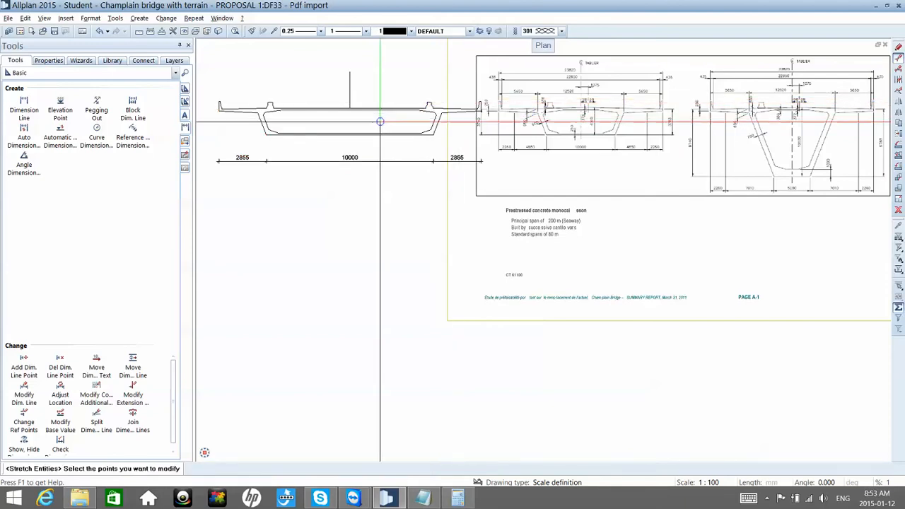
pyautogui.press('Escape')
# Step: Move the whole cross-section with its dimension line to the left, clear of the imported PDF sheet
pyautogui.scroll(-6, 381, 122)
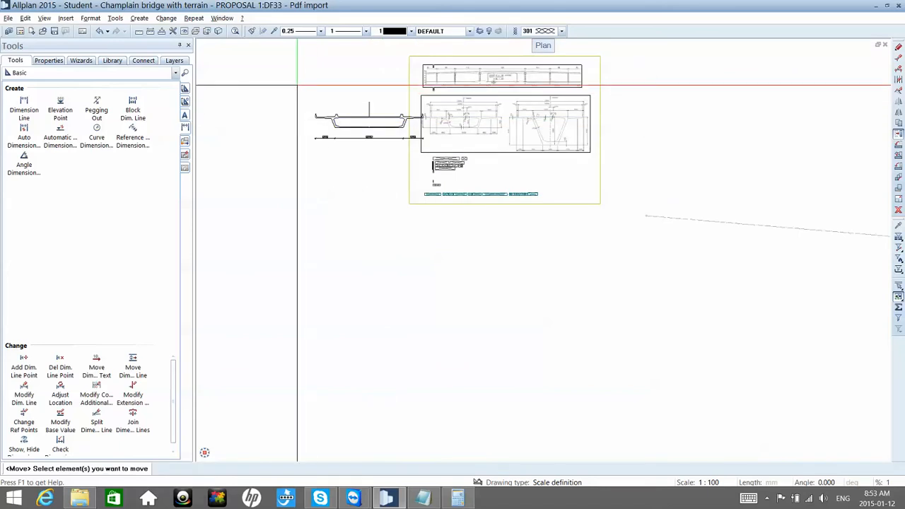
pyautogui.moveTo(298, 85); pyautogui.dragTo(427, 143)
pyautogui.click(427, 143)
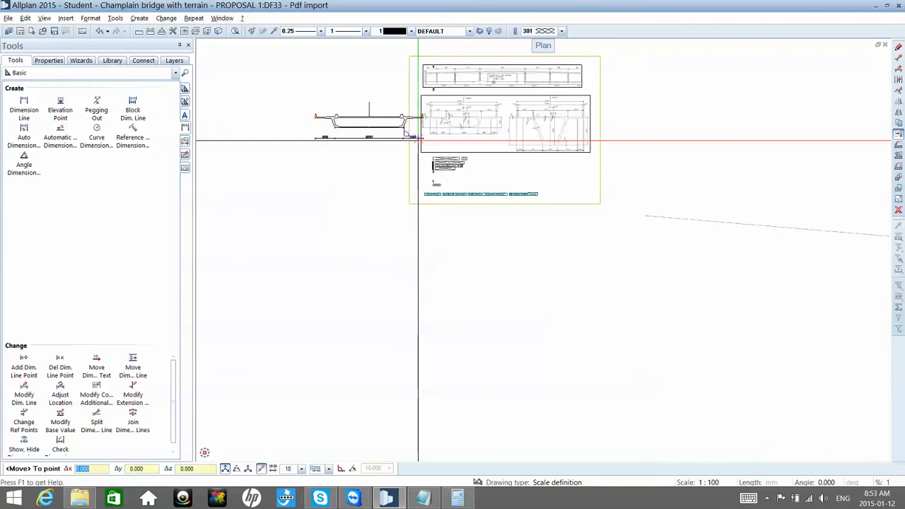
pyautogui.click(388, 142)
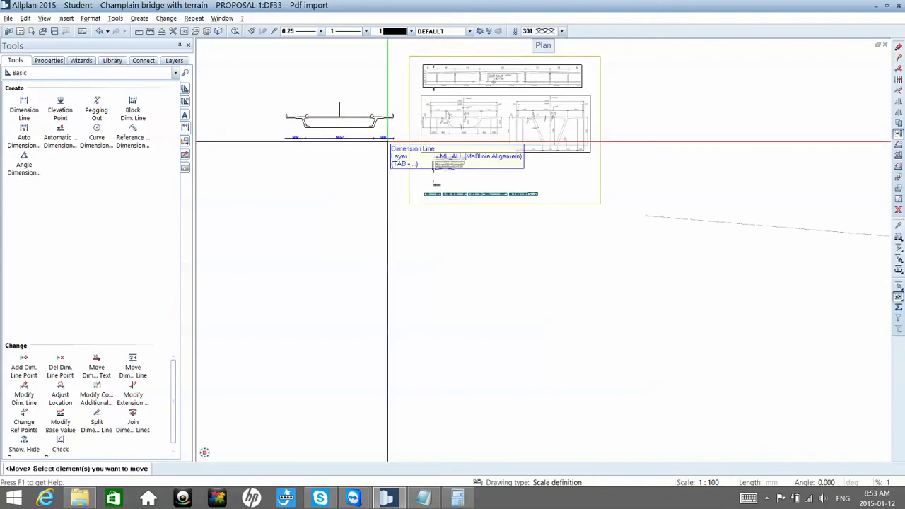
pyautogui.press('Escape')
# Step: Start a vertical dimension line beside the section's right end, with the lower right box corner as first point
pyautogui.scroll(1, 397, 118)
pyautogui.scroll(2, 396, 119)
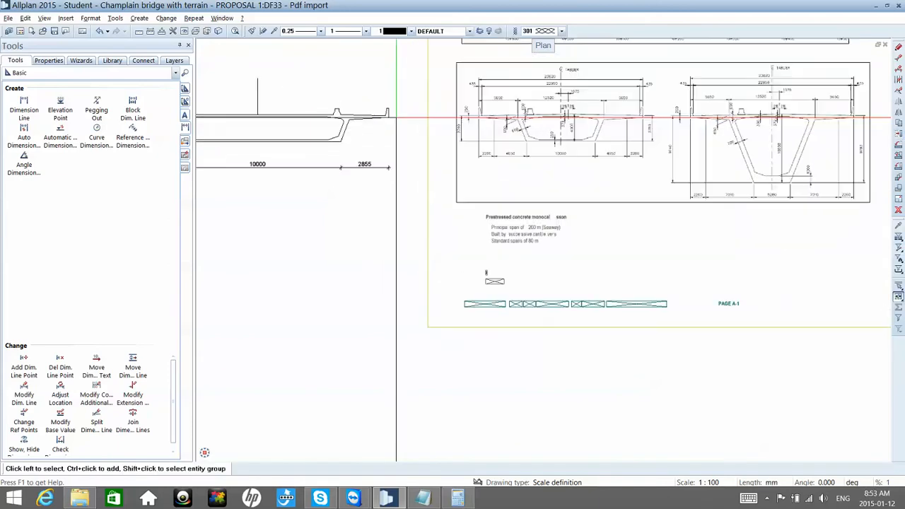
pyautogui.scroll(2, 396, 118)
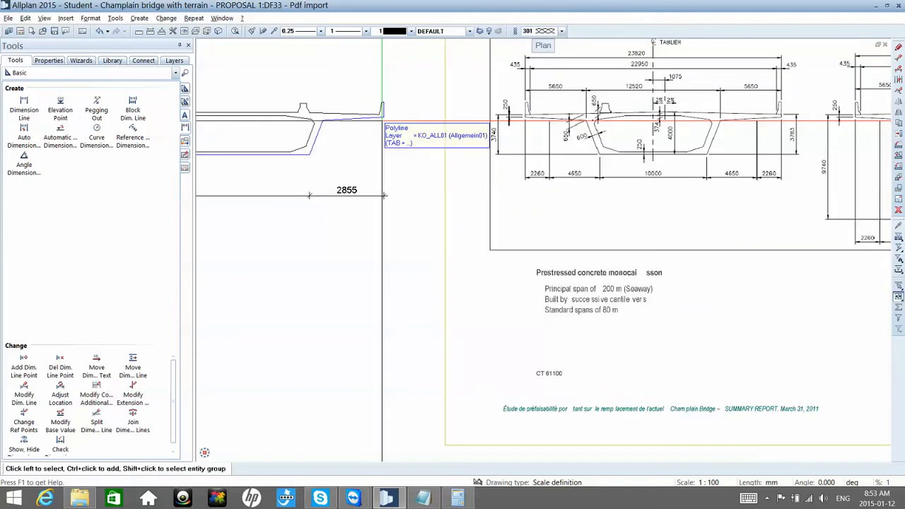
pyautogui.click(24, 111)
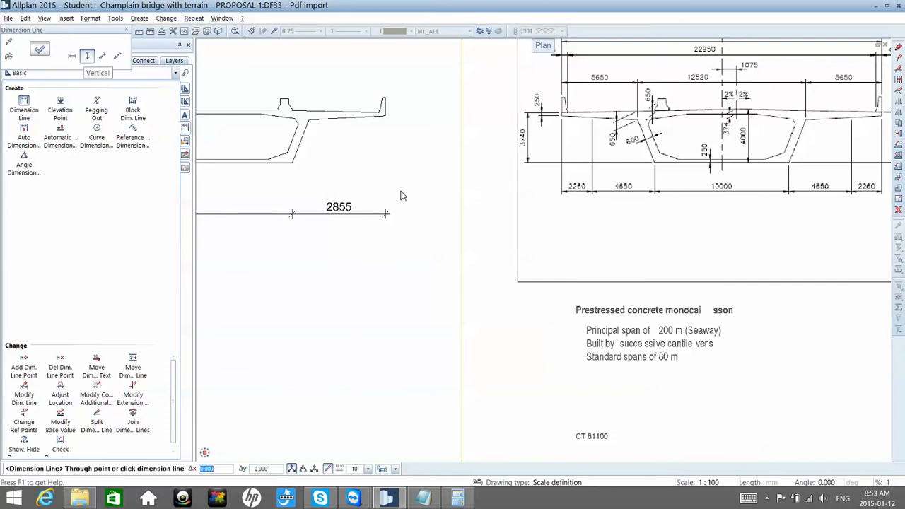
pyautogui.click(393, 162)
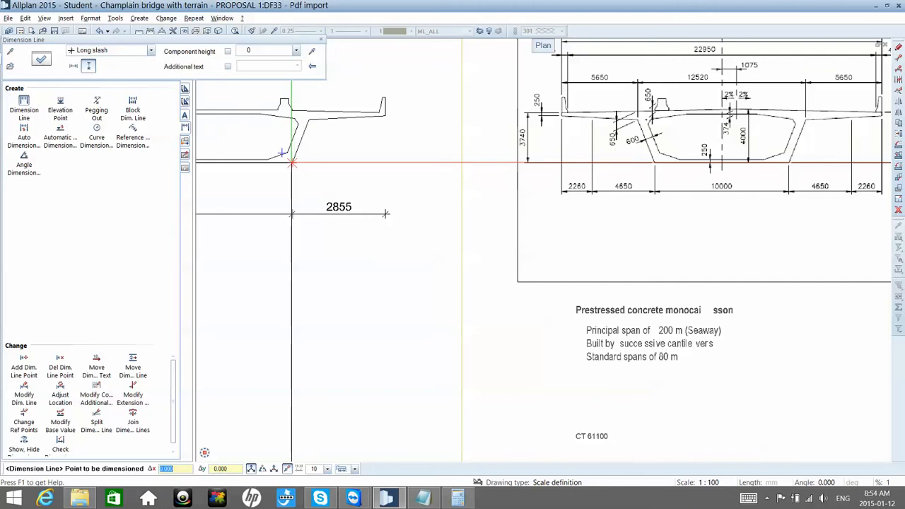
pyautogui.click(292, 162)
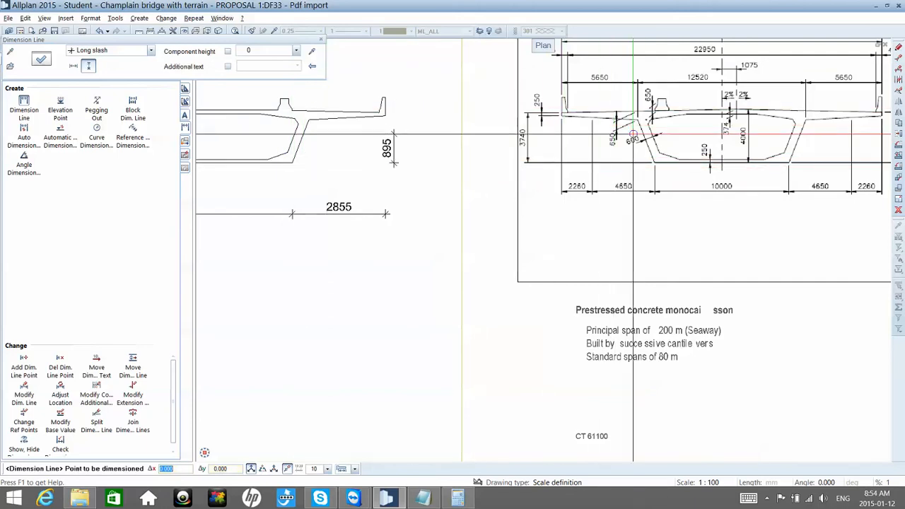
# Step: Finish the vertical dimension line by picking the deck's top edge at the right parapet as its second point
pyautogui.scroll(-2, 636, 134)
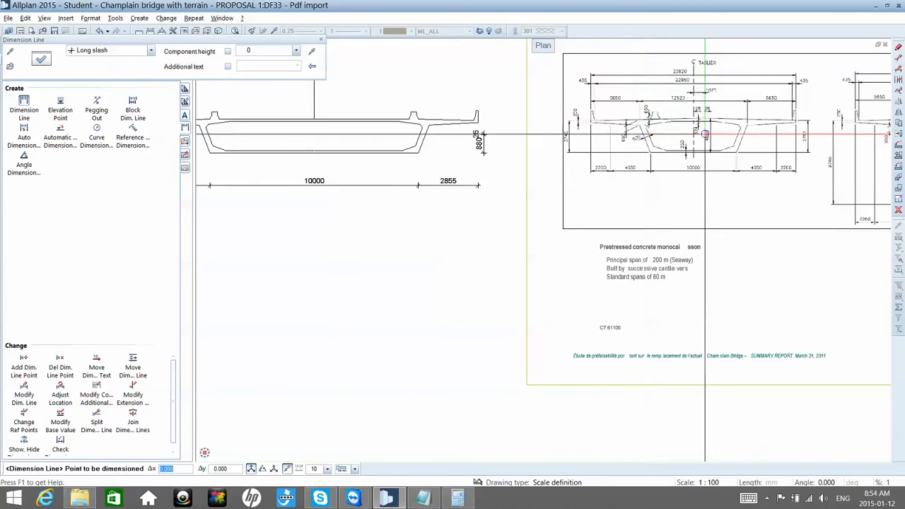
pyautogui.scroll(3, 705, 135)
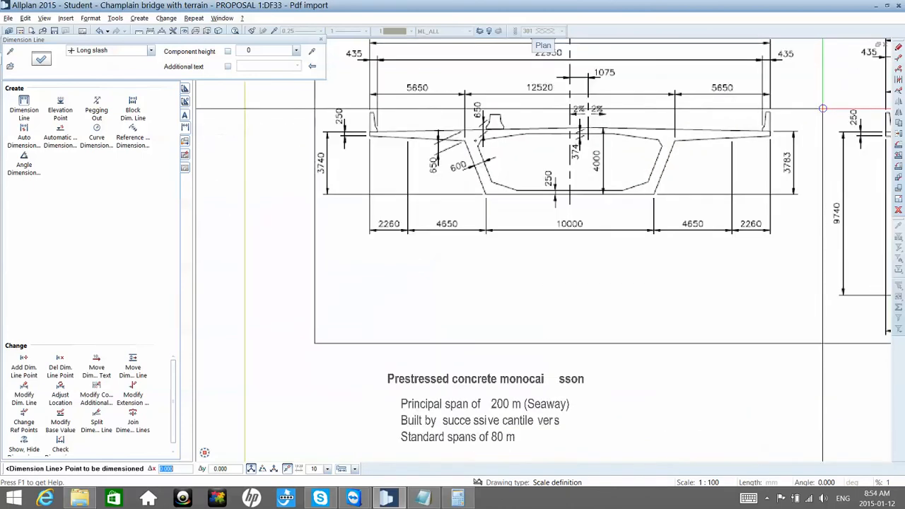
pyautogui.scroll(3, 822, 109)
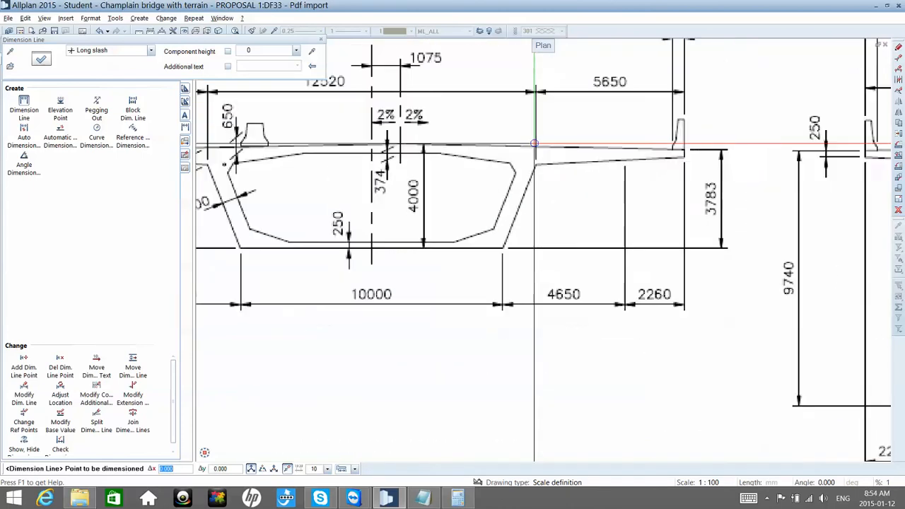
pyautogui.scroll(-4, 535, 144)
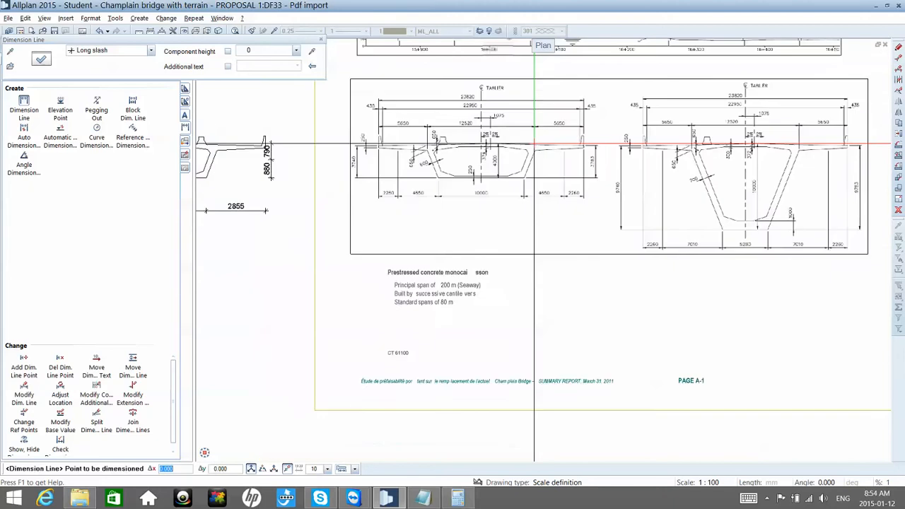
pyautogui.scroll(-2, 534, 143)
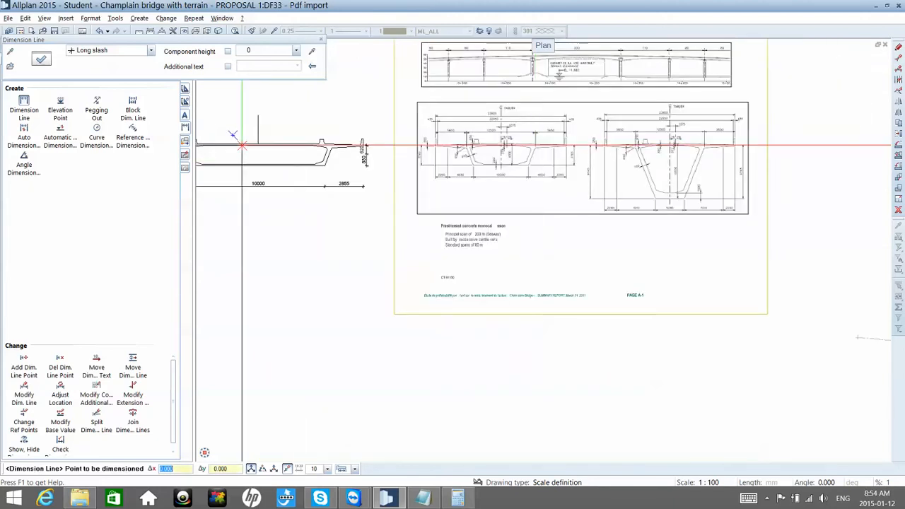
pyautogui.scroll(1, 251, 144)
pyautogui.scroll(2, 251, 145)
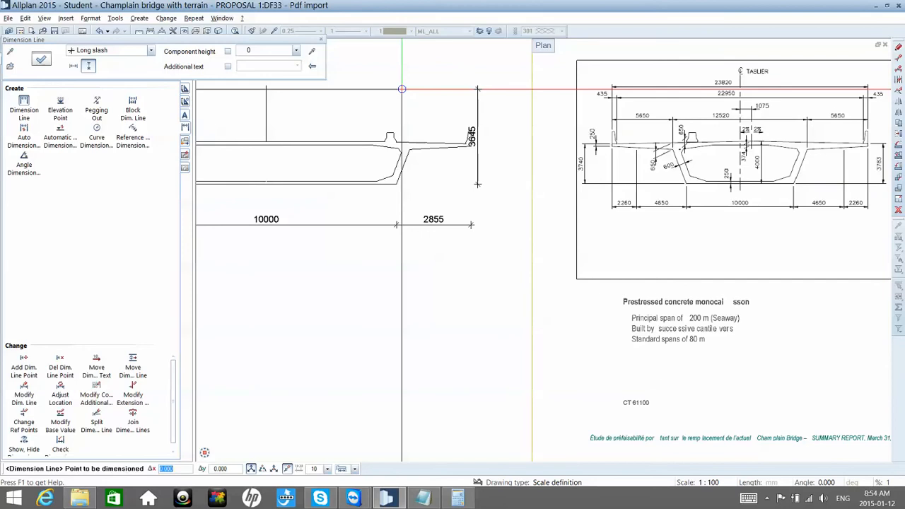
pyautogui.scroll(3, 507, 159)
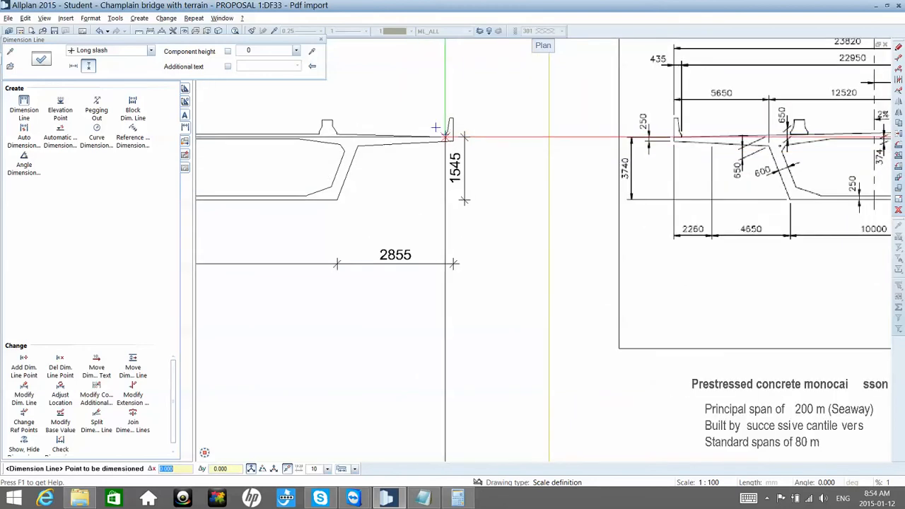
pyautogui.press('Escape')
pyautogui.press('Escape')
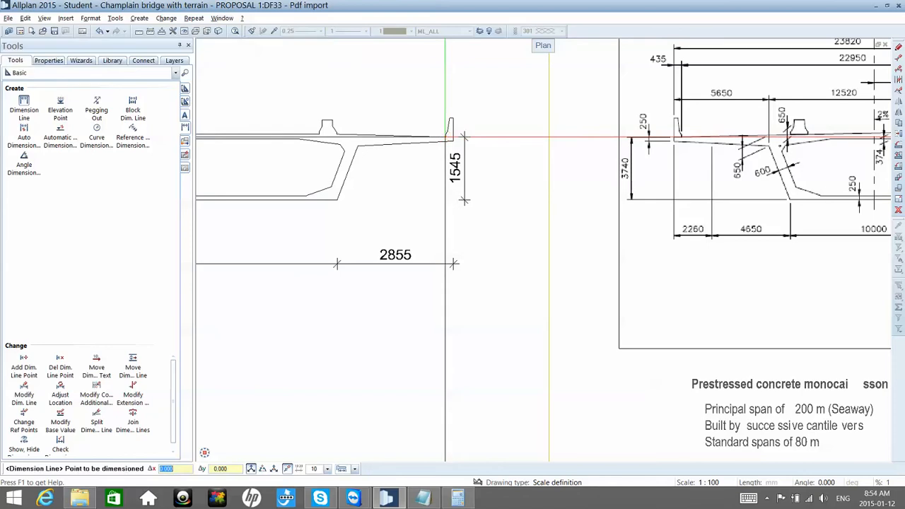
# Step: Work out the missing section height, 3783 minus 1545, in the calculator and copy the result 2238
pyautogui.scroll(-1, 445, 136)
pyautogui.scroll(-4, 445, 136)
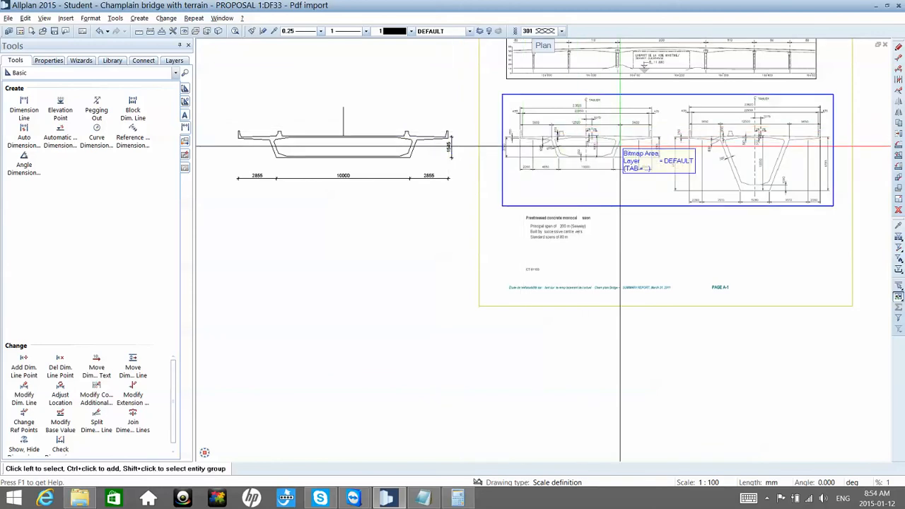
pyautogui.scroll(2, 598, 144)
pyautogui.scroll(3, 619, 146)
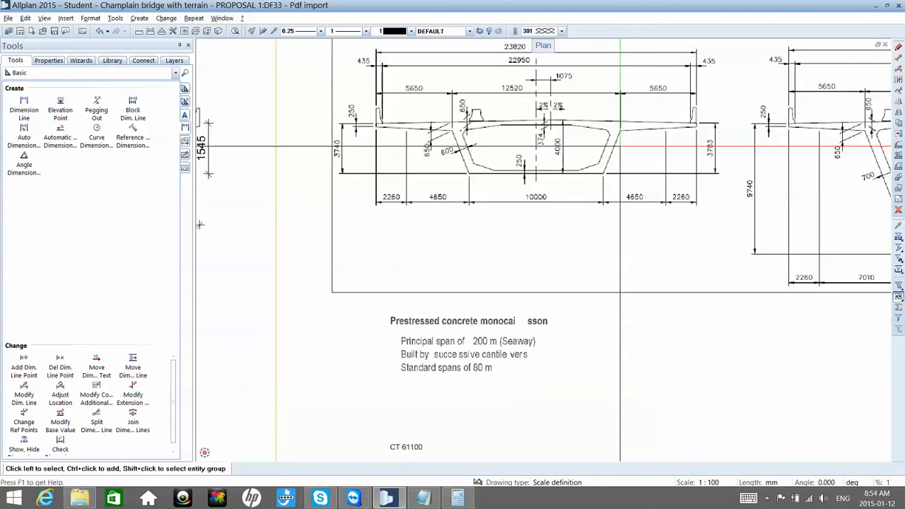
pyautogui.scroll(-1, 573, 180)
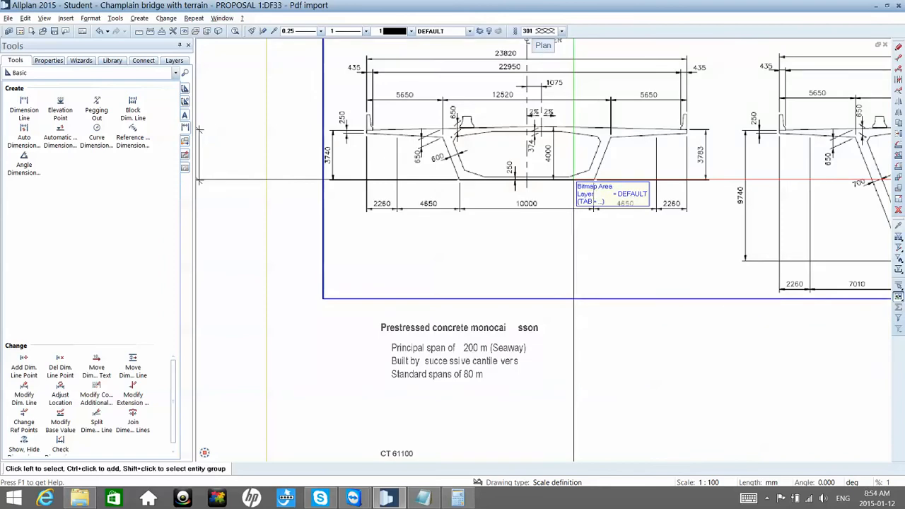
pyautogui.scroll(-1, 573, 180)
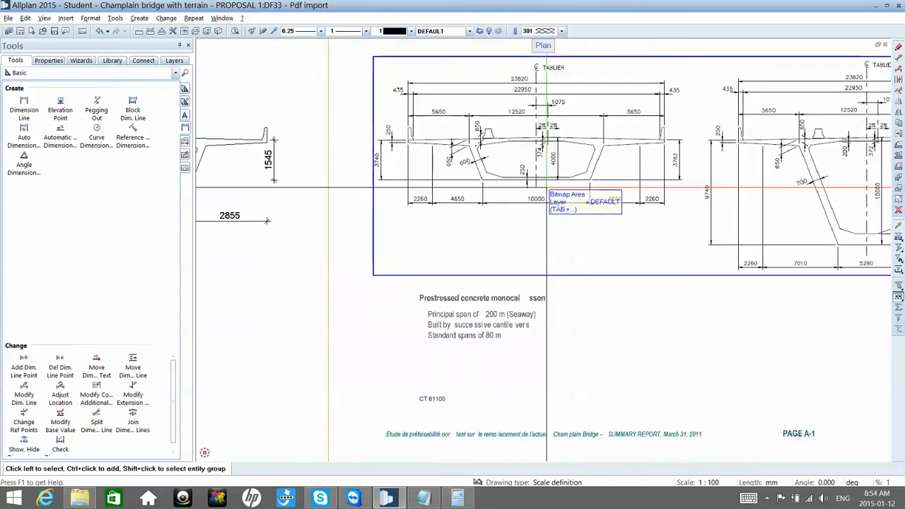
pyautogui.click(457, 498)
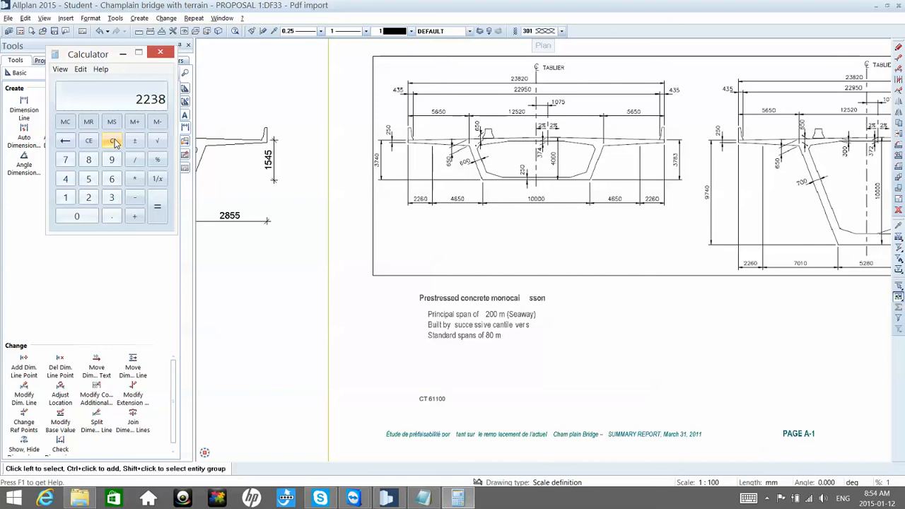
pyautogui.click(80, 69)
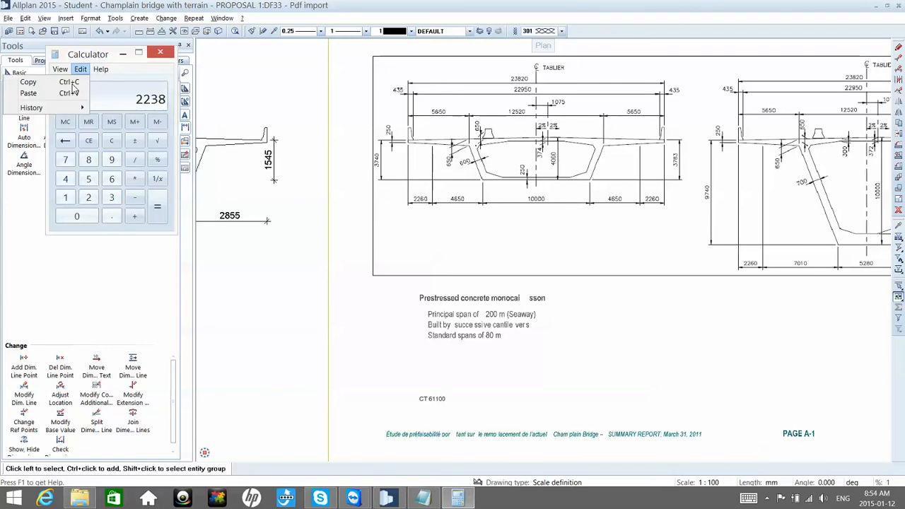
pyautogui.click(71, 83)
pyautogui.click(210, 12)
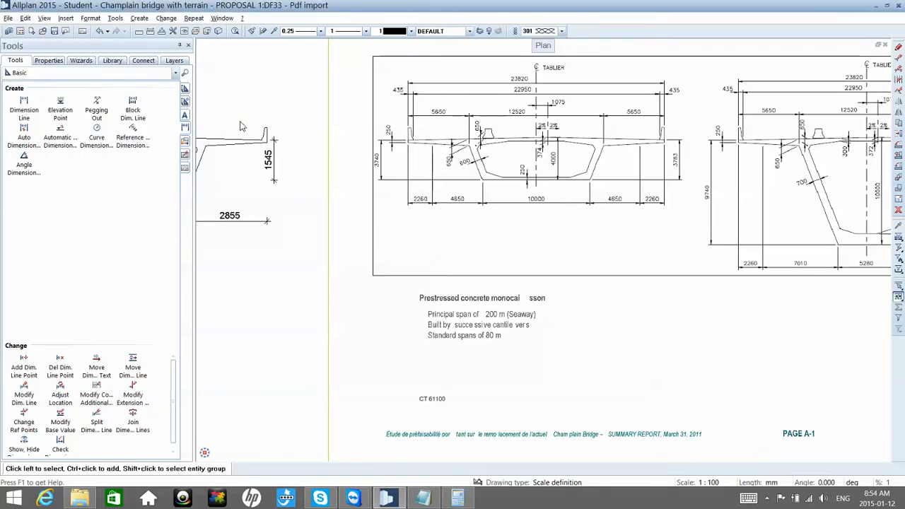
# Step: Stretch the section's deck, parapets and upper dimension point 2238 mm straight up, keeping the box bottom in place
pyautogui.scroll(-5, 273, 145)
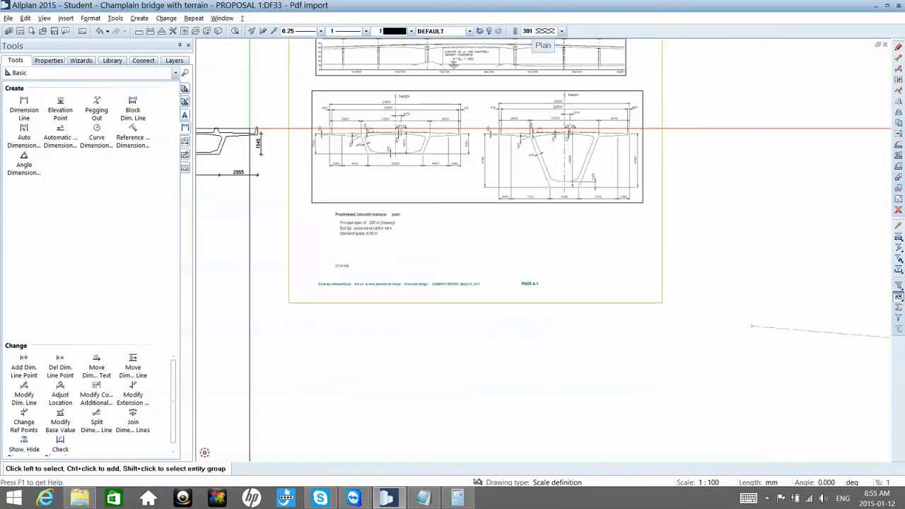
pyautogui.moveTo(280, 152); pyautogui.dragTo(332, 160, button='middle')
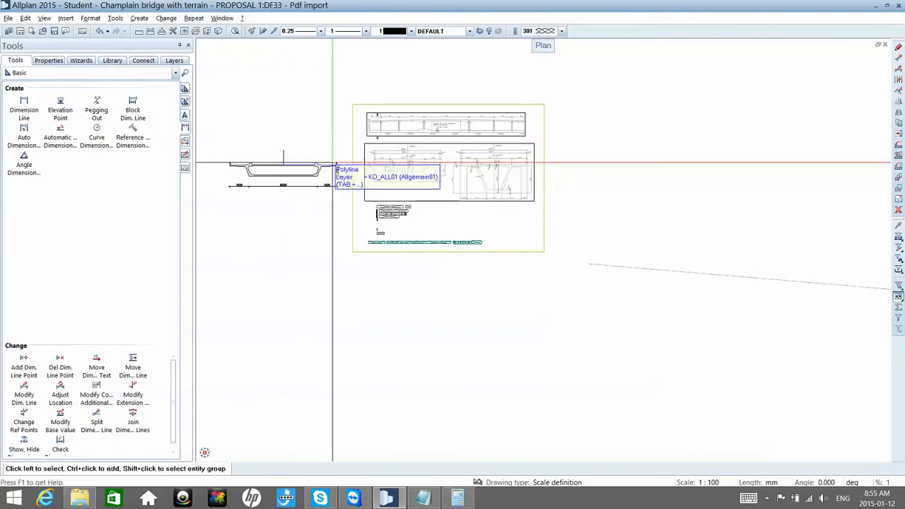
pyautogui.click(898, 58)
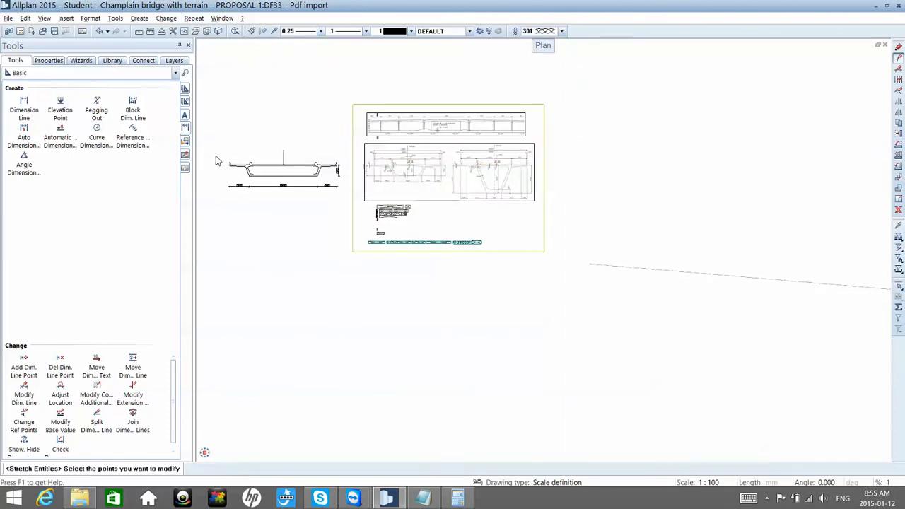
pyautogui.moveTo(216, 155); pyautogui.dragTo(343, 169)
pyautogui.scroll(2, 364, 173)
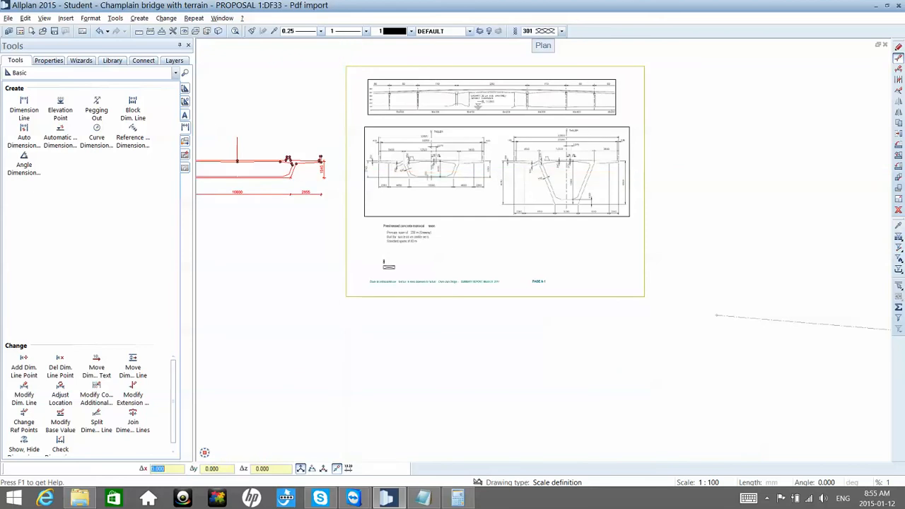
pyautogui.click(320, 158)
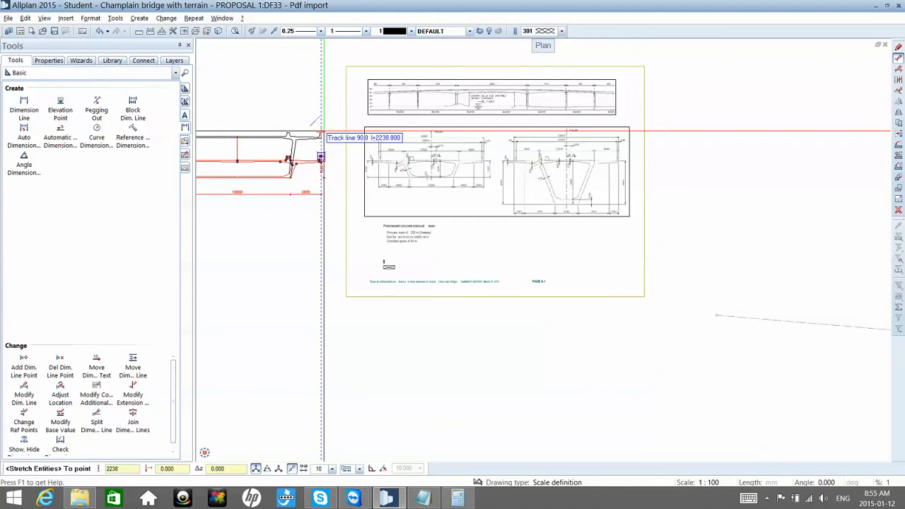
pyautogui.click(321, 157)
pyautogui.scroll(-3, 324, 132)
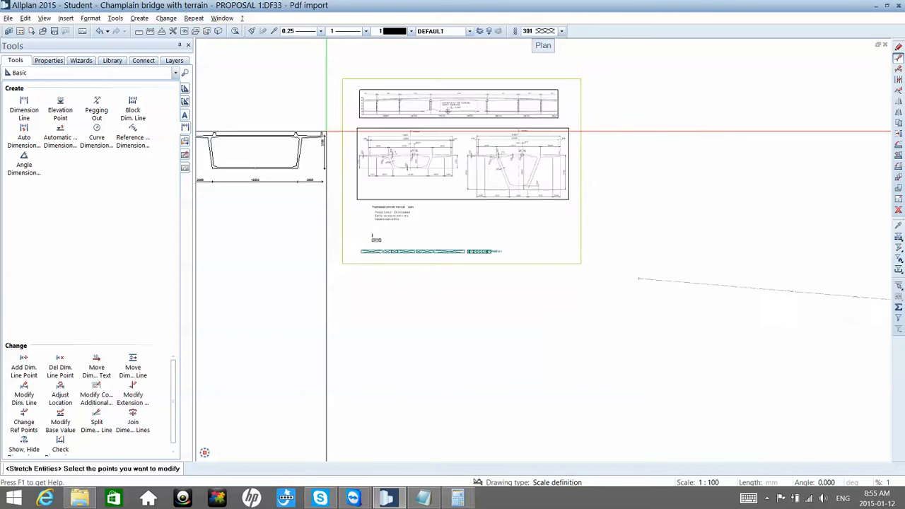
pyautogui.scroll(1, 271, 165)
pyautogui.scroll(2, 271, 166)
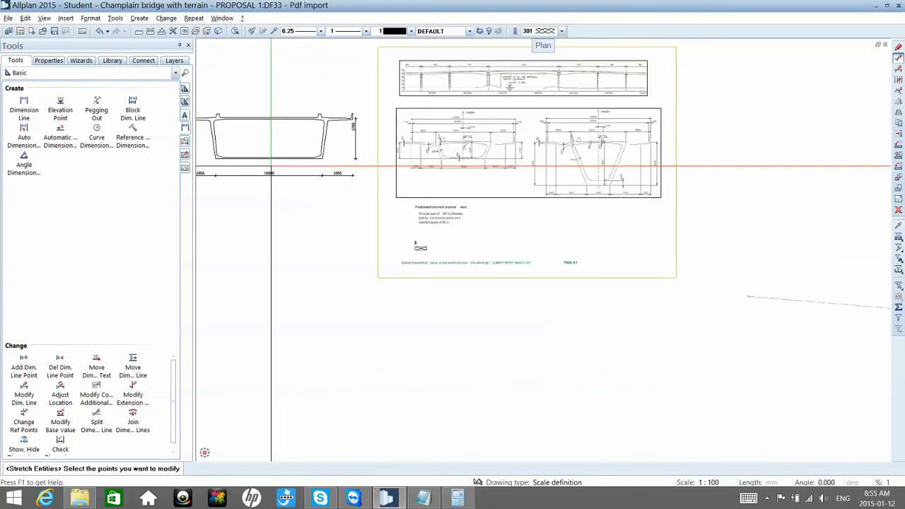
pyautogui.scroll(4, 271, 166)
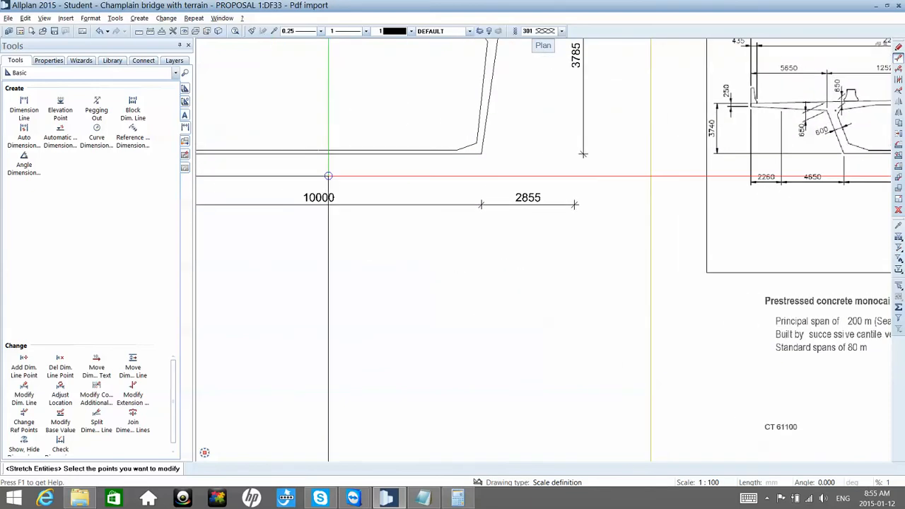
pyautogui.scroll(-5, 328, 177)
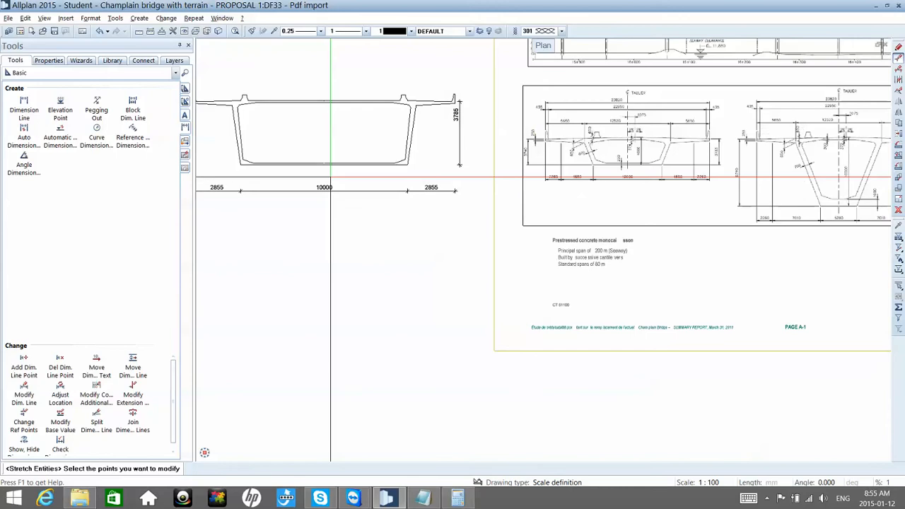
pyautogui.moveTo(331, 176); pyautogui.dragTo(351, 174, button='middle')
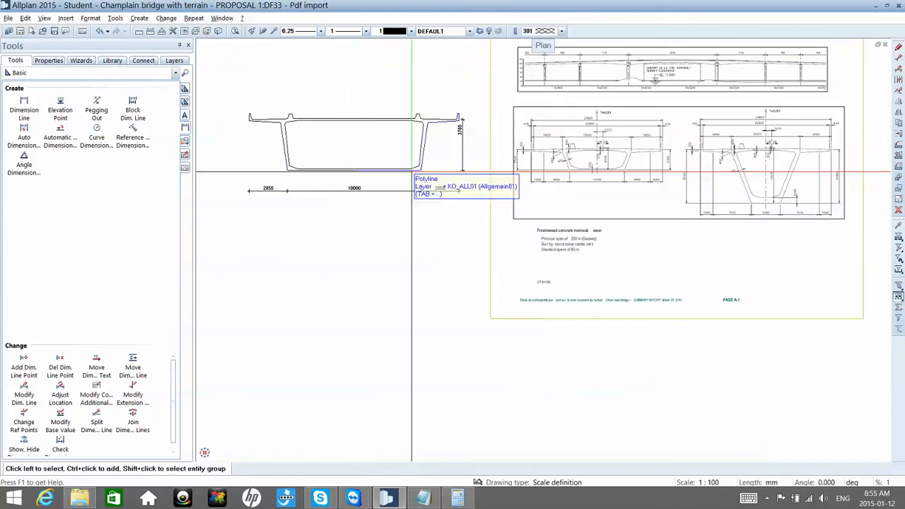
pyautogui.click(898, 123)
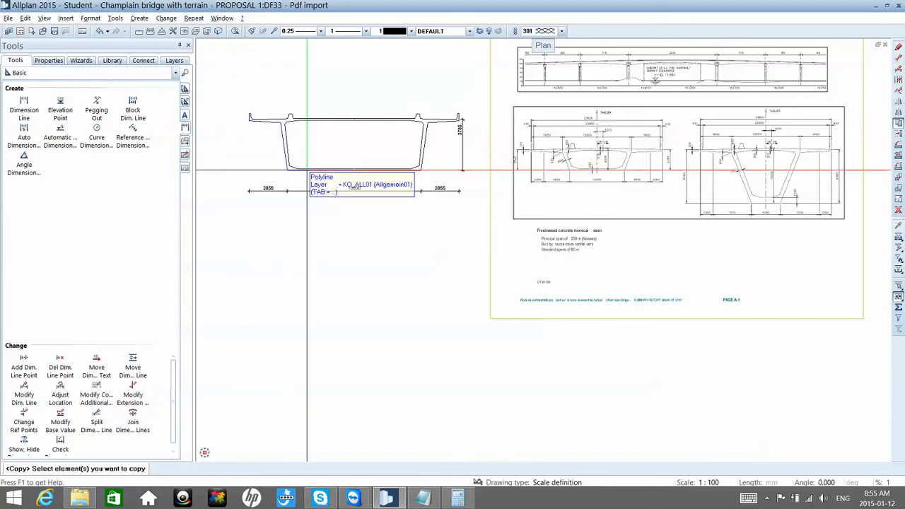
pyautogui.moveTo(338, 173); pyautogui.dragTo(329, 86)
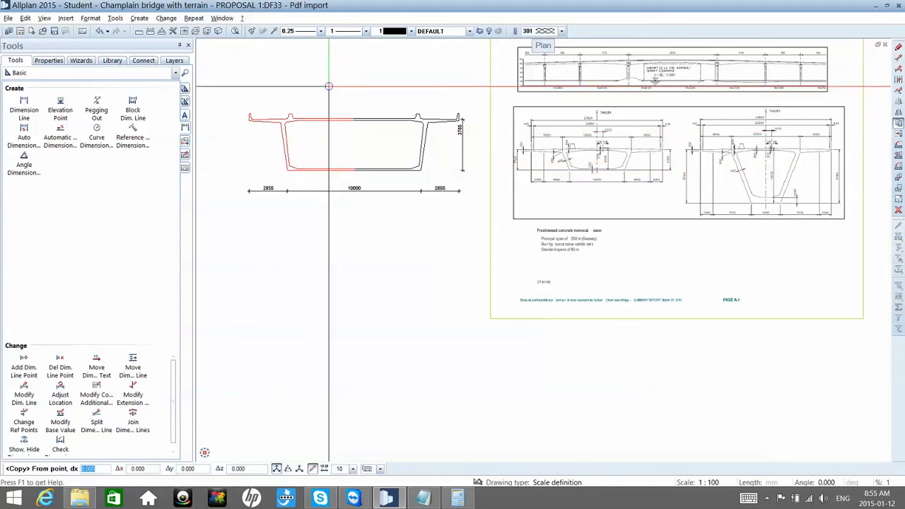
pyautogui.press('Escape')
# Step: Try to copy both halves of the section without the dimension lines to the space below, and undo the copy
pyautogui.hotkey('ctrl', 'c')
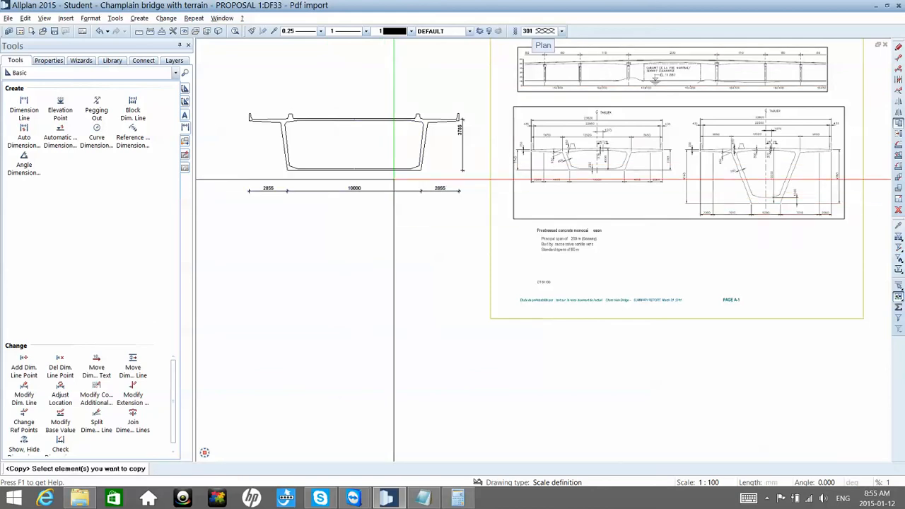
pyautogui.moveTo(394, 179); pyautogui.dragTo(329, 86)
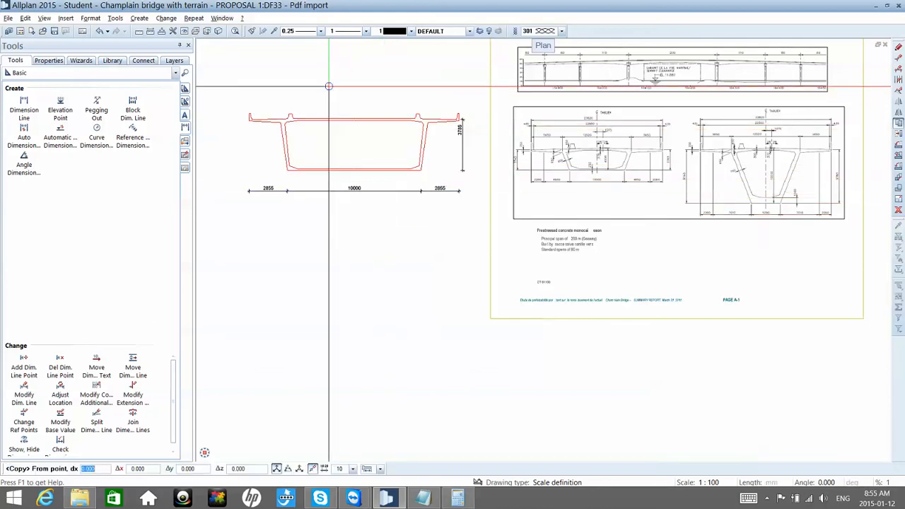
pyautogui.click(329, 86)
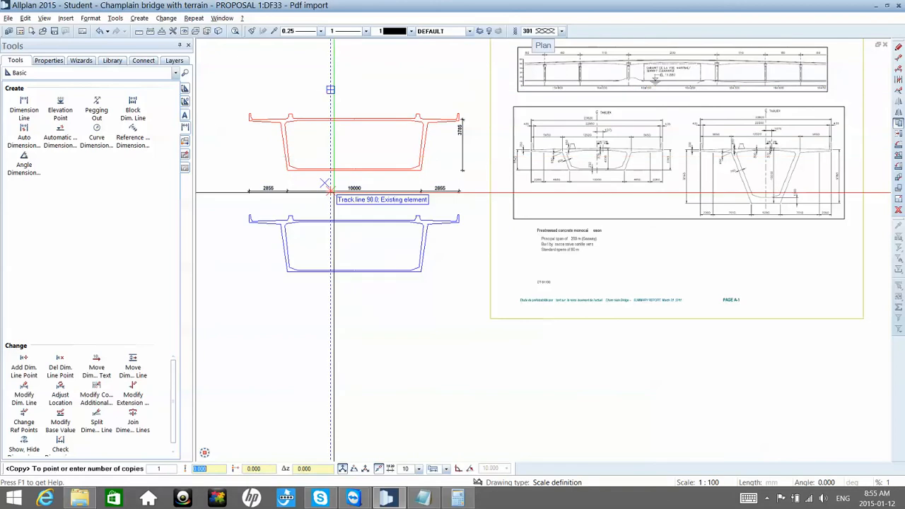
pyautogui.click(333, 239)
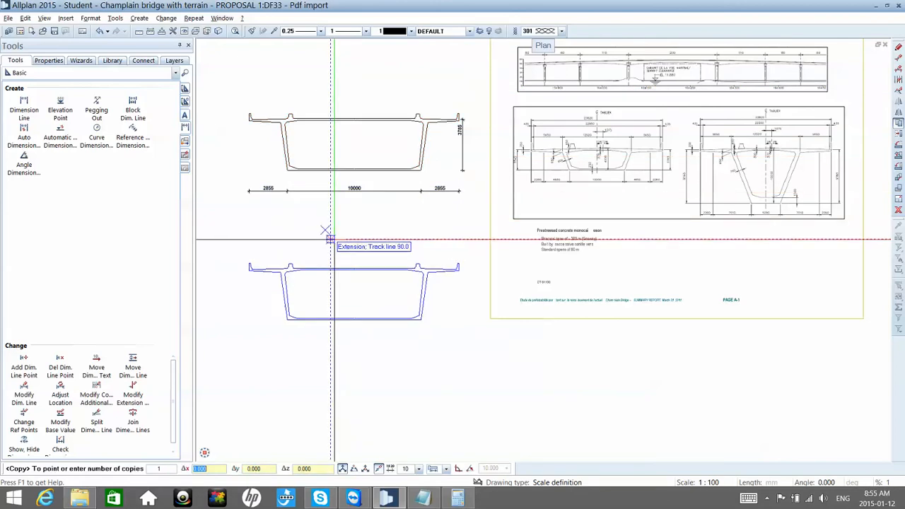
pyautogui.press('Escape')
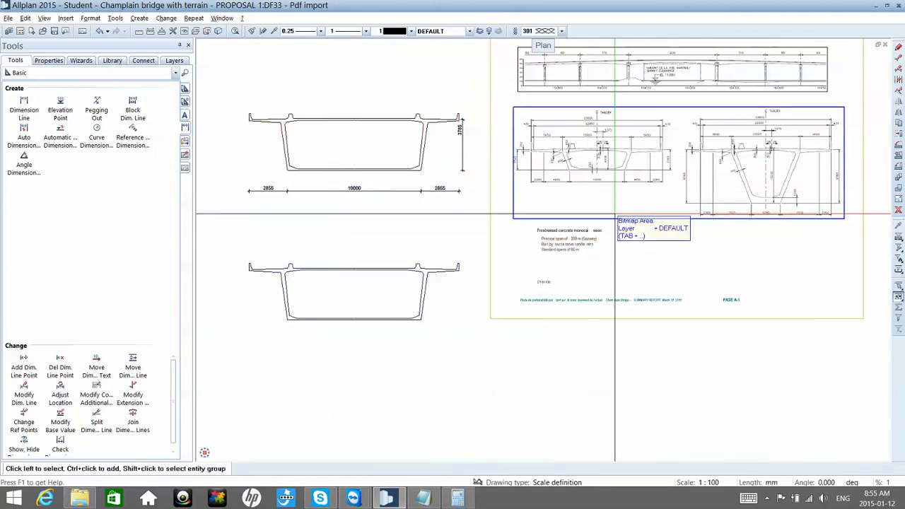
pyautogui.hotkey('ctrl', 'z')
# Step: Copy the whole cross-section together with its dimension lines about 12 m straight below the original
pyautogui.hotkey('ctrl', 'c')
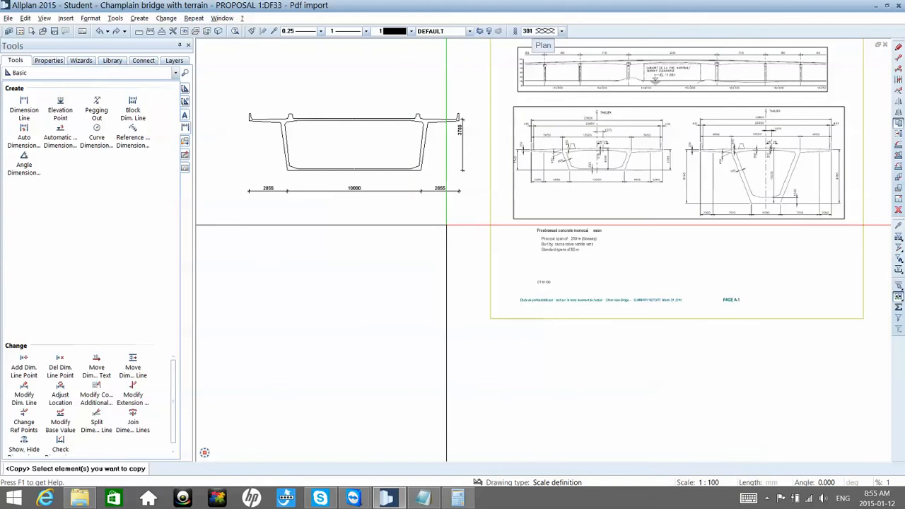
pyautogui.moveTo(471, 231); pyautogui.dragTo(282, 81)
pyautogui.click(282, 81)
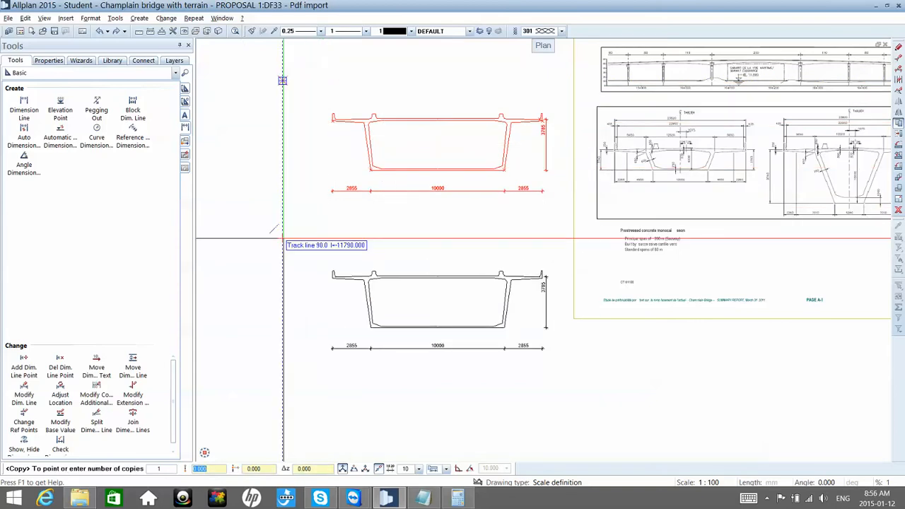
pyautogui.click(282, 242)
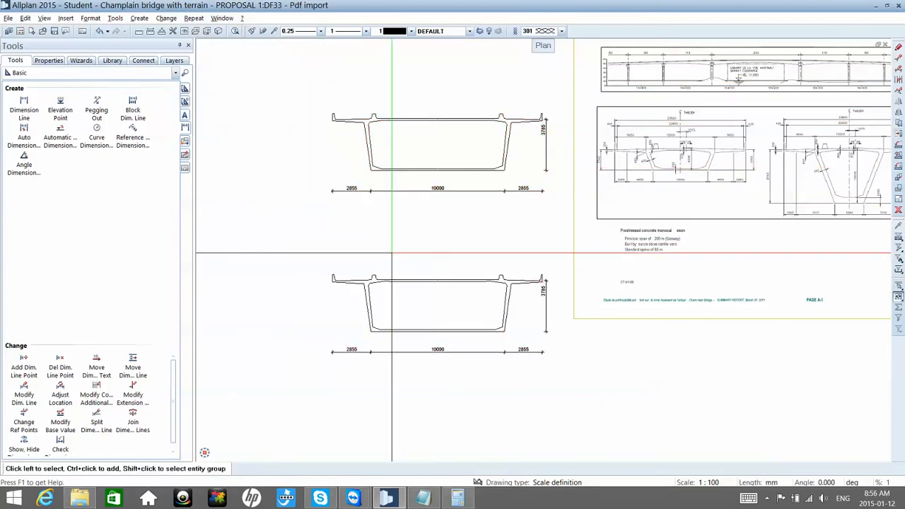
# Step: Examine the bottom width dimensions of the deeper box-girder section in the imported PDF
pyautogui.scroll(-4, 392, 253)
pyautogui.scroll(2, 638, 241)
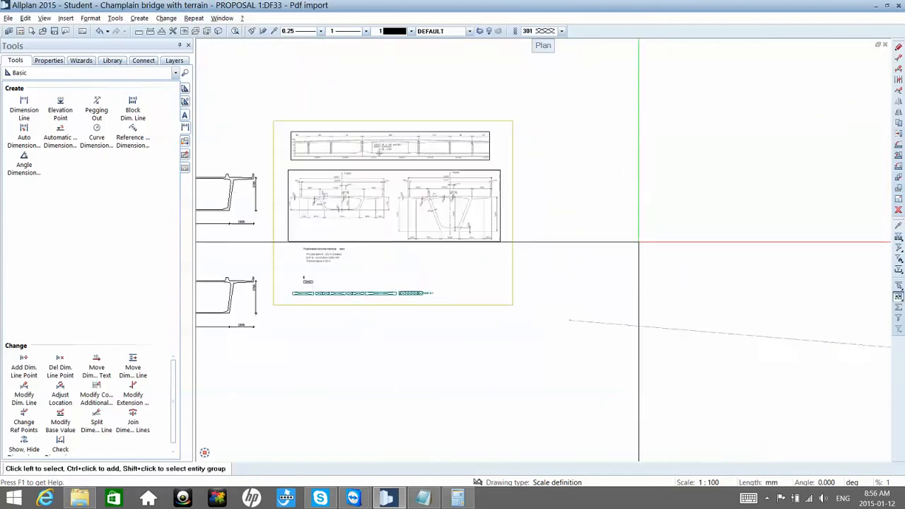
pyautogui.scroll(4, 638, 242)
pyautogui.moveTo(535, 261); pyautogui.dragTo(755, 265, button='middle')
pyautogui.scroll(1, 392, 252)
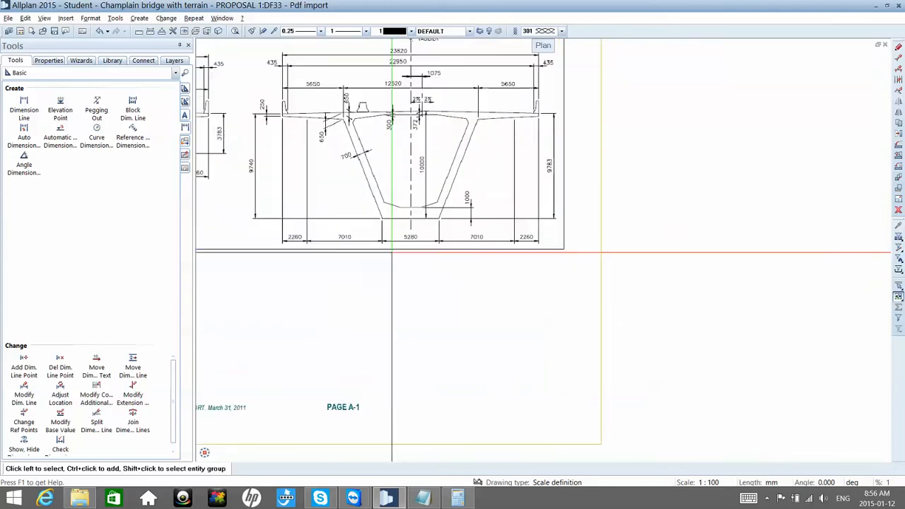
pyautogui.scroll(4, 384, 253)
pyautogui.moveTo(520, 266); pyautogui.dragTo(642, 272, button='middle')
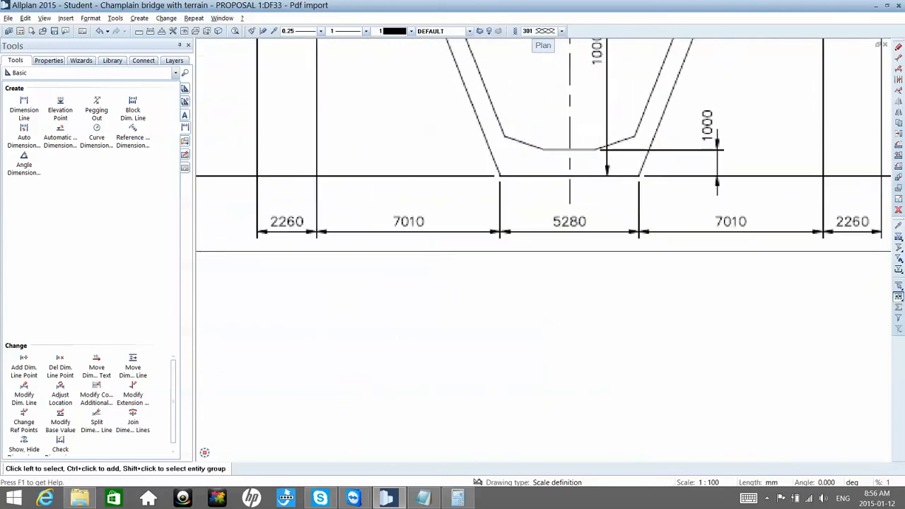
pyautogui.scroll(-4, 531, 268)
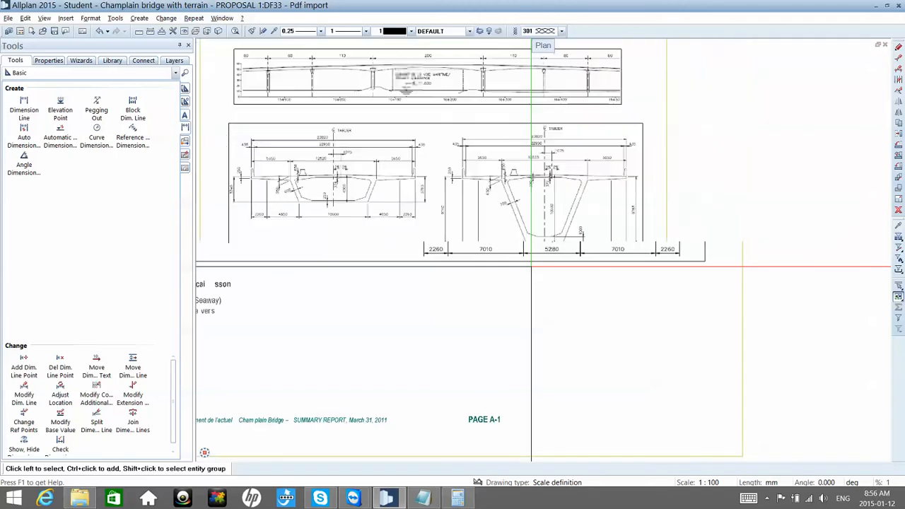
pyautogui.scroll(-3, 531, 267)
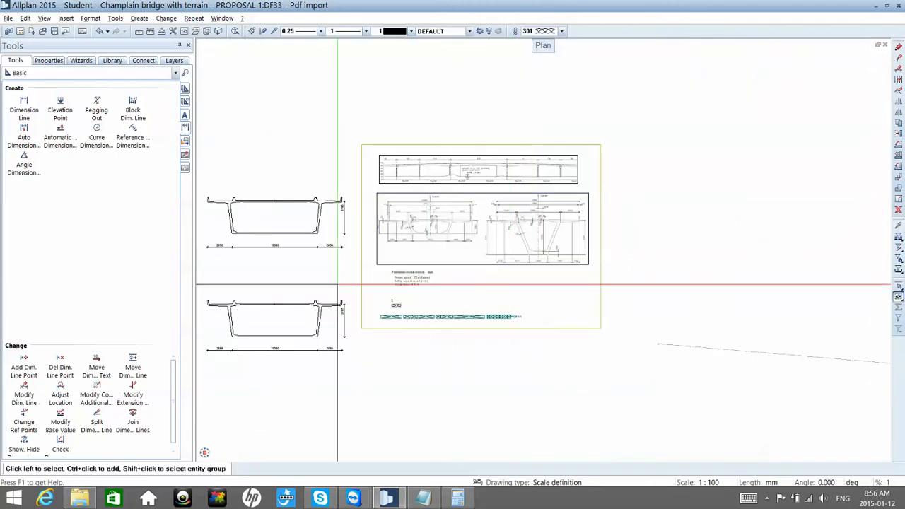
pyautogui.moveTo(291, 308); pyautogui.dragTo(332, 281, button='middle')
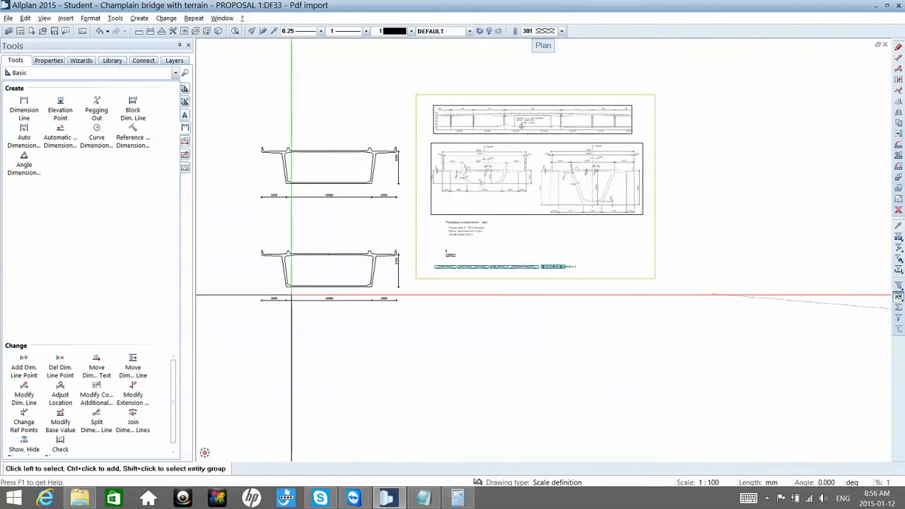
# Step: Stretch the left bottom corner of the copied section's box, including its dimension point, 2500 mm horizontally inward
pyautogui.scroll(1, 291, 299)
pyautogui.scroll(1, 275, 302)
pyautogui.scroll(2, 275, 302)
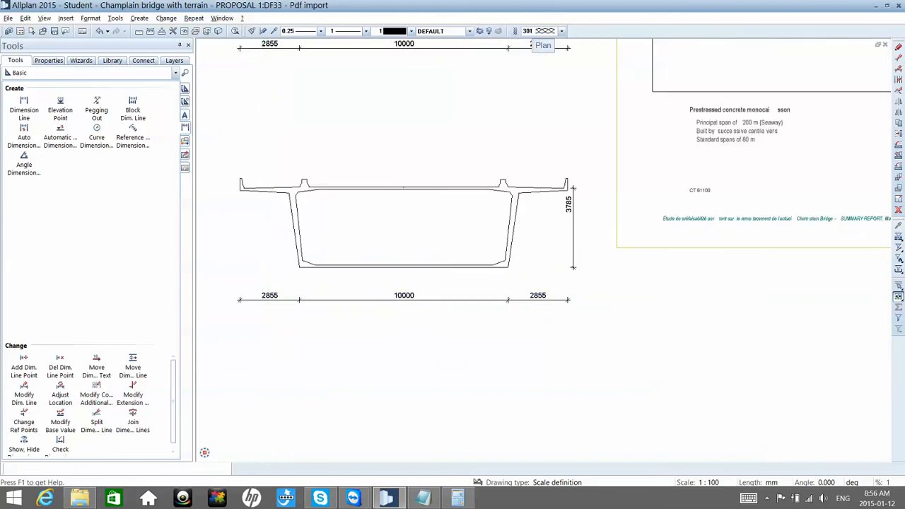
pyautogui.moveTo(269, 243); pyautogui.dragTo(343, 282)
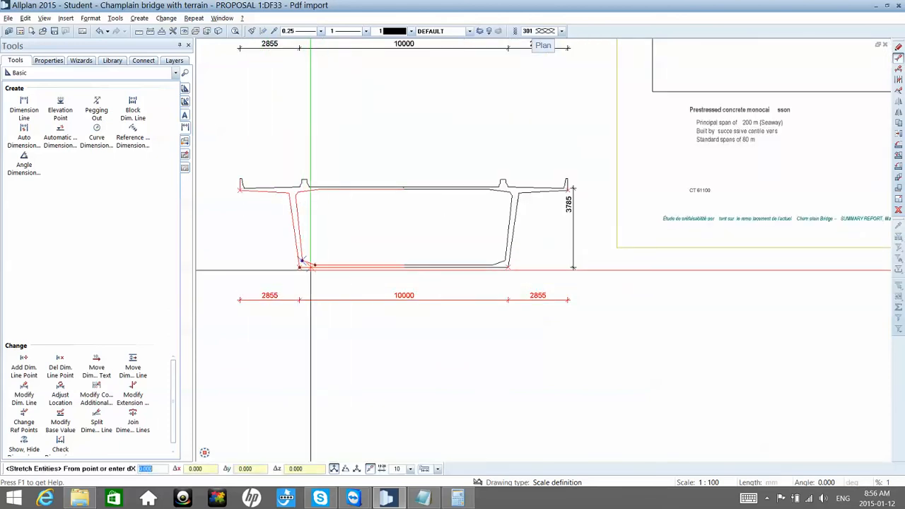
pyautogui.click(301, 267)
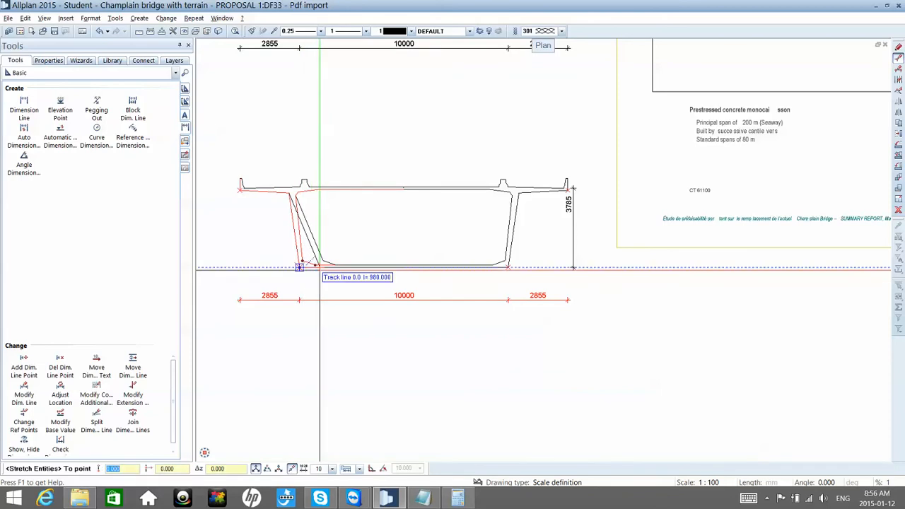
pyautogui.write('250')
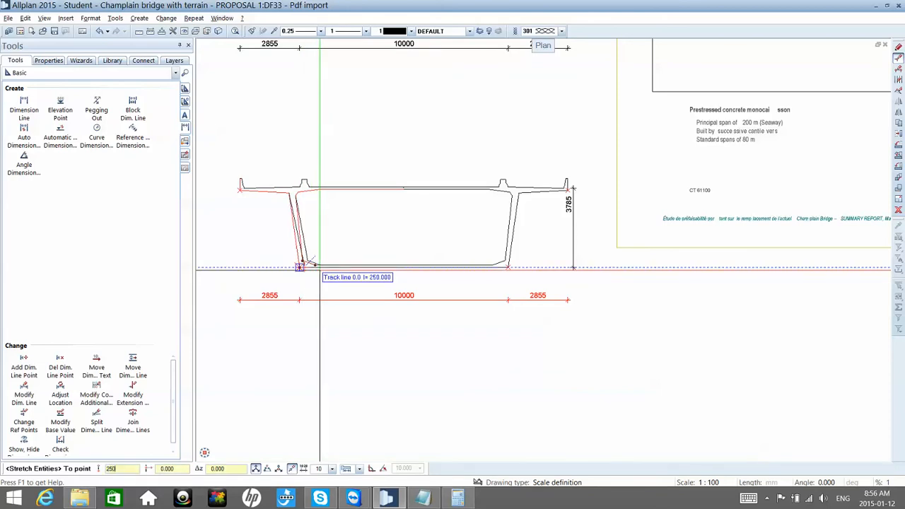
pyautogui.rightClick(321, 271)
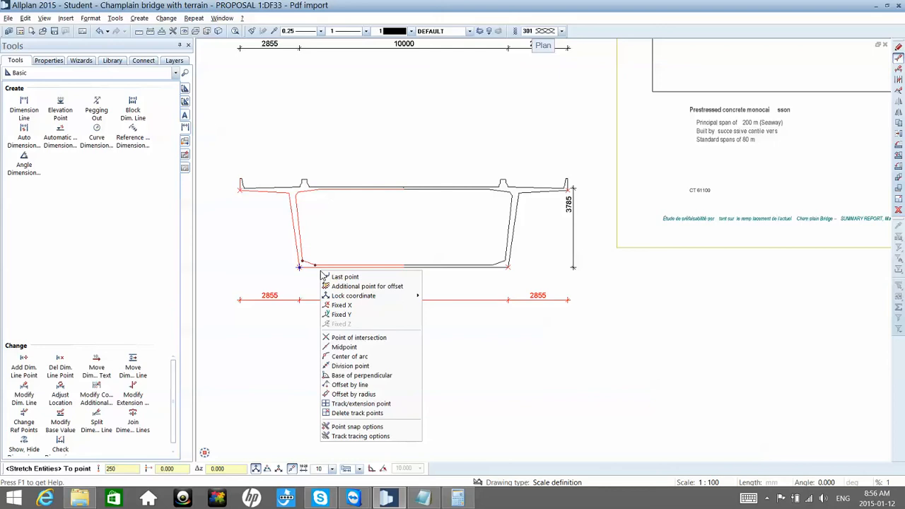
pyautogui.press('Escape')
pyautogui.write('0')
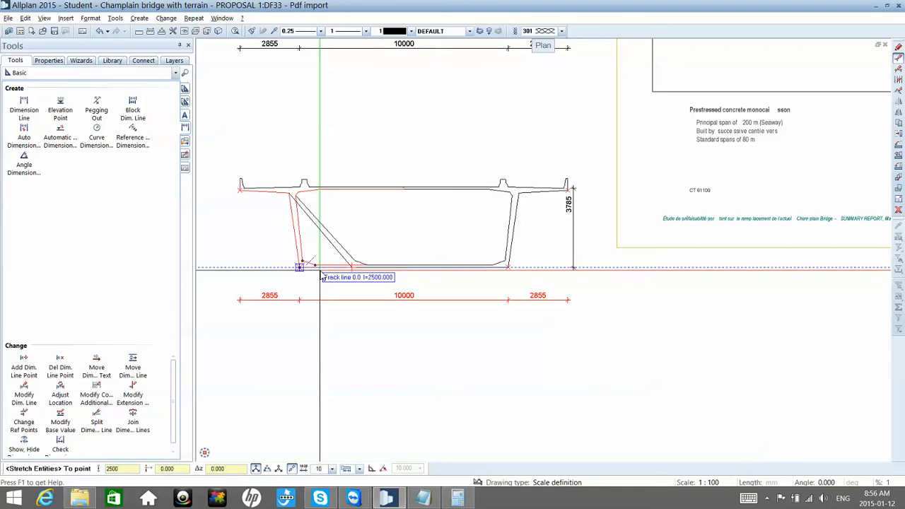
pyautogui.press('Return')
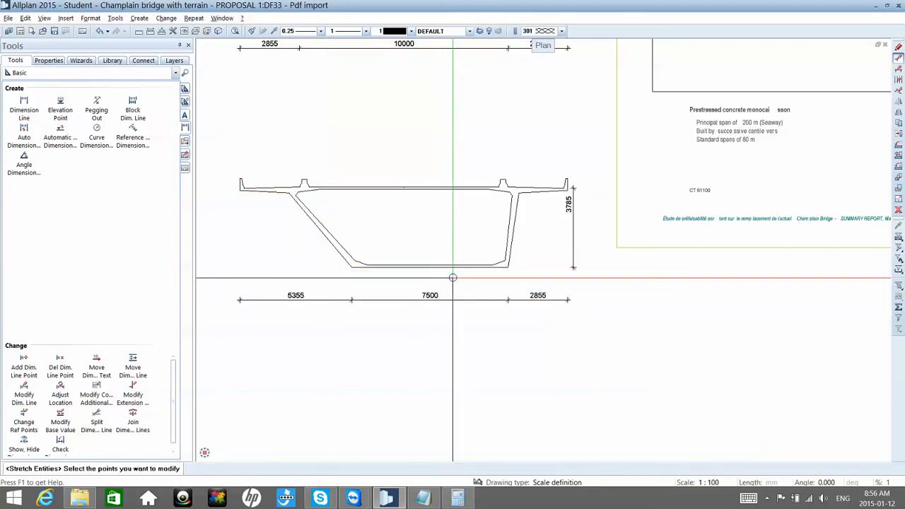
# Step: Stretch the right bottom corner of the copied section's box and its dimension point inward with a horizontal offset of -2500 mm
pyautogui.moveTo(452, 278); pyautogui.dragTo(527, 244)
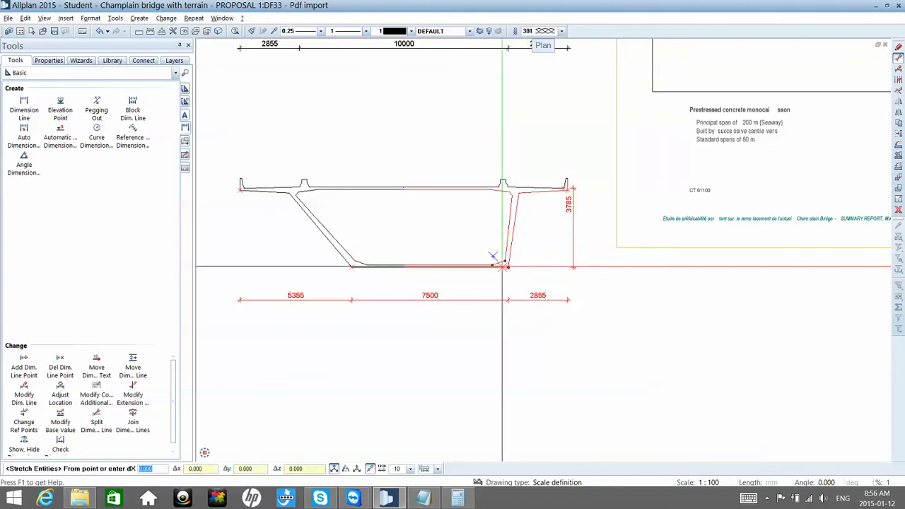
pyautogui.click(507, 267)
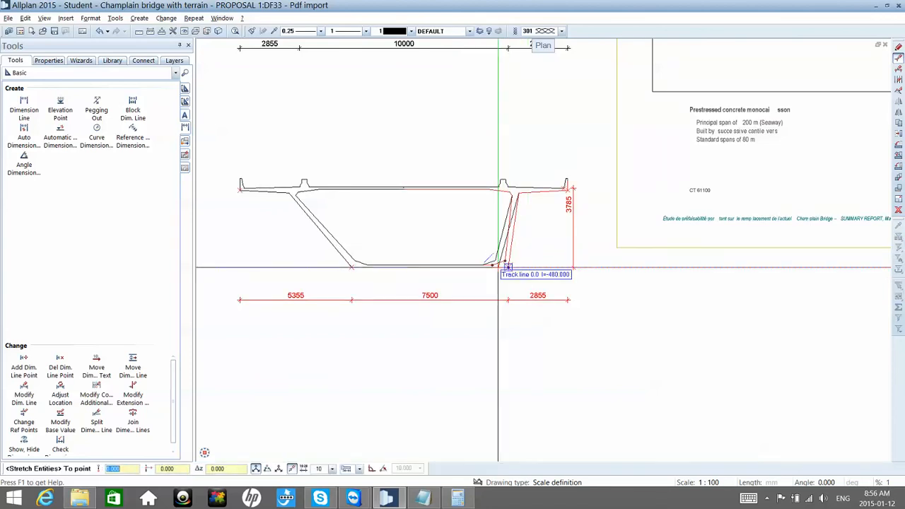
pyautogui.scroll(2, 492, 262)
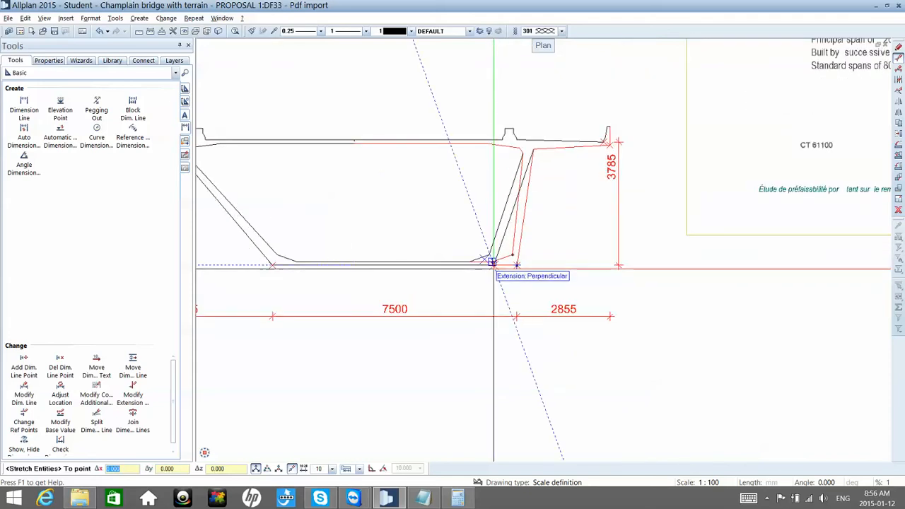
pyautogui.write('2500')
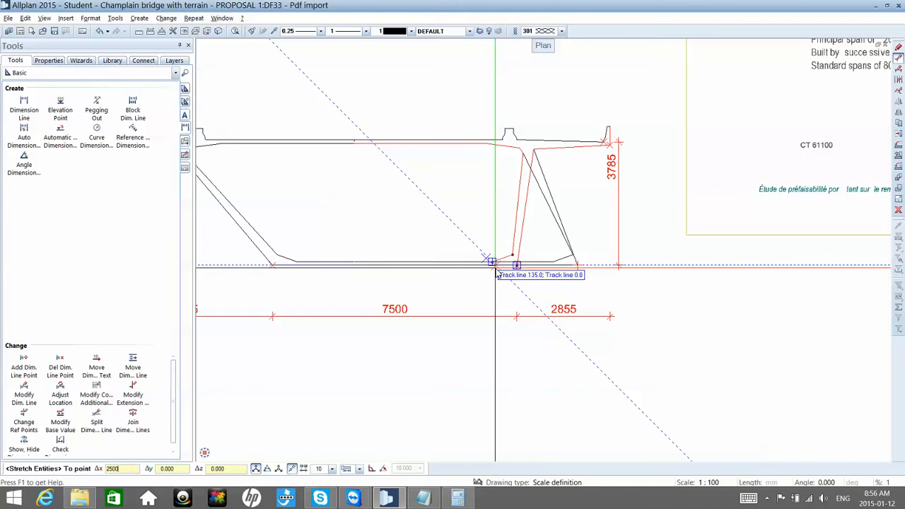
pyautogui.write('-')
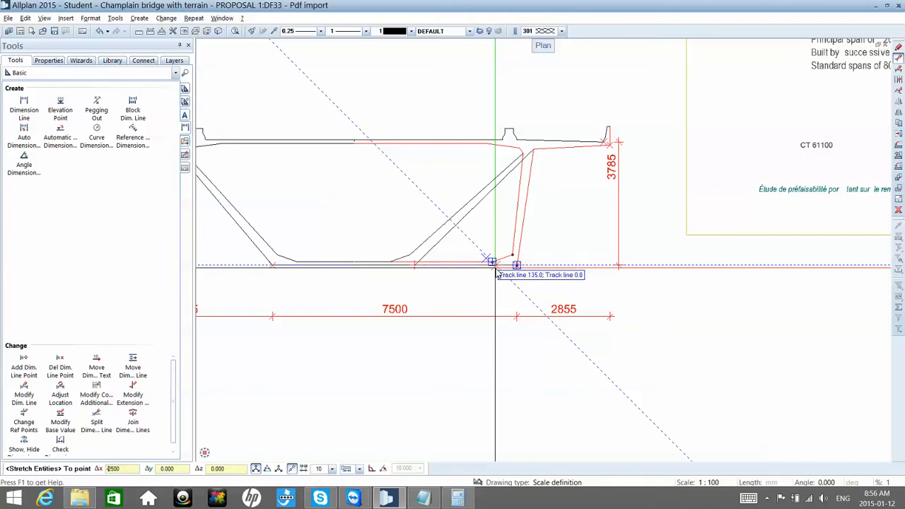
pyautogui.press('Return')
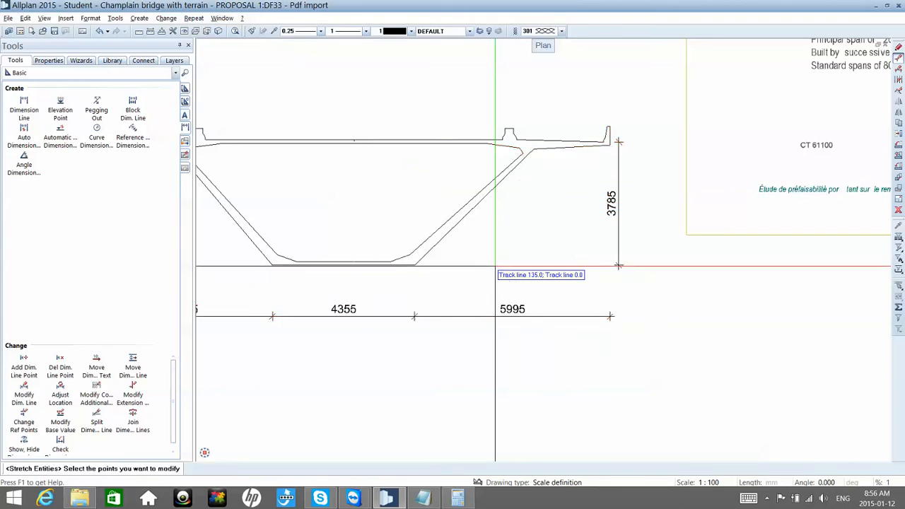
# Step: Examine the height and wall dimensions of the deeper section in the imported PDF
pyautogui.scroll(-3, 495, 265)
pyautogui.scroll(-5, 495, 265)
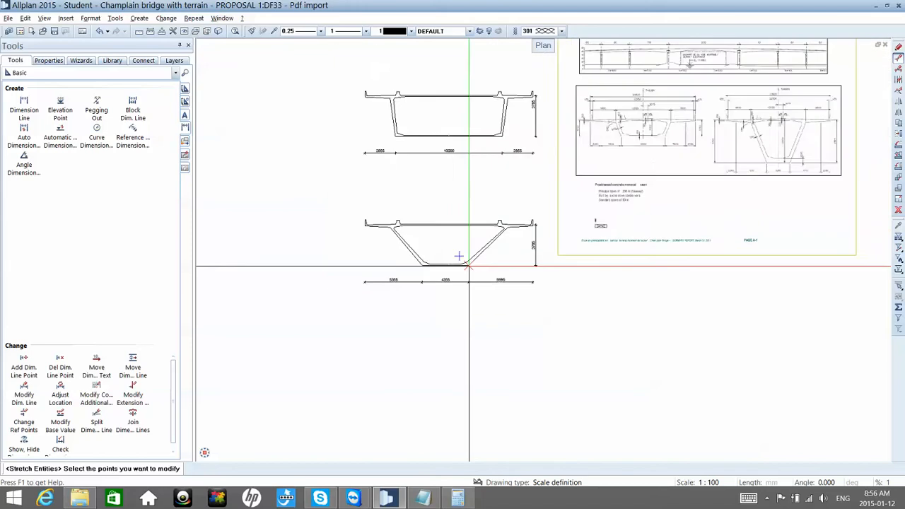
pyautogui.scroll(6, 686, 186)
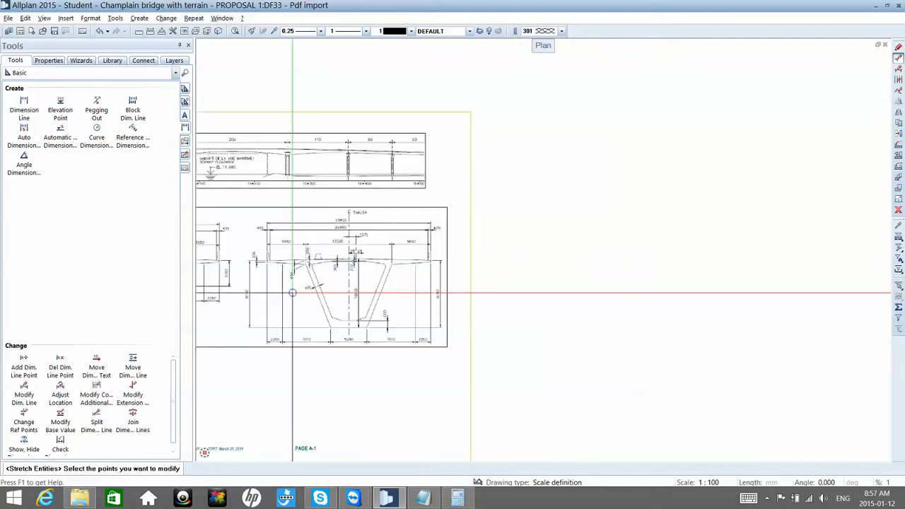
pyautogui.scroll(4, 293, 299)
pyautogui.moveTo(367, 279); pyautogui.dragTo(426, 268, button='middle')
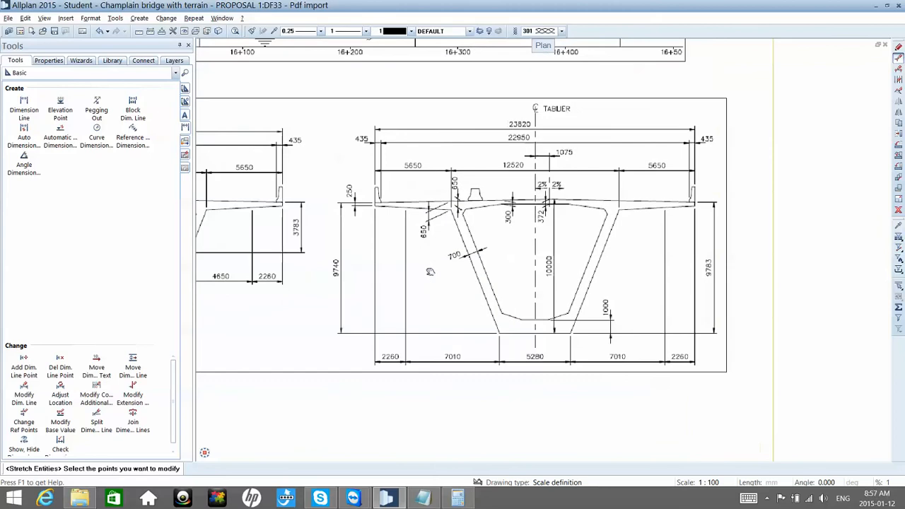
pyautogui.scroll(1, 425, 269)
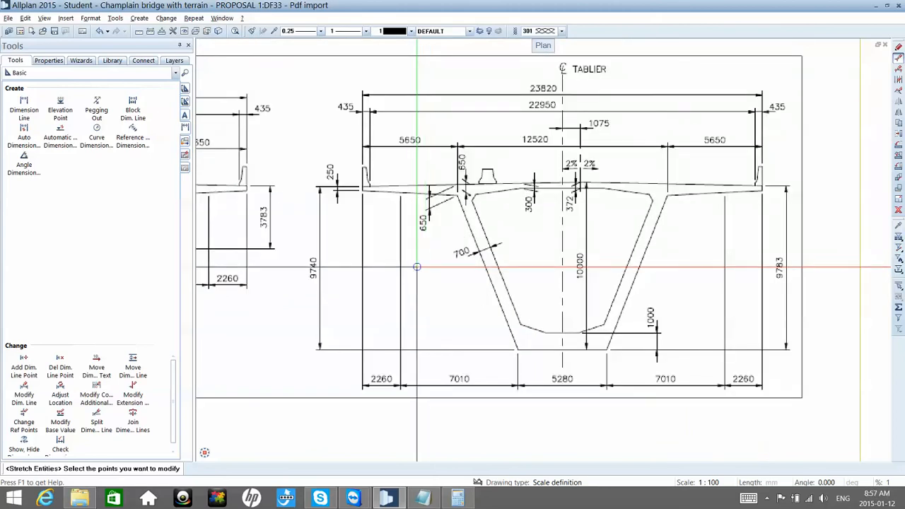
pyautogui.scroll(-2, 436, 220)
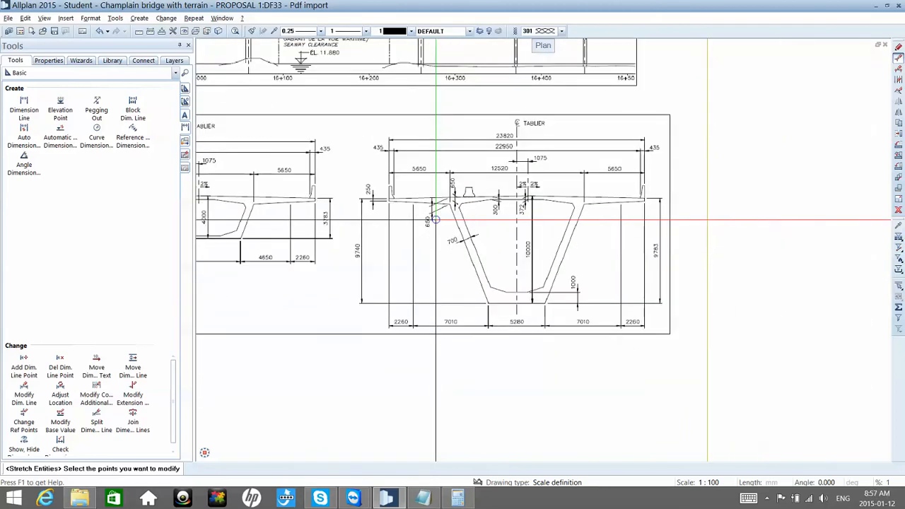
pyautogui.scroll(-7, 436, 220)
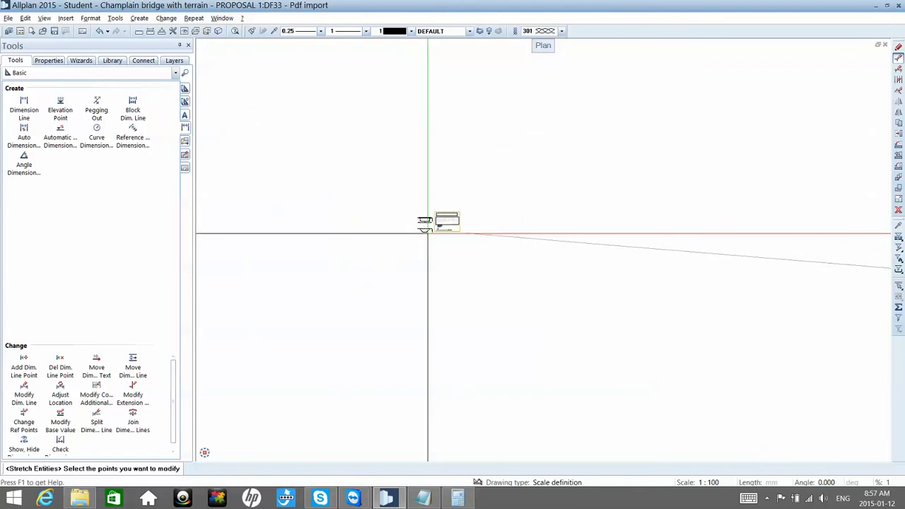
pyautogui.scroll(10, 427, 232)
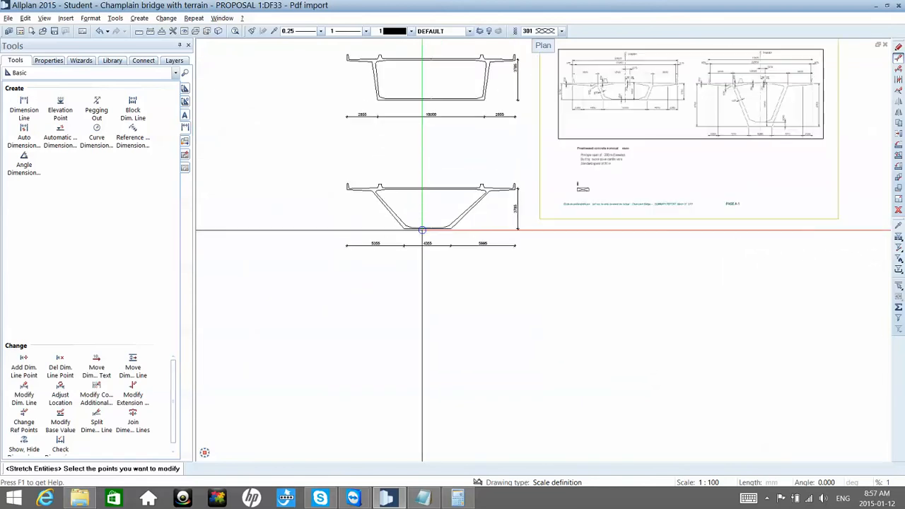
pyautogui.scroll(3, 420, 229)
pyautogui.moveTo(338, 205); pyautogui.dragTo(489, 231)
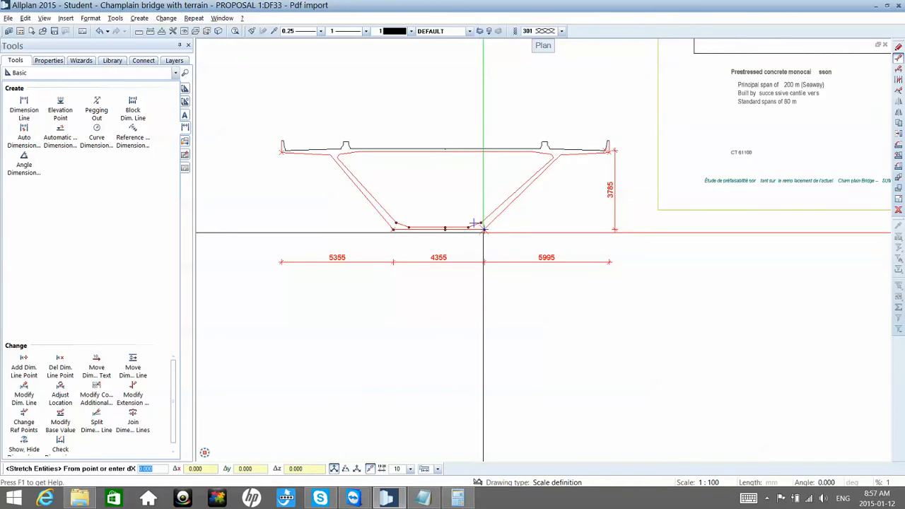
pyautogui.click(483, 230)
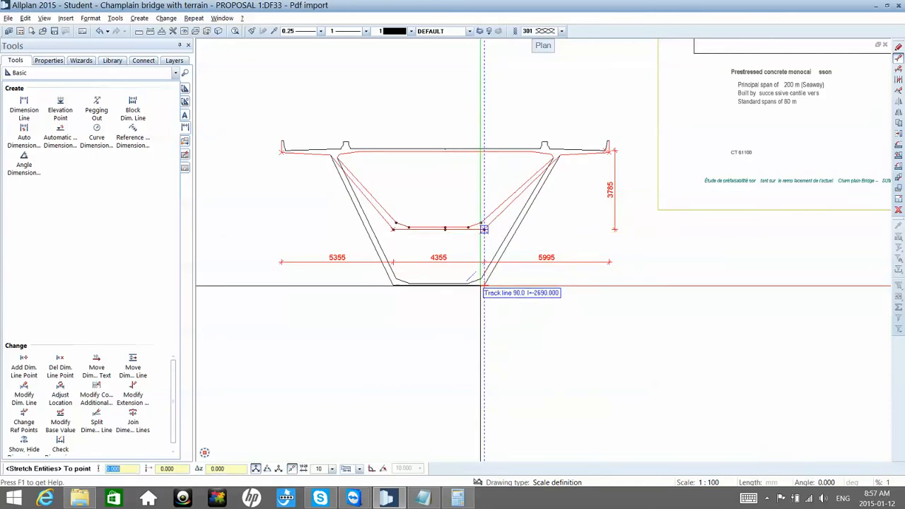
pyautogui.write('600')
pyautogui.press('Return')
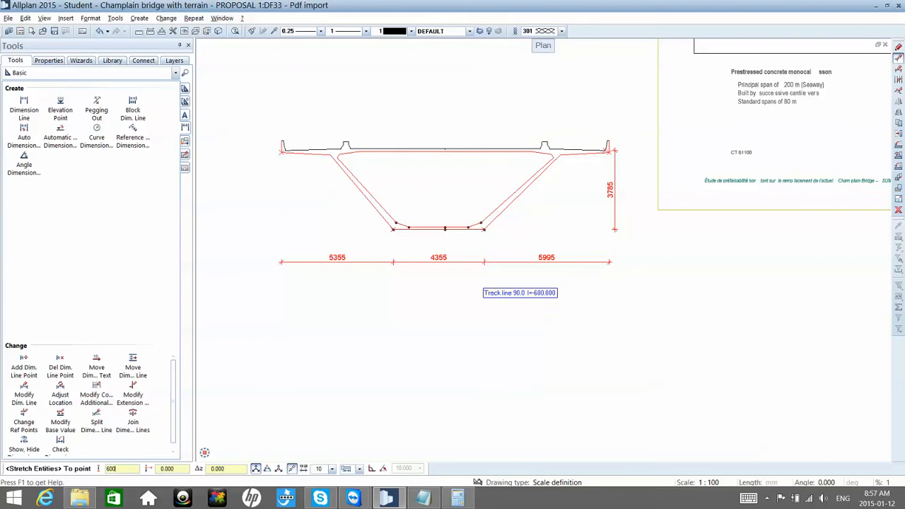
pyautogui.click(484, 289)
pyautogui.press('Escape')
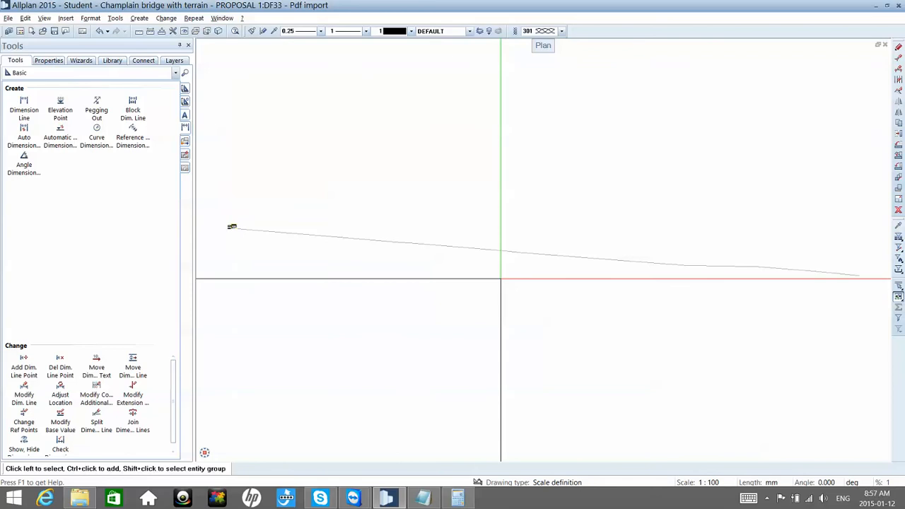
# Step: Stretch the bottom slab of the copied section, including its dimension points, 6000 mm vertically downward to deepen the box
pyautogui.scroll(-2, 381, 265)
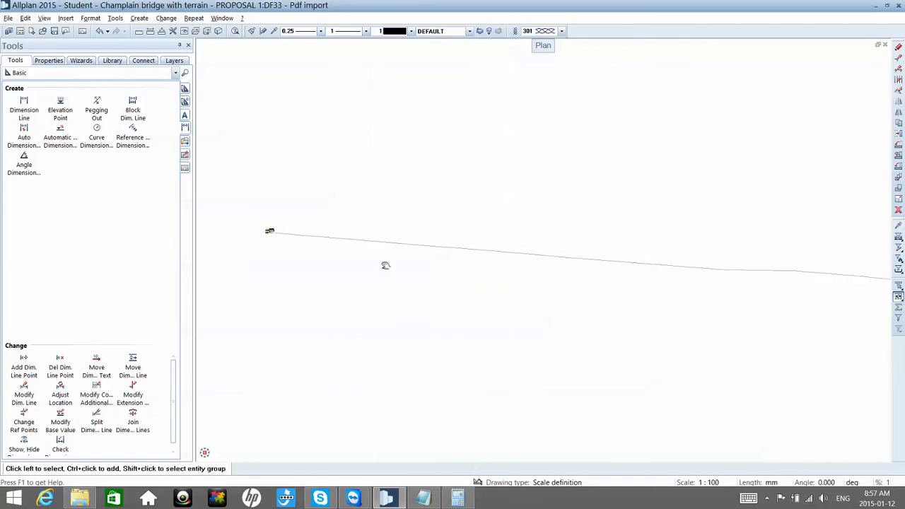
pyautogui.scroll(5, 325, 252)
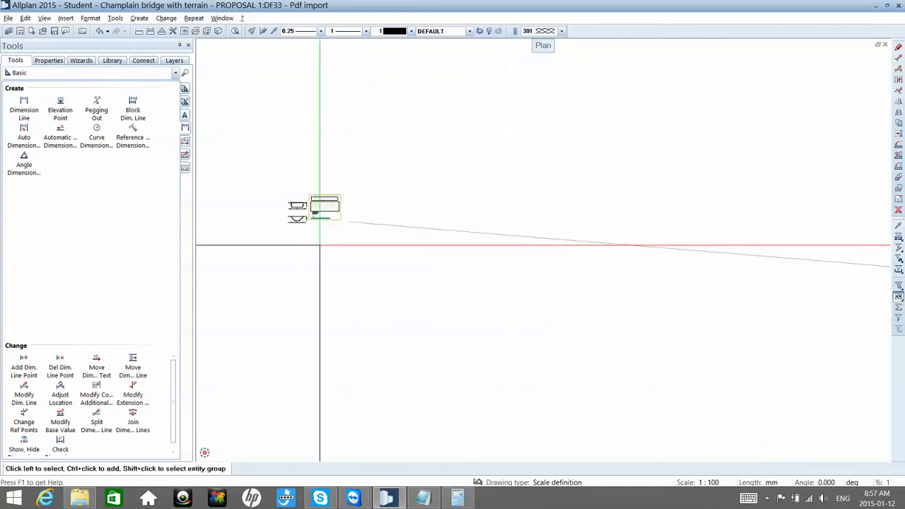
pyautogui.scroll(2, 264, 194)
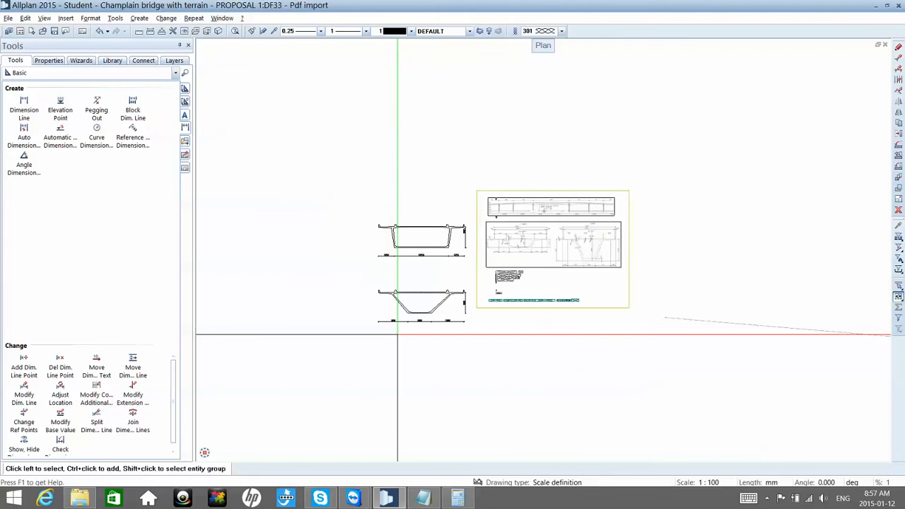
pyautogui.scroll(2, 396, 332)
pyautogui.scroll(3, 398, 334)
pyautogui.press('s')
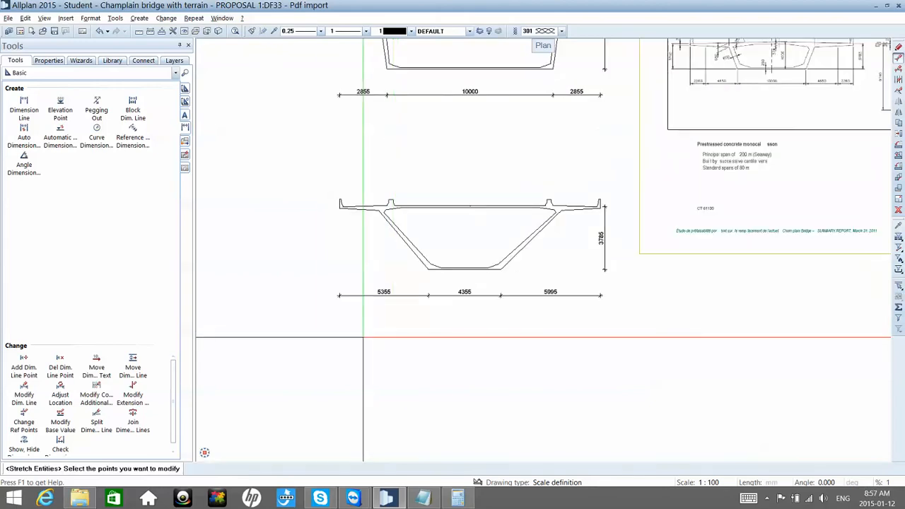
pyautogui.moveTo(307, 336); pyautogui.dragTo(619, 252)
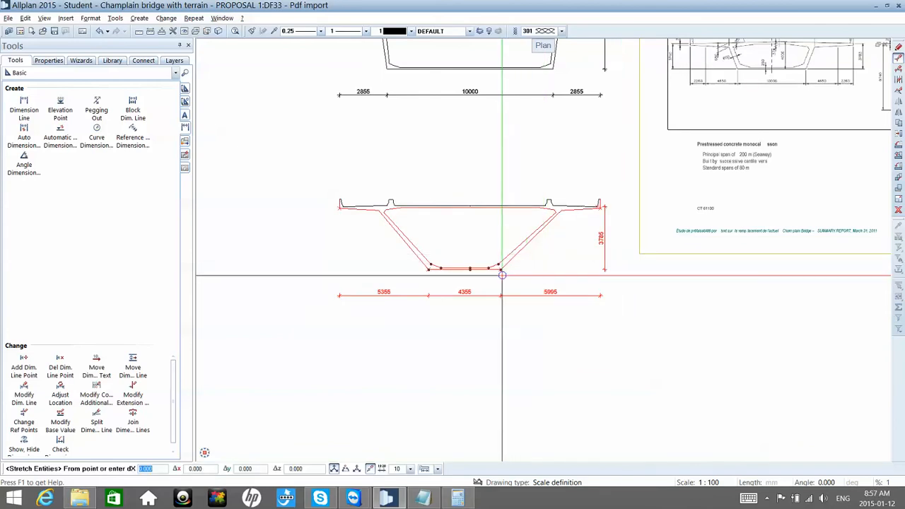
pyautogui.click(501, 274)
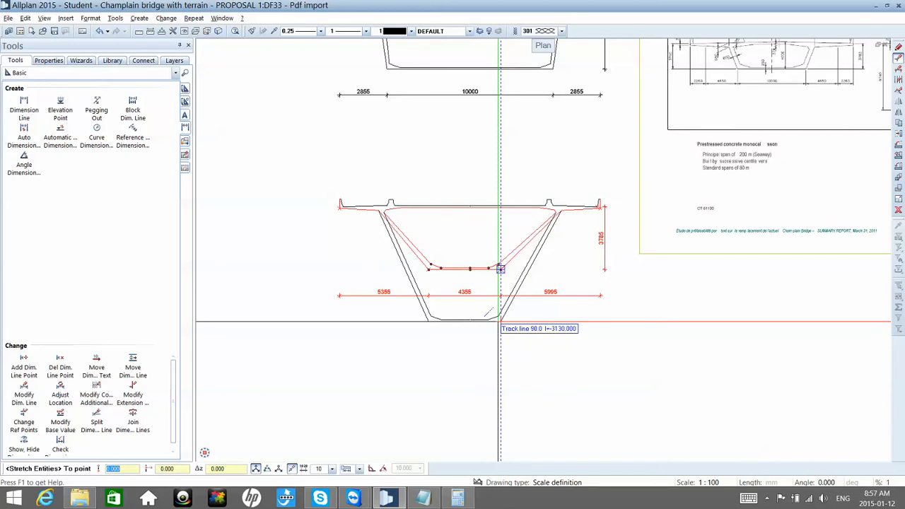
pyautogui.write('0')
pyautogui.write('6000')
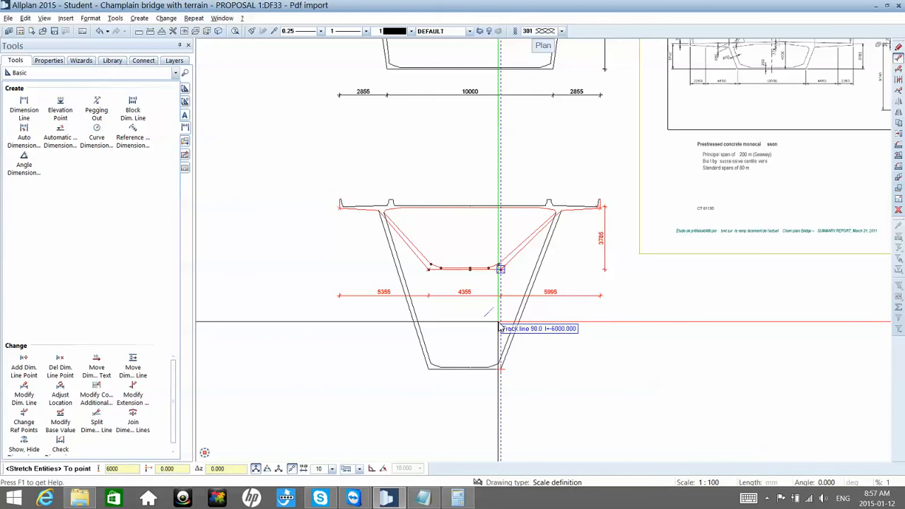
pyautogui.press('Return')
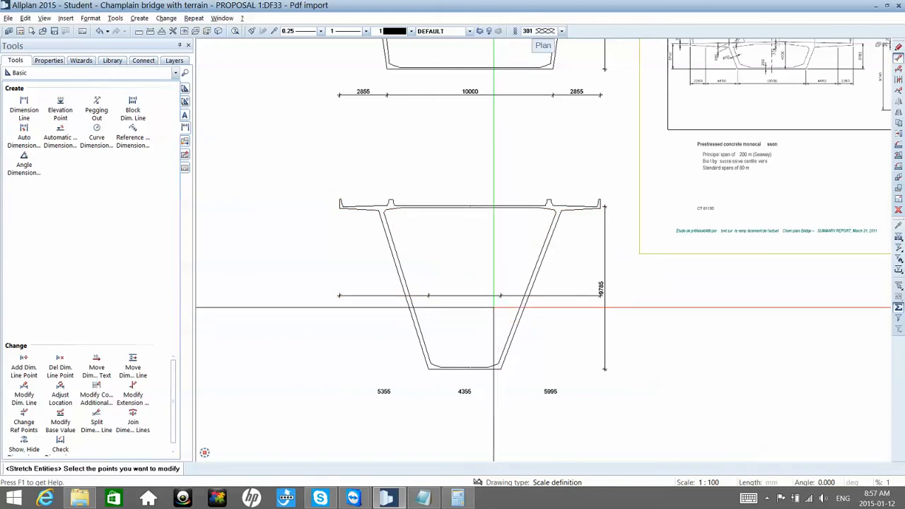
pyautogui.press('Escape')
# Step: Adjust the location of the dimension texts on the deepened section's horizontal dimension line
pyautogui.click(485, 292)
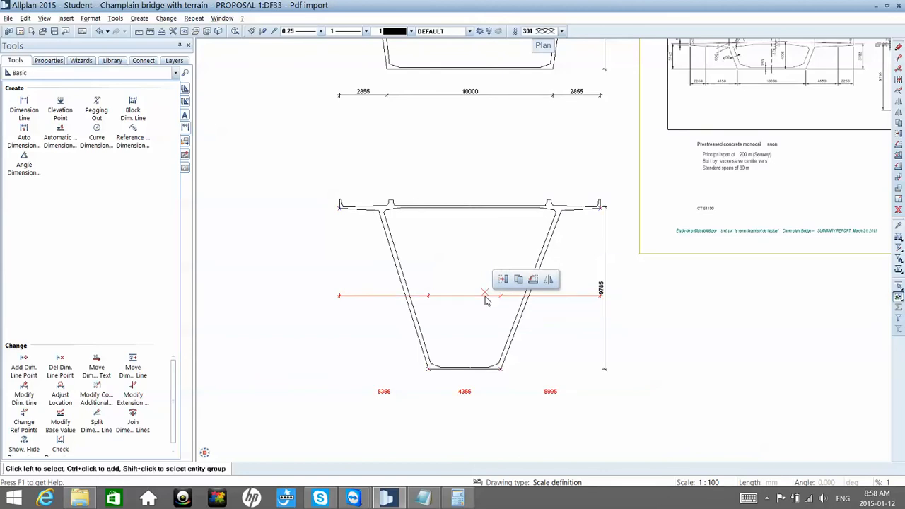
pyautogui.rightClick(485, 300)
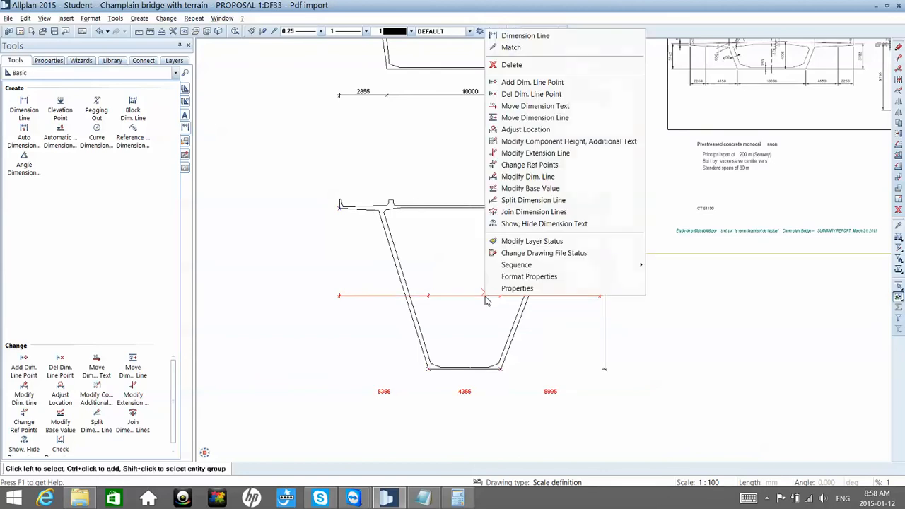
pyautogui.click(539, 130)
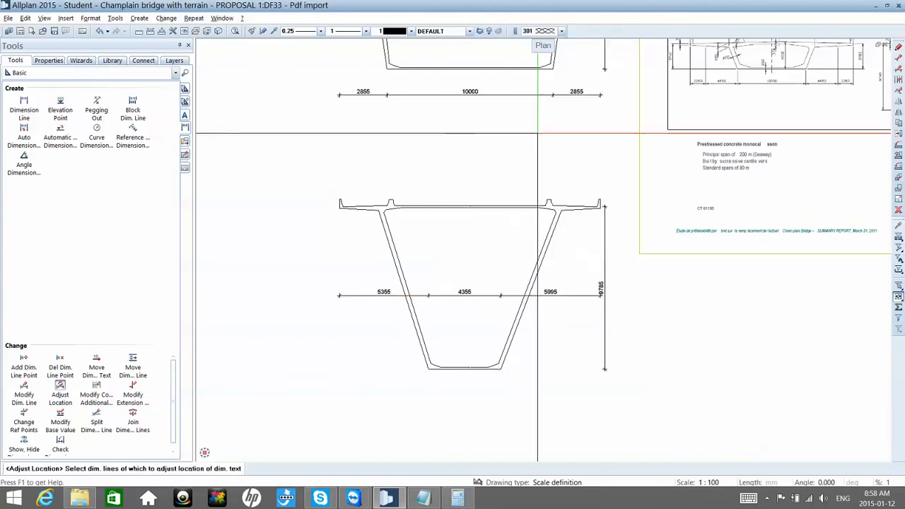
pyautogui.press('Escape')
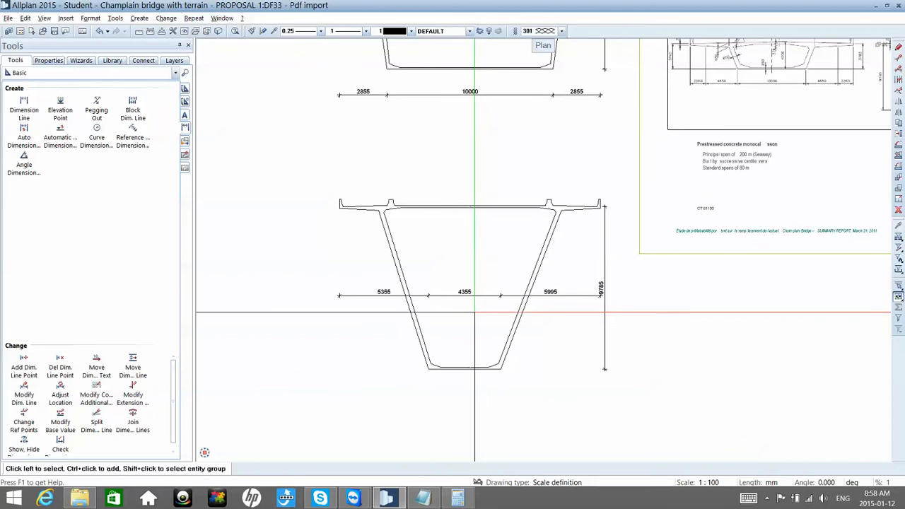
# Step: Try to move the deepened section's horizontal dimension line below the bottom slab and undo the move
pyautogui.hotkey('ctrl', 'm')
pyautogui.click(478, 294)
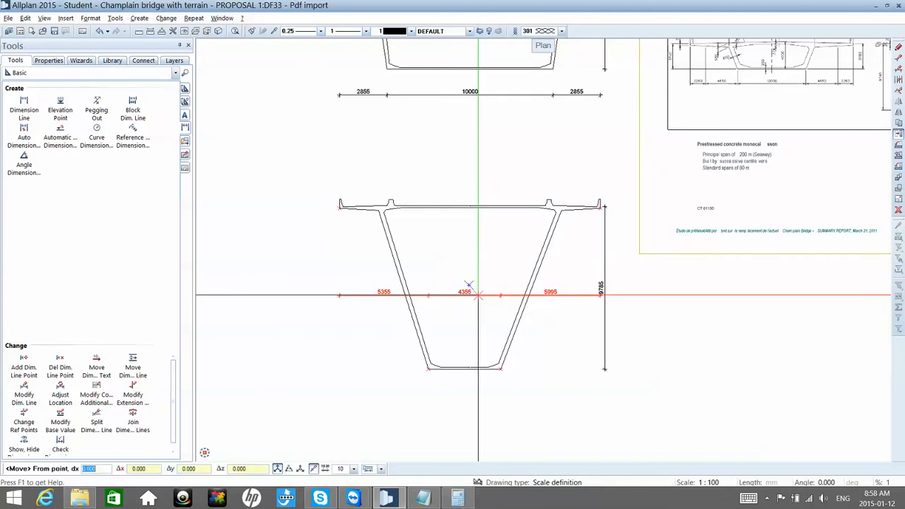
pyautogui.click(477, 294)
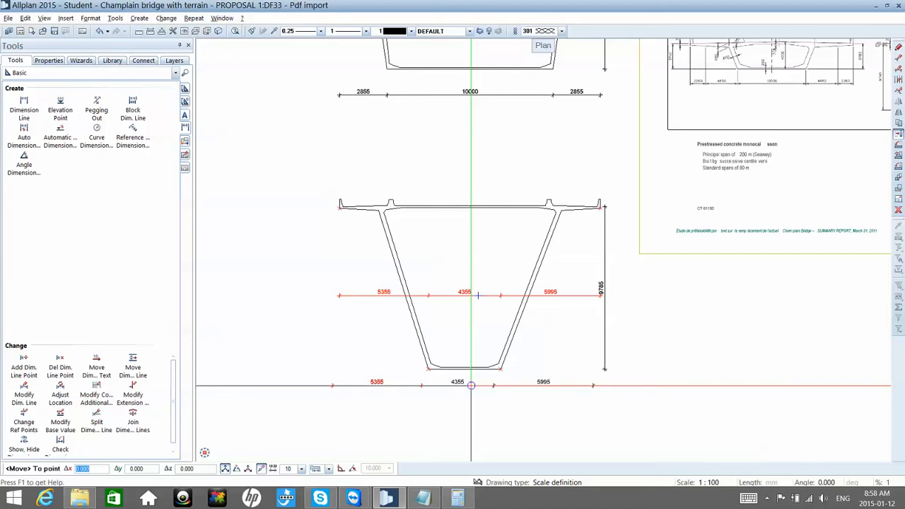
pyautogui.click(471, 385)
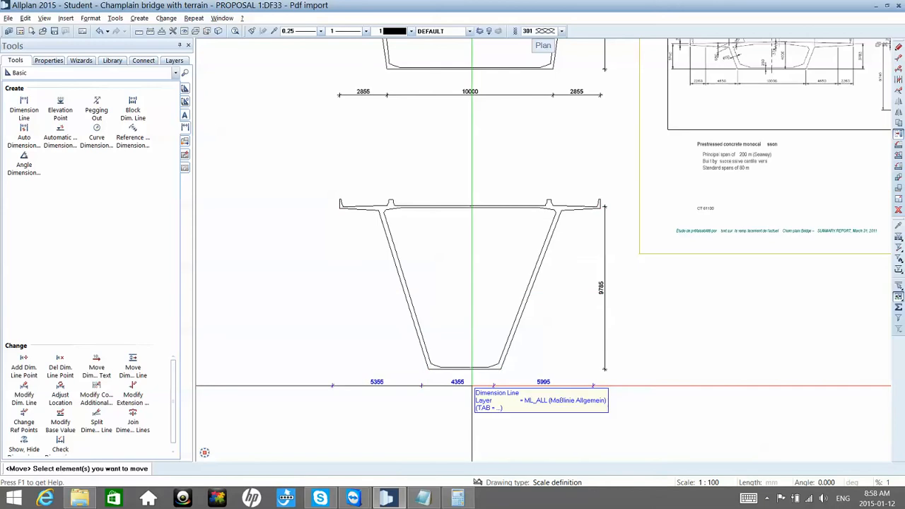
pyautogui.press('Escape')
pyautogui.doubleClick(477, 385)
pyautogui.hotkey('ctrl', 'z')
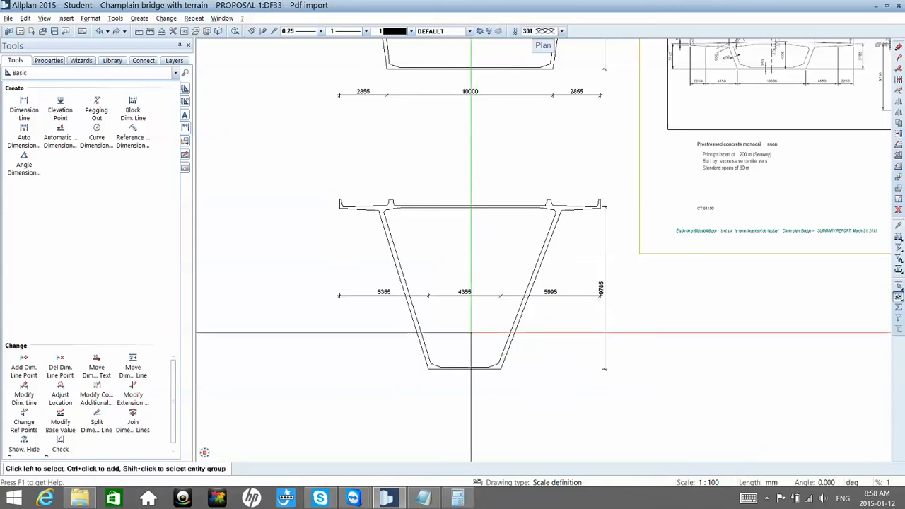
# Step: Move the deepened section's horizontal dimension line straight down to just below the bottom slab, keeping it horizontally aligned with the section
pyautogui.hotkey('ctrl', 'm')
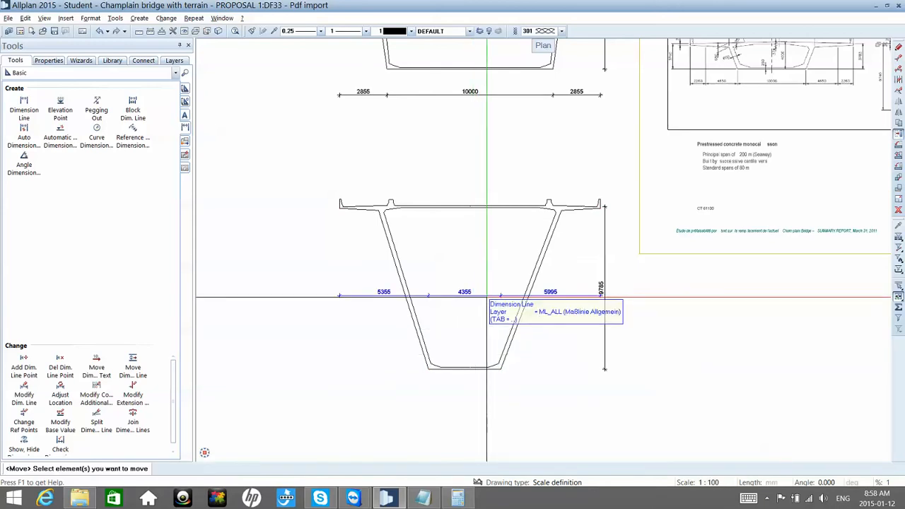
pyautogui.click(486, 296)
pyautogui.click(486, 294)
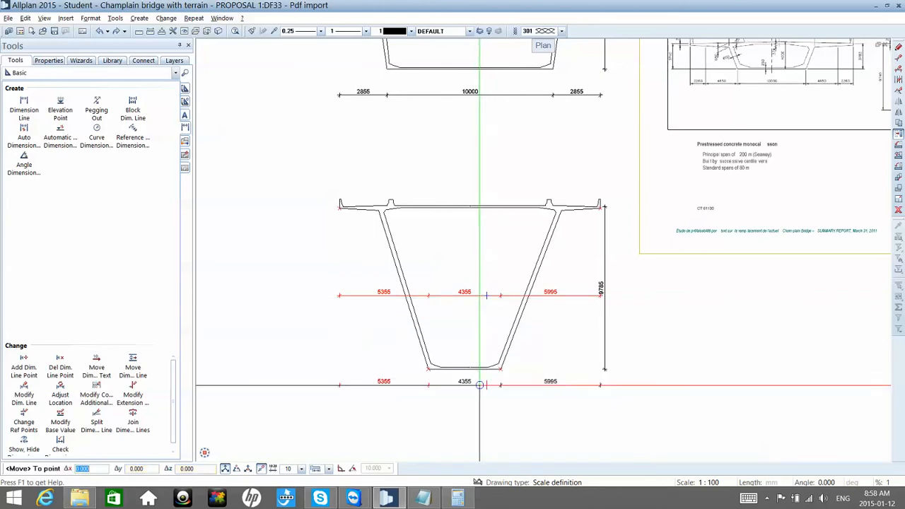
pyautogui.click(480, 387)
pyautogui.press('Escape')
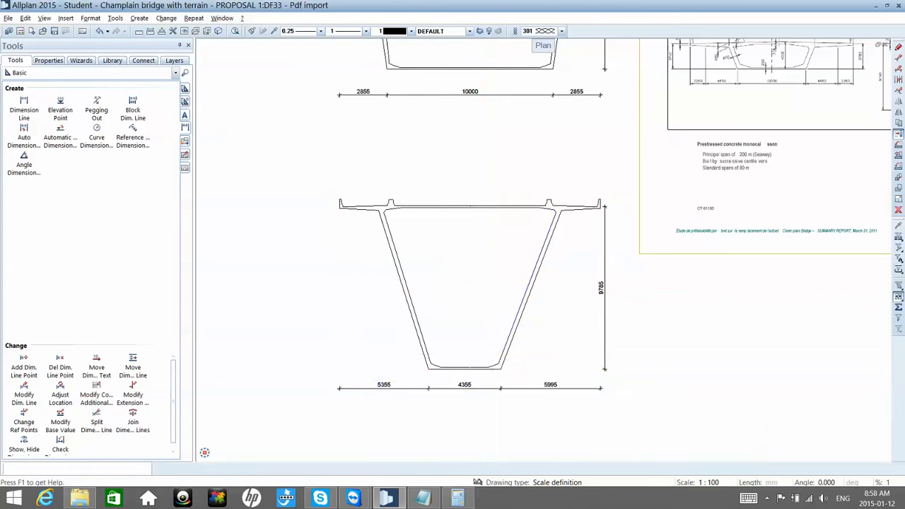
# Step: Examine both redrawn box-girder sections beside the cross-sections in the imported PDF
pyautogui.scroll(-1, 500, 352)
pyautogui.scroll(-3, 500, 353)
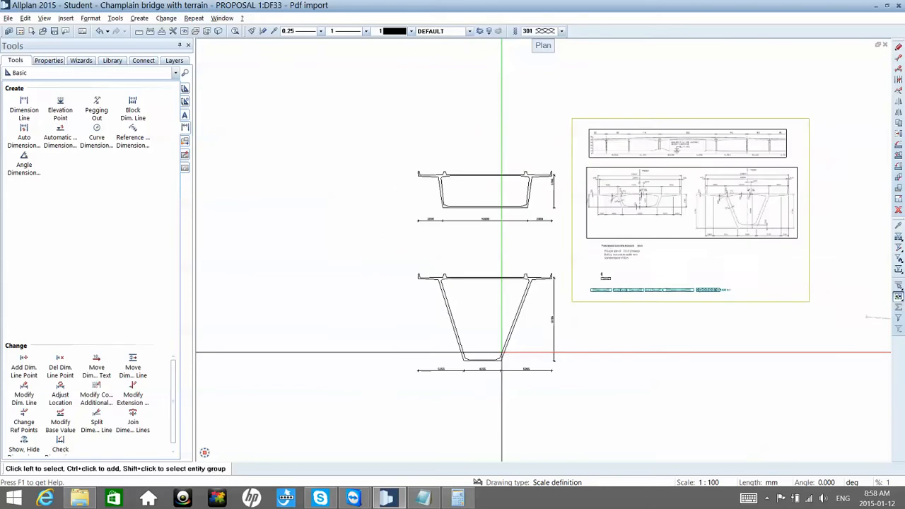
pyautogui.scroll(4, 484, 228)
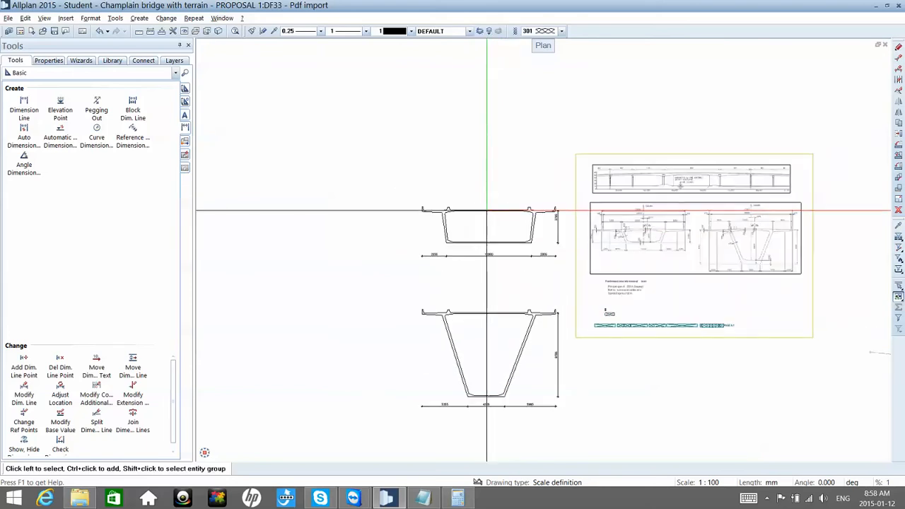
pyautogui.scroll(4, 486, 210)
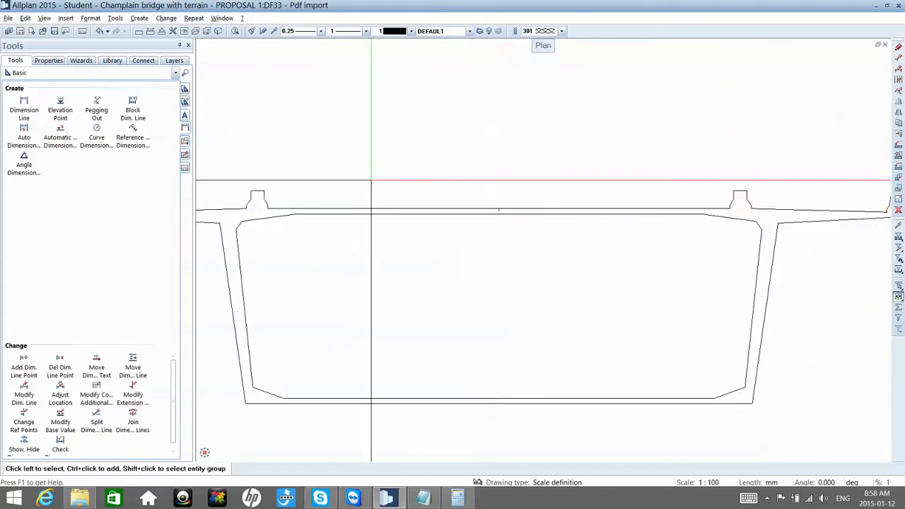
pyautogui.scroll(-2, 239, 140)
pyautogui.scroll(-4, 239, 140)
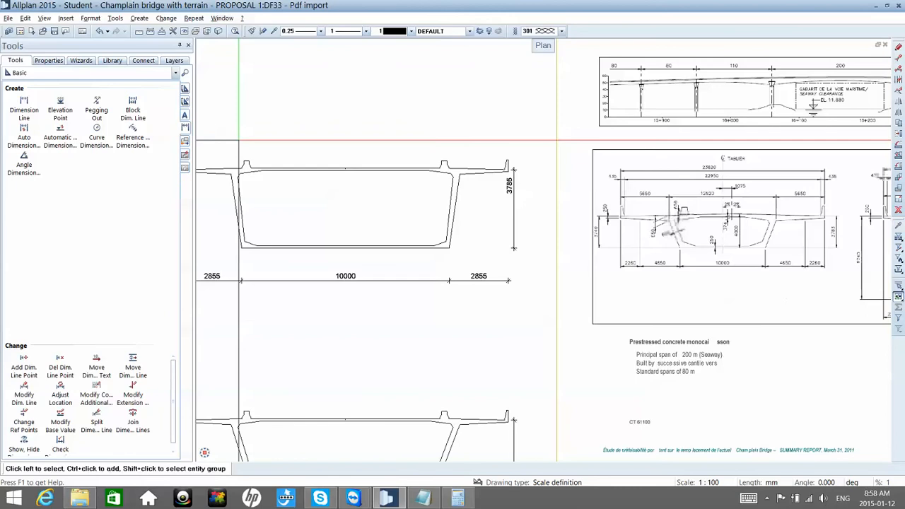
pyautogui.moveTo(399, 250); pyautogui.dragTo(429, 217, button='middle')
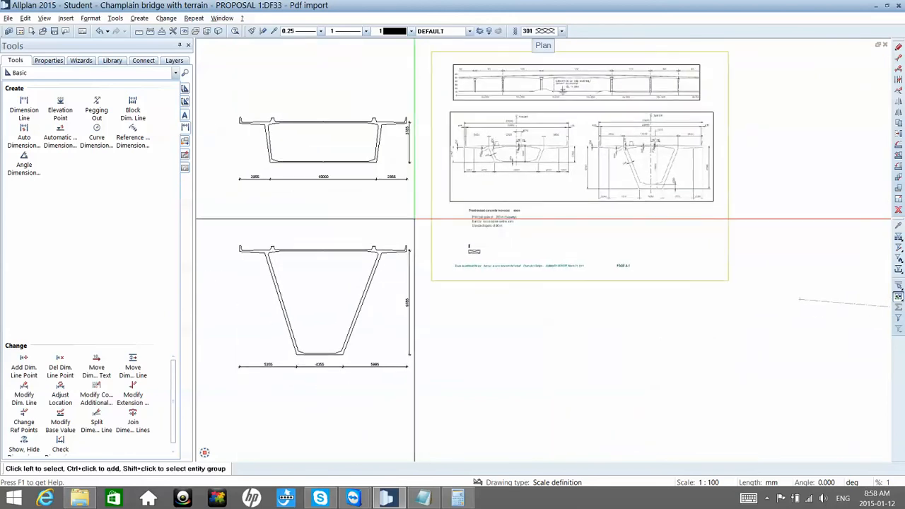
pyautogui.hotkey('ctrl', 'c')
pyautogui.press('Escape')
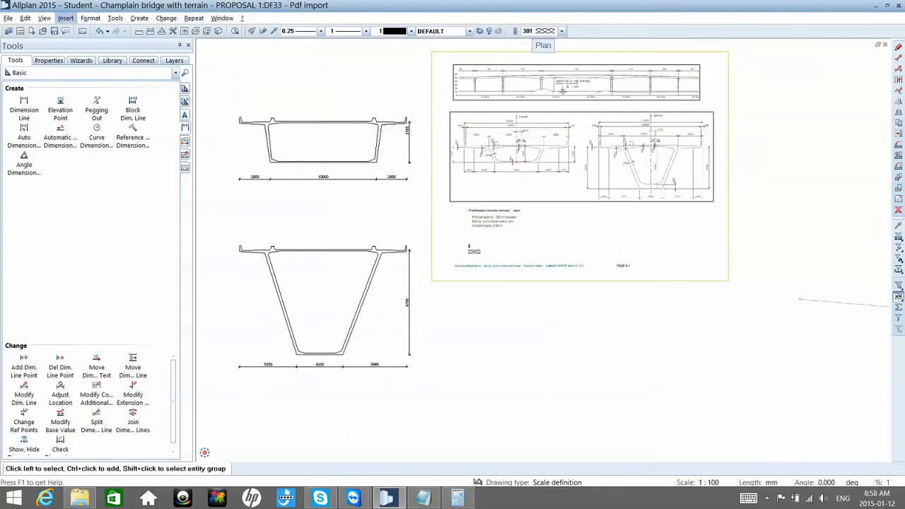
# Step: Create a symbol group named Proposed cross-sections in the library's project symbols for Champlain bridge with terrain
pyautogui.click(118, 63)
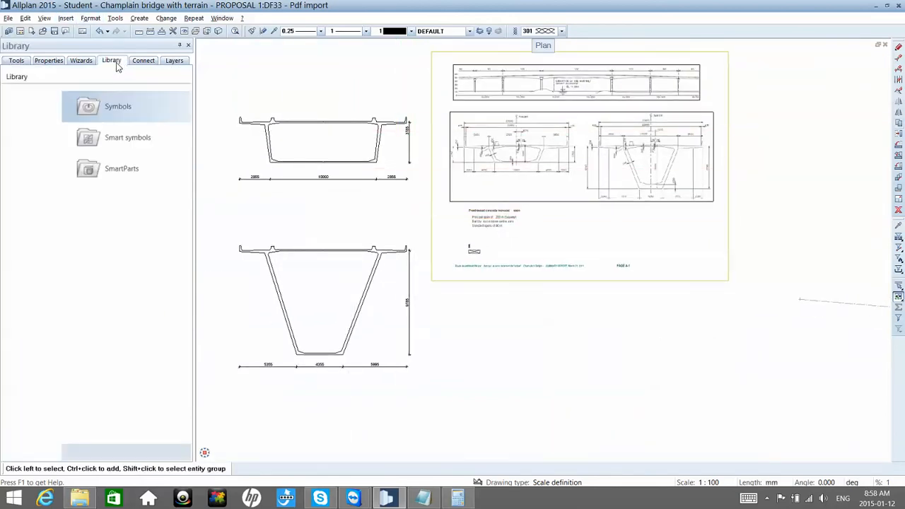
pyautogui.click(59, 107)
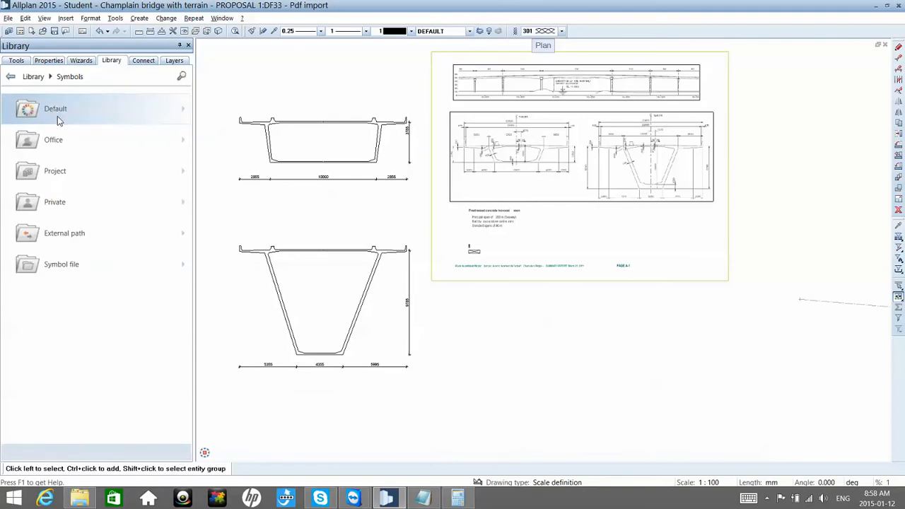
pyautogui.click(57, 172)
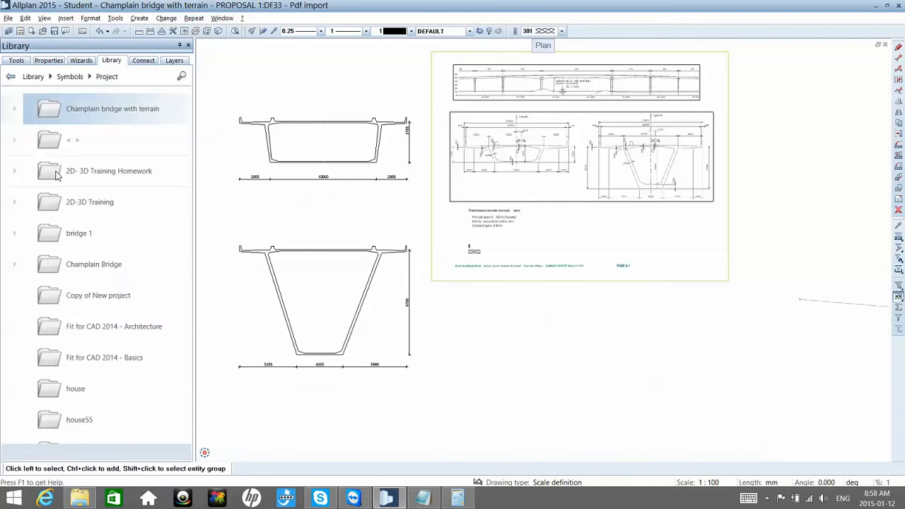
pyautogui.click(50, 115)
pyautogui.click(49, 111)
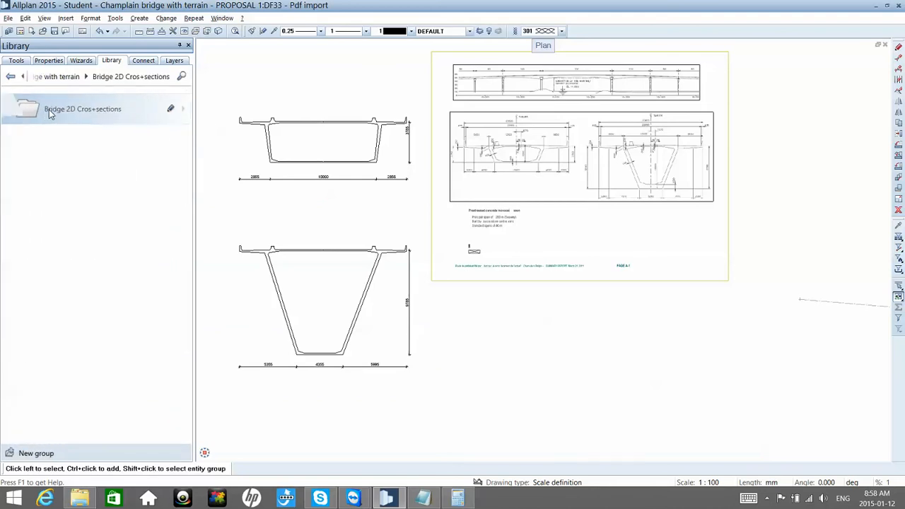
pyautogui.click(73, 78)
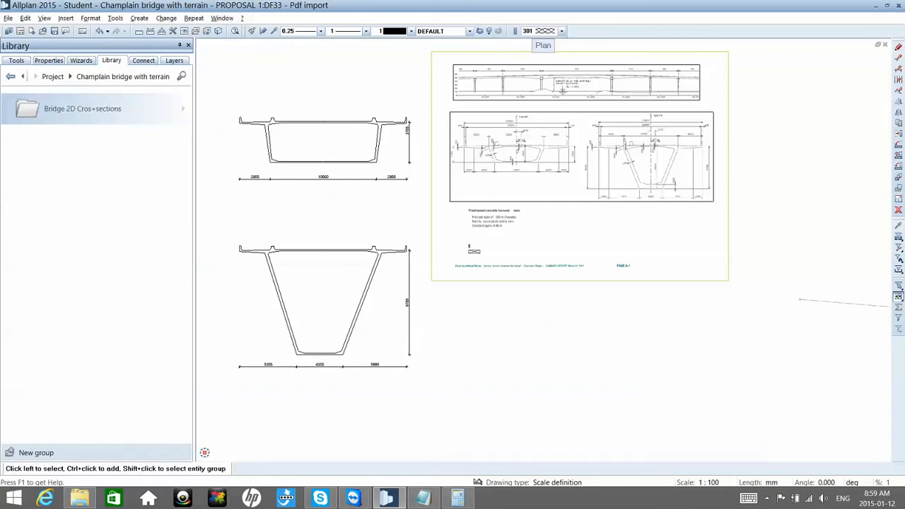
pyautogui.click(12, 454)
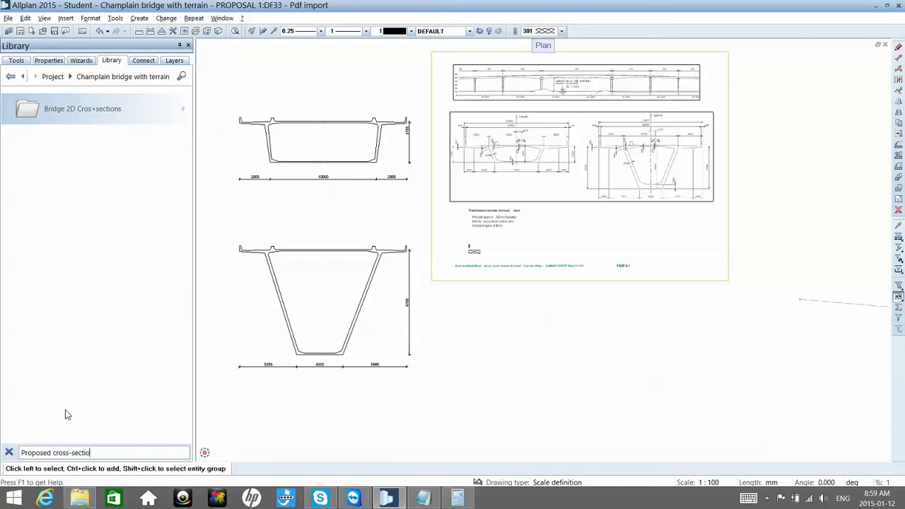
pyautogui.press('Return')
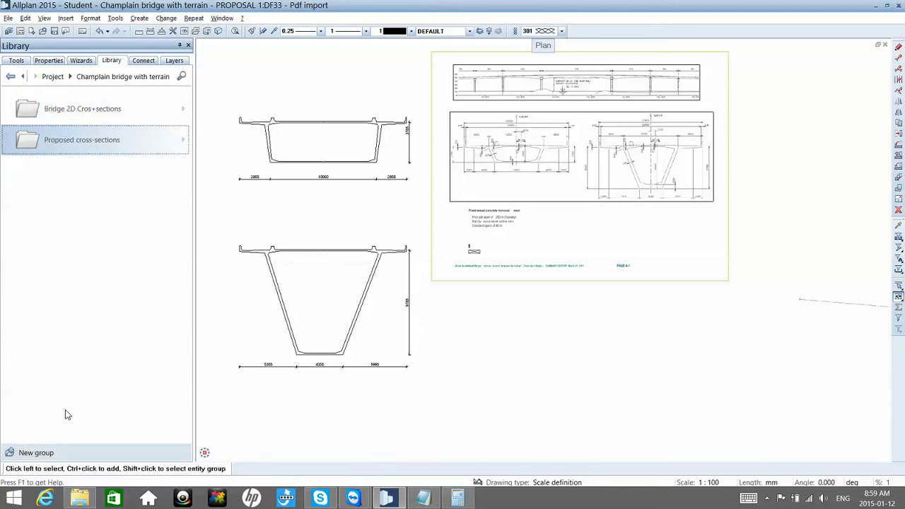
# Step: Save the shallow box-girder section with its dimension lines as dumb symbol 1 in the Proposed cross-sections group, based at its bottom slab's right corner
pyautogui.click(109, 148)
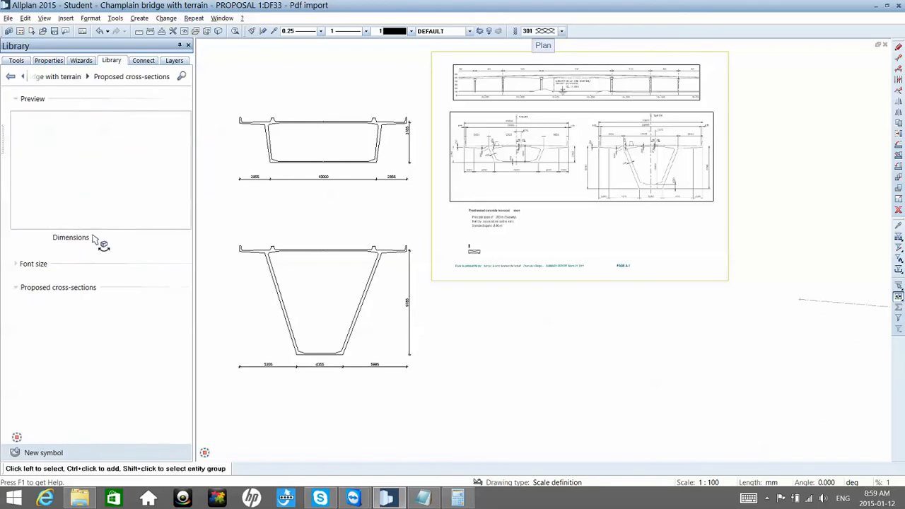
pyautogui.click(11, 453)
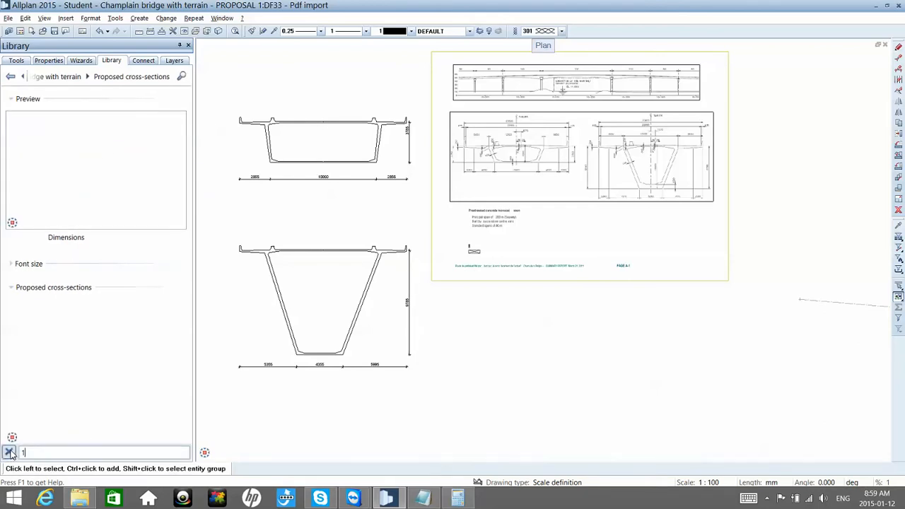
pyautogui.write('1')
pyautogui.press('Return')
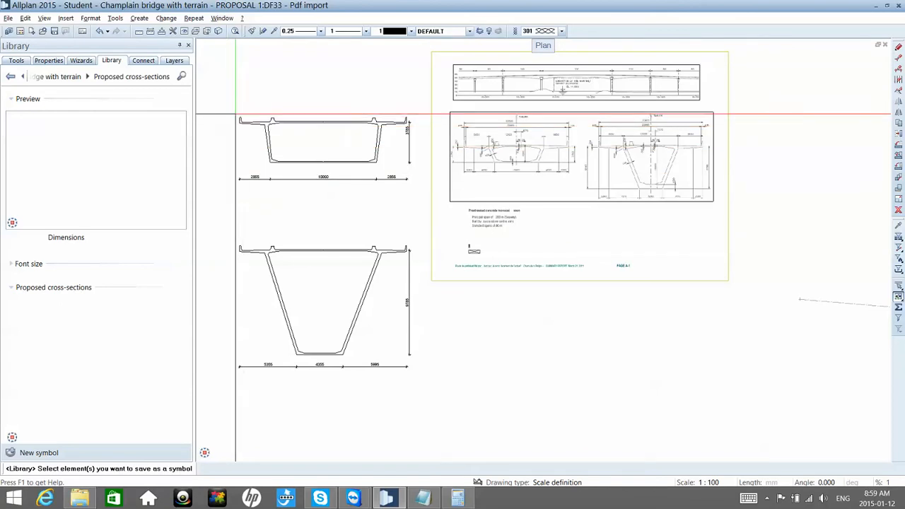
pyautogui.moveTo(236, 113); pyautogui.dragTo(412, 170)
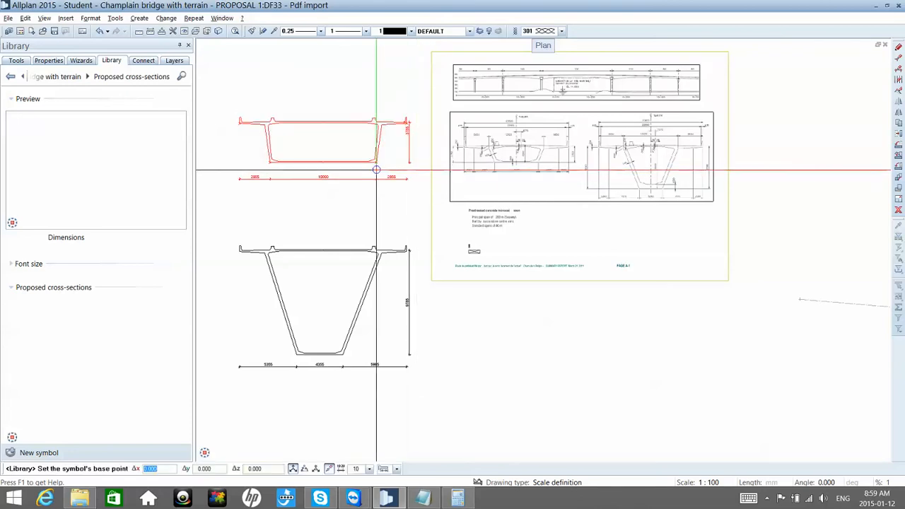
pyautogui.click(377, 169)
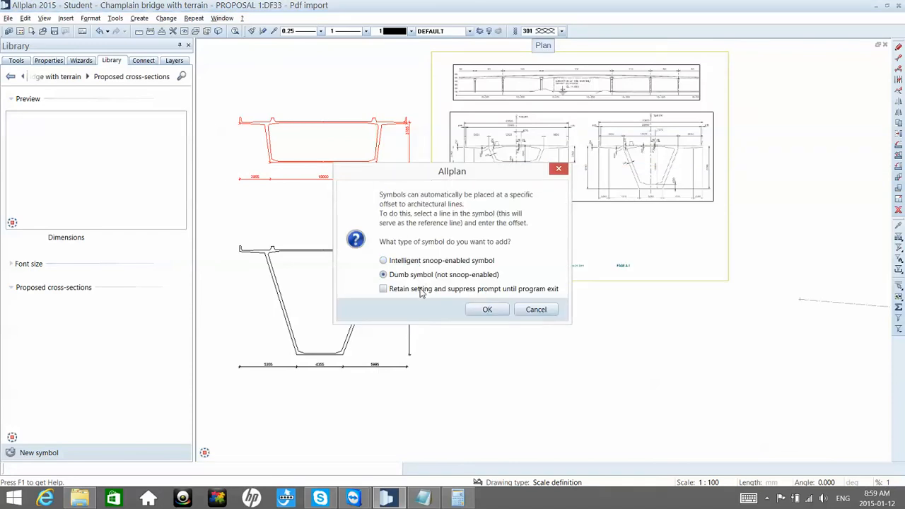
pyautogui.click(491, 313)
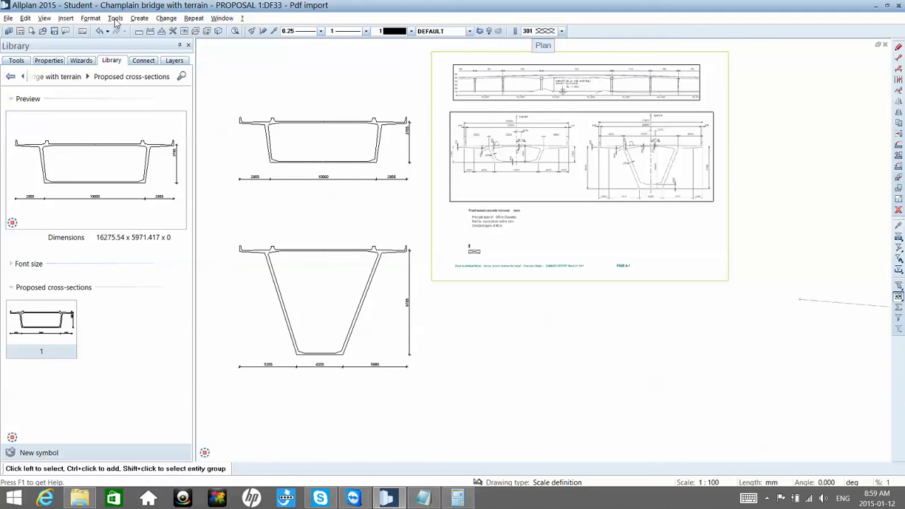
# Step: Undo the last move of the deepened section's dimension line and delete symbol 1 from the Proposed cross-sections group
pyautogui.click(99, 36)
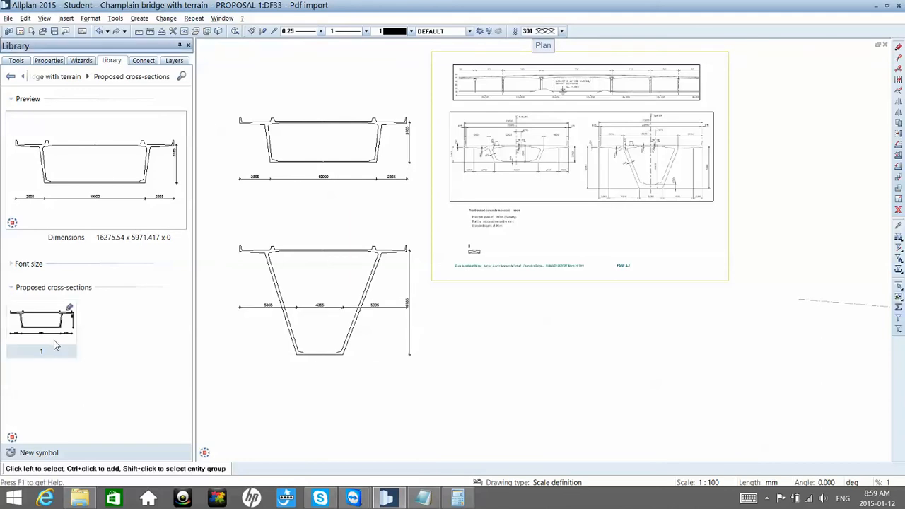
pyautogui.press('Delete')
pyautogui.click(458, 273)
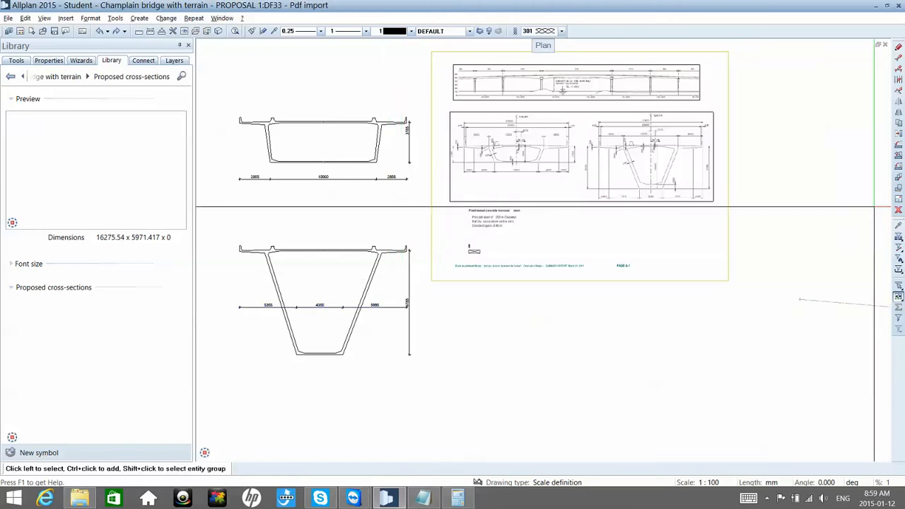
# Step: Save only the shallow section's lines and polylines as symbol 1 in the Proposed cross-sections group, with the bottom slab's right corner as base point
pyautogui.click(13, 455)
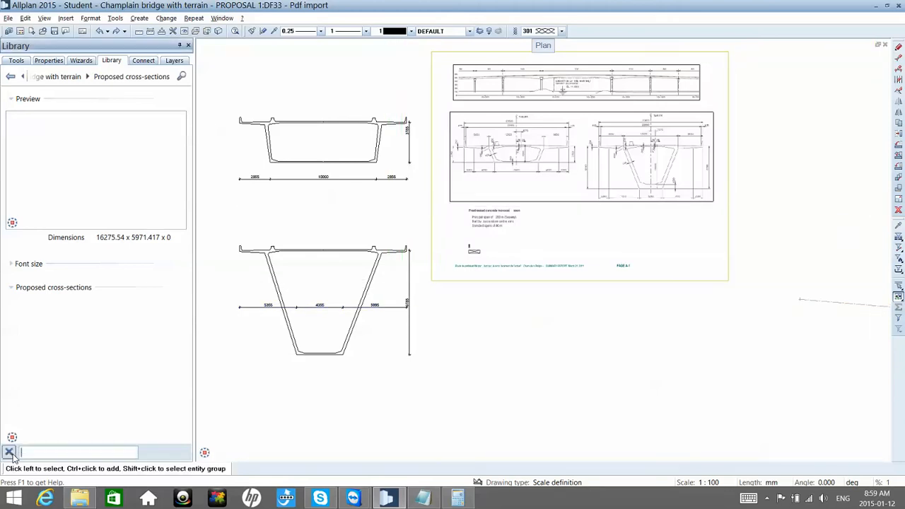
pyautogui.press('Return')
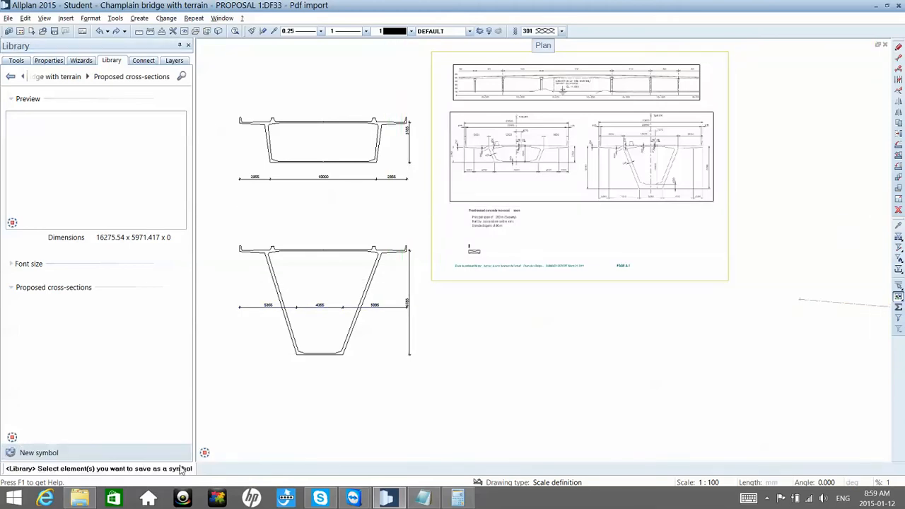
pyautogui.click(898, 249)
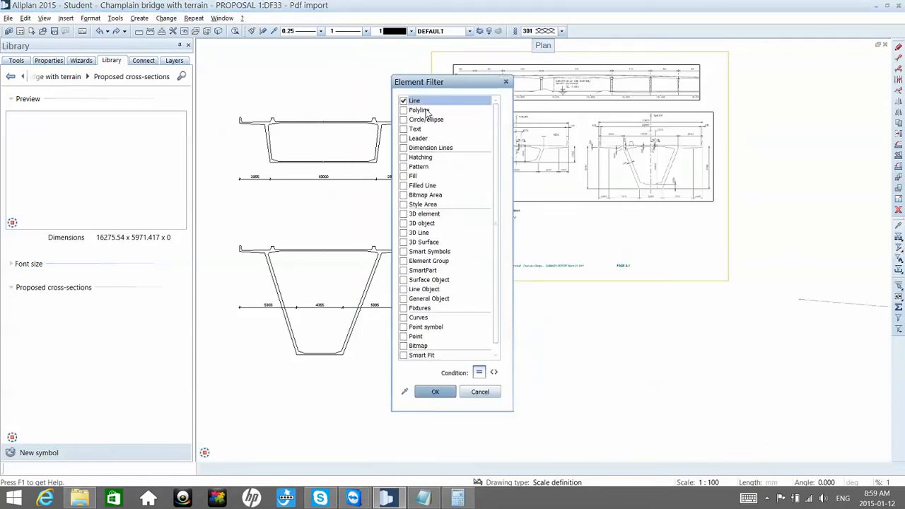
pyautogui.press('Return')
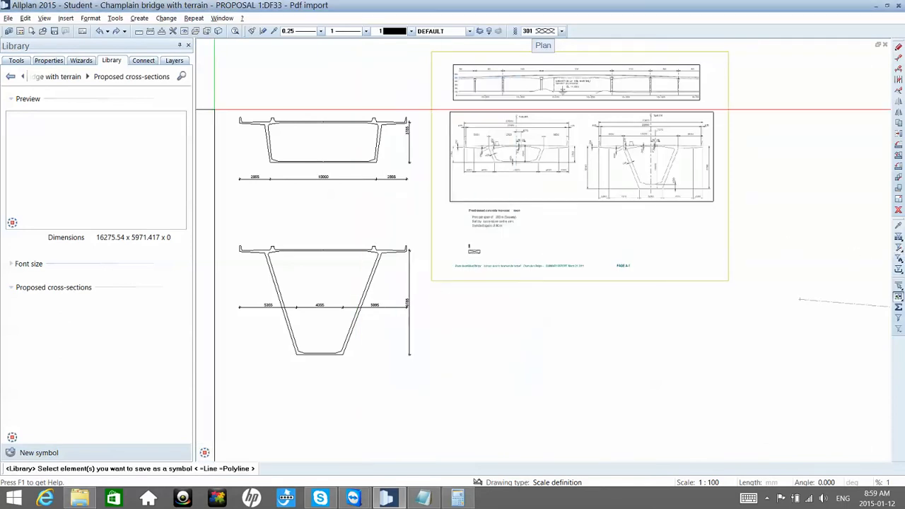
pyautogui.moveTo(221, 106); pyautogui.dragTo(426, 195)
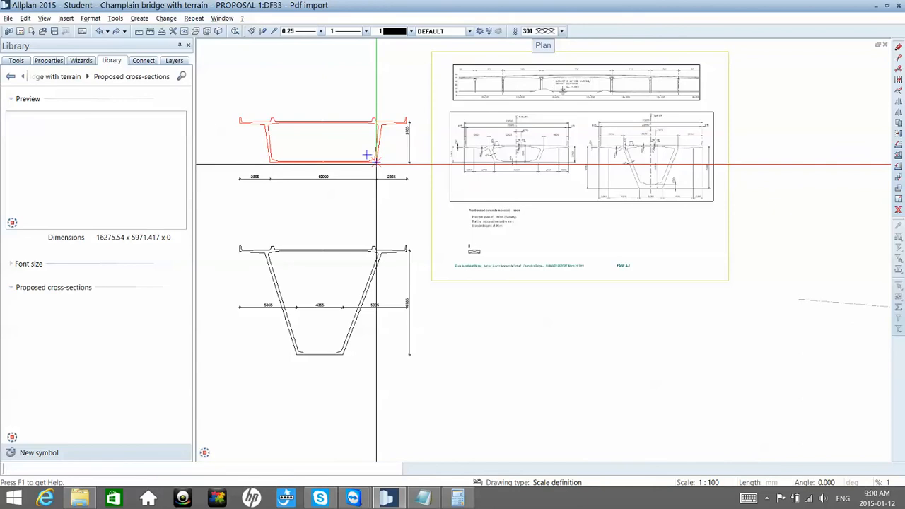
pyautogui.click(375, 162)
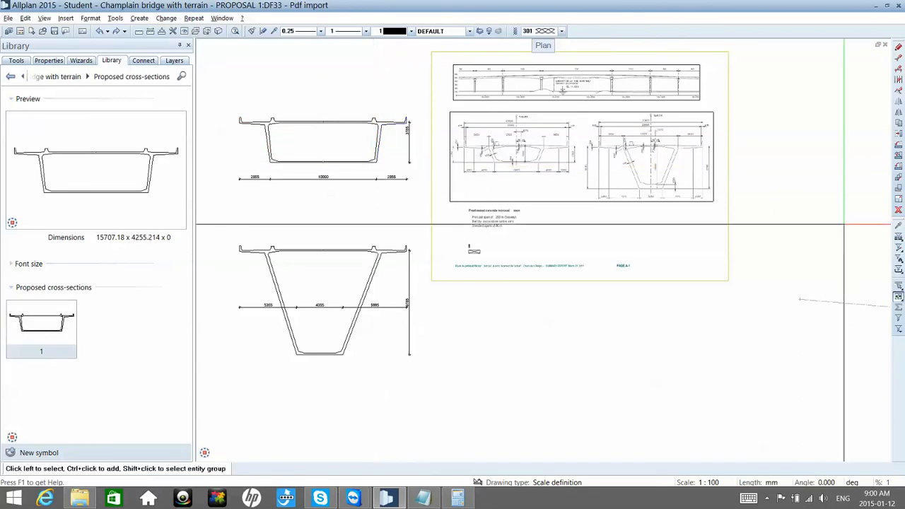
pyautogui.click(897, 248)
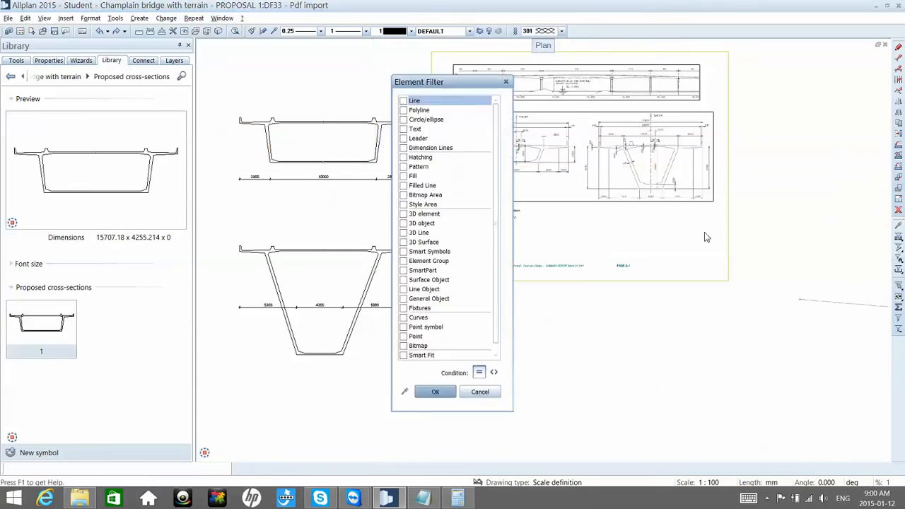
pyautogui.click(435, 392)
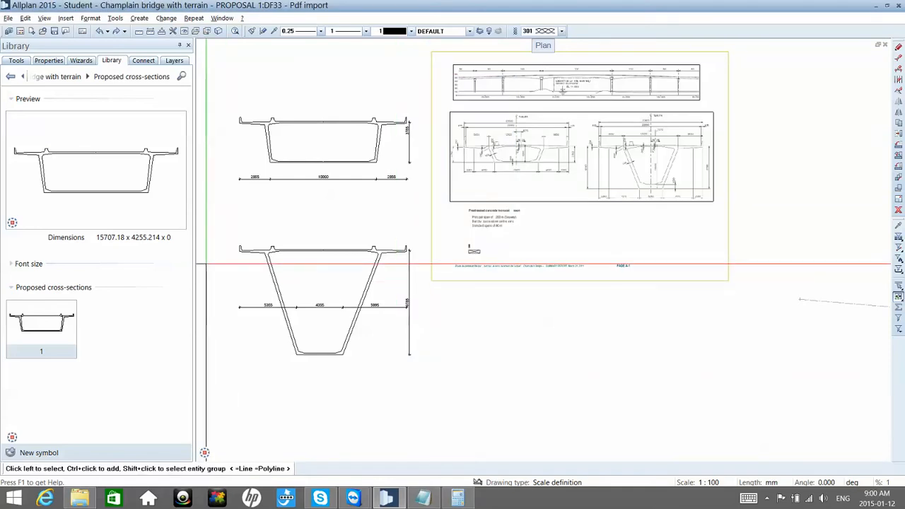
pyautogui.moveTo(219, 235); pyautogui.dragTo(427, 380)
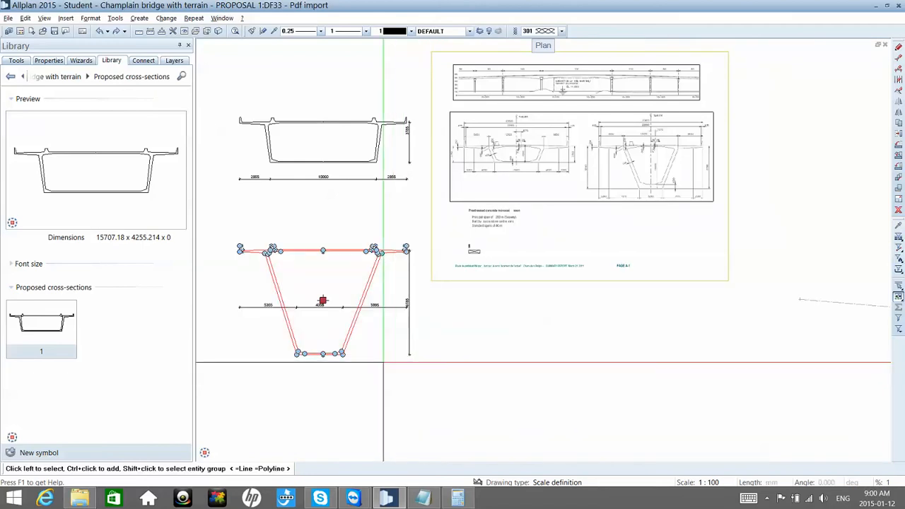
pyautogui.press('Escape')
# Step: Save only the deepened section's lines and polylines as symbol 2 in the Proposed cross-sections group, with the bottom slab's right corner as base point
pyautogui.click(12, 456)
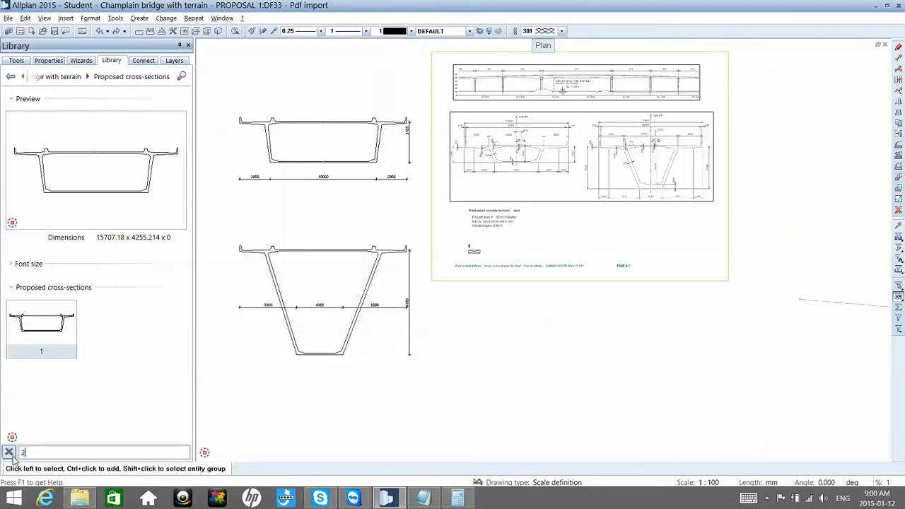
pyautogui.press('Return')
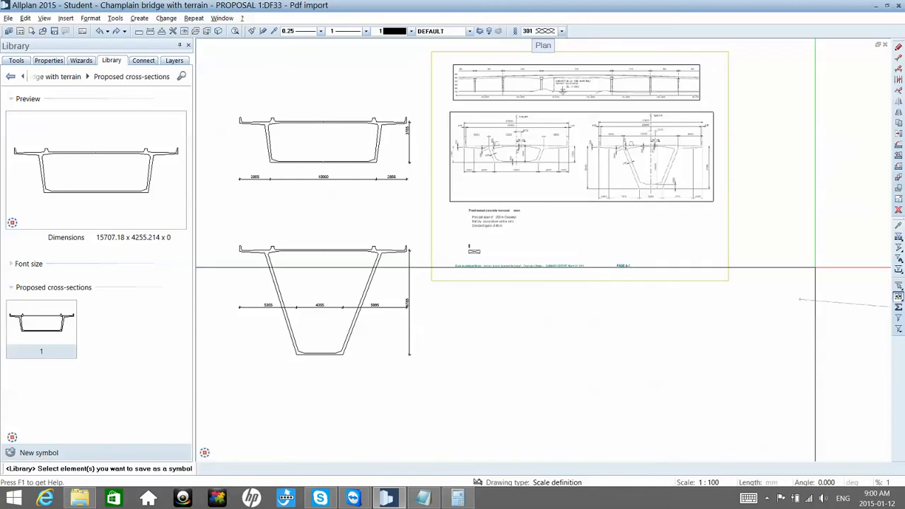
pyautogui.click(898, 248)
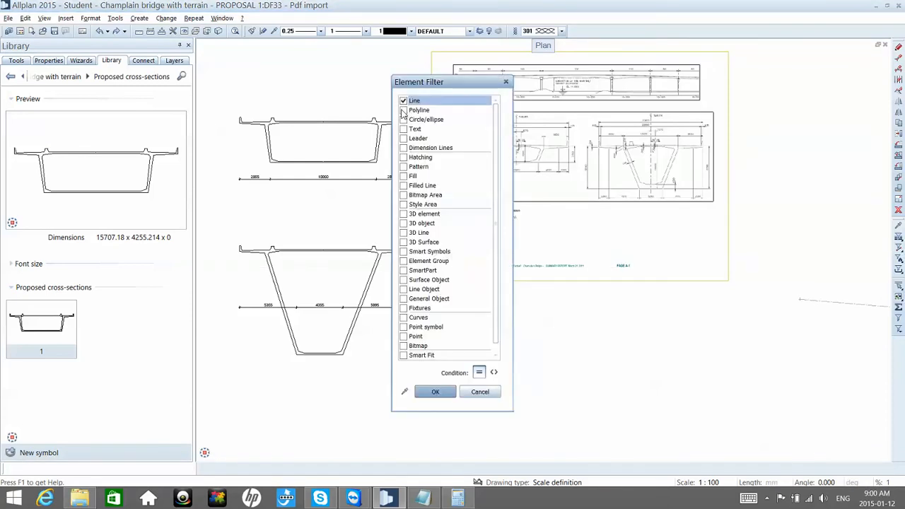
pyautogui.click(434, 392)
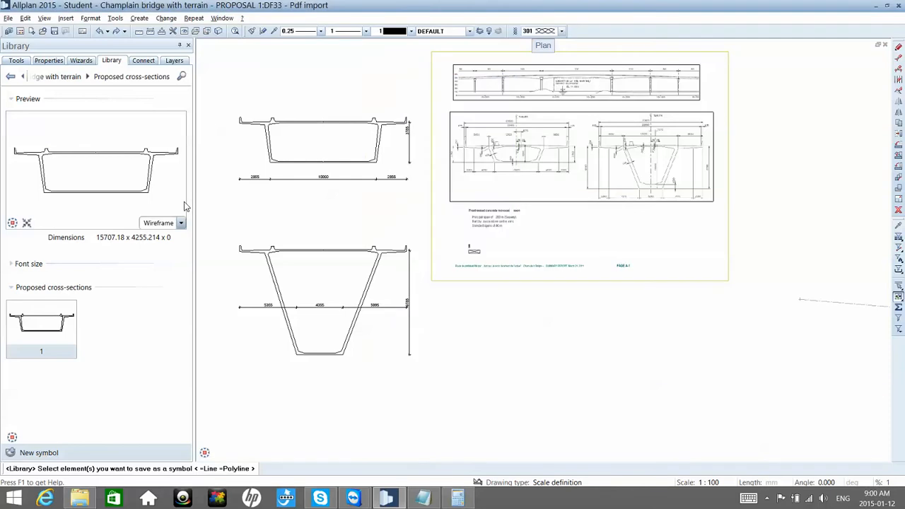
pyautogui.moveTo(229, 236); pyautogui.dragTo(417, 385)
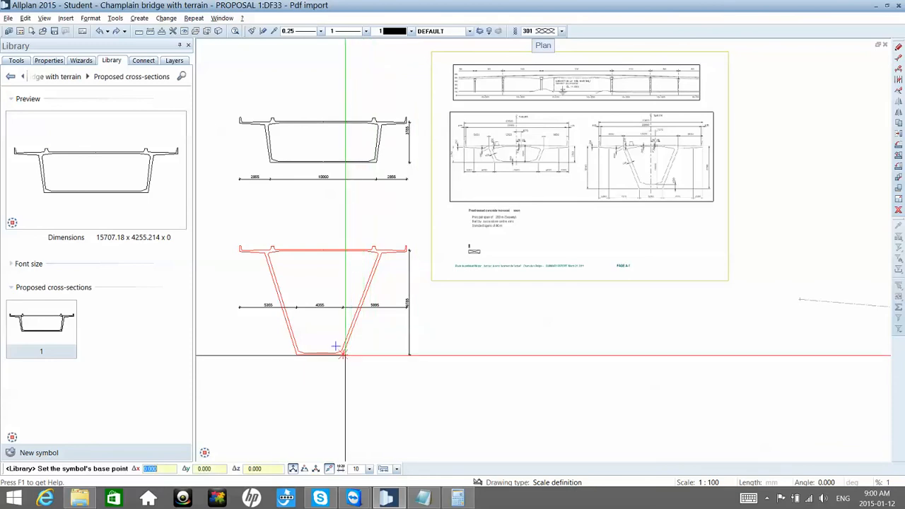
pyautogui.click(342, 351)
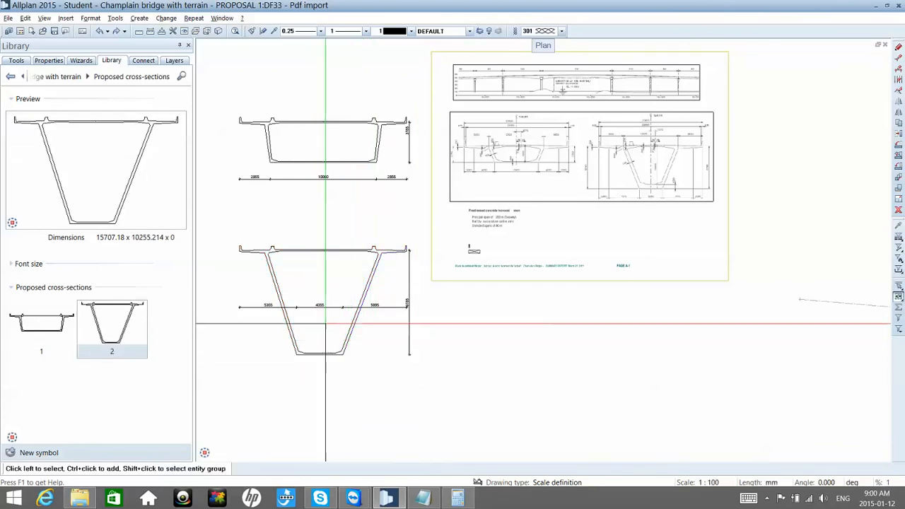
# Step: Start the Polyline tool at the bridge's longitudinal elevation in the imported PDF
pyautogui.scroll(-3, 342, 311)
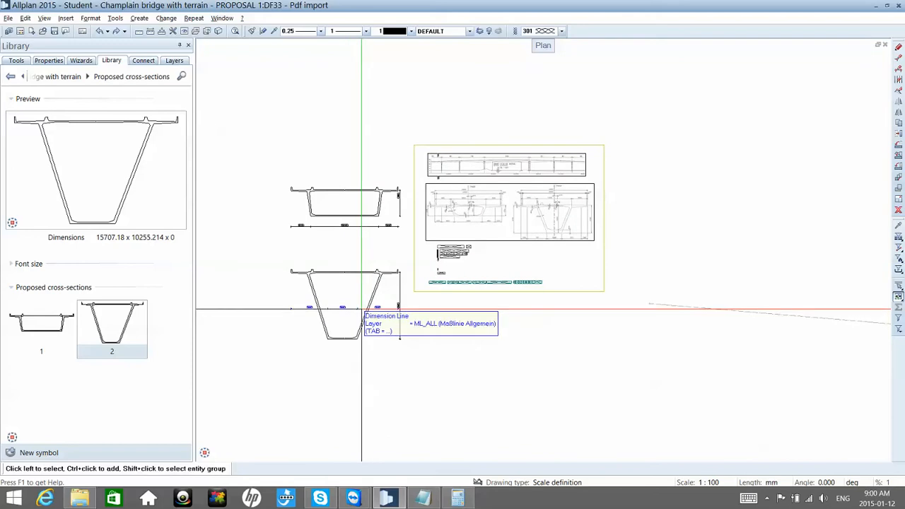
pyautogui.scroll(2, 361, 309)
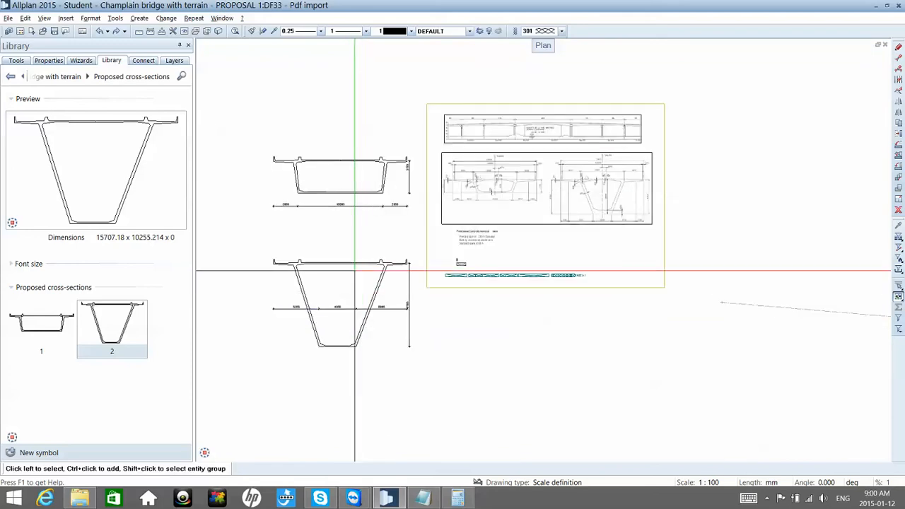
pyautogui.scroll(-1, 412, 192)
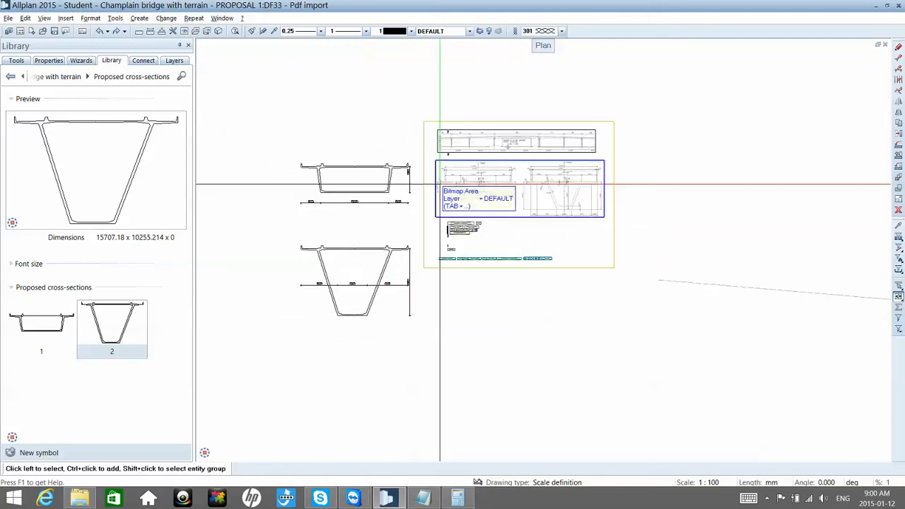
pyautogui.scroll(2, 474, 173)
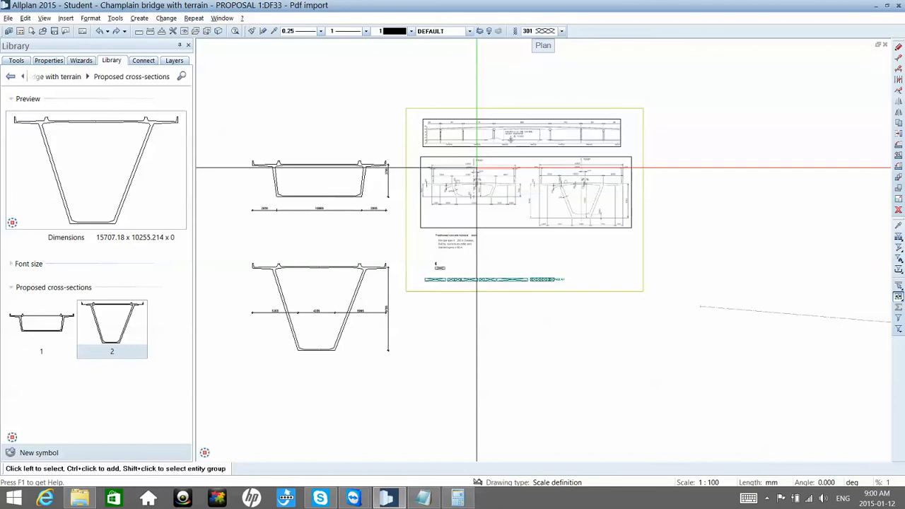
pyautogui.scroll(4, 475, 168)
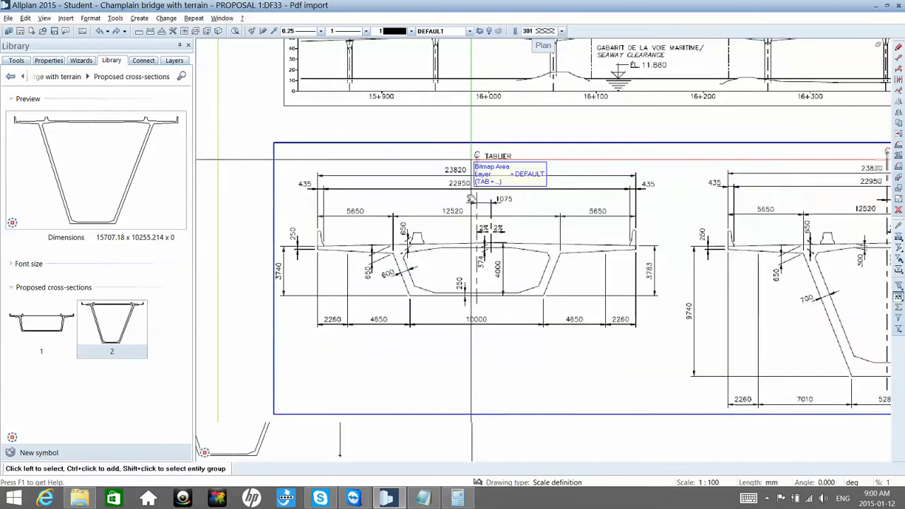
pyautogui.moveTo(469, 165)
pyautogui.mouseDown(button='middle')
pyautogui.moveTo(466, 189)
pyautogui.moveTo(459, 181)
pyautogui.moveTo(425, 196)
pyautogui.mouseUp(button='middle')
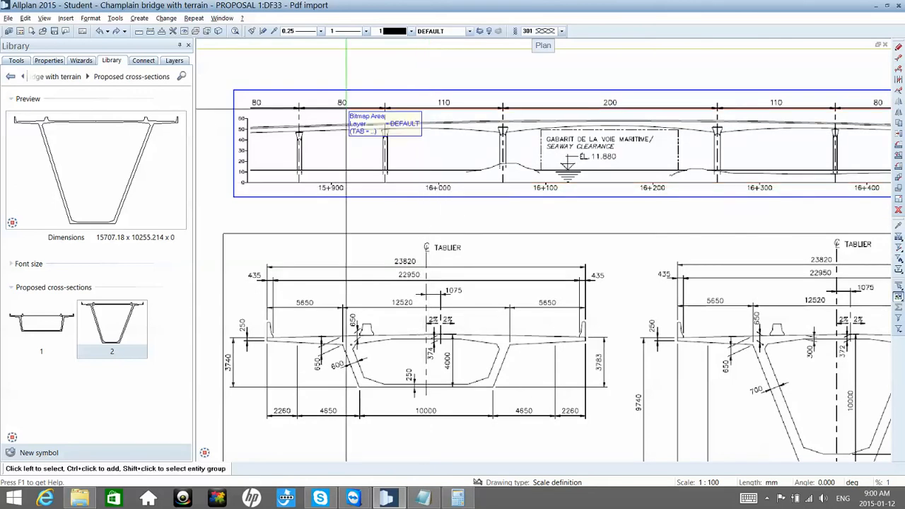
pyautogui.click(17, 61)
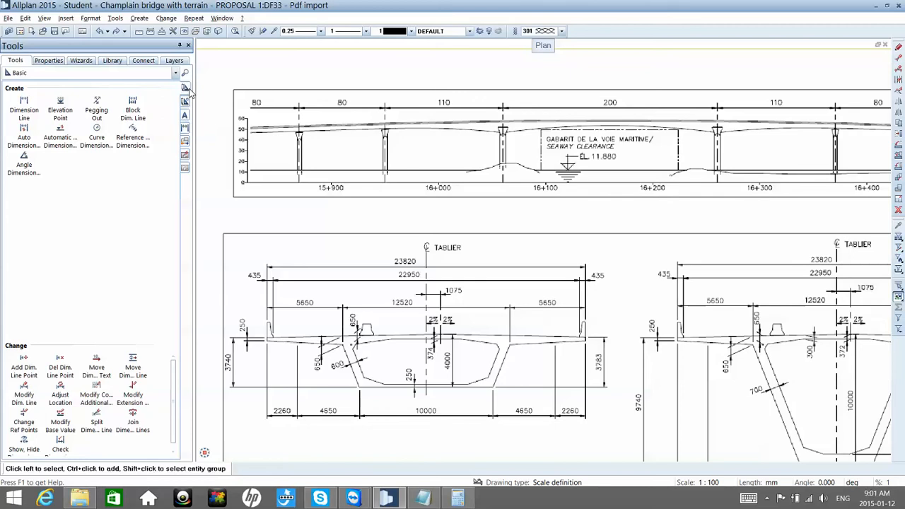
pyautogui.click(184, 87)
pyautogui.click(26, 106)
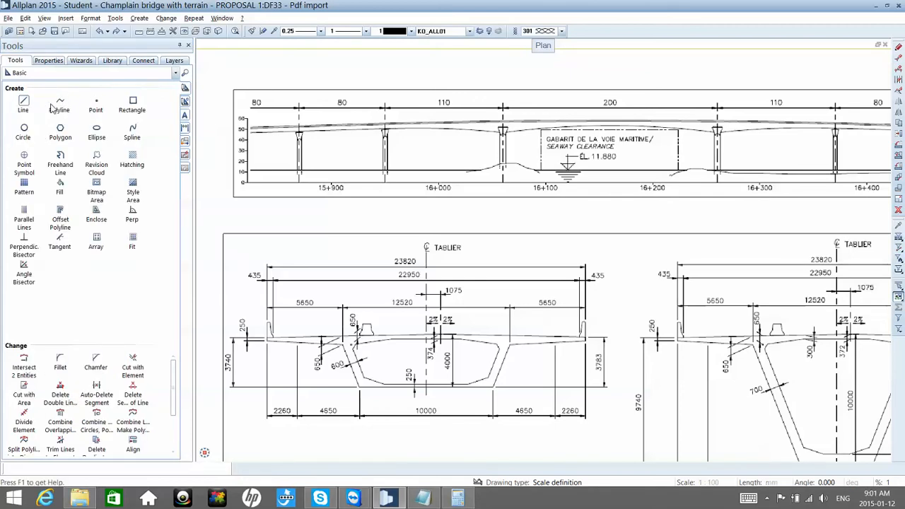
pyautogui.click(55, 106)
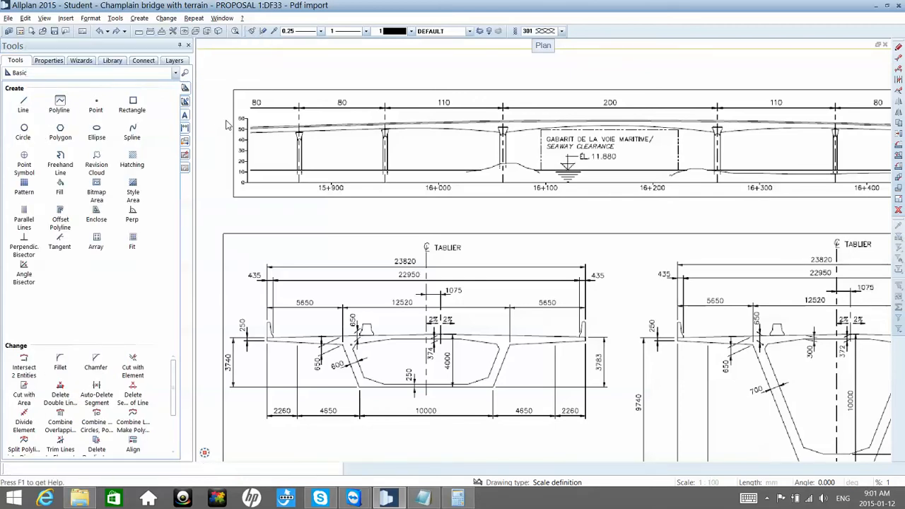
pyautogui.scroll(5, 228, 117)
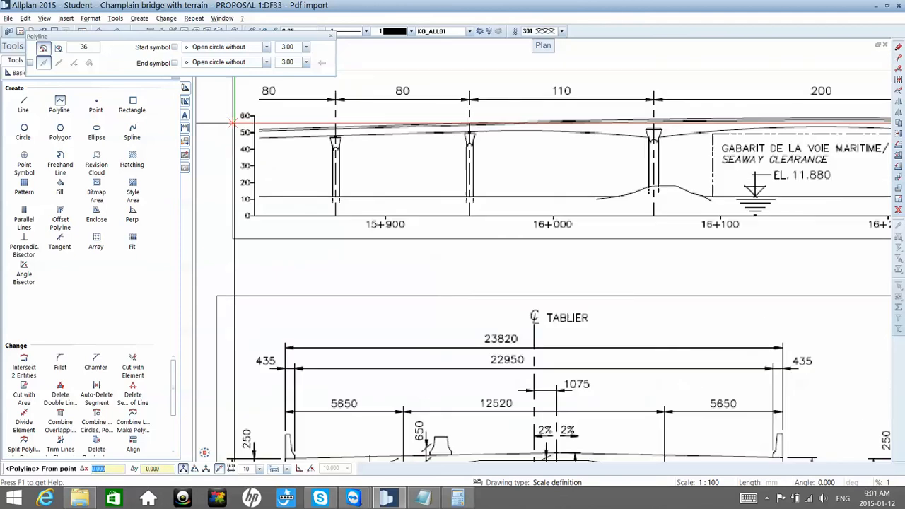
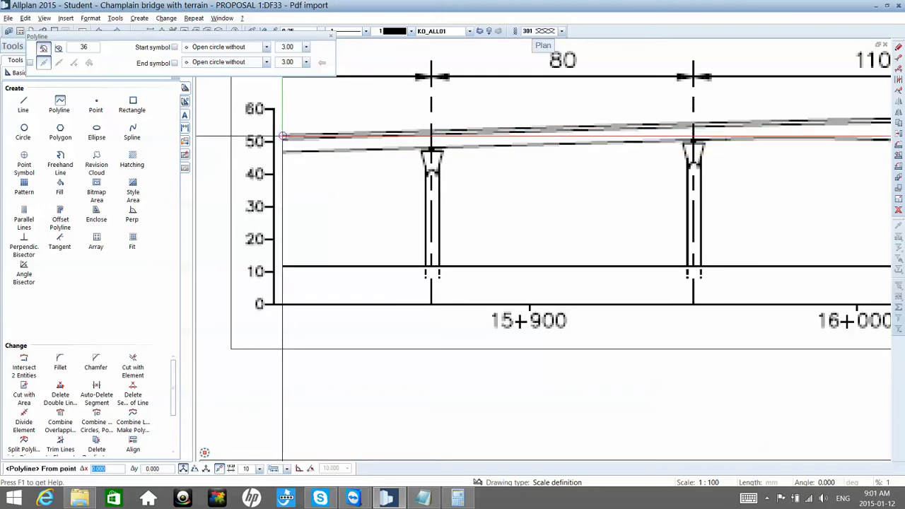
# Step: Trace the deck's top edge on the bridge elevation with a polyline from its left end past the first two piers to the 200 span's left pier
pyautogui.click(282, 134)
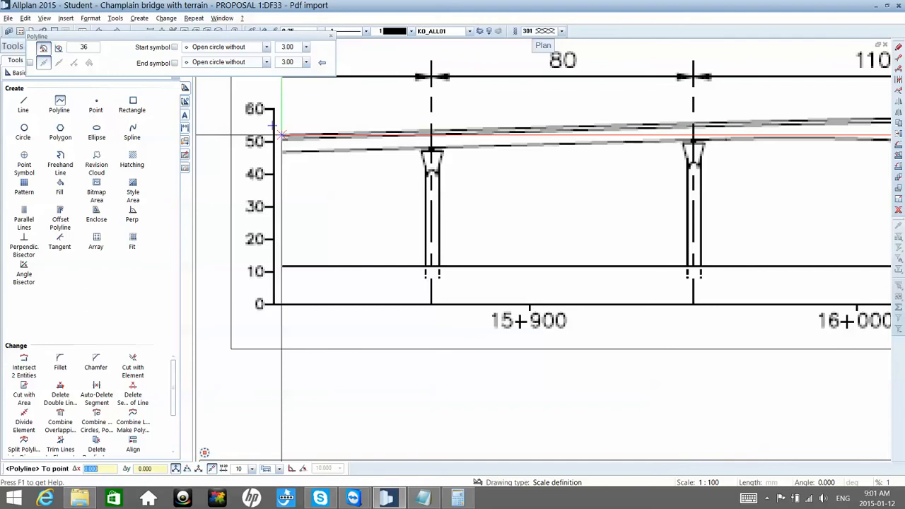
pyautogui.scroll(-5, 657, 115)
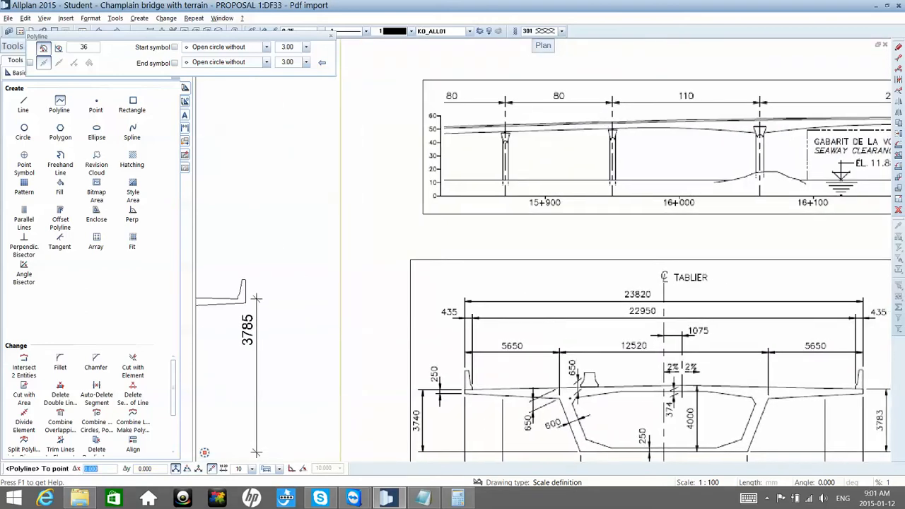
pyautogui.scroll(3, 612, 124)
pyautogui.scroll(2, 548, 122)
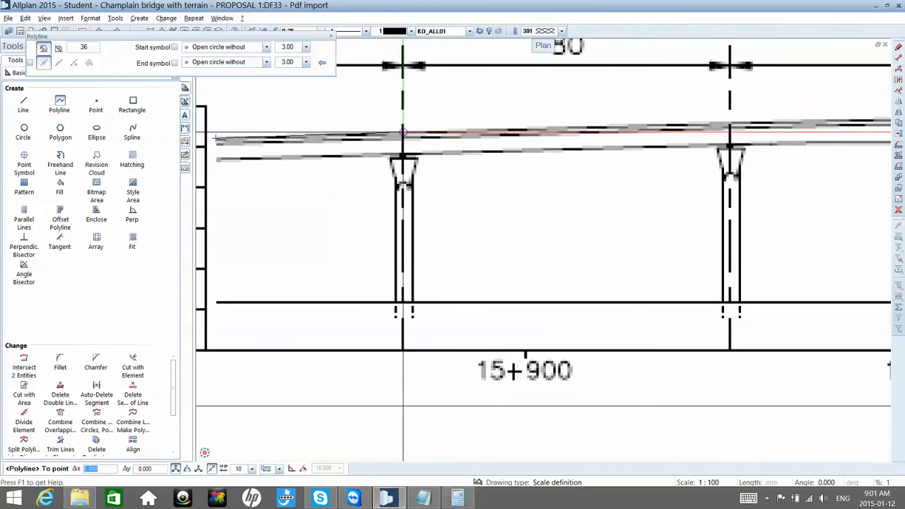
pyautogui.click(403, 131)
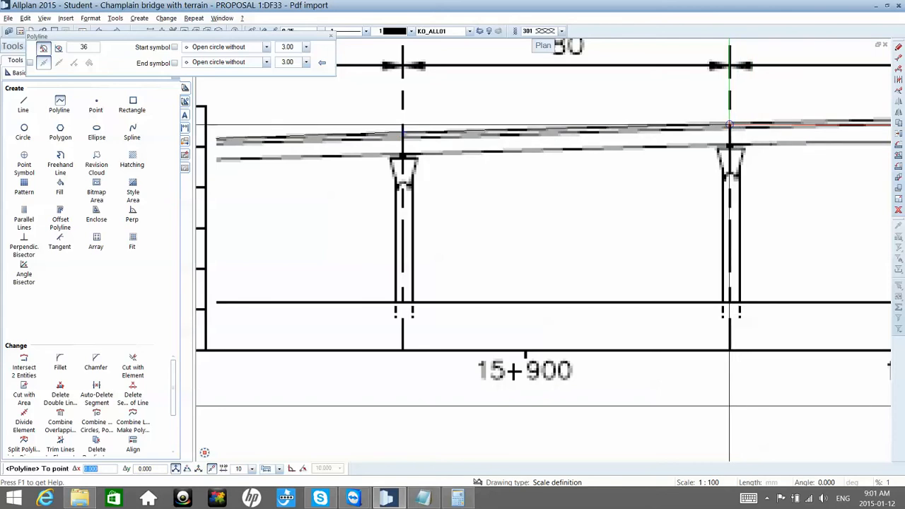
pyautogui.scroll(-6, 721, 116)
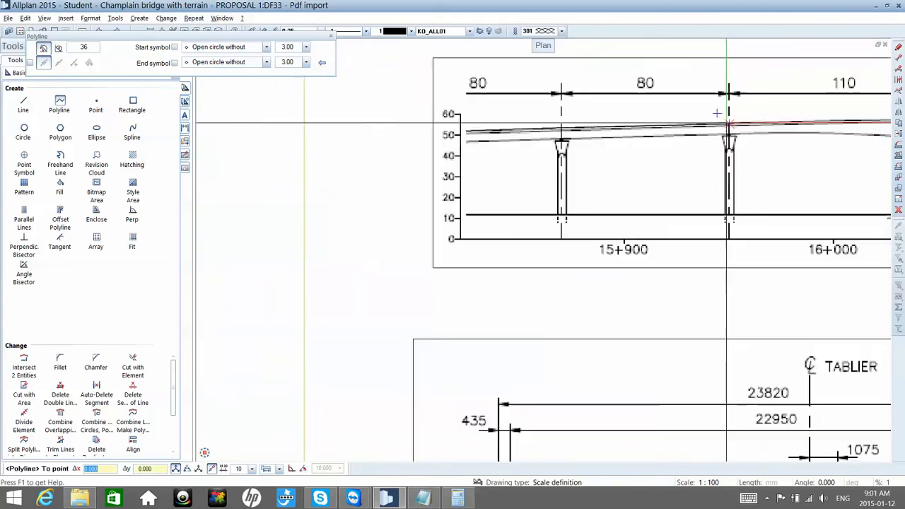
pyautogui.scroll(-1, 723, 123)
pyautogui.moveTo(768, 128); pyautogui.dragTo(720, 128, button='middle')
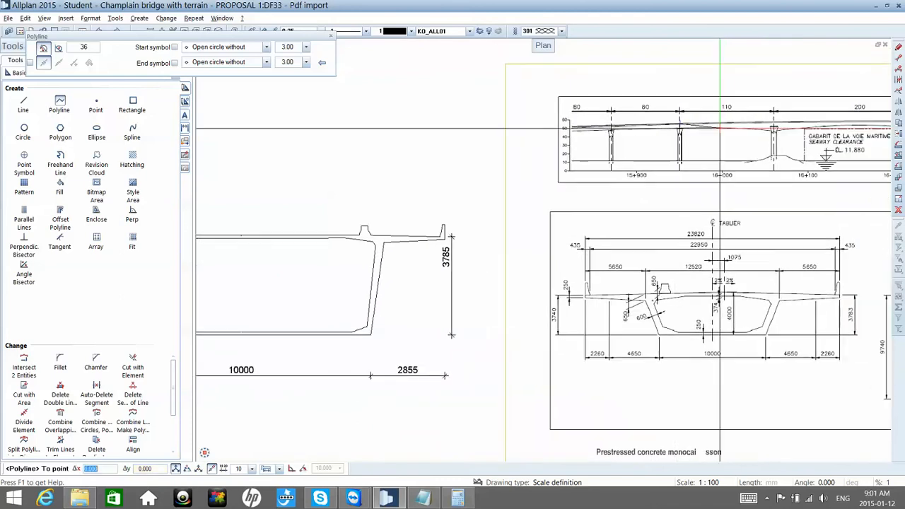
pyautogui.scroll(1, 729, 128)
pyautogui.scroll(3, 746, 126)
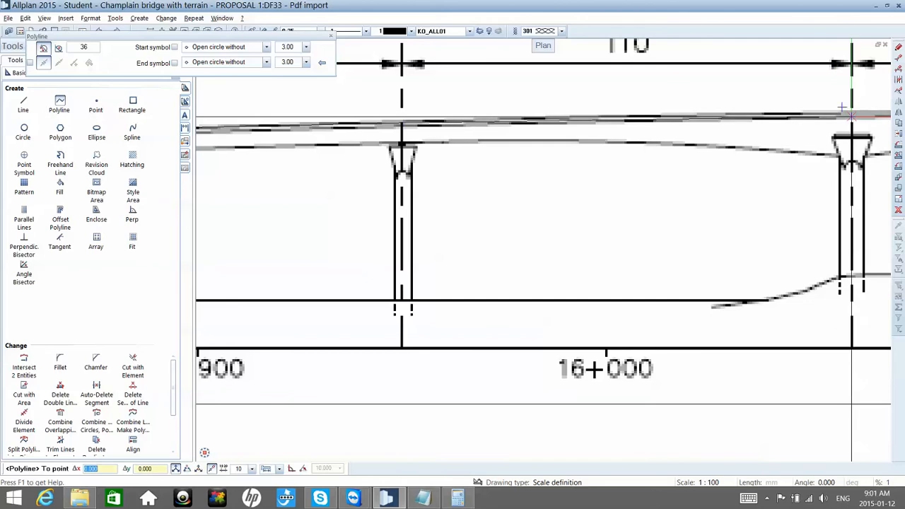
# Step: Continue the deck's top-edge polyline across the 200 span to its right pier's centreline
pyautogui.scroll(-8, 842, 107)
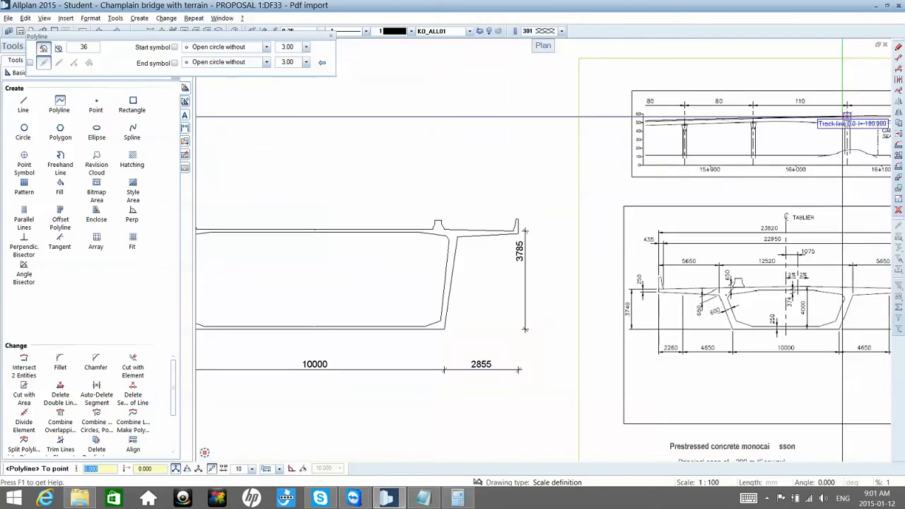
pyautogui.scroll(-8, 846, 116)
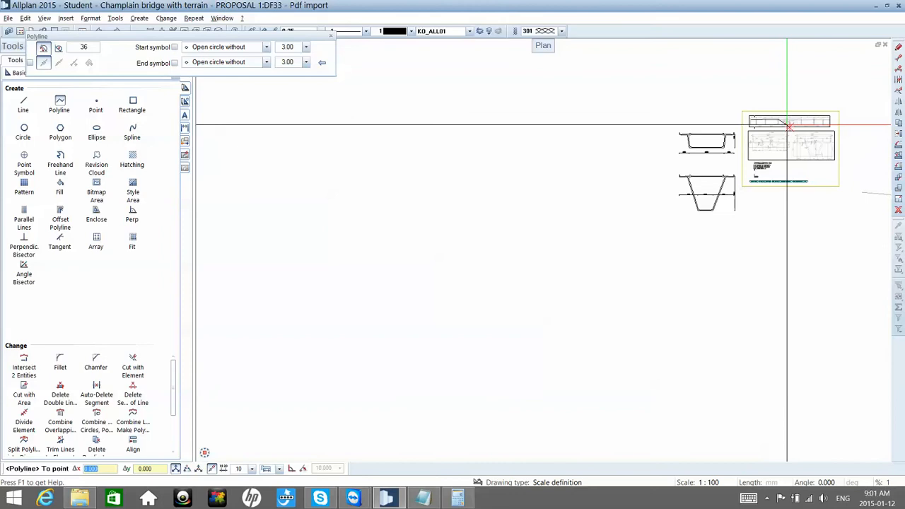
pyautogui.scroll(4, 787, 124)
pyautogui.scroll(12, 783, 116)
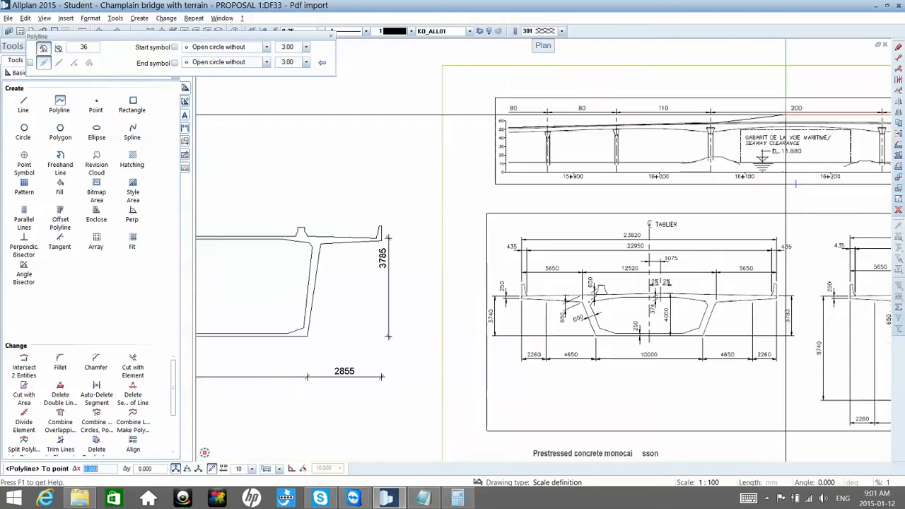
pyautogui.moveTo(794, 121); pyautogui.dragTo(654, 134, button='middle')
pyautogui.scroll(-4, 721, 130)
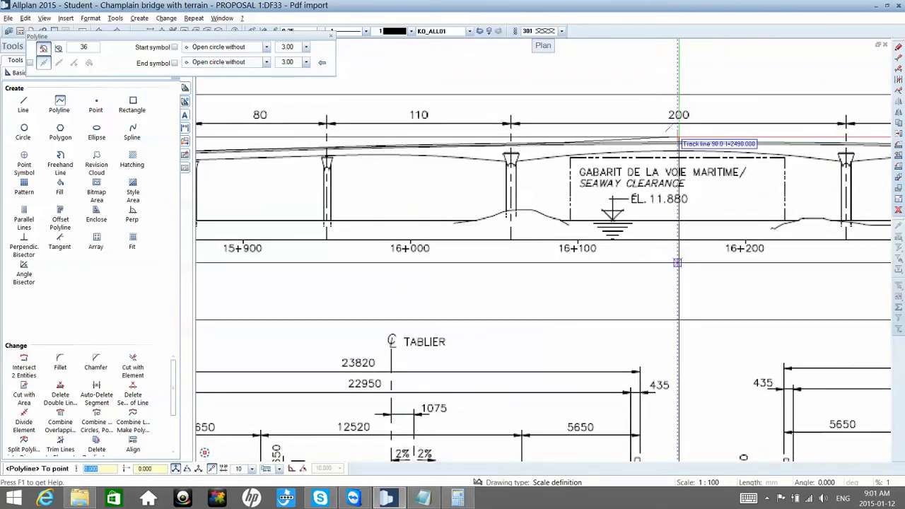
pyautogui.scroll(8, 845, 147)
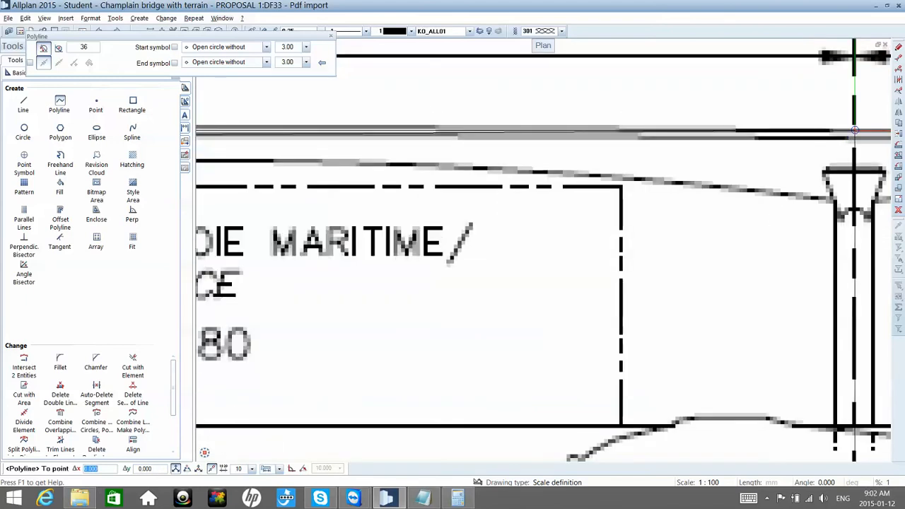
# Step: Continue the deck's top-edge polyline across the right 110 span to the next pier's centreline
pyautogui.scroll(-8, 845, 122)
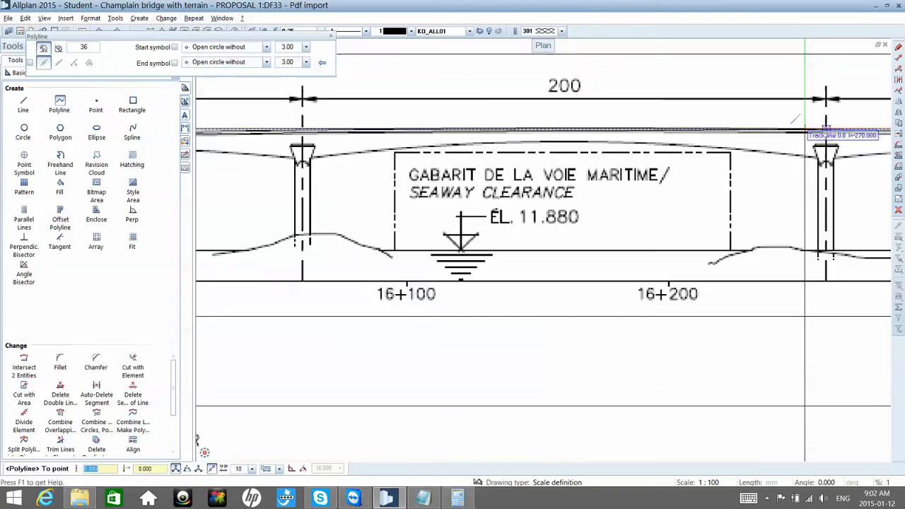
pyautogui.scroll(-6, 806, 129)
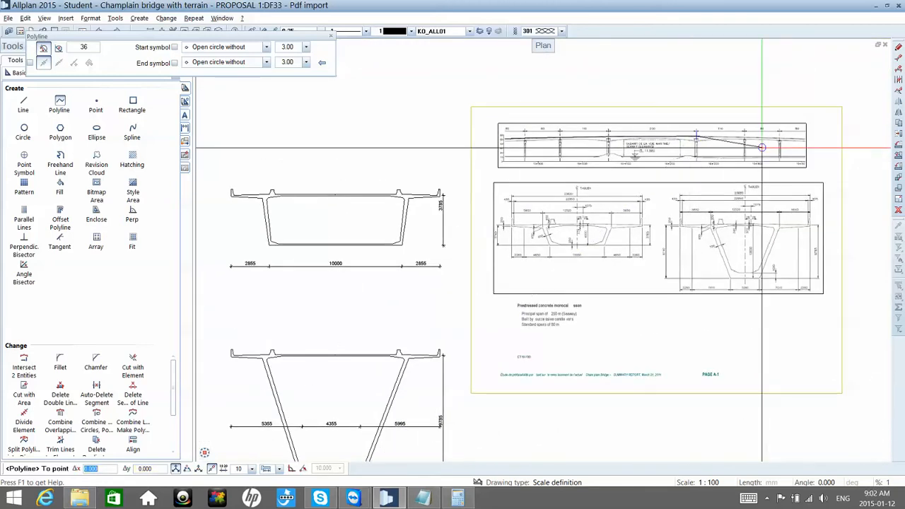
pyautogui.scroll(5, 760, 147)
pyautogui.scroll(3, 761, 147)
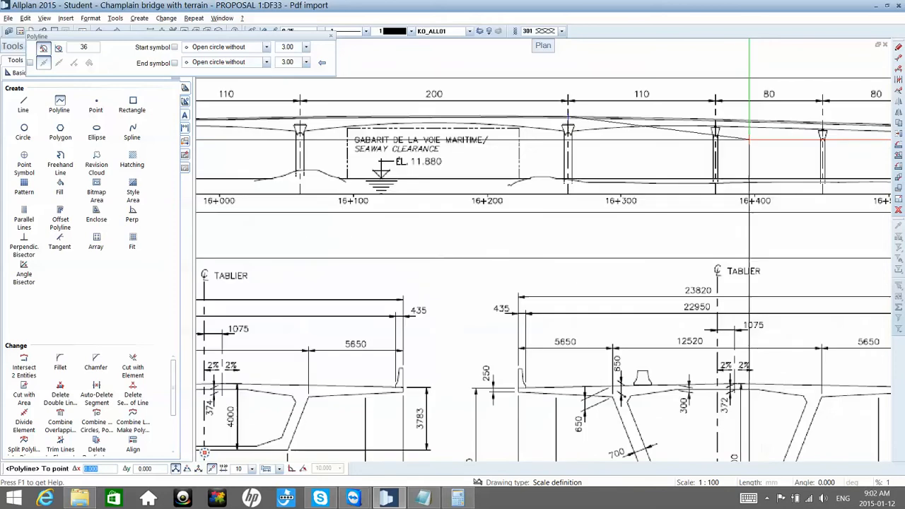
pyautogui.scroll(2, 682, 97)
pyautogui.scroll(3, 683, 97)
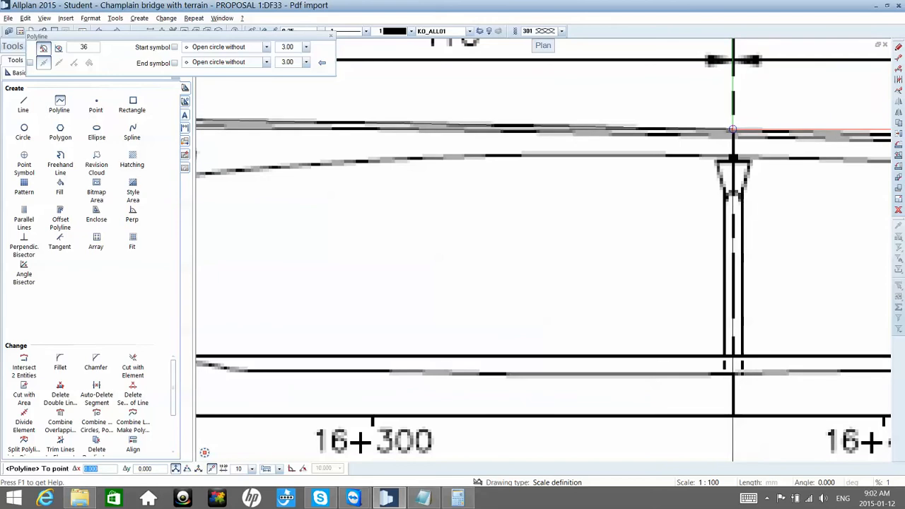
# Step: Extend the deck's top-edge polyline over the last two 80 spans to the deck's right end and finish it
pyautogui.scroll(-4, 733, 131)
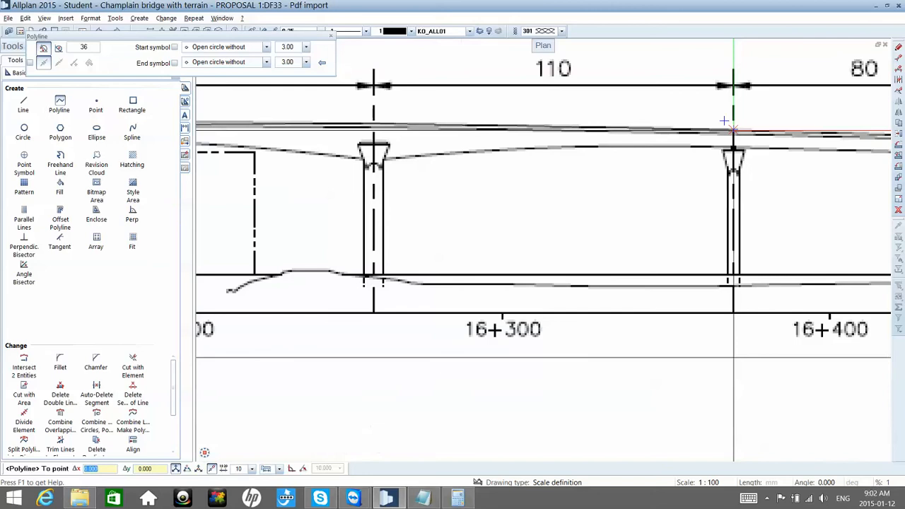
pyautogui.scroll(-5, 733, 132)
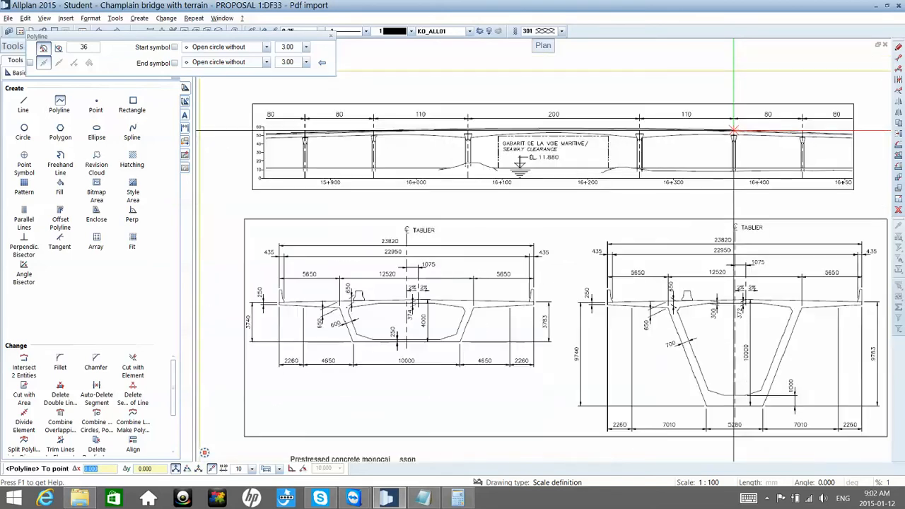
pyautogui.scroll(10, 807, 132)
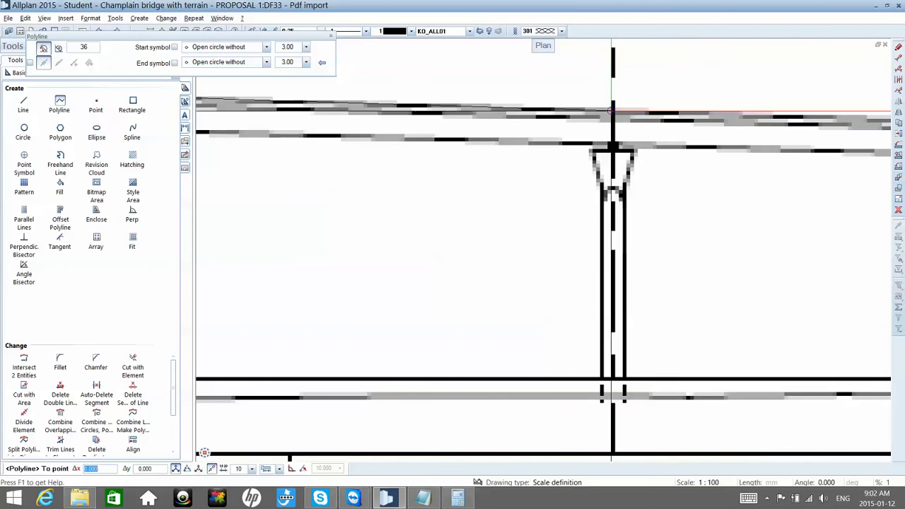
pyautogui.scroll(-5, 613, 106)
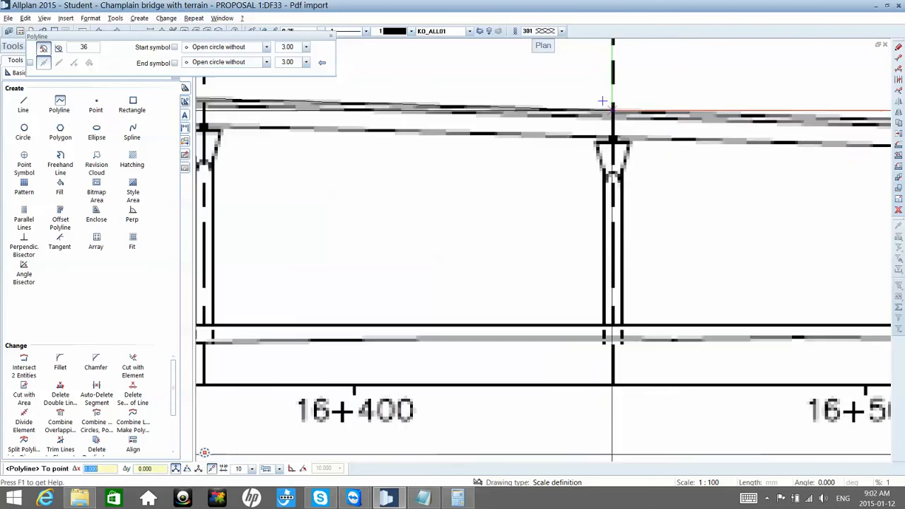
pyautogui.scroll(8, 684, 119)
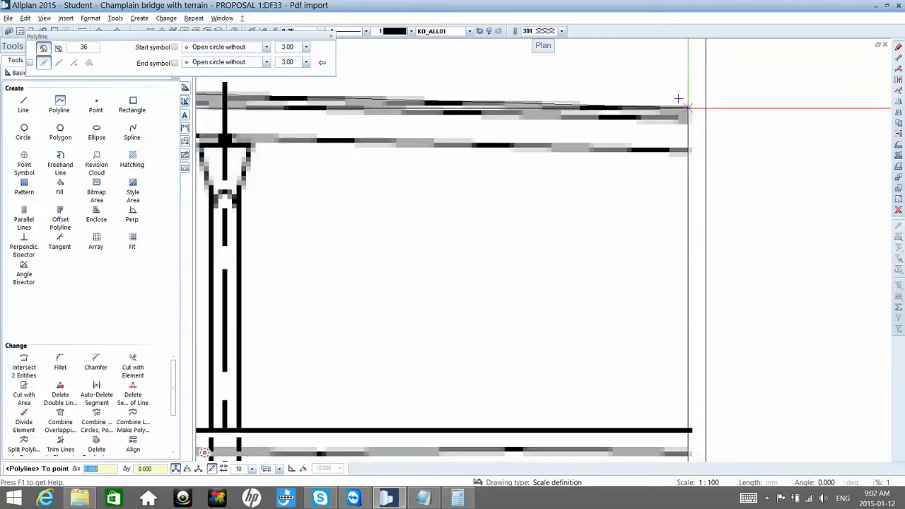
pyautogui.press('Escape')
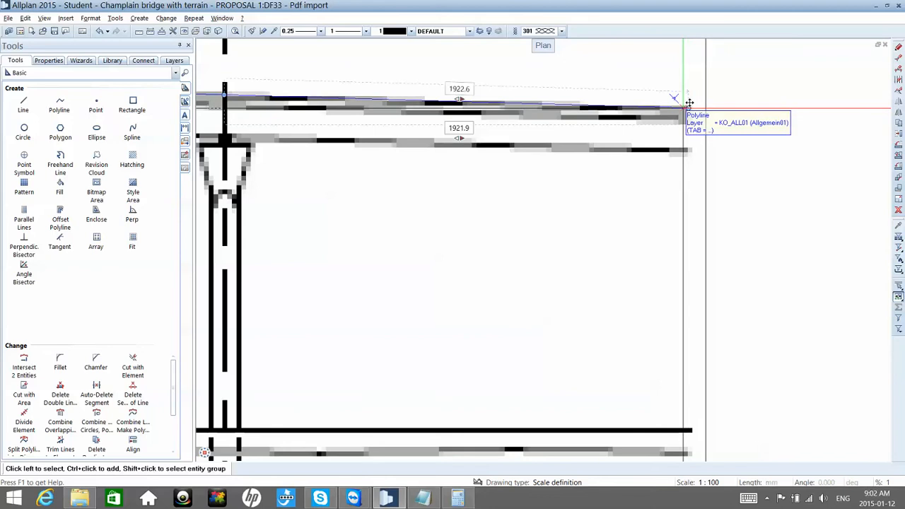
# Step: Move the deck's top-edge polyline by its right endpoint to the empty area outside the PDF, below the long sloping line
pyautogui.click(675, 98)
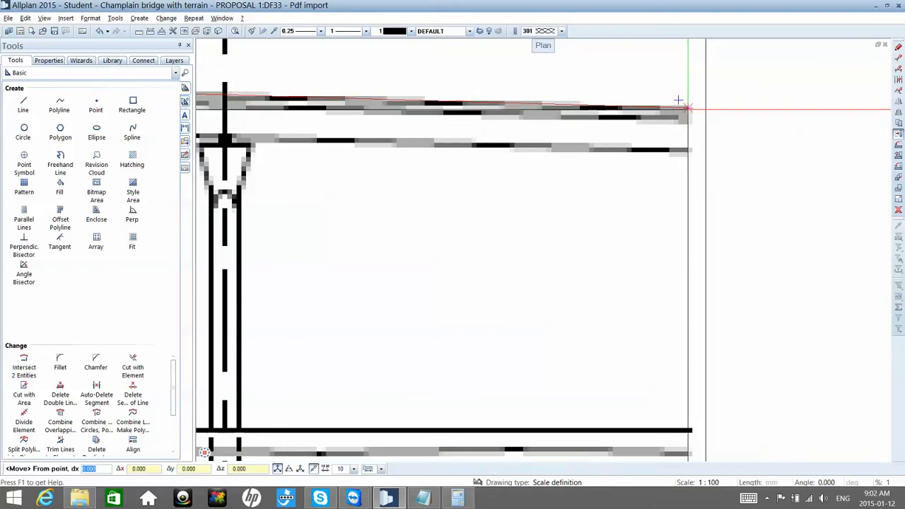
pyautogui.click(679, 100)
pyautogui.scroll(-5, 681, 101)
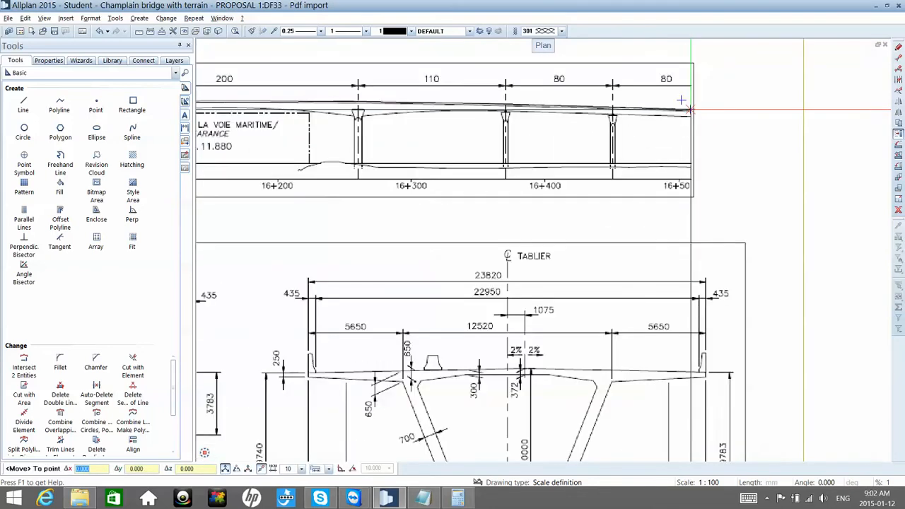
pyautogui.scroll(-6, 680, 100)
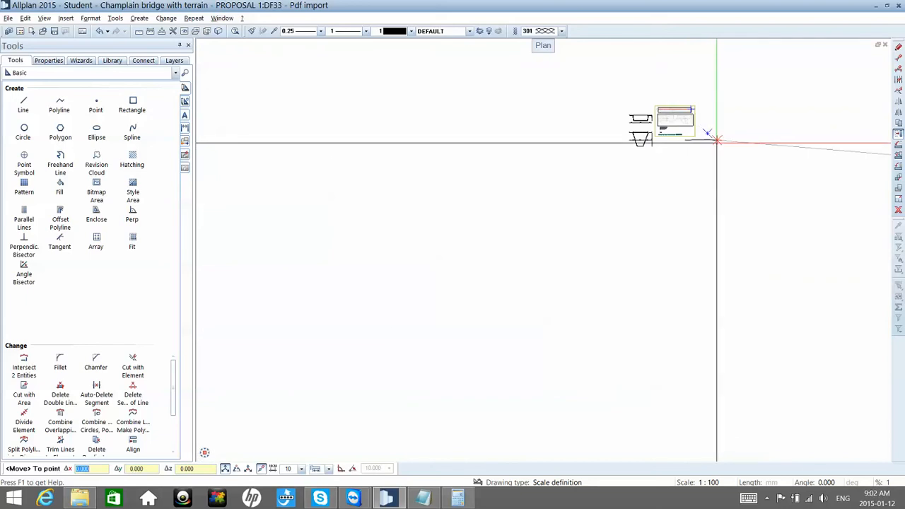
pyautogui.click(744, 168)
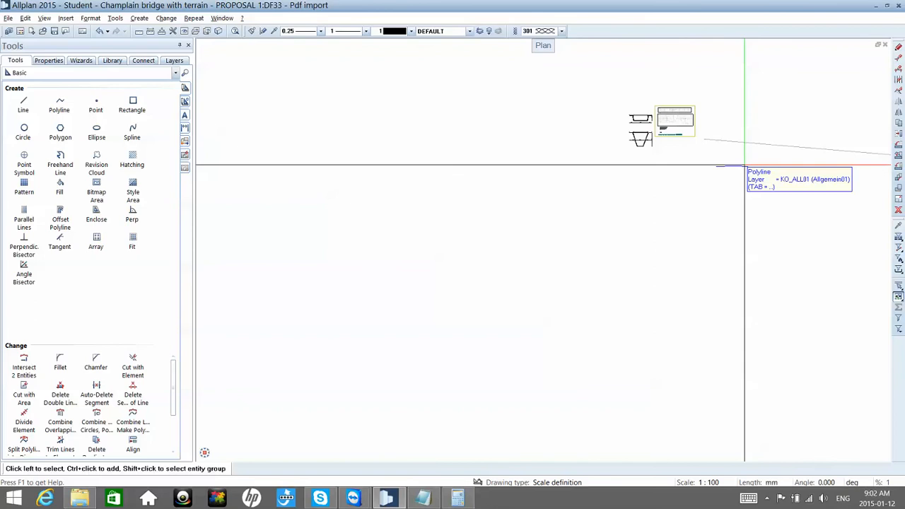
pyautogui.scroll(3, 710, 149)
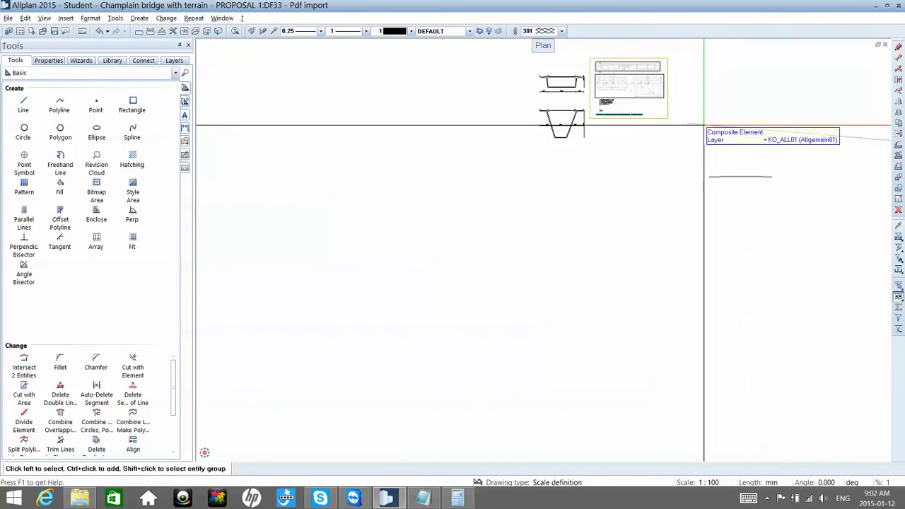
pyautogui.moveTo(702, 126); pyautogui.dragTo(630, 131, button='middle')
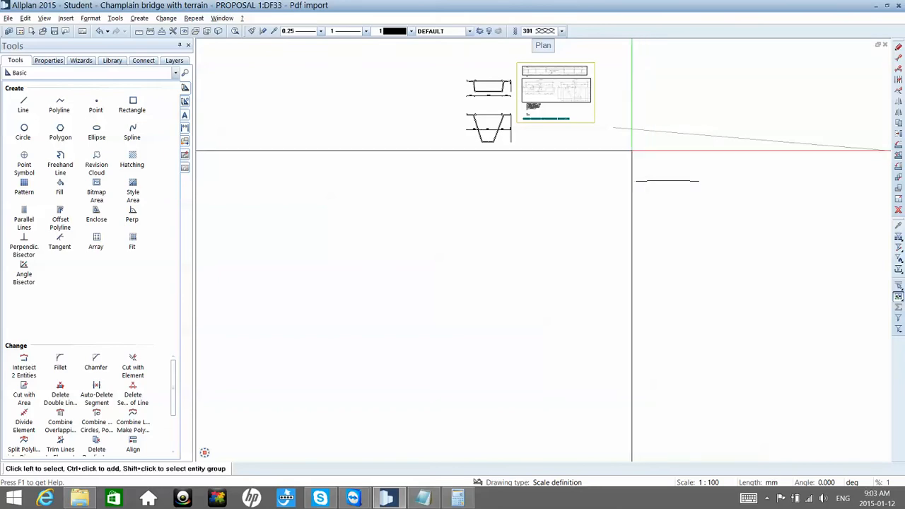
pyautogui.scroll(1, 644, 151)
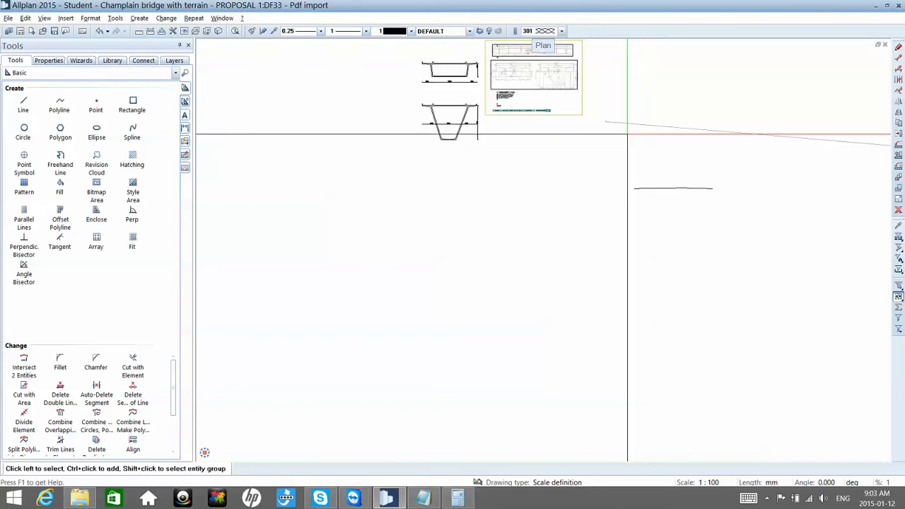
pyautogui.scroll(1, 622, 132)
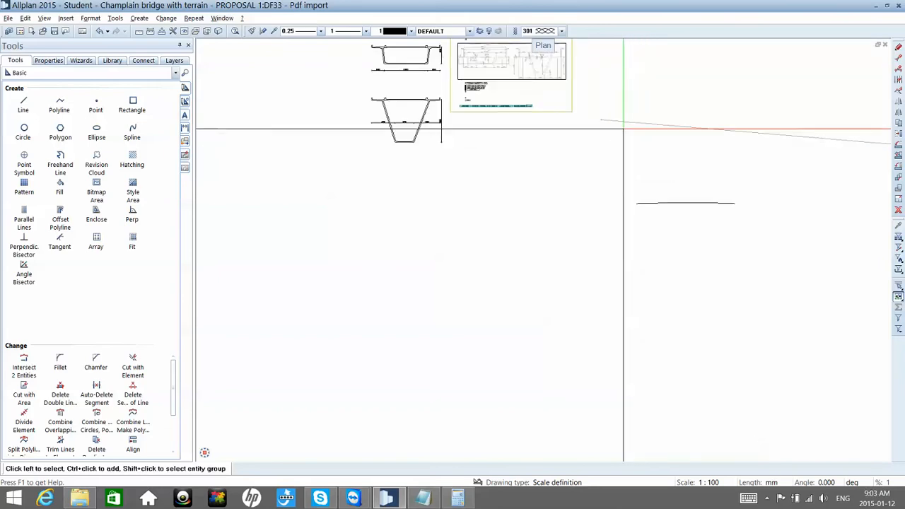
pyautogui.click(185, 114)
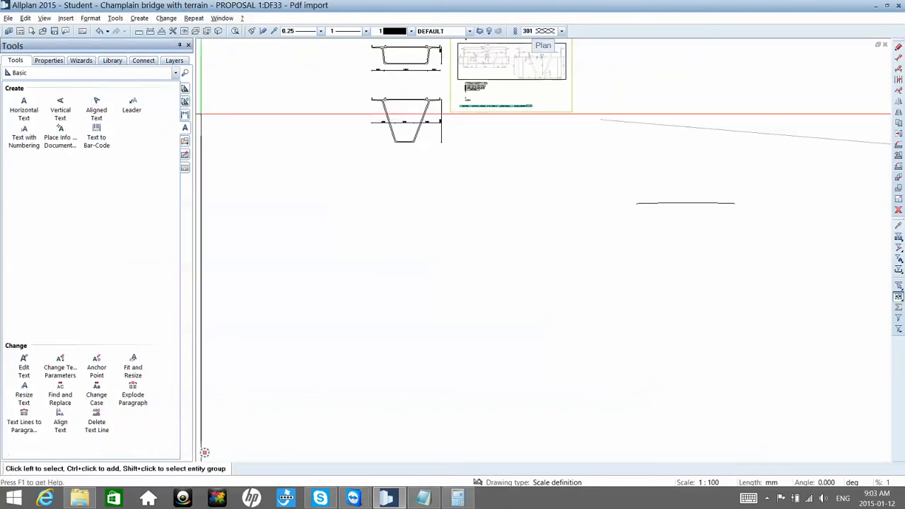
pyautogui.click(185, 115)
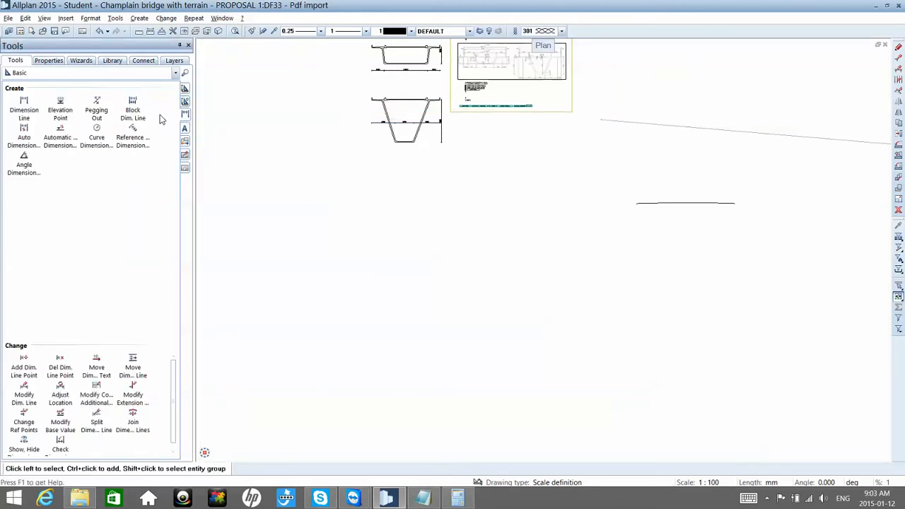
pyautogui.click(24, 104)
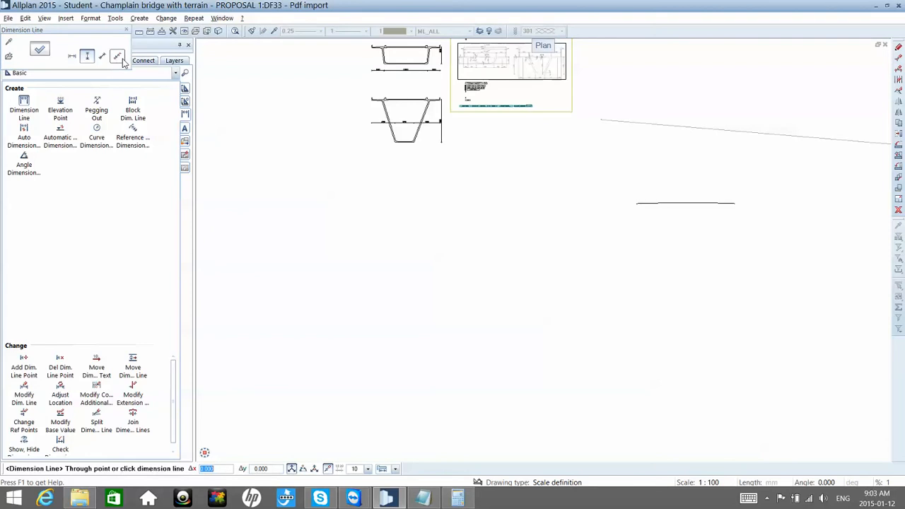
pyautogui.click(117, 57)
pyautogui.scroll(5, 573, 121)
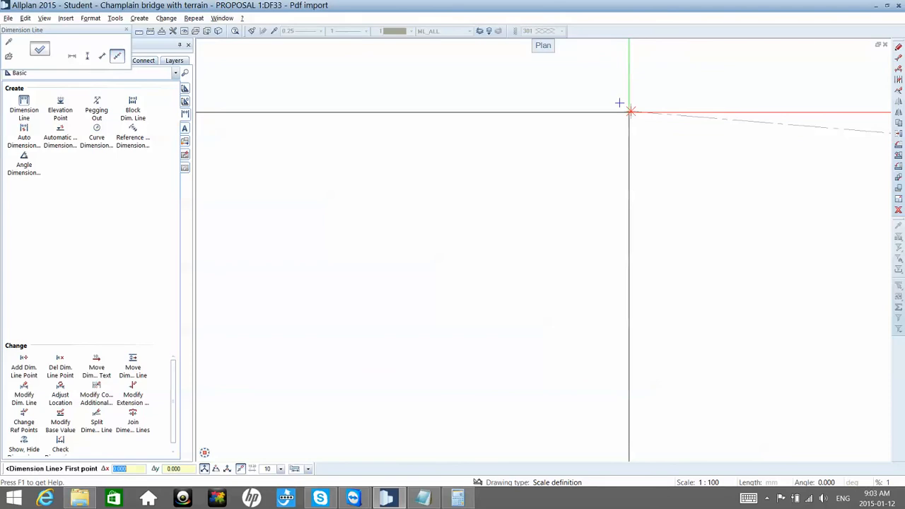
pyautogui.click(625, 111)
pyautogui.scroll(-3, 615, 114)
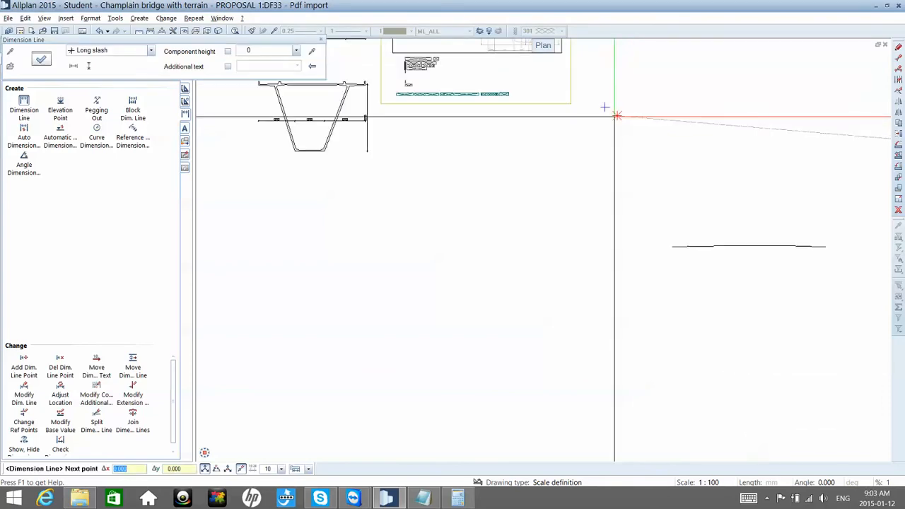
pyautogui.scroll(-6, 792, 157)
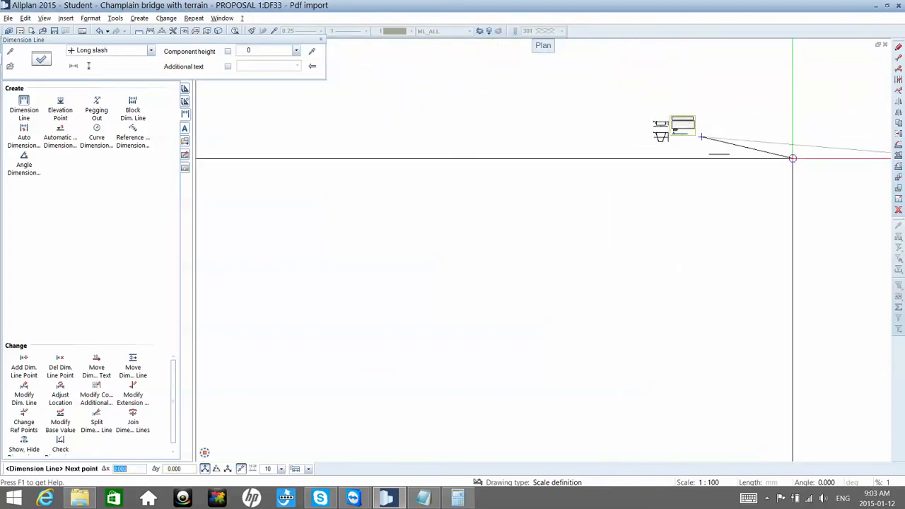
pyautogui.moveTo(796, 167); pyautogui.dragTo(716, 168, button='middle')
pyautogui.scroll(-5, 715, 162)
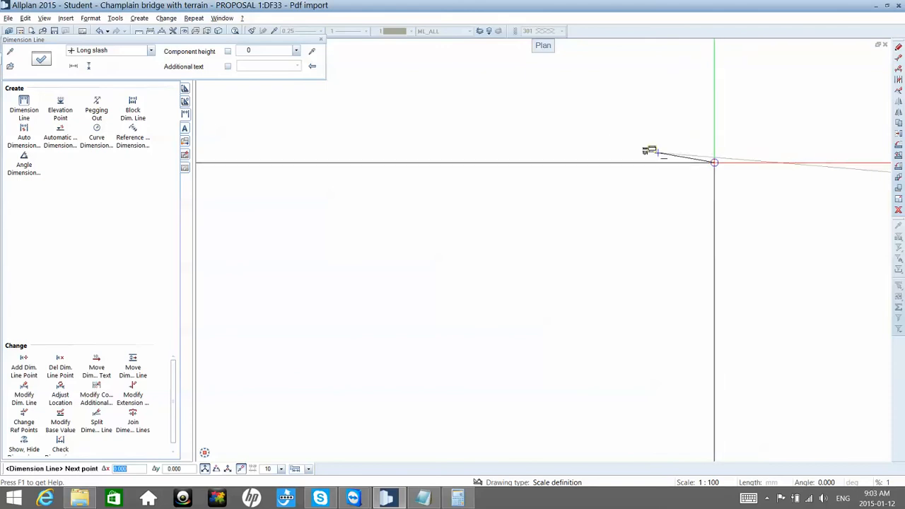
pyautogui.moveTo(694, 175)
pyautogui.mouseDown(button='middle')
pyautogui.moveTo(461, 181)
pyautogui.moveTo(396, 172)
pyautogui.mouseUp(button='middle')
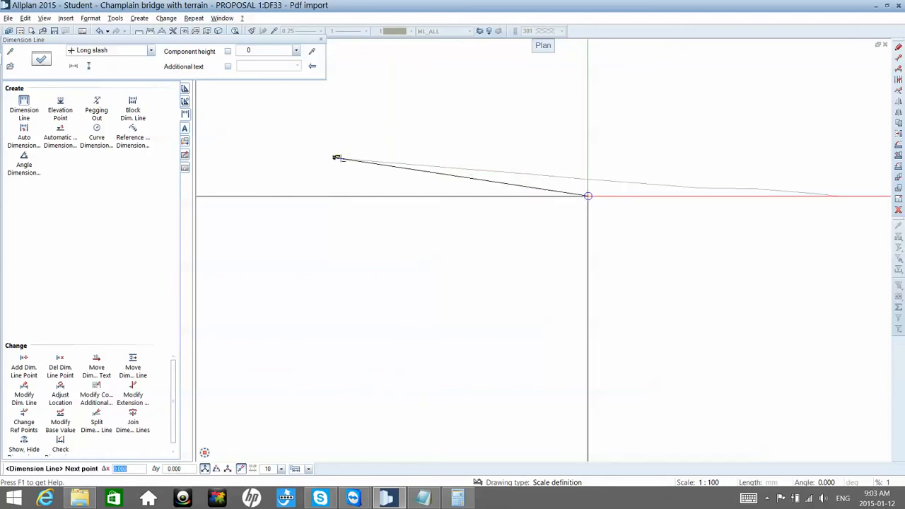
pyautogui.press('Escape')
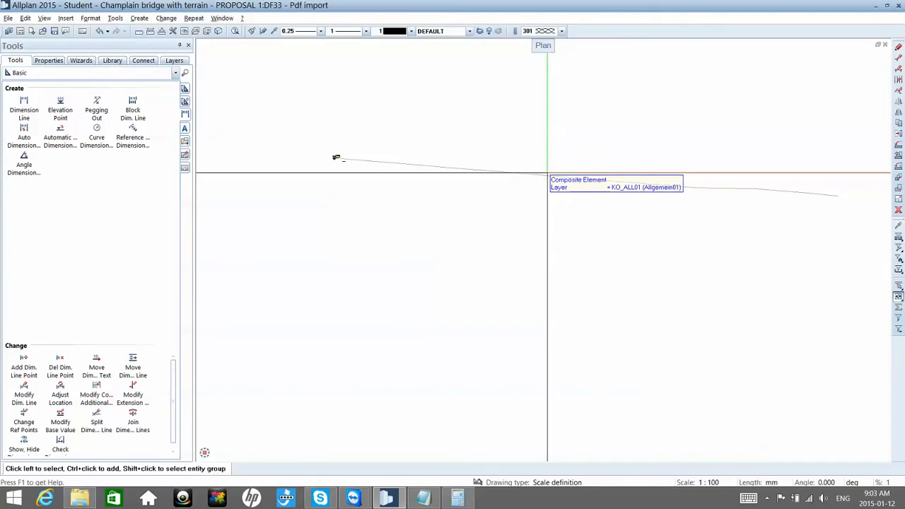
pyautogui.click(141, 32)
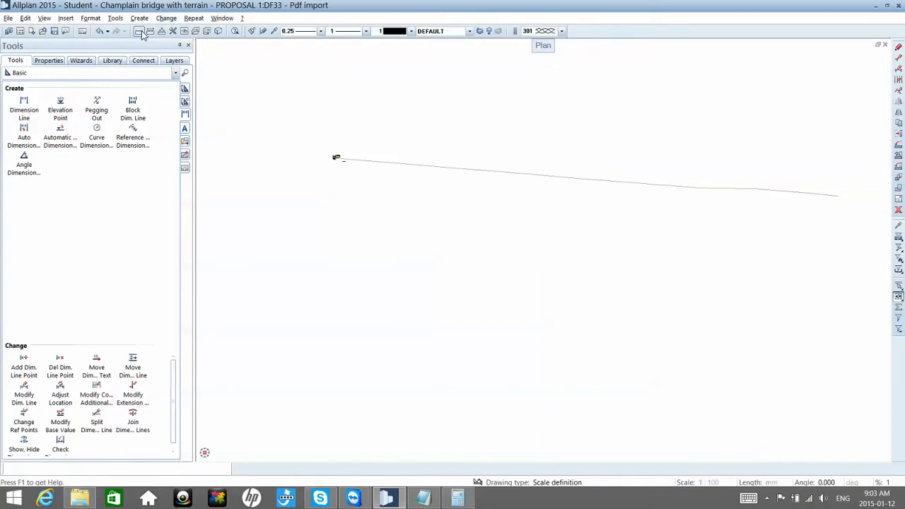
pyautogui.doubleClick(112, 64)
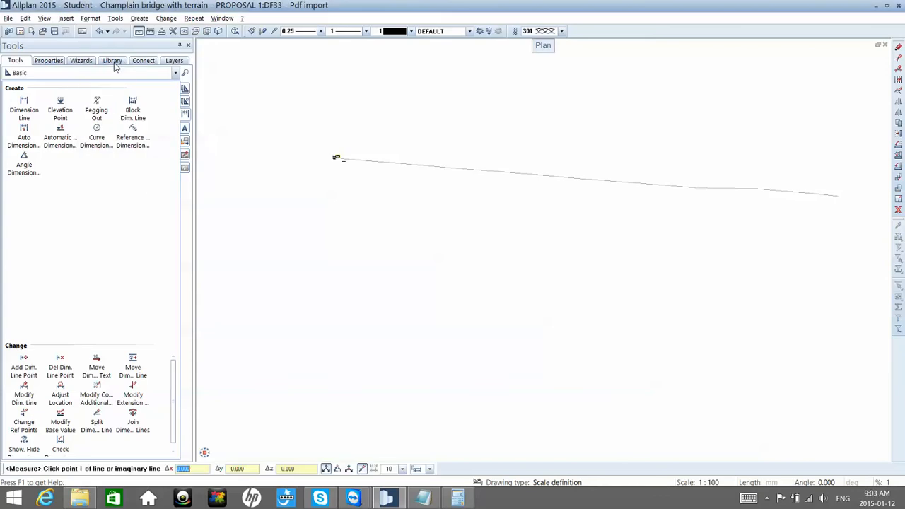
pyautogui.click(376, 161)
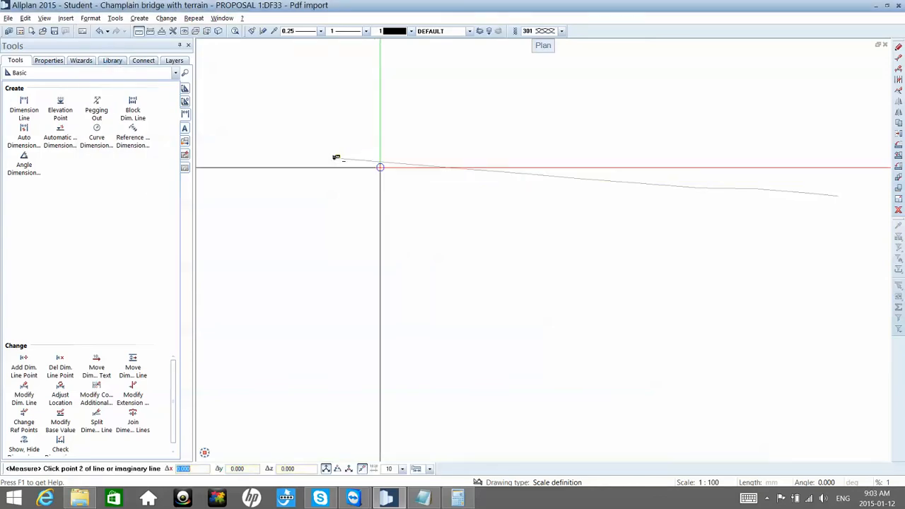
pyautogui.press('Escape')
# Step: Open drawing file 31 Red LINE of PROPOSAL 1 for editing in the background, keeping Pdf import current
pyautogui.scroll(5, 358, 158)
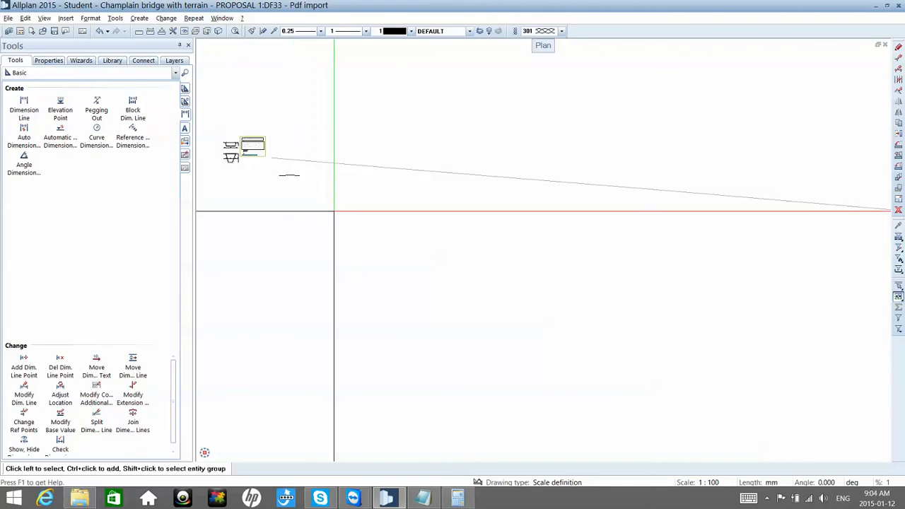
pyautogui.doubleClick(334, 211)
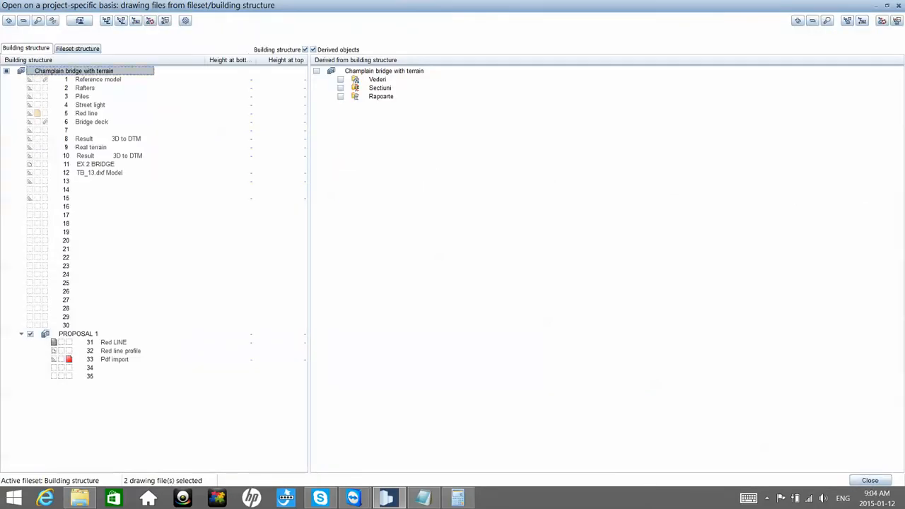
pyautogui.press('Escape')
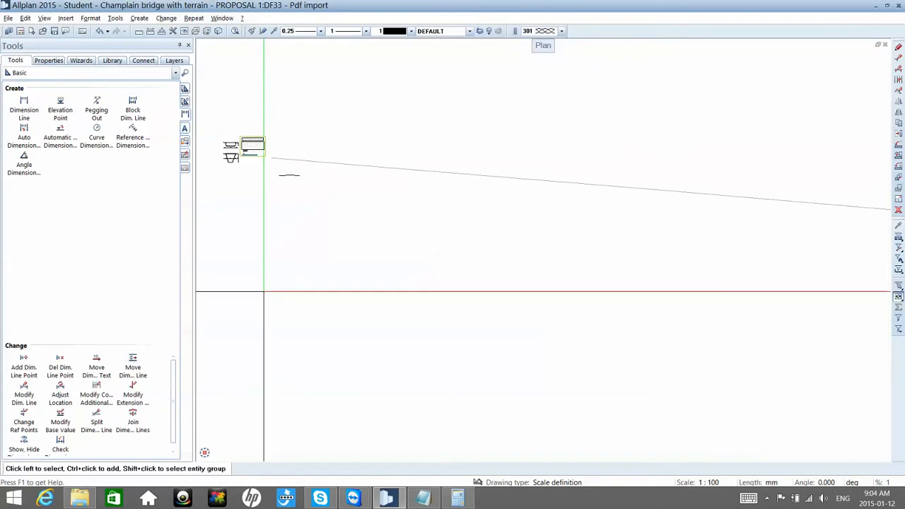
pyautogui.doubleClick(262, 294)
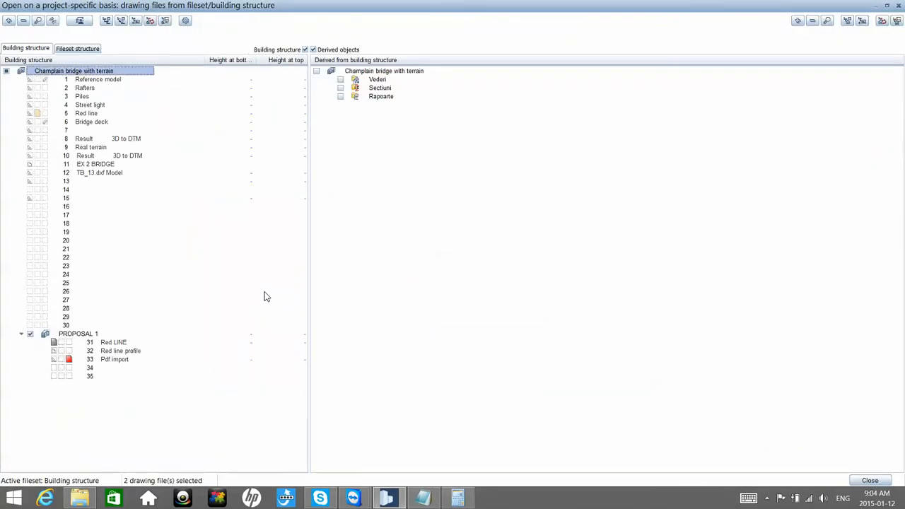
pyautogui.click(61, 342)
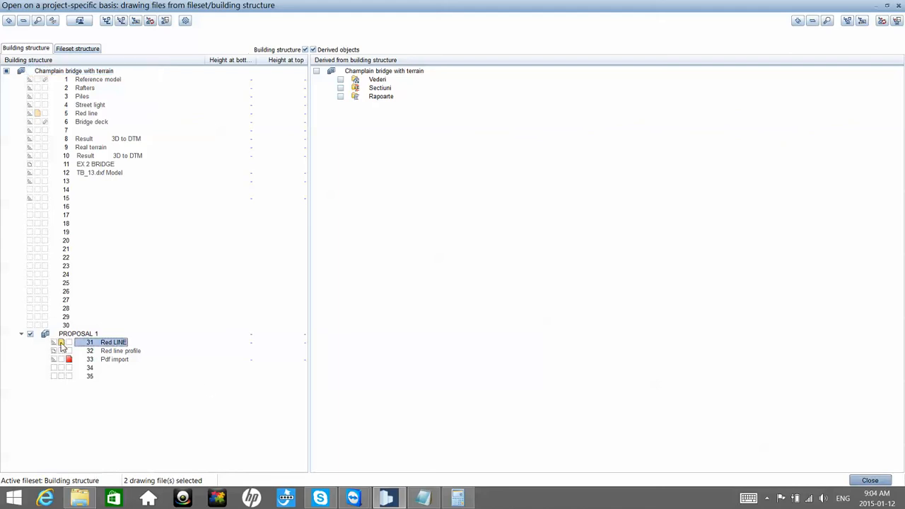
pyautogui.click(870, 481)
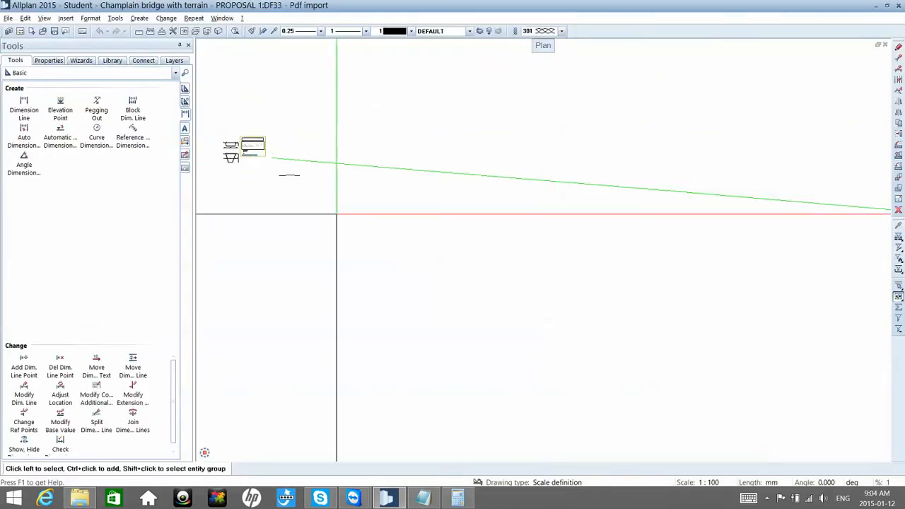
# Step: Copy the long sloping line by its left endpoint about 34120 mm straight down, below the deck polyline
pyautogui.scroll(5, 272, 161)
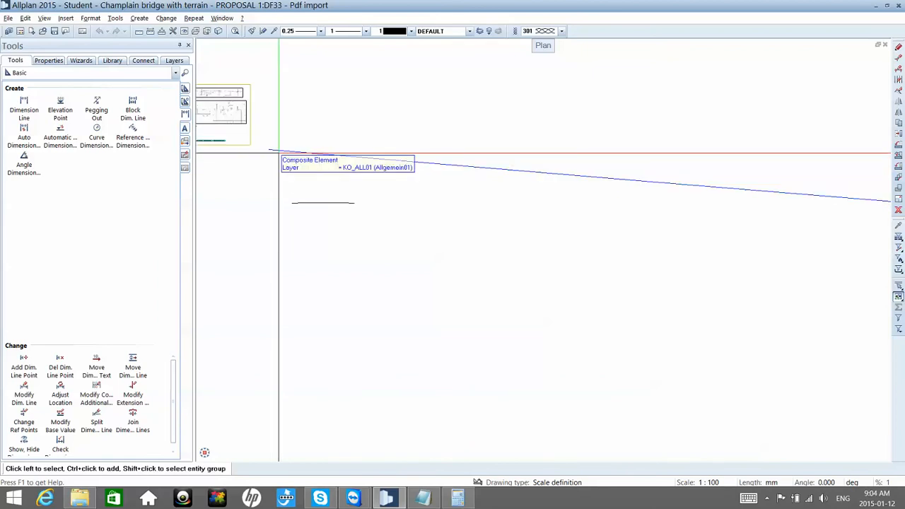
pyautogui.hotkey('ctrl', 'c')
pyautogui.click(278, 153)
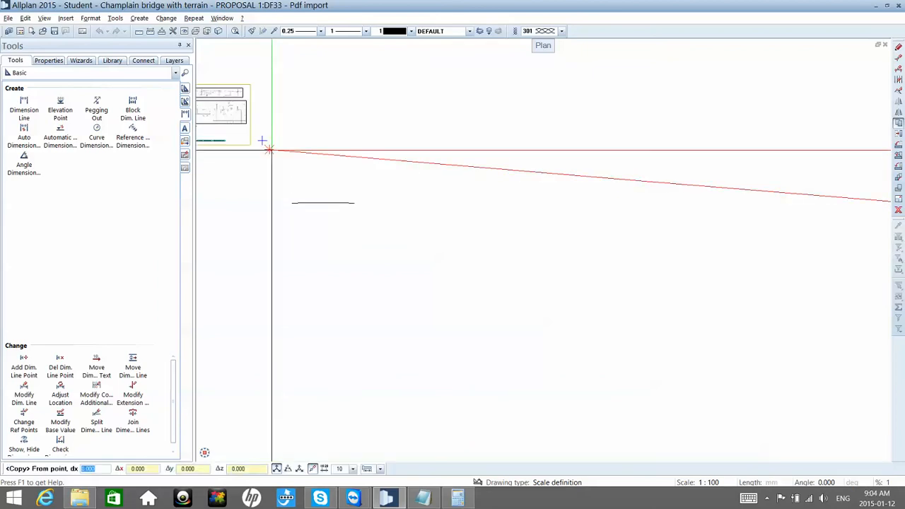
pyautogui.click(270, 150)
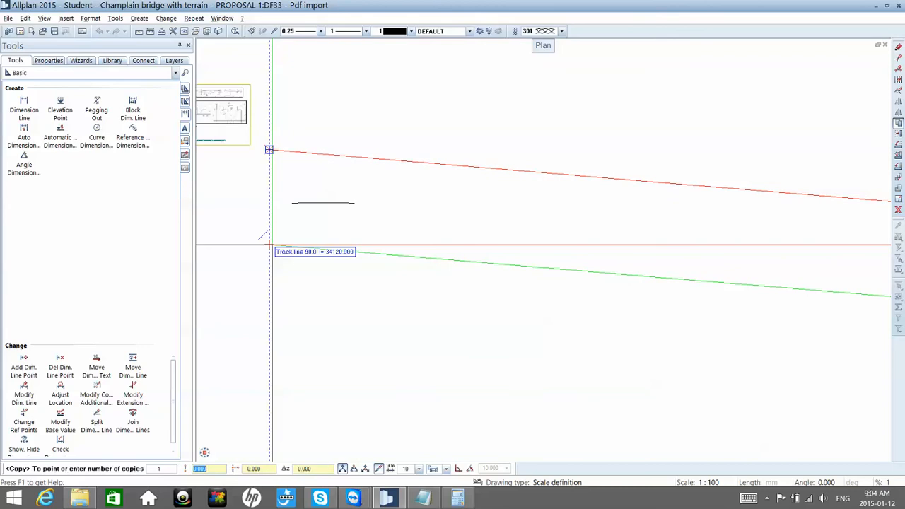
pyautogui.click(270, 245)
pyautogui.press('Escape')
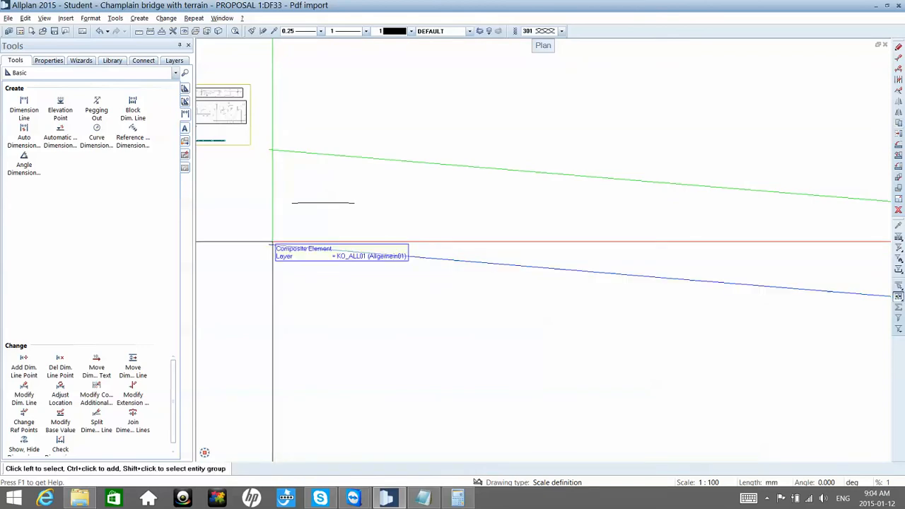
# Step: Try to explode the lower copy of the long sloping line, a composite element, into separate elements
pyautogui.rightClick(273, 243)
pyautogui.click(280, 245)
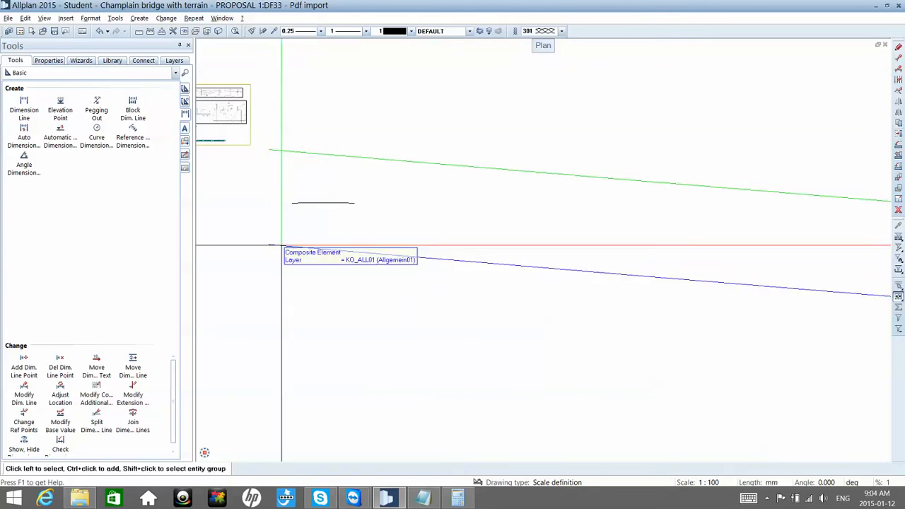
pyautogui.rightClick(283, 250)
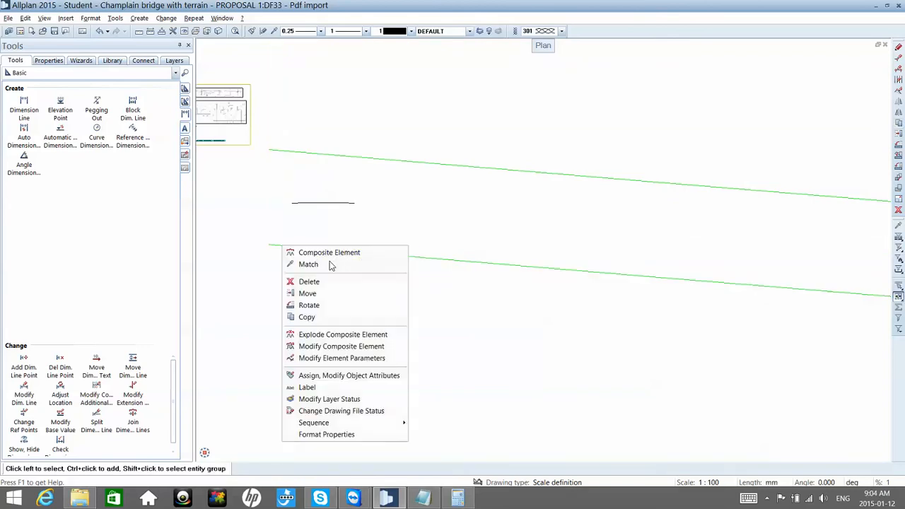
pyautogui.click(339, 334)
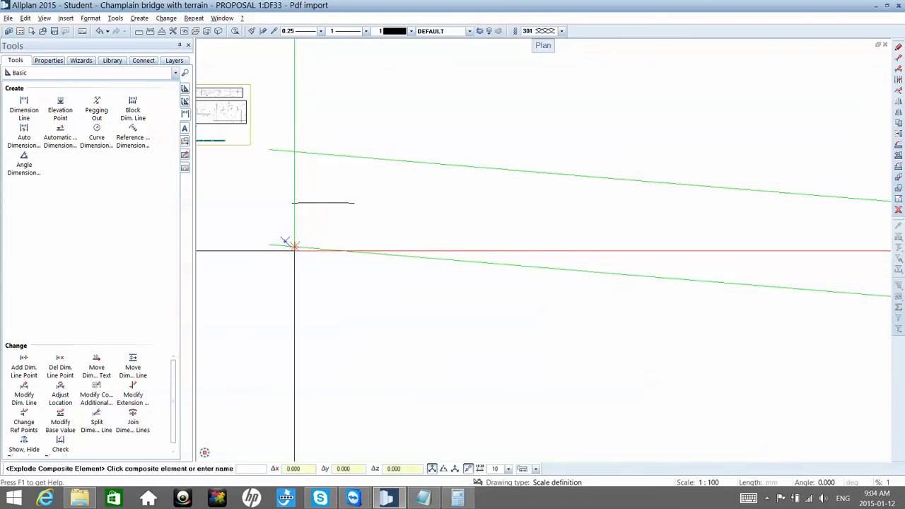
pyautogui.click(294, 246)
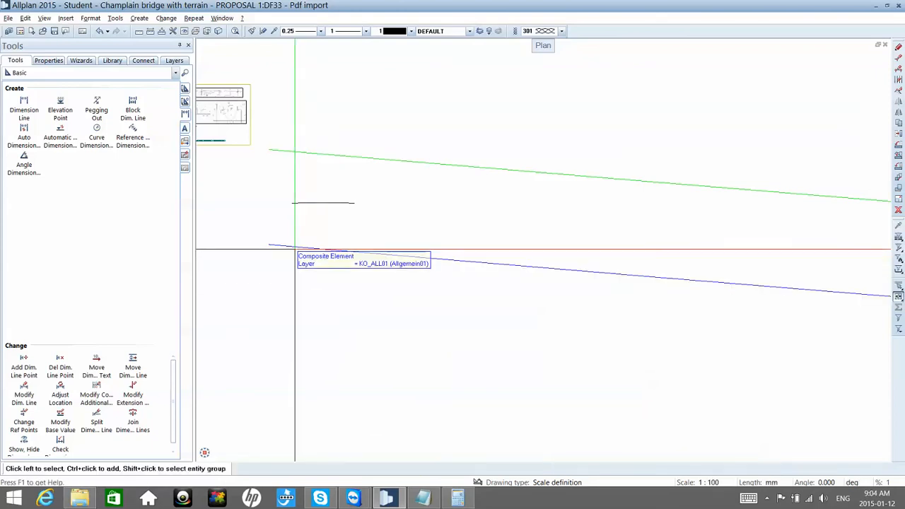
pyautogui.click(294, 248)
pyautogui.rightClick(297, 253)
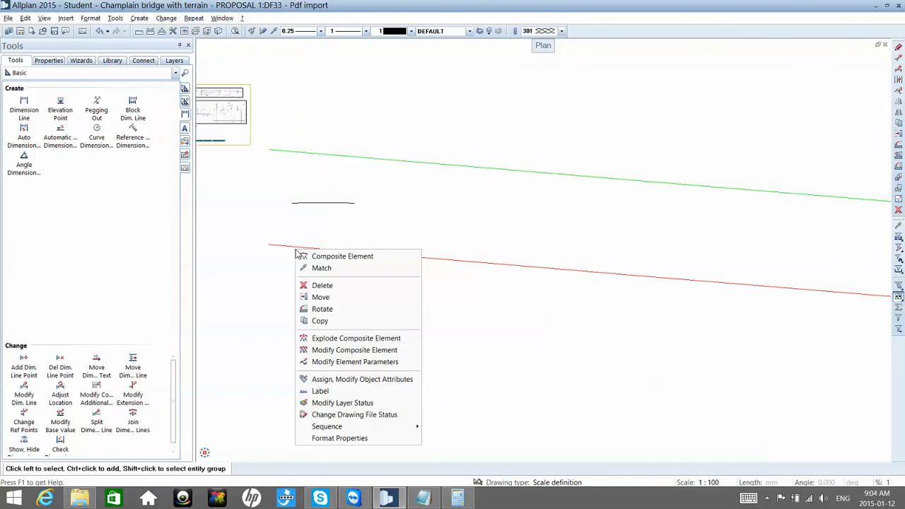
pyautogui.click(326, 339)
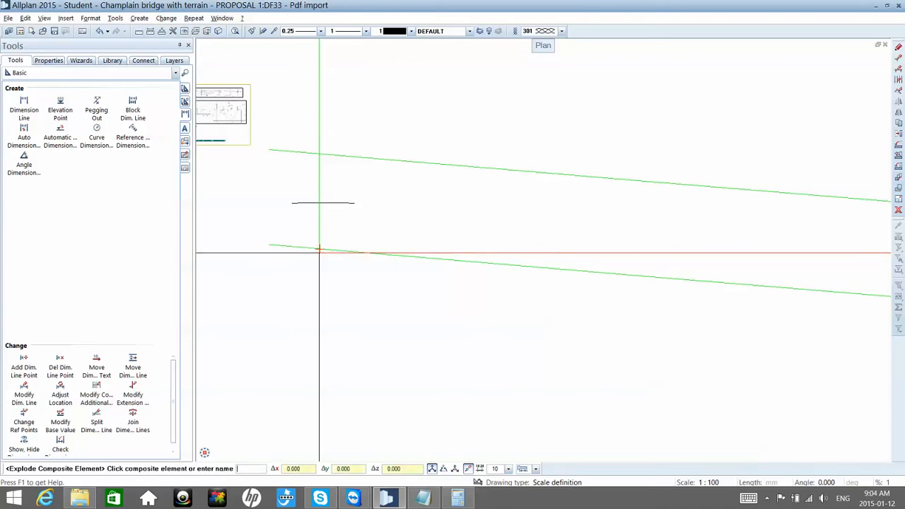
pyautogui.rightClick(323, 253)
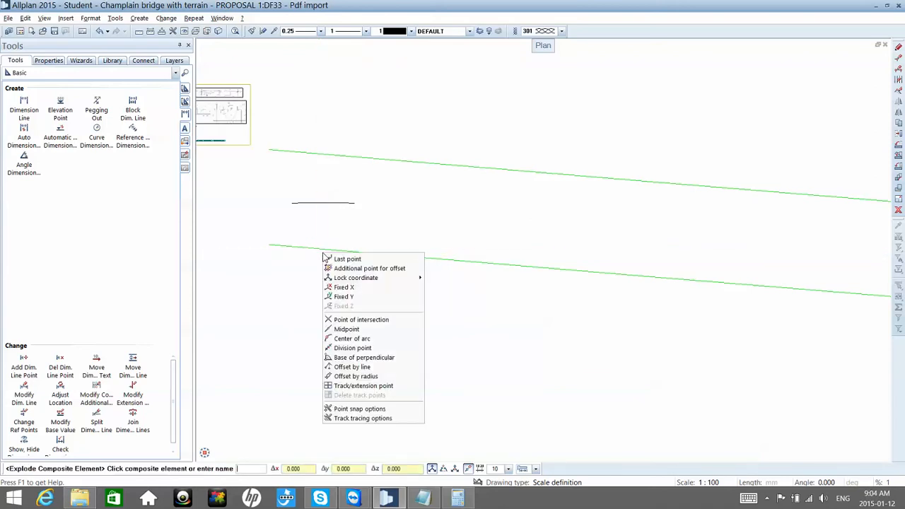
pyautogui.press('Escape')
pyautogui.press('Escape')
pyautogui.click(323, 250)
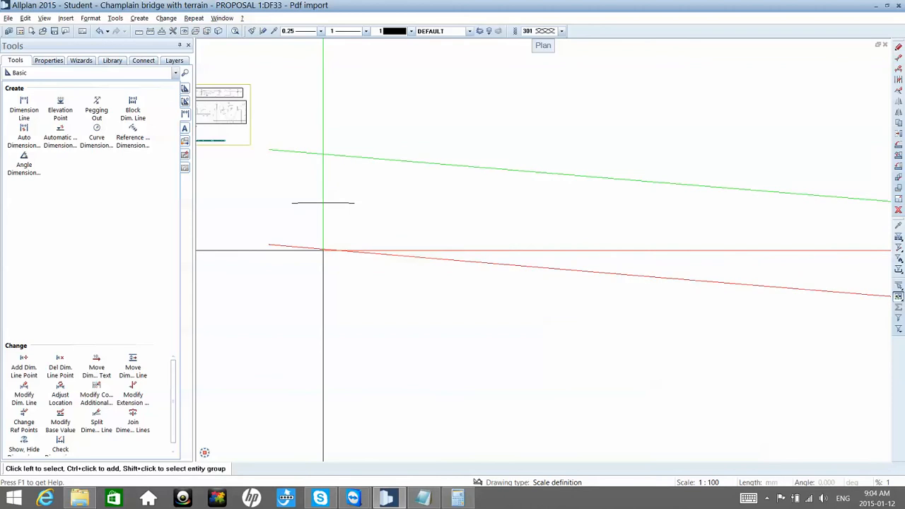
pyautogui.rightClick(325, 256)
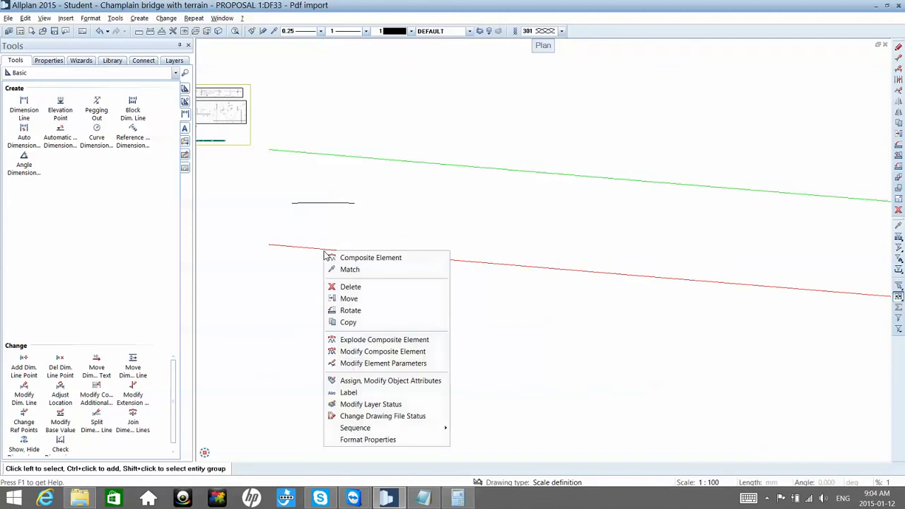
pyautogui.click(367, 340)
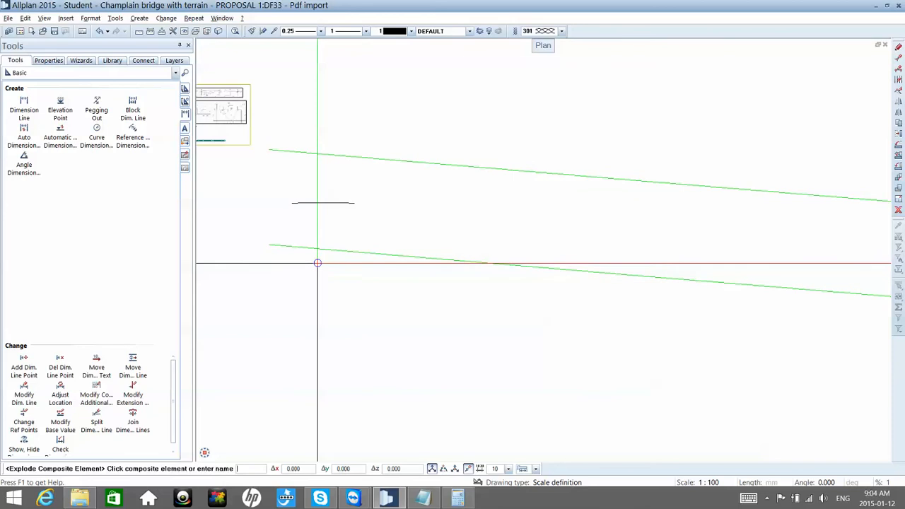
pyautogui.click(318, 251)
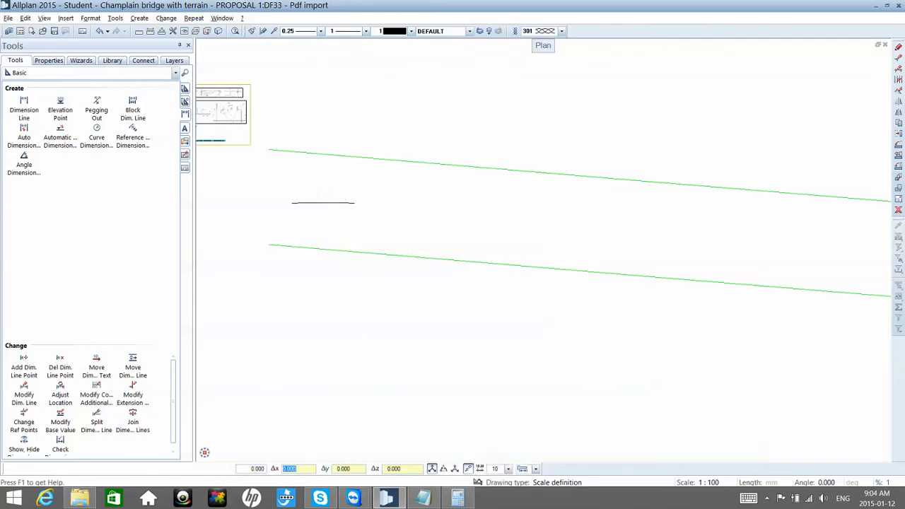
pyautogui.rightClick(319, 250)
pyautogui.press('Escape')
pyautogui.press('Escape')
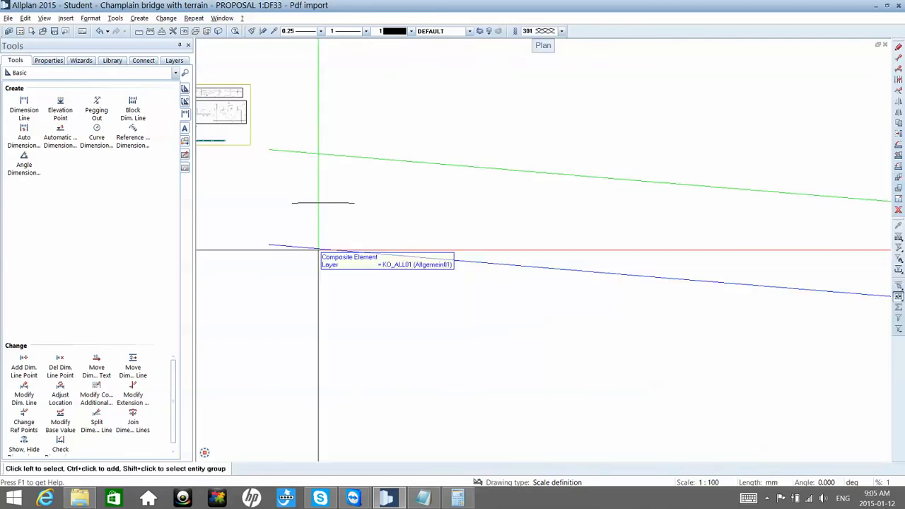
pyautogui.click(318, 249)
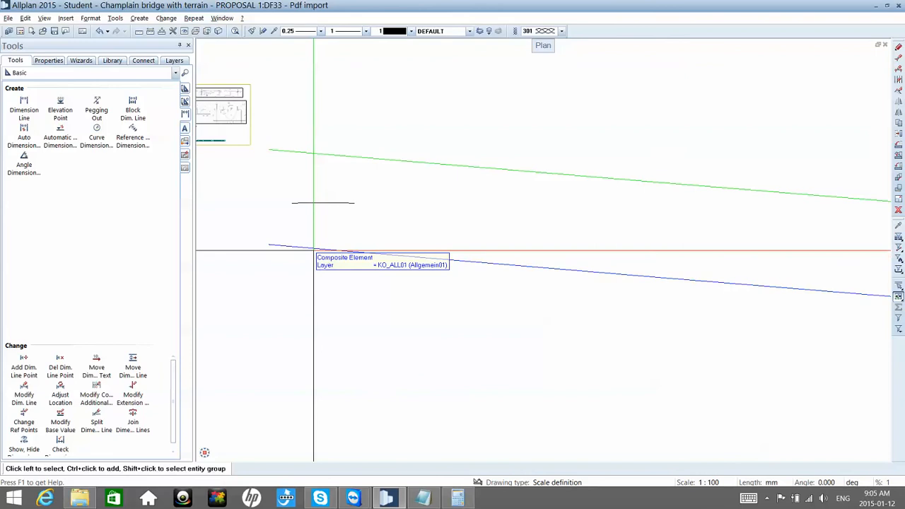
# Step: Examine the format properties and point information of the copied sloping line, leaving its settings unmodified
pyautogui.scroll(-4, 375, 206)
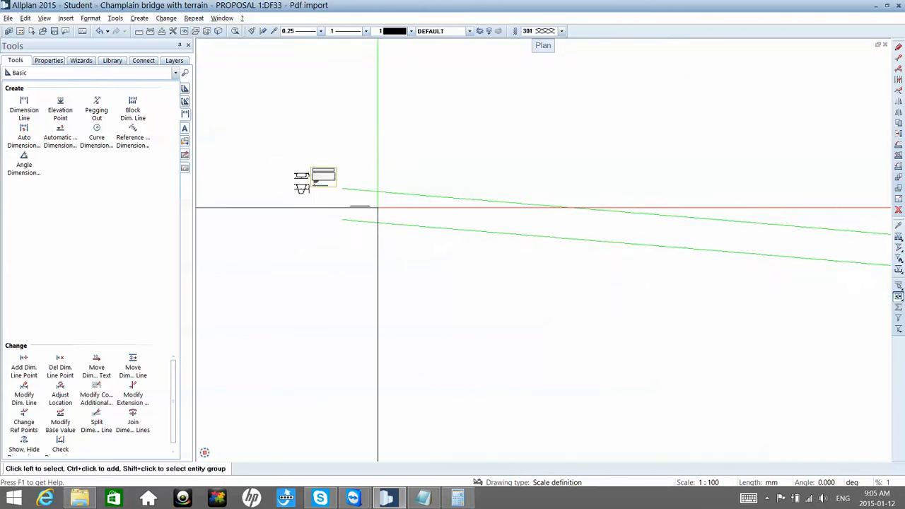
pyautogui.scroll(-3, 377, 207)
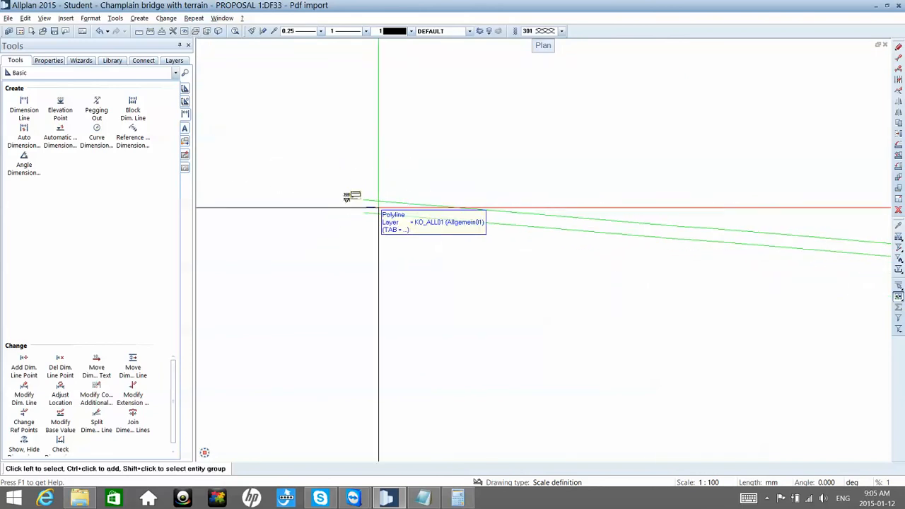
pyautogui.moveTo(378, 208); pyautogui.dragTo(286, 229, button='middle')
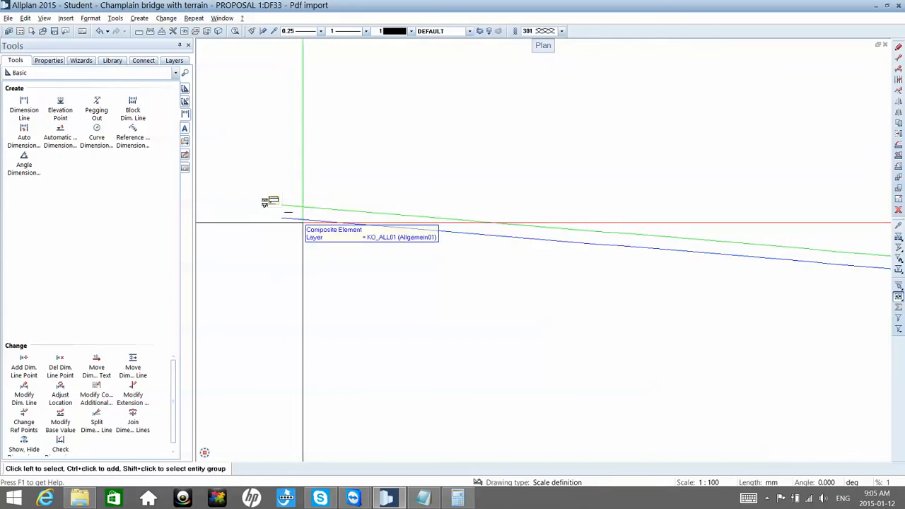
pyautogui.click(50, 61)
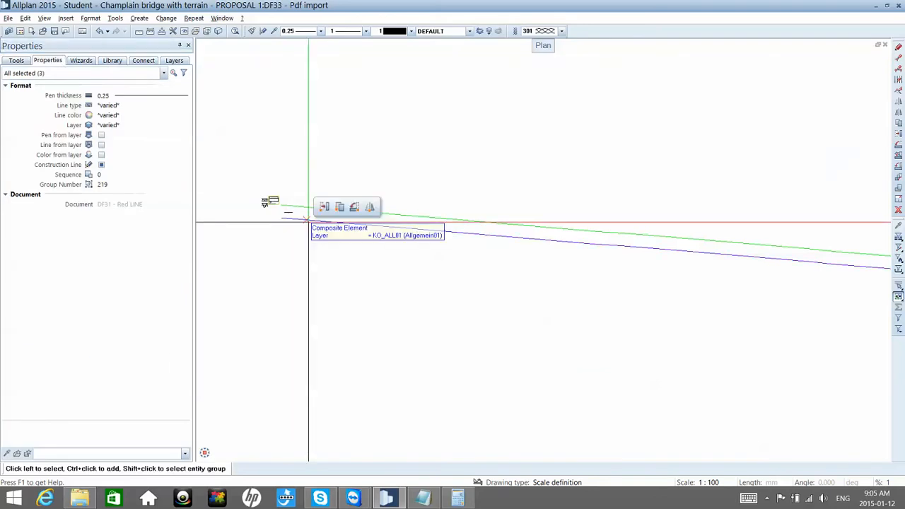
pyautogui.rightClick(313, 225)
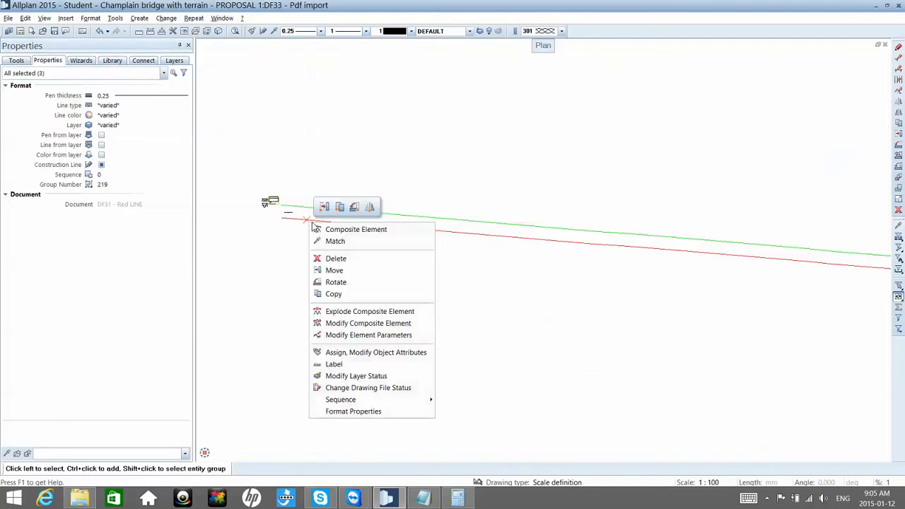
pyautogui.click(381, 413)
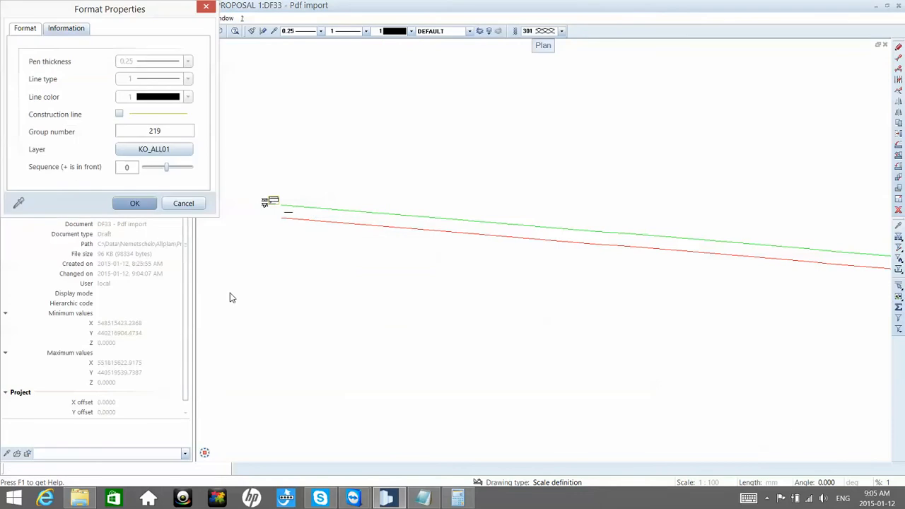
pyautogui.click(85, 31)
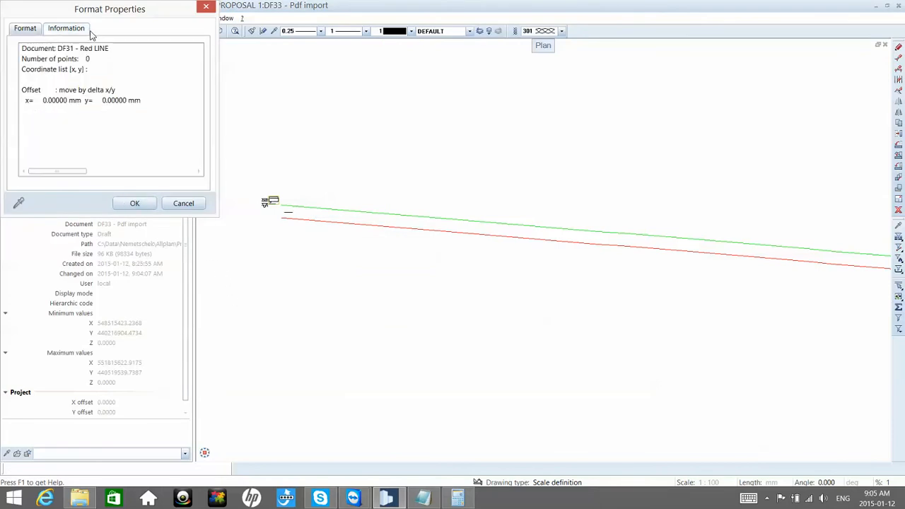
pyautogui.press('Escape')
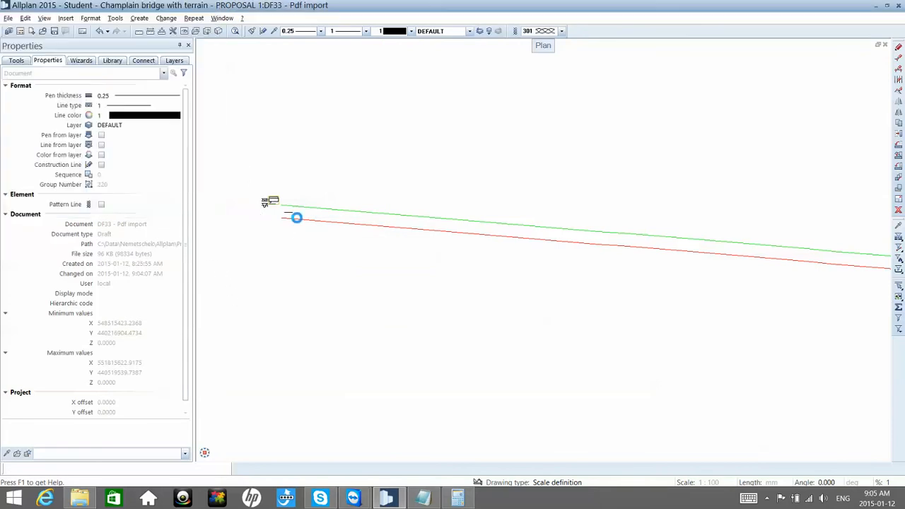
# Step: Look up the copied sloping line's length in its object attributes and enter 3257.36126 in Calculator
pyautogui.rightClick(300, 224)
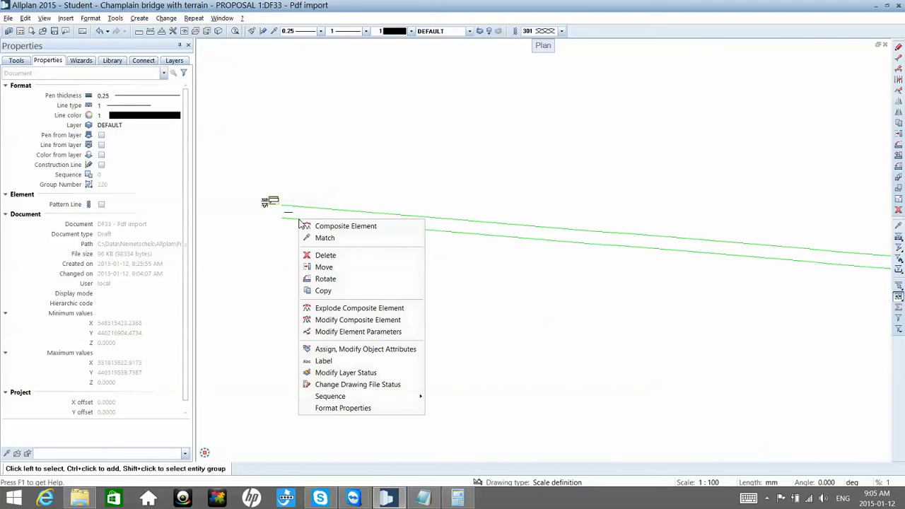
pyautogui.click(341, 350)
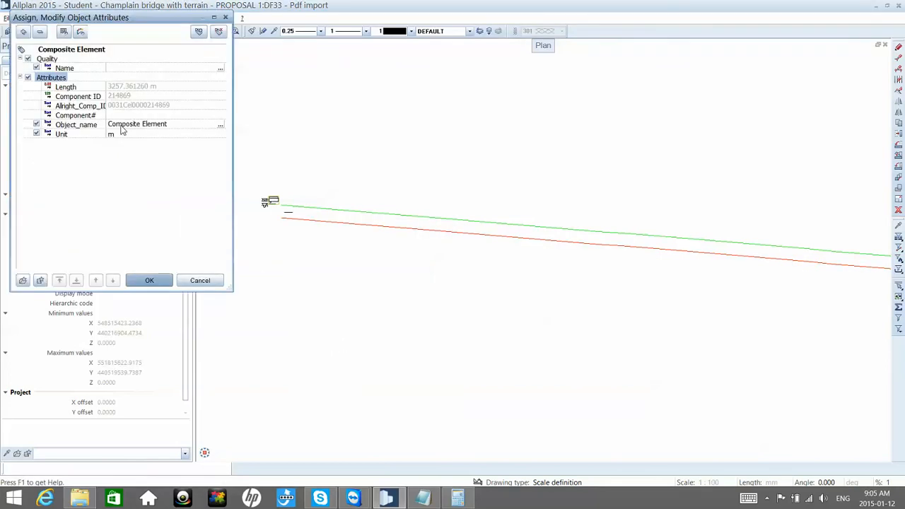
pyautogui.click(150, 89)
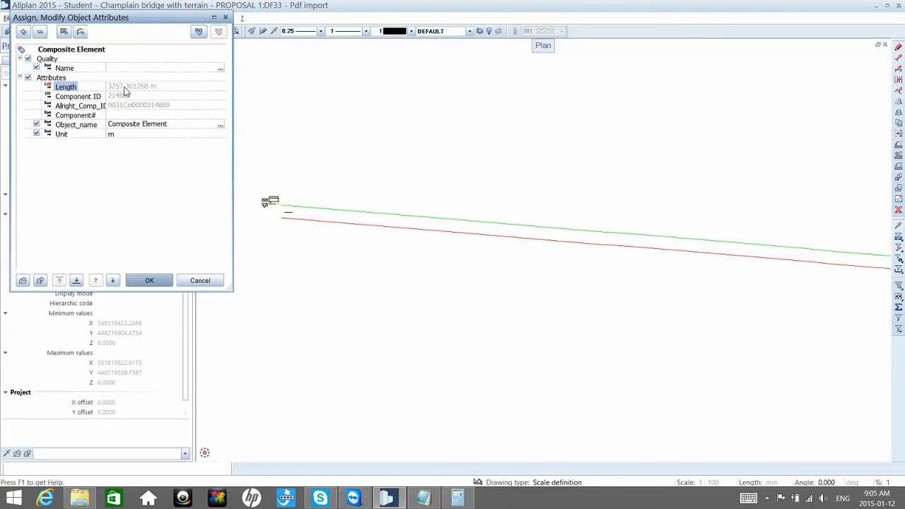
pyautogui.click(457, 497)
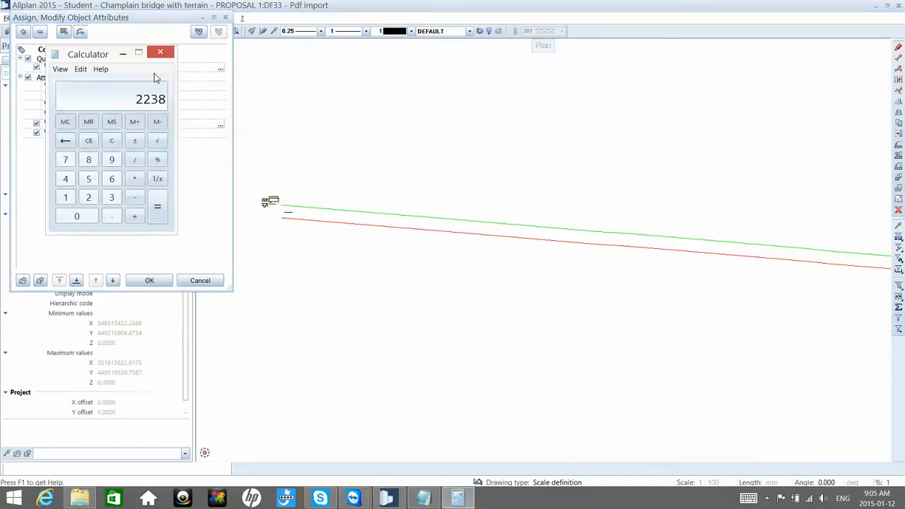
pyautogui.moveTo(108, 56); pyautogui.dragTo(342, 67)
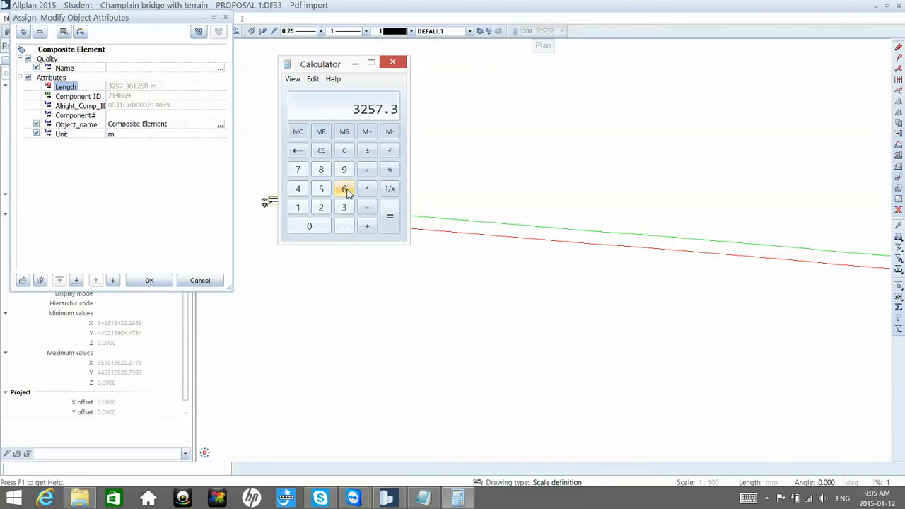
pyautogui.write('6126')
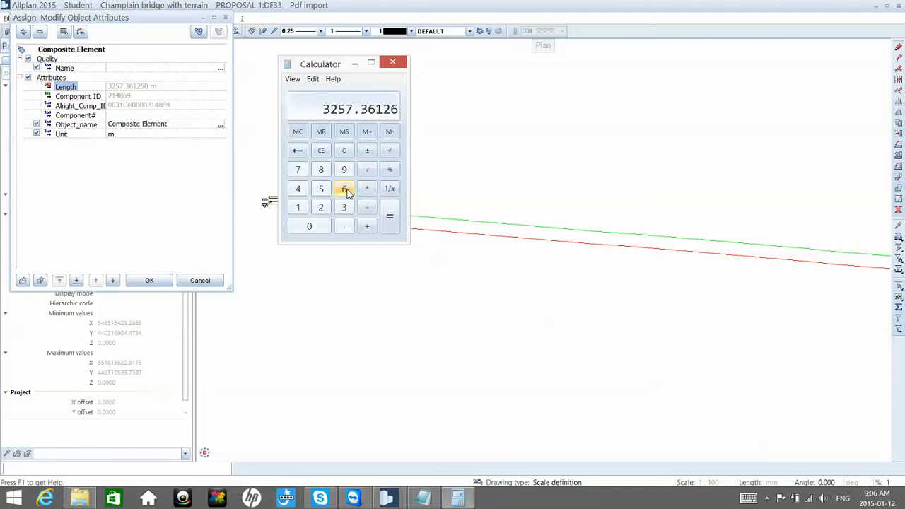
# Step: Close the object attributes without applying them and delete the lower copy of the sloping line
pyautogui.click(223, 18)
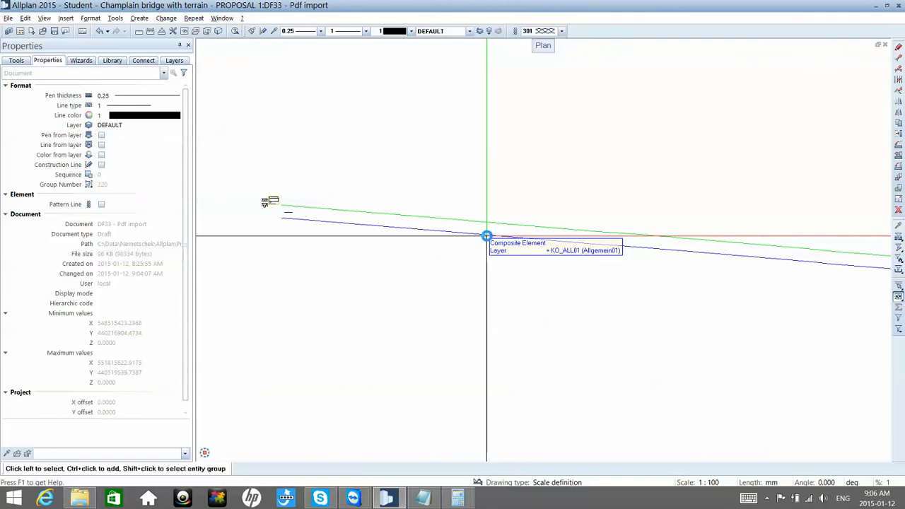
pyautogui.click(486, 234)
pyautogui.press('Delete')
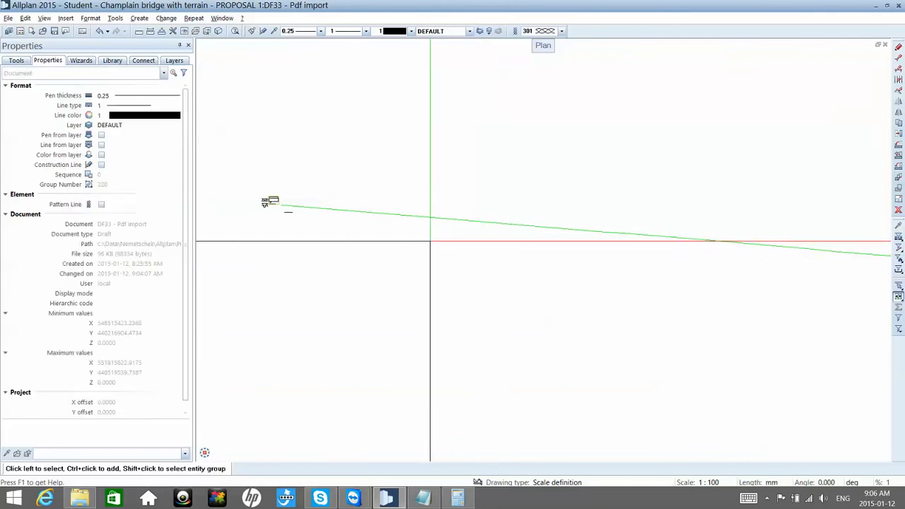
# Step: Set drawing file 31 Red LINE of PROPOSAL 1 to reference mode, keeping Pdf import current
pyautogui.doubleClick(419, 238)
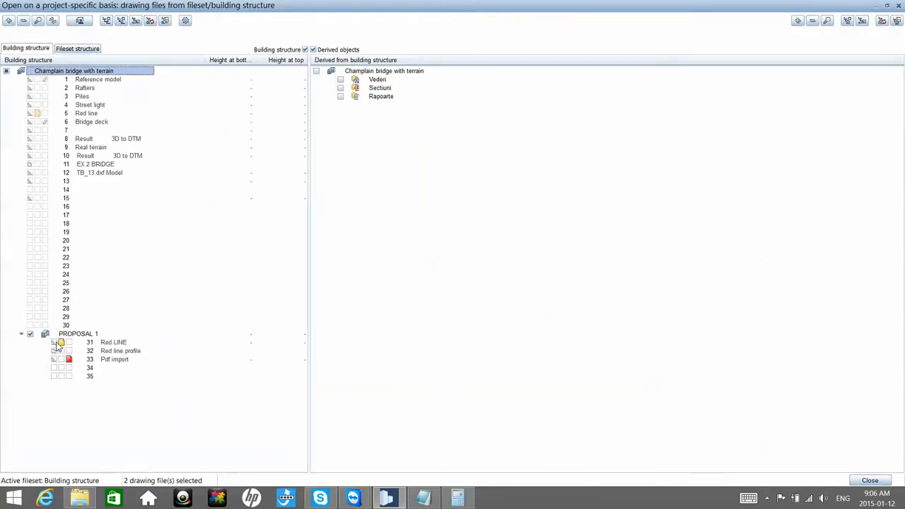
pyautogui.click(59, 343)
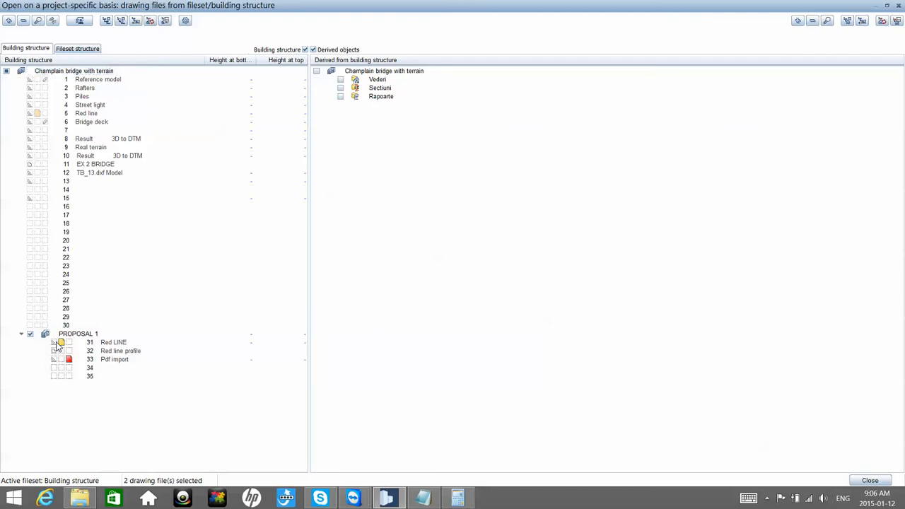
pyautogui.click(856, 483)
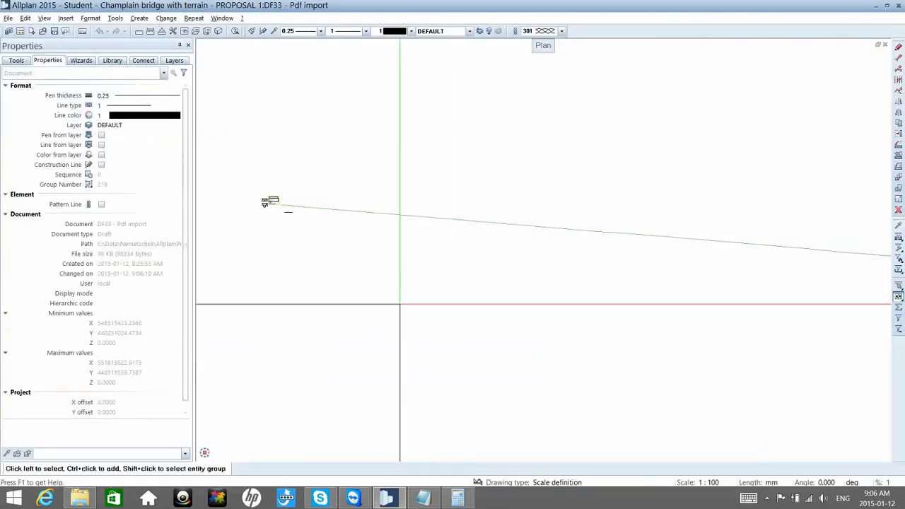
# Step: Move the traced deck profile so its start lies about 34850 mm vertically below the start of the long sloping line
pyautogui.scroll(3, 287, 215)
pyautogui.press('m')
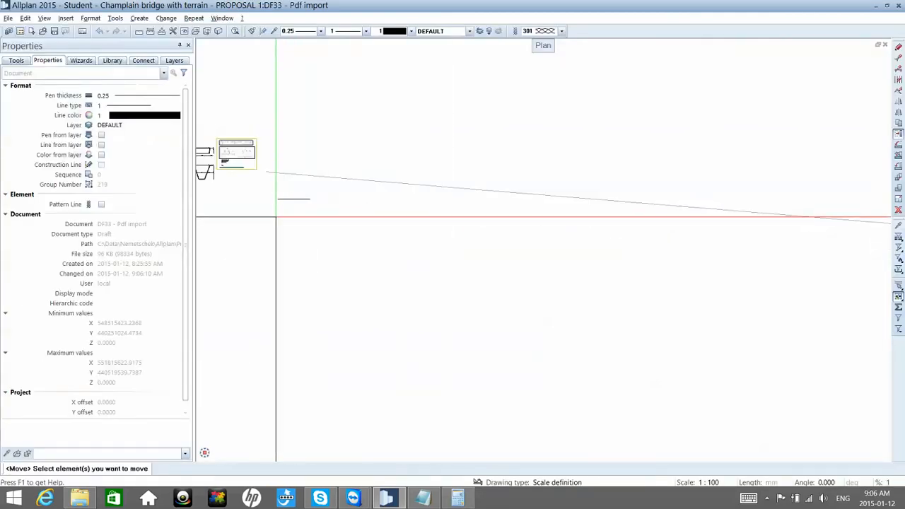
pyautogui.moveTo(269, 215); pyautogui.dragTo(319, 192)
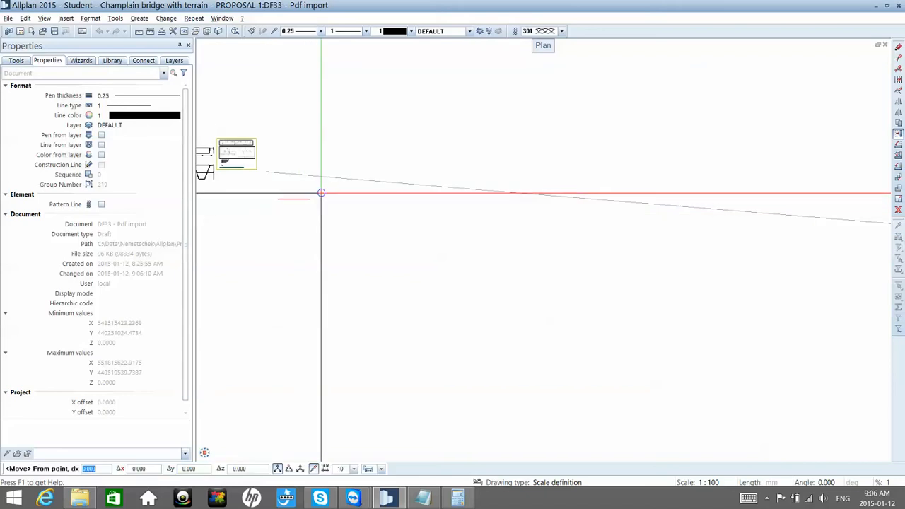
pyautogui.click(280, 199)
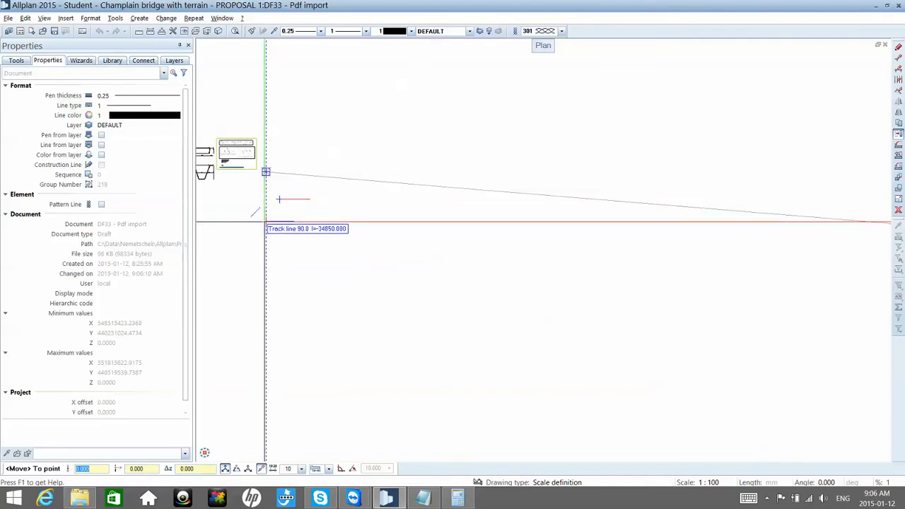
pyautogui.click(265, 222)
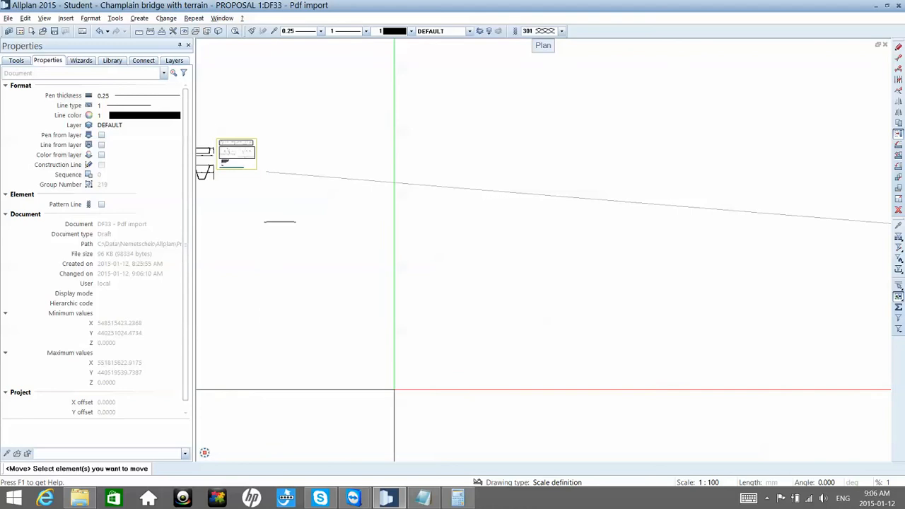
# Step: Examine the span lengths and chainages along the bridge elevation in the imported PDF
pyautogui.scroll(-1, 361, 386)
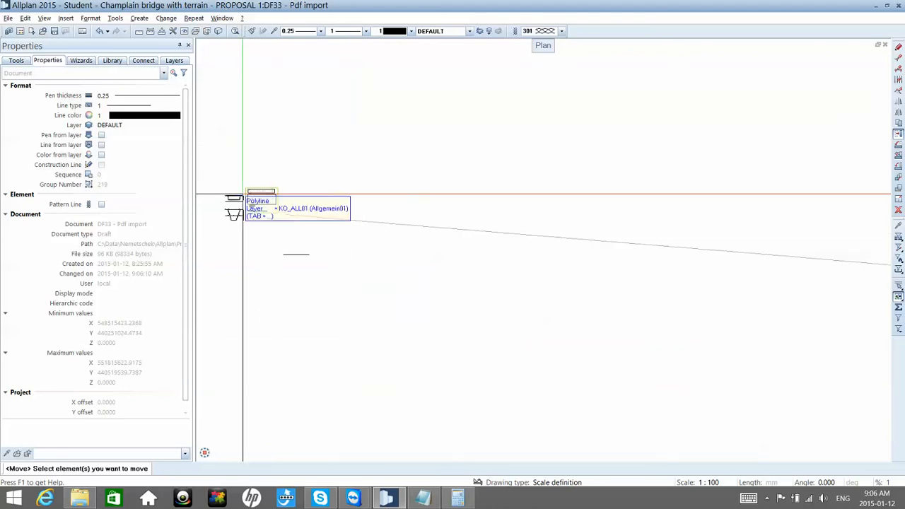
pyautogui.scroll(5, 246, 185)
pyautogui.scroll(6, 309, 240)
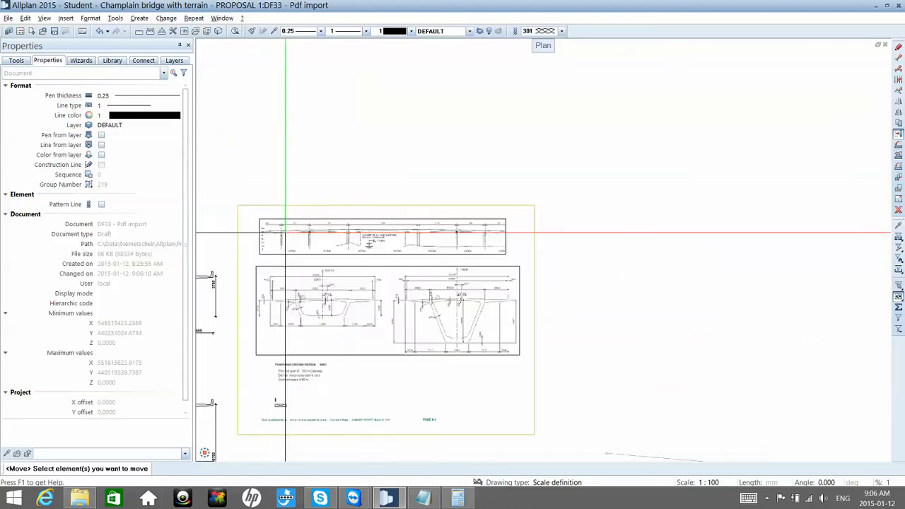
pyautogui.scroll(6, 309, 240)
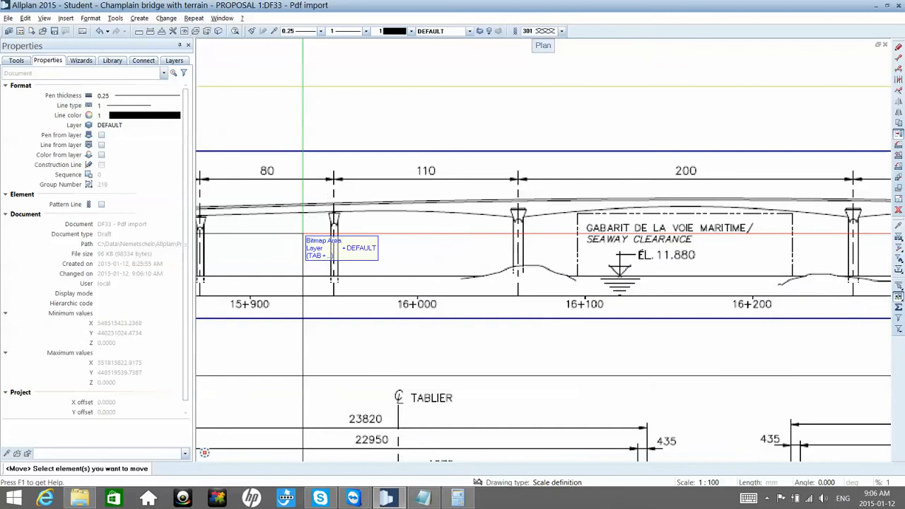
pyautogui.scroll(-7, 346, 210)
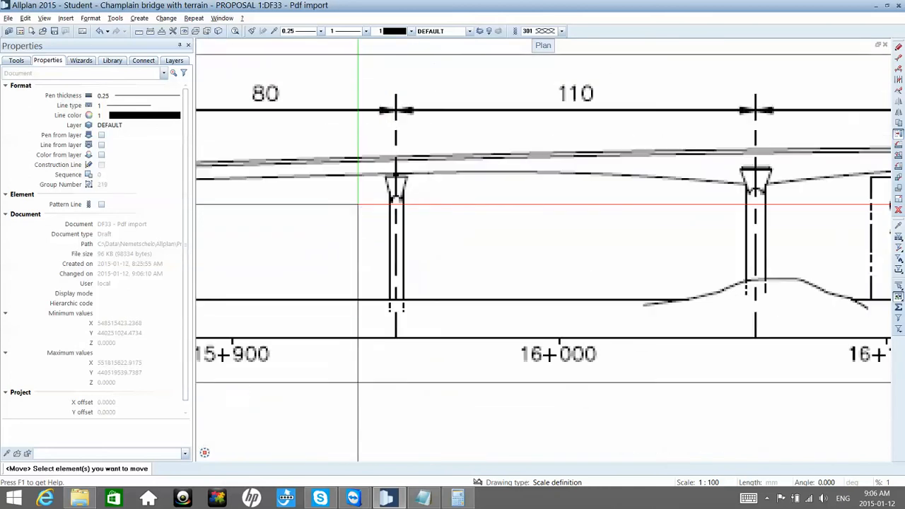
pyautogui.scroll(-1, 359, 205)
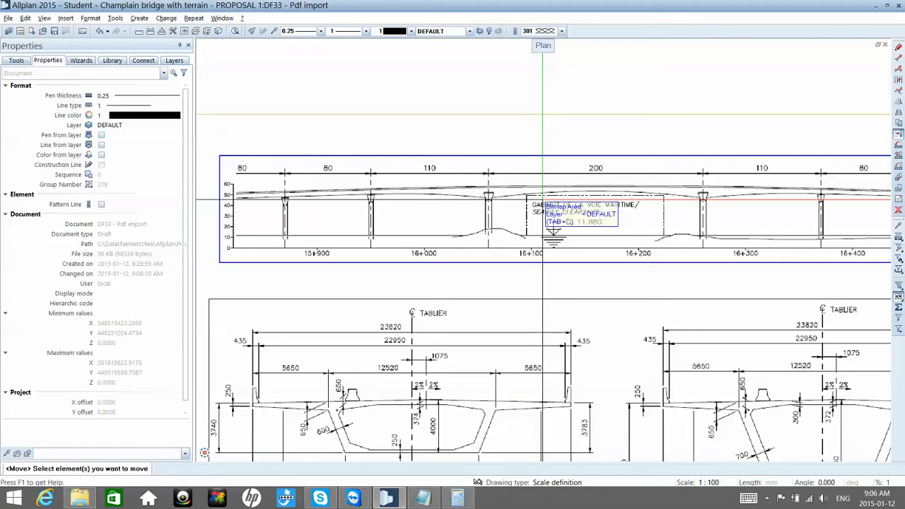
pyautogui.scroll(-4, 543, 201)
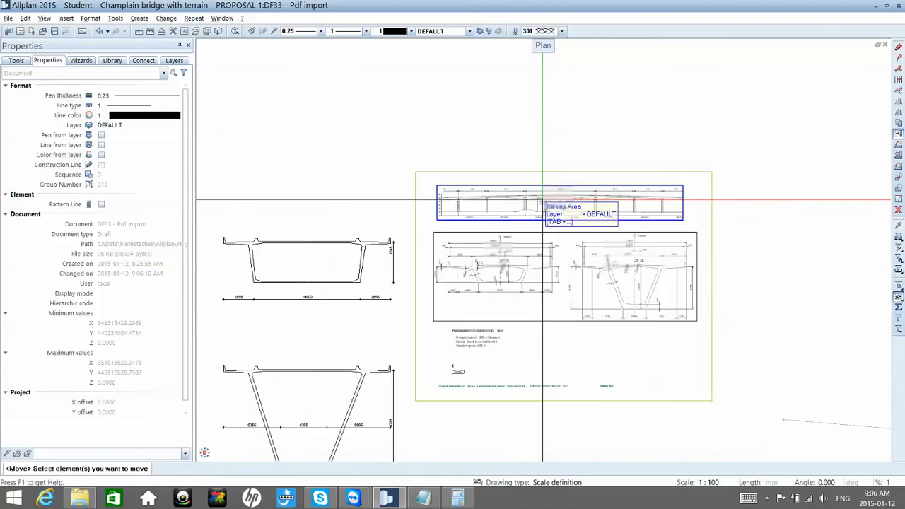
pyautogui.scroll(-3, 503, 192)
pyautogui.scroll(-1, 504, 190)
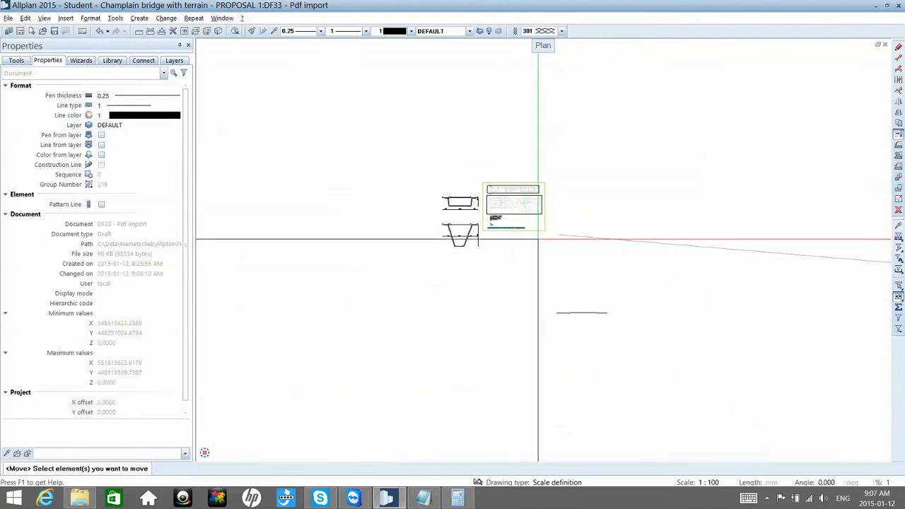
pyautogui.scroll(3, 602, 385)
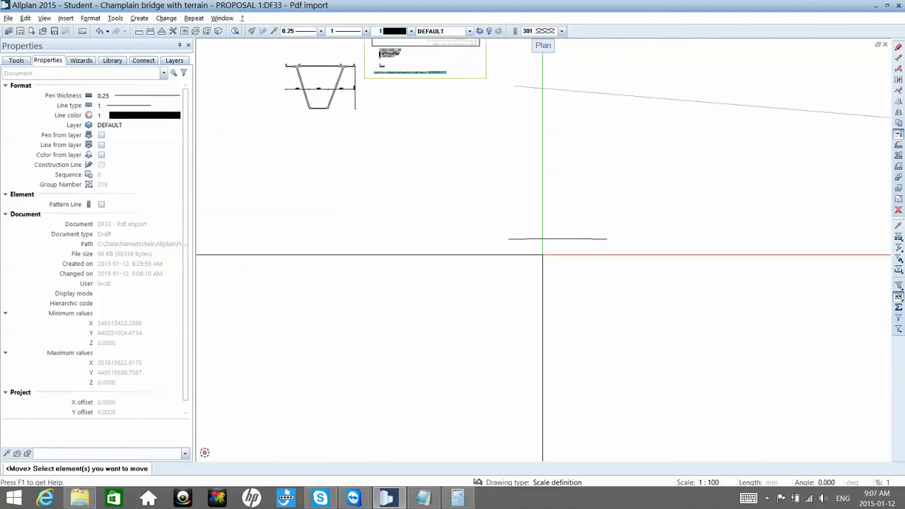
pyautogui.scroll(2, 542, 255)
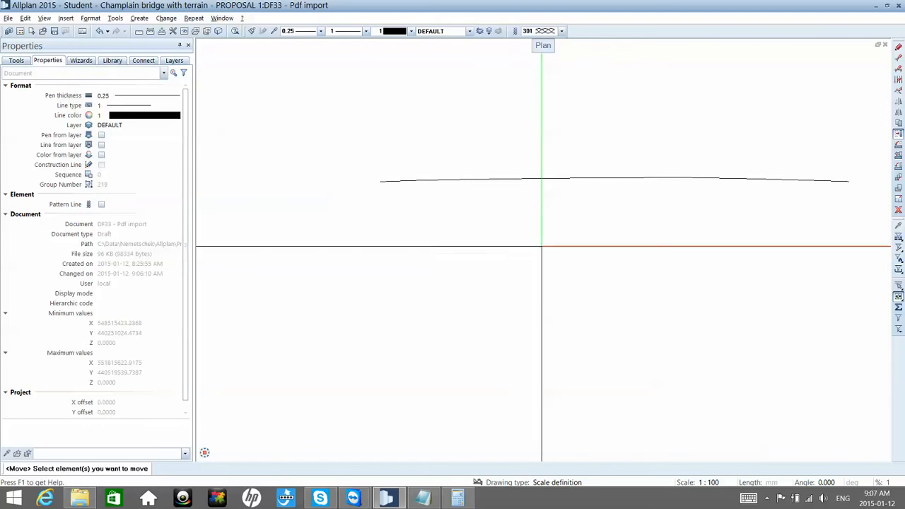
pyautogui.click(543, 181)
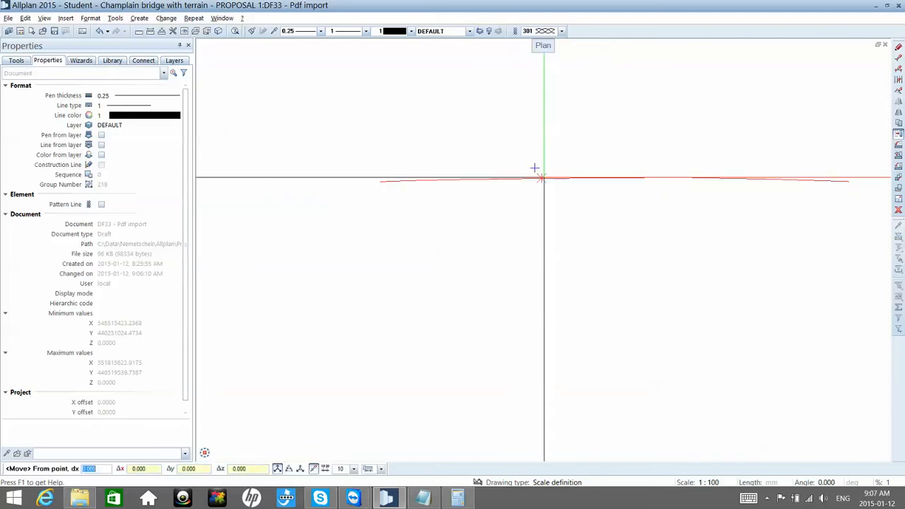
pyautogui.press('Escape')
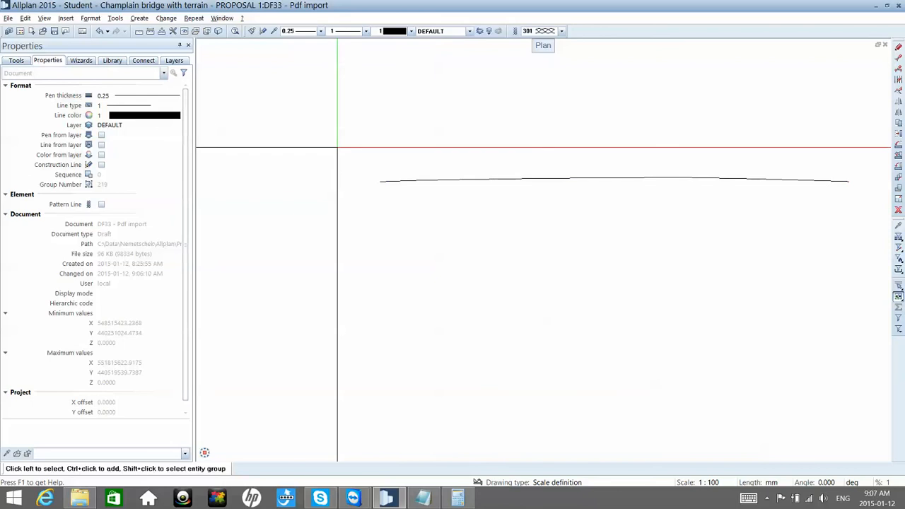
pyautogui.click(150, 31)
pyautogui.press('Escape')
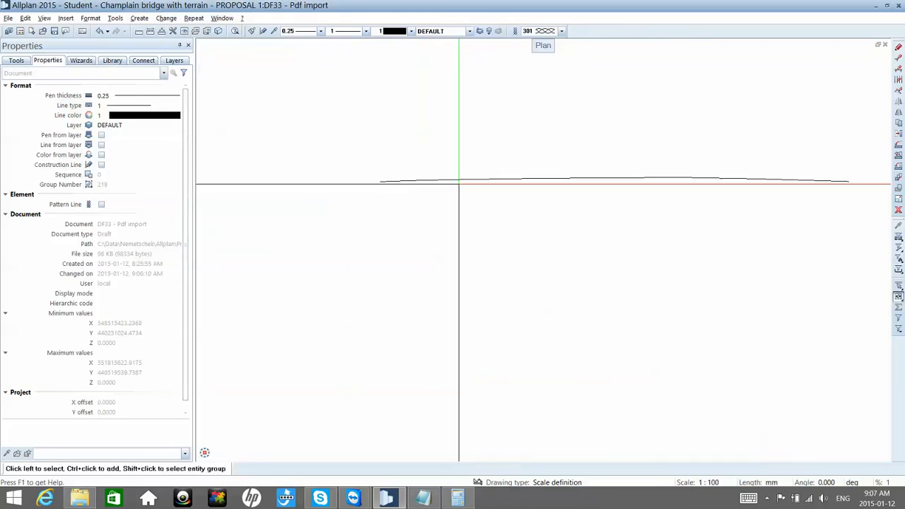
# Step: Start a horizontal dimension line just below the traced deck profile
pyautogui.click(16, 60)
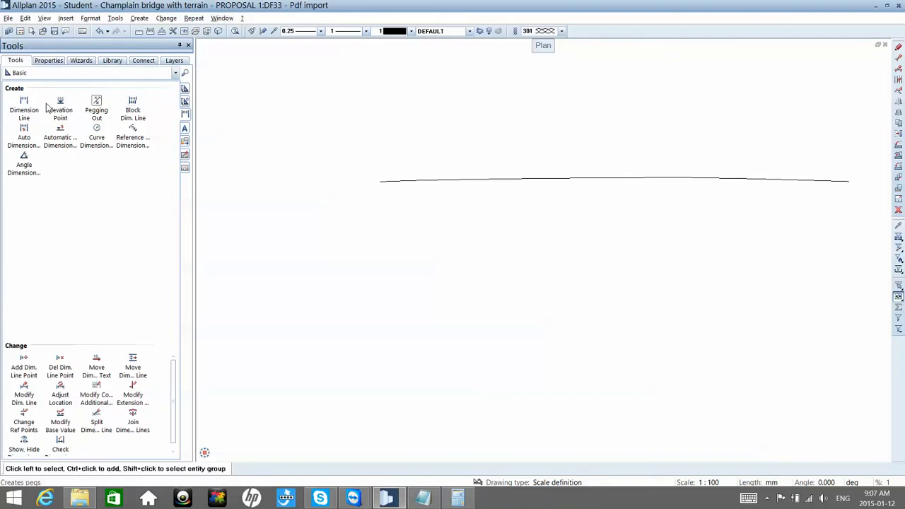
pyautogui.click(24, 103)
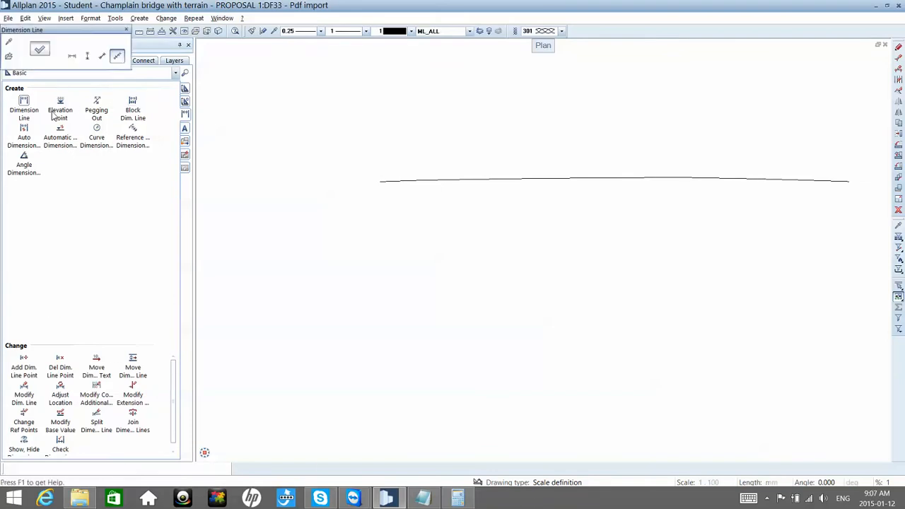
pyautogui.click(71, 56)
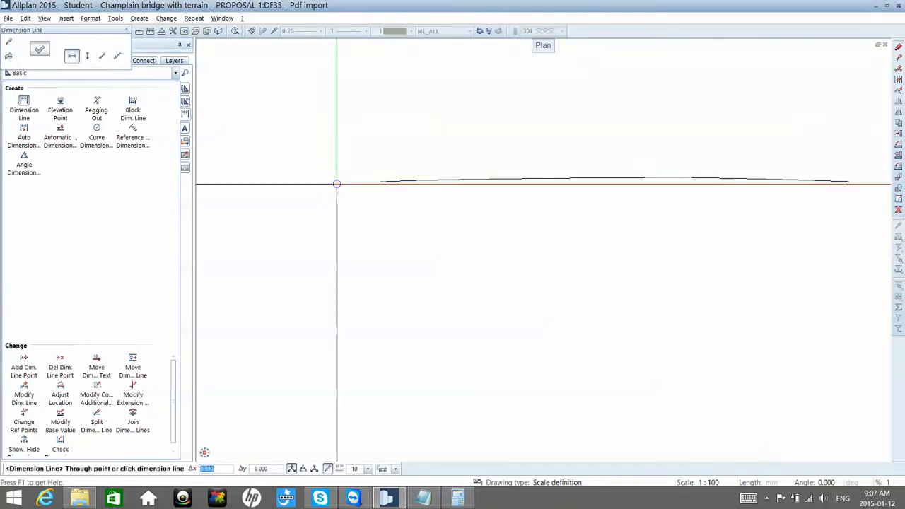
pyautogui.click(379, 205)
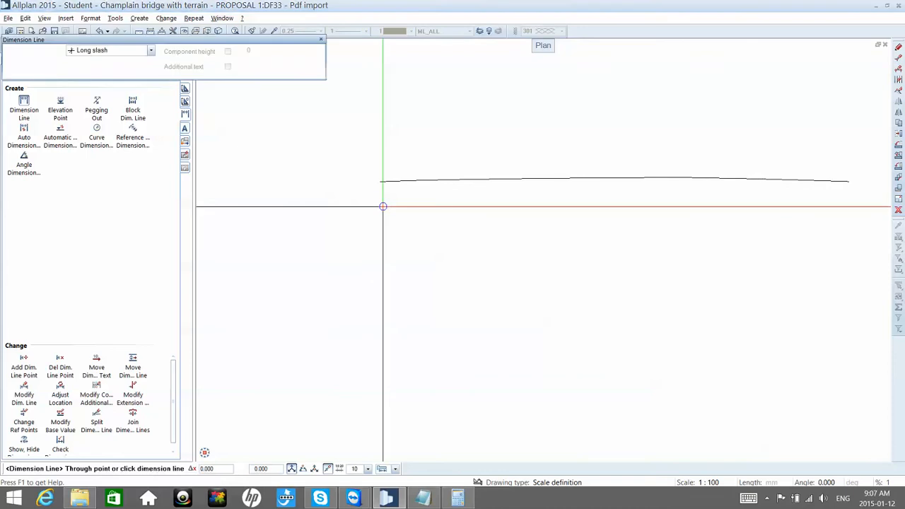
pyautogui.click(368, 173)
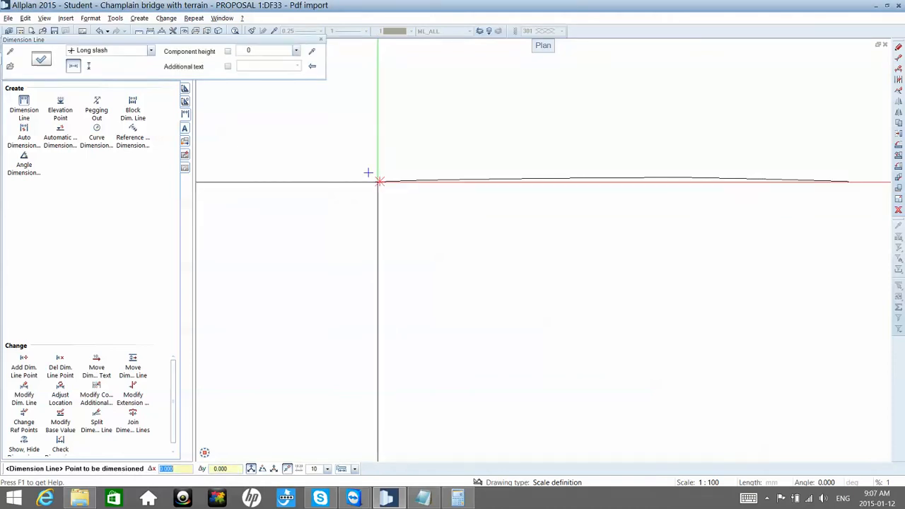
pyautogui.scroll(-3, 385, 186)
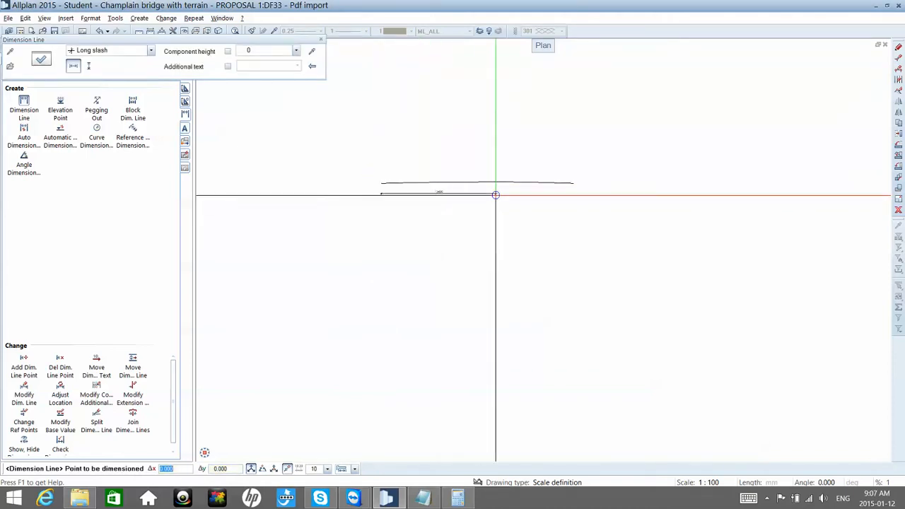
# Step: Set the dimension text unit to m in the dimension line's properties
pyautogui.click(40, 56)
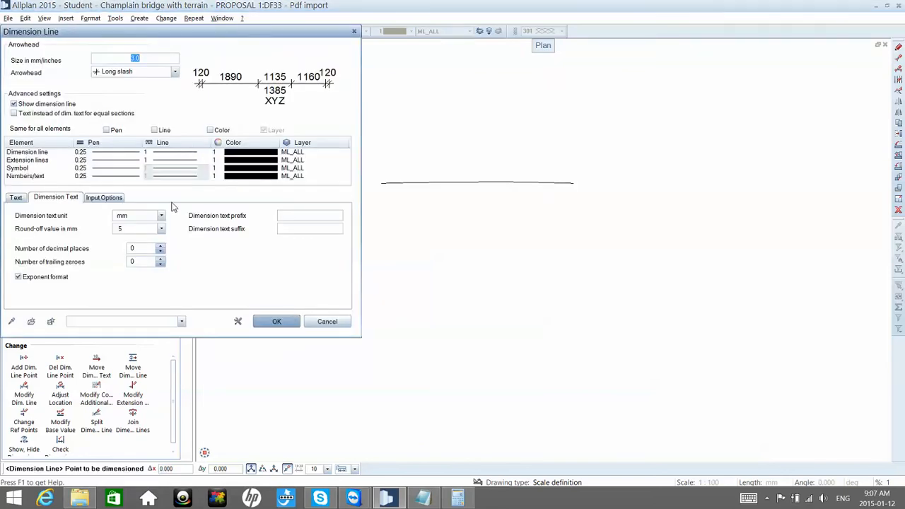
pyautogui.click(145, 215)
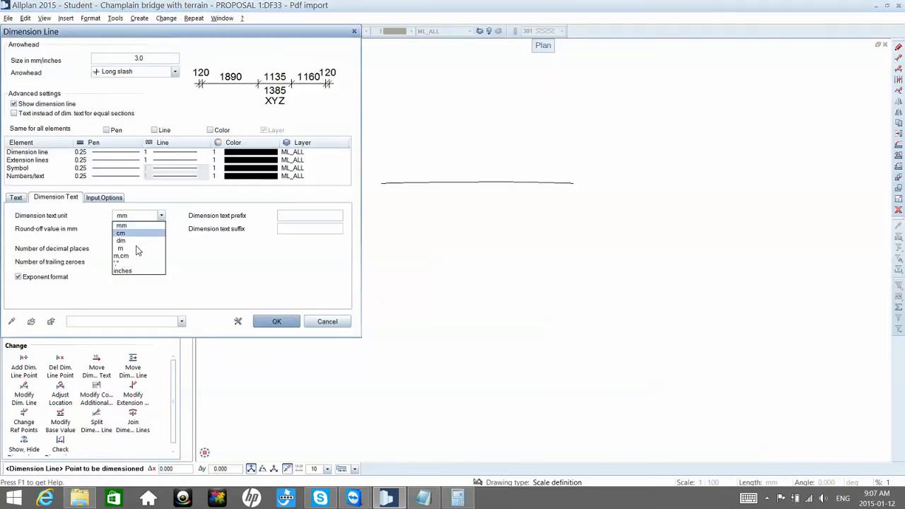
pyautogui.click(132, 248)
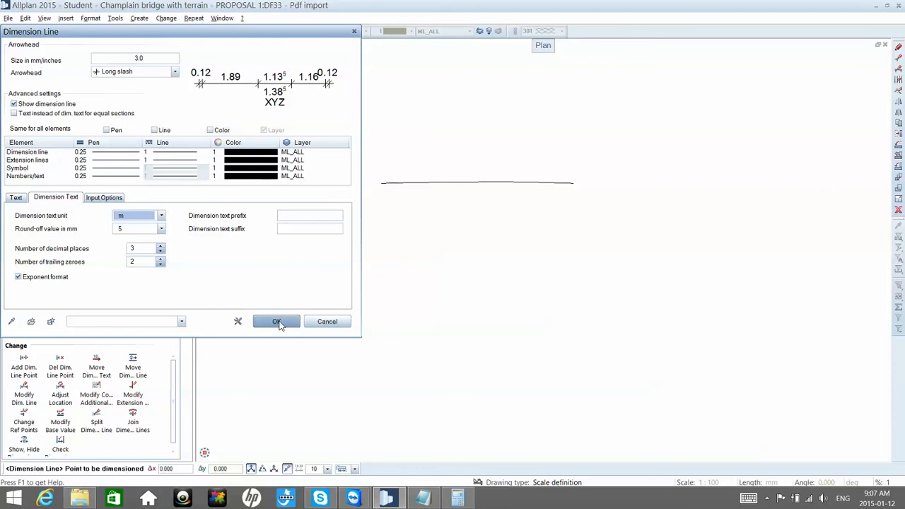
pyautogui.click(277, 322)
# Step: Dimension the deck profile's horizontal length from end to end and finish the dimension line
pyautogui.scroll(2, 610, 162)
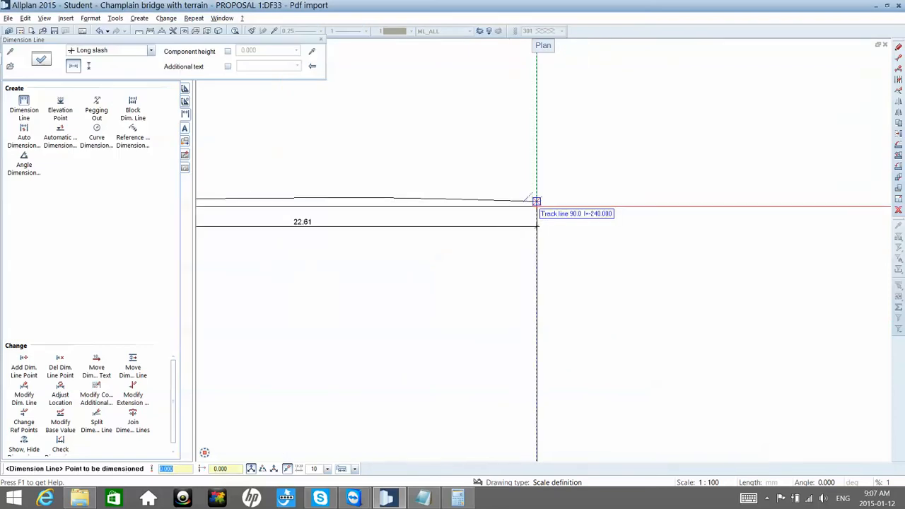
pyautogui.click(536, 206)
pyautogui.press('Escape')
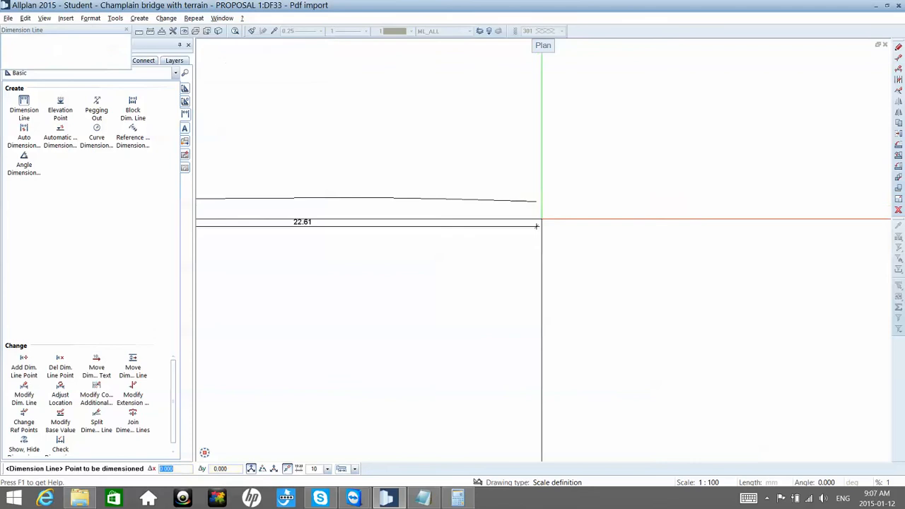
pyautogui.press('Escape')
pyautogui.scroll(-3, 545, 203)
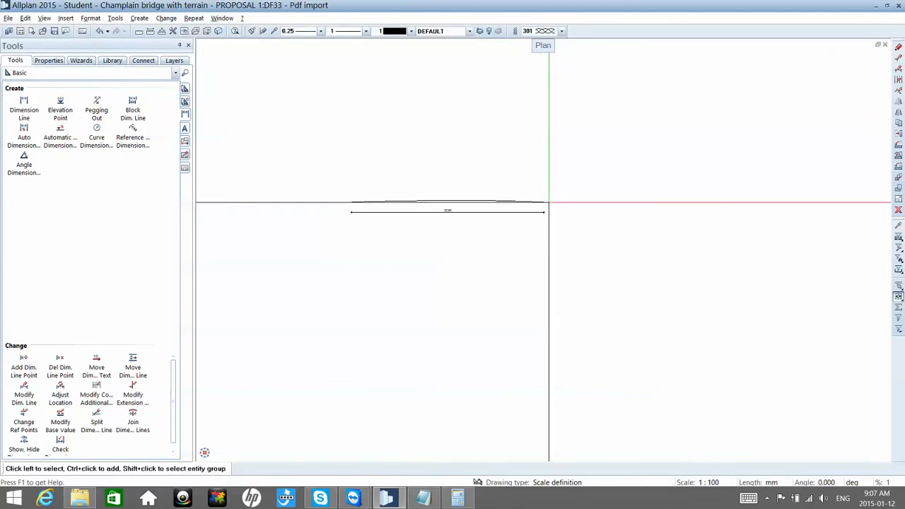
# Step: Start resizing the deck profile together with its dimension line, using the profile's start point as the fixed point
pyautogui.click(899, 202)
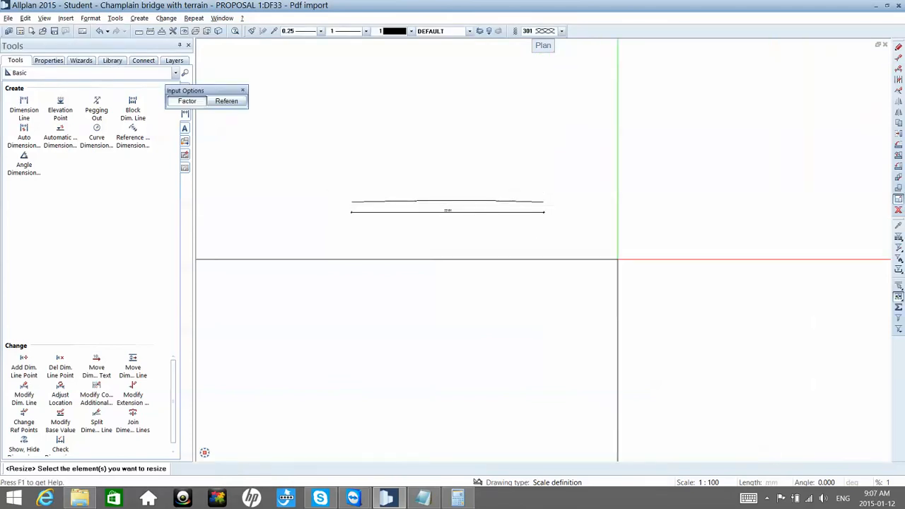
pyautogui.moveTo(596, 269)
pyautogui.mouseDown()
pyautogui.moveTo(232, 176)
pyautogui.moveTo(220, 162)
pyautogui.moveTo(249, 163)
pyautogui.mouseUp()
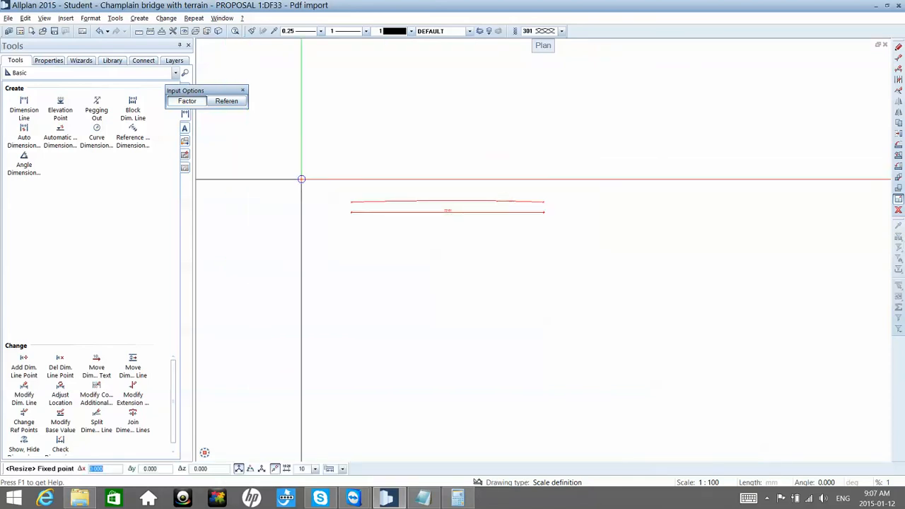
pyautogui.scroll(5, 327, 204)
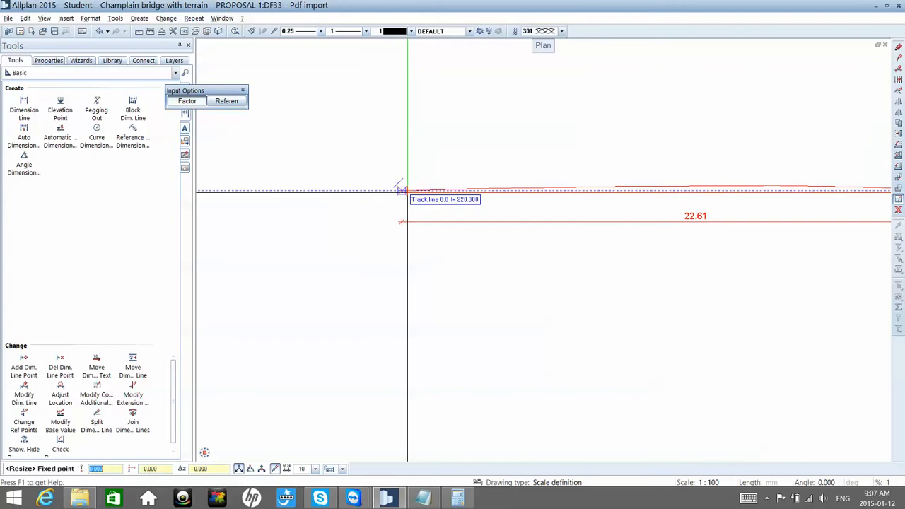
pyautogui.click(394, 182)
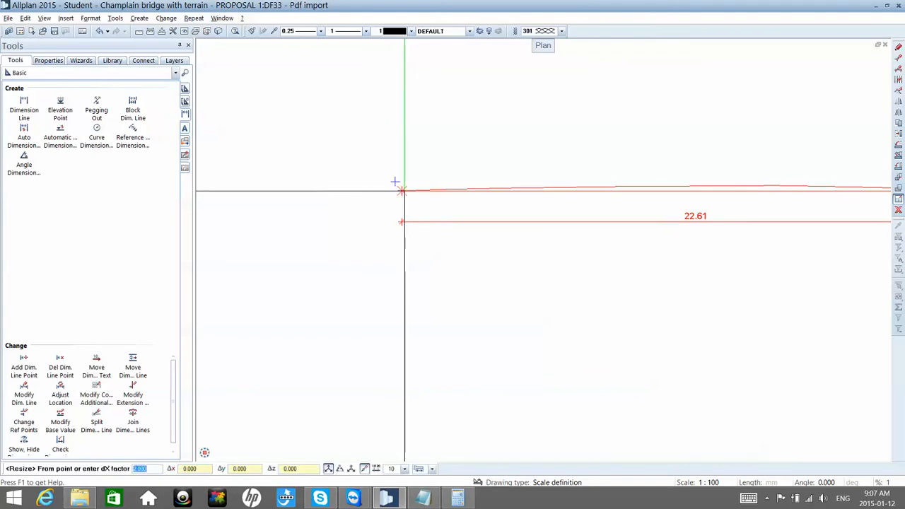
# Step: Bring the deck profile's dimension text into view, switch to the Calculator and clear its previous result
pyautogui.scroll(5, 482, 192)
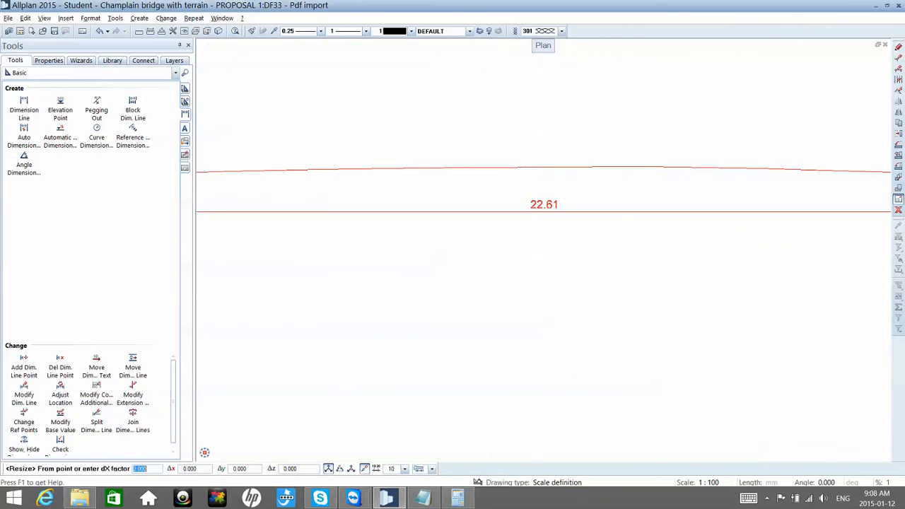
pyautogui.scroll(3, 505, 193)
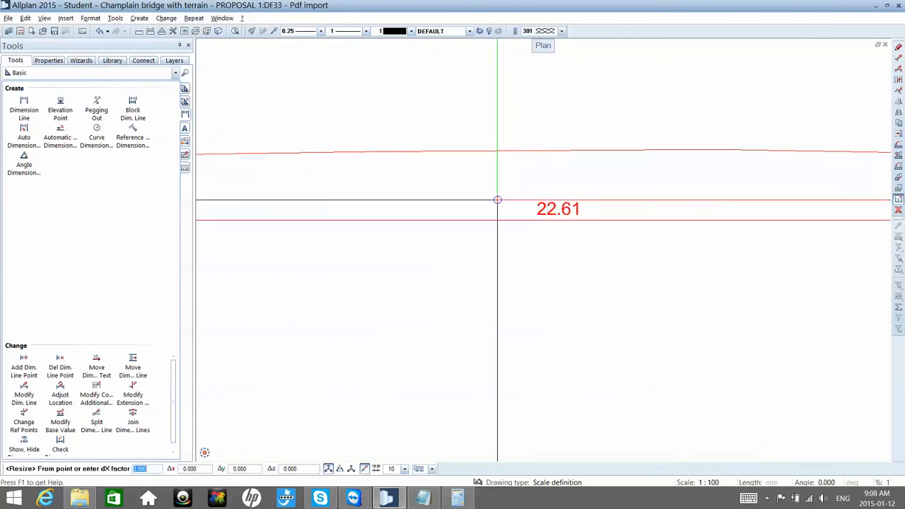
pyautogui.click(463, 501)
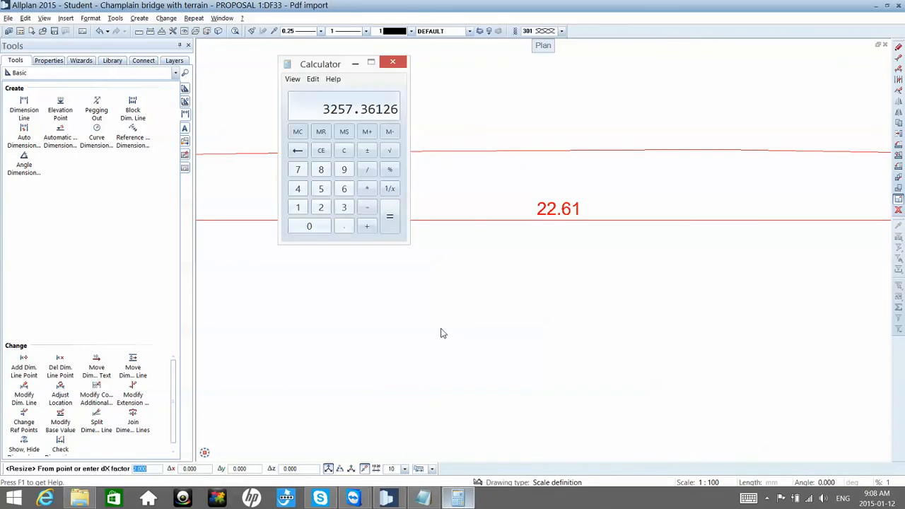
pyautogui.click(344, 151)
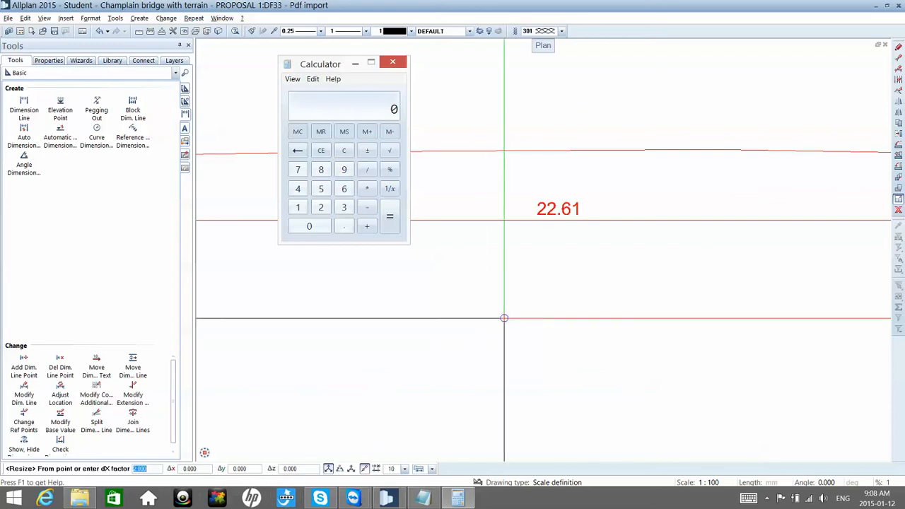
# Step: Examine the span dimensions and stationing on the PDF bridge elevation, and compare them with the dimensioned deck profile
pyautogui.click(503, 318)
pyautogui.scroll(-4, 504, 322)
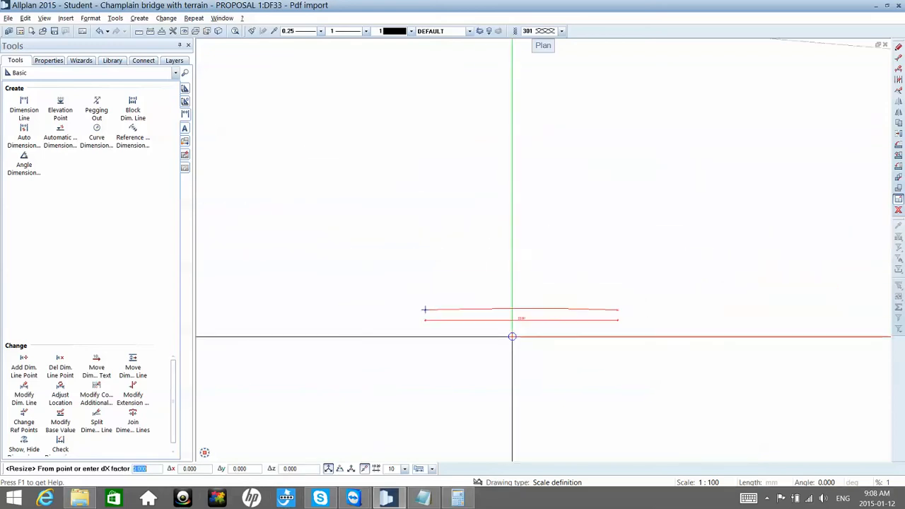
pyautogui.scroll(-5, 512, 337)
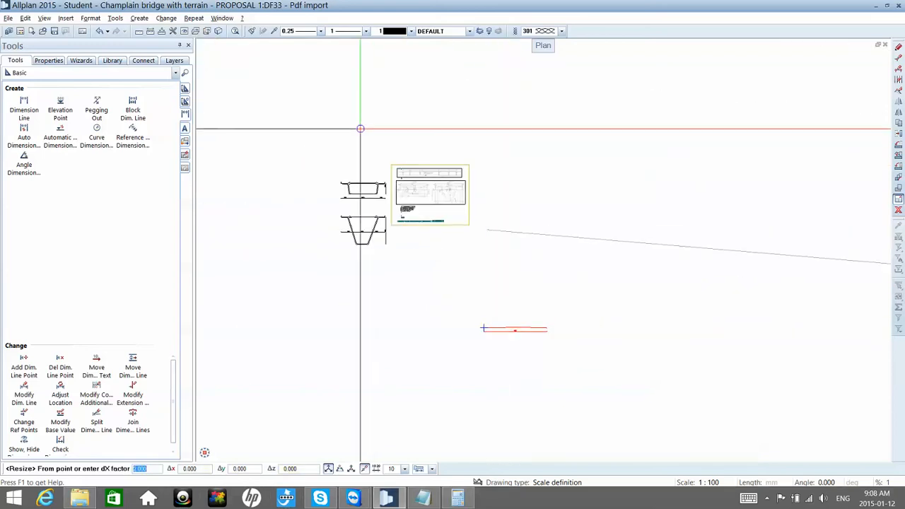
pyautogui.scroll(1, 359, 127)
pyautogui.scroll(5, 377, 135)
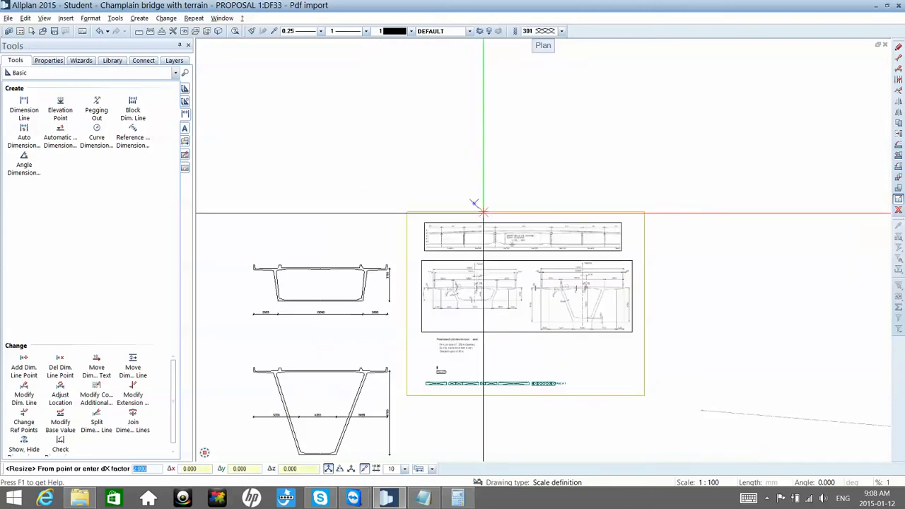
pyautogui.scroll(5, 501, 244)
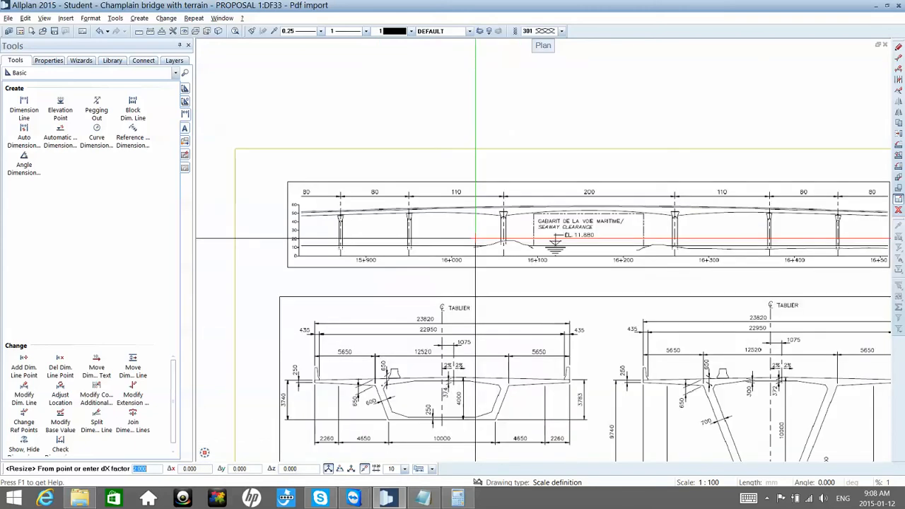
pyautogui.scroll(3, 470, 233)
pyautogui.scroll(-1, 403, 228)
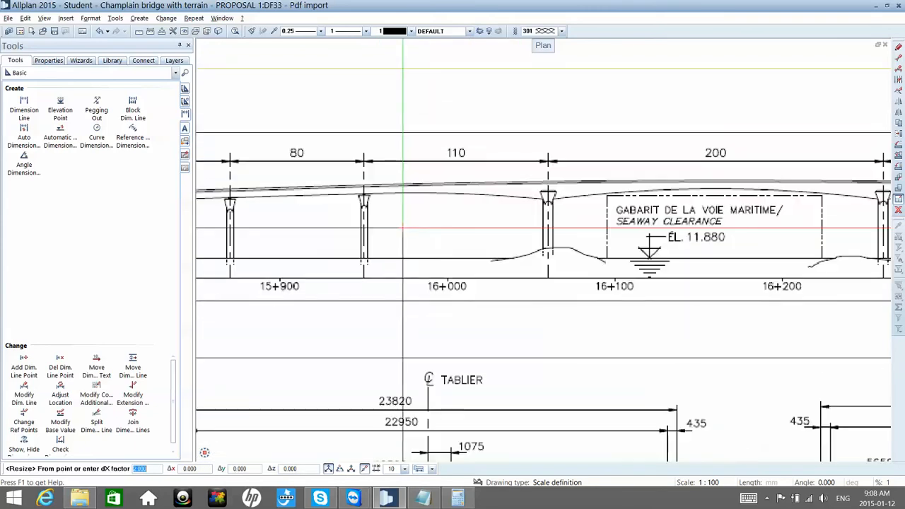
pyautogui.moveTo(428, 229); pyautogui.dragTo(494, 231, button='middle')
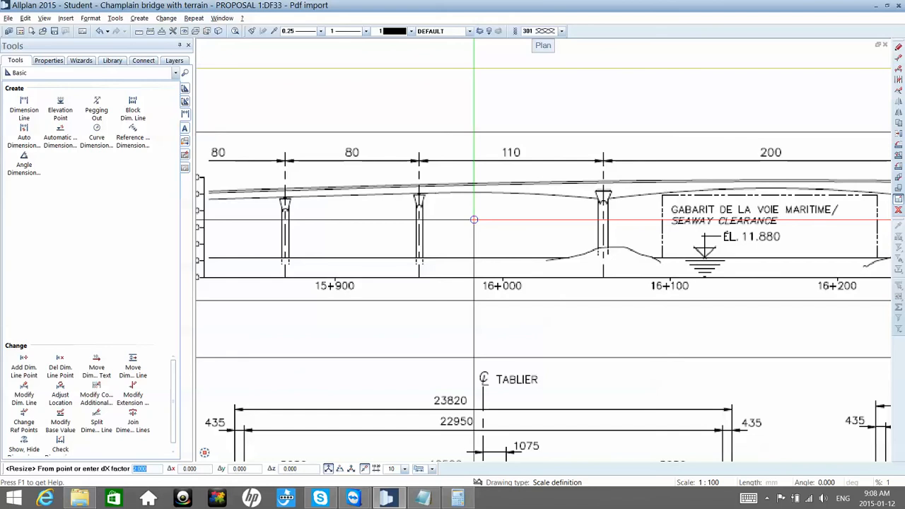
pyautogui.scroll(-1, 474, 220)
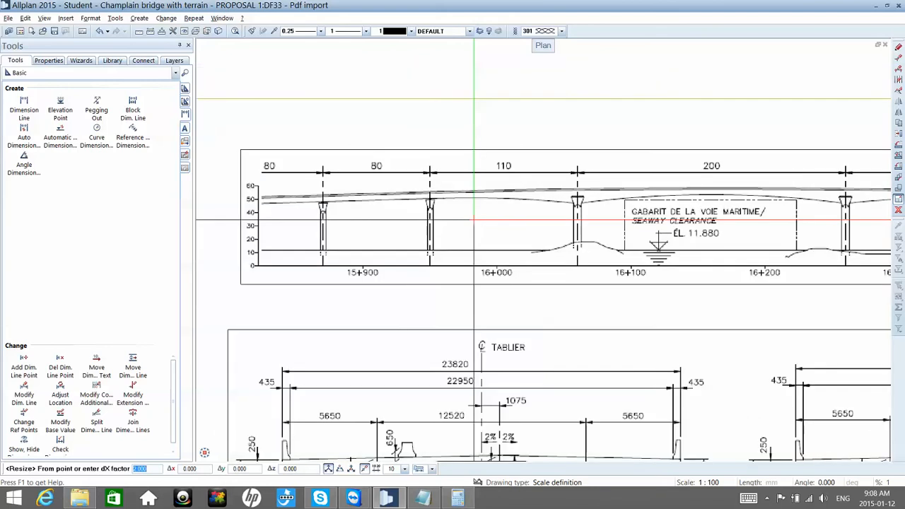
pyautogui.scroll(-5, 474, 220)
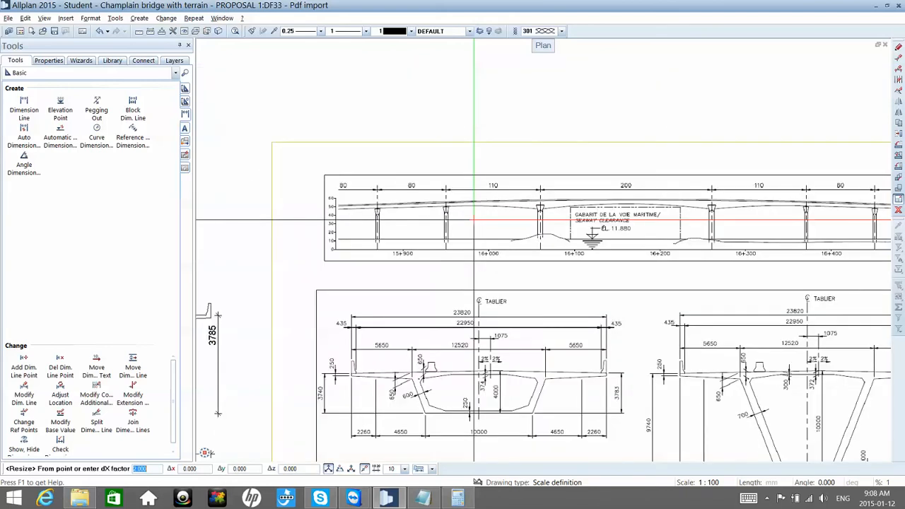
pyautogui.scroll(-3, 474, 219)
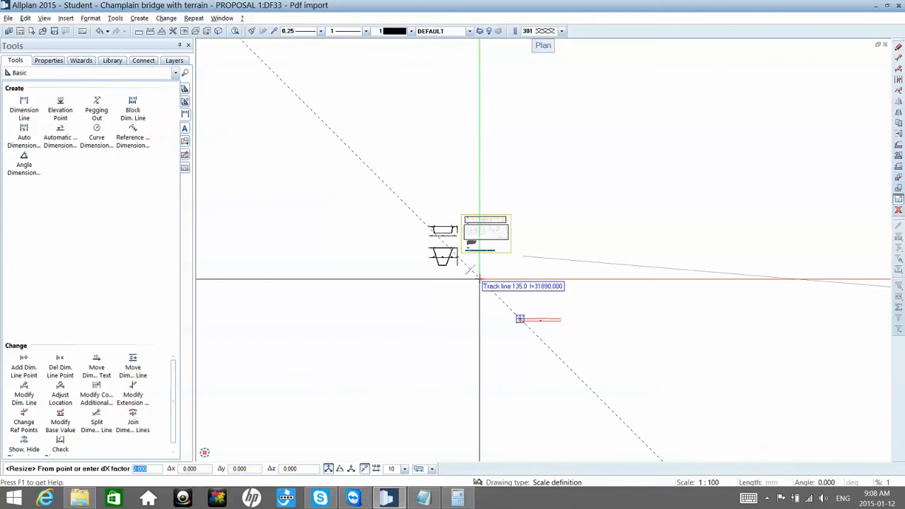
pyautogui.scroll(2, 528, 316)
pyautogui.scroll(4, 527, 316)
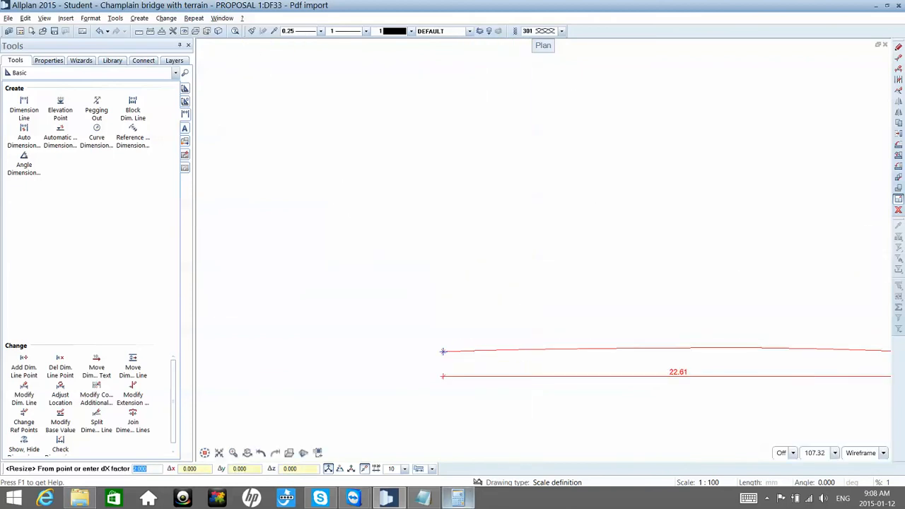
# Step: Close the Calculator and cancel the running resize of the deck profile
pyautogui.click(458, 499)
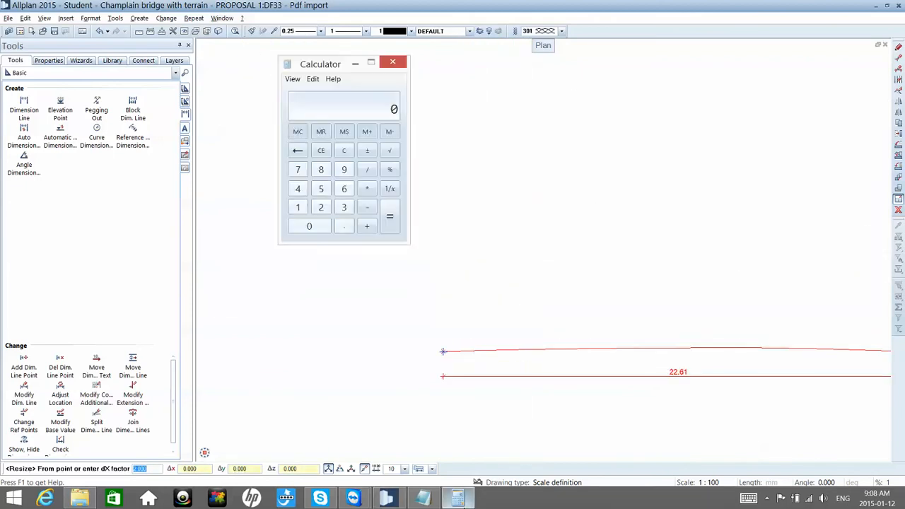
pyautogui.click(456, 500)
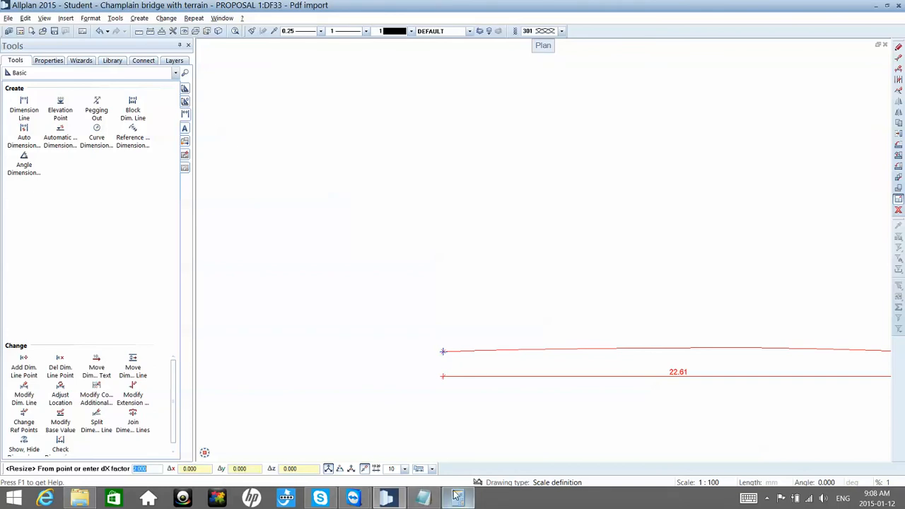
pyautogui.click(456, 497)
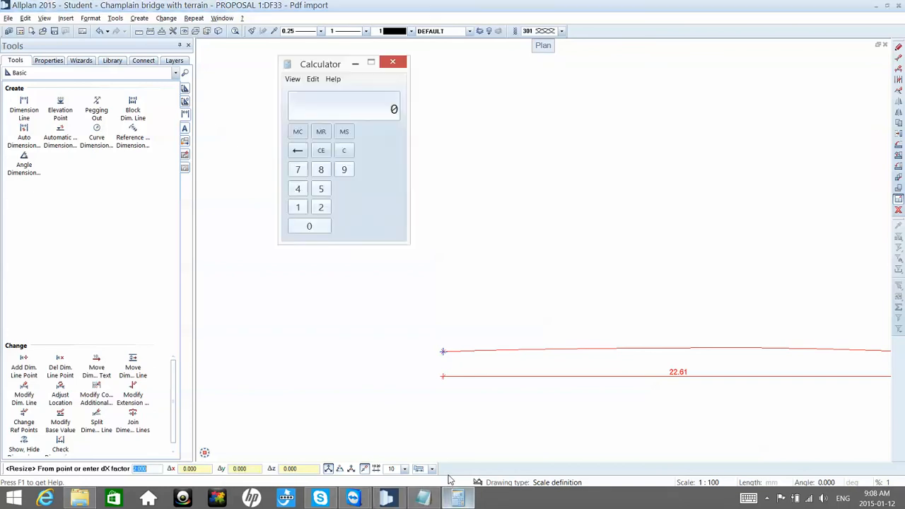
pyautogui.click(313, 79)
pyautogui.press('Escape')
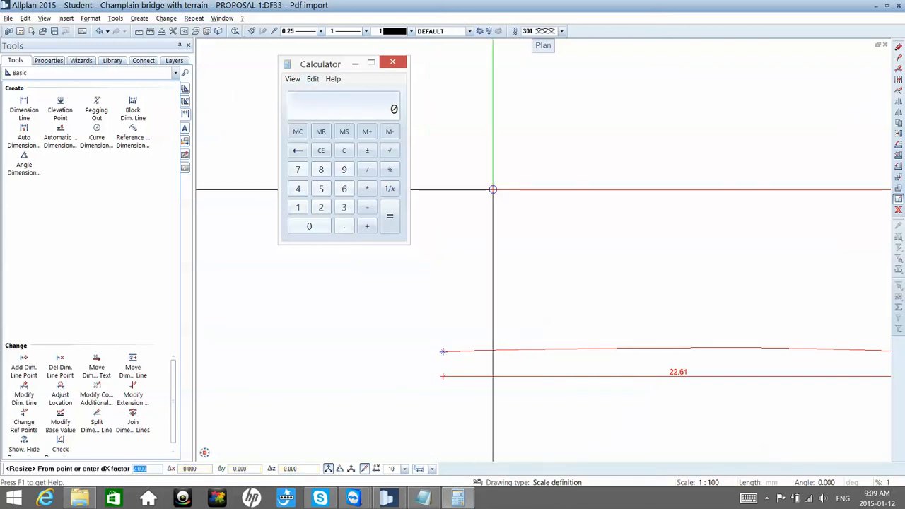
pyautogui.click(392, 61)
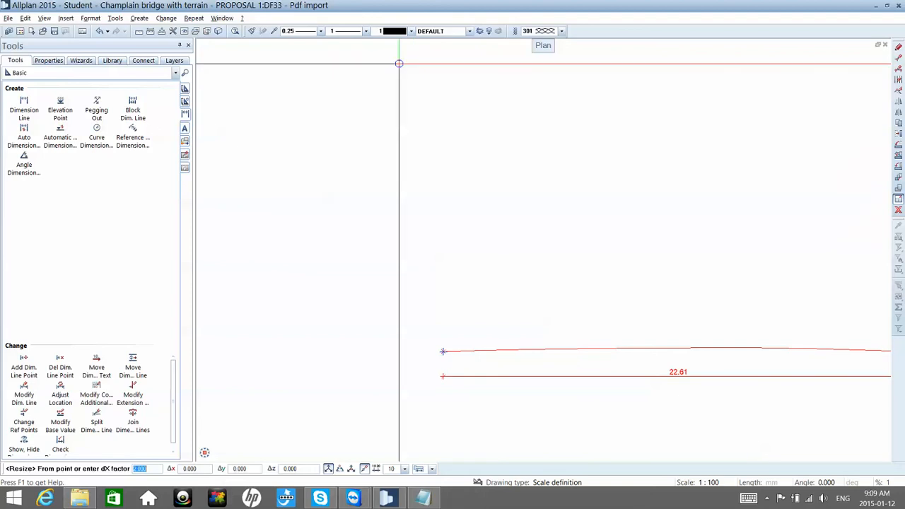
pyautogui.press('Escape')
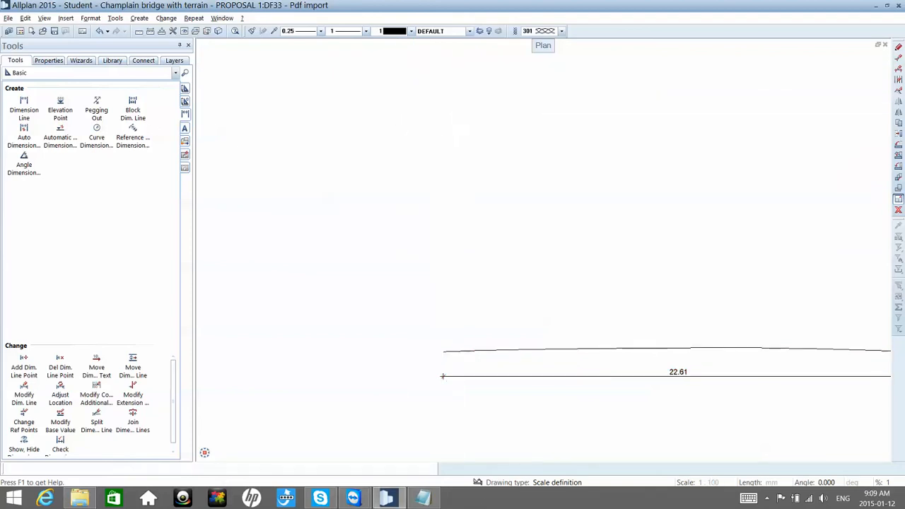
# Step: Make drawing file 31 Red LINE editable in the background while Pdf import stays the current drawing file
pyautogui.scroll(-13, 456, 108)
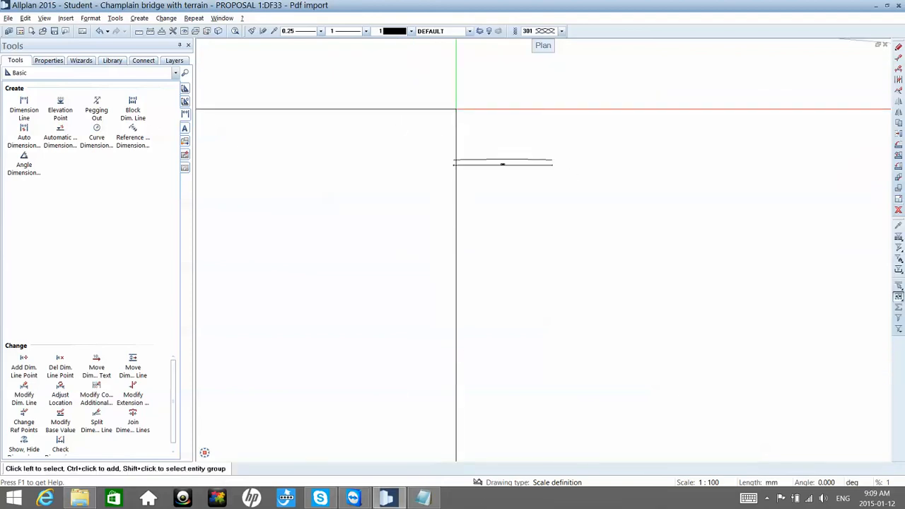
pyautogui.scroll(3, 456, 93)
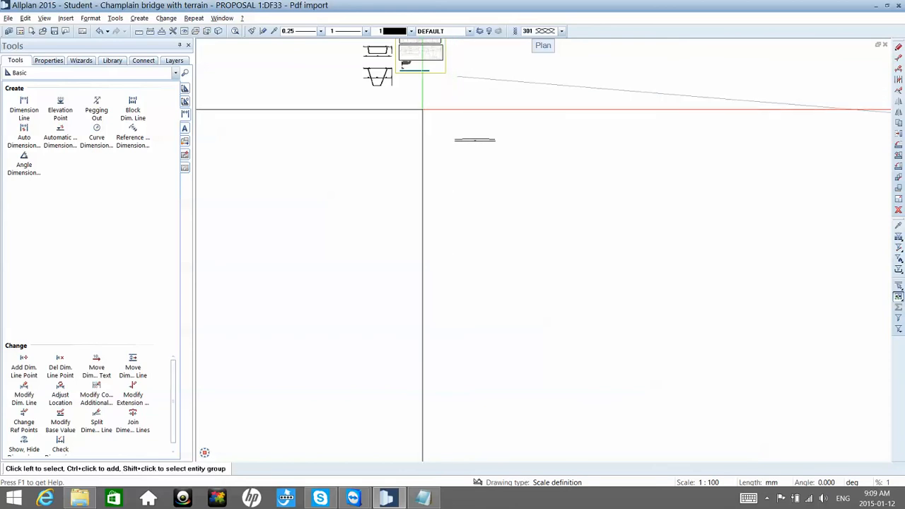
pyautogui.press('F2')
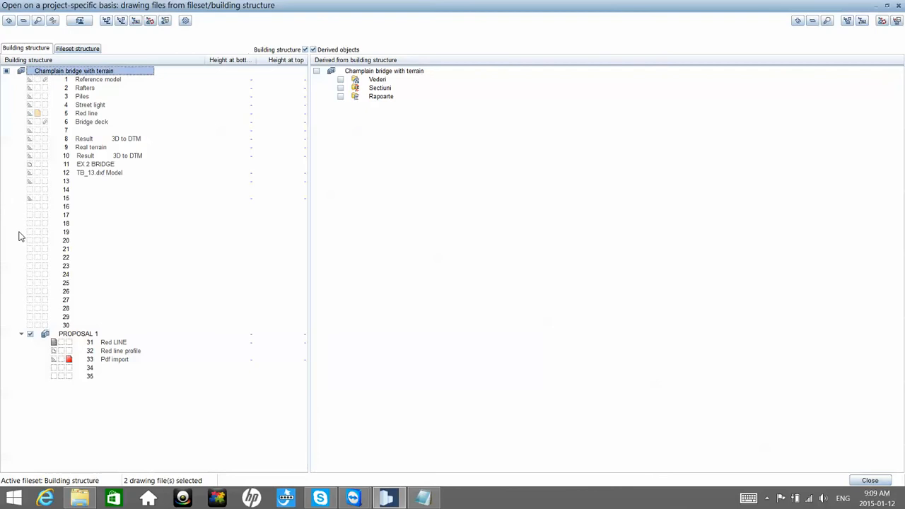
pyautogui.click(68, 342)
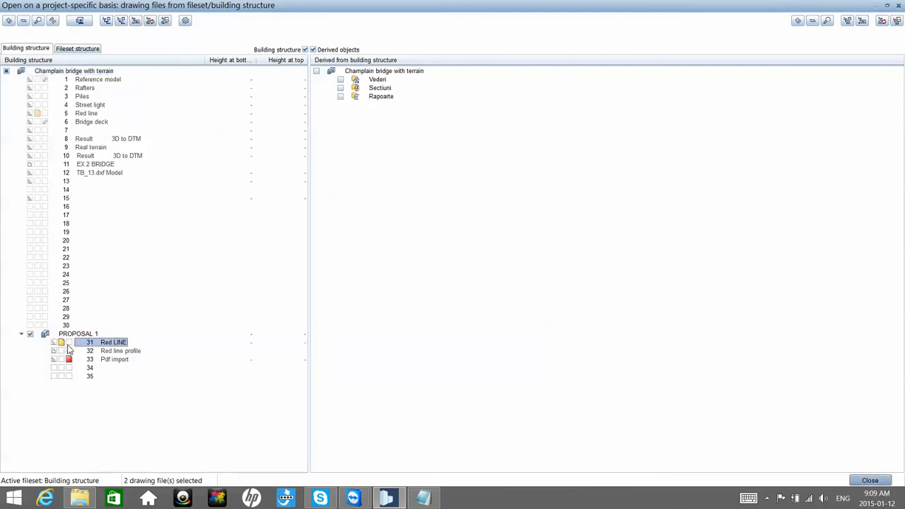
pyautogui.press('Escape')
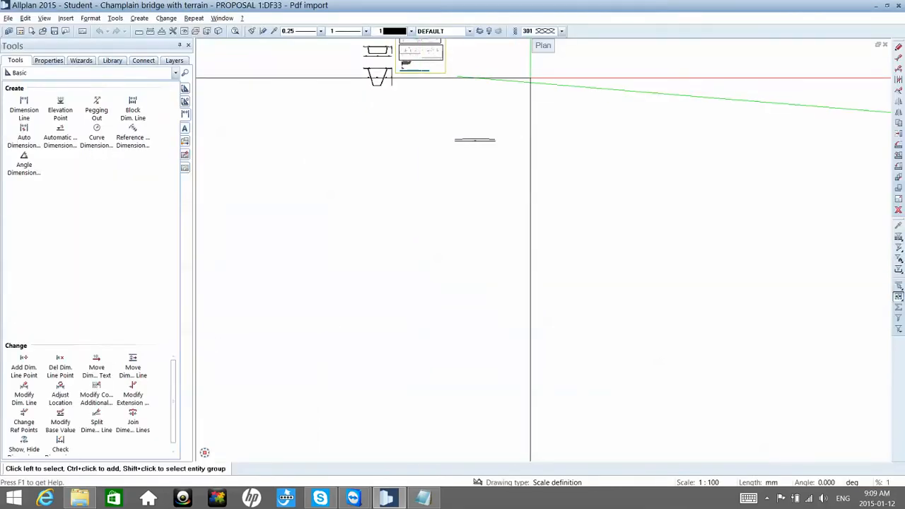
# Step: Open the object attributes of the long red line and place the Notepad document beside them with the length readable
pyautogui.rightClick(531, 82)
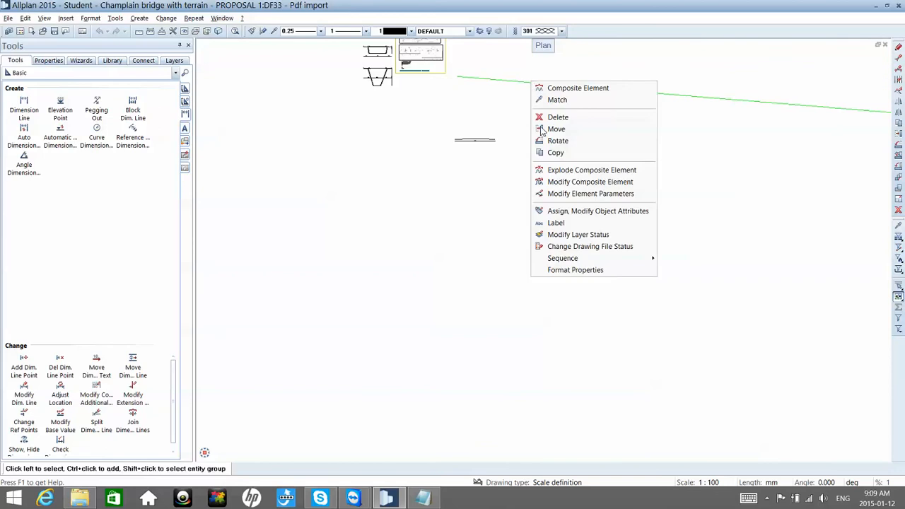
pyautogui.click(562, 210)
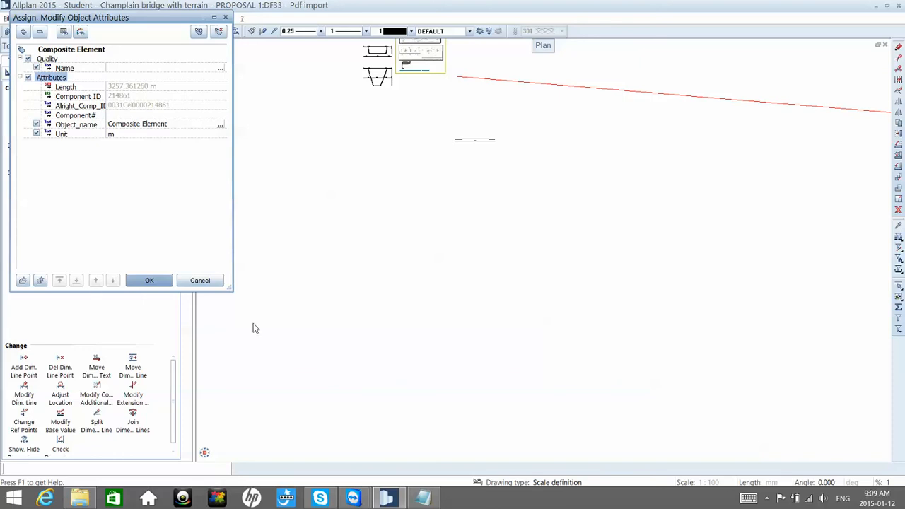
pyautogui.click(423, 497)
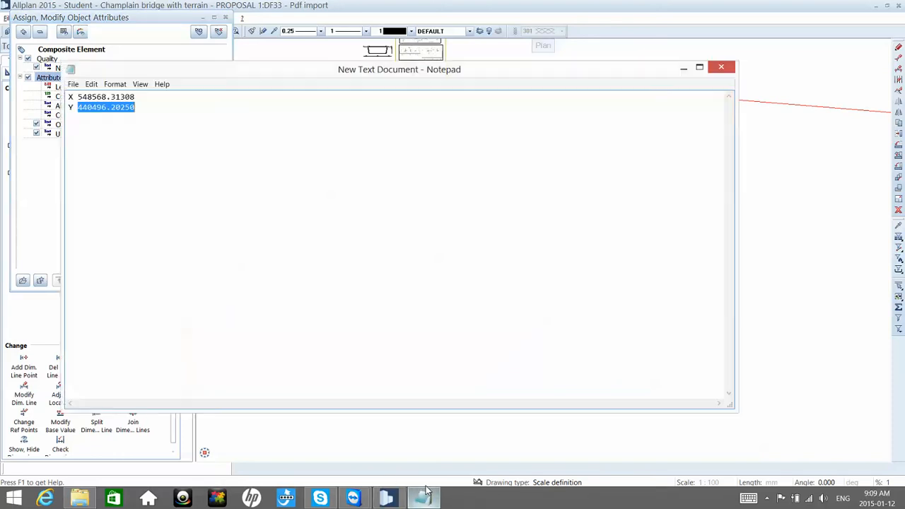
pyautogui.click(307, 107)
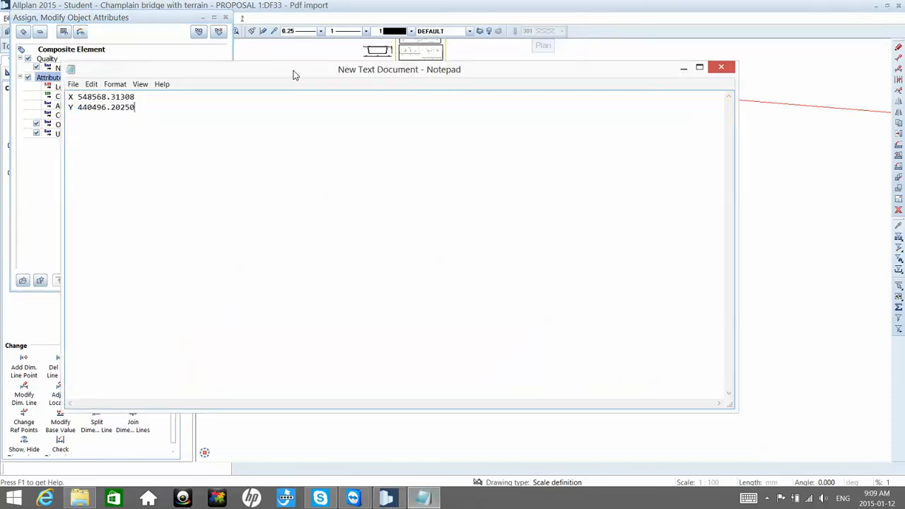
pyautogui.moveTo(293, 73); pyautogui.dragTo(444, 85)
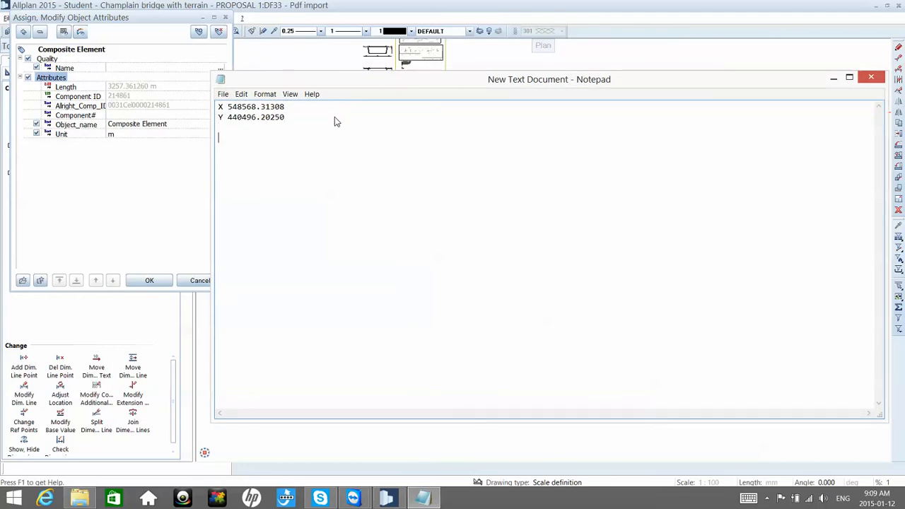
# Step: Note the red line's length, 3257.361260, below the coordinates in the Notepad document and select the number
pyautogui.press('Return')
pyautogui.press('Return')
pyautogui.write('3257.361260')
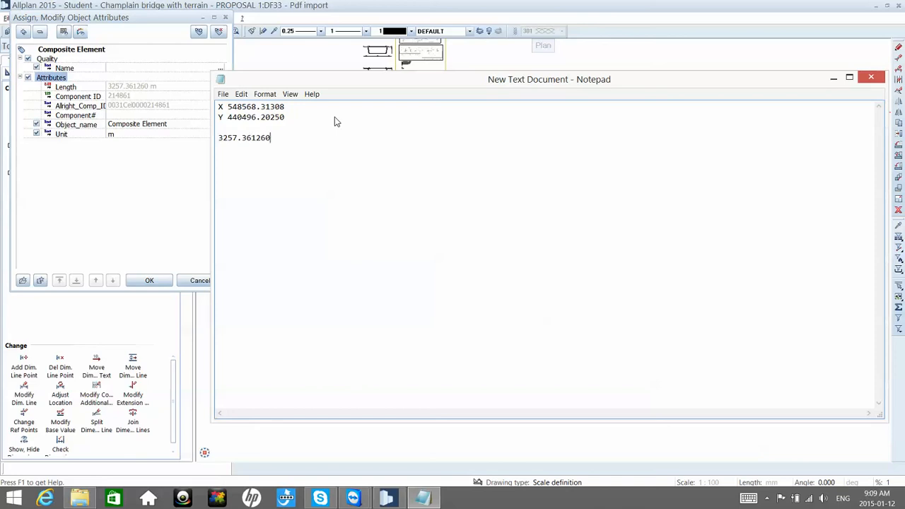
pyautogui.doubleClick(219, 137)
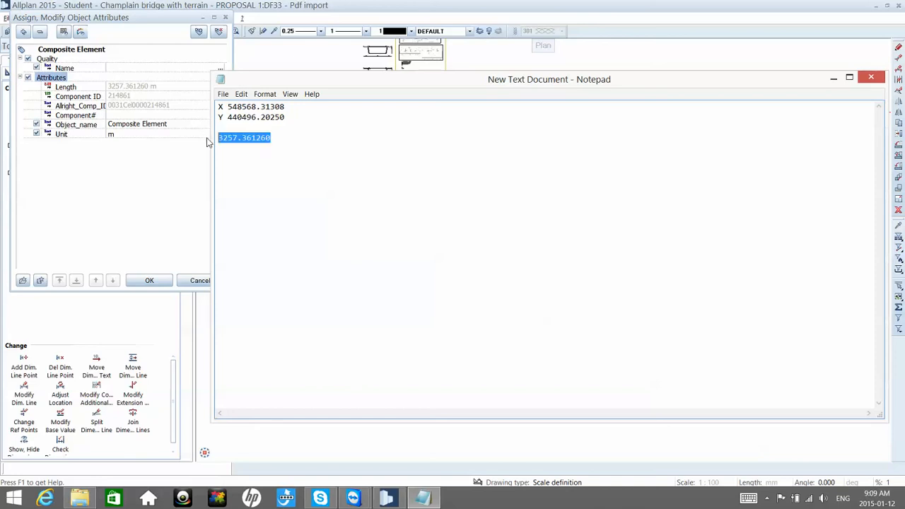
# Step: Switch back to Allplan, dismiss the object attributes, and set drawing file 31 Red LINE to reference status
pyautogui.click(402, 10)
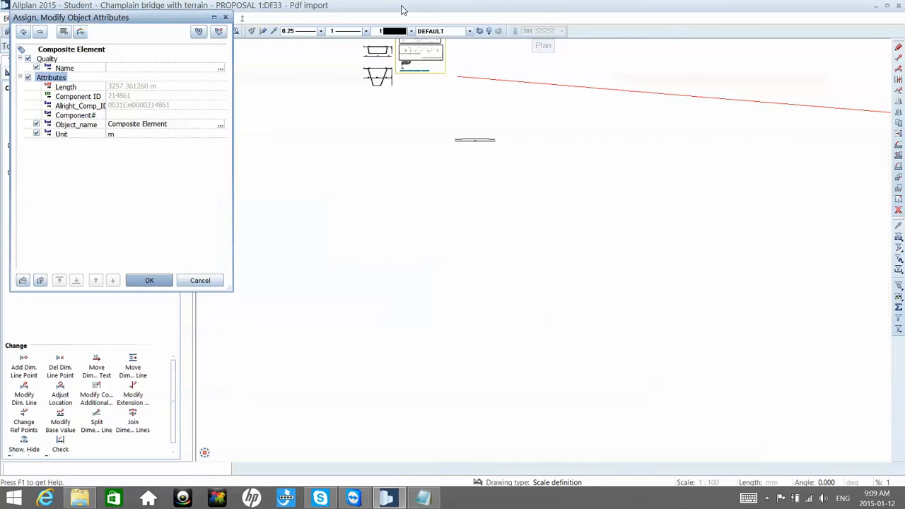
pyautogui.press('Escape')
pyautogui.press('Escape')
pyautogui.doubleClick(506, 178)
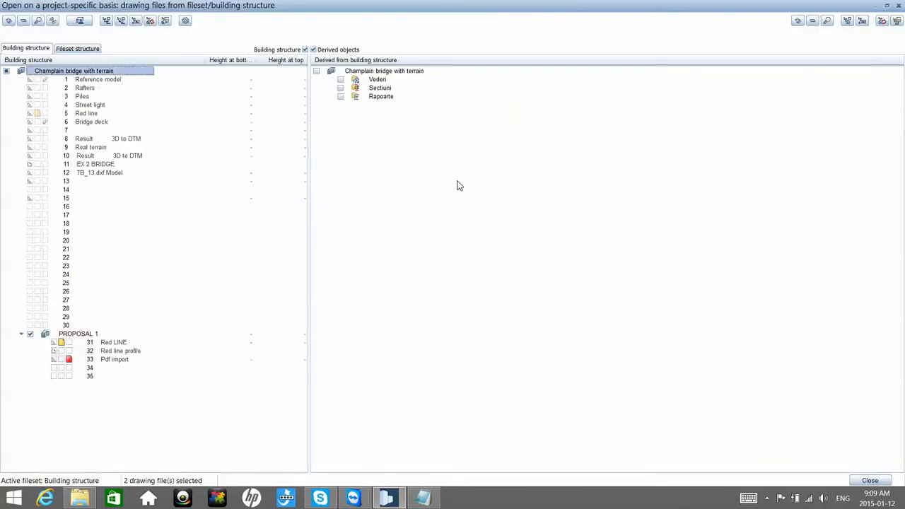
pyautogui.click(53, 343)
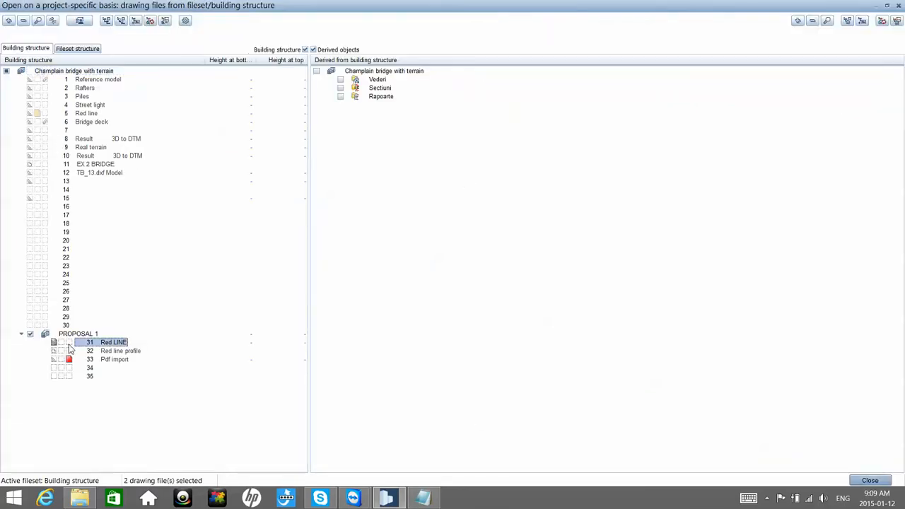
# Step: Close the drawing file selection and bring the dimensioned deck profile into view
pyautogui.click(870, 480)
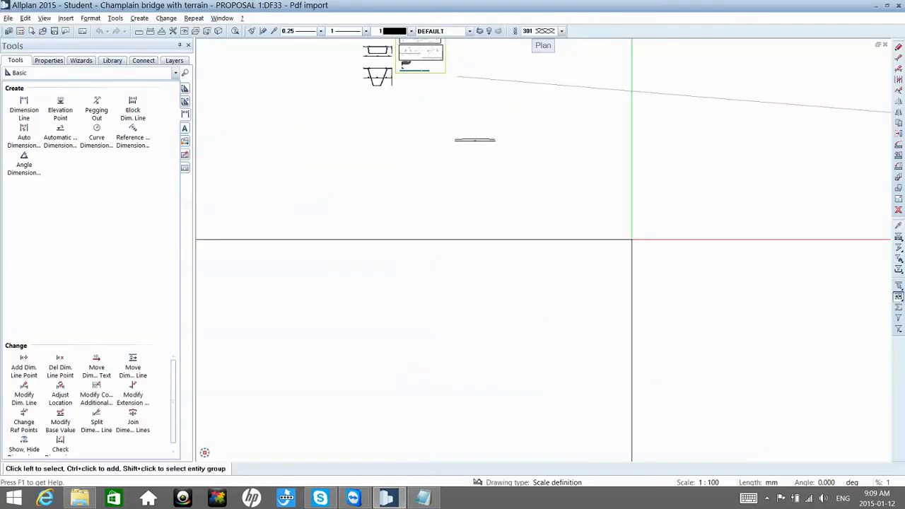
pyautogui.scroll(3, 406, 107)
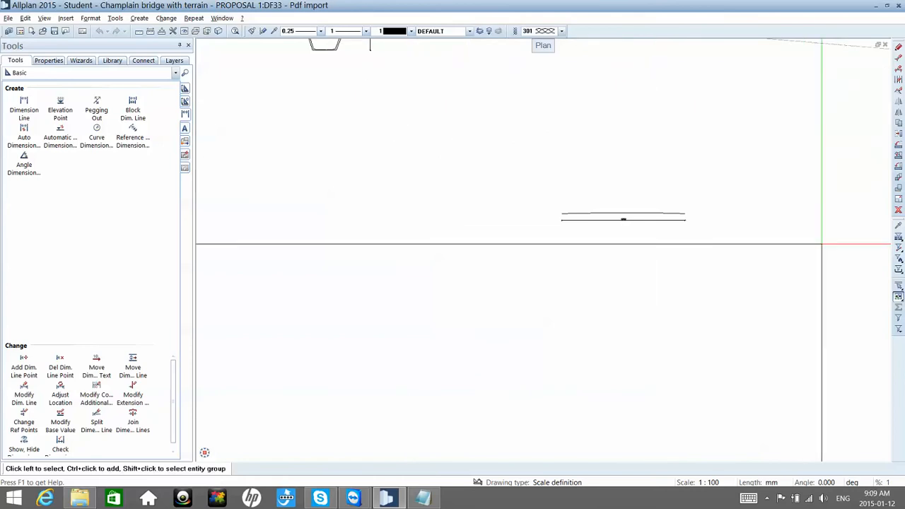
pyautogui.scroll(3, 667, 215)
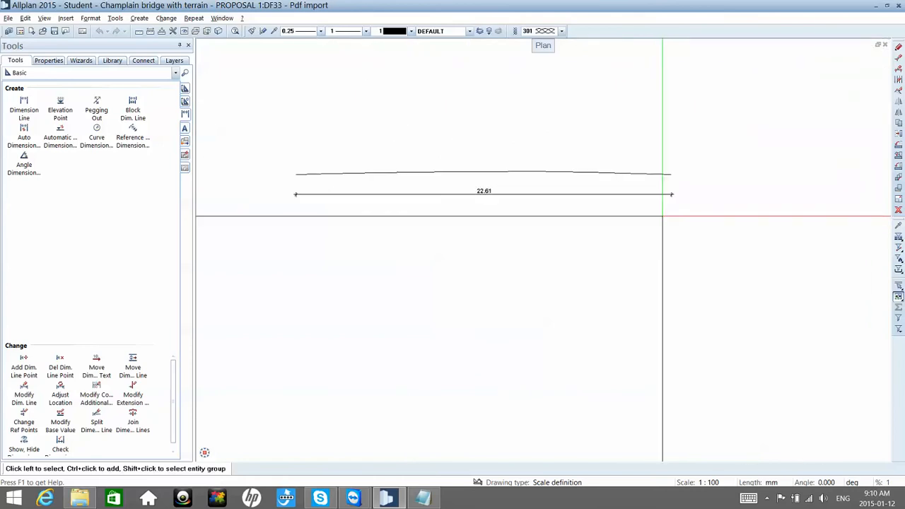
pyautogui.click(899, 200)
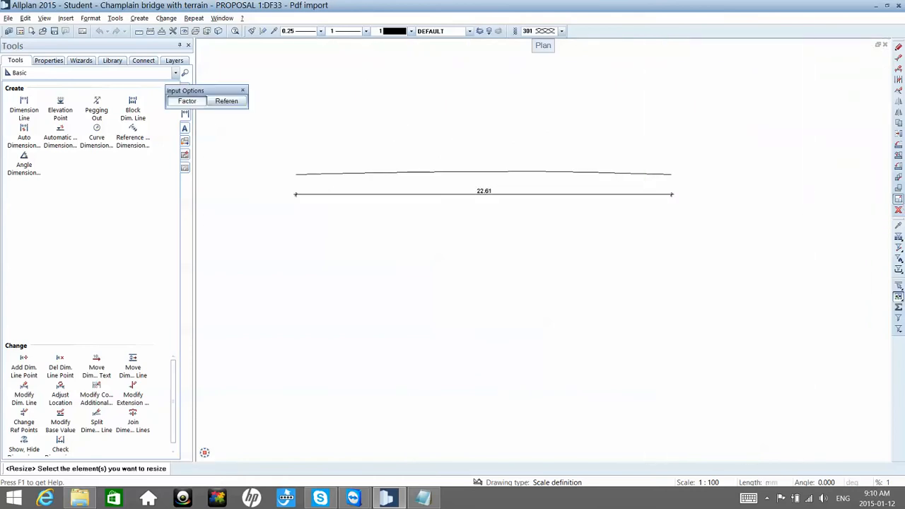
pyautogui.moveTo(733, 273); pyautogui.dragTo(267, 160)
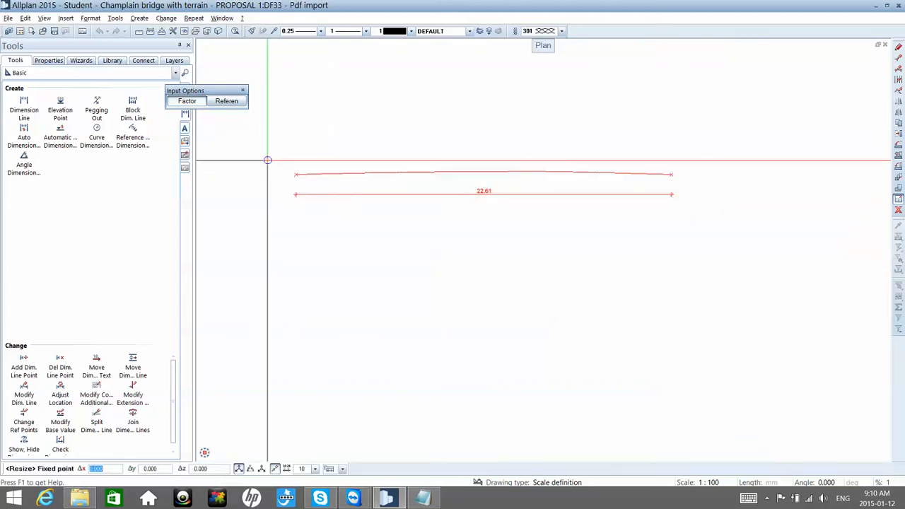
pyautogui.click(295, 173)
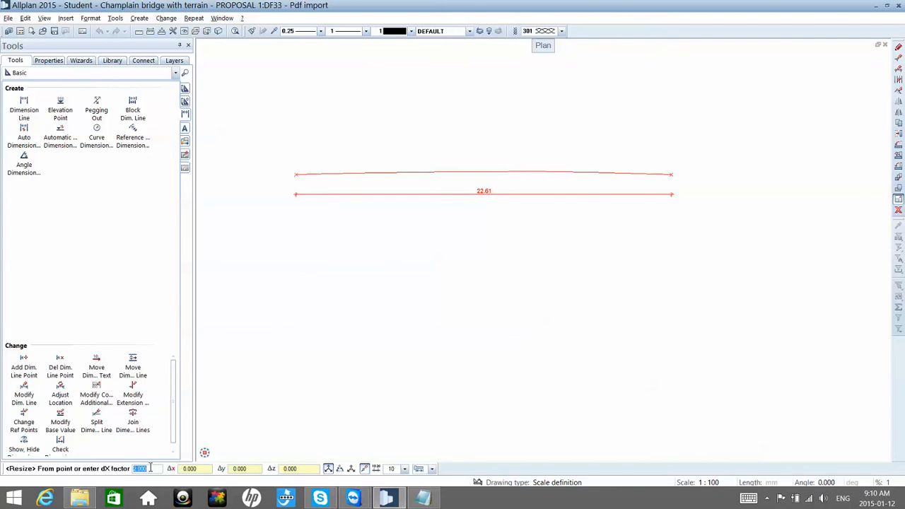
pyautogui.write('1257.361260')
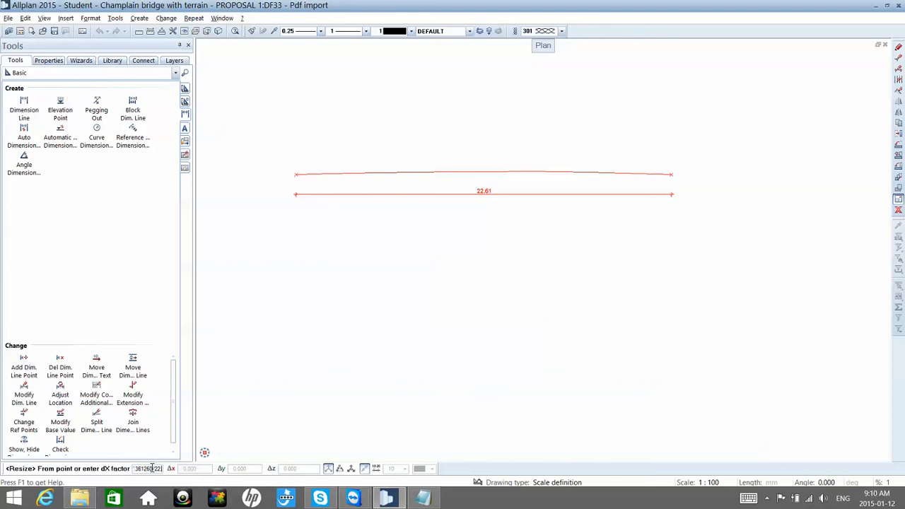
pyautogui.rightClick(152, 468)
pyautogui.press('Escape')
pyautogui.press('Escape')
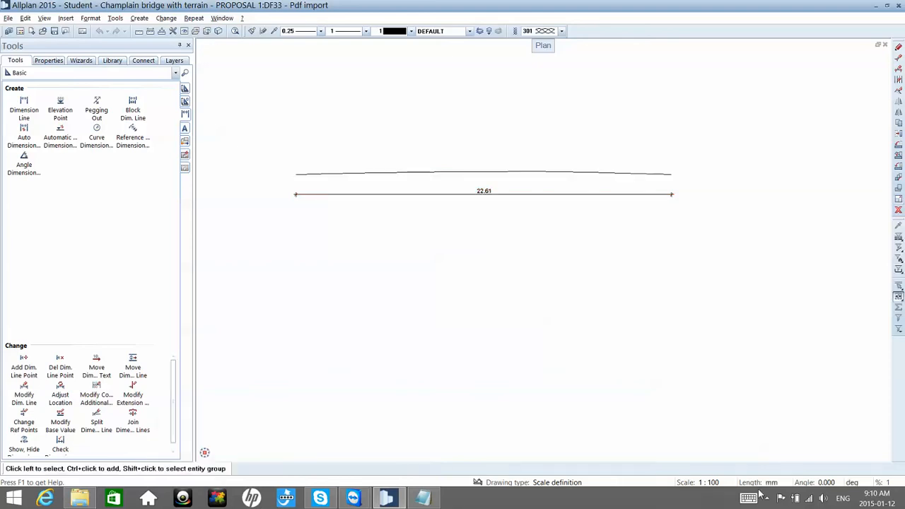
# Step: Set the length unit to metres and resize the deck profile with its dimension from its start point, using X factor 3257.361260/22.61
pyautogui.click(771, 482)
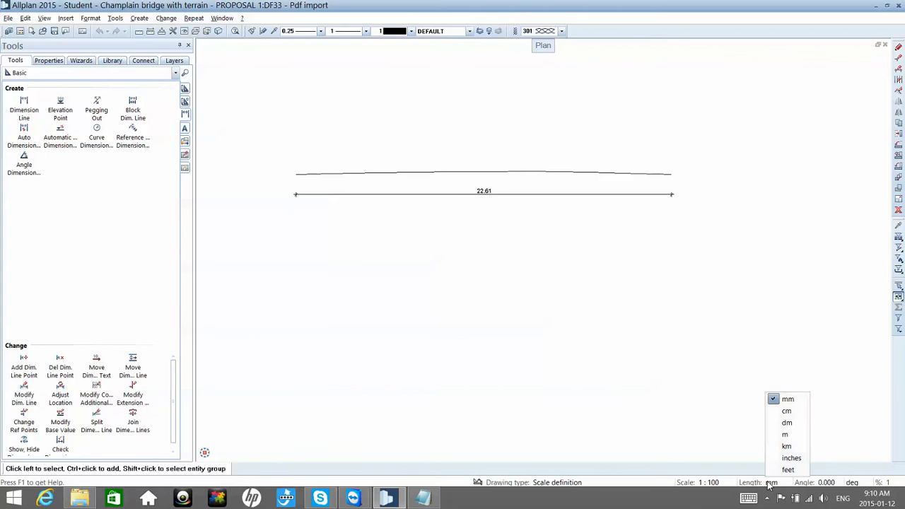
pyautogui.click(785, 434)
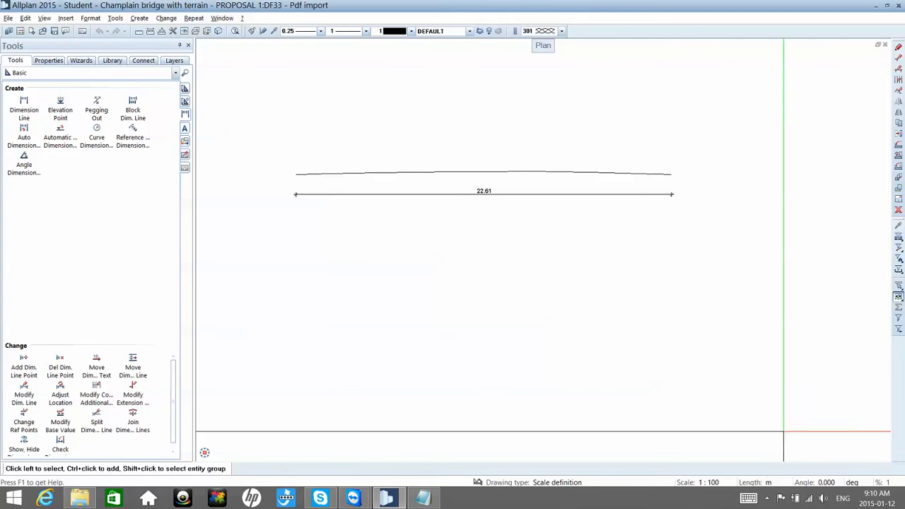
pyautogui.click(897, 199)
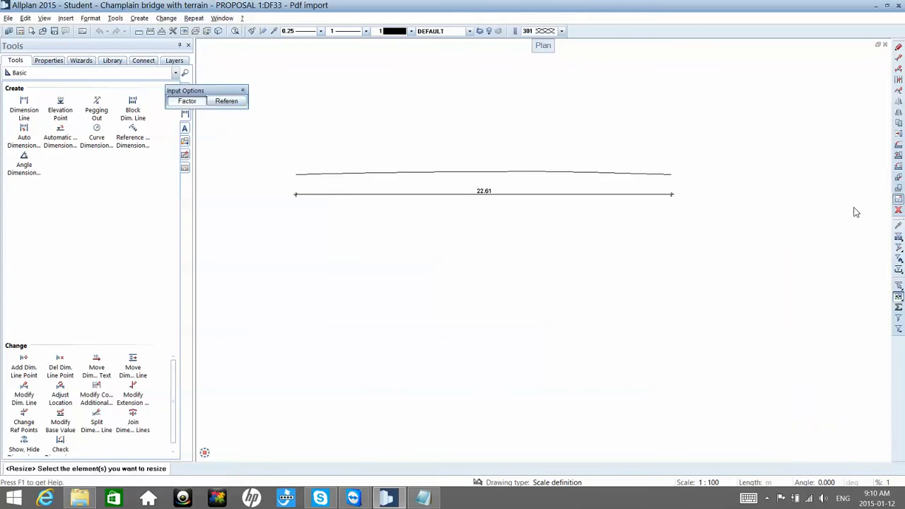
pyautogui.click(759, 231)
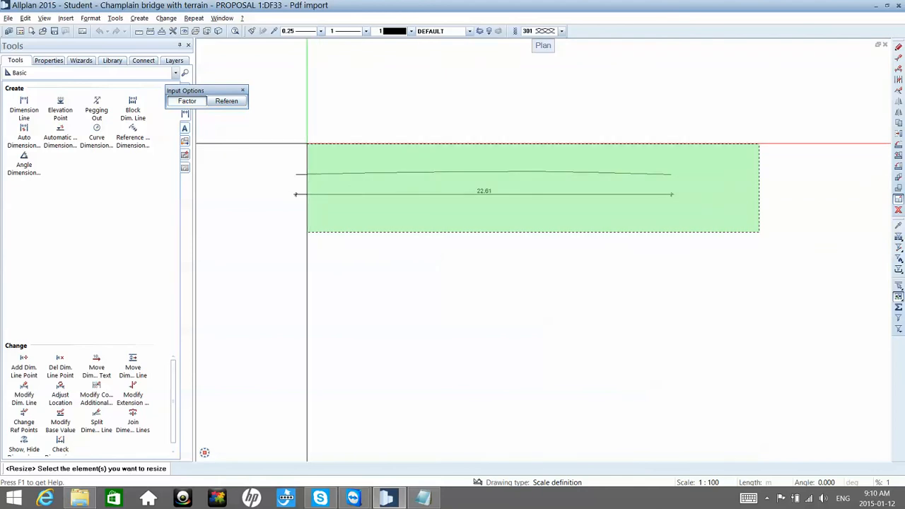
pyautogui.click(286, 145)
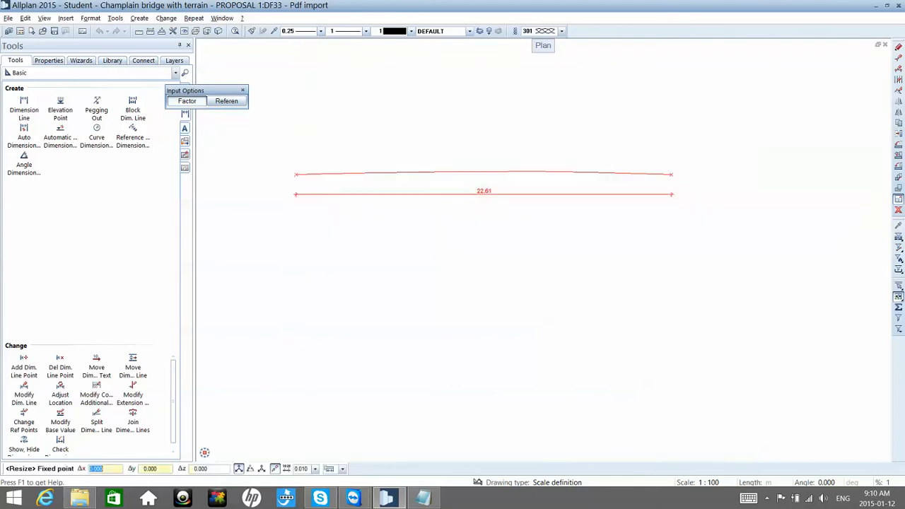
pyautogui.click(286, 167)
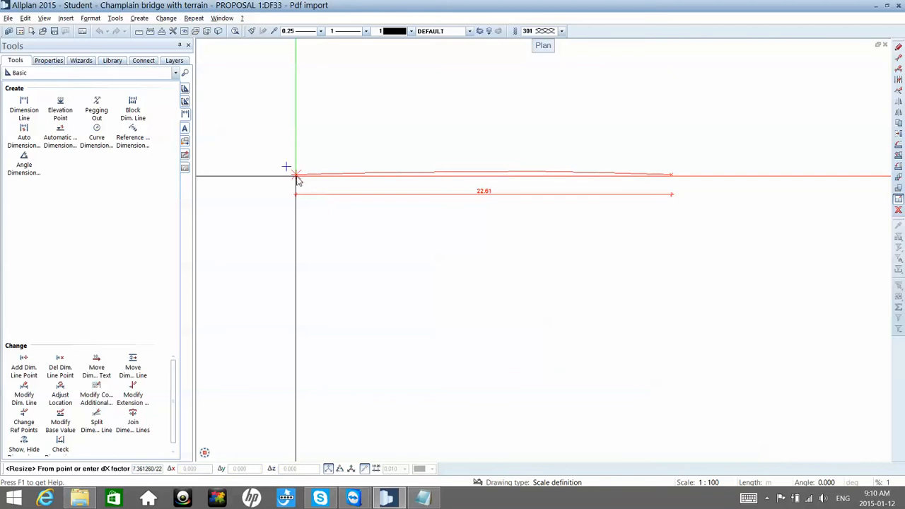
pyautogui.press('Return')
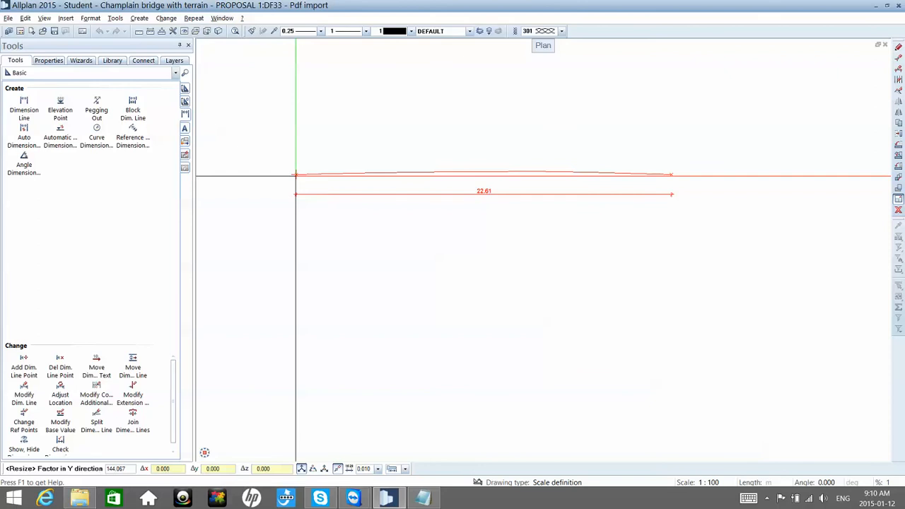
# Step: Keep the Y and Z resize factors at 1 and finish resizing the deck profile
pyautogui.rightClick(296, 175)
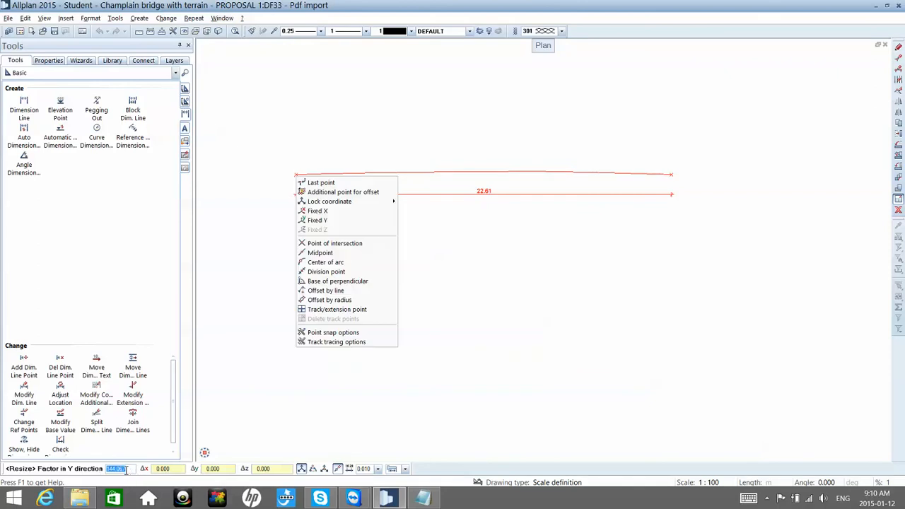
pyautogui.press('Escape')
pyautogui.write('1')
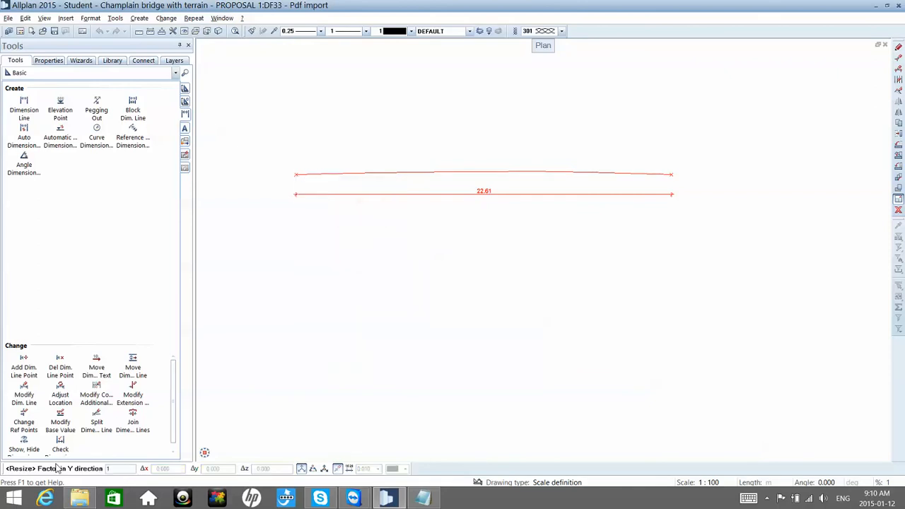
pyautogui.press('Return')
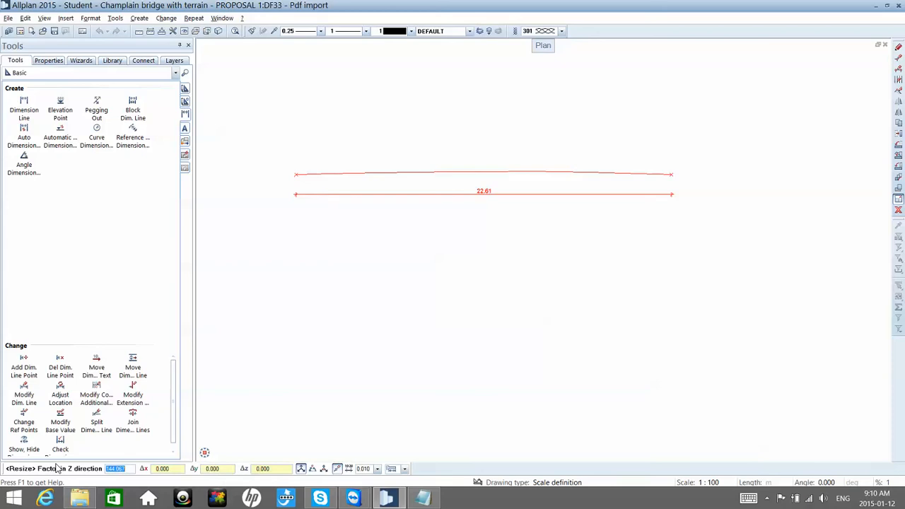
pyautogui.write('1')
pyautogui.press('Return')
pyautogui.rightClick(57, 466)
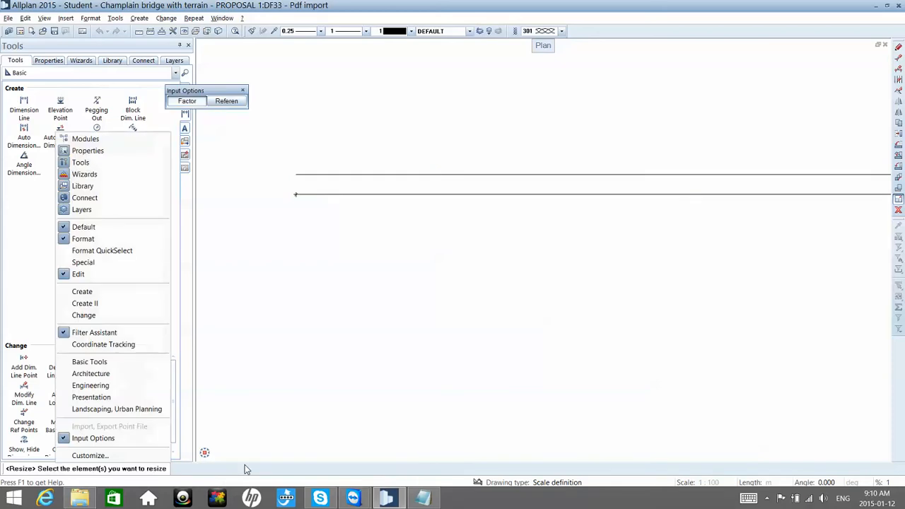
pyautogui.press('Escape')
pyautogui.press('Escape')
# Step: Set the drawing's reference scale to 1:10000 to enlarge the stretched profile's dimension text
pyautogui.scroll(-5, 447, 349)
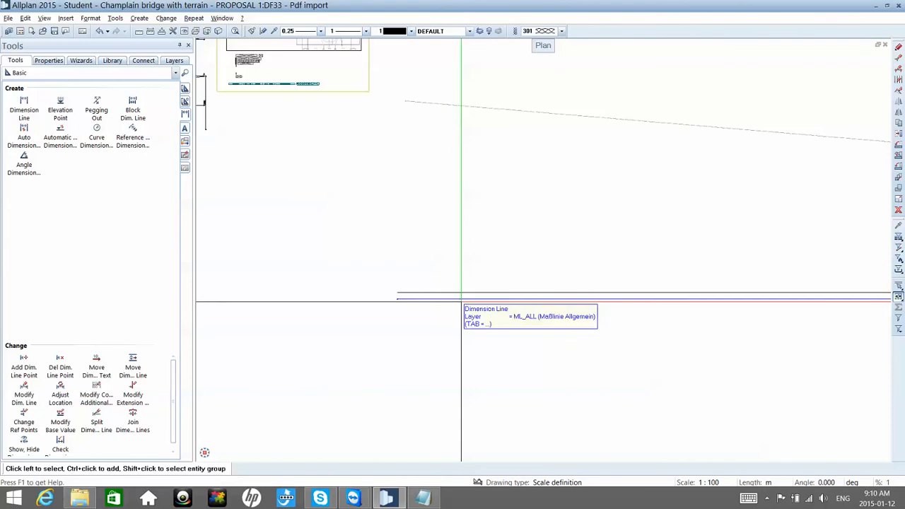
pyautogui.scroll(-8, 467, 294)
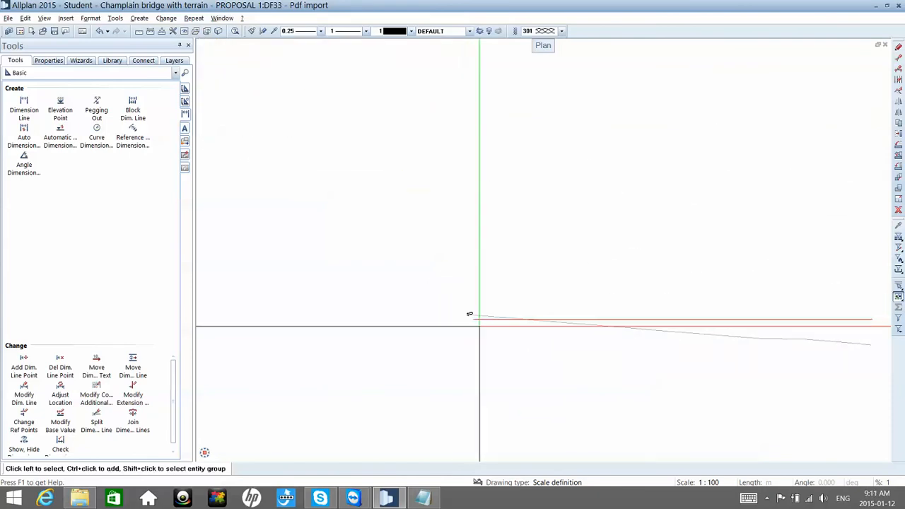
pyautogui.moveTo(769, 336); pyautogui.dragTo(731, 306, button='middle')
pyautogui.scroll(1, 741, 309)
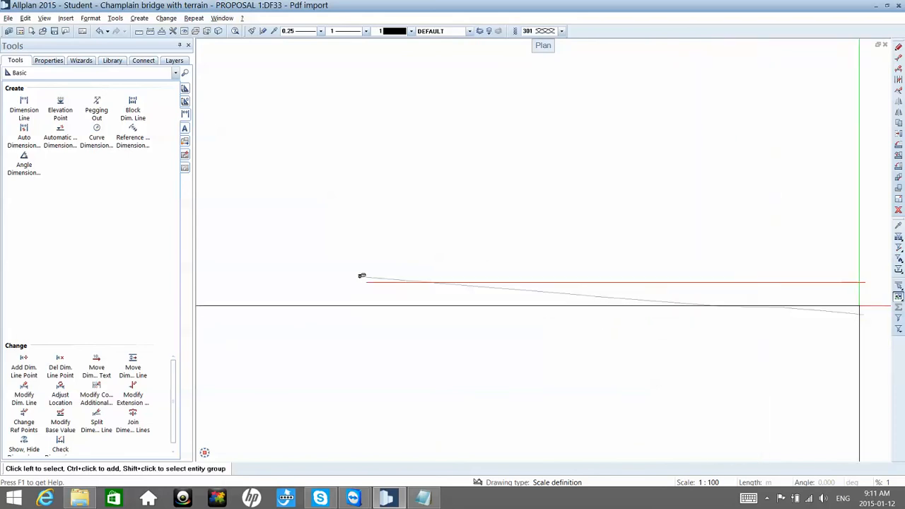
pyautogui.scroll(6, 554, 303)
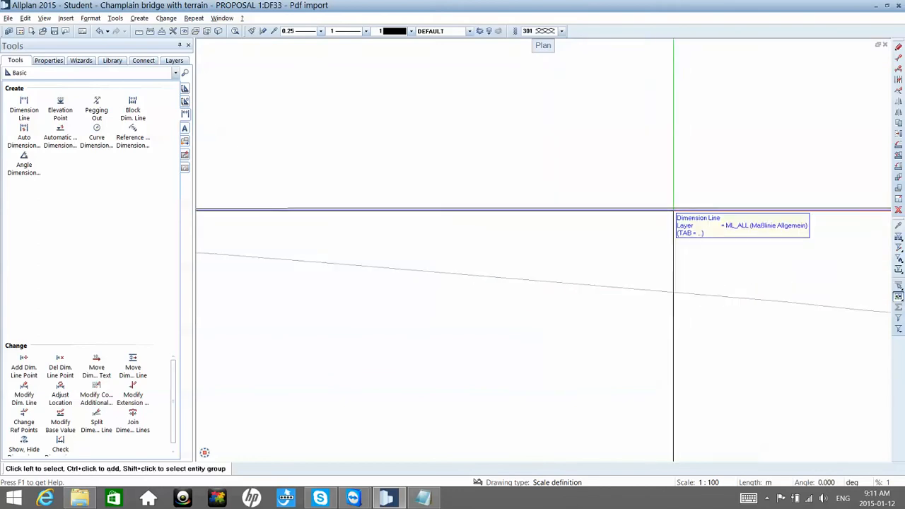
pyautogui.scroll(-4, 670, 226)
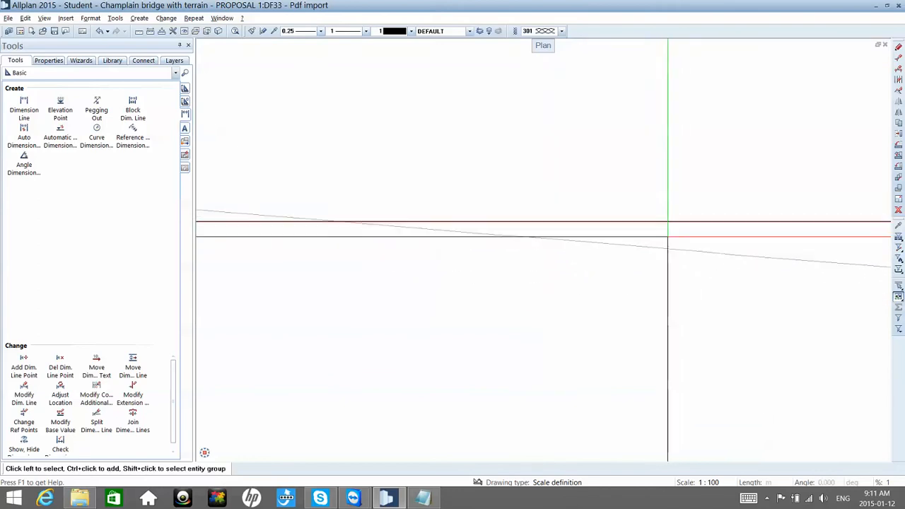
pyautogui.click(727, 481)
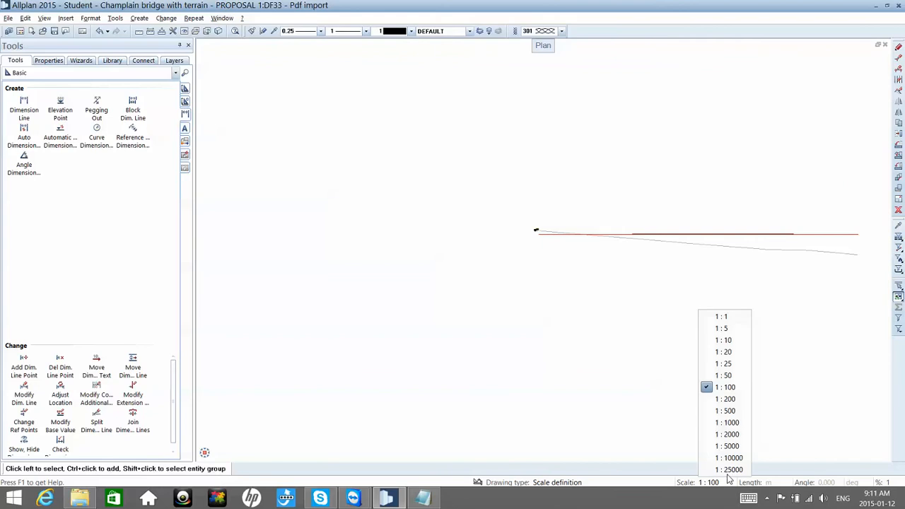
pyautogui.click(731, 470)
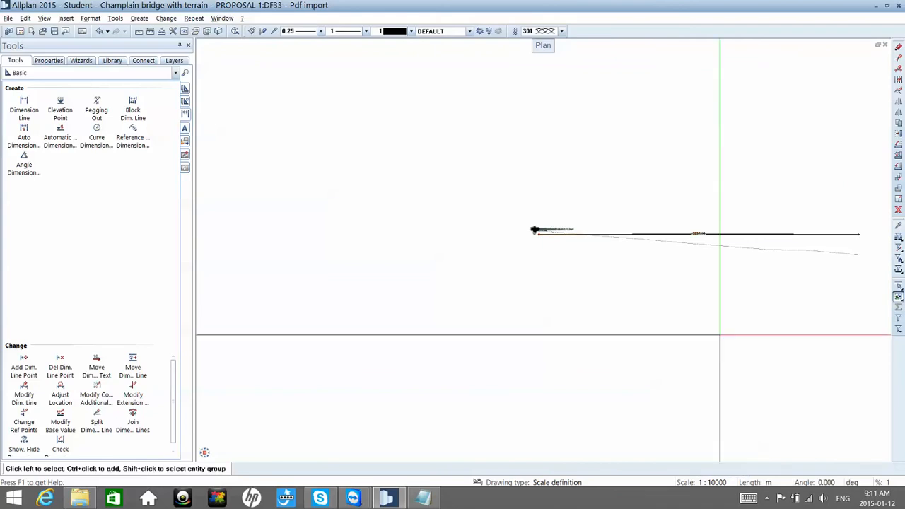
# Step: Compare the stretched profile's dimension with the red line length noted in the Notepad document
pyautogui.scroll(6, 707, 234)
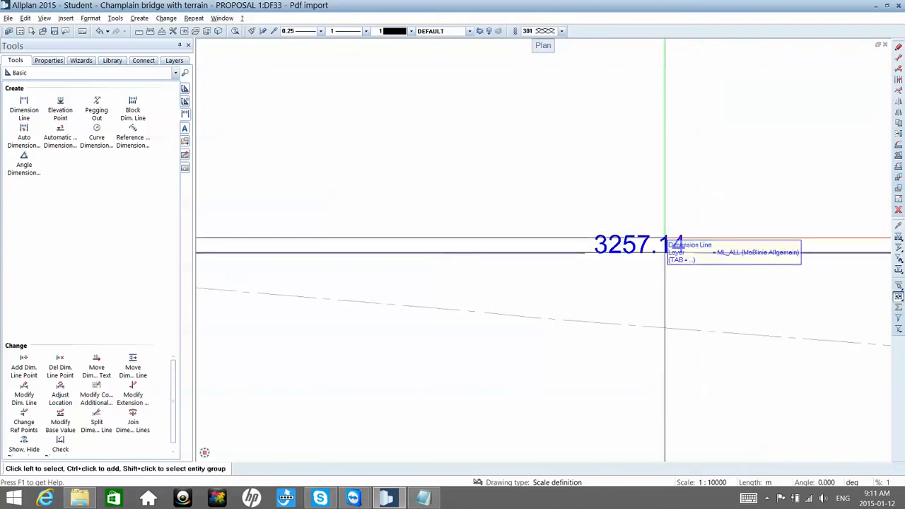
pyautogui.click(428, 499)
pyautogui.click(433, 500)
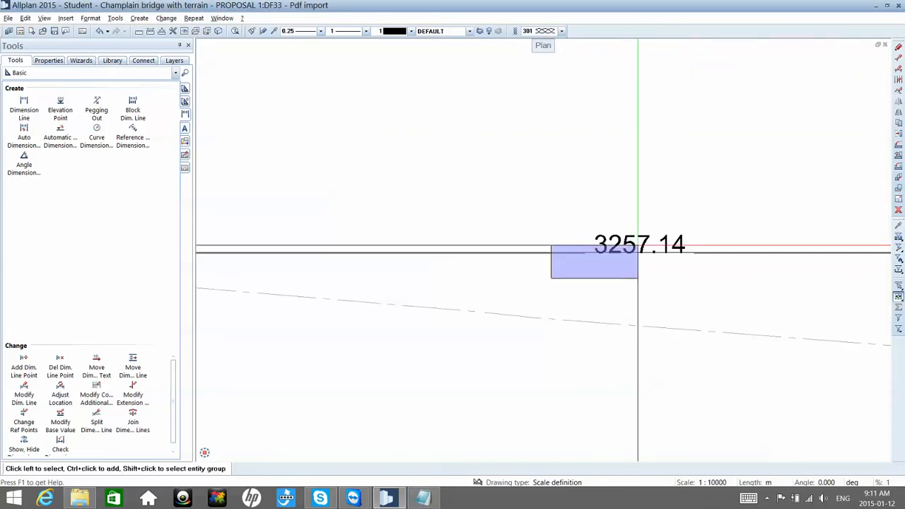
# Step: Move the stretched deck profile and its dimension line down, clear of the reference red line
pyautogui.click(639, 248)
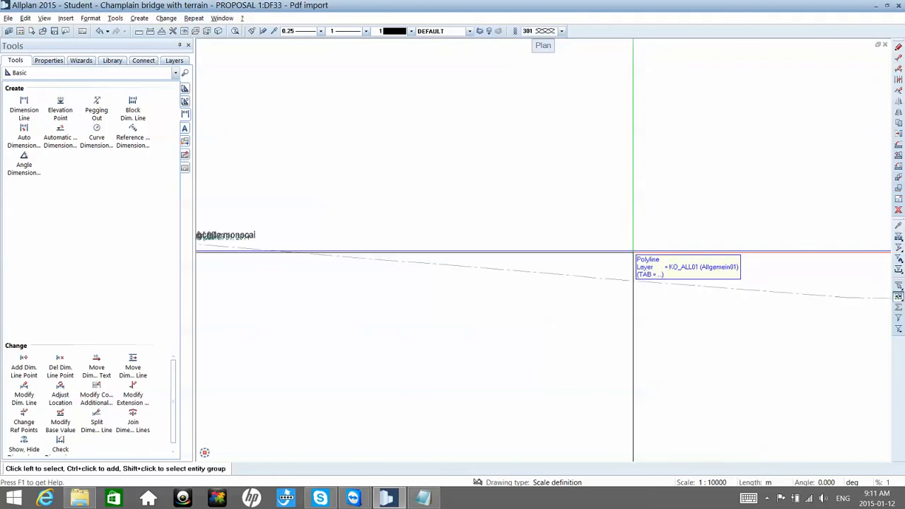
pyautogui.click(633, 252)
pyautogui.press('m')
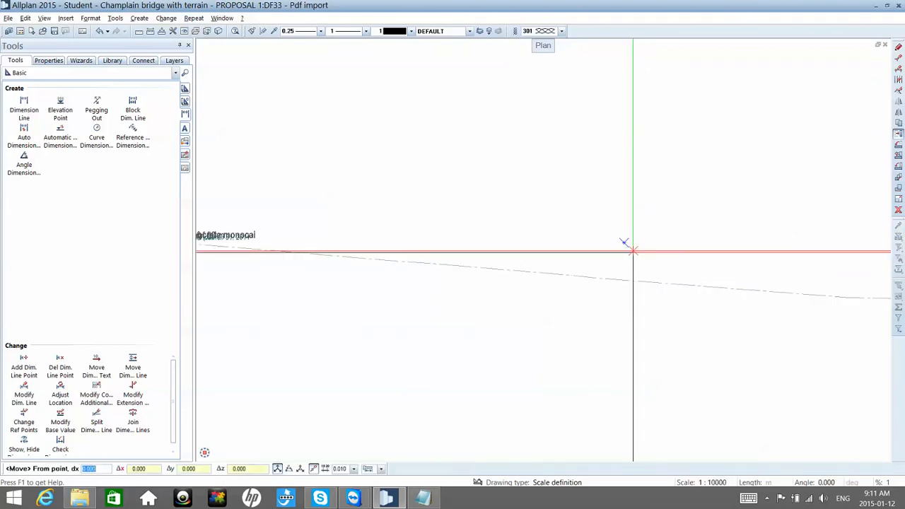
pyautogui.click(632, 251)
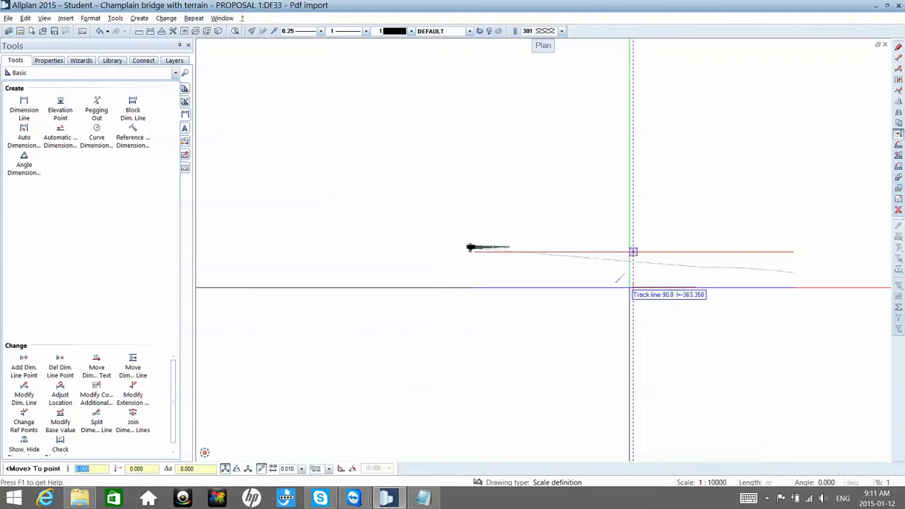
pyautogui.click(630, 293)
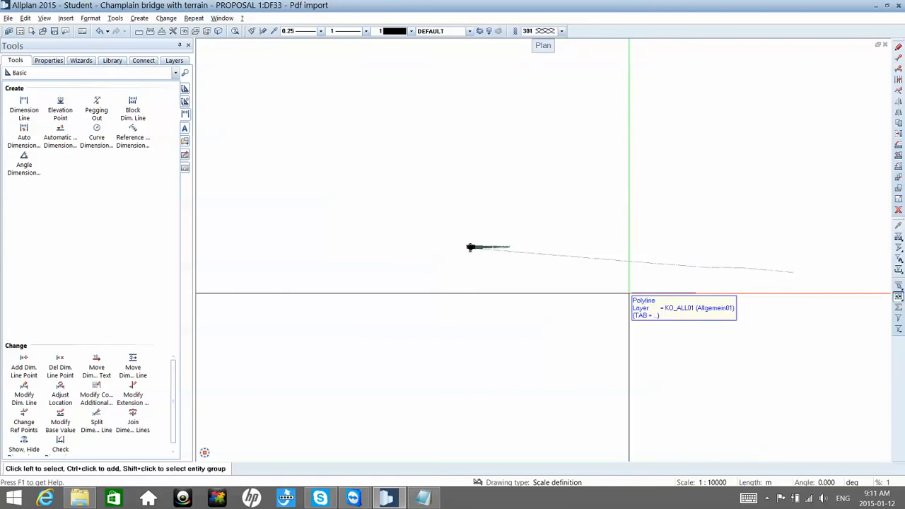
pyautogui.scroll(2, 629, 293)
pyautogui.click(632, 292)
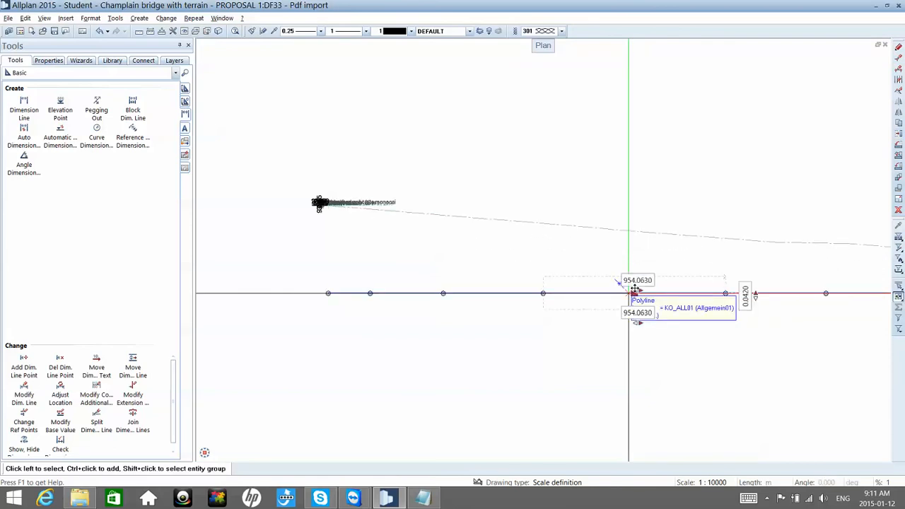
pyautogui.press('Escape')
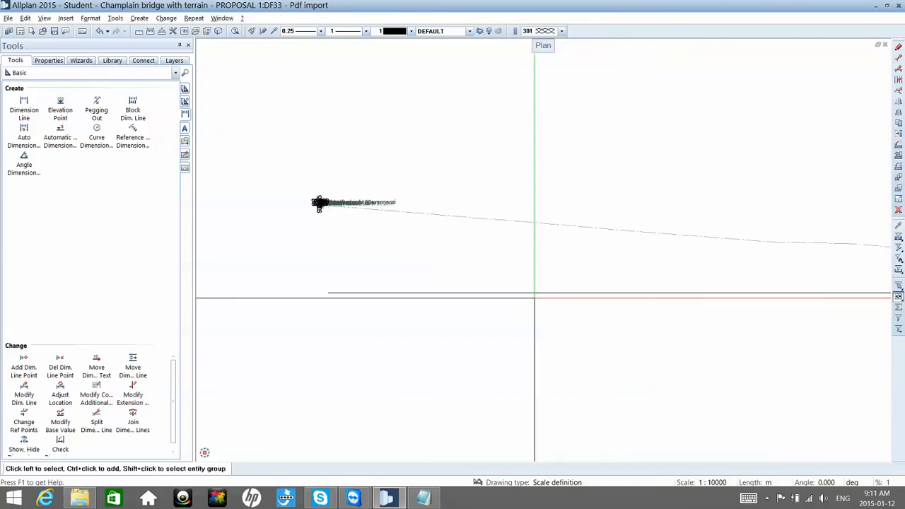
pyautogui.click(531, 294)
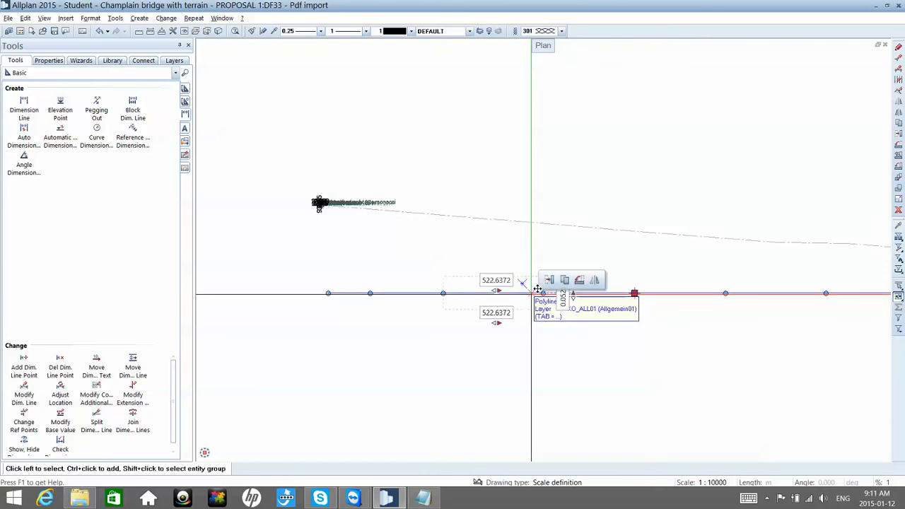
pyautogui.press('Escape')
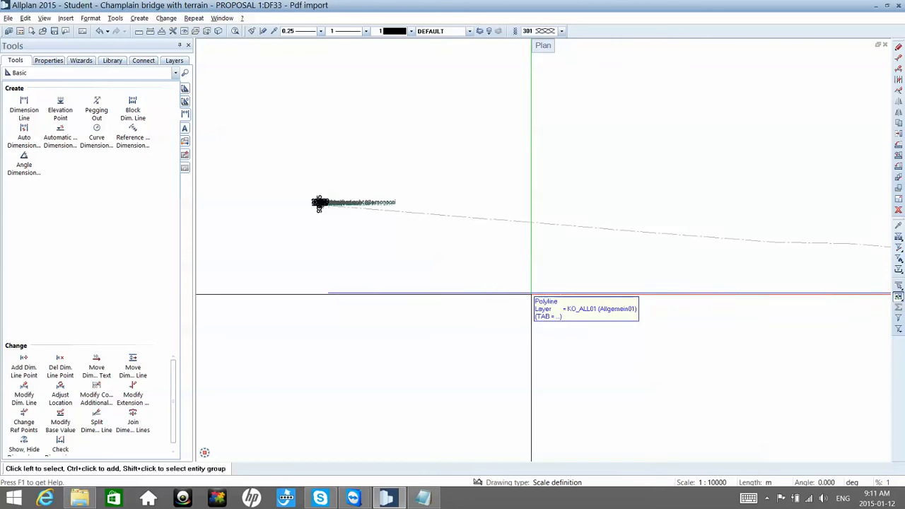
pyautogui.click(535, 289)
pyautogui.press('Escape')
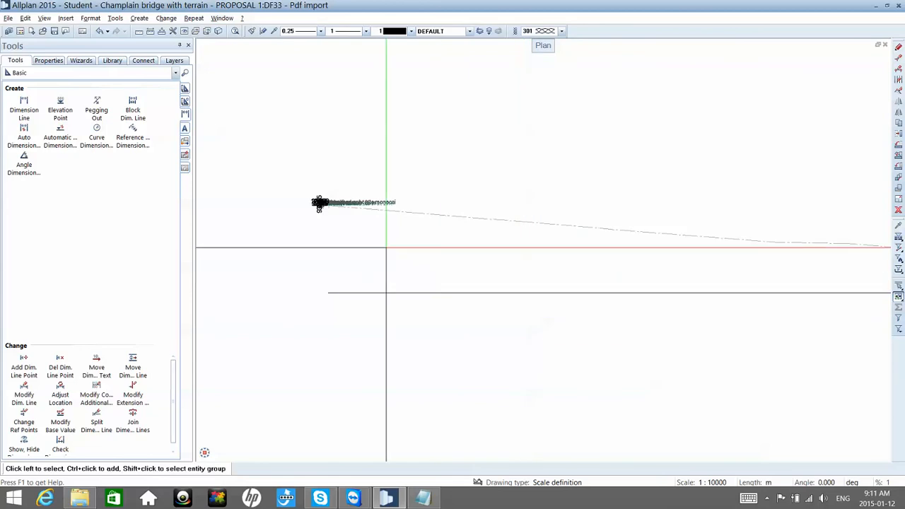
# Step: Switch to the Terrain module and set its Import, Export Point File tool to the longitudinal profiles (.lpr) file type
pyautogui.click(129, 73)
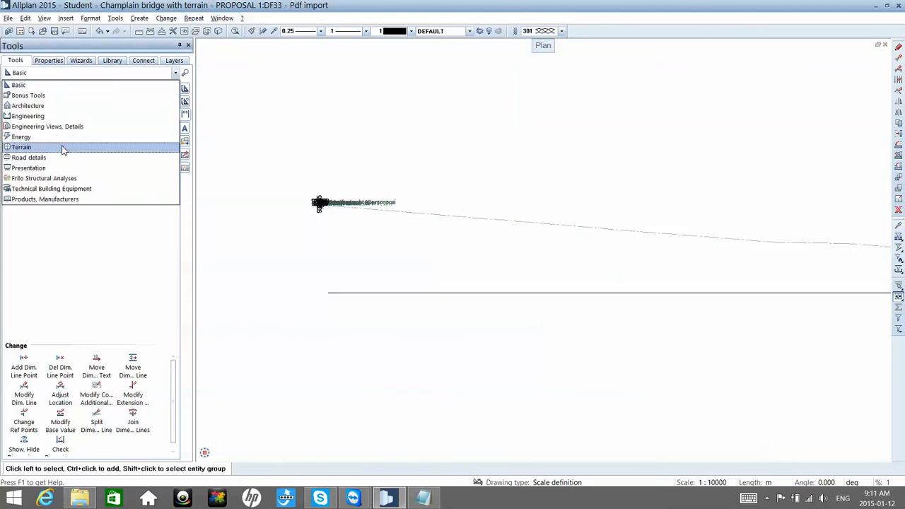
pyautogui.click(62, 148)
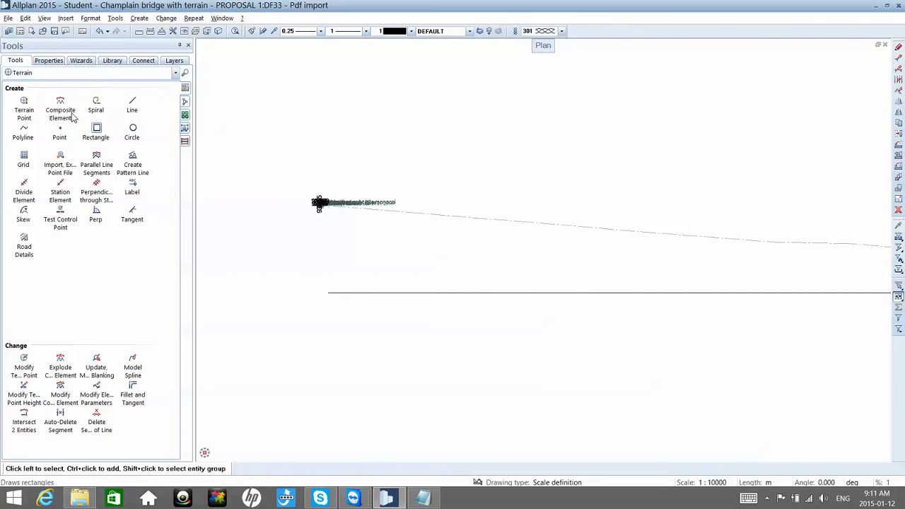
pyautogui.click(62, 167)
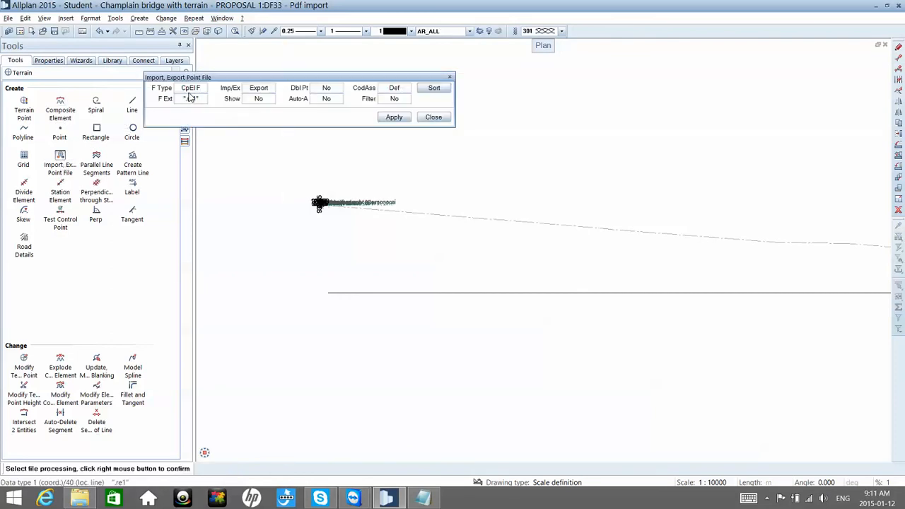
pyautogui.press('Escape')
pyautogui.click(184, 115)
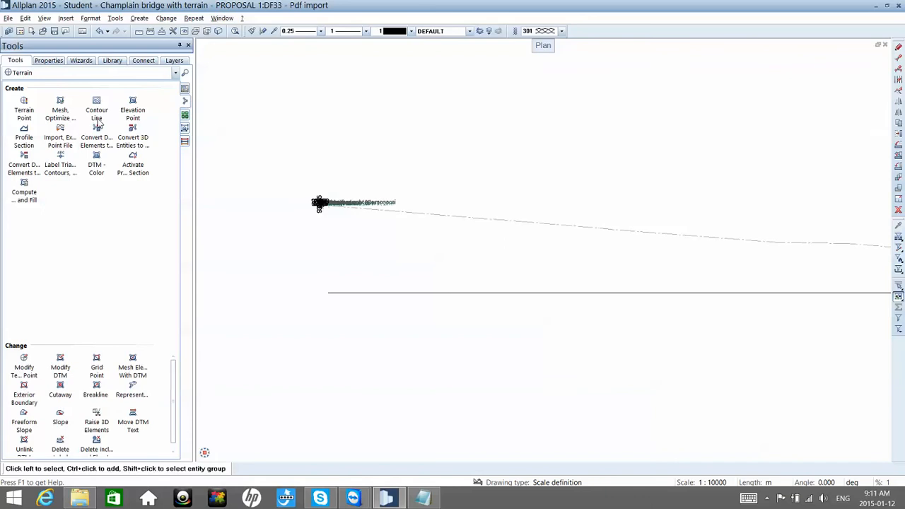
pyautogui.click(58, 134)
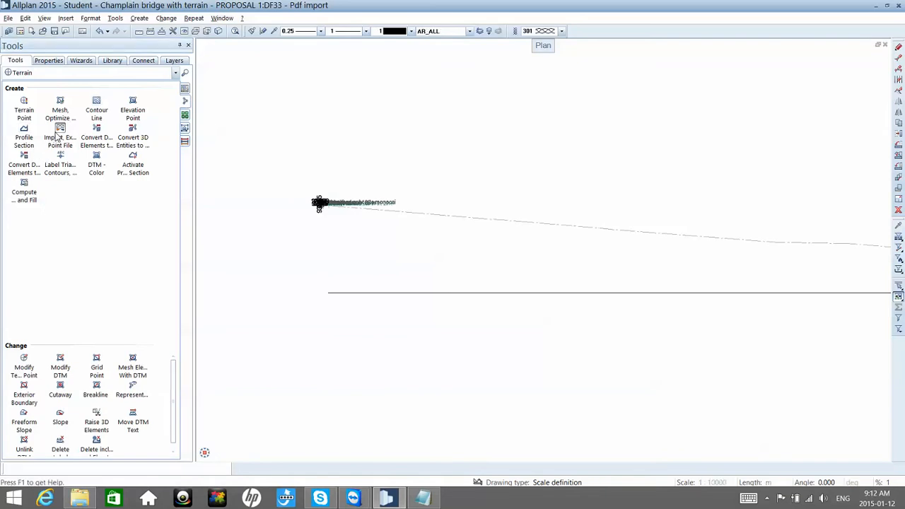
pyautogui.click(198, 93)
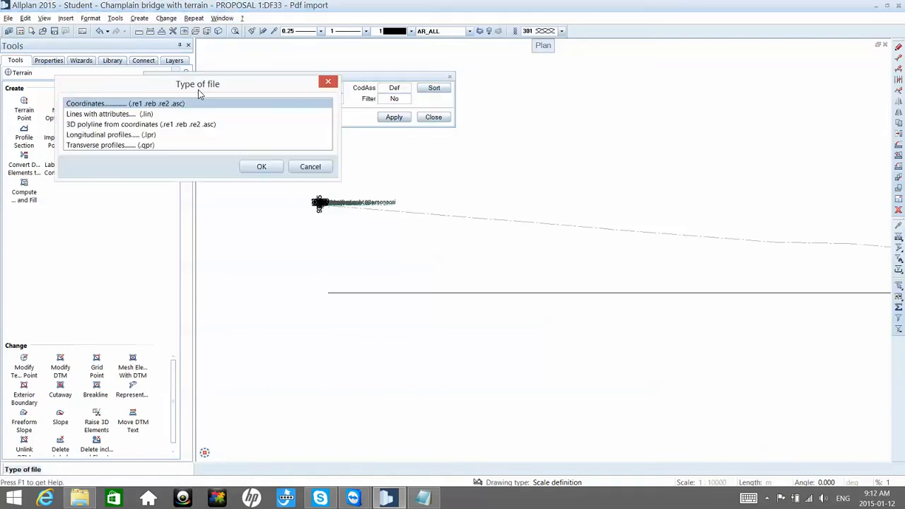
pyautogui.doubleClick(154, 135)
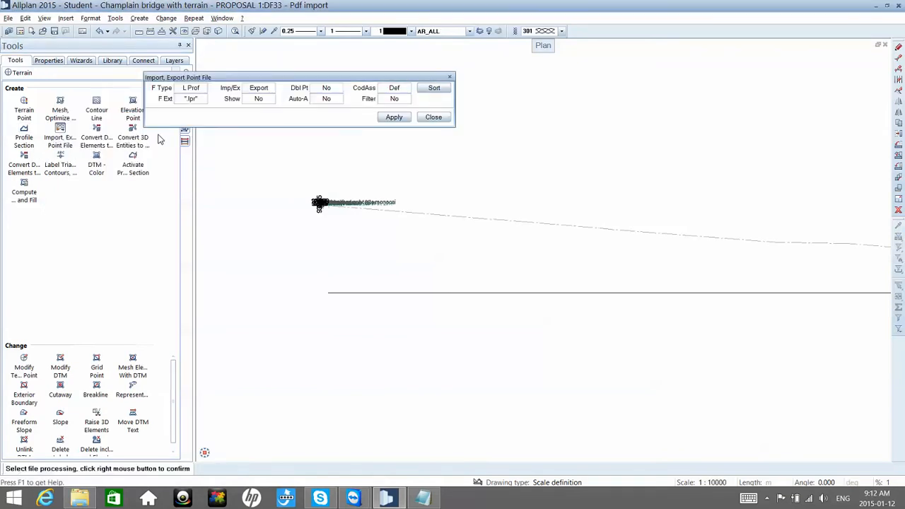
# Step: Try to export the stretched deck polyline as a longitudinal profile
pyautogui.rightClick(350, 289)
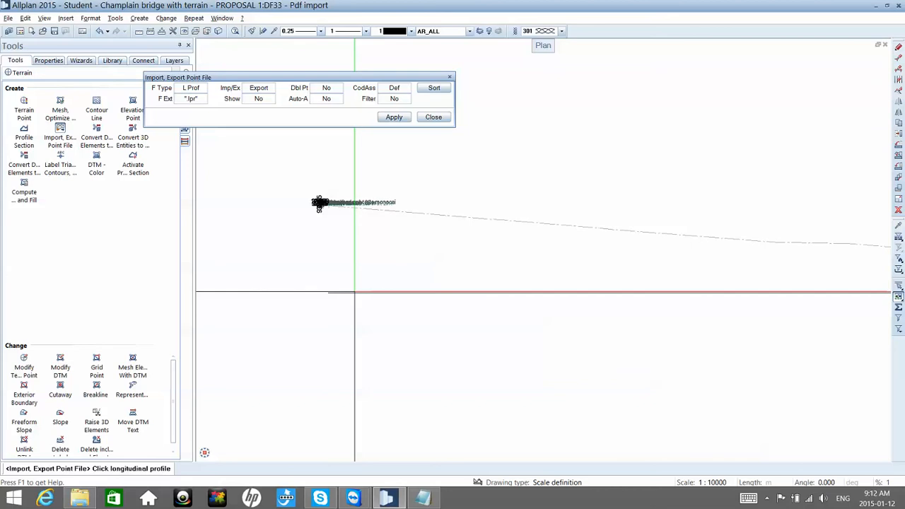
pyautogui.click(354, 291)
pyautogui.click(354, 291)
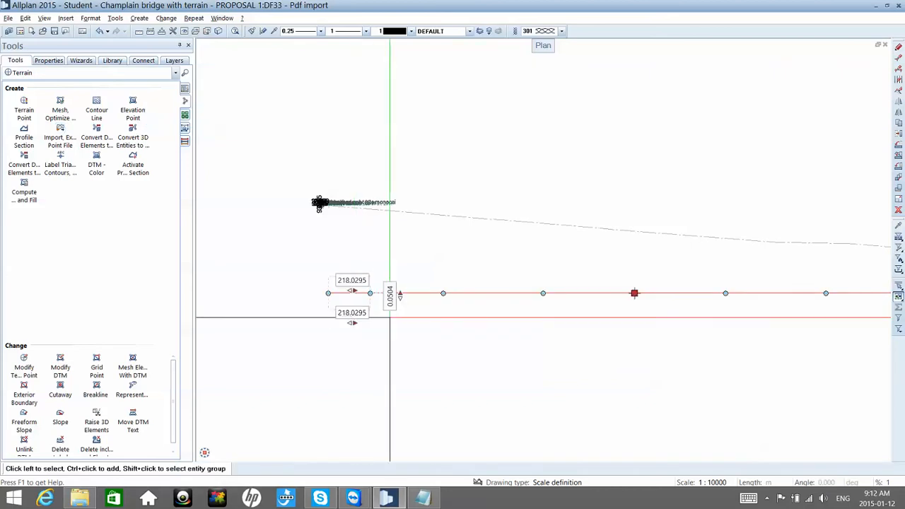
pyautogui.scroll(-4, 428, 322)
pyautogui.press('Escape')
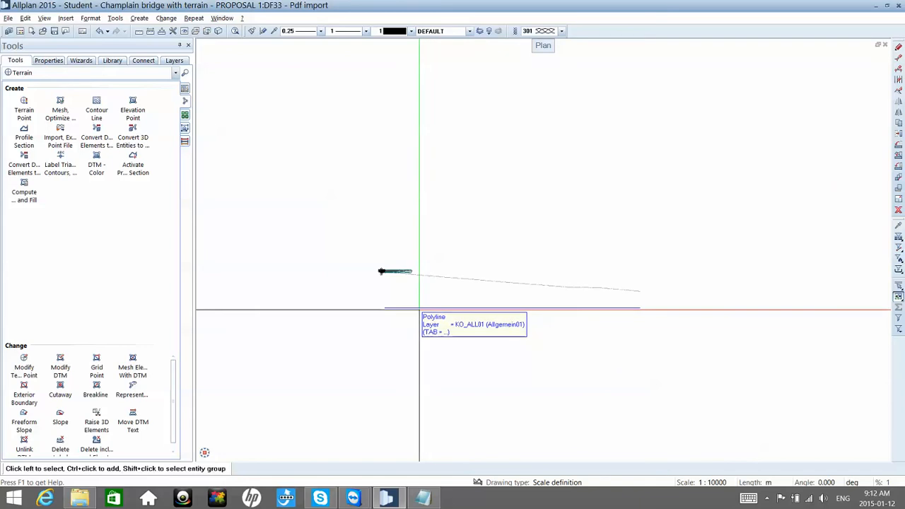
pyautogui.click(174, 74)
pyautogui.click(489, 348)
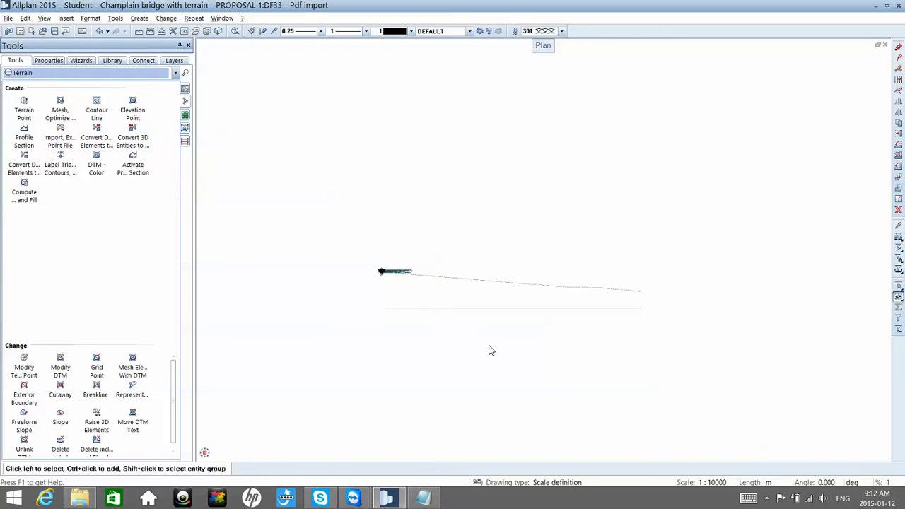
# Step: Resize the stretched deck polyline about its left end point with factor 1 in X and factor 5 in Y
pyautogui.scroll(1, 458, 313)
pyautogui.scroll(4, 458, 313)
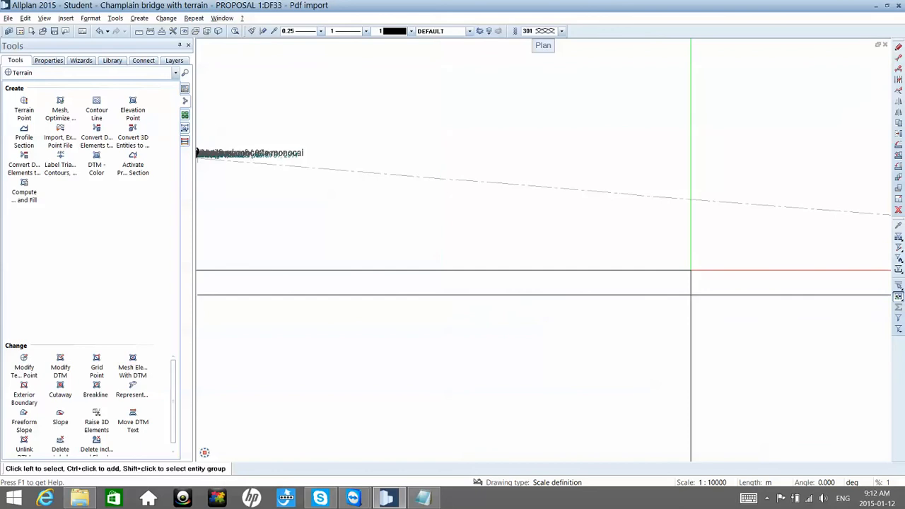
pyautogui.click(898, 199)
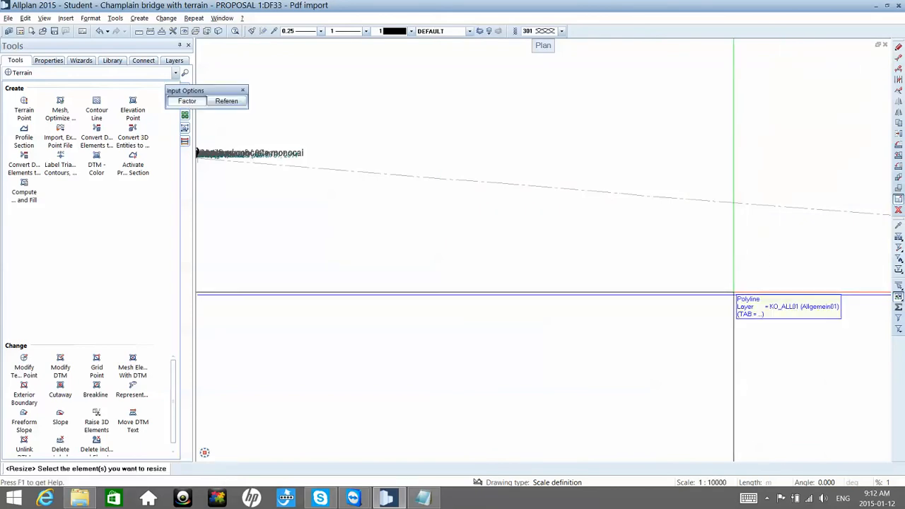
pyautogui.click(733, 292)
pyautogui.scroll(-1, 733, 291)
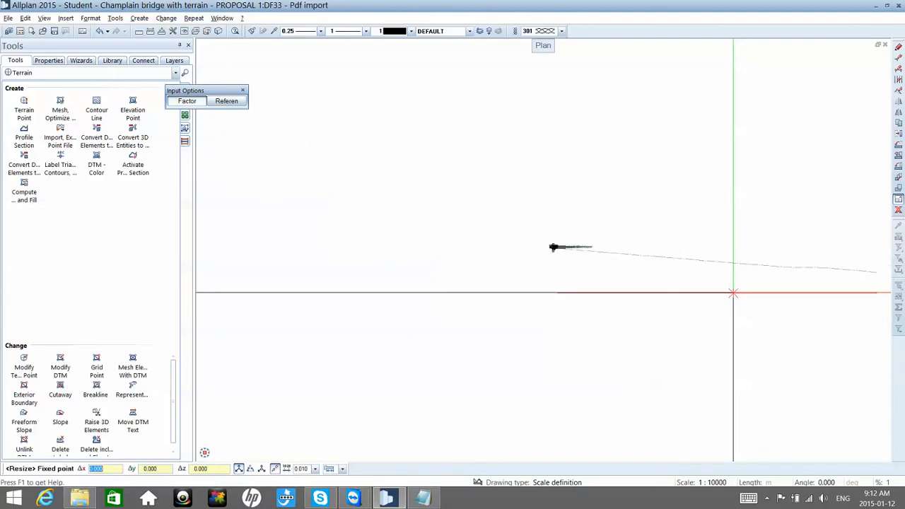
pyautogui.scroll(5, 602, 291)
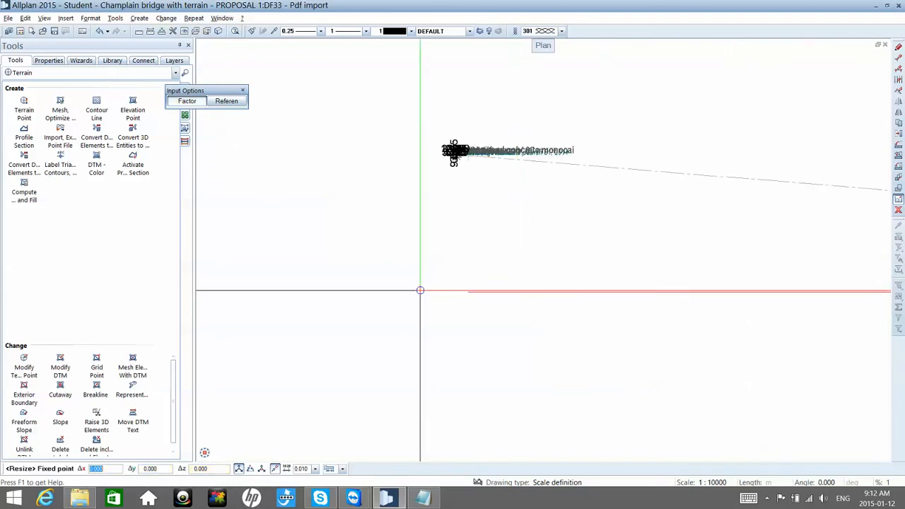
pyautogui.scroll(4, 421, 291)
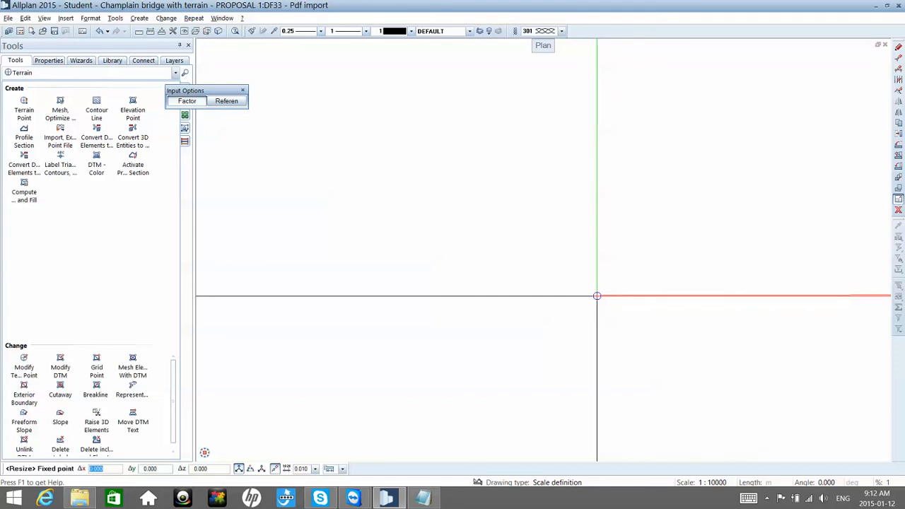
pyautogui.click(599, 294)
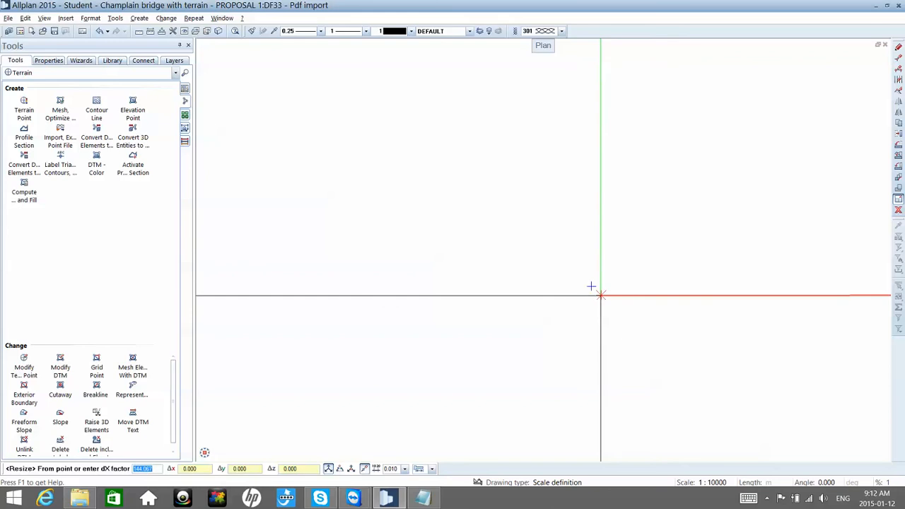
pyautogui.write('1')
pyautogui.press('Return')
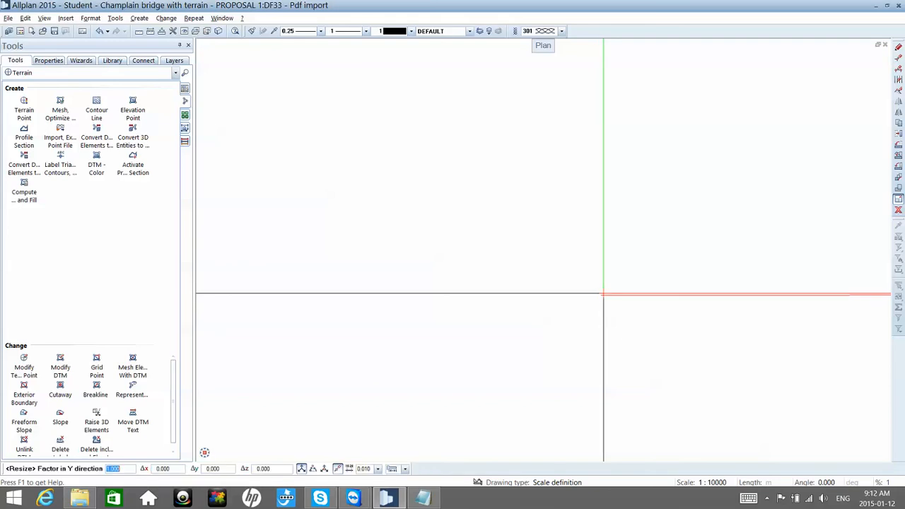
pyautogui.write('5')
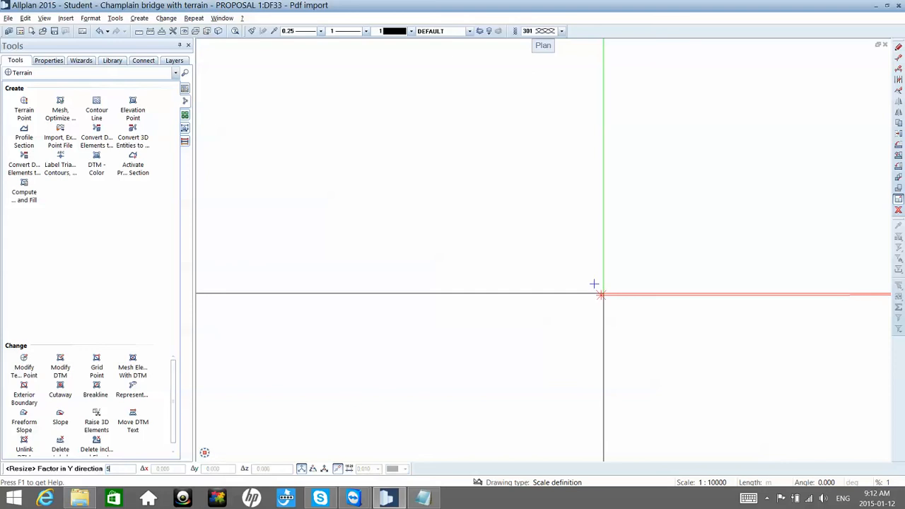
pyautogui.press('Return')
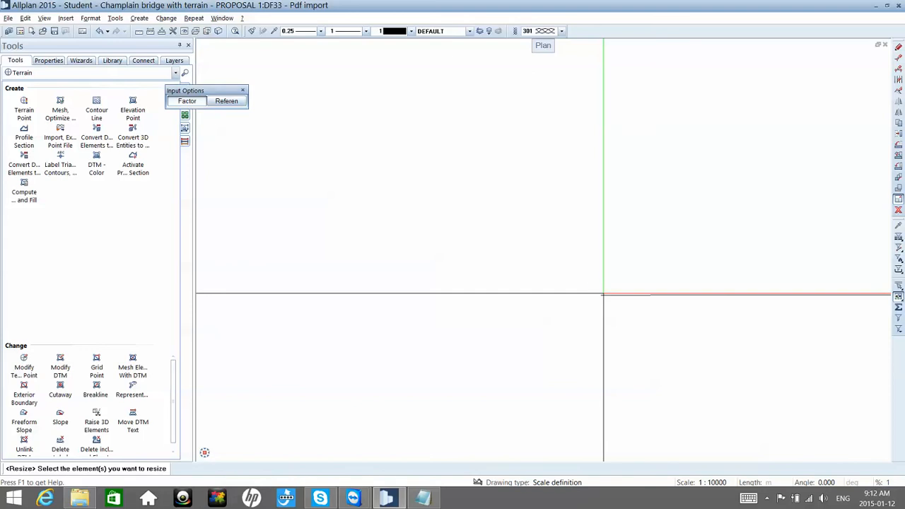
pyautogui.press('Escape')
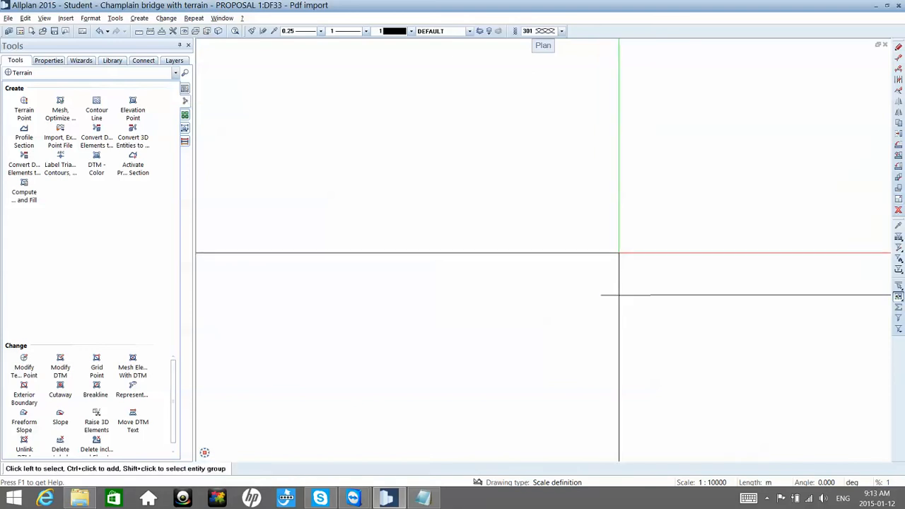
pyautogui.scroll(-10, 598, 253)
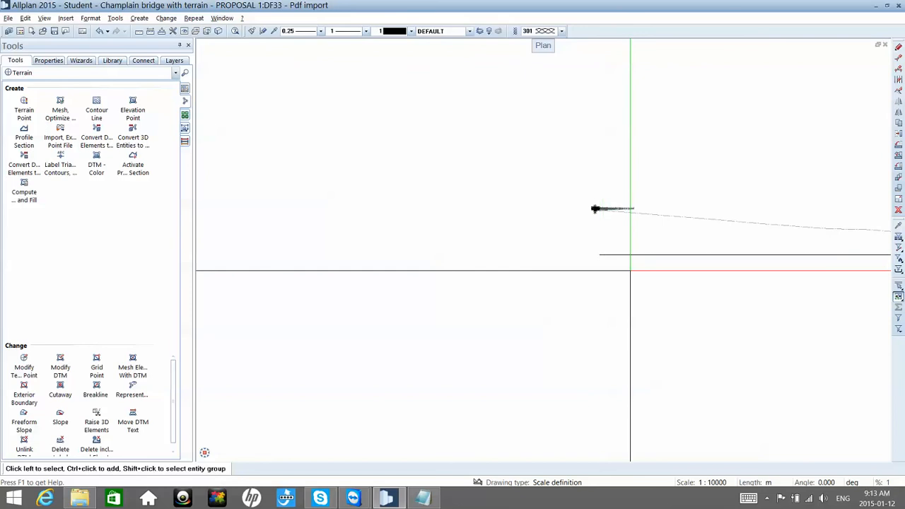
pyautogui.moveTo(642, 284); pyautogui.dragTo(505, 273, button='middle')
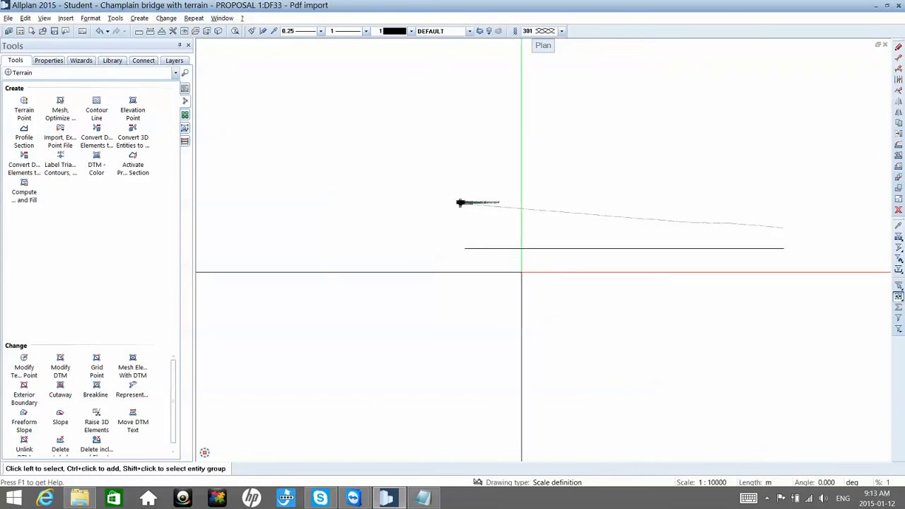
pyautogui.scroll(8, 548, 265)
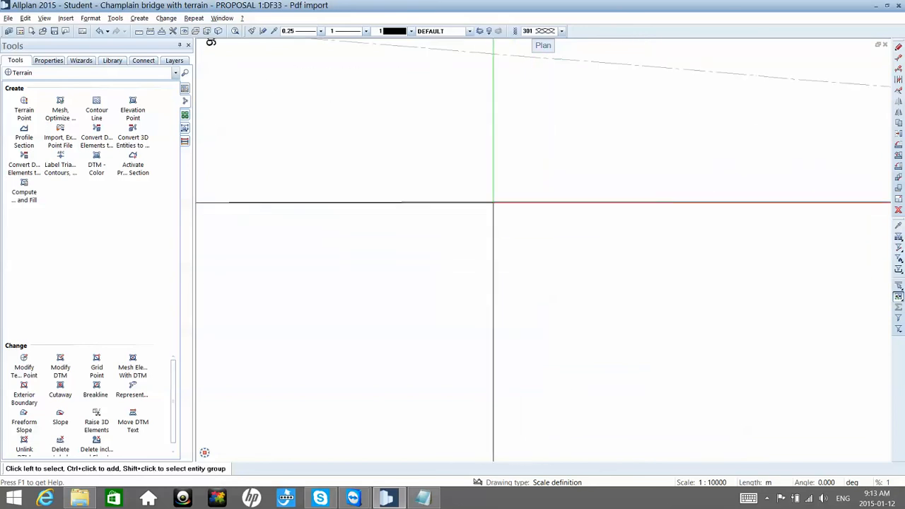
pyautogui.click(494, 203)
pyautogui.press('Escape')
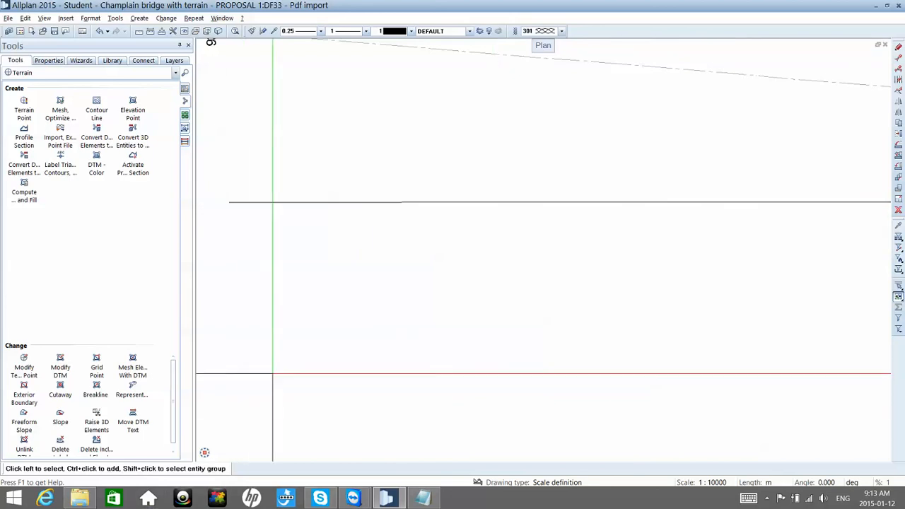
pyautogui.hotkey('ctrl', 'r')
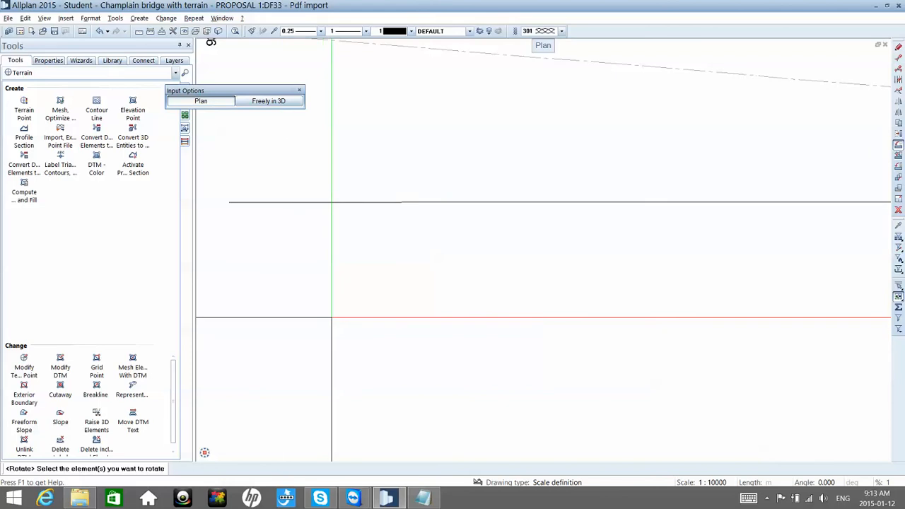
pyautogui.press('Escape')
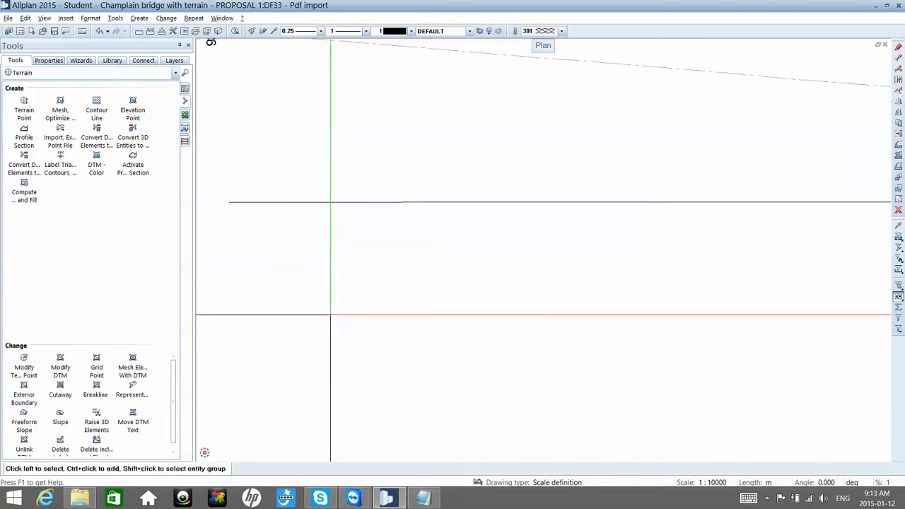
pyautogui.hotkey('ctrl', 'r')
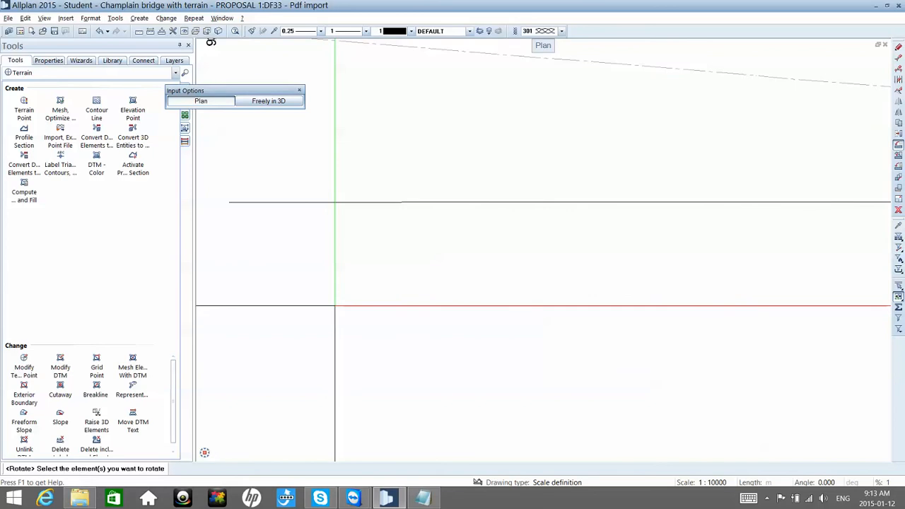
pyautogui.press('Escape')
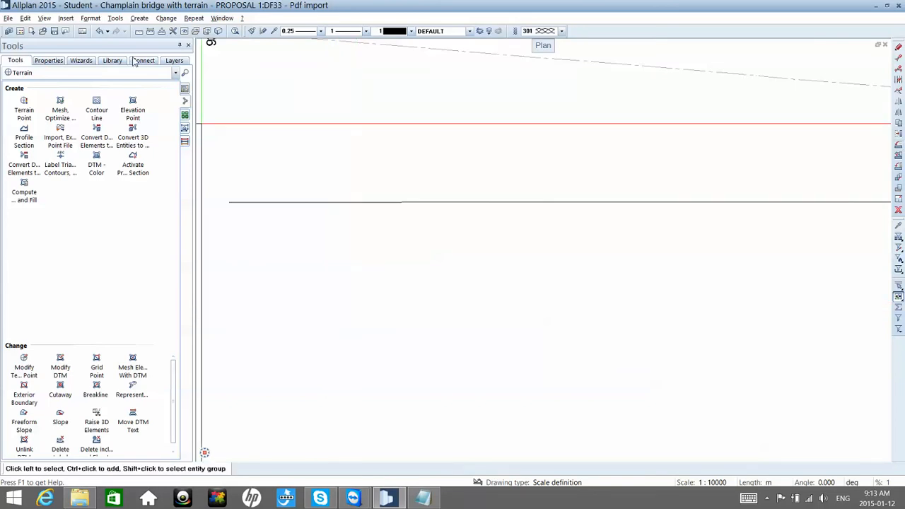
# Step: Switch to the Bonus Tools 3D modelling tools and convert the 2D deck polyline into a single 3D entity
pyautogui.click(130, 73)
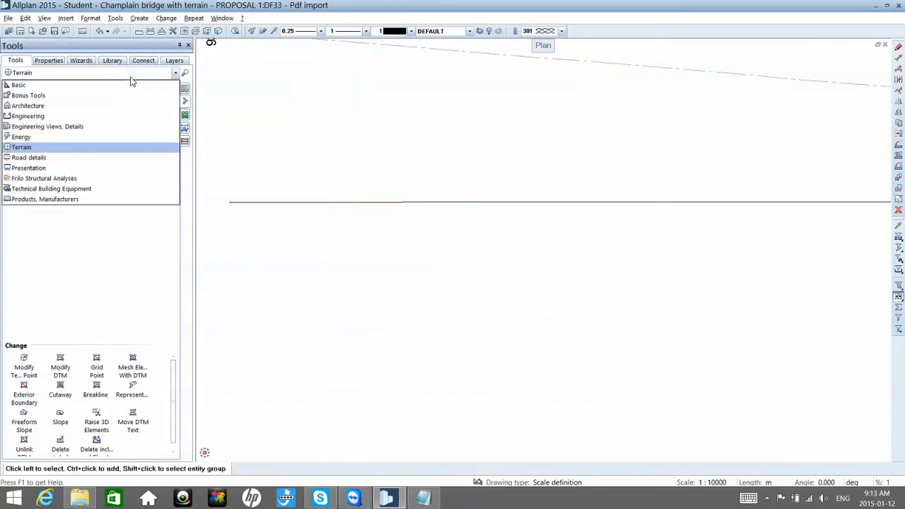
pyautogui.click(108, 96)
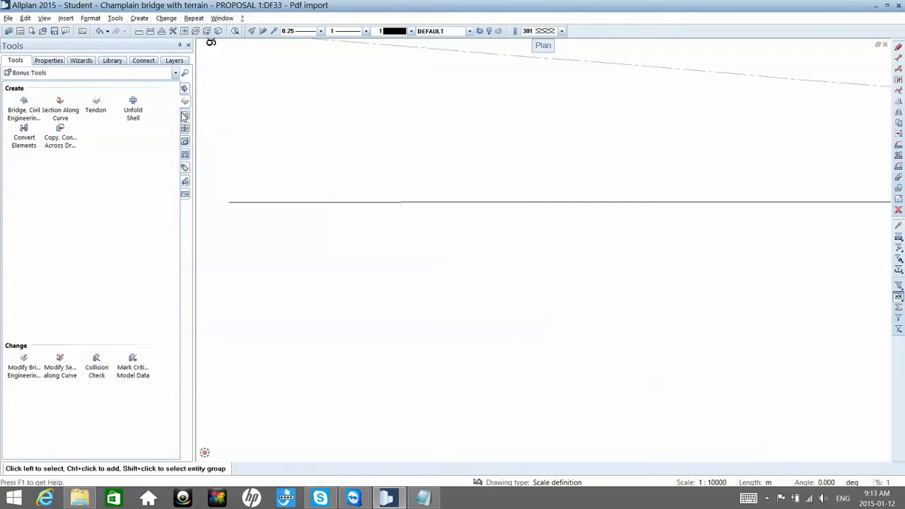
pyautogui.click(185, 88)
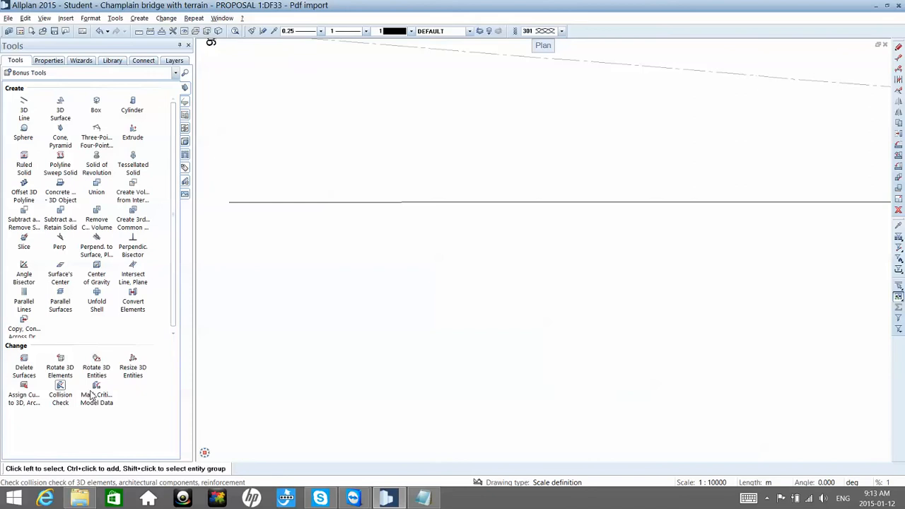
pyautogui.click(142, 291)
pyautogui.doubleClick(89, 331)
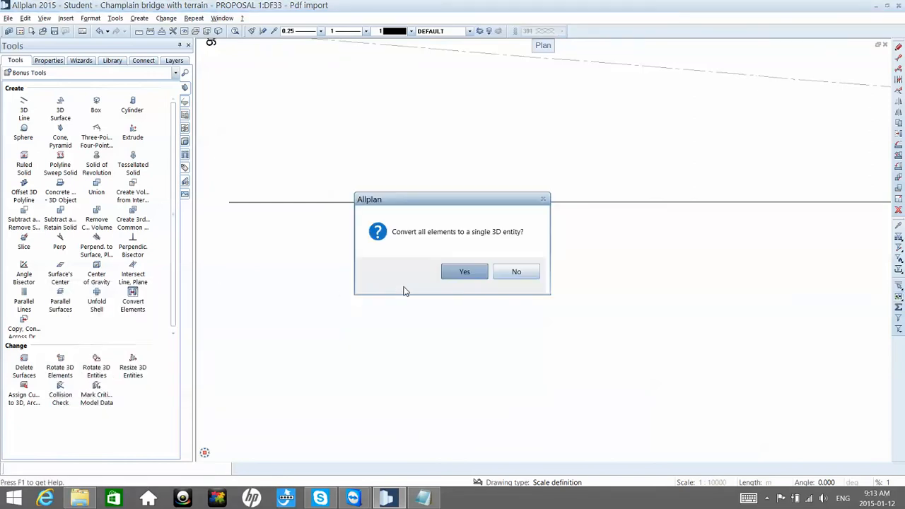
pyautogui.click(461, 272)
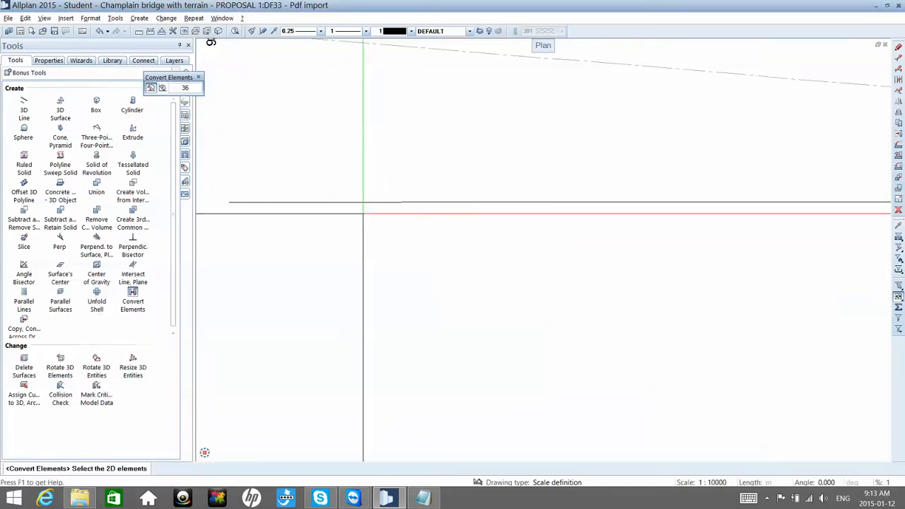
pyautogui.click(363, 203)
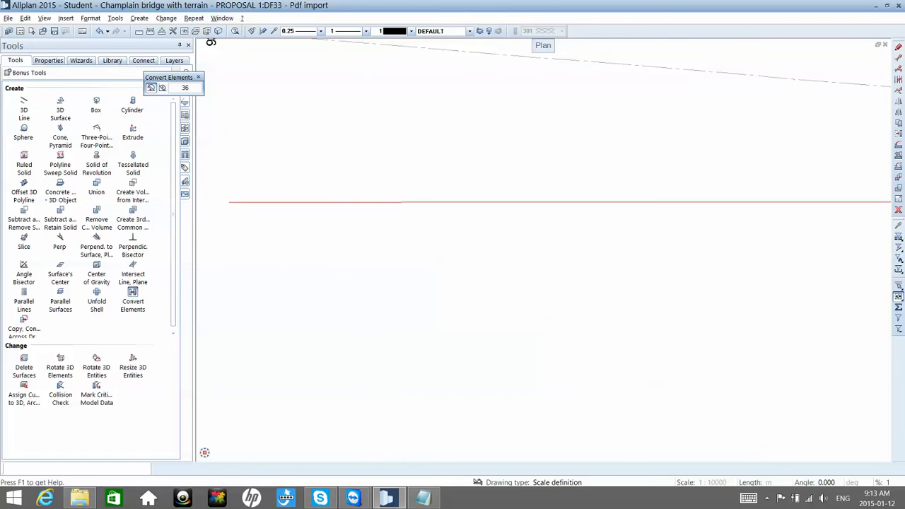
pyautogui.press('Escape')
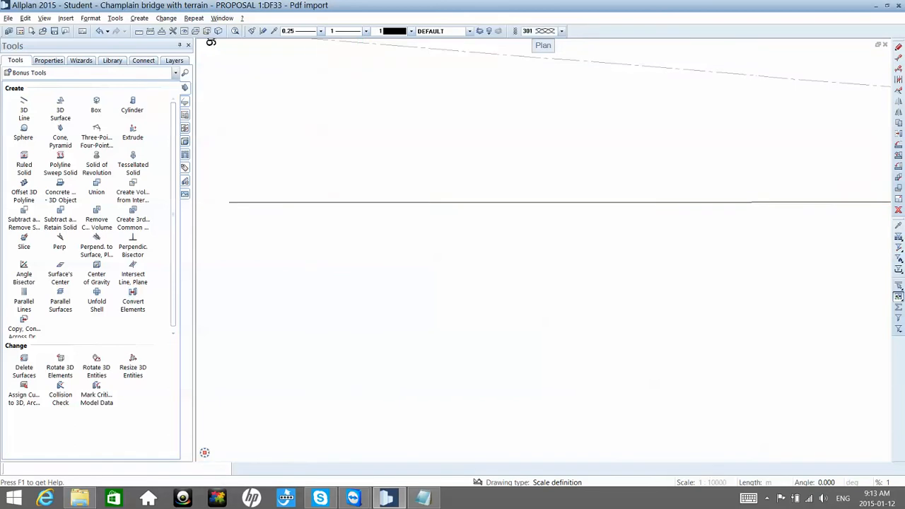
# Step: Rotate the 3D deck polyline freely in 3D by 90 degrees about a horizontal axis through its left end point
pyautogui.click(897, 144)
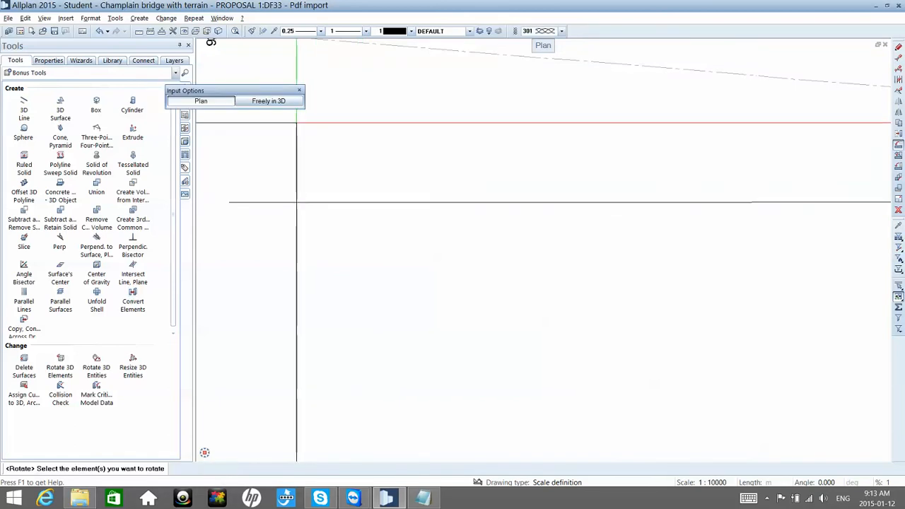
pyautogui.click(293, 100)
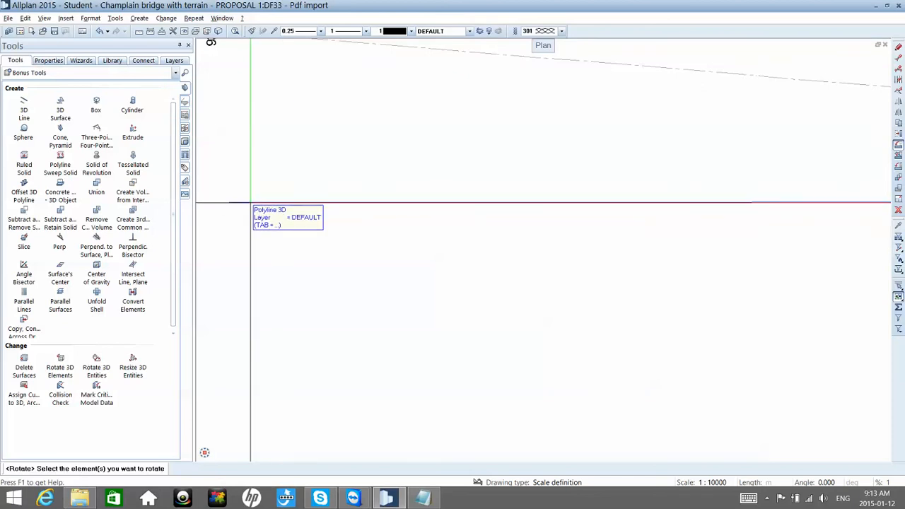
pyautogui.click(250, 203)
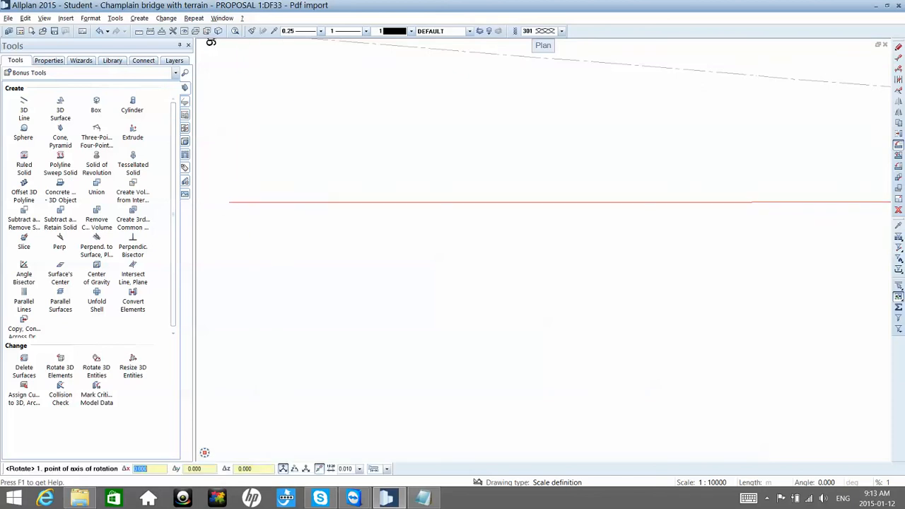
pyautogui.click(228, 203)
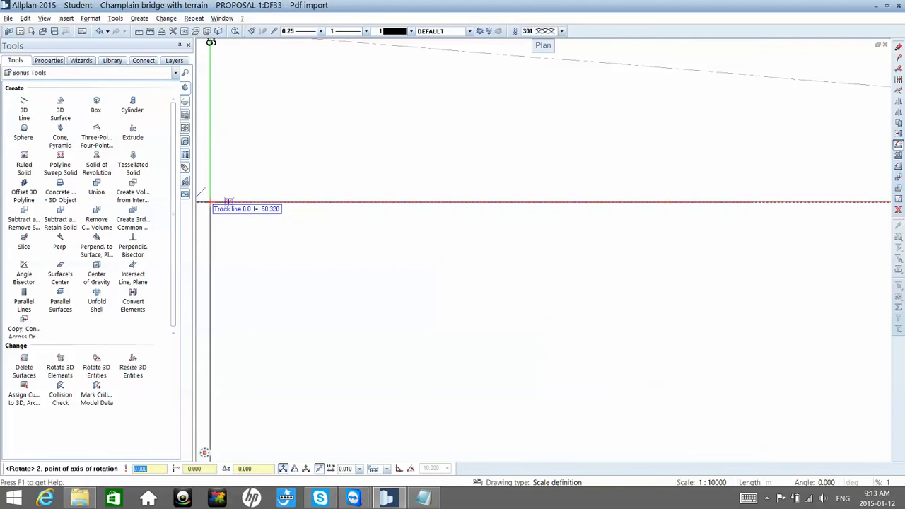
pyautogui.click(210, 202)
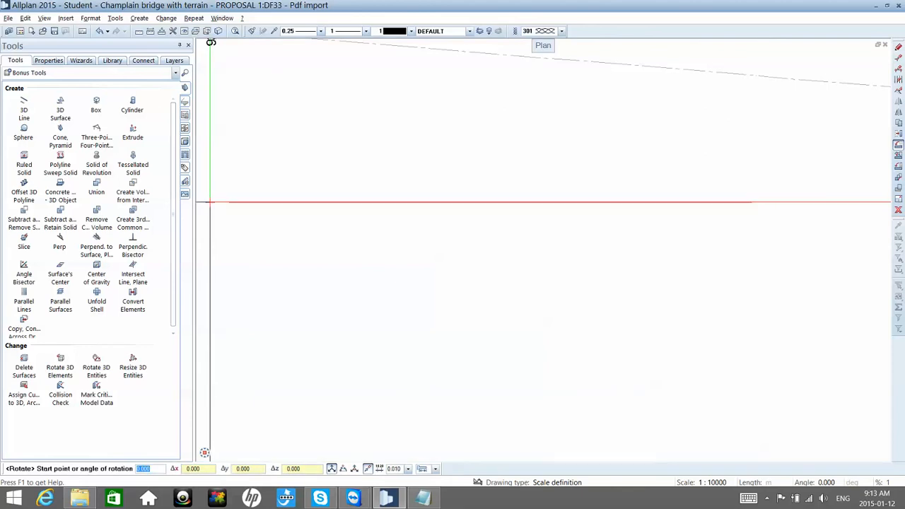
pyautogui.write('90')
pyautogui.press('Return')
pyautogui.press('Escape')
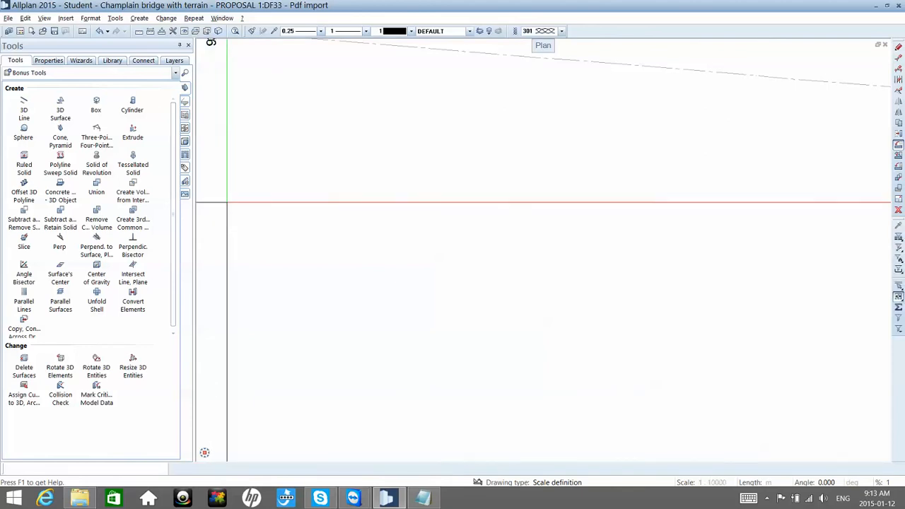
# Step: Examine the rotated 3D deck polyline in the southwest isometric view and return to the plan view
pyautogui.click(236, 203)
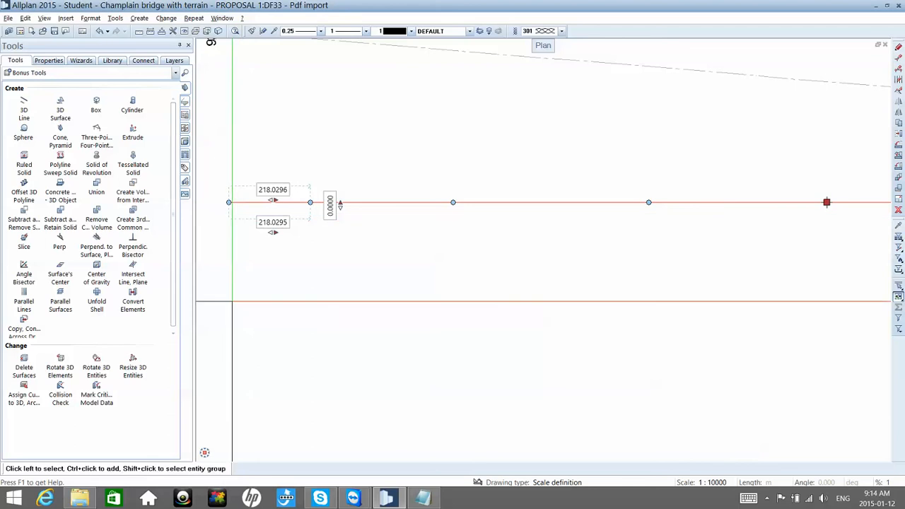
pyautogui.click(206, 453)
pyautogui.click(206, 437)
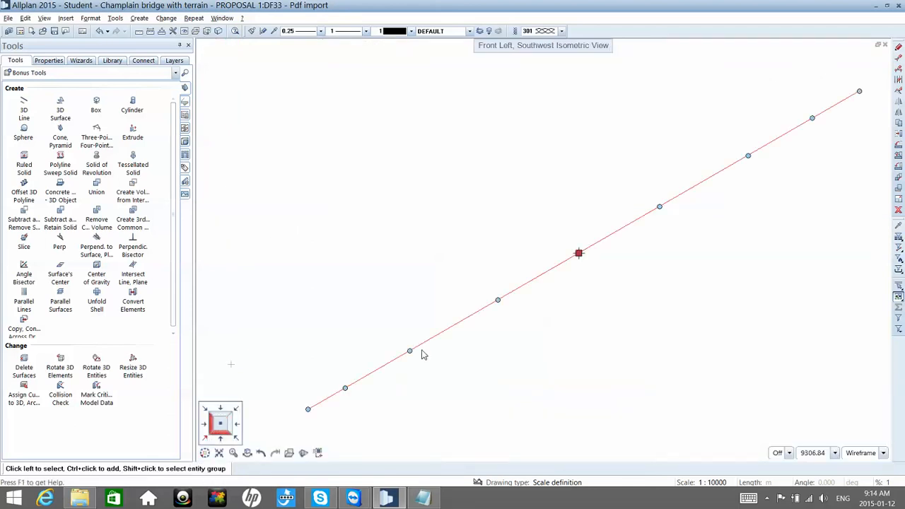
pyautogui.press('Escape')
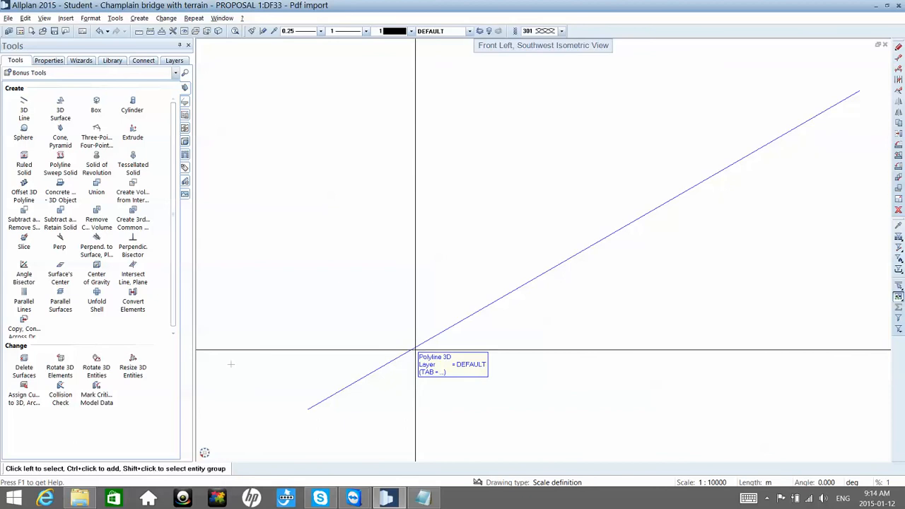
pyautogui.click(205, 453)
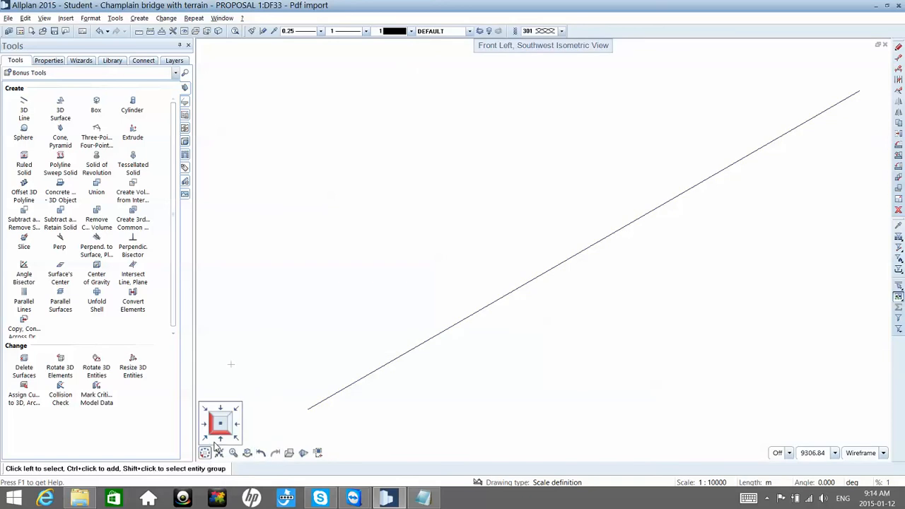
pyautogui.click(221, 429)
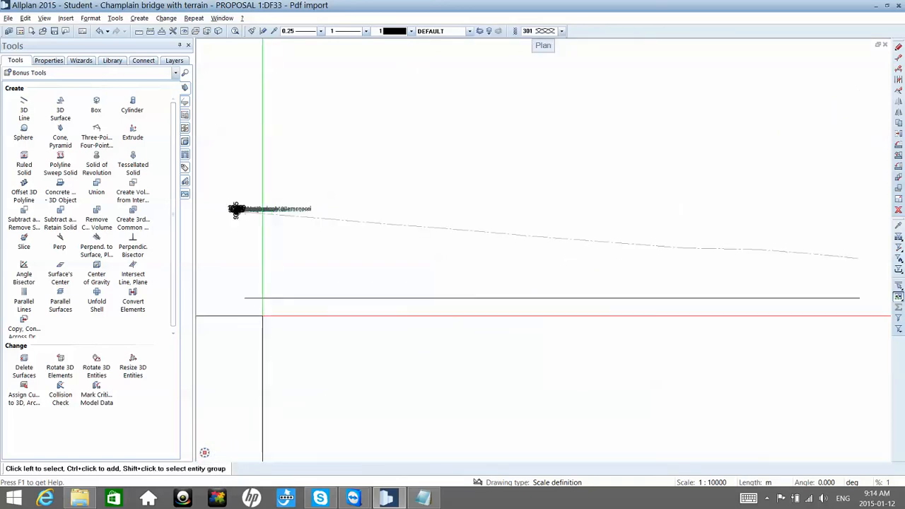
# Step: Draw a straight 2D line over the rotated deck polyline in plan, from its left end point to its right end point
pyautogui.doubleClick(261, 315)
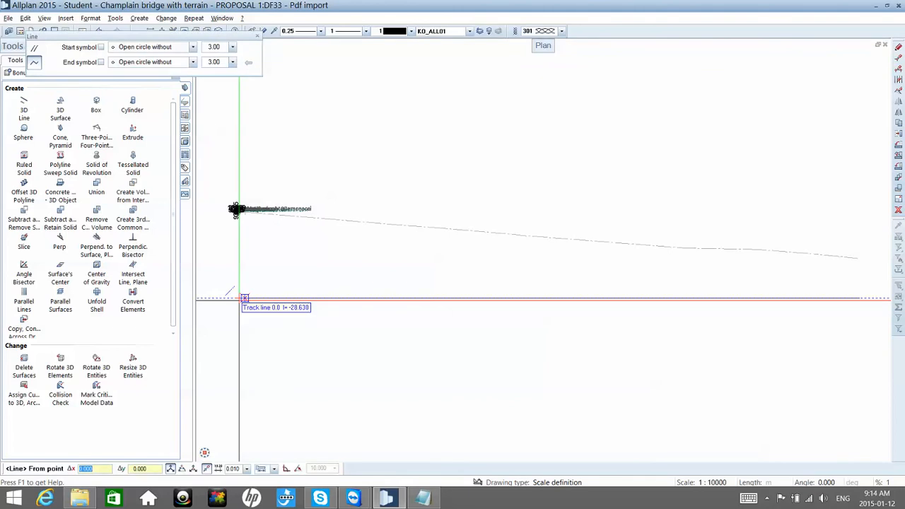
pyautogui.click(239, 298)
pyautogui.press('Escape')
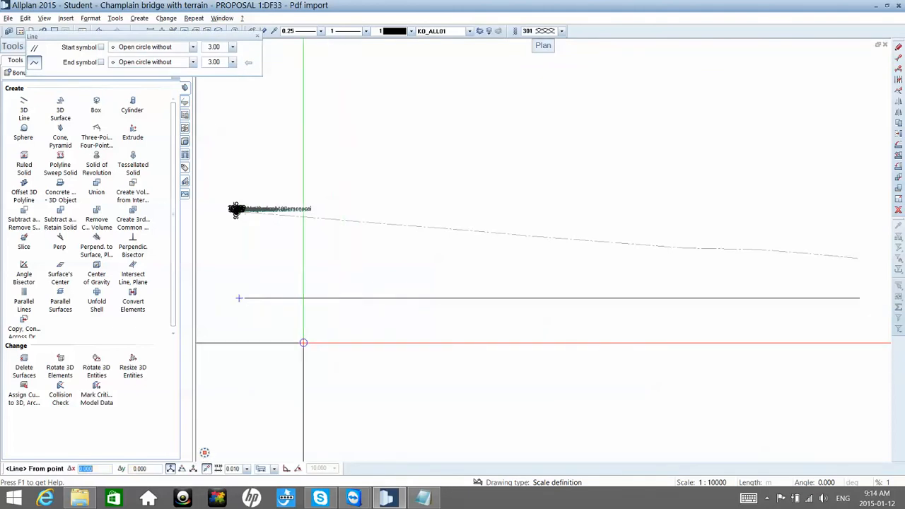
pyautogui.scroll(3, 254, 309)
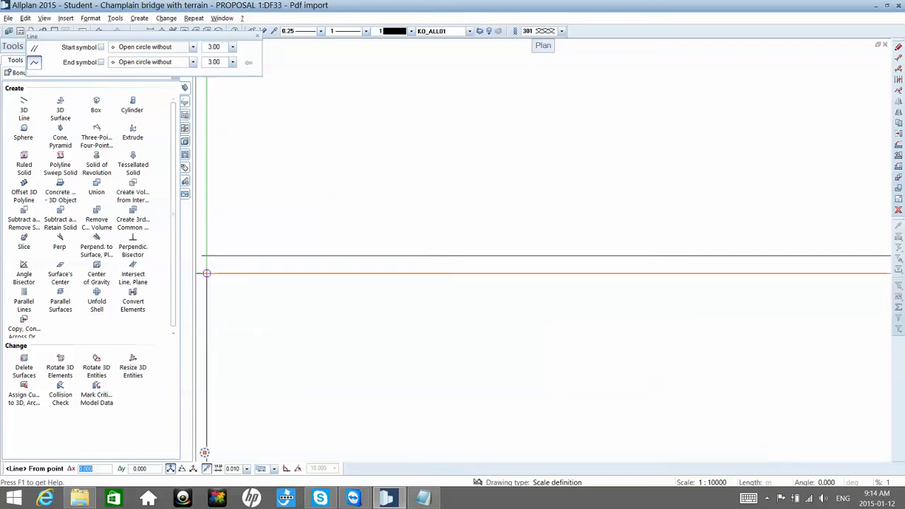
pyautogui.click(202, 264)
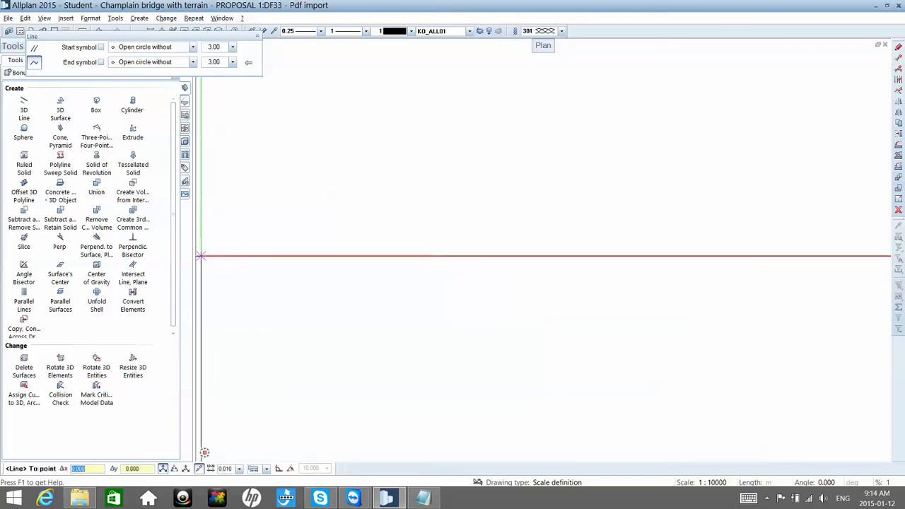
pyautogui.scroll(-3, 205, 261)
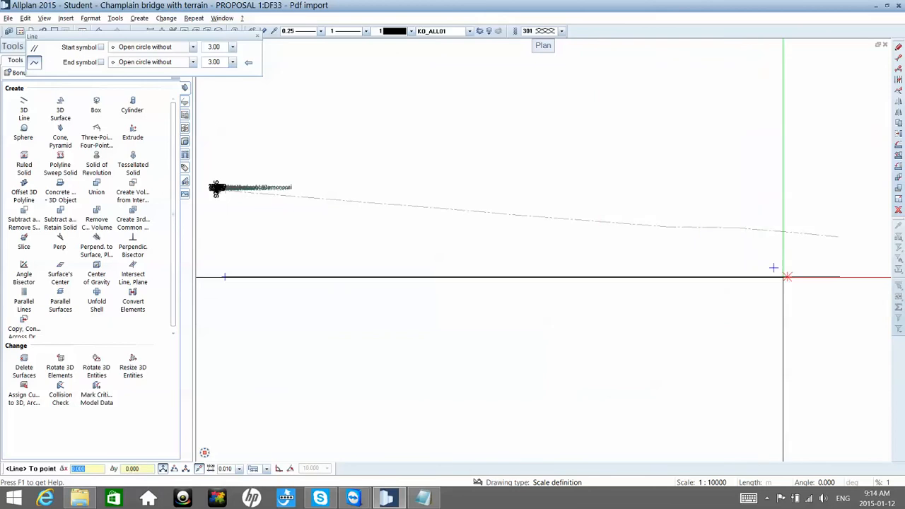
pyautogui.scroll(1, 850, 276)
pyautogui.scroll(4, 826, 286)
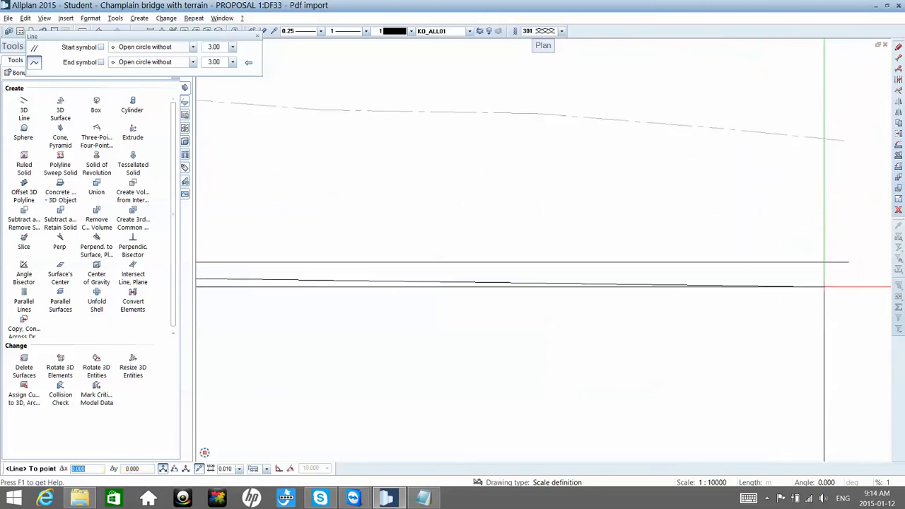
pyautogui.click(820, 287)
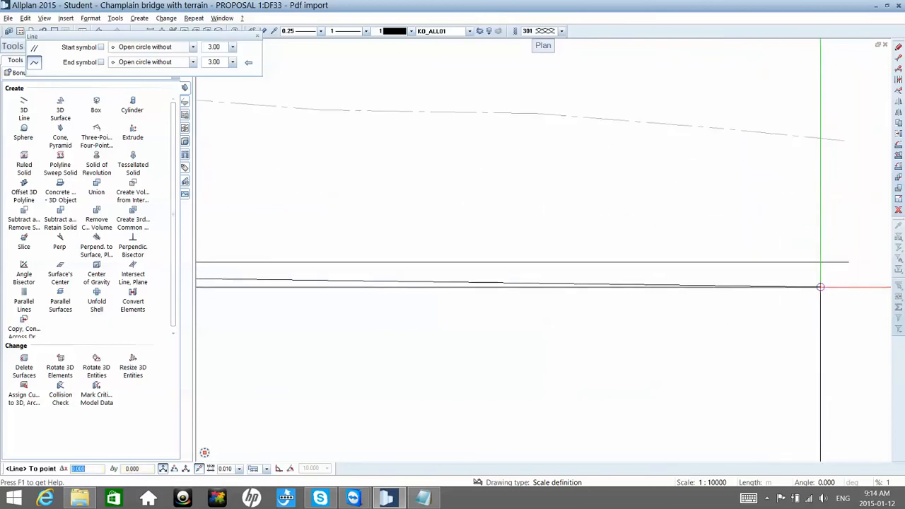
pyautogui.click(850, 262)
pyautogui.press('Escape')
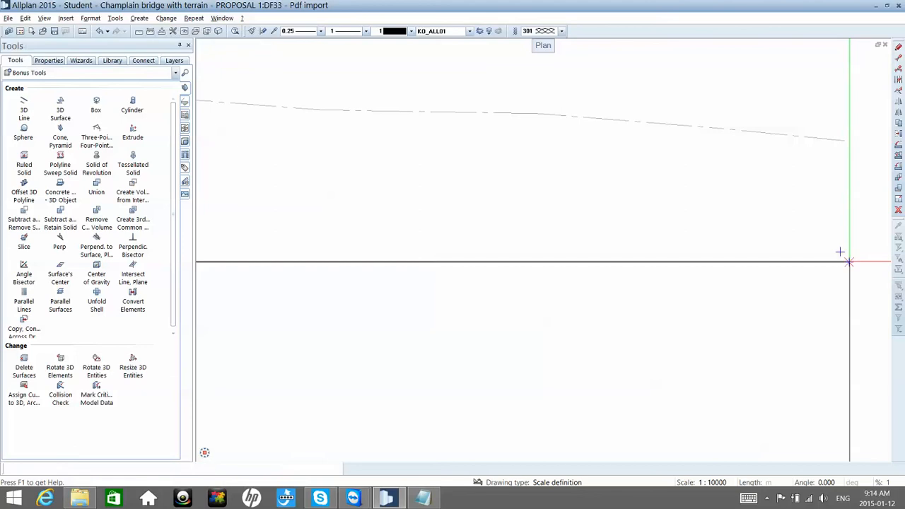
pyautogui.scroll(-5, 822, 261)
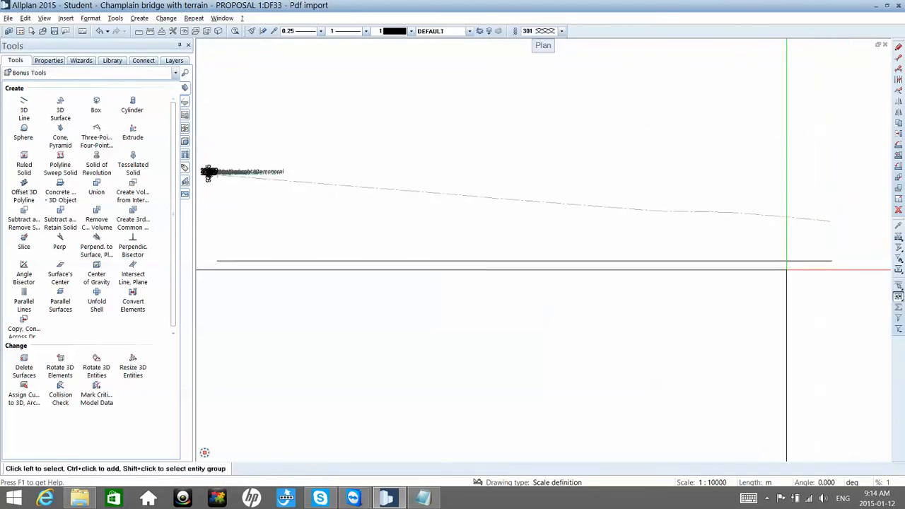
pyautogui.scroll(-2, 786, 270)
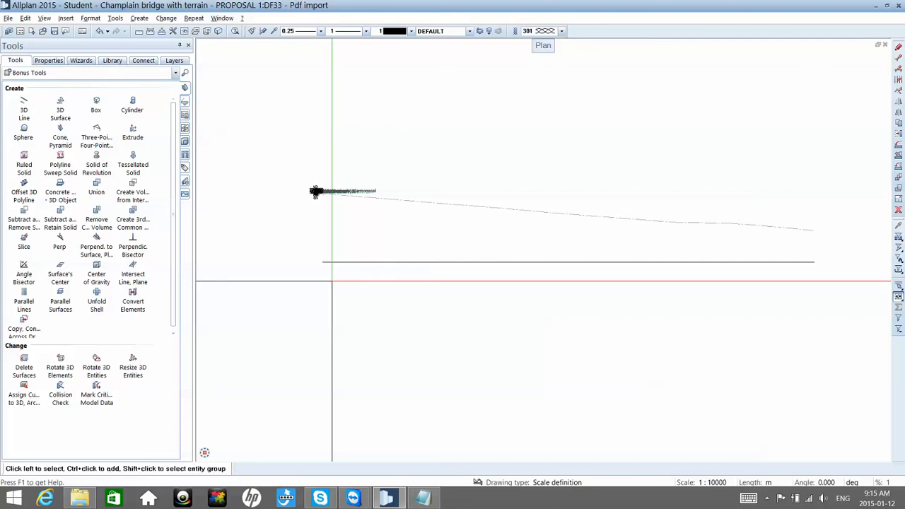
pyautogui.doubleClick(331, 281)
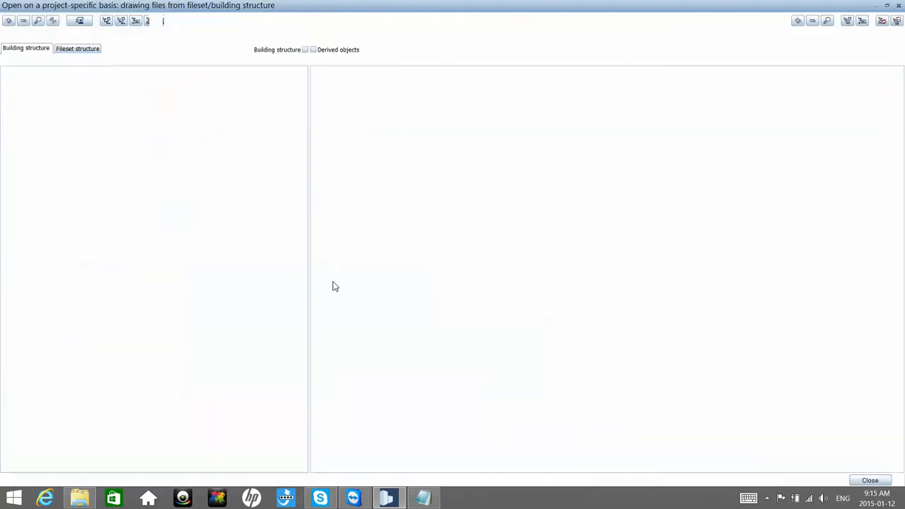
pyautogui.press('Escape')
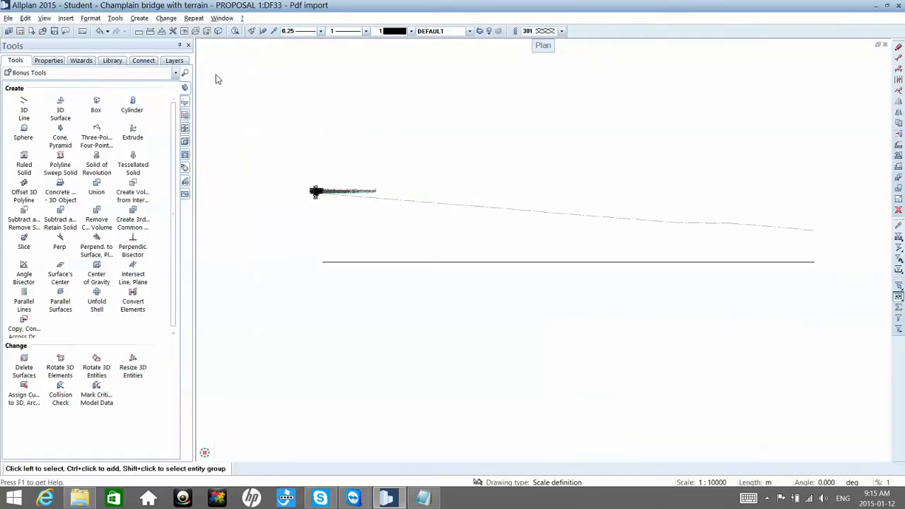
# Step: Switch to the Terrain module to reach the Import, Export Point File tool
pyautogui.click(99, 73)
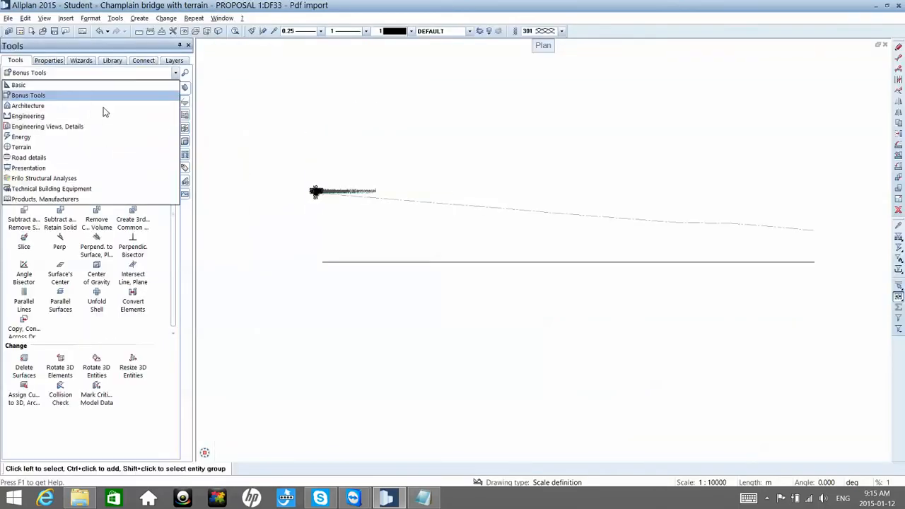
pyautogui.click(68, 147)
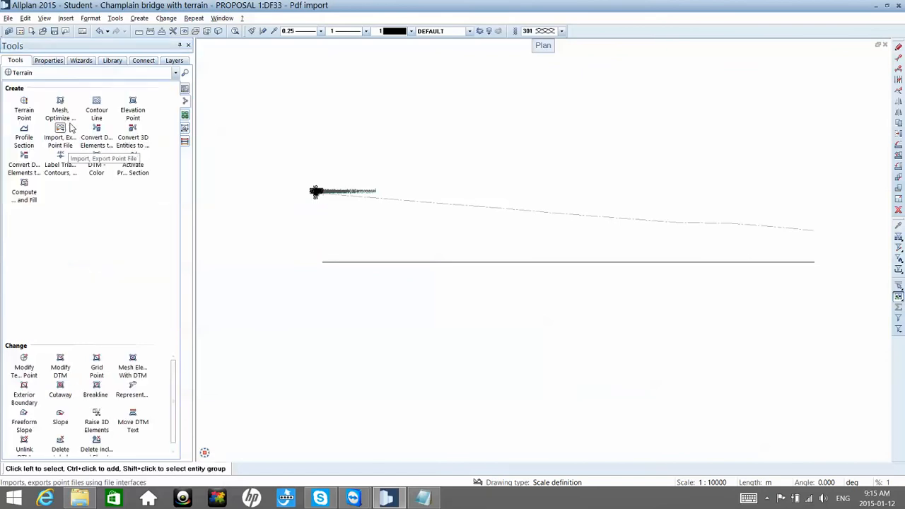
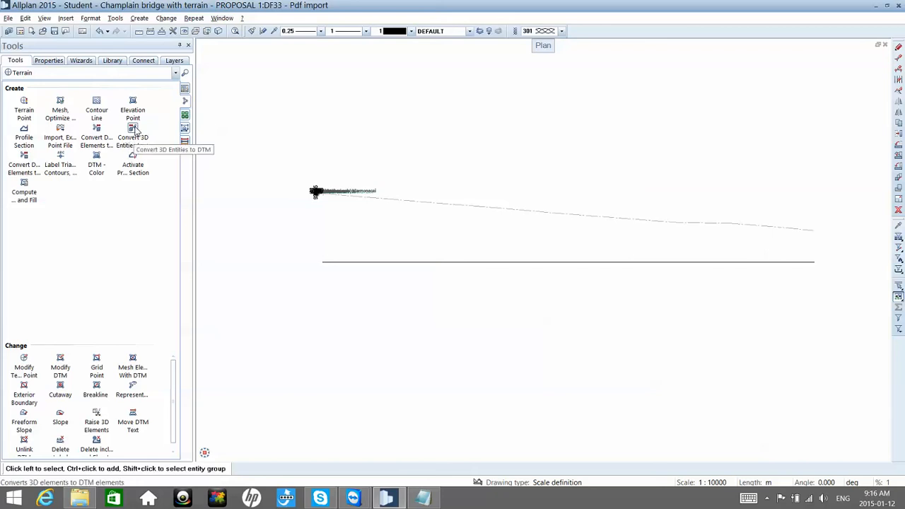
# Step: Try to convert the 3D deck polyline to a DTM in plan view, with drawing file 16 as the destination
pyautogui.click(133, 129)
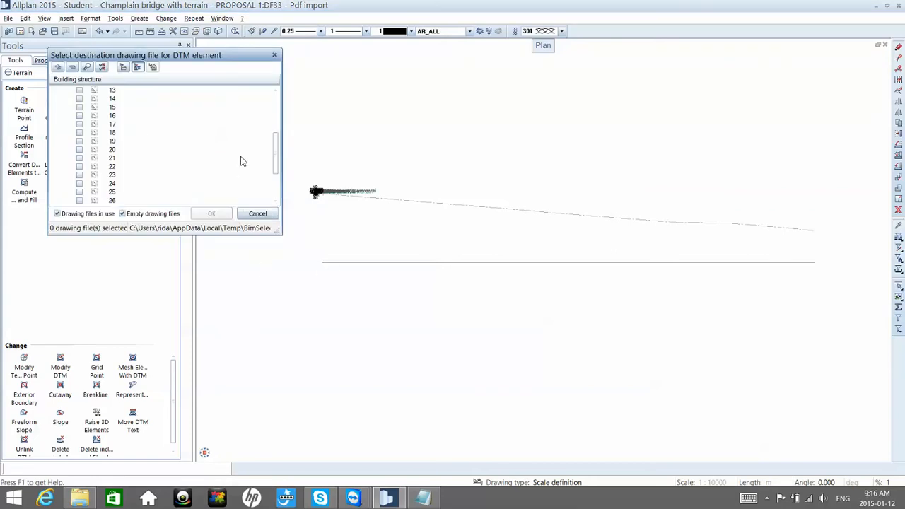
pyautogui.scroll(5, 240, 162)
pyautogui.scroll(-2, 240, 158)
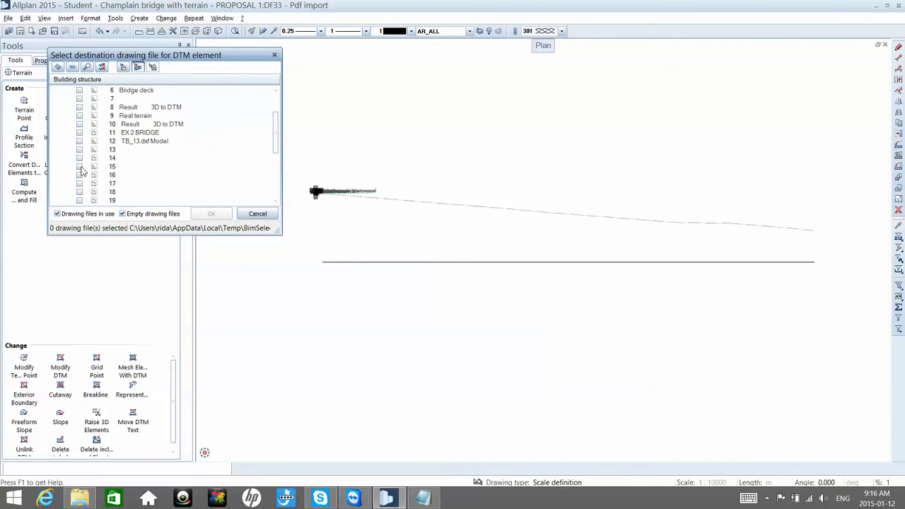
pyautogui.click(79, 176)
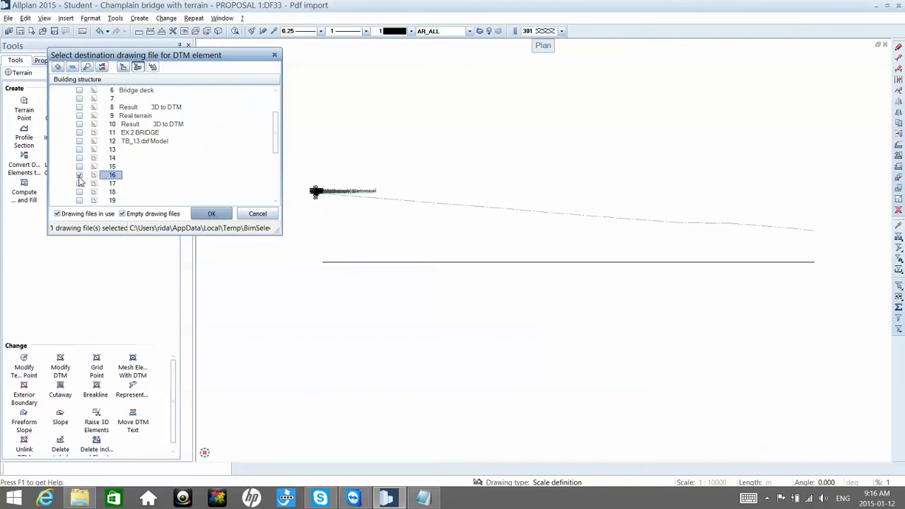
pyautogui.click(211, 213)
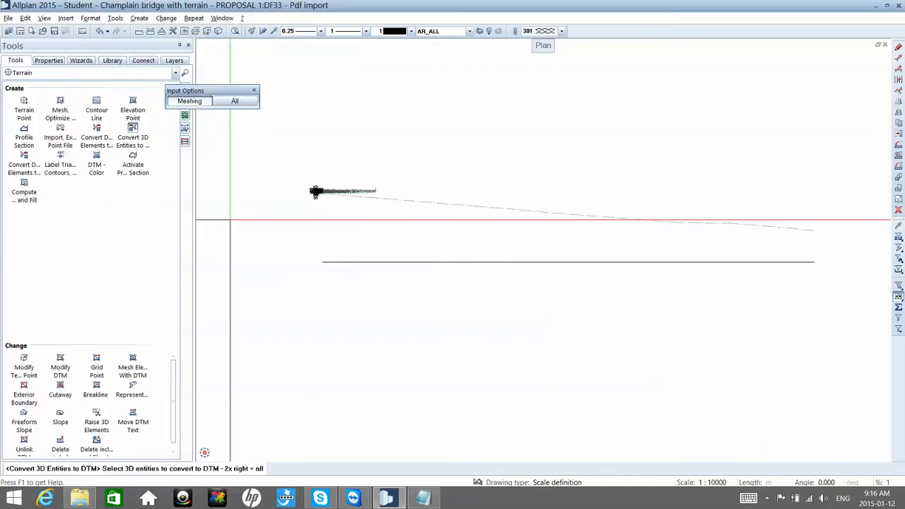
pyautogui.click(357, 261)
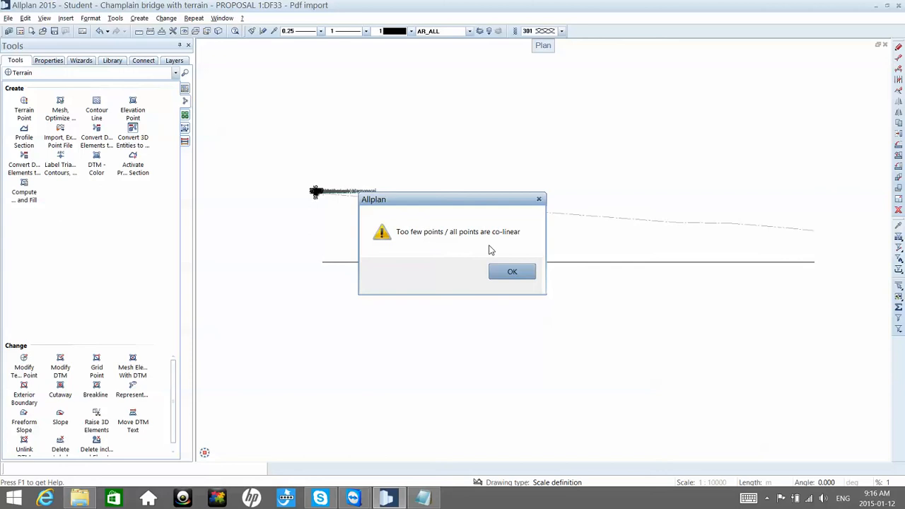
pyautogui.click(510, 272)
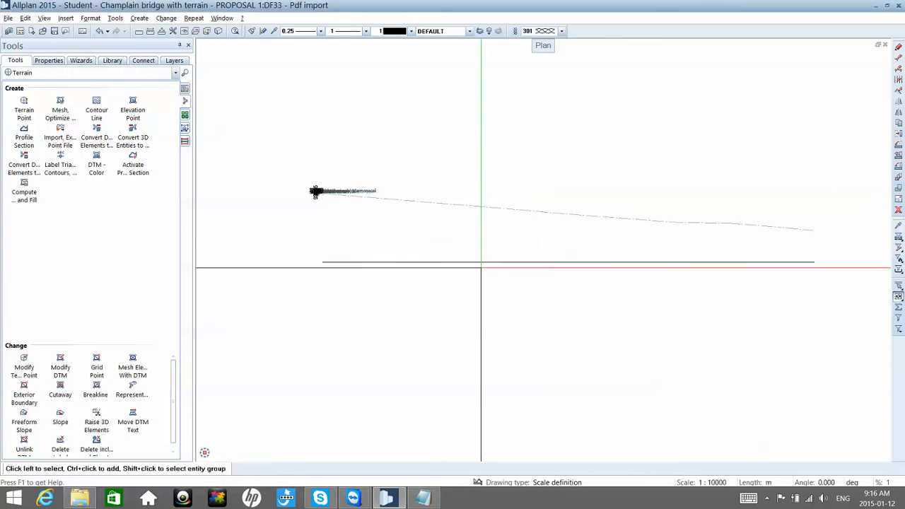
# Step: Try to use Convert DTM Elements to 3D on the deck polyline in the southwest isometric view, with drawing file 16 as the destination
pyautogui.click(205, 439)
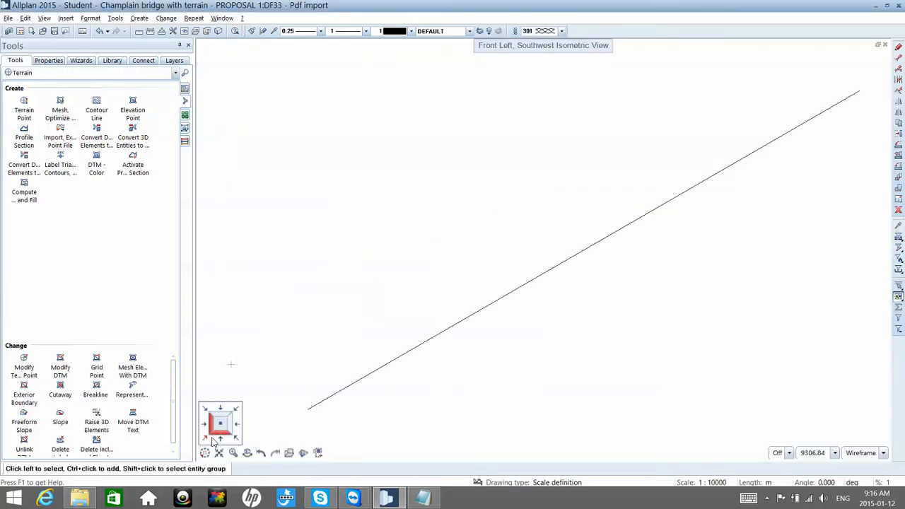
pyautogui.click(99, 137)
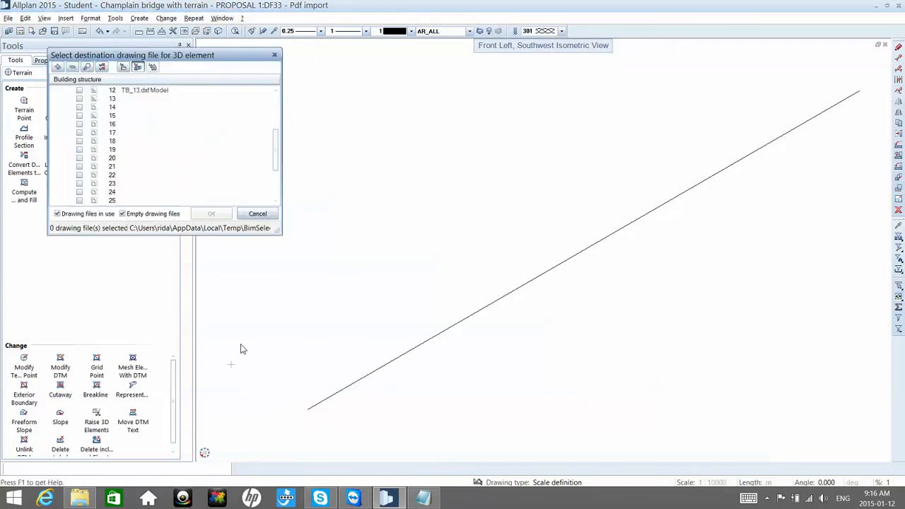
pyautogui.click(79, 123)
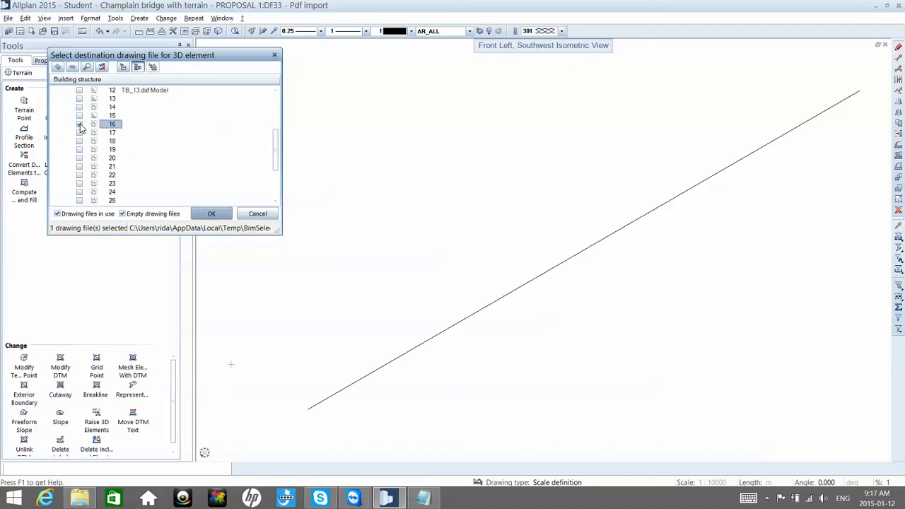
pyautogui.click(201, 215)
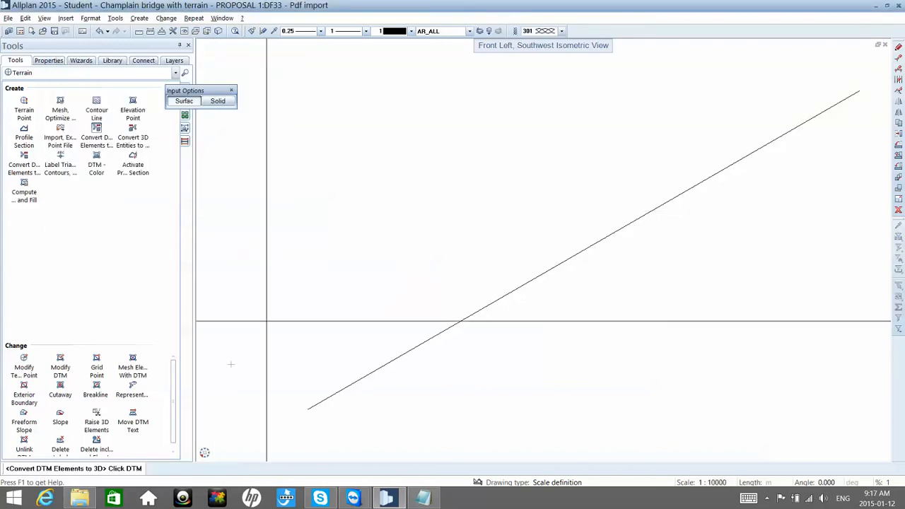
pyautogui.click(324, 404)
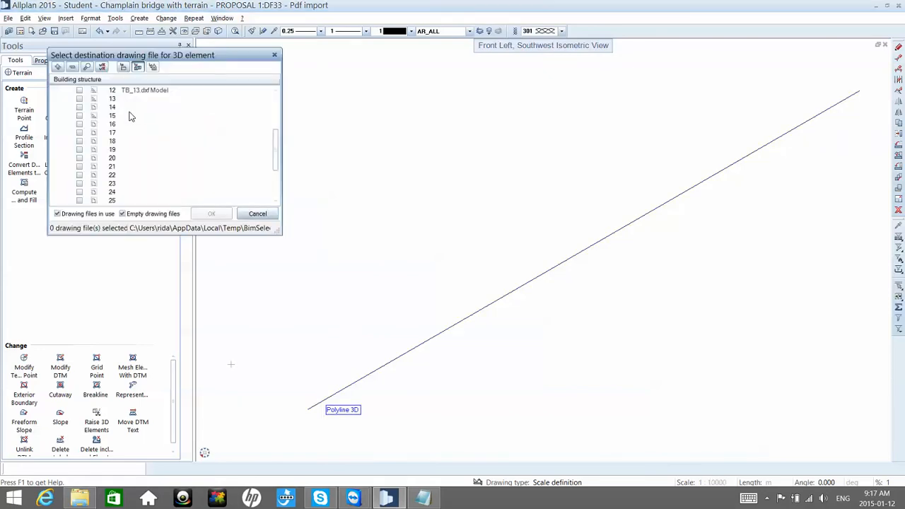
pyautogui.press('Escape')
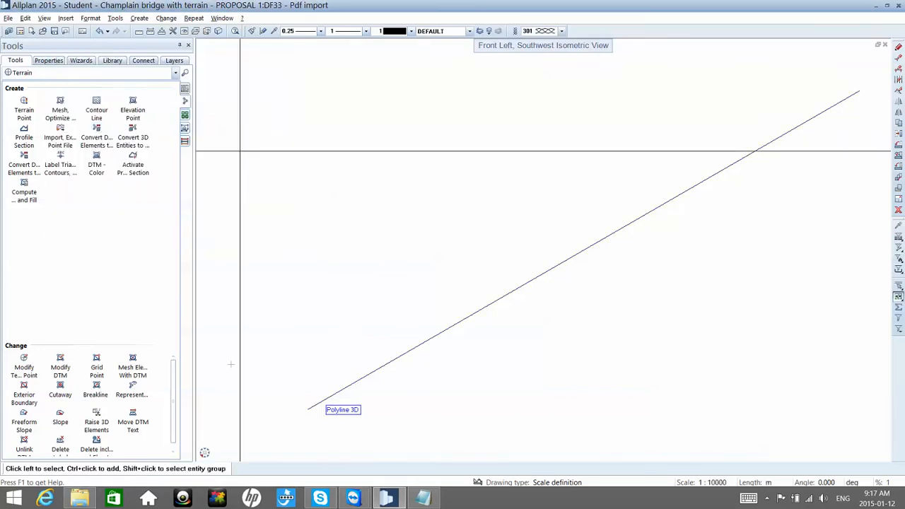
# Step: Try to convert the 3D deck polyline to a DTM in the isometric view, with drawing file 20 as the destination
pyautogui.click(139, 140)
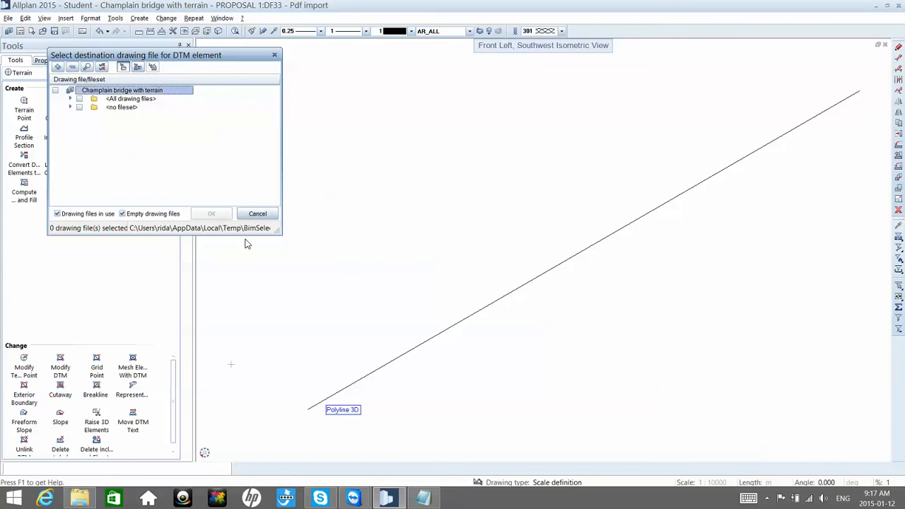
pyautogui.click(70, 98)
pyautogui.scroll(-5, 98, 124)
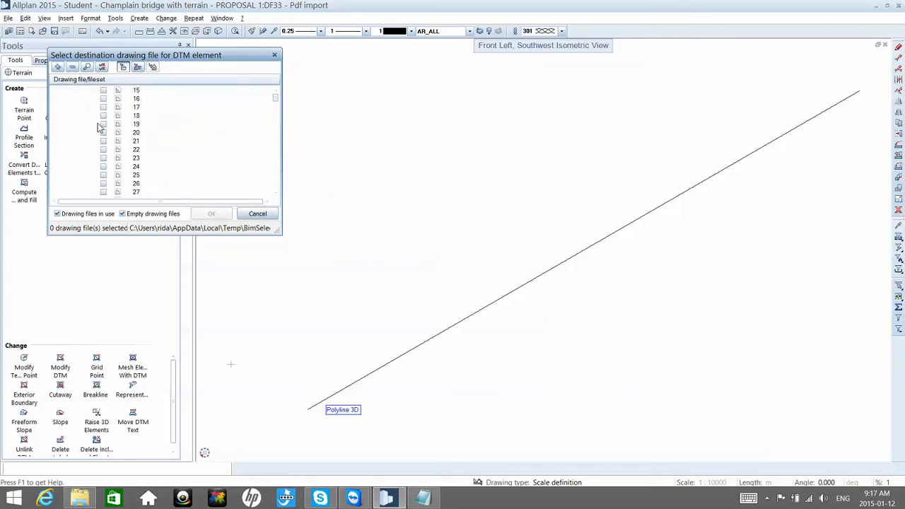
pyautogui.click(104, 133)
pyautogui.click(210, 214)
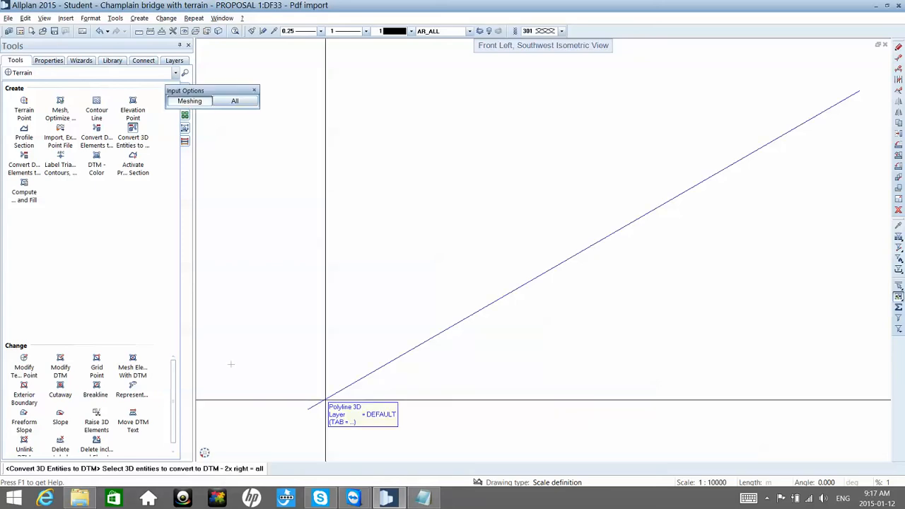
pyautogui.click(326, 400)
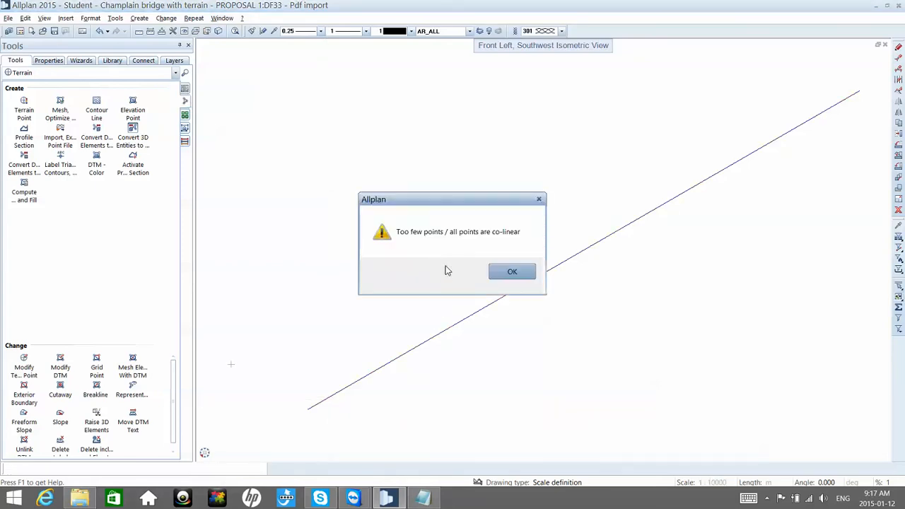
pyautogui.click(512, 273)
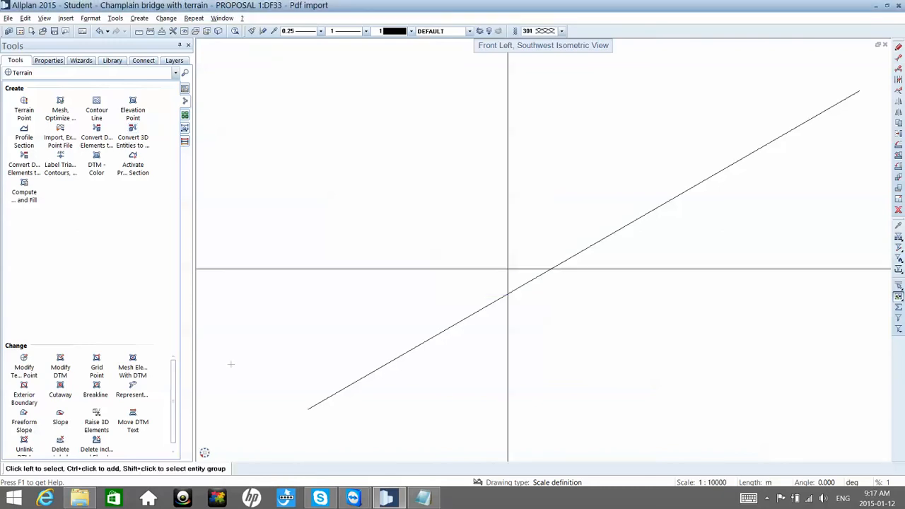
# Step: Select the deck polyline to check its points, and retry Convert 3D Entities to DTM on it with destination drawing file 20
pyautogui.click(494, 301)
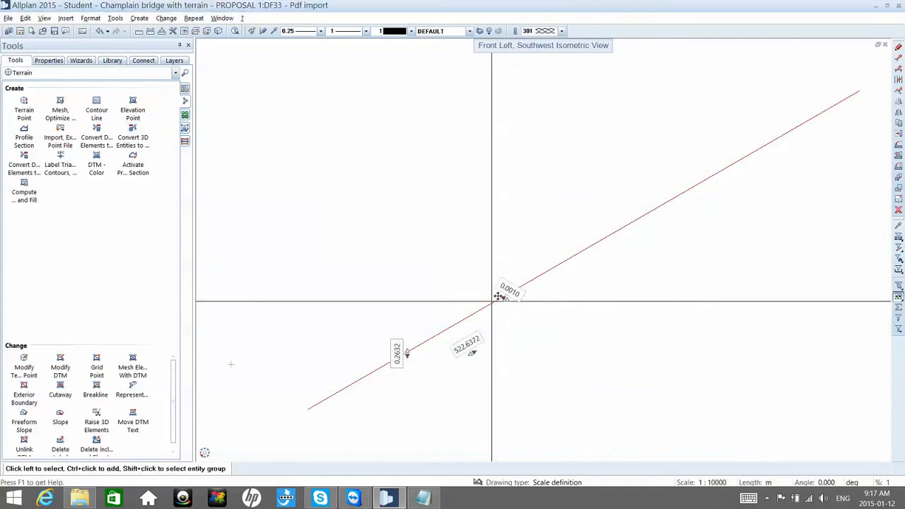
pyautogui.scroll(-2, 492, 301)
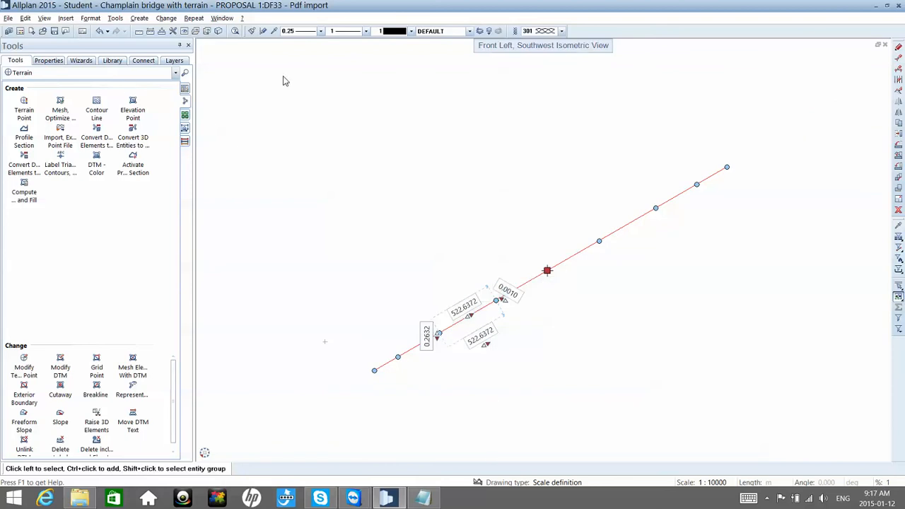
pyautogui.click(133, 140)
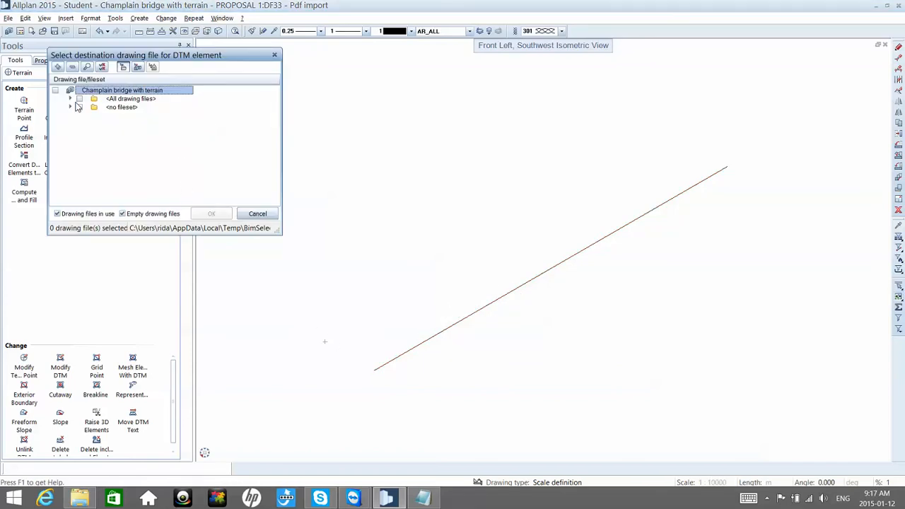
pyautogui.click(72, 99)
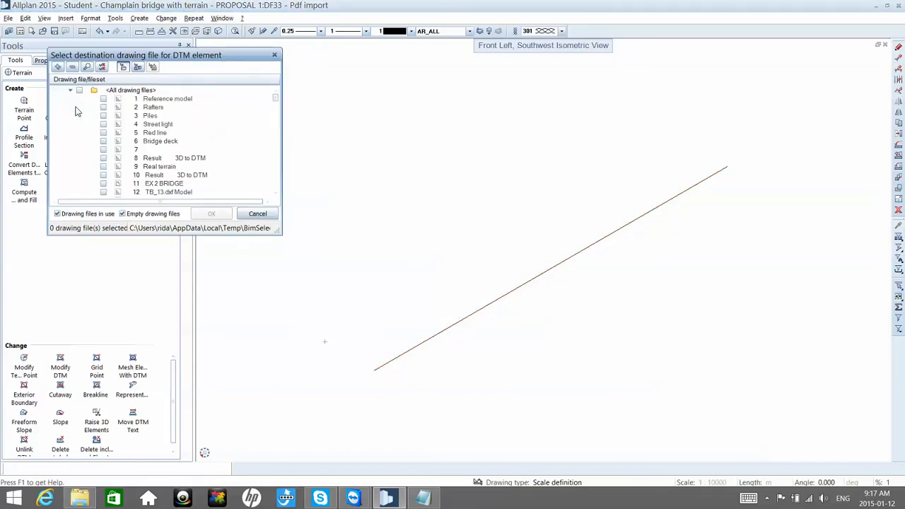
pyautogui.scroll(-3, 89, 128)
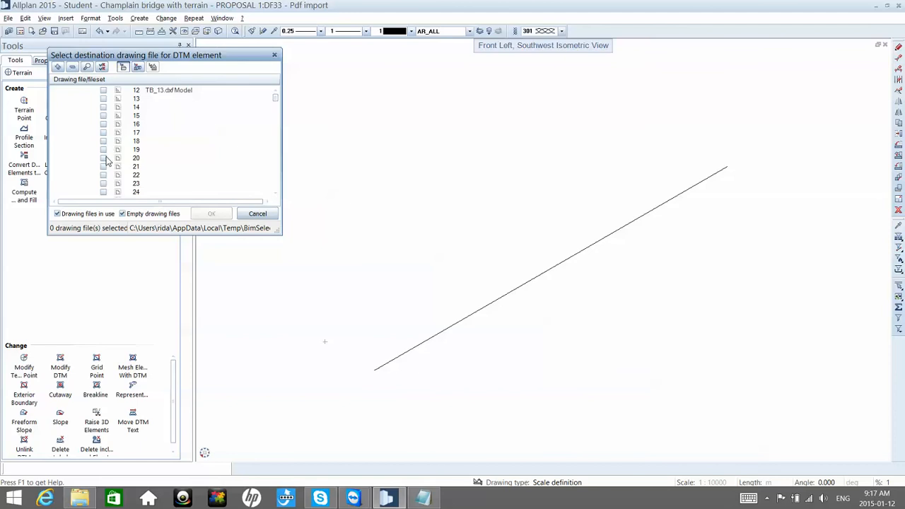
pyautogui.click(103, 158)
pyautogui.click(211, 214)
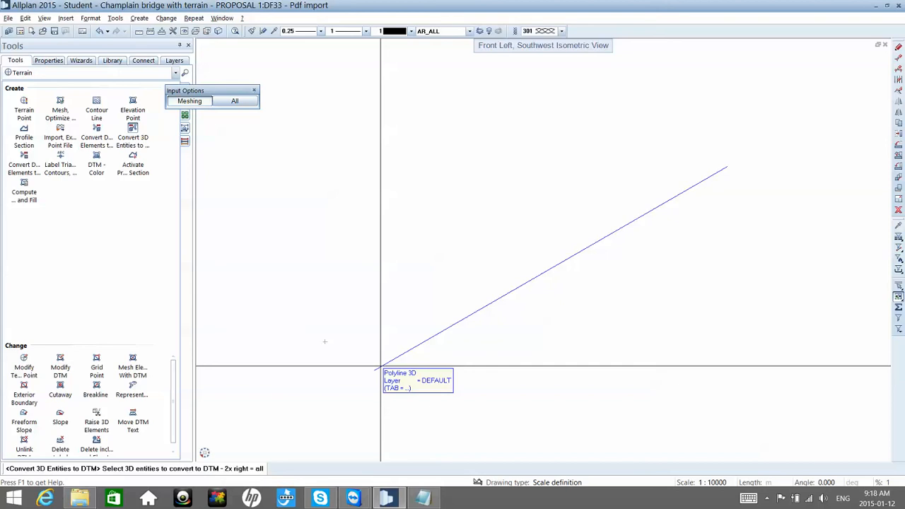
pyautogui.click(380, 366)
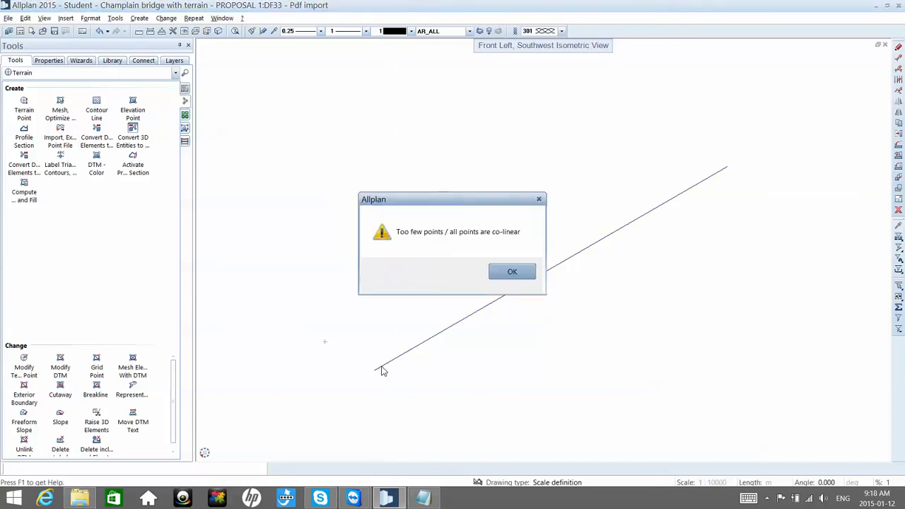
pyautogui.click(510, 272)
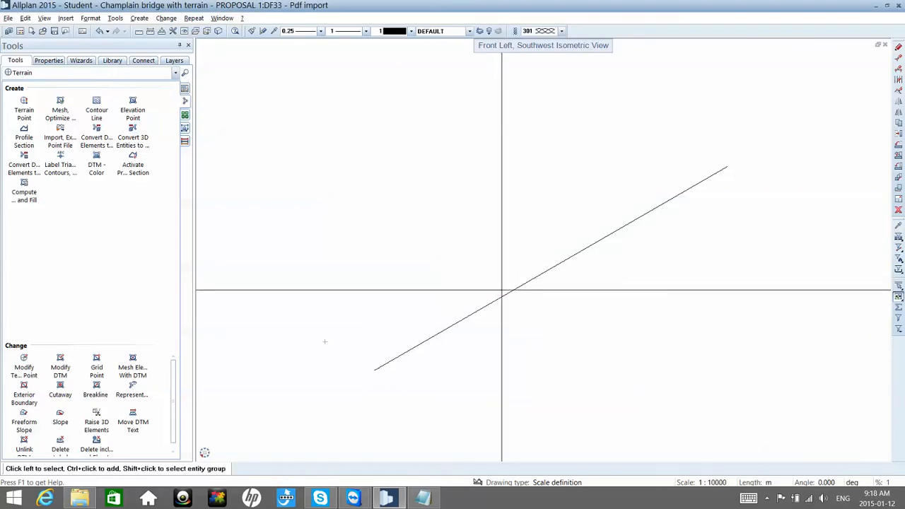
pyautogui.click(504, 295)
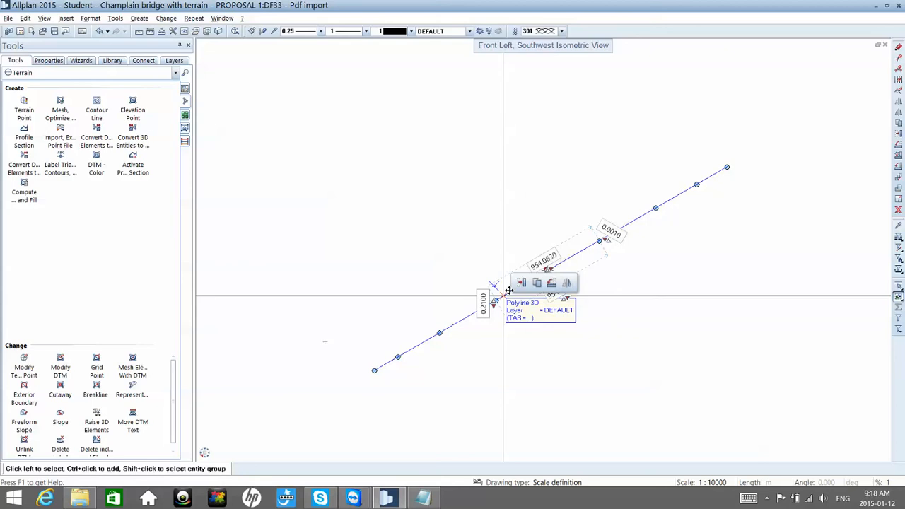
pyautogui.scroll(-6, 508, 291)
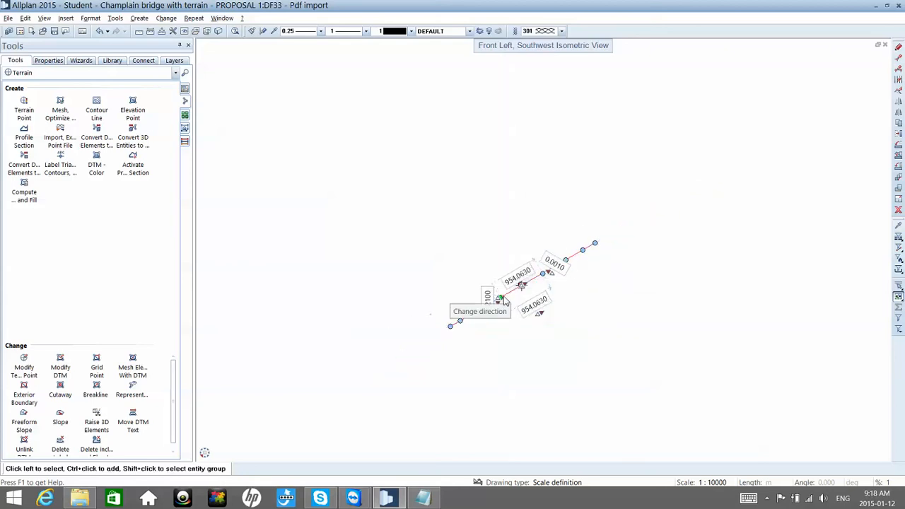
pyautogui.scroll(2, 510, 290)
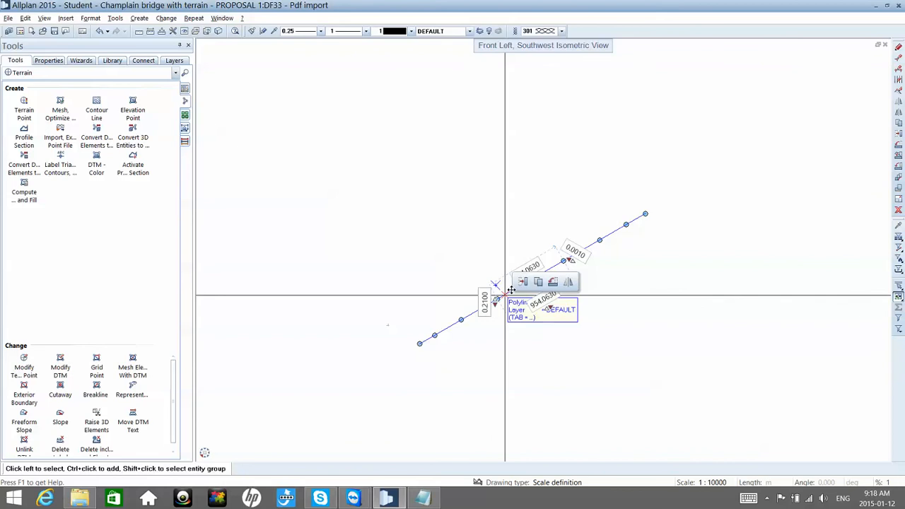
pyautogui.press('Escape')
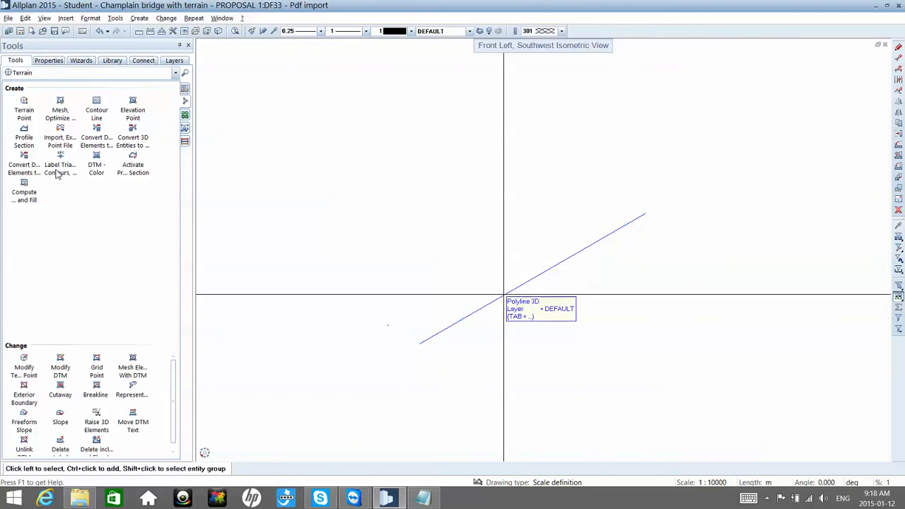
pyautogui.click(61, 113)
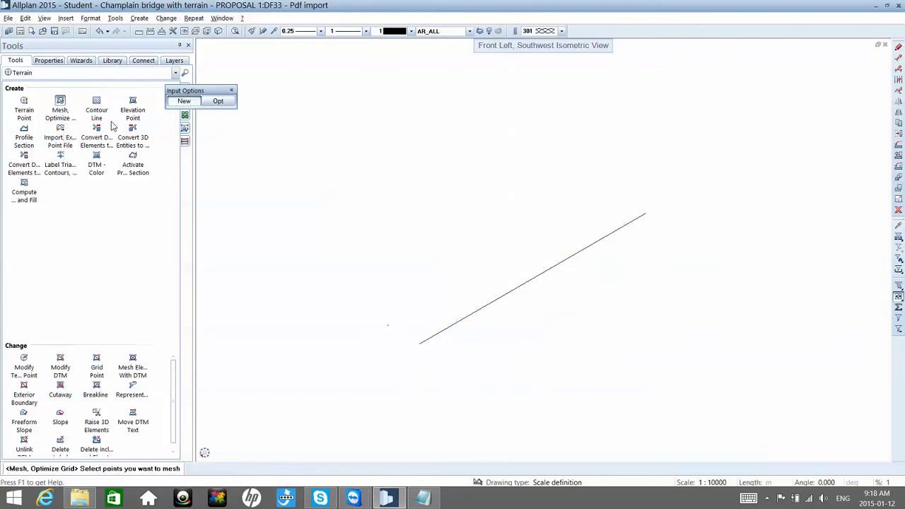
pyautogui.press('Escape')
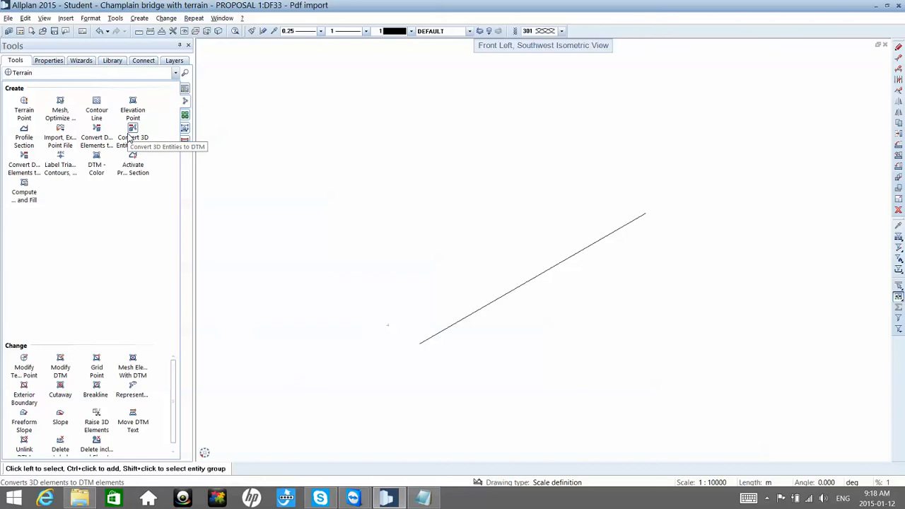
pyautogui.click(130, 137)
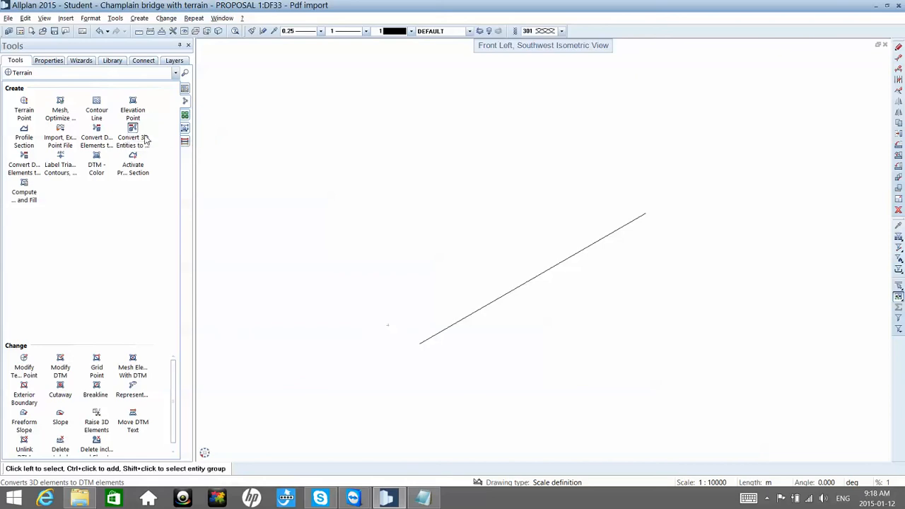
pyautogui.click(257, 213)
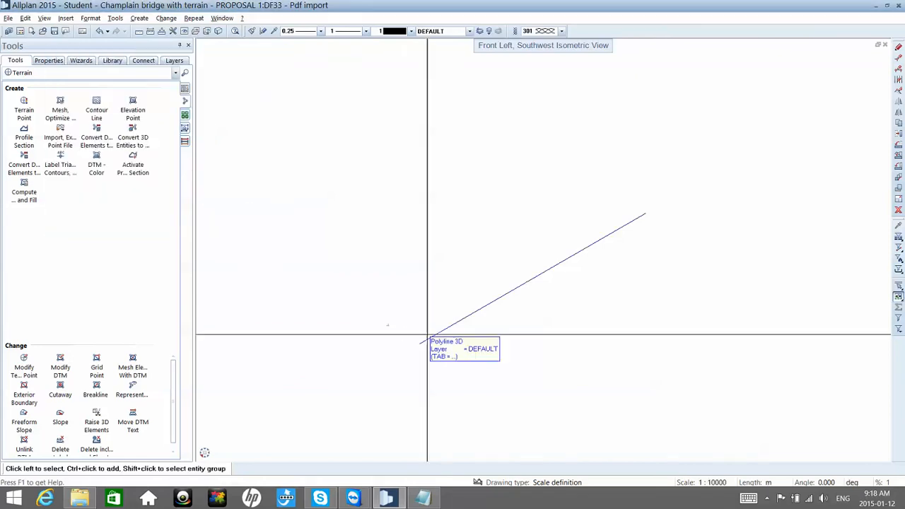
# Step: Delete the 3D deck polyline in the southwest isometric view
pyautogui.doubleClick(437, 338)
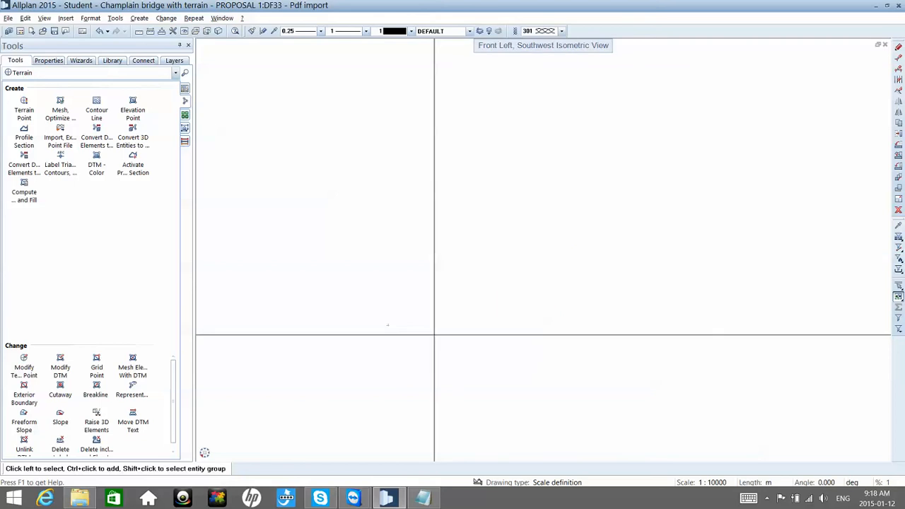
pyautogui.moveTo(211, 453)
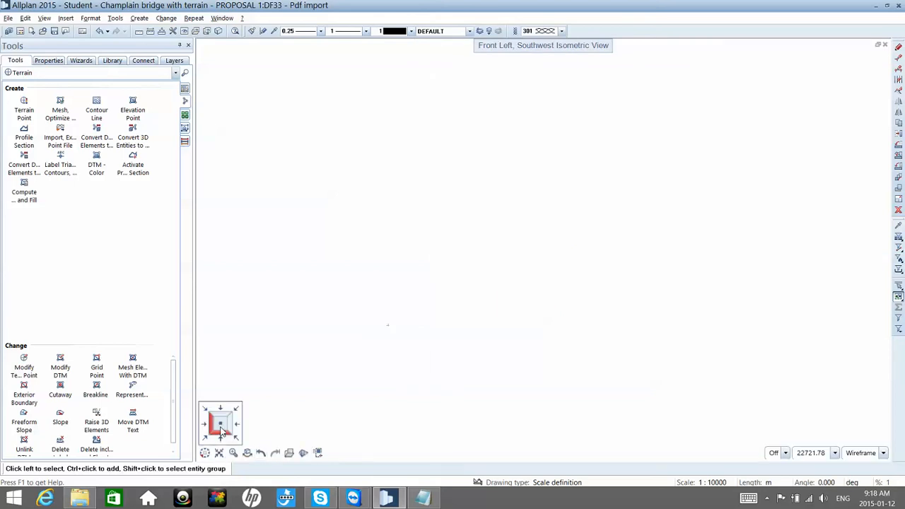
# Step: Return to the plan view and set the reference scale to 1:20
pyautogui.click(221, 429)
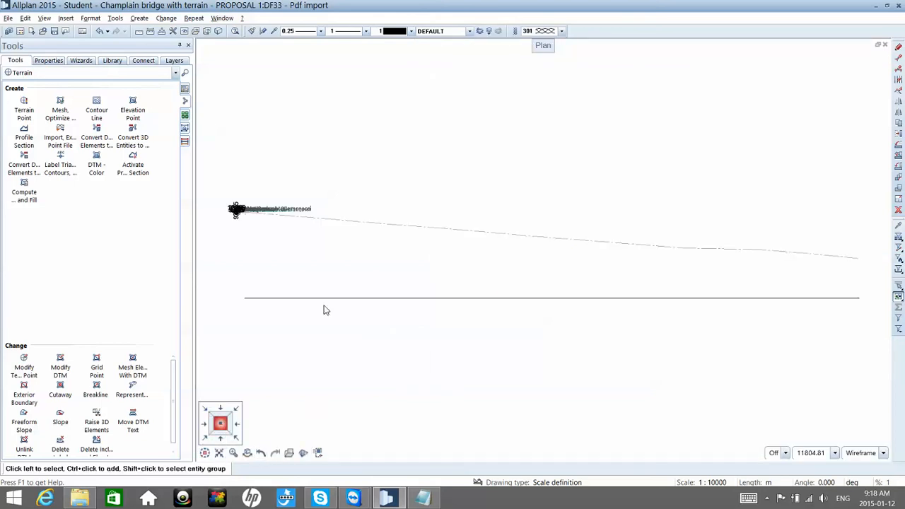
pyautogui.scroll(5, 236, 210)
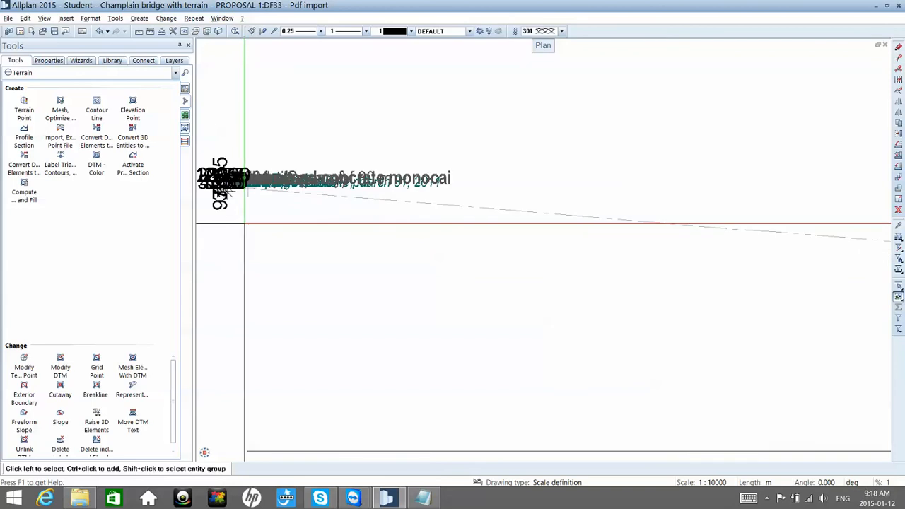
pyautogui.click(728, 483)
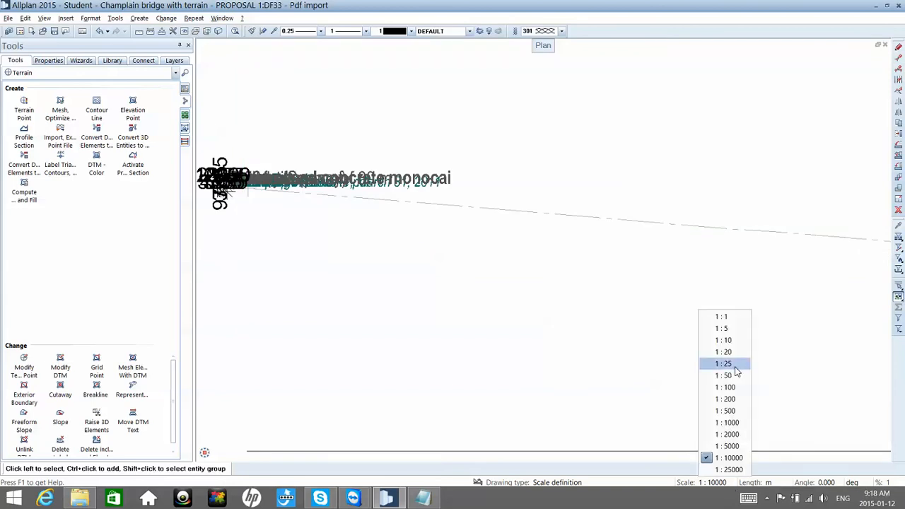
pyautogui.click(728, 353)
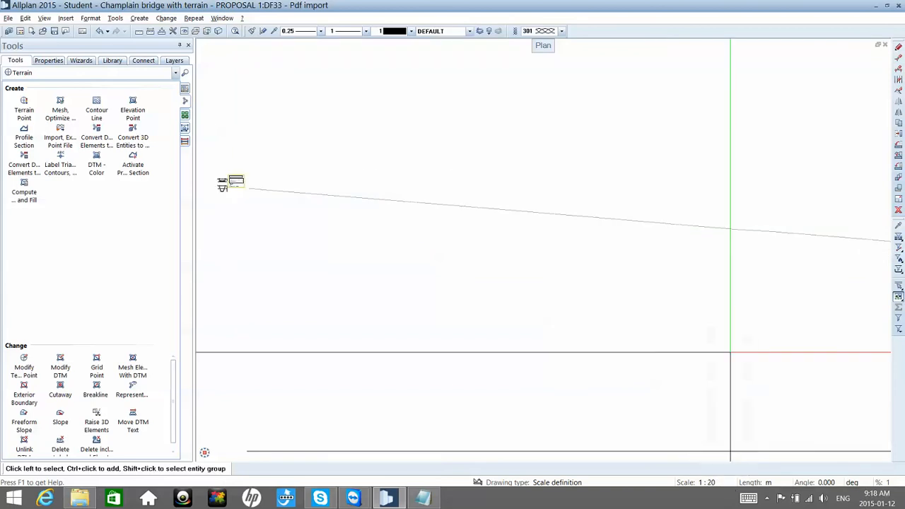
# Step: Examine the bridge elevation in the imported PDF drawing, especially the water level and seaway clearance under the 200 m main span
pyautogui.moveTo(429, 276); pyautogui.dragTo(553, 287, button='middle')
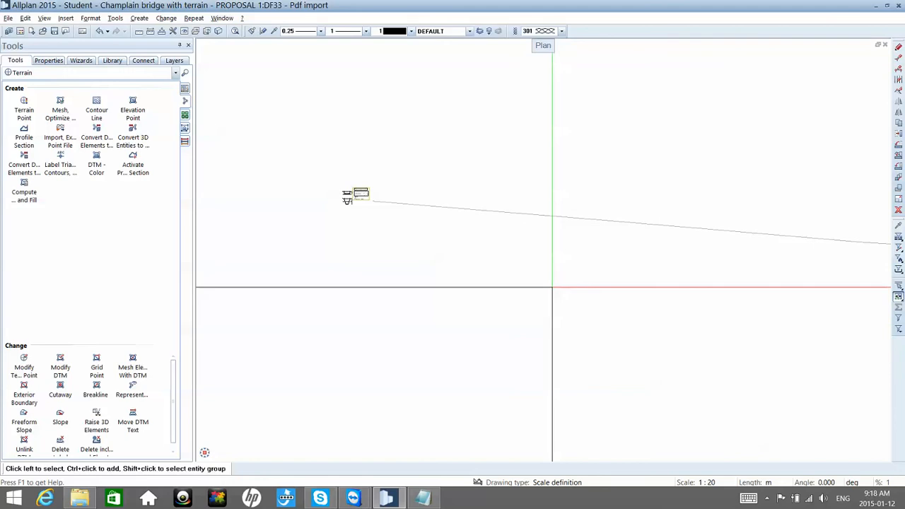
pyautogui.scroll(3, 380, 212)
pyautogui.moveTo(338, 151); pyautogui.dragTo(478, 226, button='middle')
pyautogui.scroll(2, 405, 210)
pyautogui.scroll(4, 406, 211)
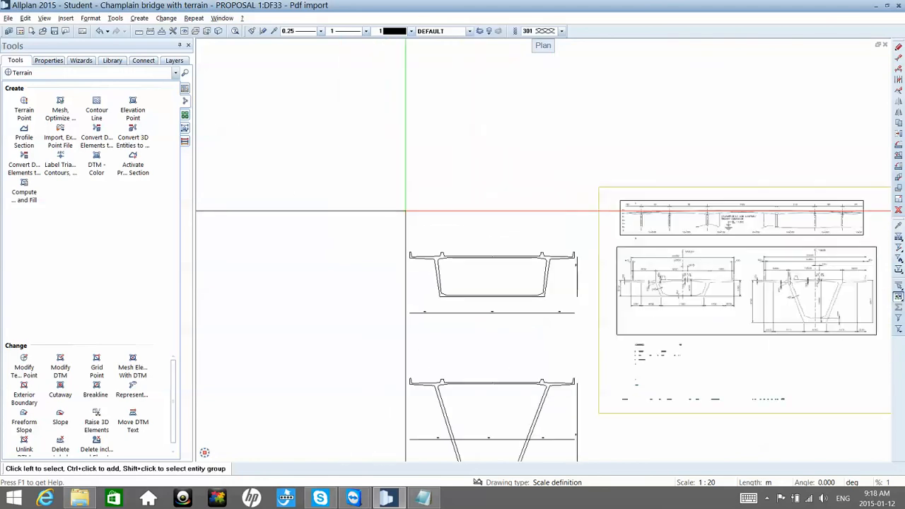
pyautogui.scroll(10, 596, 225)
pyautogui.scroll(-5, 525, 226)
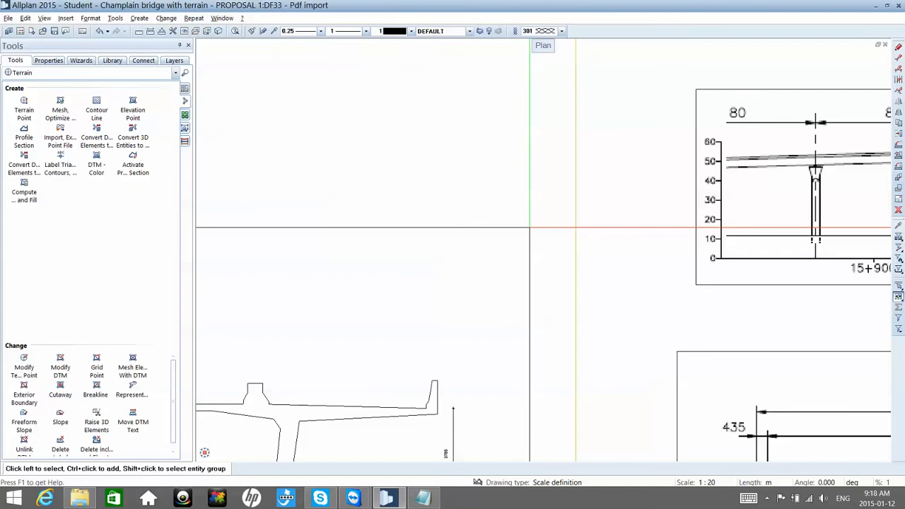
pyautogui.scroll(-5, 524, 226)
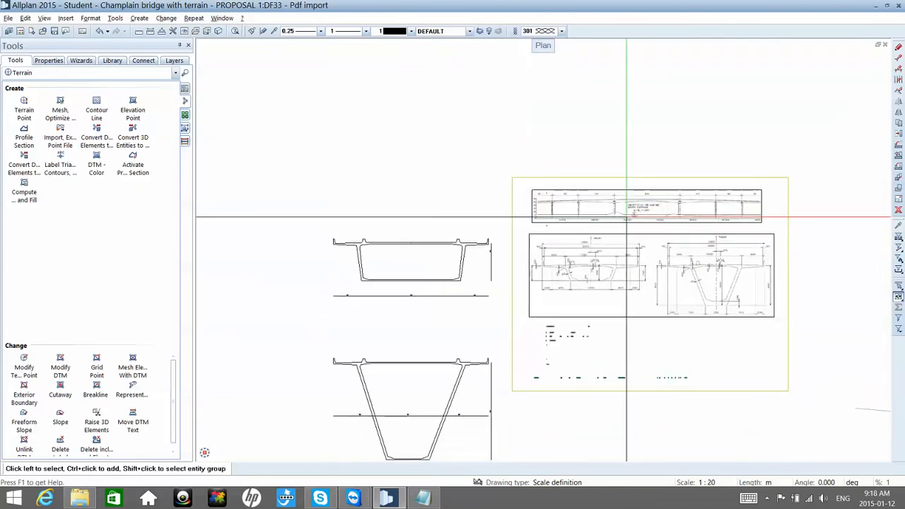
pyautogui.scroll(2, 627, 218)
pyautogui.scroll(4, 626, 218)
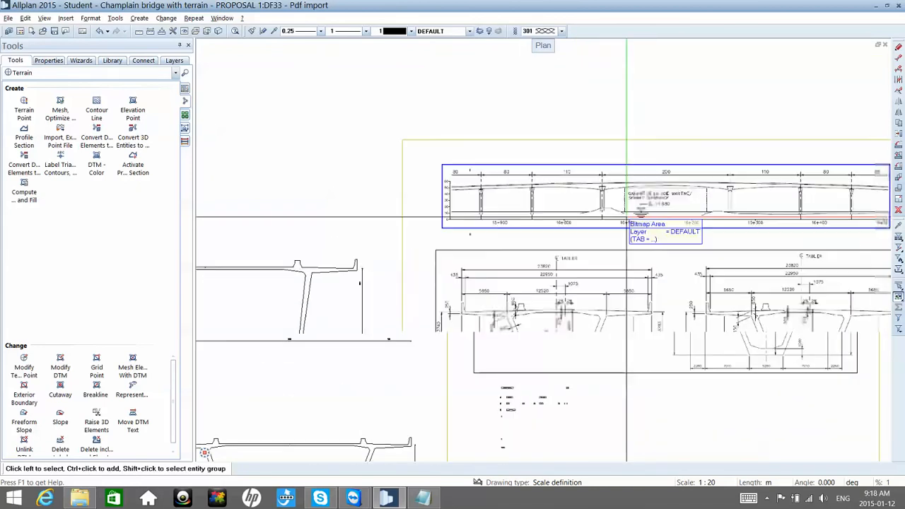
pyautogui.scroll(3, 627, 225)
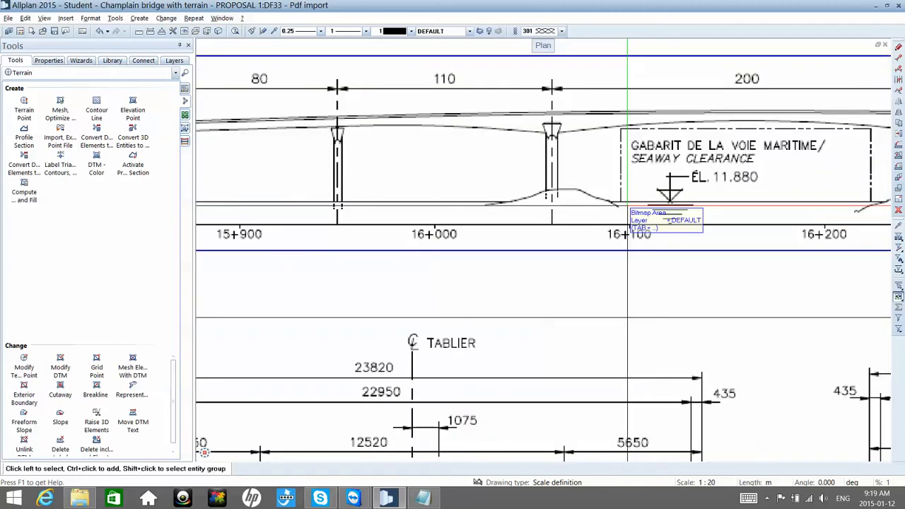
pyautogui.scroll(-2, 624, 212)
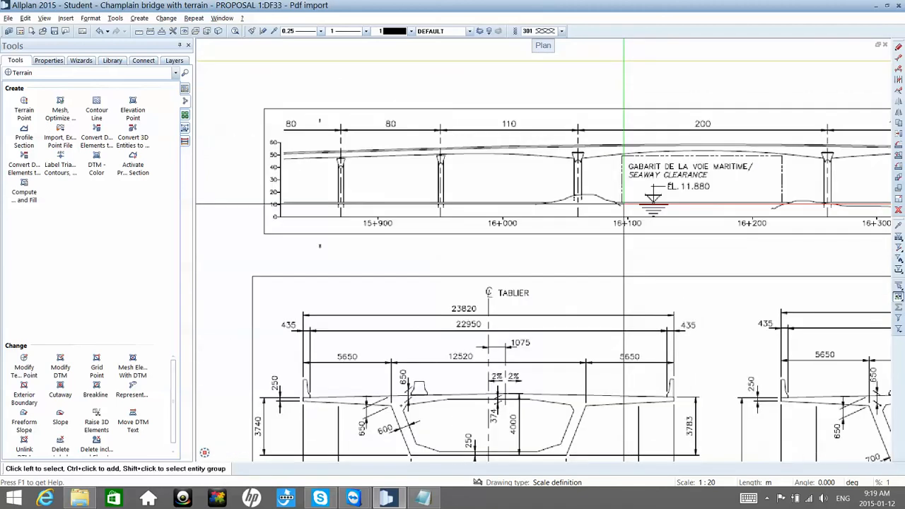
pyautogui.moveTo(625, 206); pyautogui.dragTo(566, 204, button='middle')
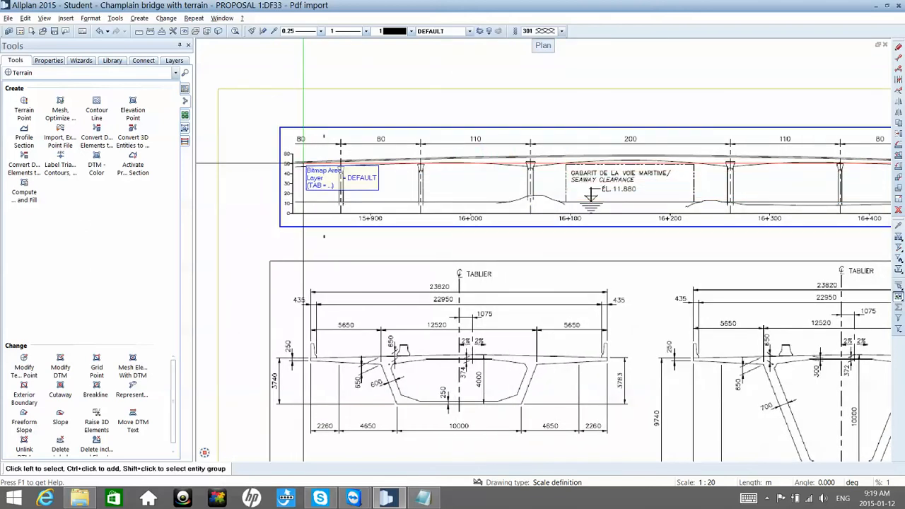
# Step: Compare the deck height at the start of the PDF elevation with its height over the middle of the 200 m span
pyautogui.scroll(4, 301, 164)
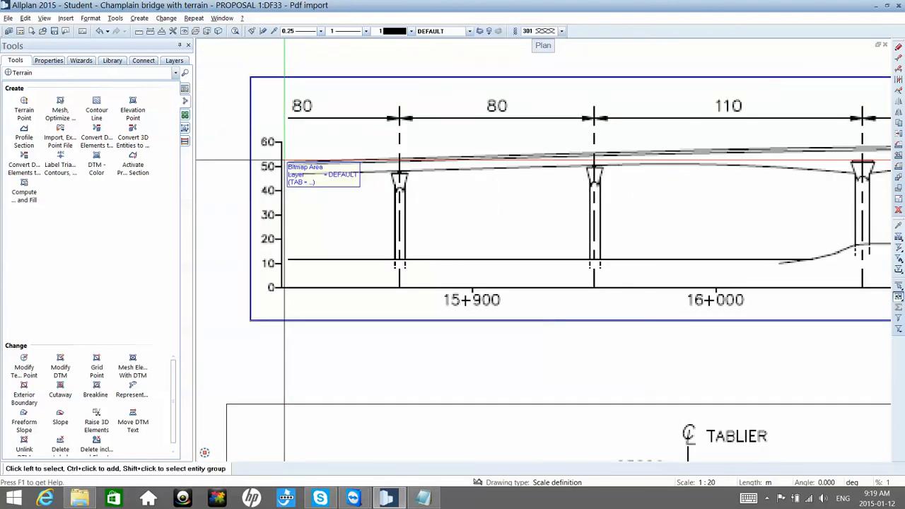
pyautogui.scroll(-2, 284, 162)
pyautogui.scroll(-1, 286, 161)
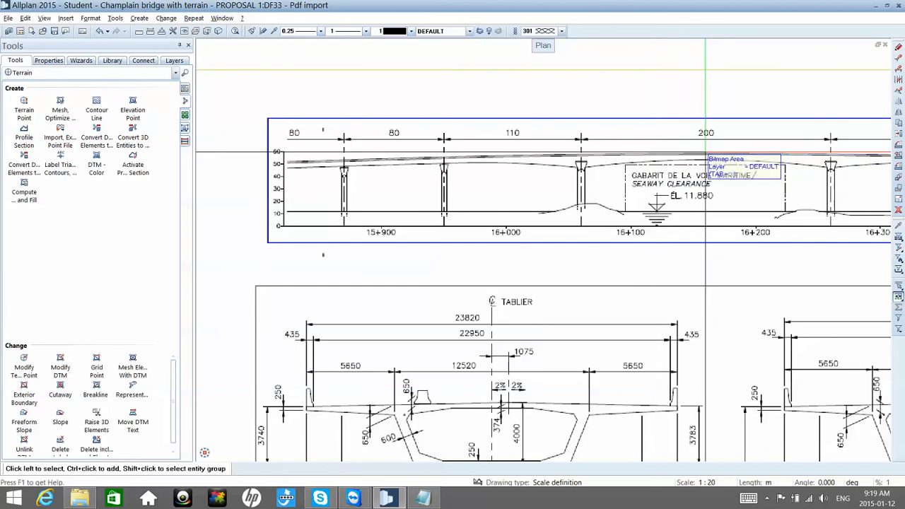
pyautogui.moveTo(706, 152); pyautogui.dragTo(665, 153, button='middle')
pyautogui.scroll(-1, 665, 153)
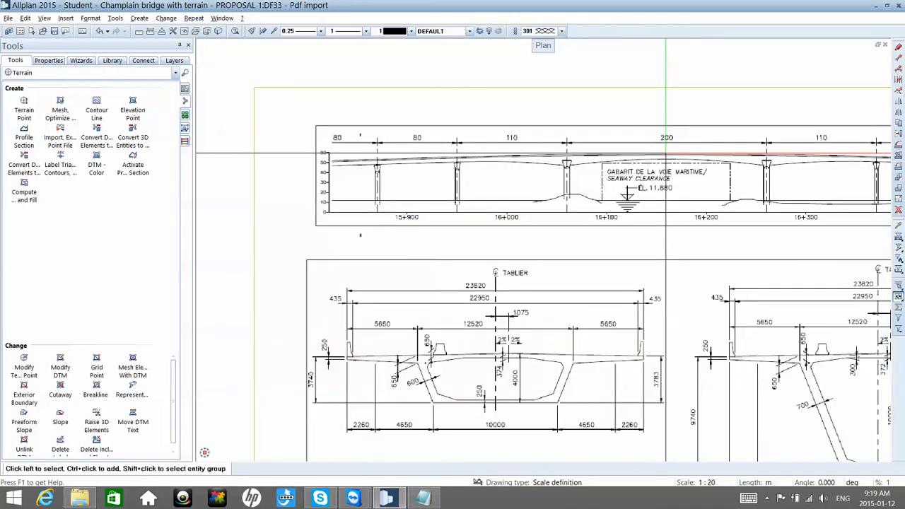
pyautogui.scroll(-1, 665, 153)
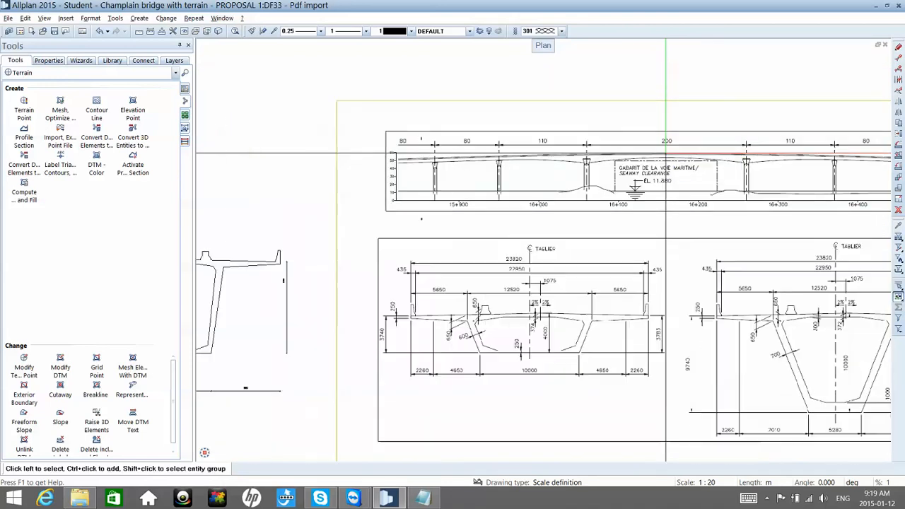
pyautogui.scroll(-2, 665, 153)
pyautogui.scroll(-3, 665, 152)
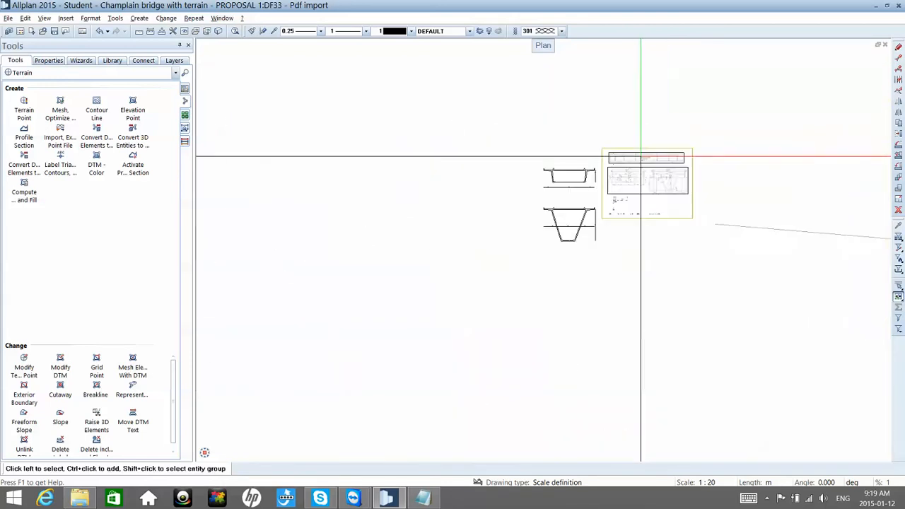
# Step: Make drawing file 31, Red LINE, editable in the background alongside the Pdf import drawing file
pyautogui.scroll(1, 723, 193)
pyautogui.scroll(1, 723, 193)
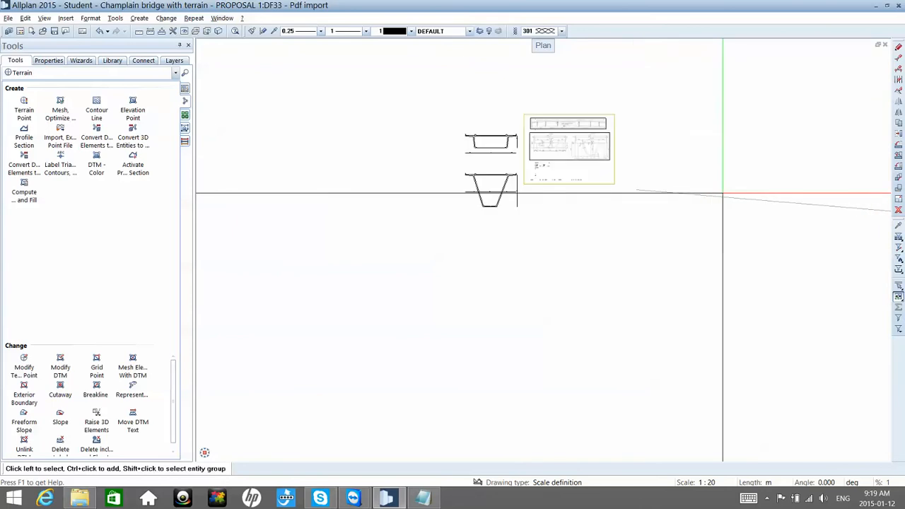
pyautogui.moveTo(704, 176); pyautogui.dragTo(687, 170, button='middle')
pyautogui.press('F2')
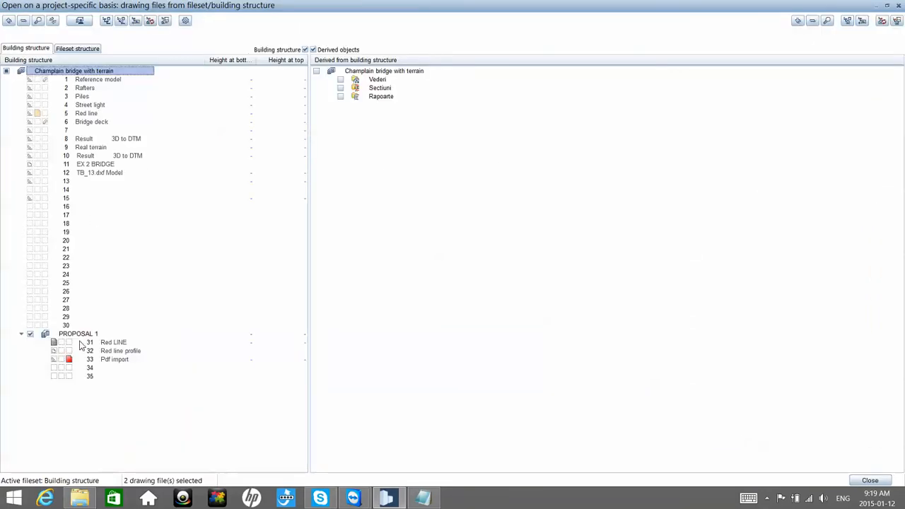
pyautogui.click(63, 343)
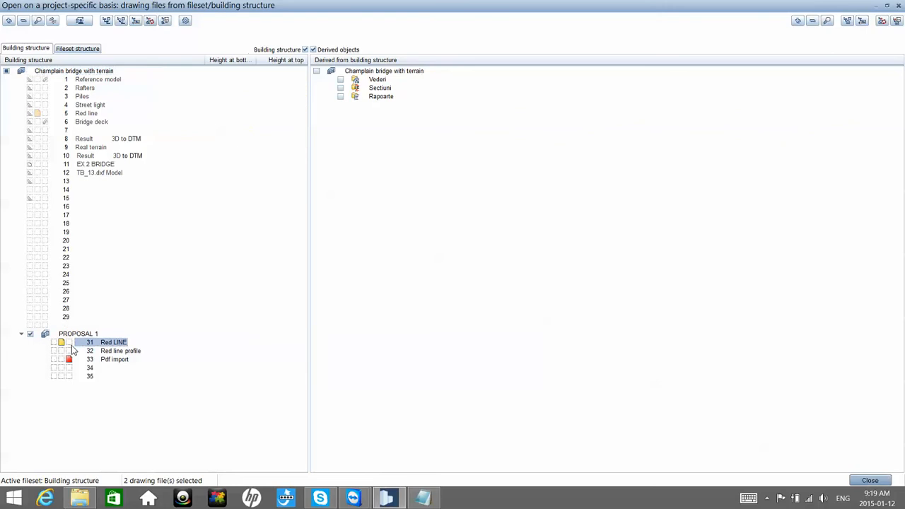
pyautogui.click(876, 481)
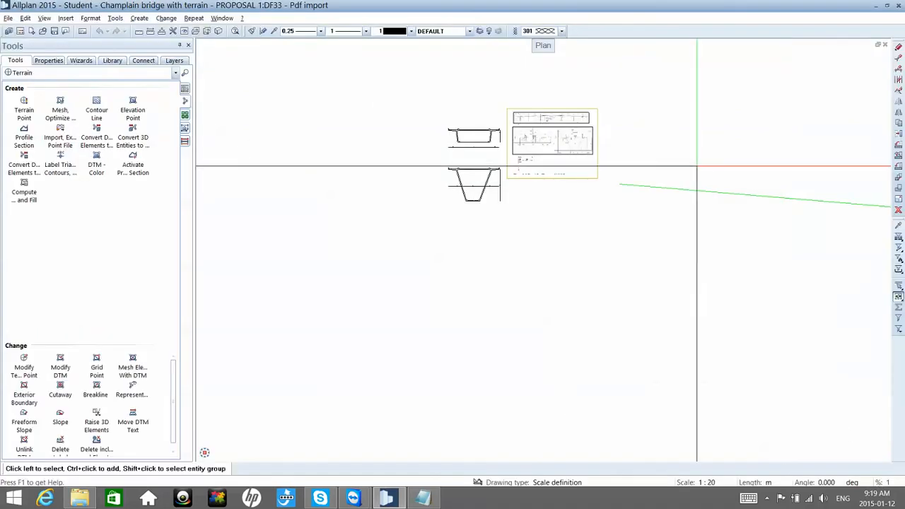
pyautogui.moveTo(697, 159); pyautogui.dragTo(606, 174, button='middle')
pyautogui.scroll(-1, 601, 173)
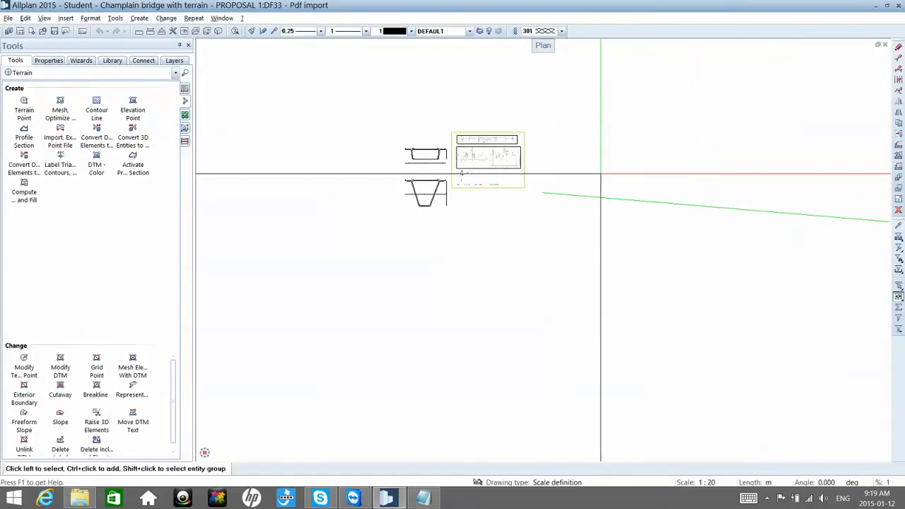
pyautogui.click(63, 135)
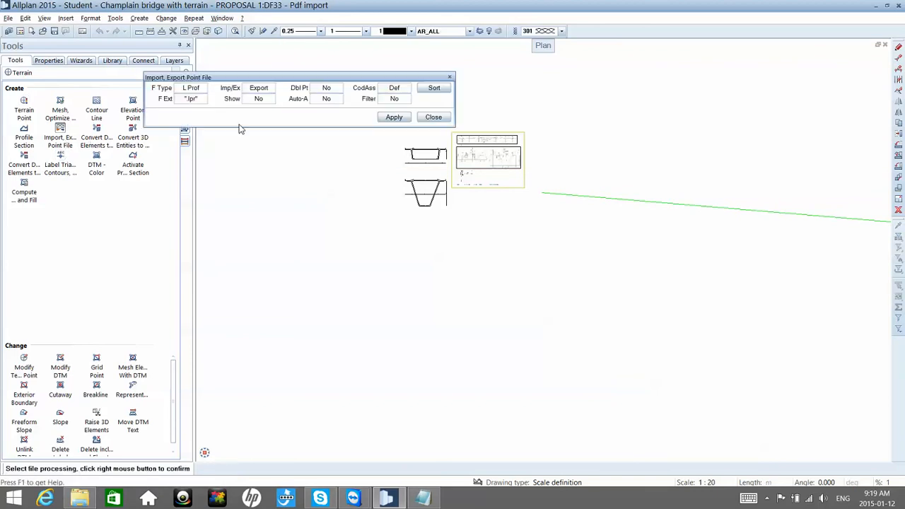
pyautogui.click(193, 89)
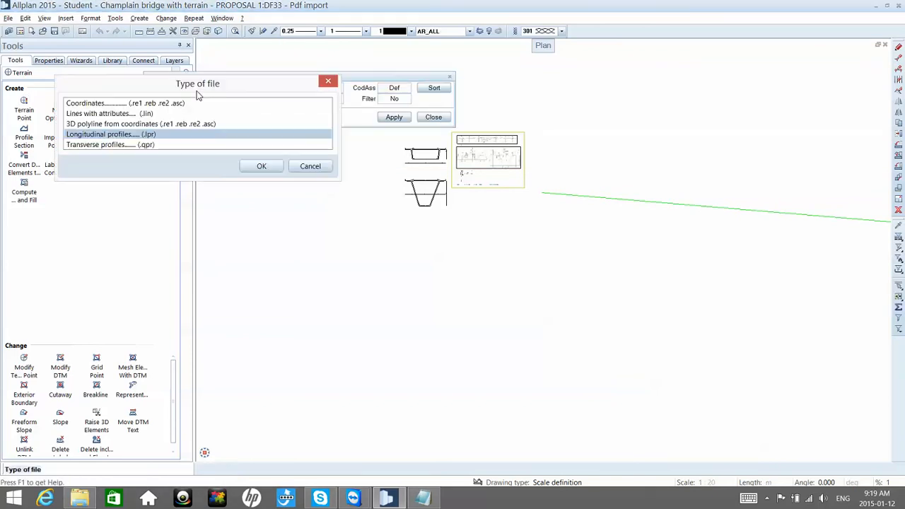
pyautogui.doubleClick(145, 137)
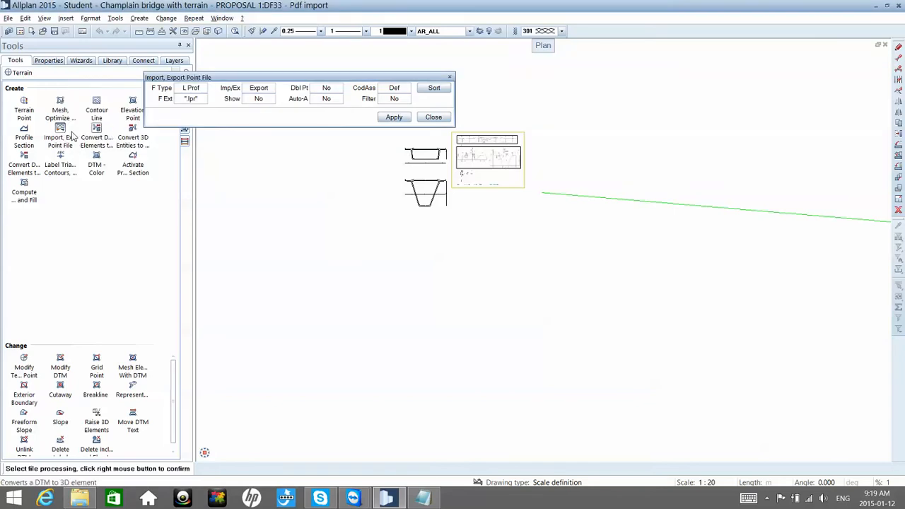
pyautogui.click(192, 90)
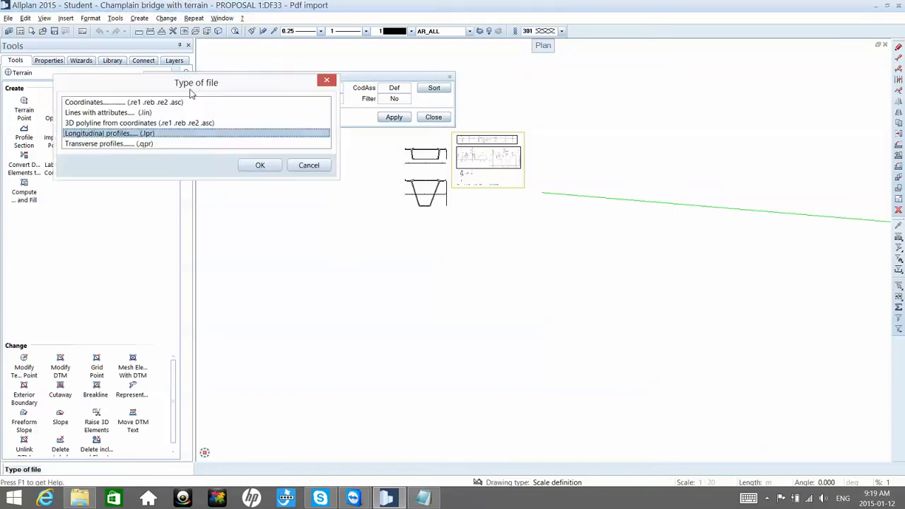
pyautogui.press('Escape')
pyautogui.press('Escape')
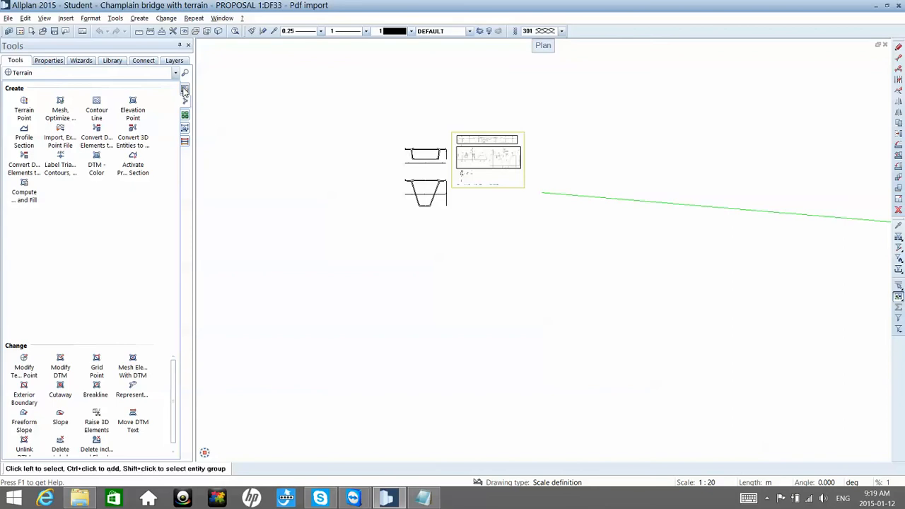
# Step: Export the points of the green alignment line as a coordinates file (.re1), picking them by element with the module's Import, Export Point File tool
pyautogui.click(184, 88)
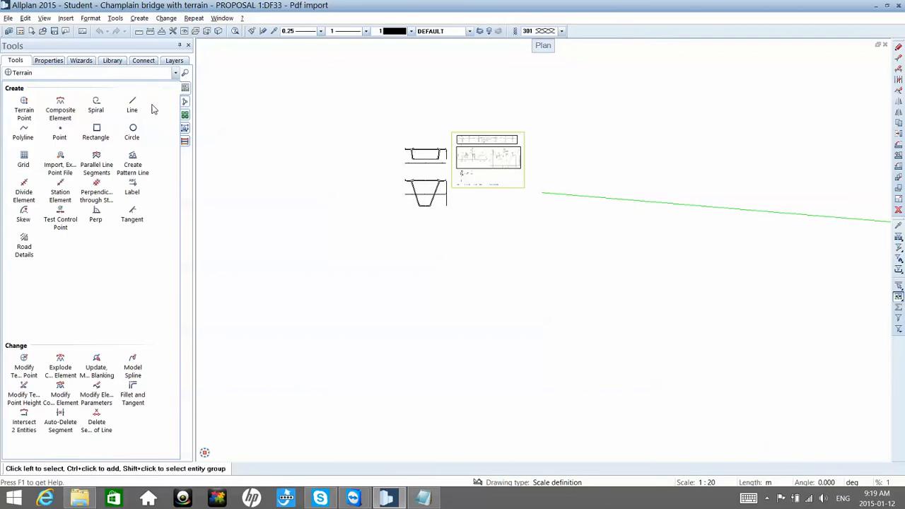
pyautogui.click(61, 157)
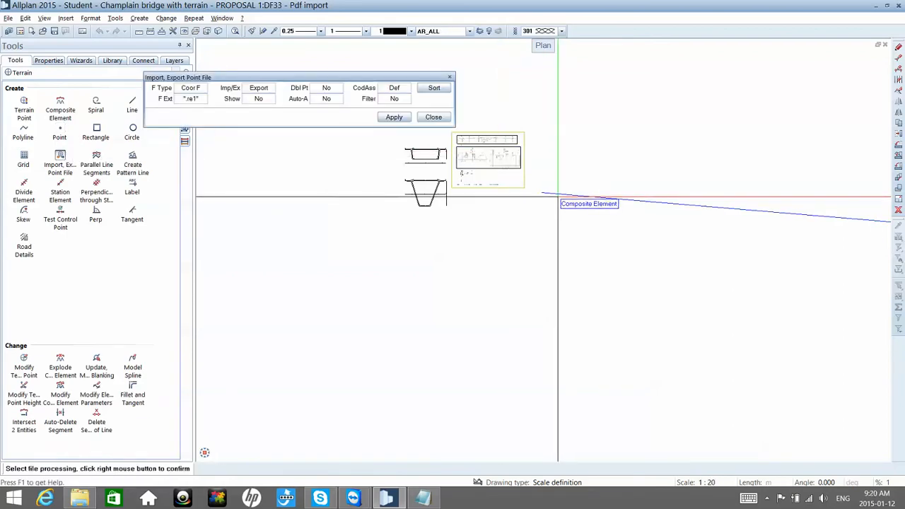
pyautogui.click(394, 116)
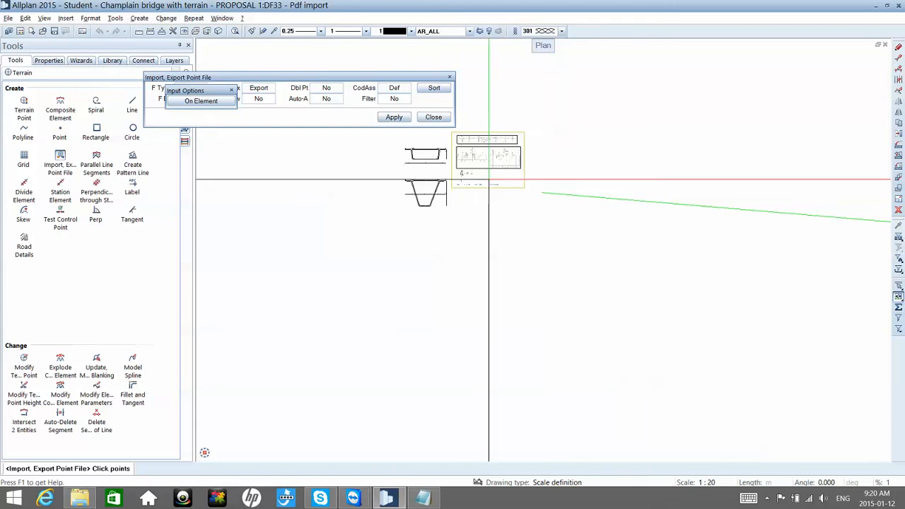
pyautogui.click(216, 103)
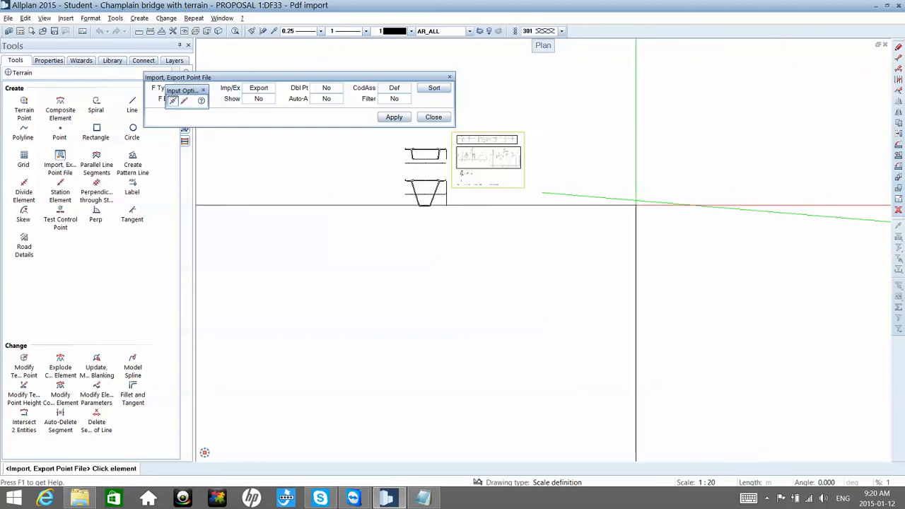
pyautogui.click(635, 202)
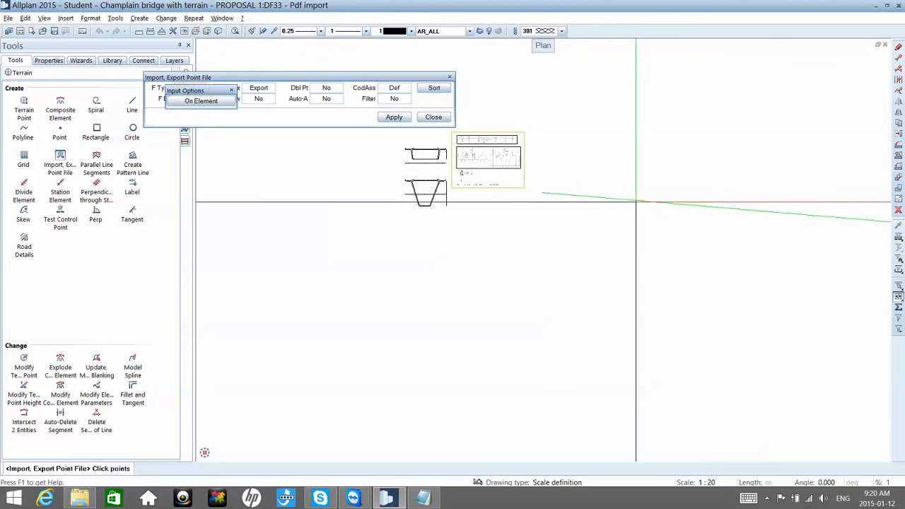
pyautogui.rightClick(635, 201)
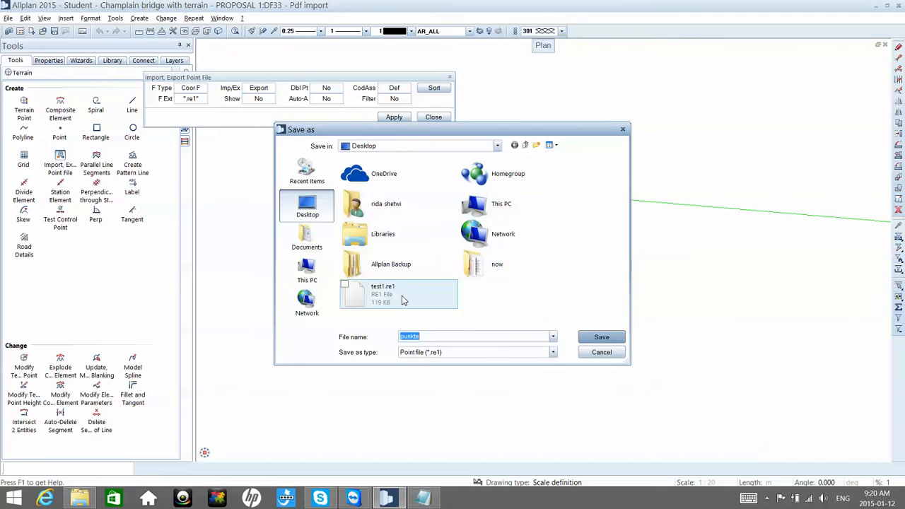
# Step: Name the exported .re1 point file after the Red Line and save it on the Desktop
pyautogui.moveTo(423, 337); pyautogui.dragTo(400, 335)
pyautogui.write('Red Line')
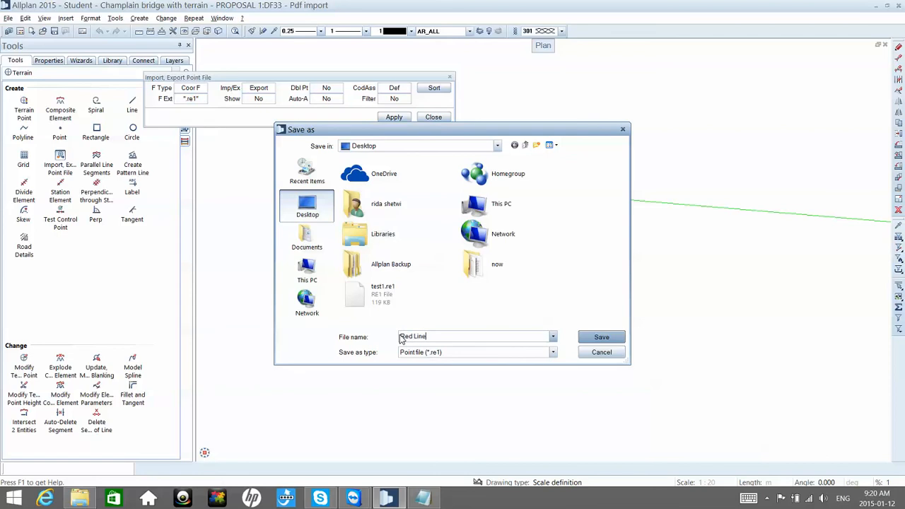
pyautogui.press('Return')
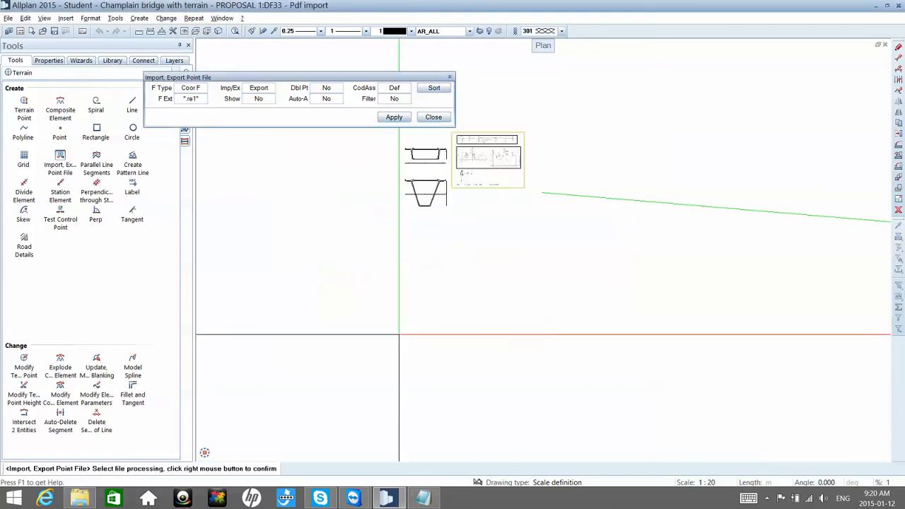
# Step: Leave the point file export and open the Bridge, Civil Engineering Component from the Bonus Tools module
pyautogui.press('Escape')
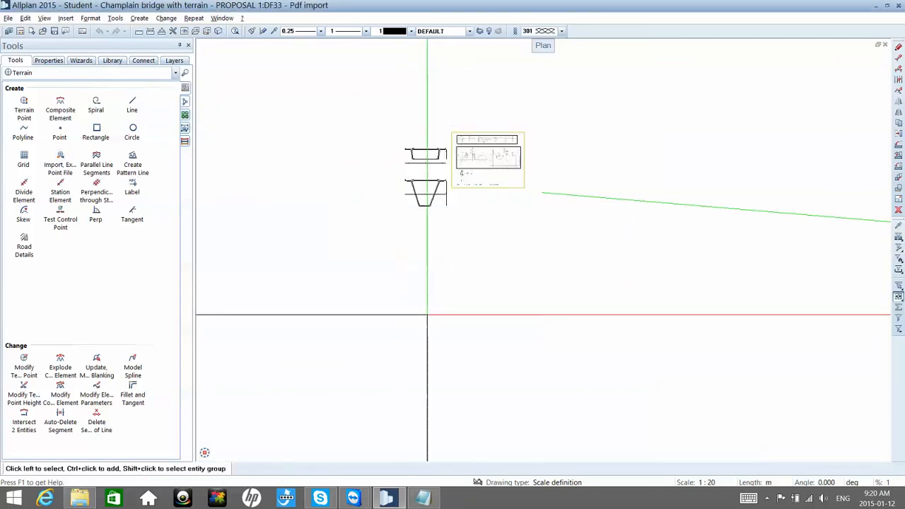
pyautogui.scroll(3, 405, 219)
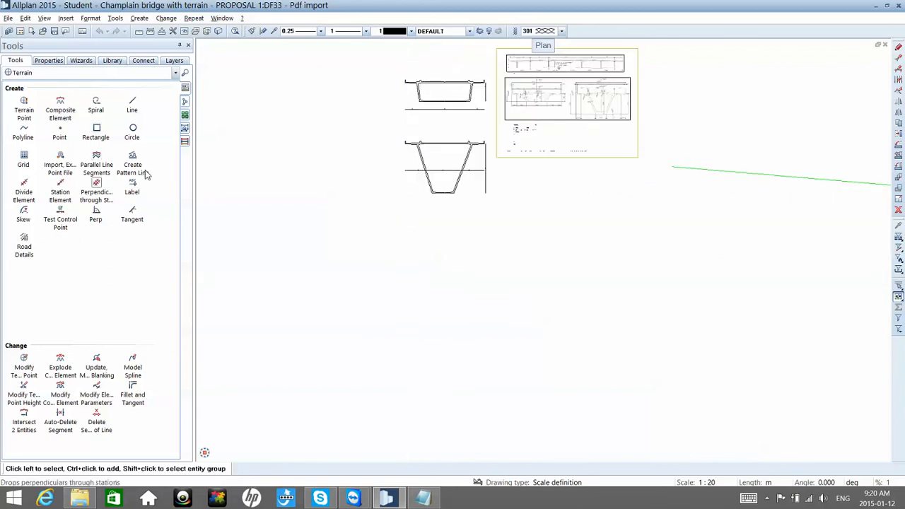
pyautogui.click(136, 74)
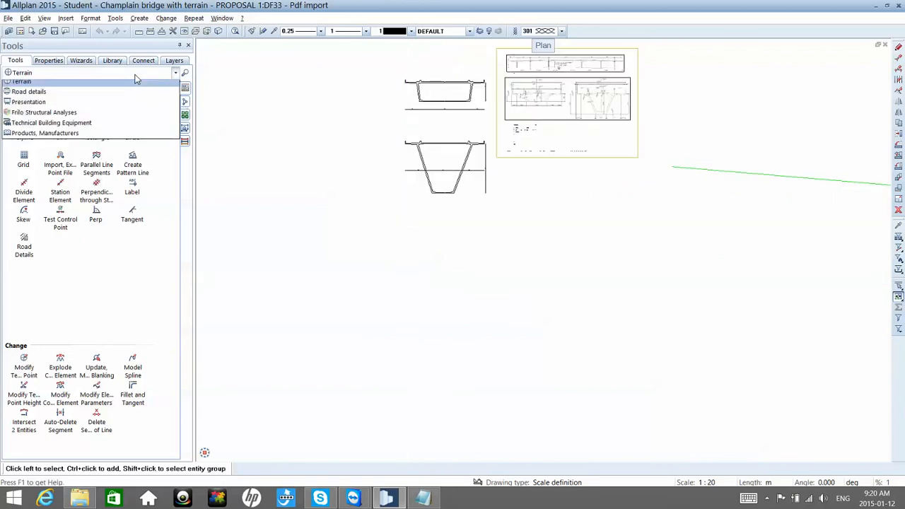
pyautogui.click(105, 97)
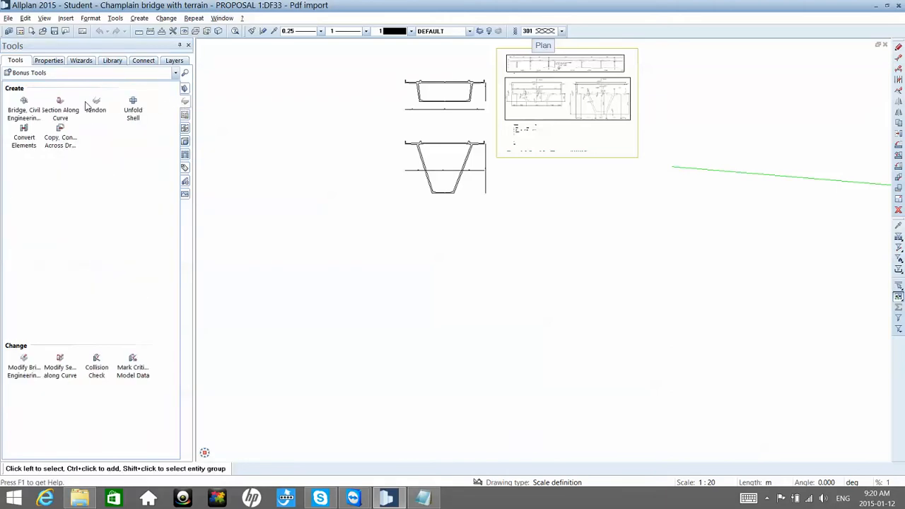
pyautogui.click(37, 106)
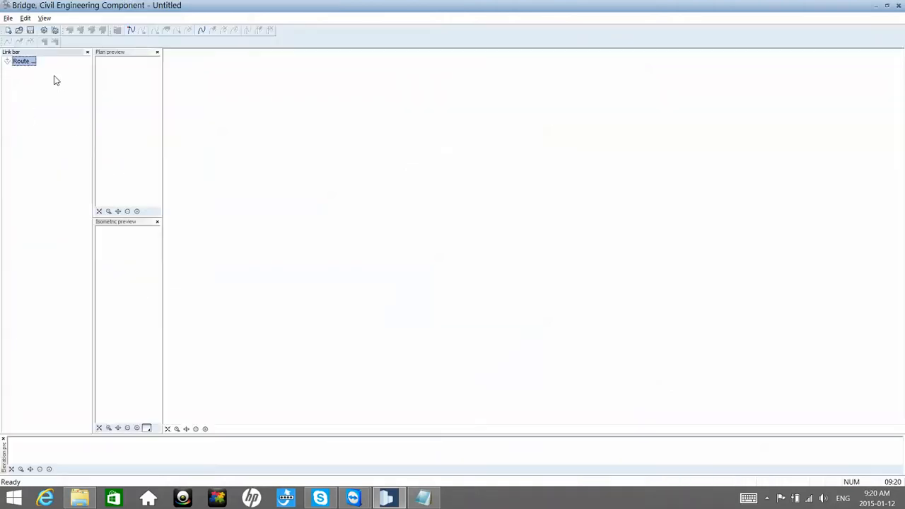
# Step: Try to import Red Line.re1 from the Desktop as a route, and close the Bridge, Civil Engineering Component
pyautogui.rightClick(25, 66)
pyautogui.click(39, 73)
pyautogui.click(533, 159)
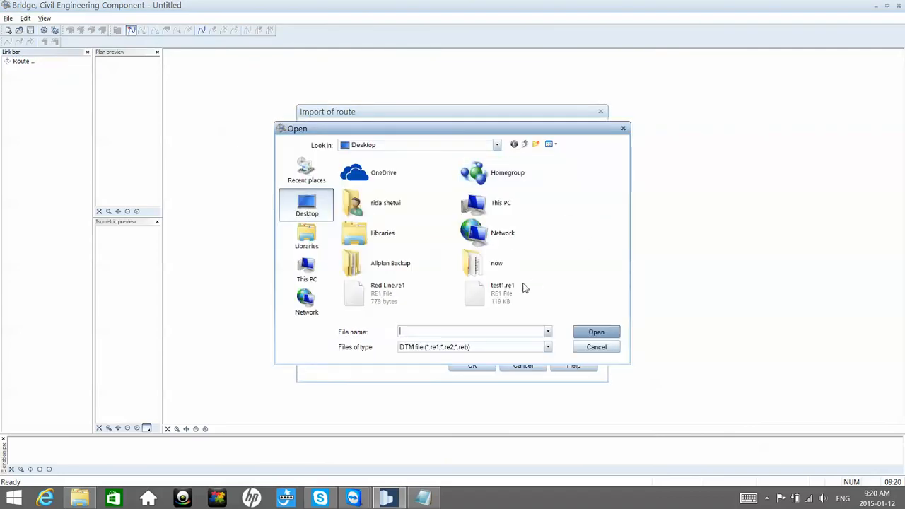
pyautogui.click(397, 299)
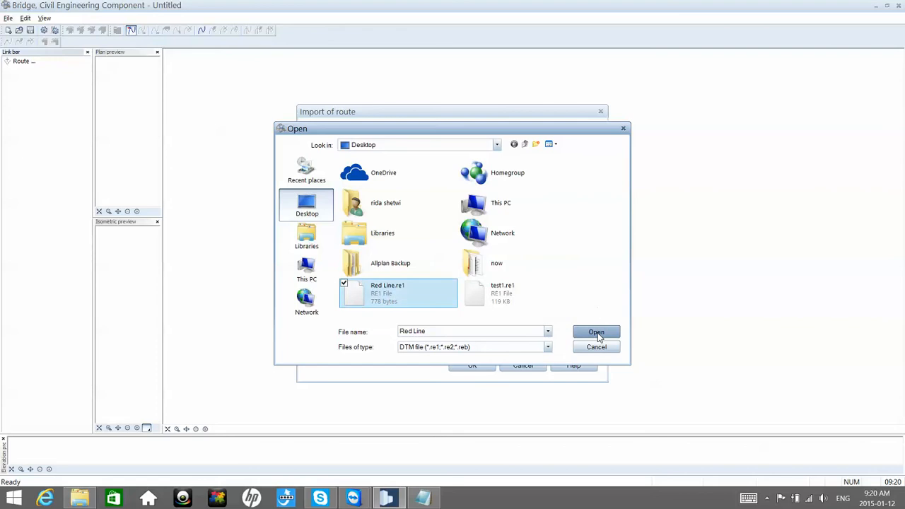
pyautogui.click(596, 333)
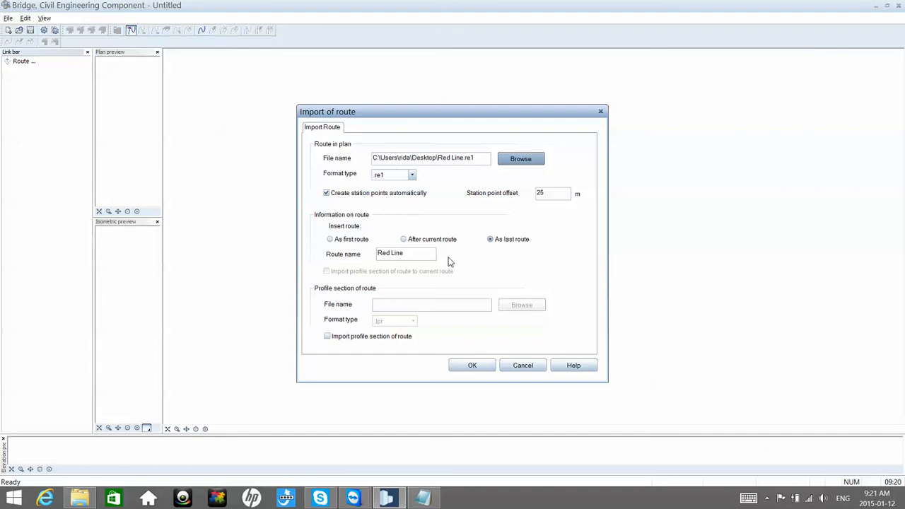
pyautogui.click(471, 366)
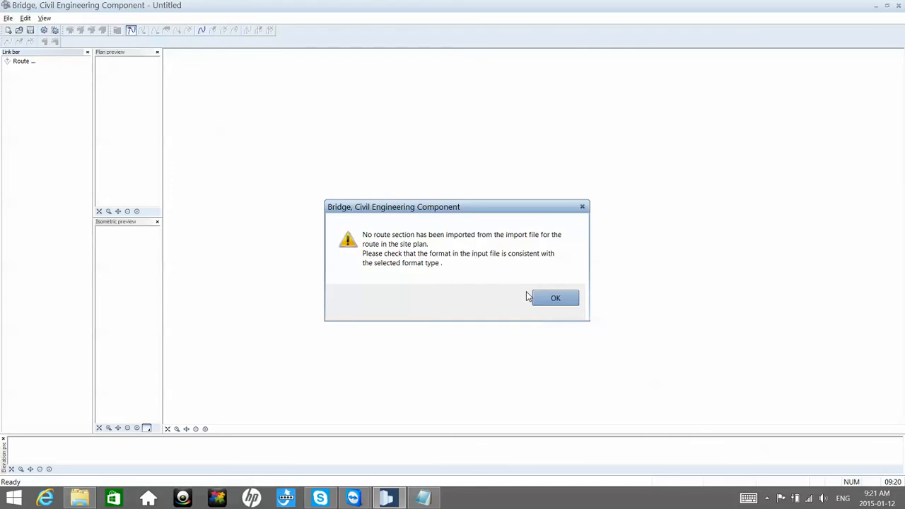
pyautogui.click(546, 300)
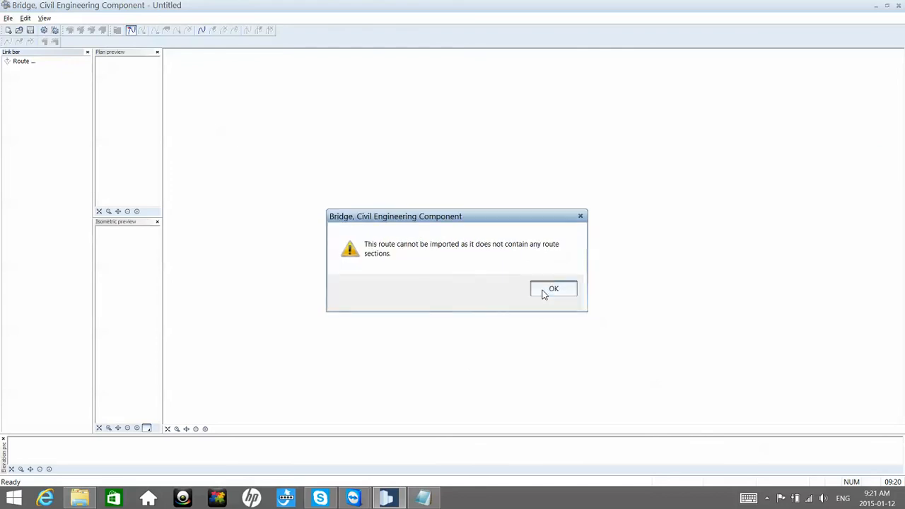
pyautogui.click(544, 293)
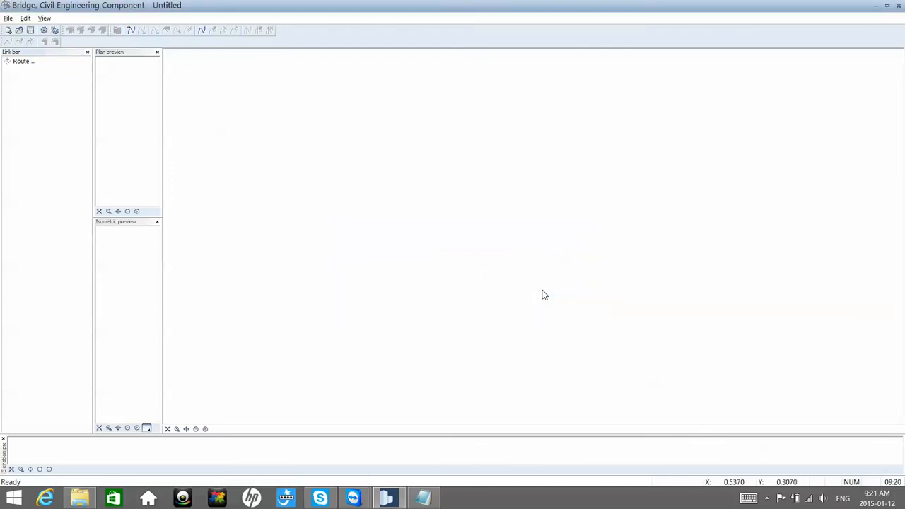
pyautogui.click(898, 7)
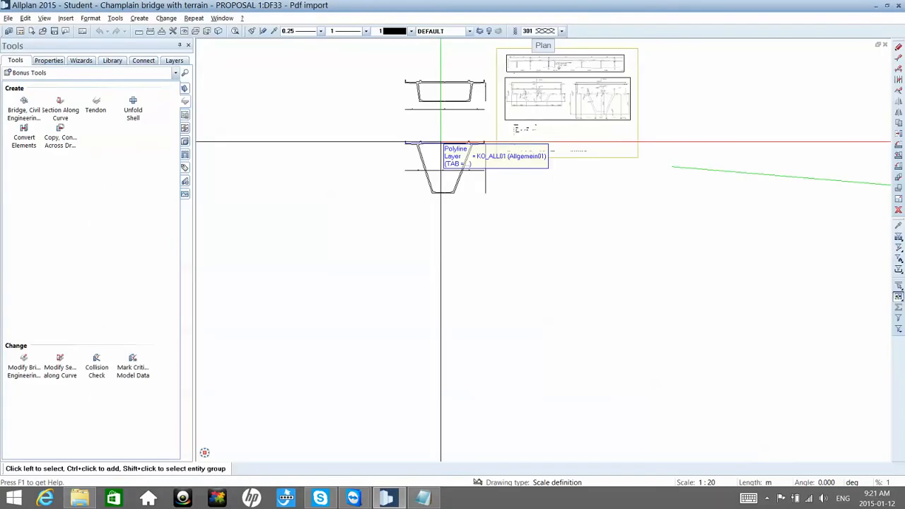
# Step: Switch the tool set back to the Terrain module
pyautogui.click(108, 76)
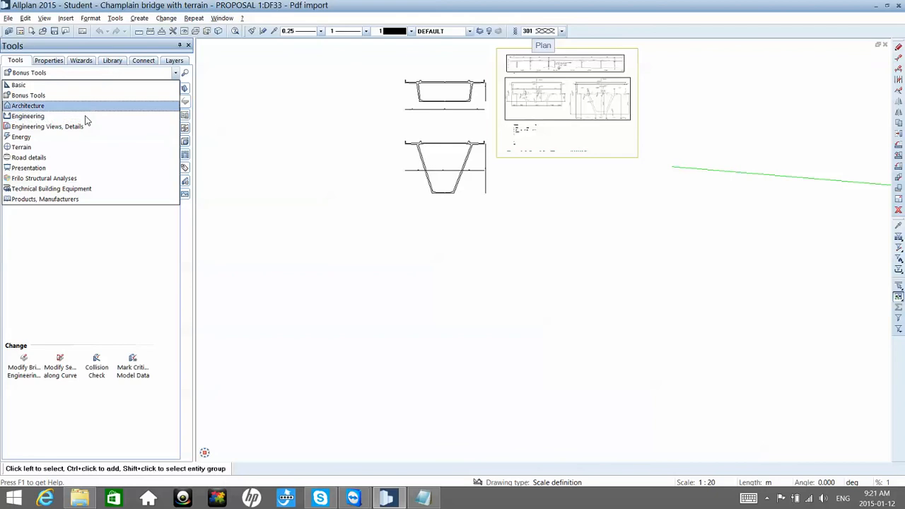
pyautogui.click(68, 153)
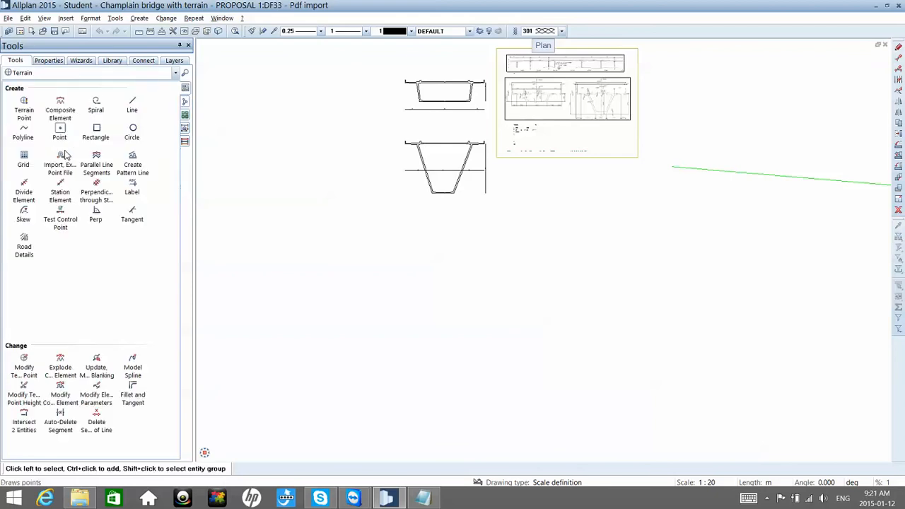
pyautogui.click(60, 117)
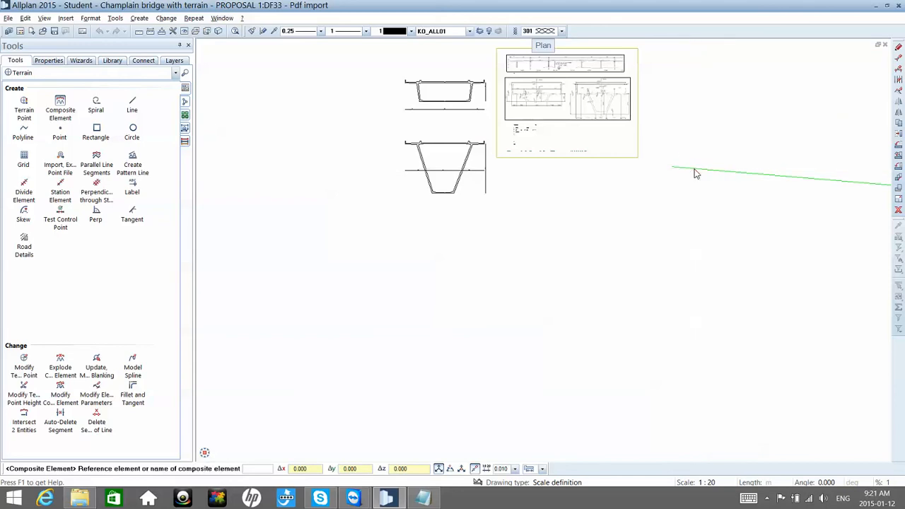
pyautogui.rightClick(695, 171)
pyautogui.press('Escape')
pyautogui.rightClick(686, 170)
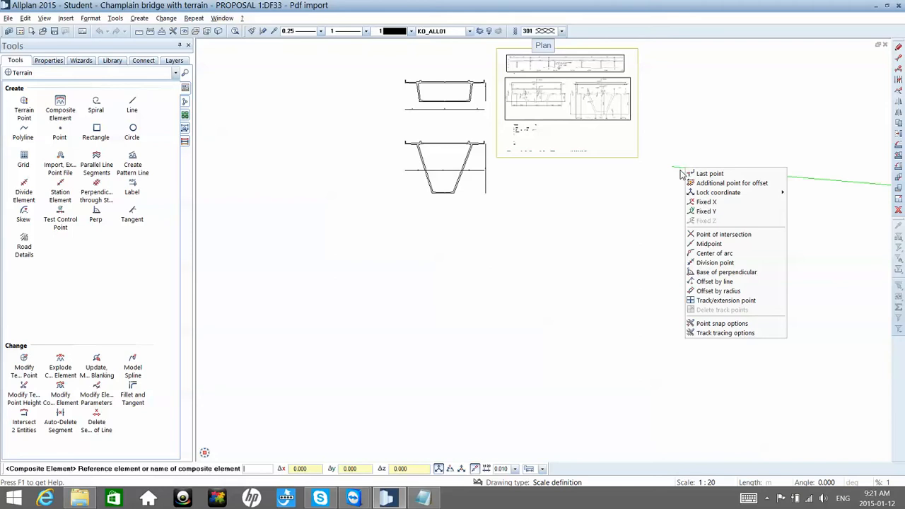
pyautogui.press('Escape')
pyautogui.press('Escape')
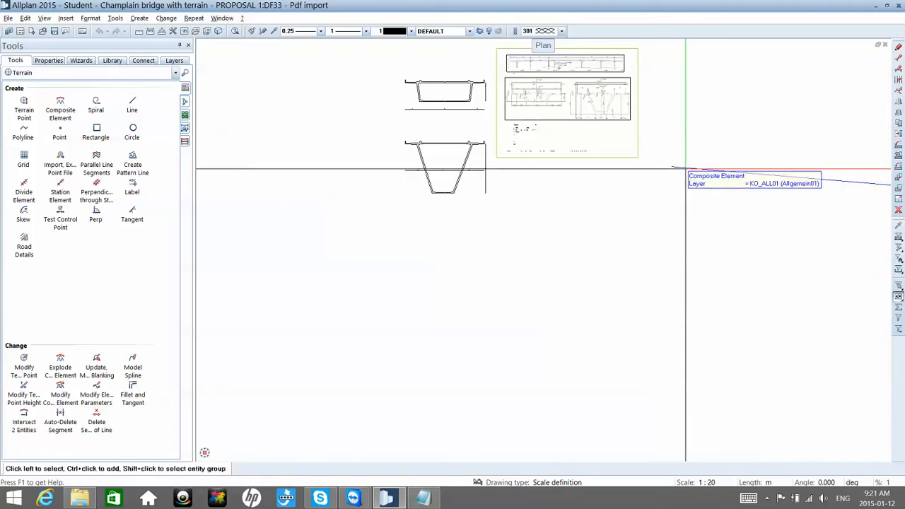
pyautogui.click(68, 123)
pyautogui.press('Escape')
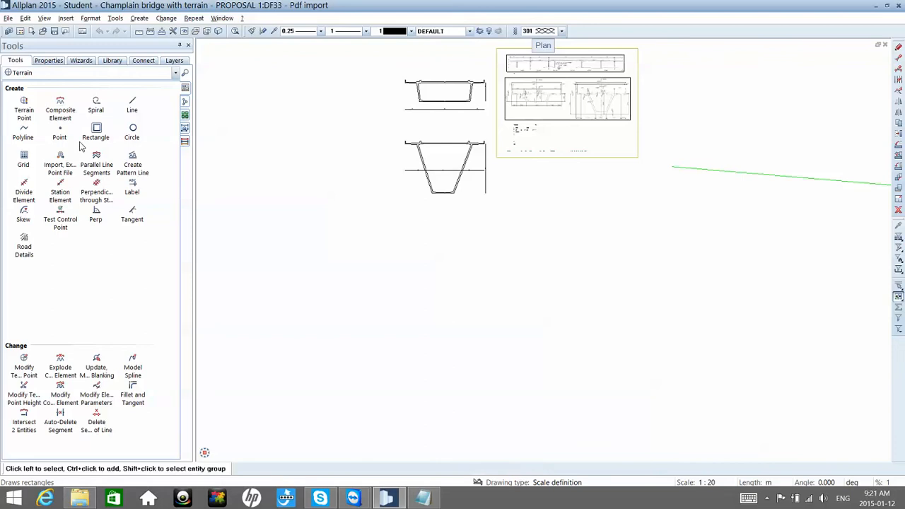
# Step: Set up Import, Export Point File for the Composite element file type with the delimiter format extension .re2
pyautogui.click(62, 161)
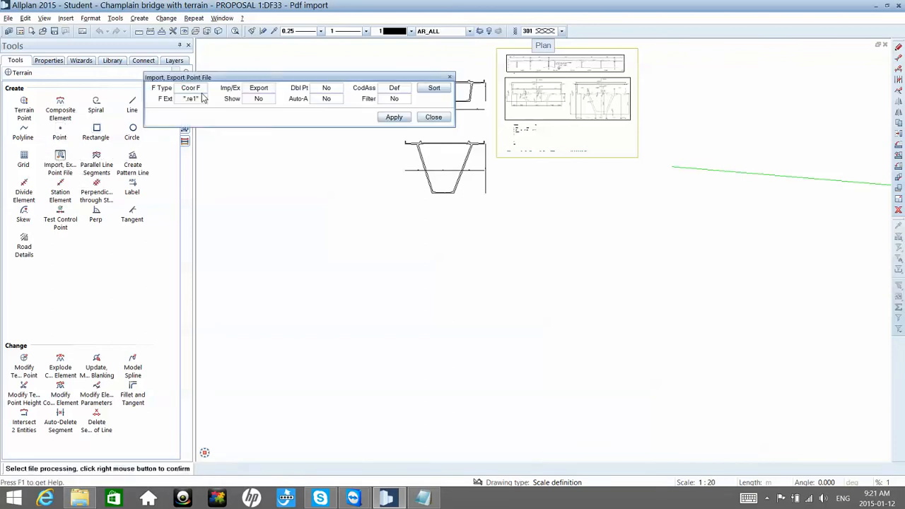
pyautogui.click(201, 90)
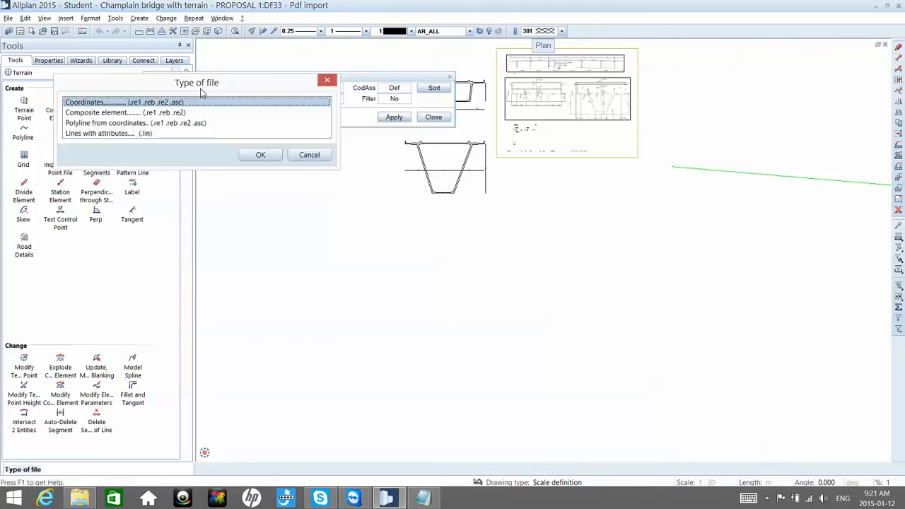
pyautogui.doubleClick(125, 114)
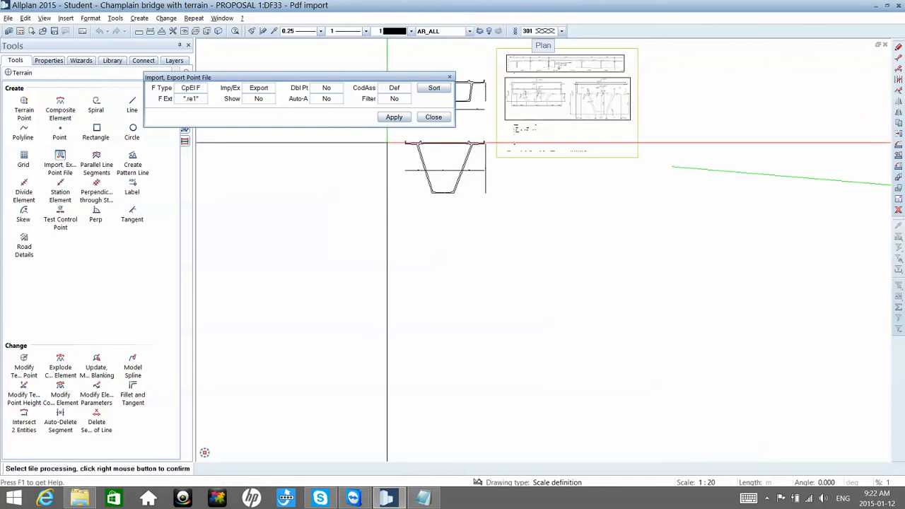
pyautogui.click(191, 99)
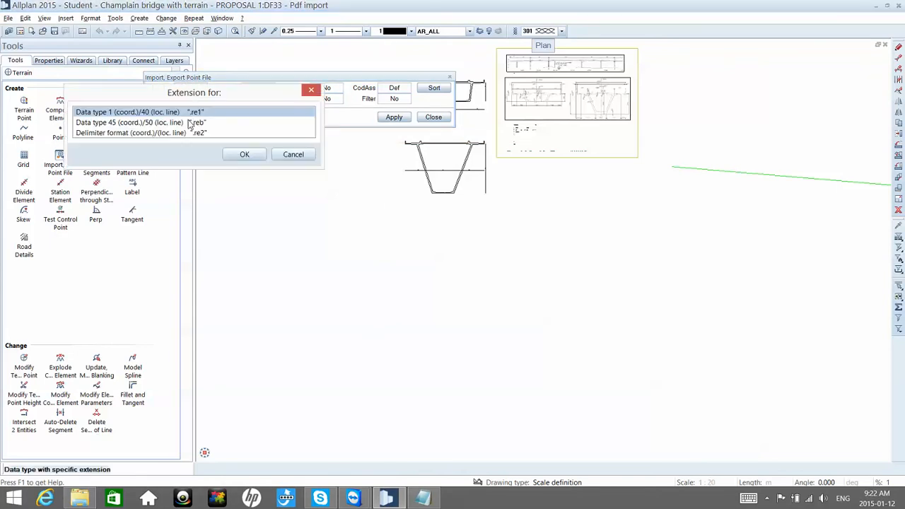
pyautogui.doubleClick(198, 133)
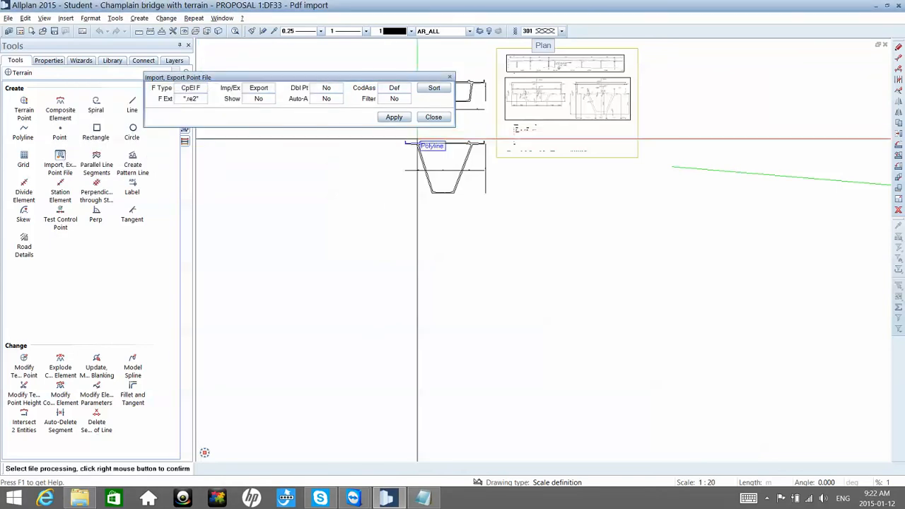
# Step: Export the green alignment composite element to the Desktop as a .re2 point file named Red line
pyautogui.rightClick(699, 170)
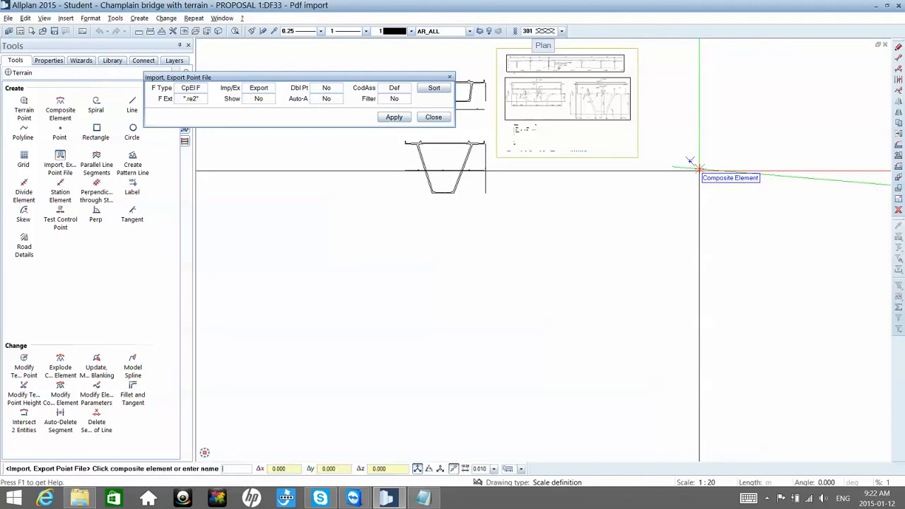
pyautogui.rightClick(699, 171)
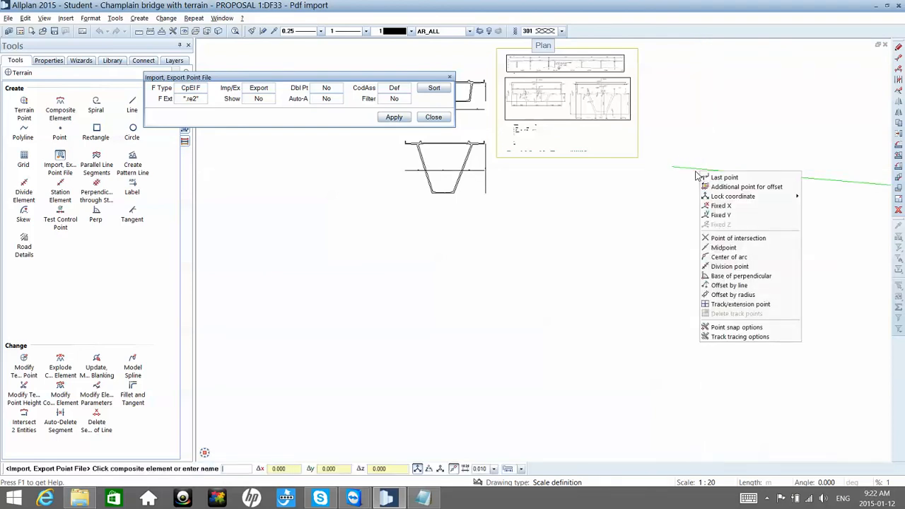
pyautogui.click(697, 169)
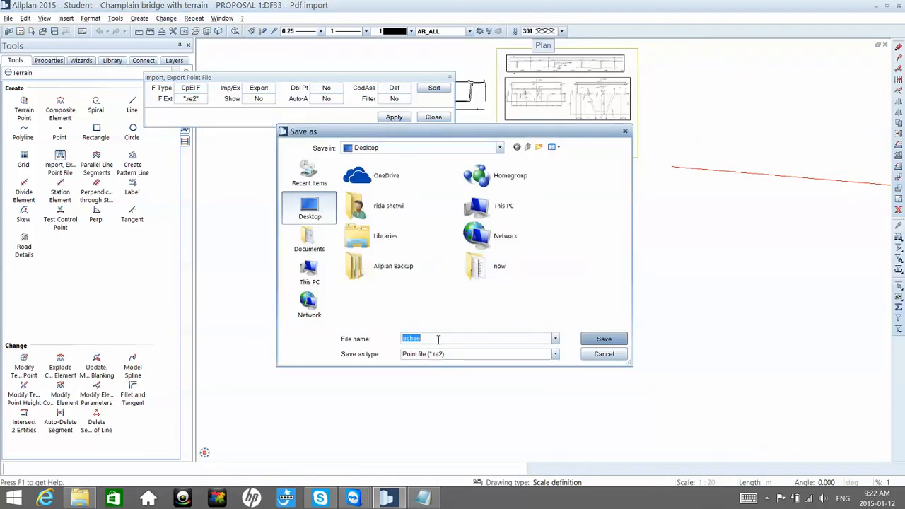
pyautogui.write('Red line')
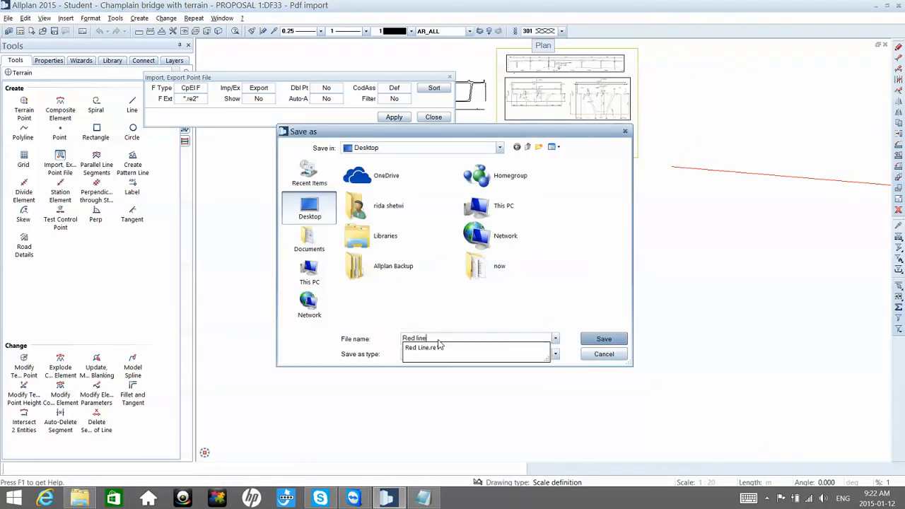
pyautogui.press('Return')
pyautogui.press('Escape')
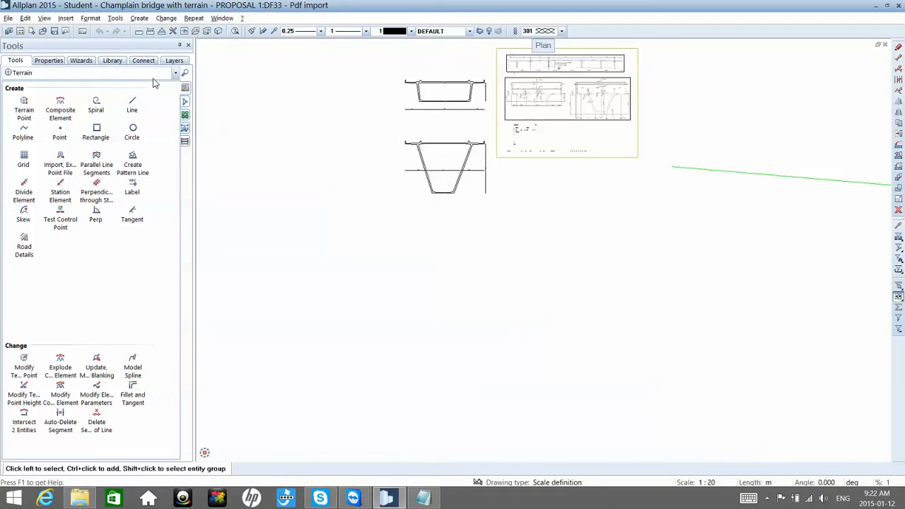
# Step: Reopen the Bridge, Civil Engineering Component from the Bonus Tools module
pyautogui.click(175, 72)
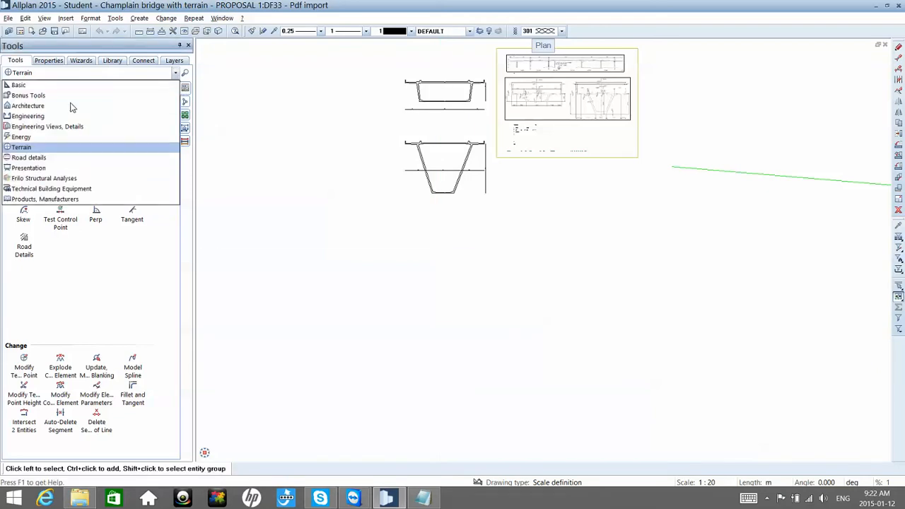
pyautogui.click(34, 97)
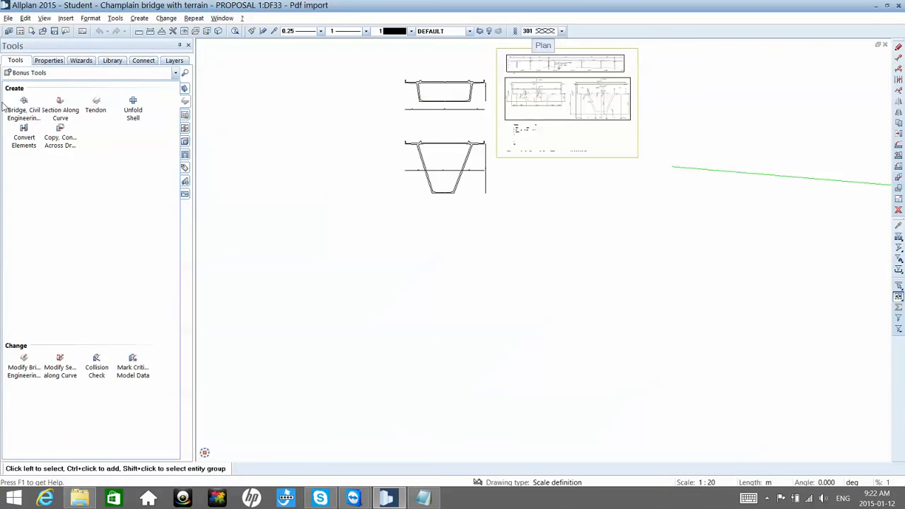
pyautogui.click(35, 105)
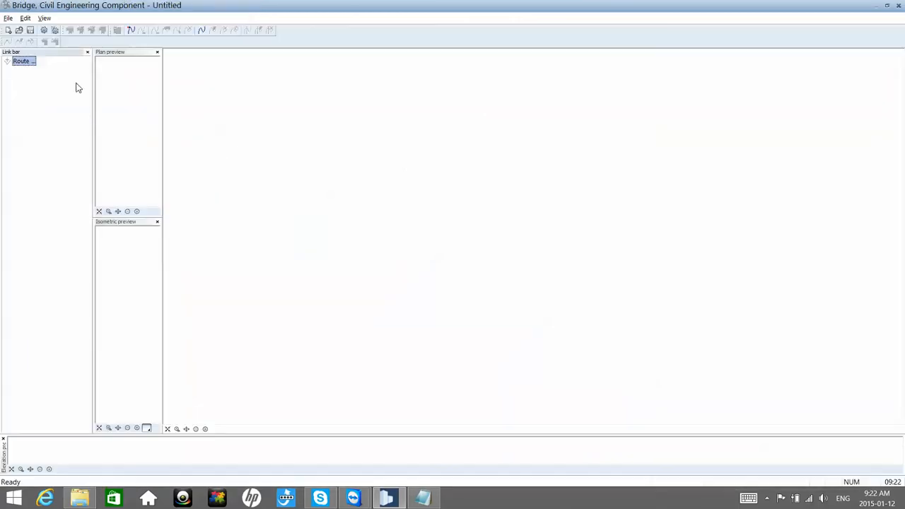
# Step: Start a route import and load the plan route file Red line.re2 from the Desktop
pyautogui.click(7, 18)
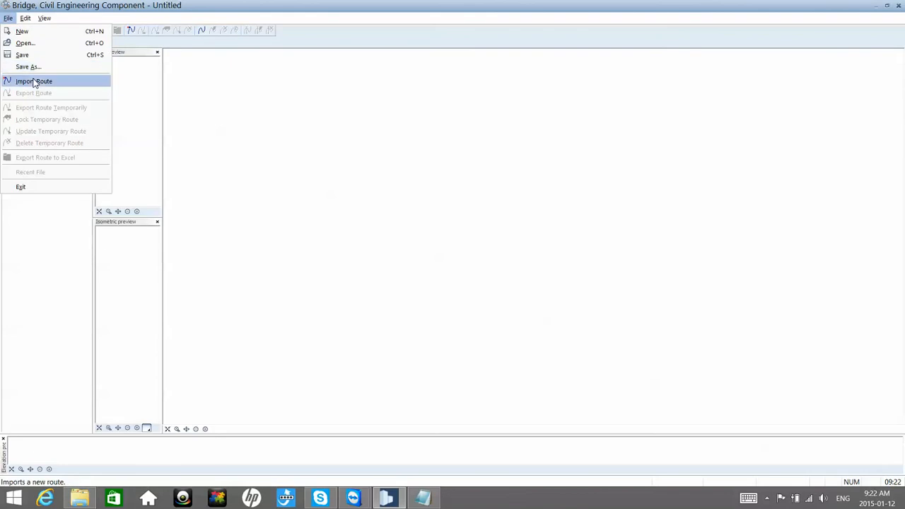
pyautogui.click(33, 81)
pyautogui.click(515, 161)
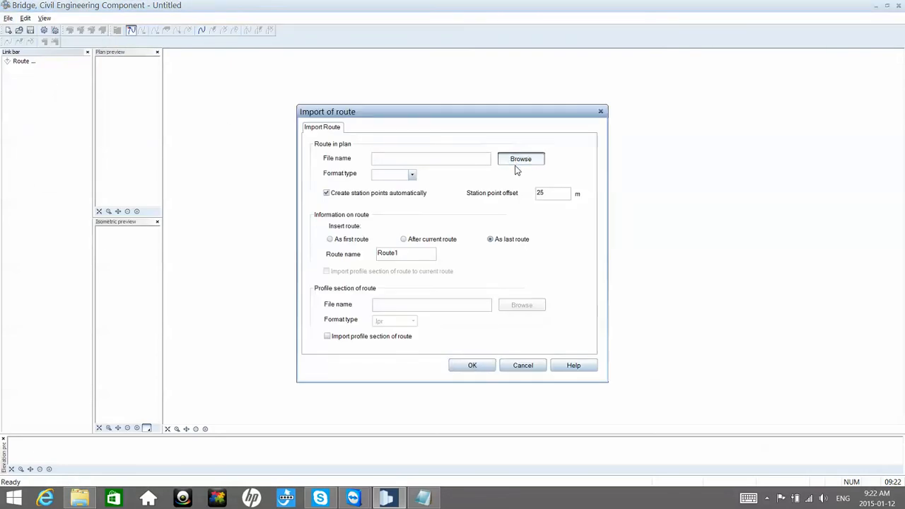
pyautogui.click(527, 289)
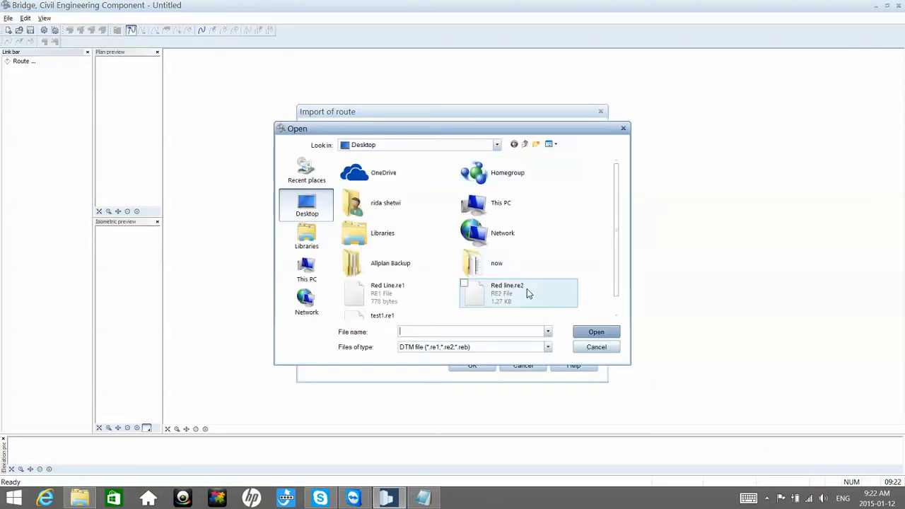
pyautogui.scroll(-1, 531, 293)
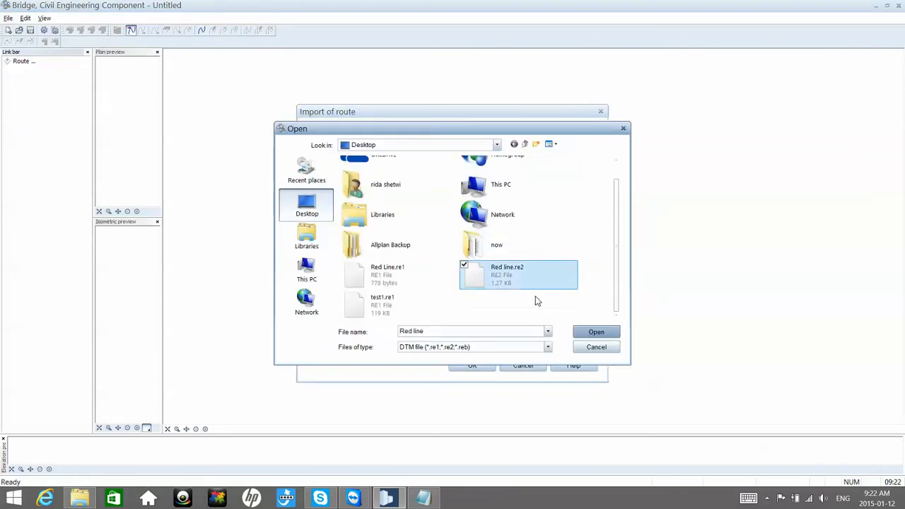
pyautogui.click(592, 332)
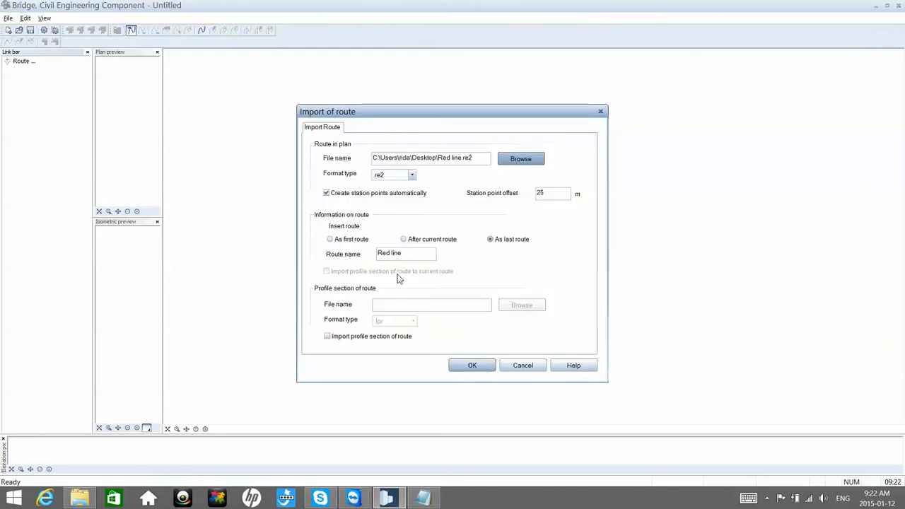
# Step: Name the route Proposal 1 and import it as the last route with automatic station points
pyautogui.moveTo(410, 259); pyautogui.dragTo(342, 257)
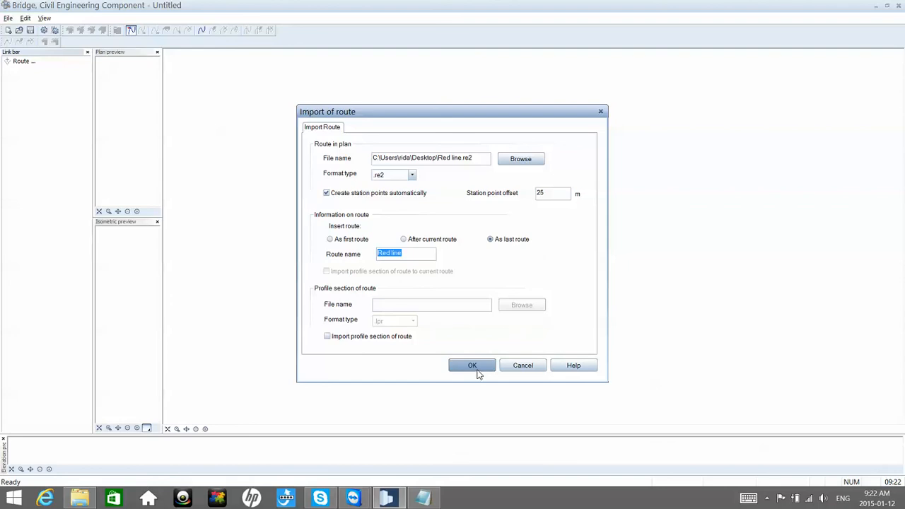
pyautogui.write('Proposal 1')
pyautogui.click(477, 368)
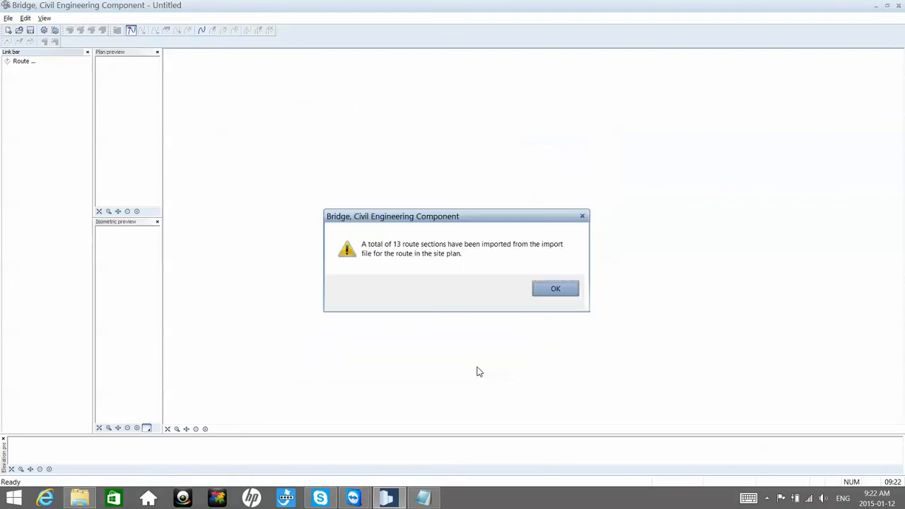
pyautogui.click(545, 295)
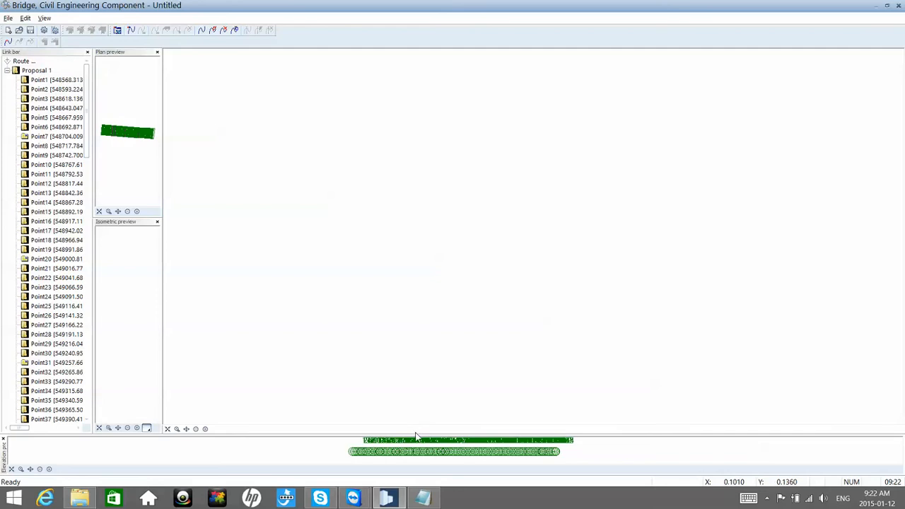
# Step: Examine the station points of the Proposal 1 route in the elevation preview
pyautogui.scroll(5, 433, 463)
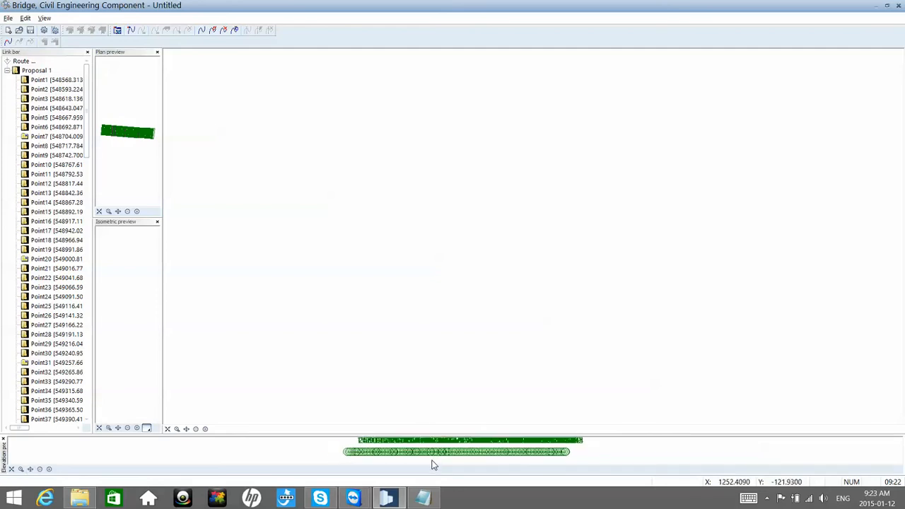
pyautogui.scroll(6, 434, 451)
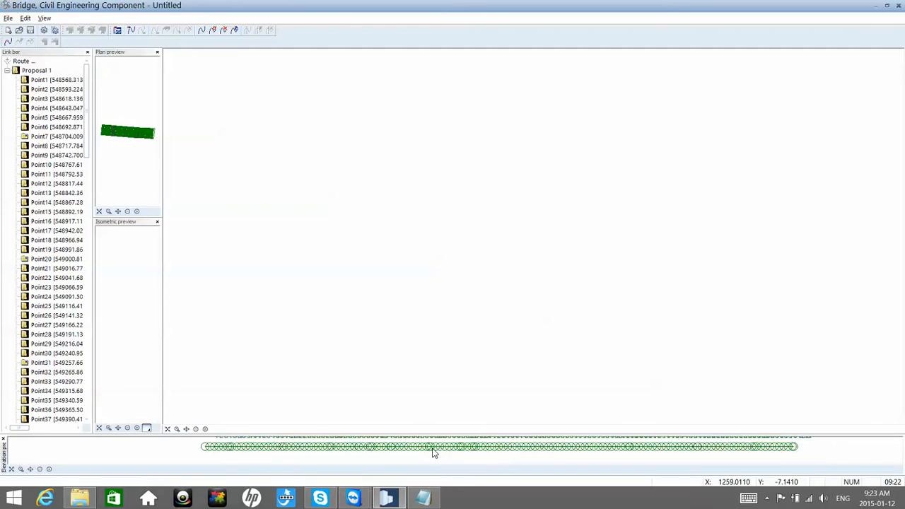
pyautogui.scroll(3, 430, 447)
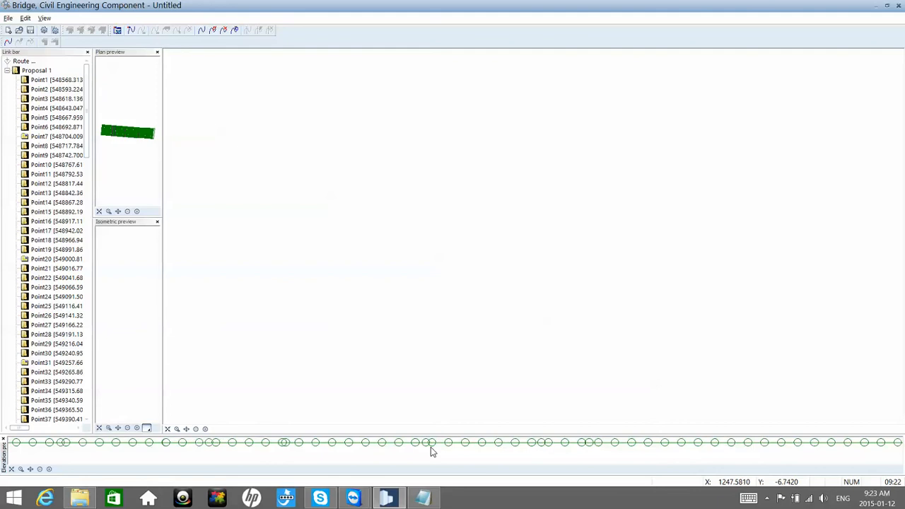
pyautogui.moveTo(432, 455); pyautogui.dragTo(437, 463, button='middle')
pyautogui.scroll(-2, 439, 456)
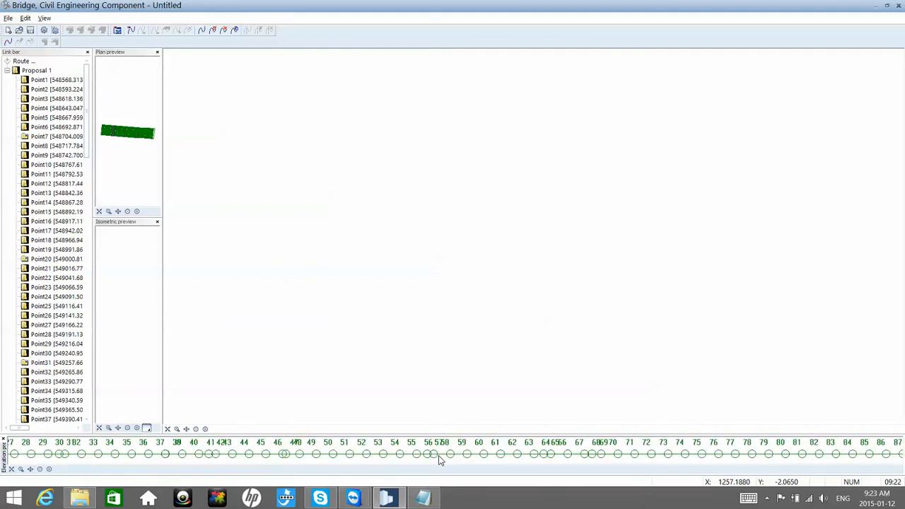
pyautogui.scroll(-5, 438, 455)
pyautogui.scroll(-1, 438, 457)
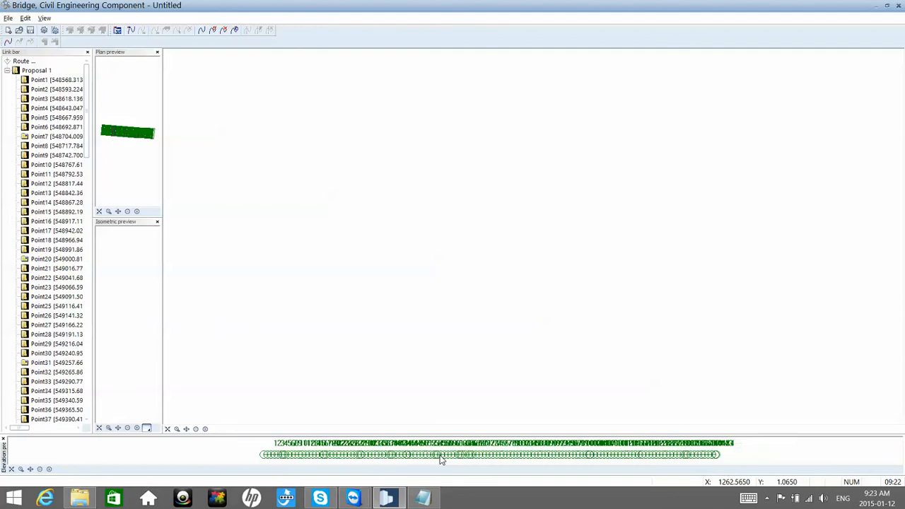
# Step: Begin a new cross-section at Point1 and open the symbol catalog for it with the Project path
pyautogui.click(78, 86)
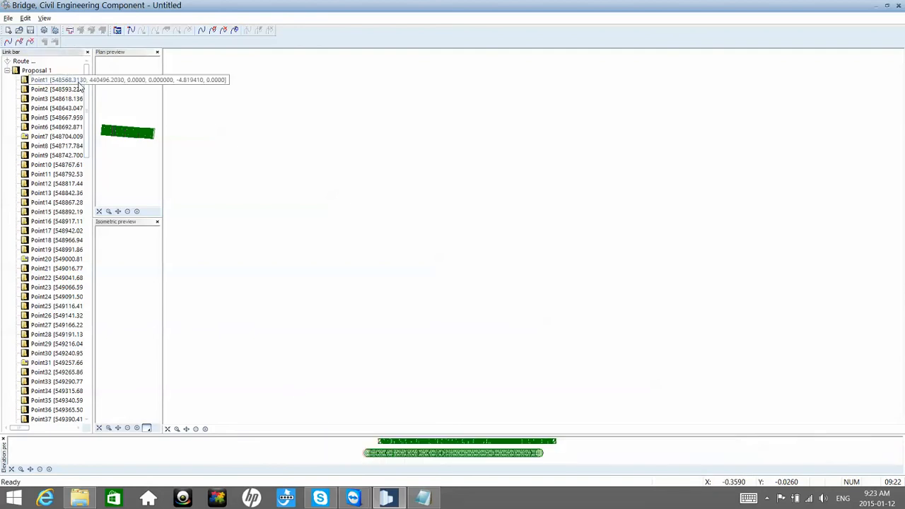
pyautogui.rightClick(80, 86)
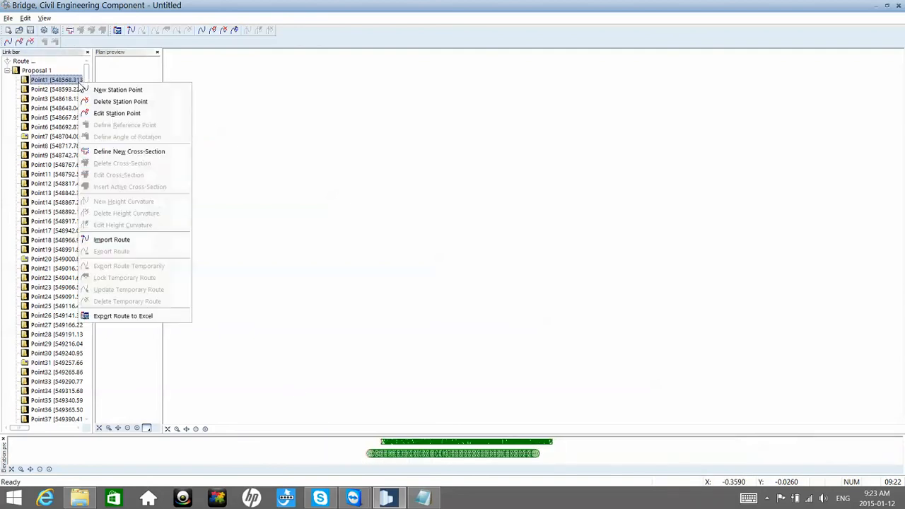
pyautogui.click(121, 152)
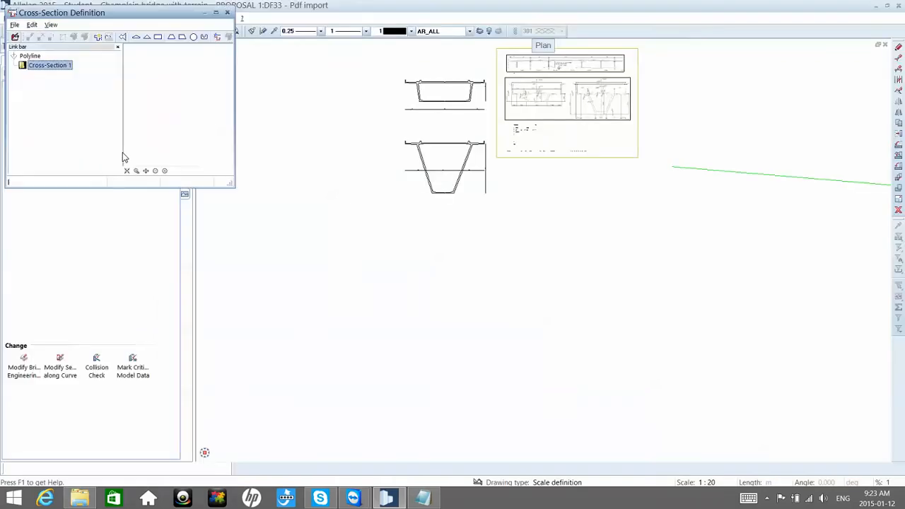
pyautogui.click(110, 38)
pyautogui.click(55, 45)
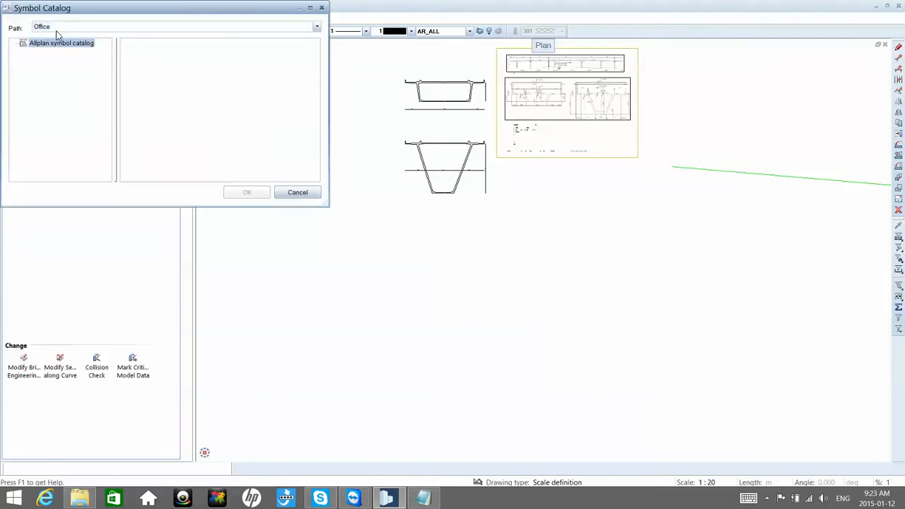
pyautogui.click(58, 30)
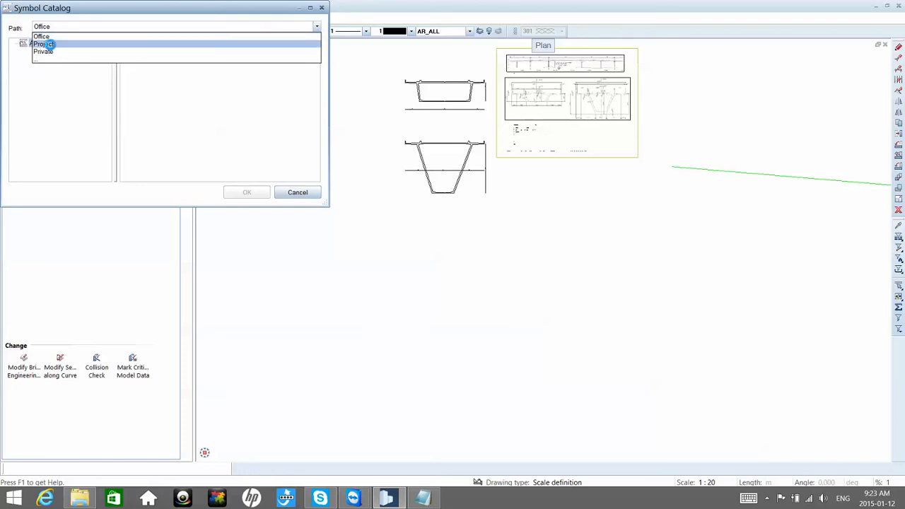
pyautogui.click(48, 41)
# Step: Check the symbols in the Bridge 2D Cros+sections and Proposed cross-sections groups for usable cross-sections
pyautogui.click(24, 61)
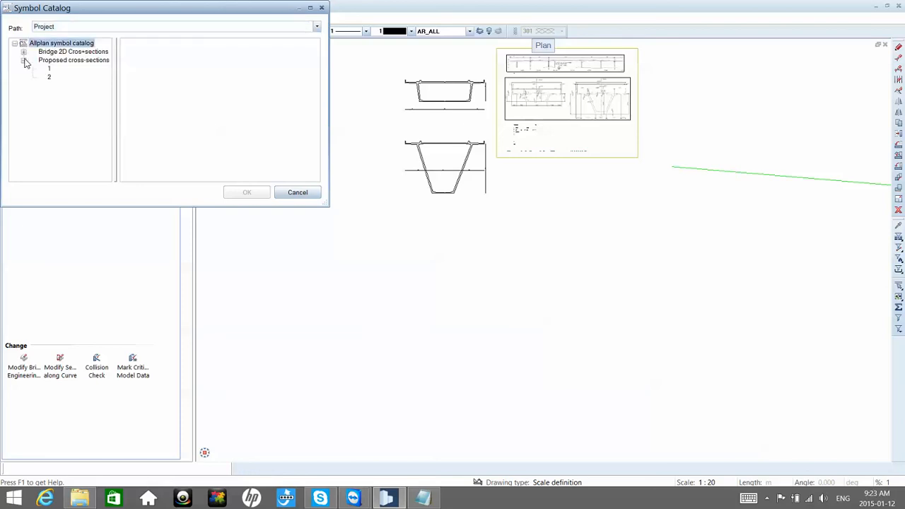
pyautogui.click(48, 71)
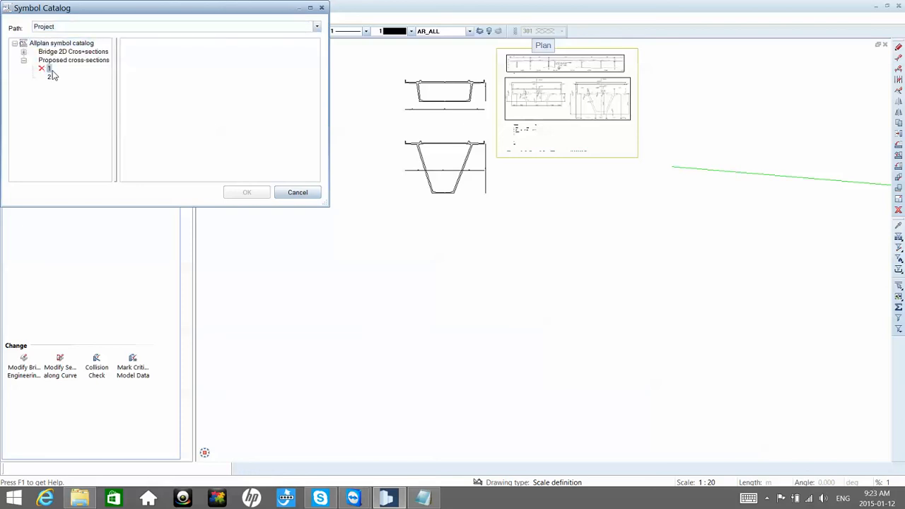
pyautogui.click(68, 52)
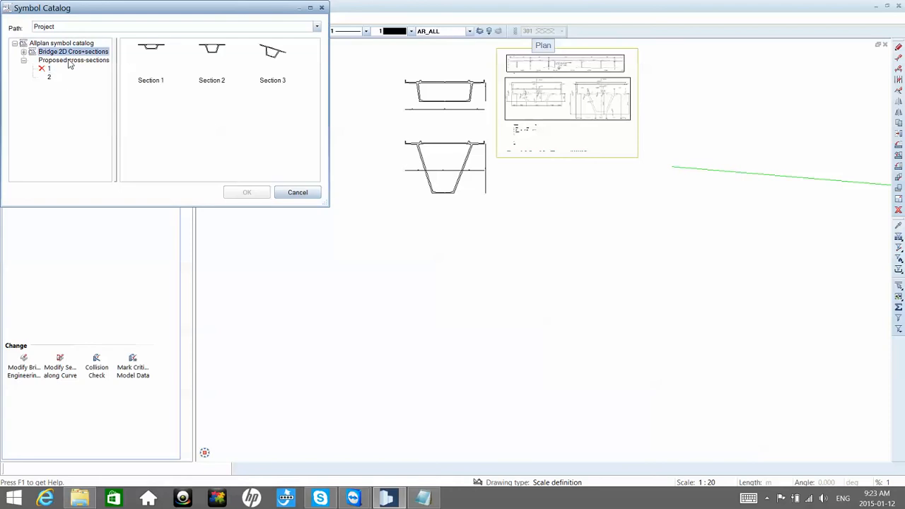
pyautogui.click(69, 60)
pyautogui.click(49, 70)
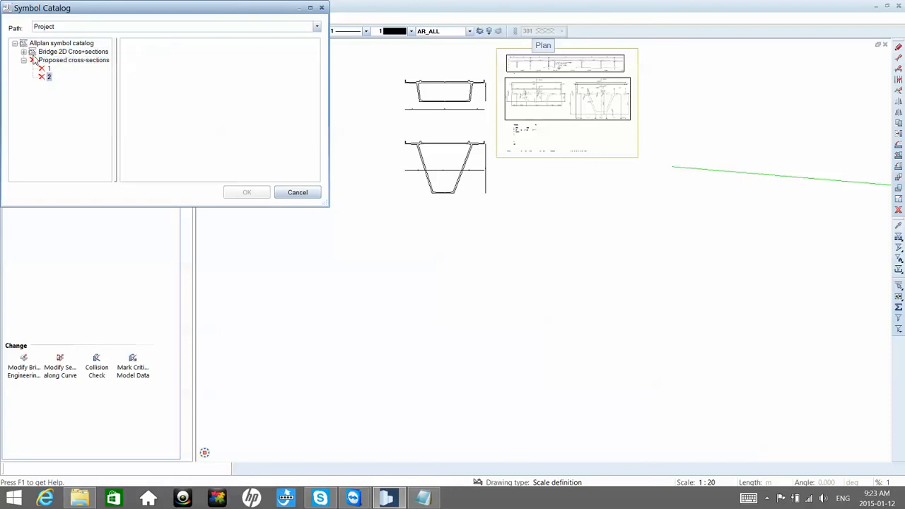
pyautogui.click(24, 53)
pyautogui.click(60, 60)
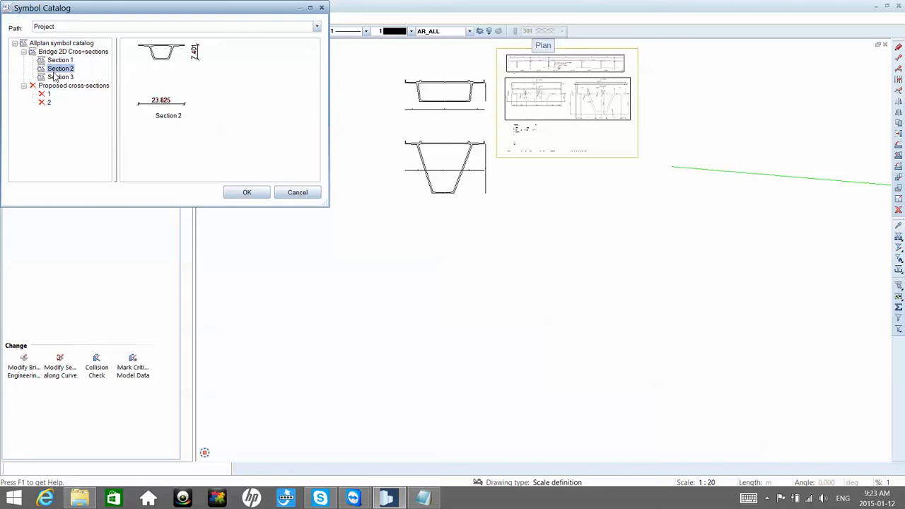
pyautogui.click(59, 77)
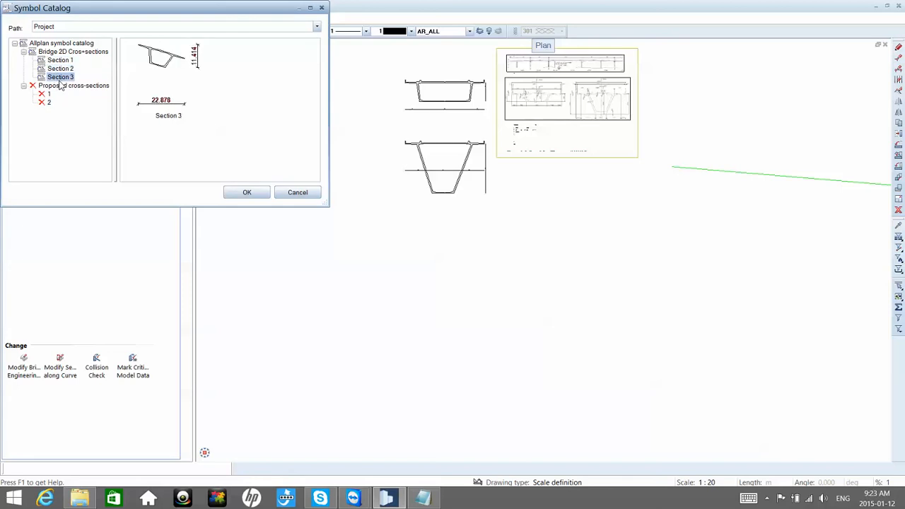
pyautogui.click(58, 87)
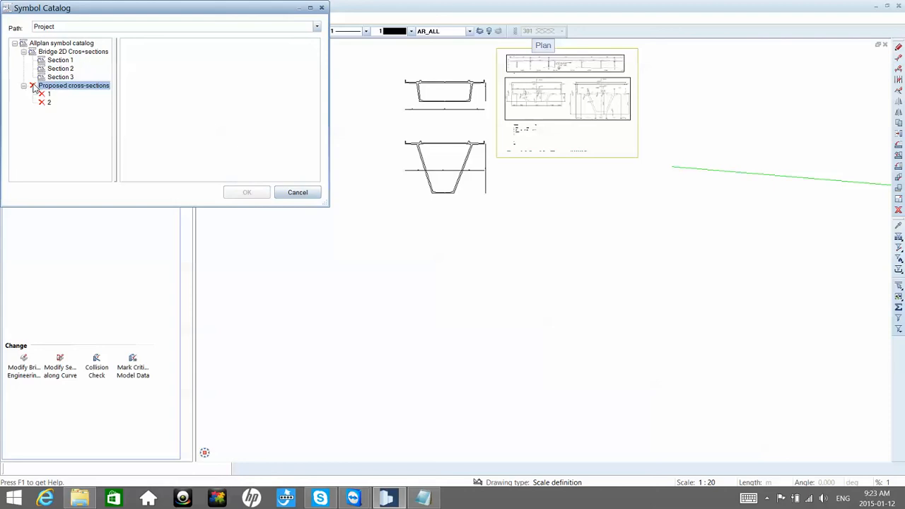
# Step: Cancel the symbol selection and close the cross-section definition and the bridge component without saving the changes
pyautogui.click(298, 194)
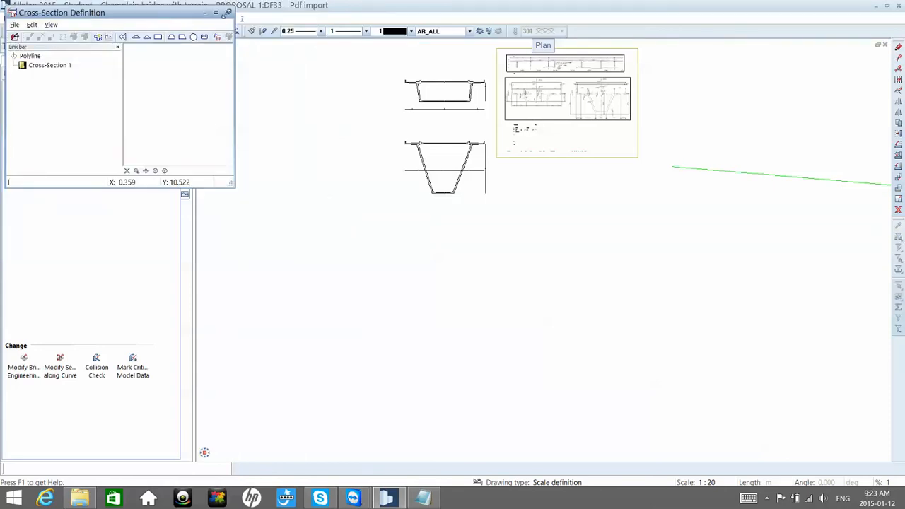
pyautogui.click(227, 13)
pyautogui.click(455, 290)
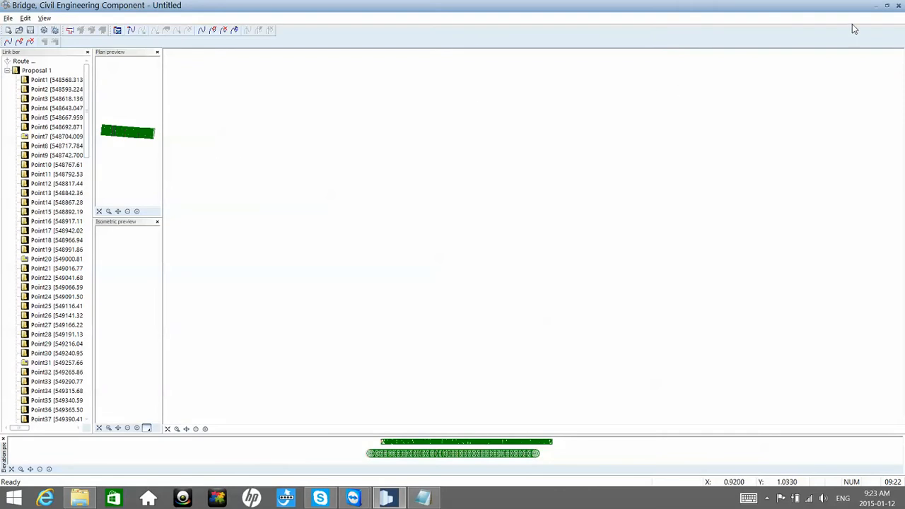
pyautogui.click(898, 7)
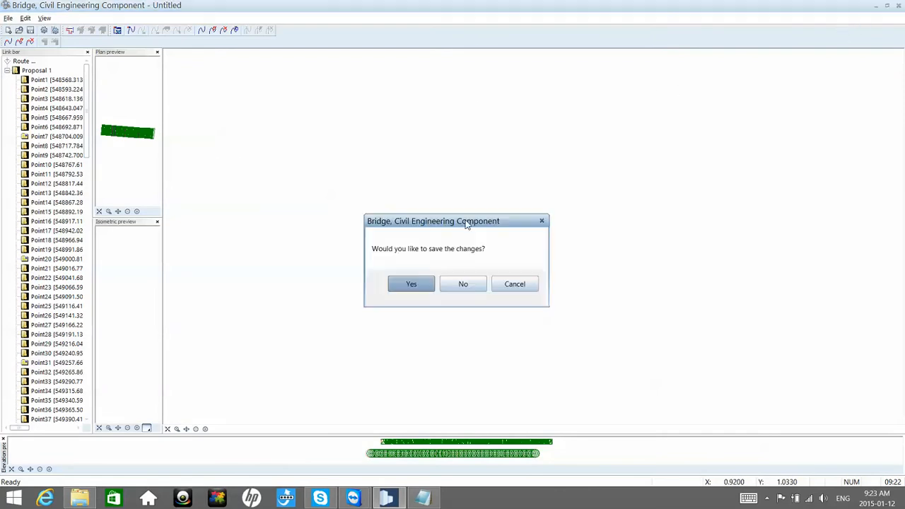
pyautogui.click(474, 288)
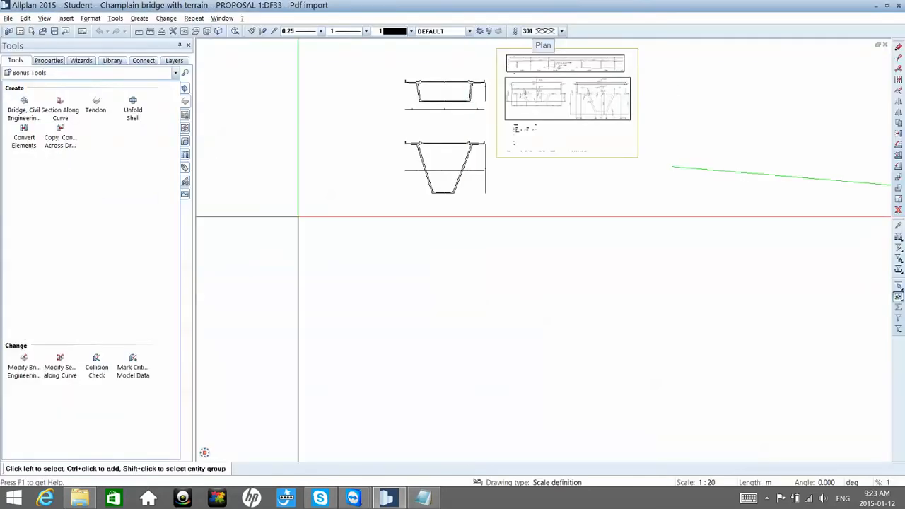
# Step: Place the Section 2 symbol from the project library's Bridge 2D Cros+sections group below the existing cross-section drawings
pyautogui.click(113, 61)
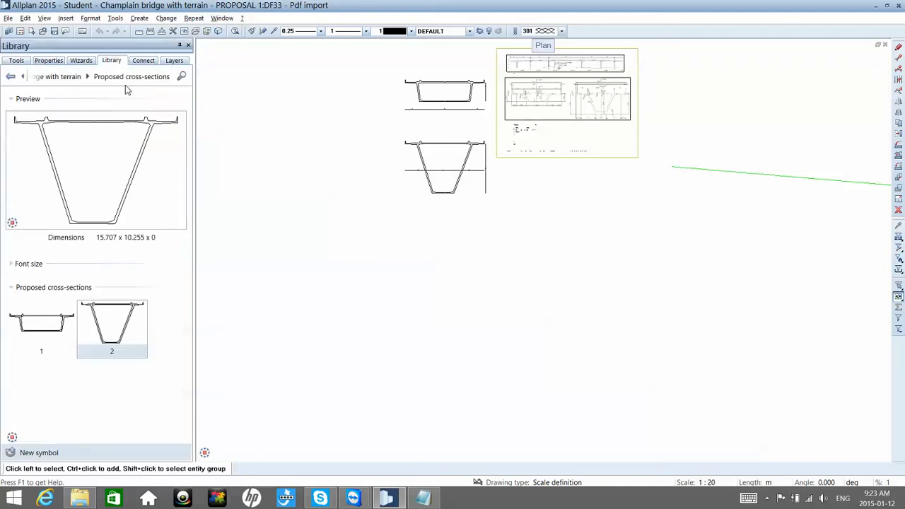
pyautogui.click(69, 78)
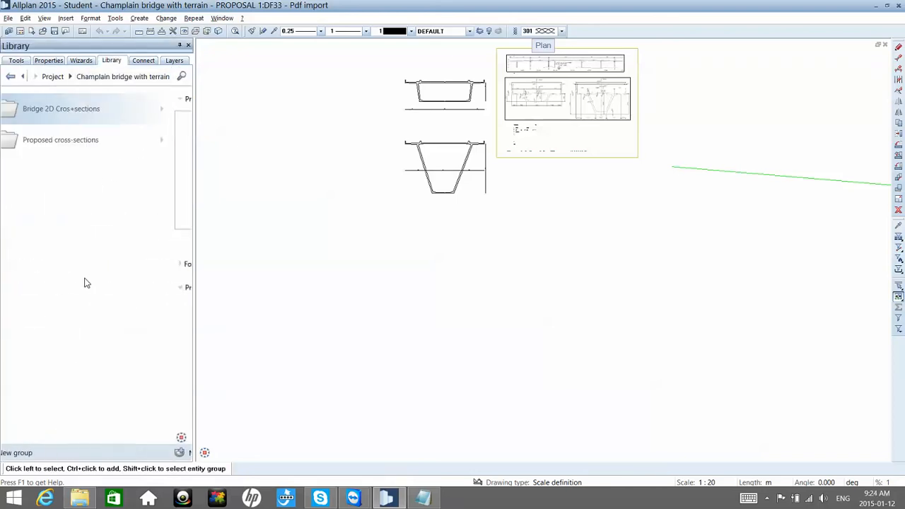
pyautogui.click(85, 114)
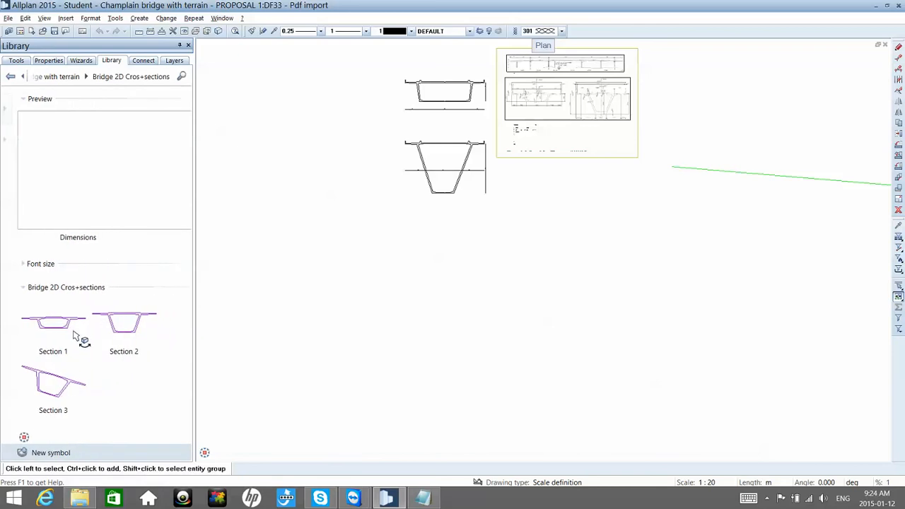
pyautogui.moveTo(39, 334)
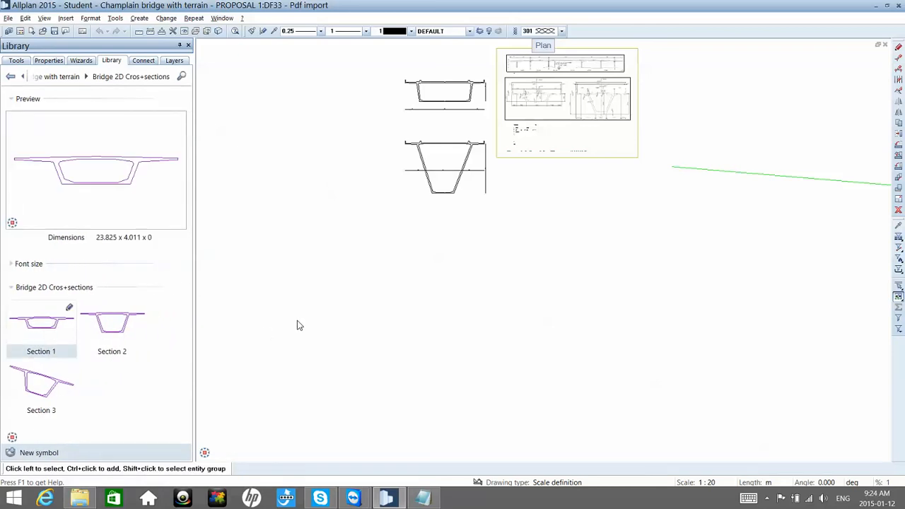
pyautogui.doubleClick(112, 325)
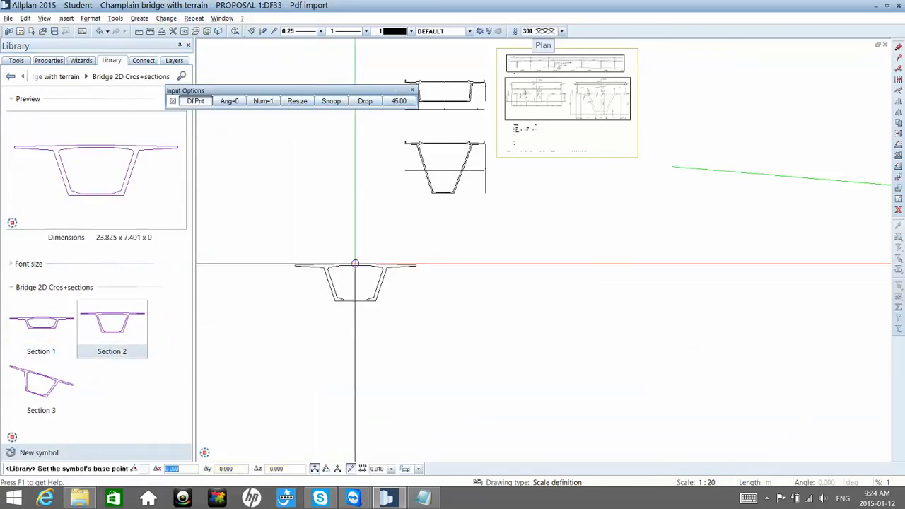
pyautogui.click(355, 264)
pyautogui.scroll(4, 347, 283)
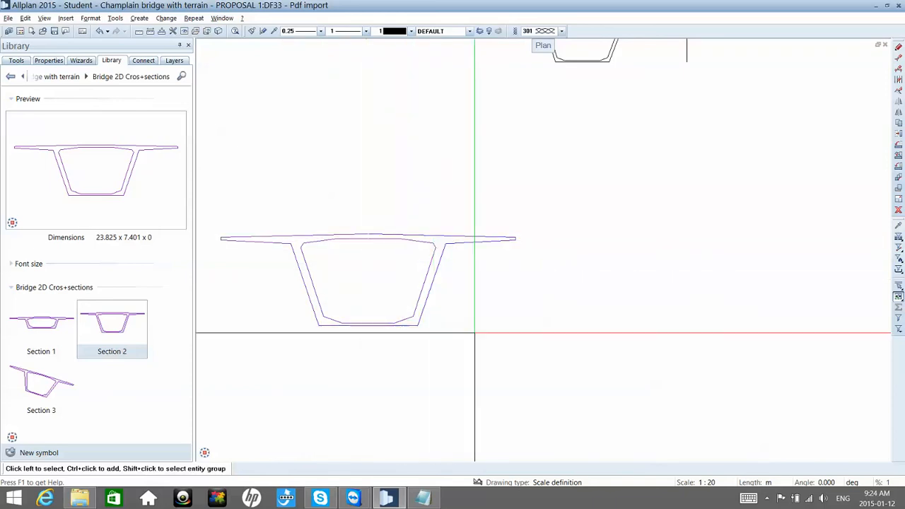
# Step: Delete the placed Section 2 drawing and place symbol 1 from the project library's Proposed cross-sections group in the empty drawing area
pyautogui.moveTo(491, 343); pyautogui.dragTo(304, 219)
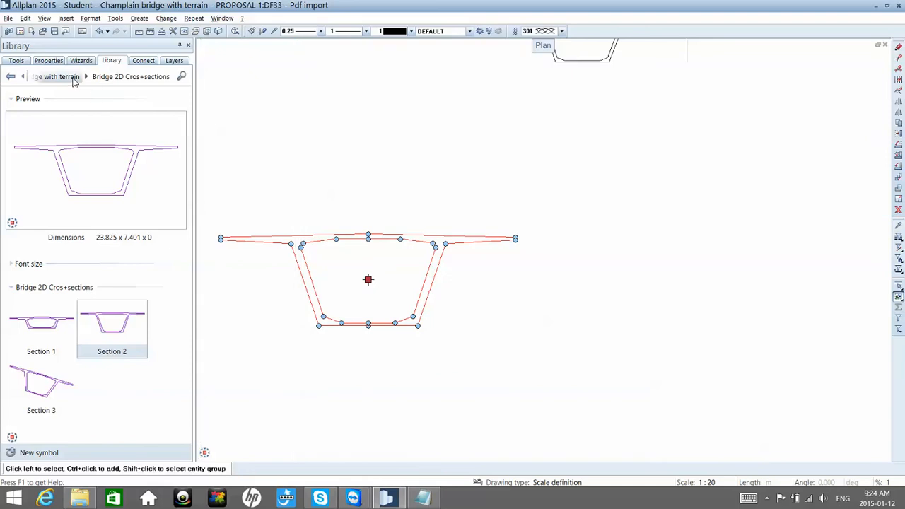
pyautogui.press('Delete')
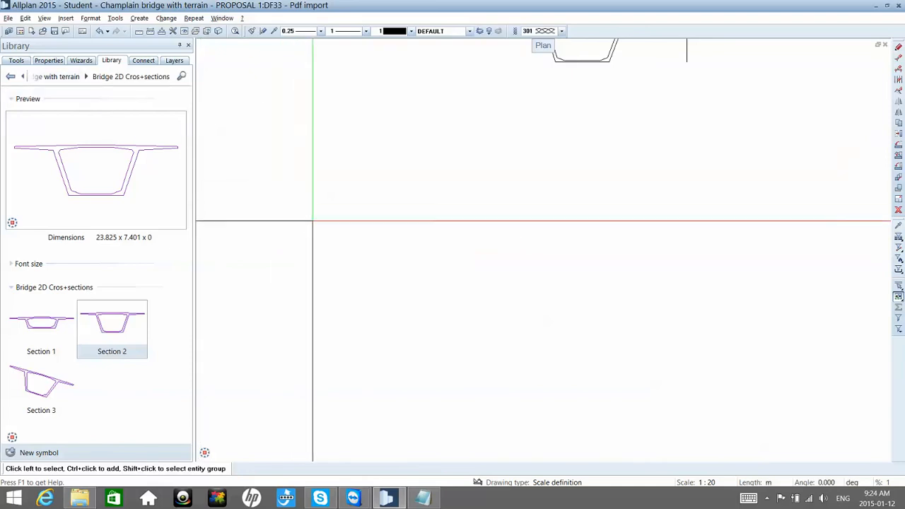
pyautogui.click(64, 79)
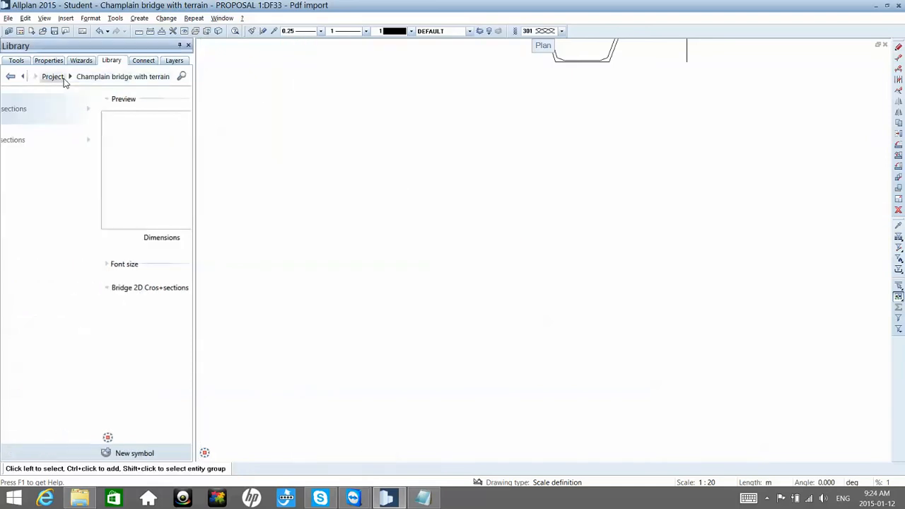
pyautogui.click(78, 141)
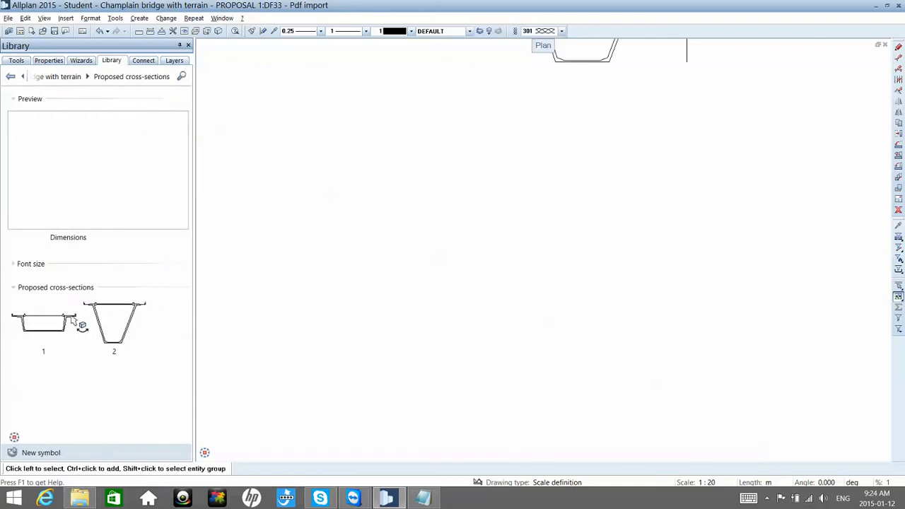
pyautogui.click(112, 322)
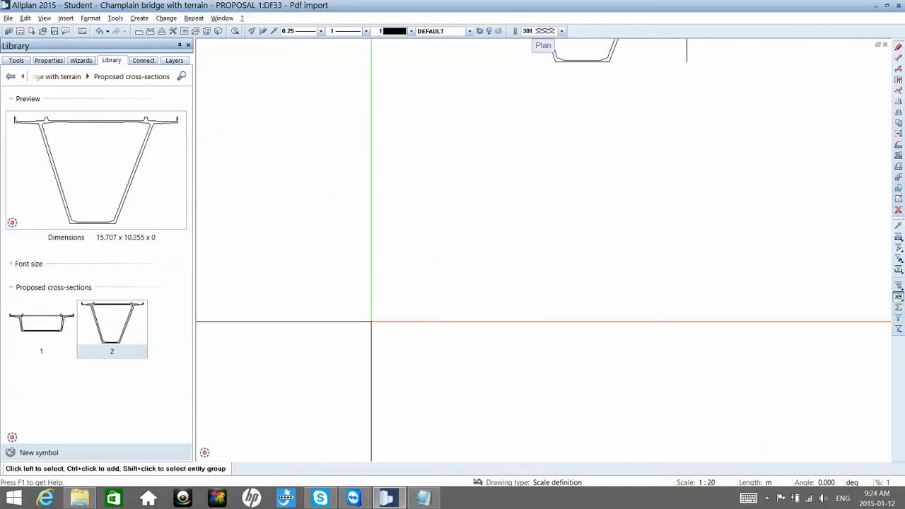
pyautogui.click(32, 331)
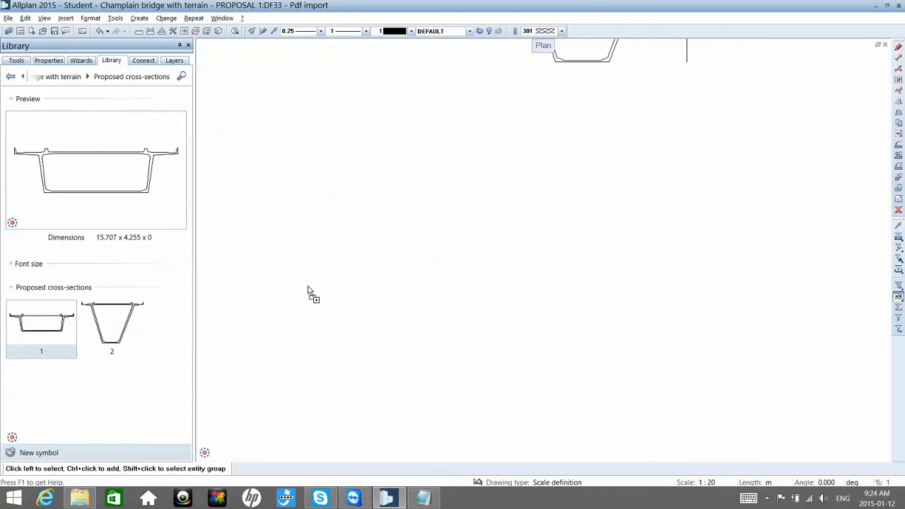
pyautogui.moveTo(325, 281); pyautogui.dragTo(323, 269)
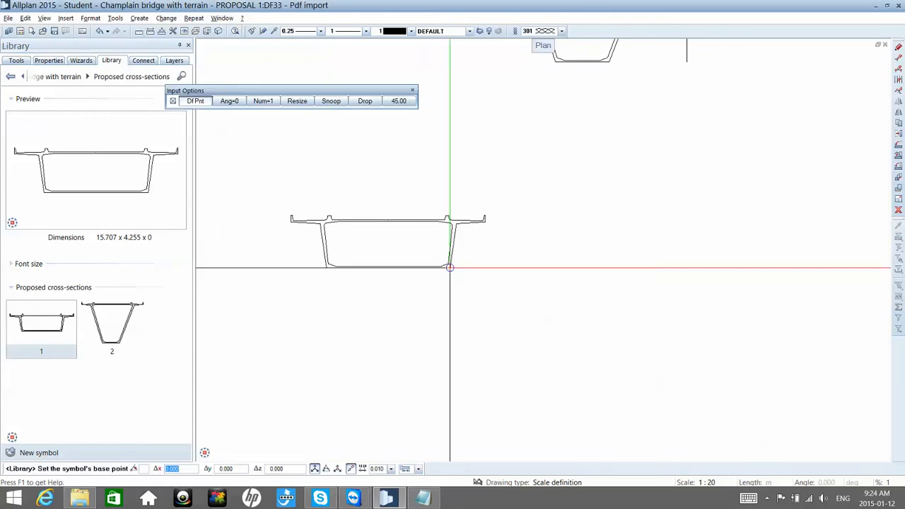
pyautogui.click(478, 274)
# Step: Check the inner outline polyline at the middle of the placed cross-section's bottom slab for stray elements
pyautogui.scroll(3, 477, 275)
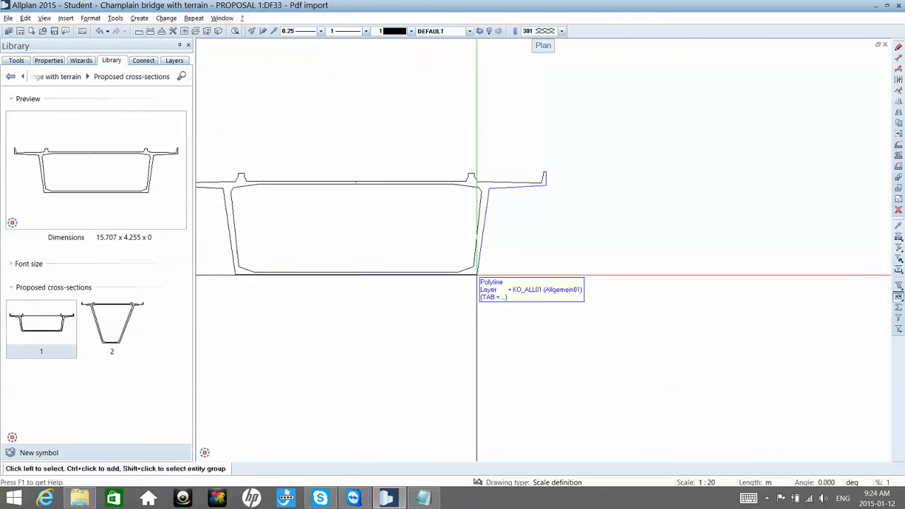
pyautogui.scroll(5, 476, 275)
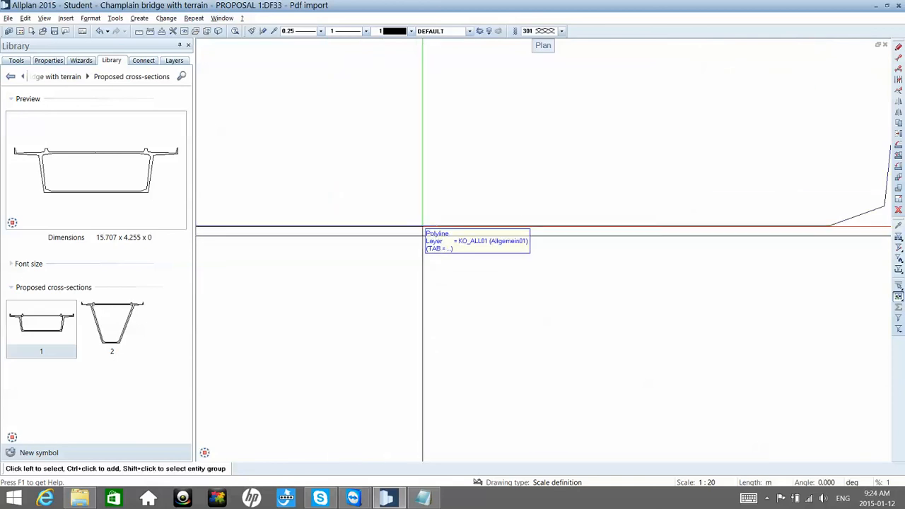
pyautogui.click(497, 226)
pyautogui.scroll(-3, 496, 227)
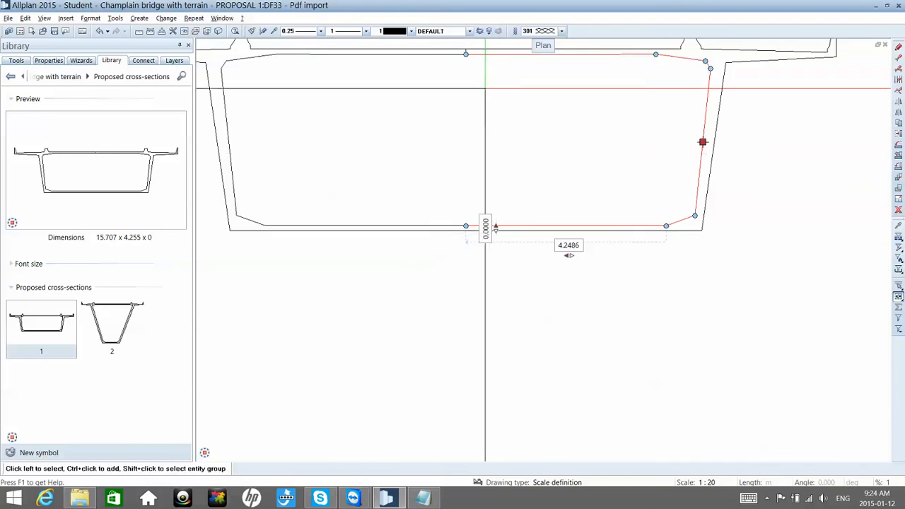
pyautogui.moveTo(477, 99); pyautogui.dragTo(465, 126, button='middle')
pyautogui.press('Escape')
# Step: Delete the short vertical line at the middle of the placed cross-section's deck and check the middle of its bottom edge
pyautogui.scroll(4, 458, 75)
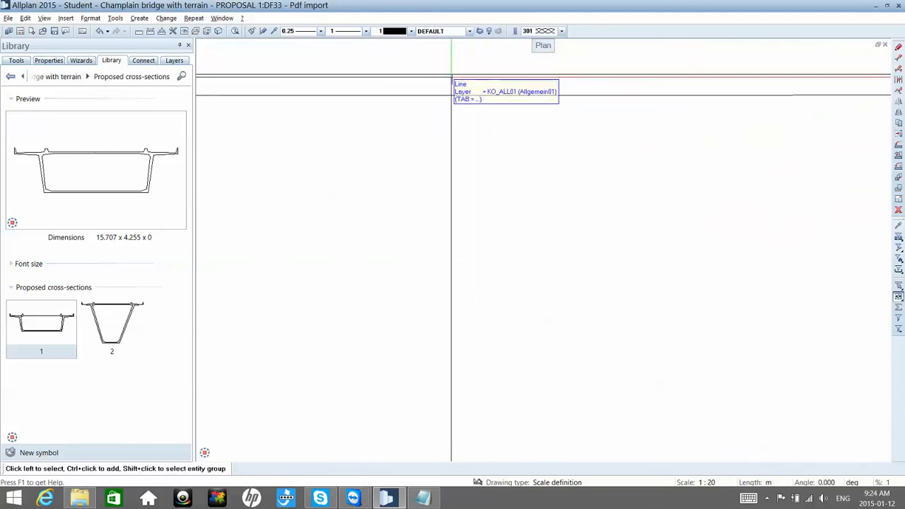
pyautogui.scroll(2, 450, 82)
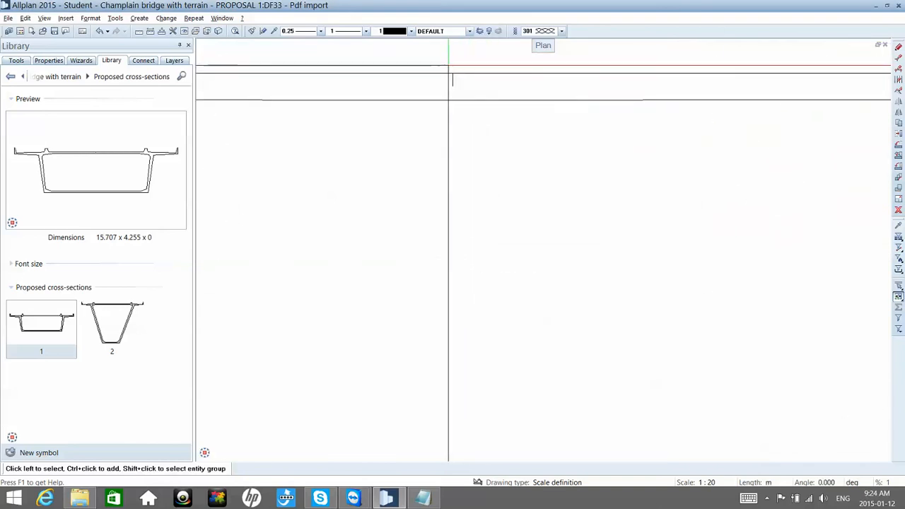
pyautogui.moveTo(448, 66); pyautogui.dragTo(459, 93)
pyautogui.scroll(5, 456, 92)
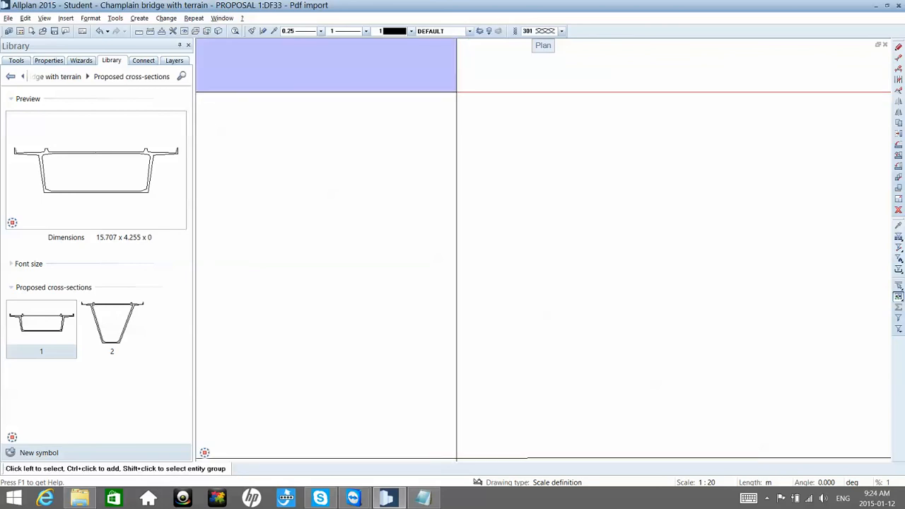
pyautogui.scroll(-4, 455, 86)
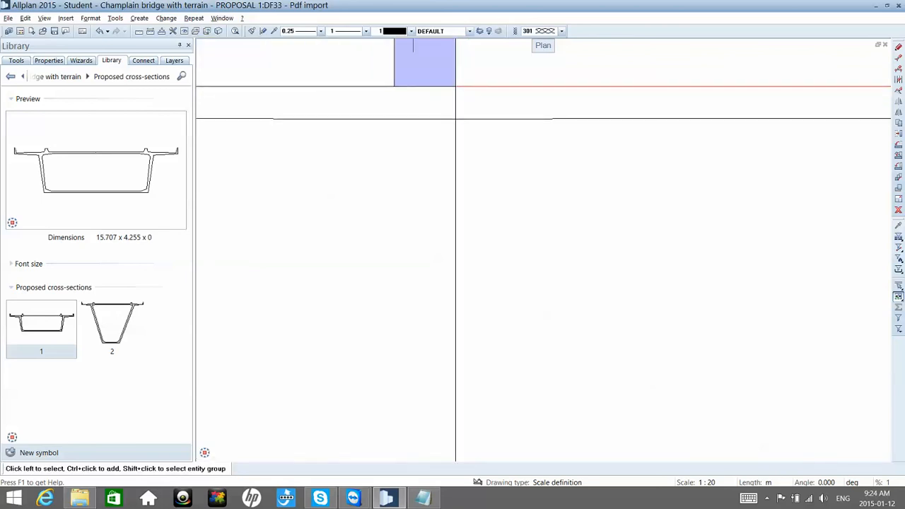
pyautogui.click(455, 86)
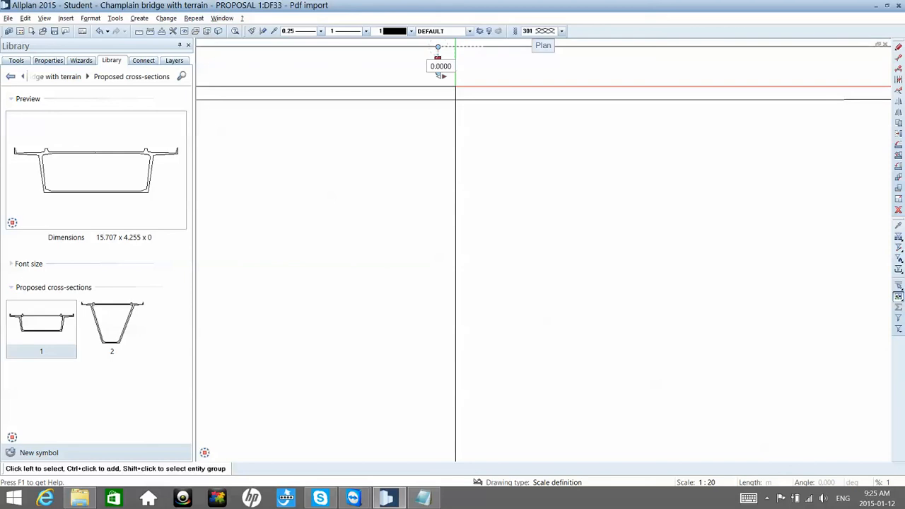
pyautogui.press('Escape')
pyautogui.scroll(-5, 454, 87)
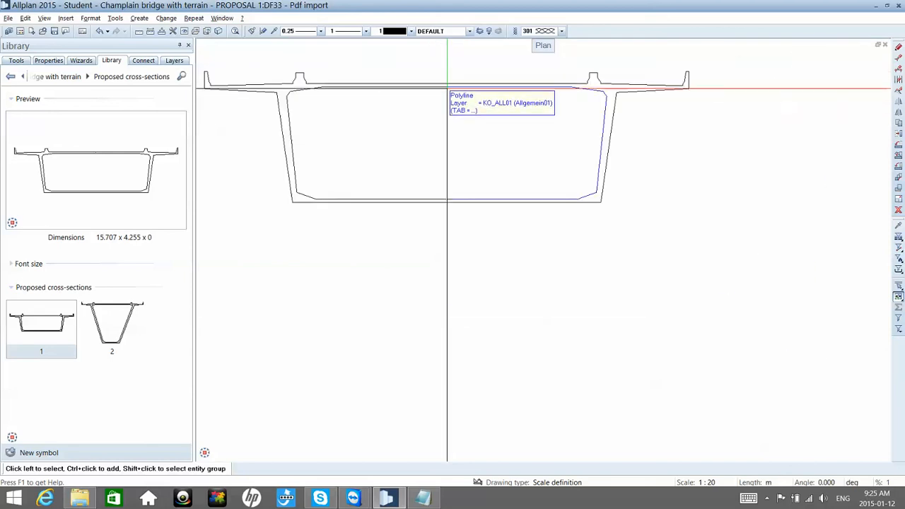
pyautogui.scroll(3, 447, 207)
pyautogui.scroll(-3, 456, 202)
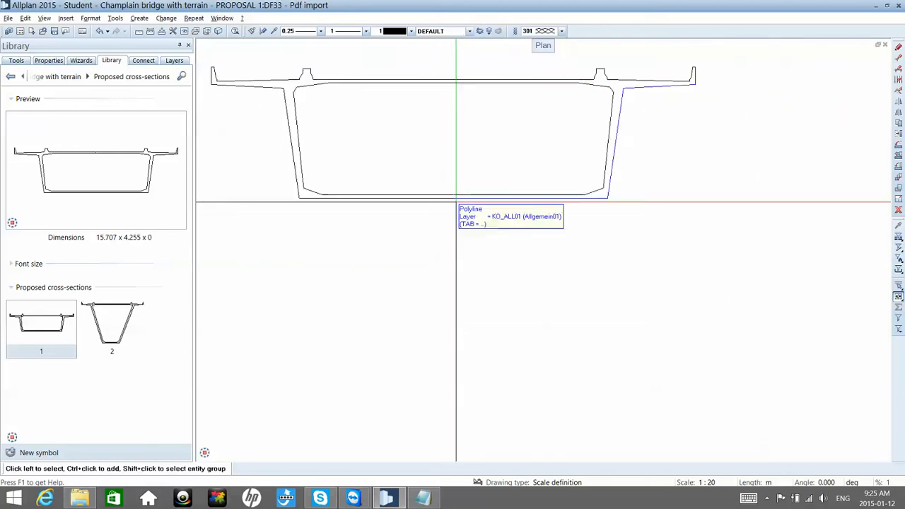
pyautogui.scroll(-2, 456, 202)
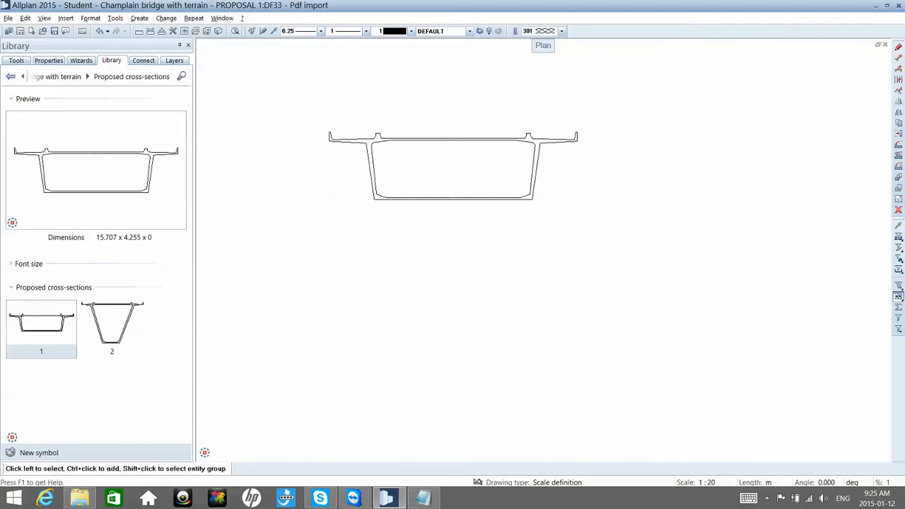
# Step: Save the cleaned shallow cross-section as symbol 1 in Proposed cross-sections, replacing the existing entry, with its base point at the lower-left corner
pyautogui.click(11, 453)
pyautogui.write('1')
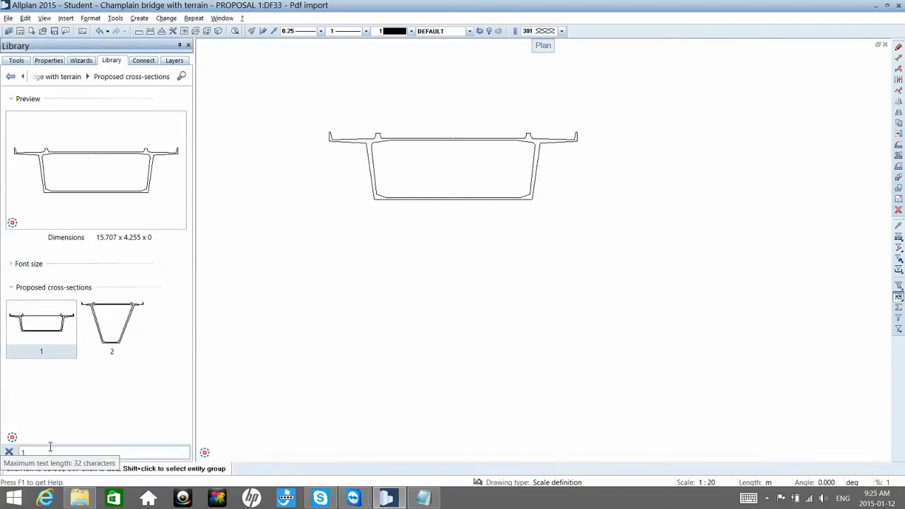
pyautogui.press('Return')
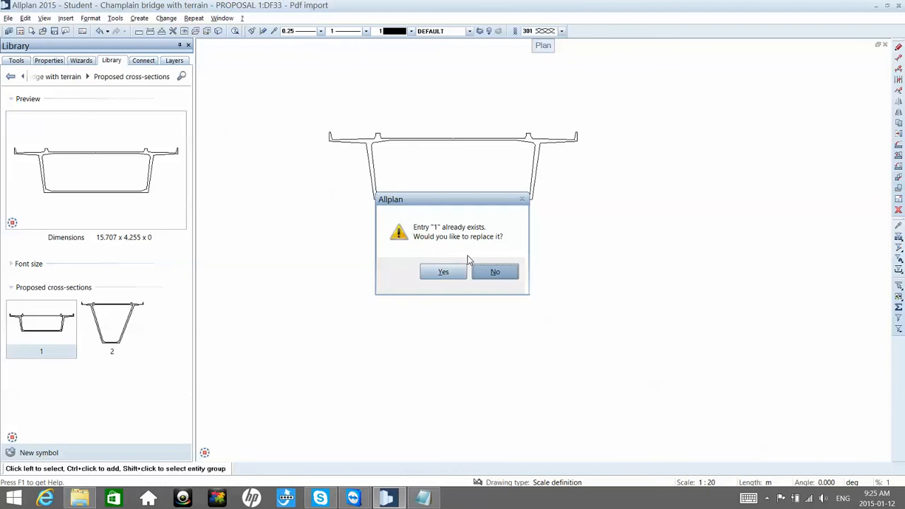
pyautogui.click(443, 273)
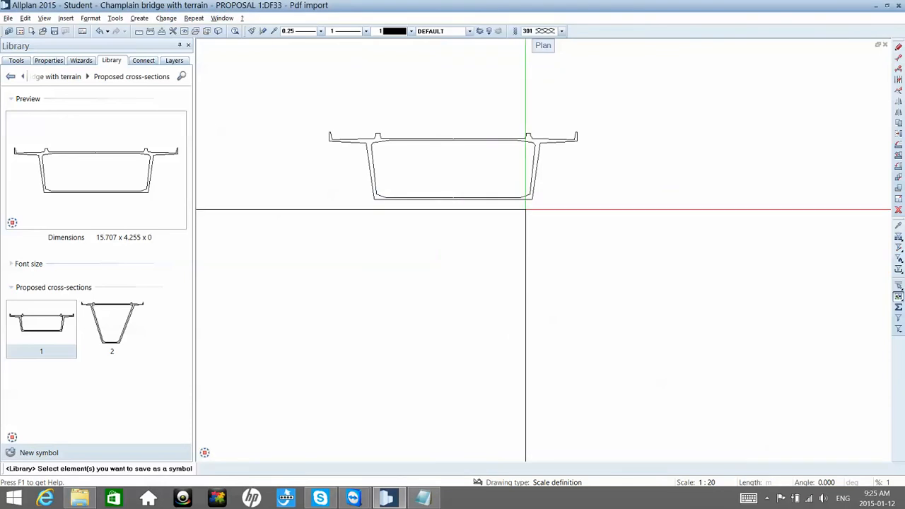
pyautogui.moveTo(637, 253)
pyautogui.mouseDown()
pyautogui.moveTo(344, 149)
pyautogui.moveTo(319, 135)
pyautogui.moveTo(315, 108)
pyautogui.mouseUp()
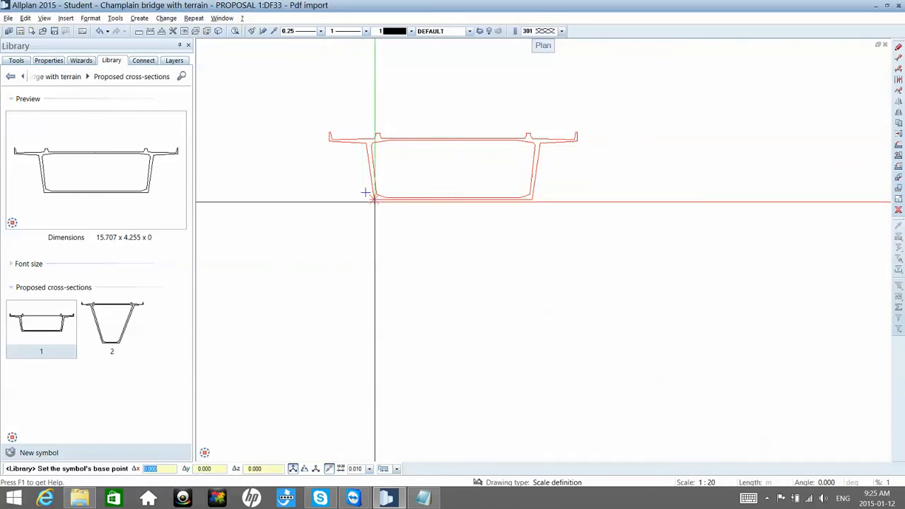
pyautogui.click(376, 203)
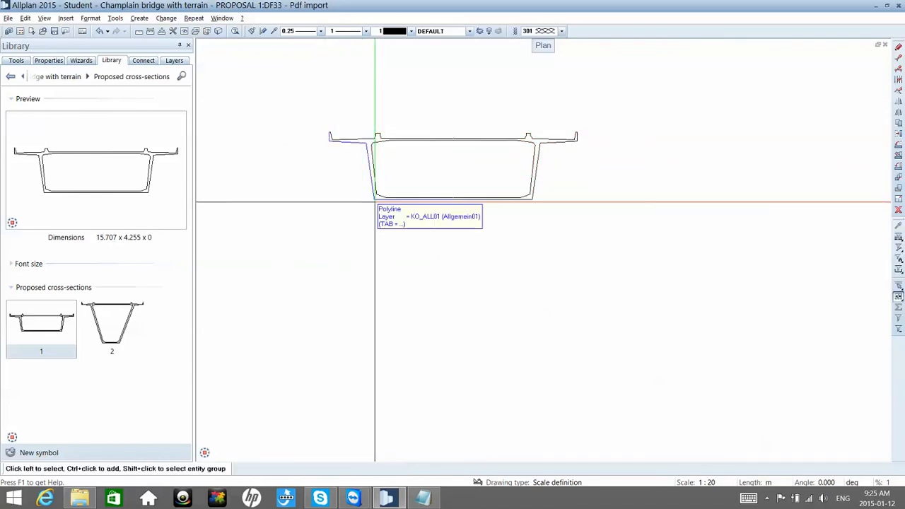
# Step: Place symbol 2 from Proposed cross-sections beside the shallow section and delete the short vertical line at the middle of its deck
pyautogui.click(105, 331)
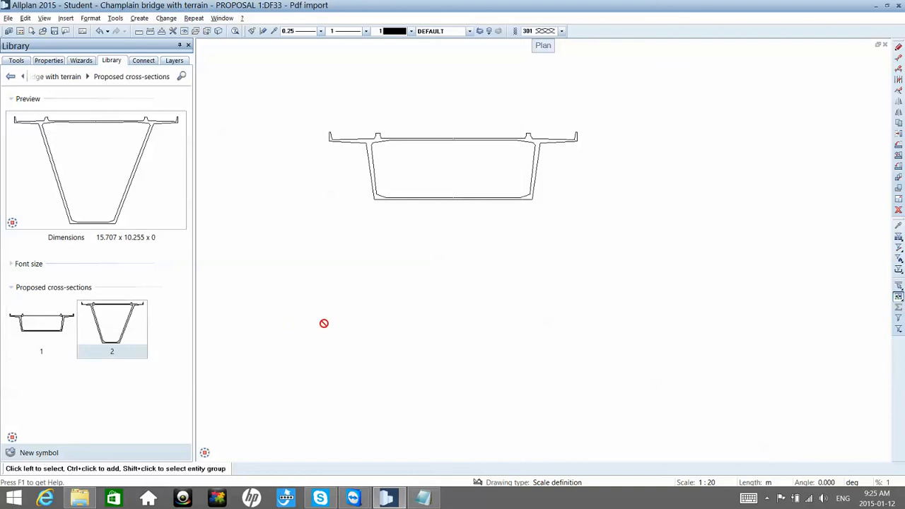
pyautogui.moveTo(675, 327); pyautogui.dragTo(672, 319)
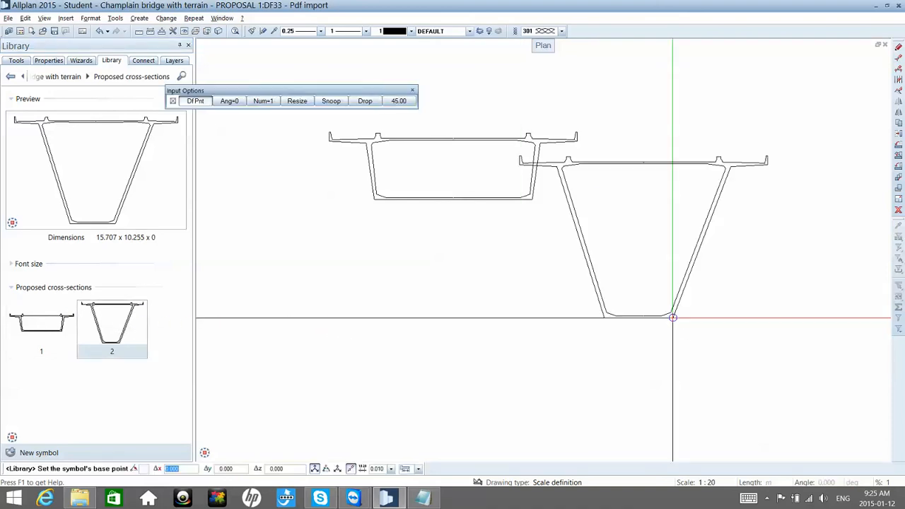
pyautogui.click(707, 380)
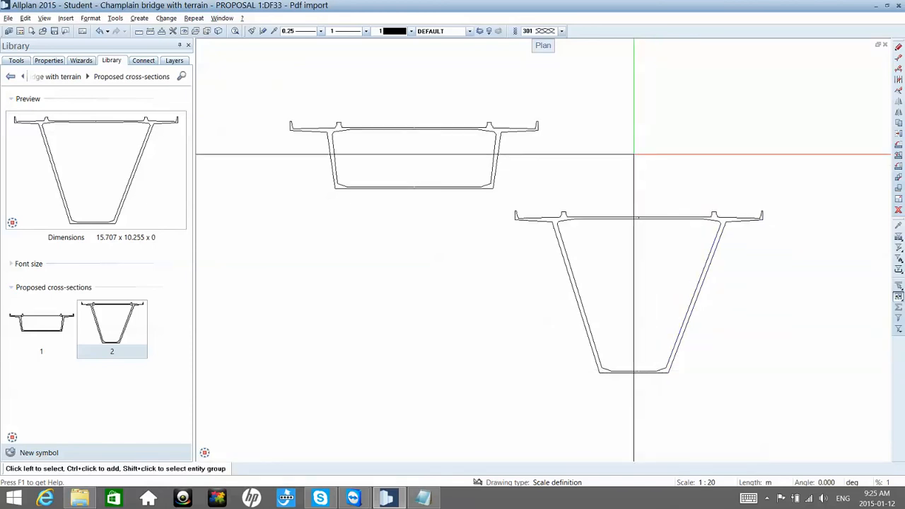
pyautogui.moveTo(626, 139); pyautogui.dragTo(646, 216)
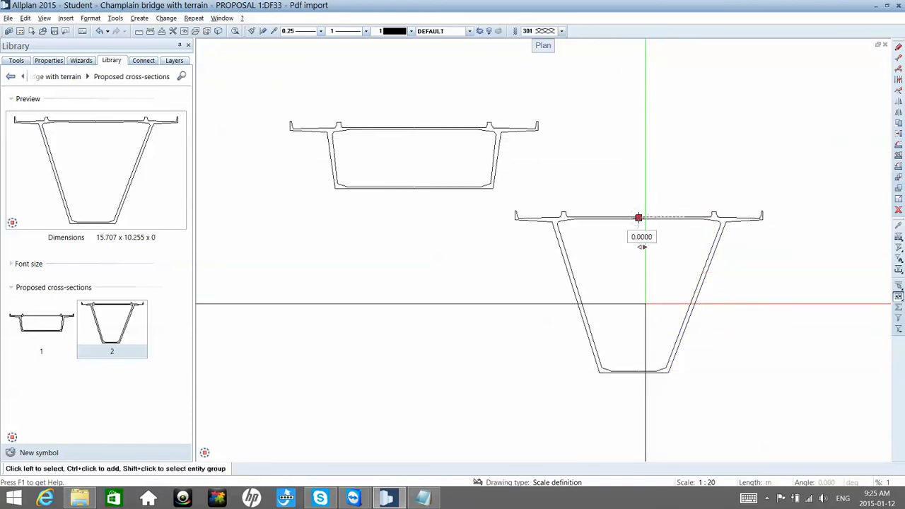
pyautogui.press('Delete')
pyautogui.press('Escape')
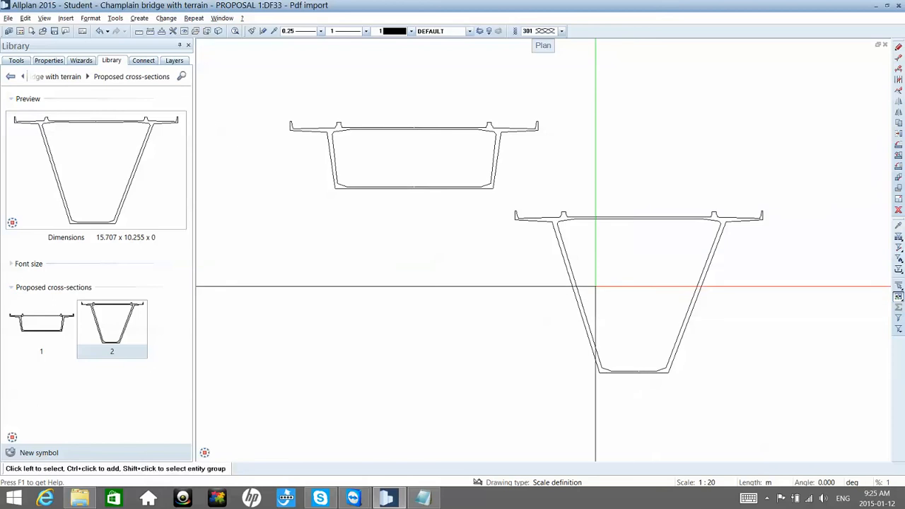
# Step: Save the cleaned deep cross-section as symbol 2 in Proposed cross-sections, replacing the existing entry, with its base point at the lower-right corner
pyautogui.click(17, 455)
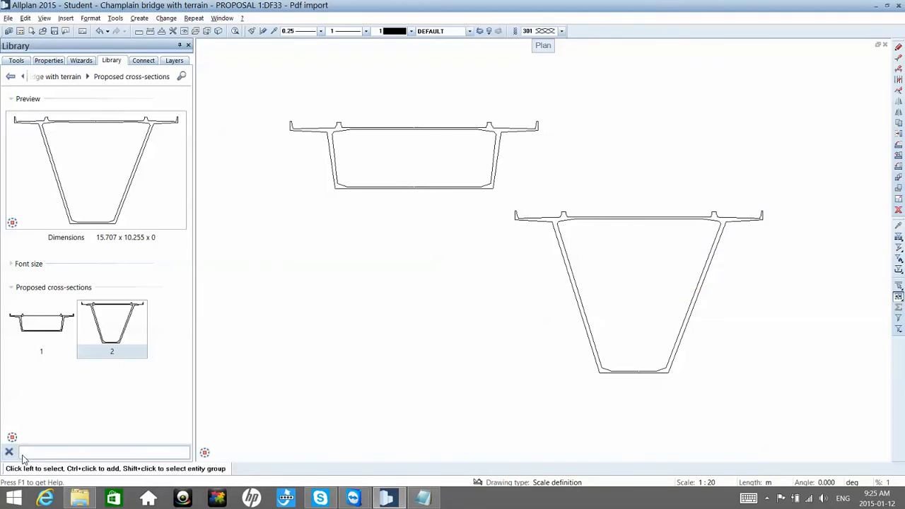
pyautogui.write('2')
pyautogui.press('Return')
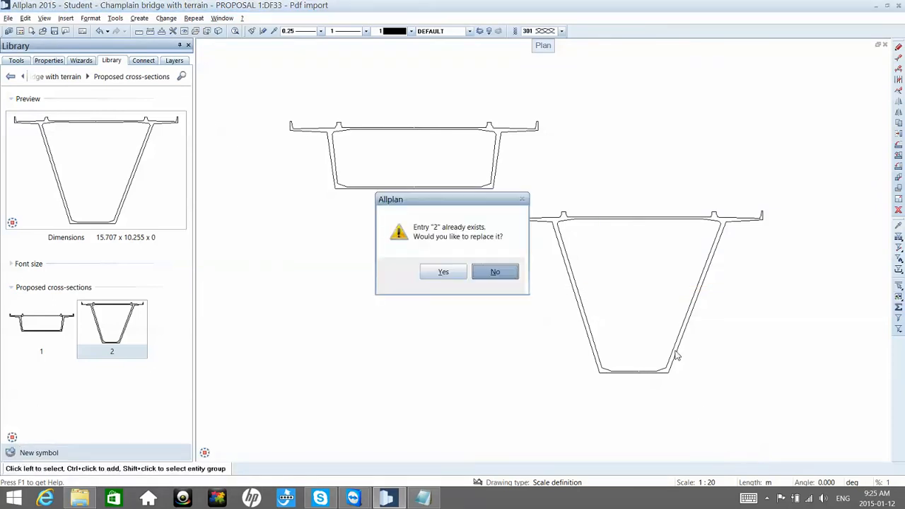
pyautogui.click(444, 273)
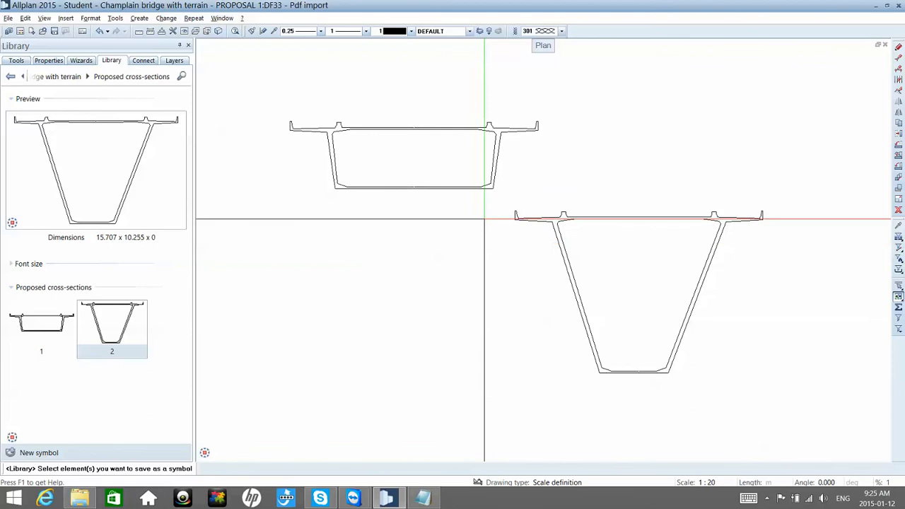
pyautogui.moveTo(501, 202); pyautogui.dragTo(775, 416)
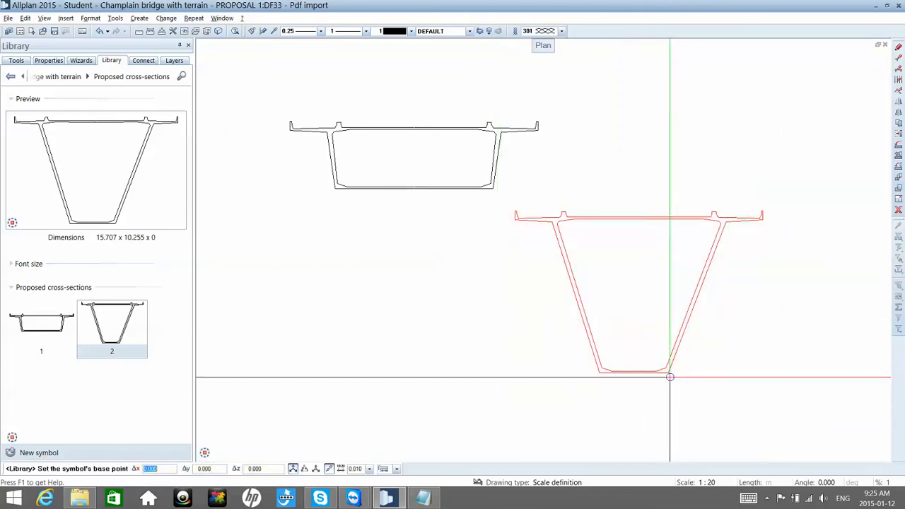
pyautogui.click(668, 373)
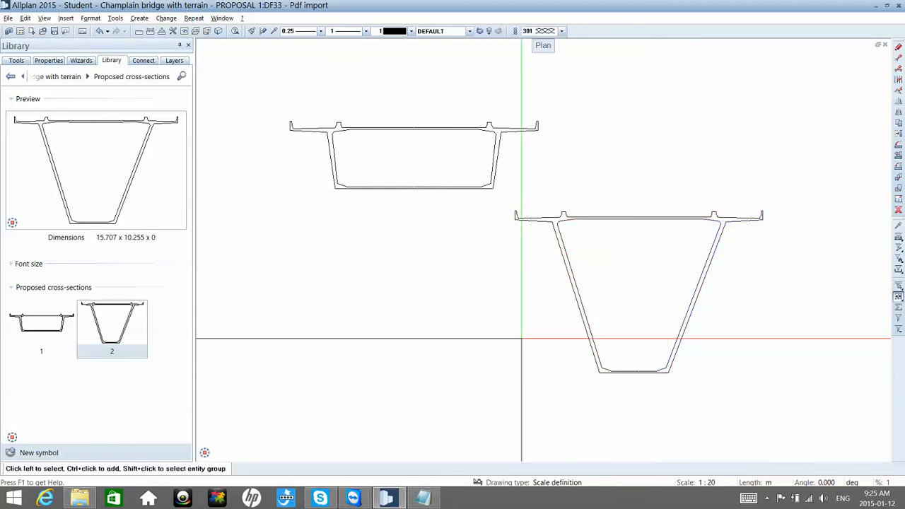
# Step: Import Red line.re2 from the Desktop as the last route in a new Bridge, Civil Engineering Component
pyautogui.click(22, 64)
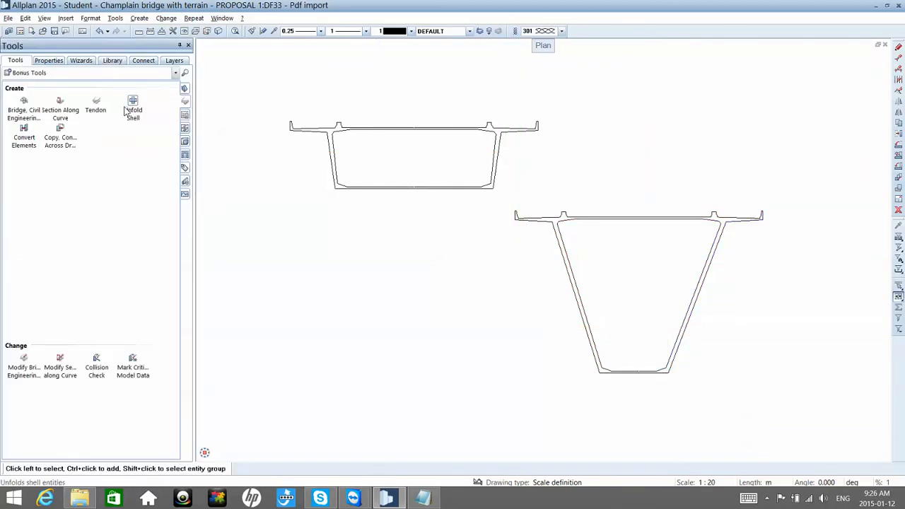
pyautogui.click(25, 105)
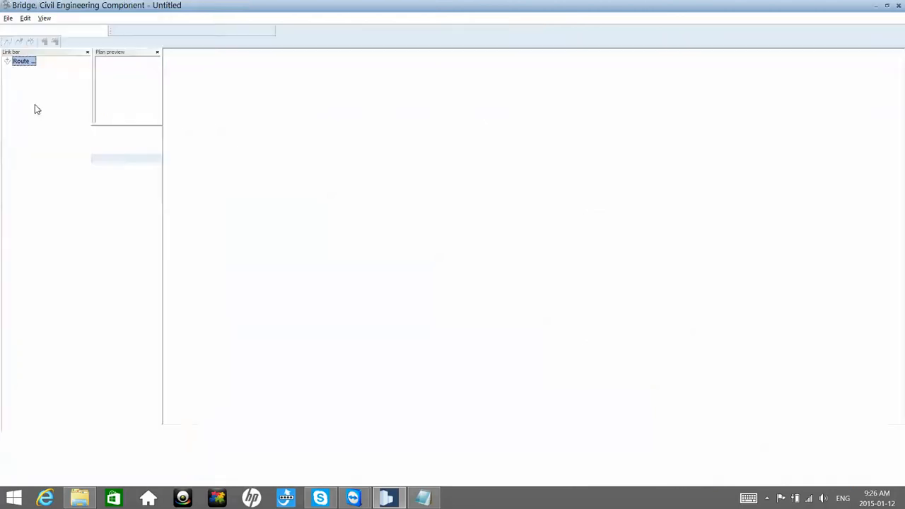
pyautogui.click(10, 19)
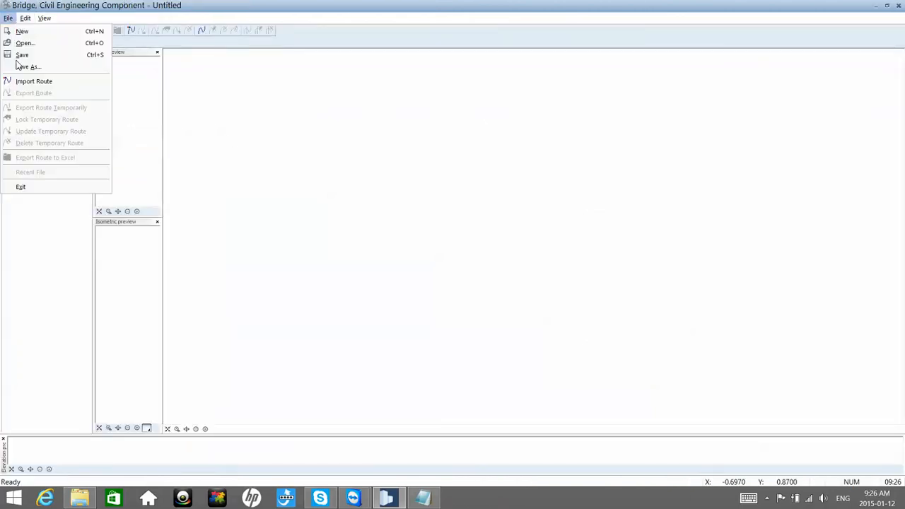
pyautogui.click(28, 80)
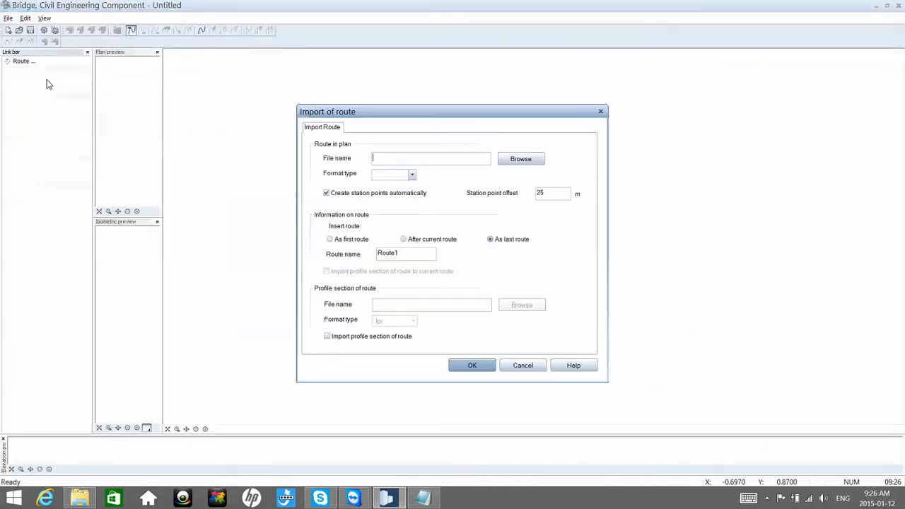
pyautogui.click(521, 159)
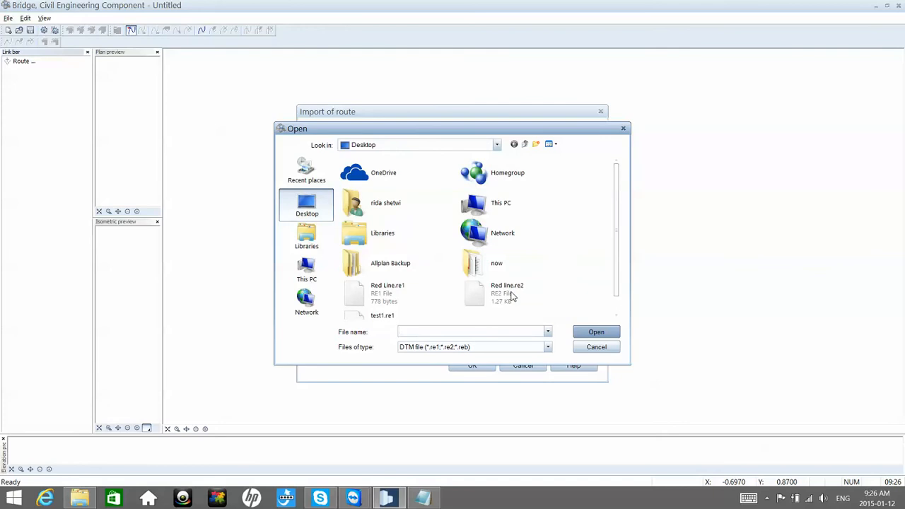
pyautogui.doubleClick(510, 296)
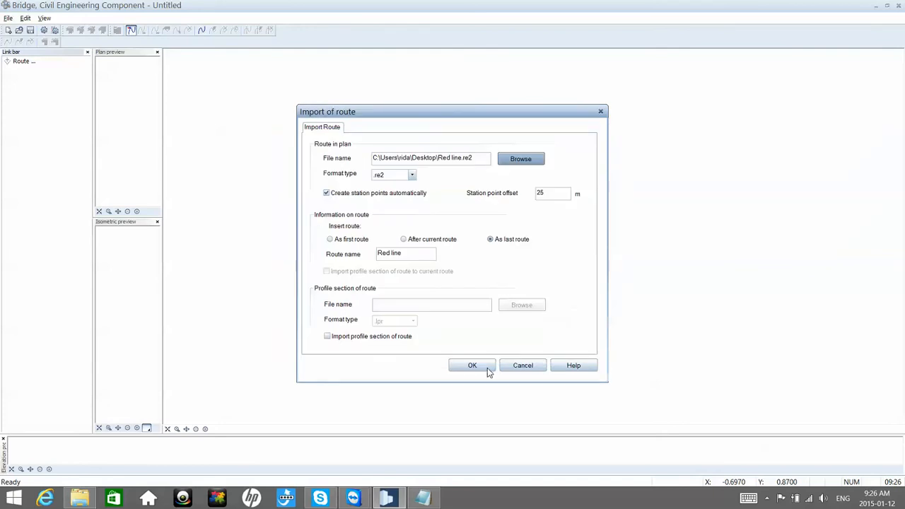
pyautogui.click(487, 370)
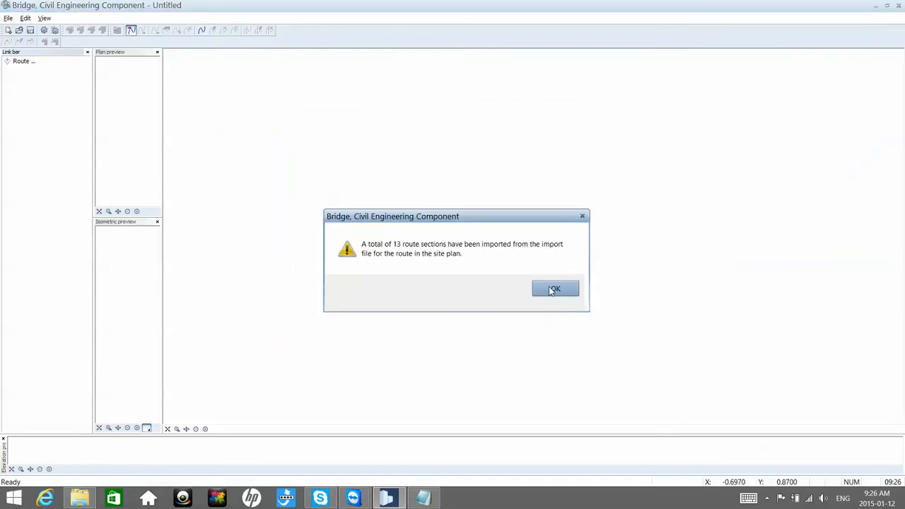
pyautogui.click(555, 290)
# Step: Start a new cross-section at Point1 and check the Proposed cross-sections and Bridge 2D Cros+sections groups in the symbol catalog
pyautogui.click(40, 80)
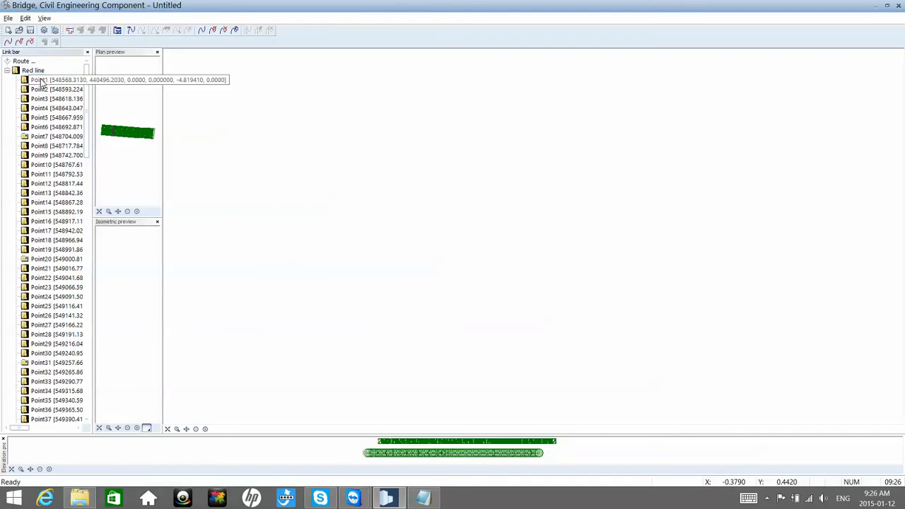
pyautogui.rightClick(45, 86)
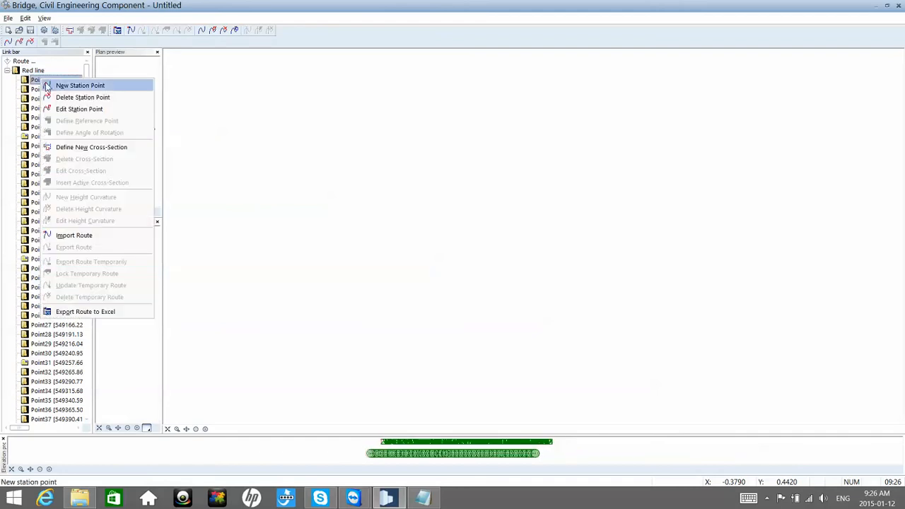
pyautogui.click(94, 150)
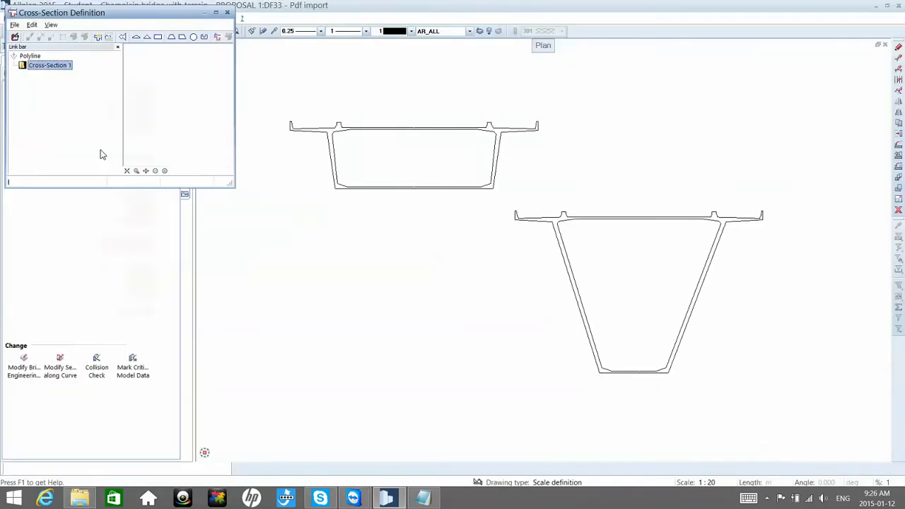
pyautogui.click(109, 37)
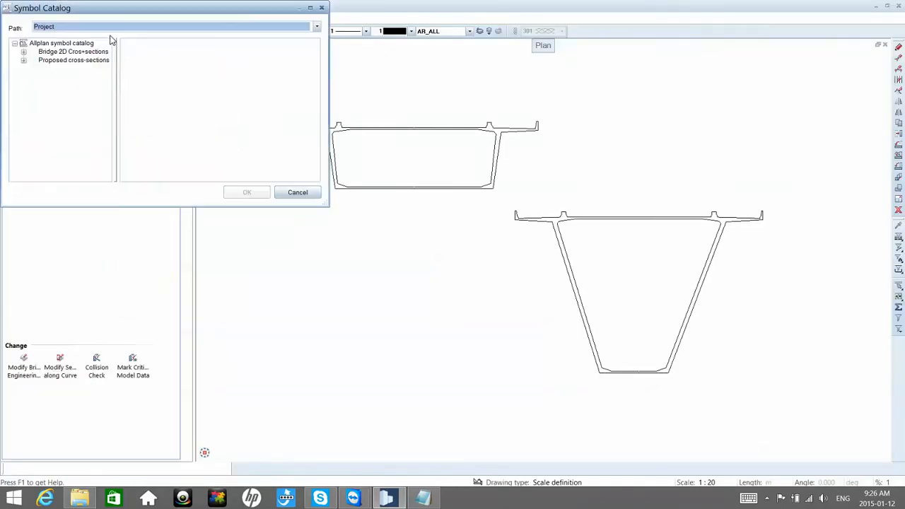
pyautogui.click(24, 61)
pyautogui.click(58, 61)
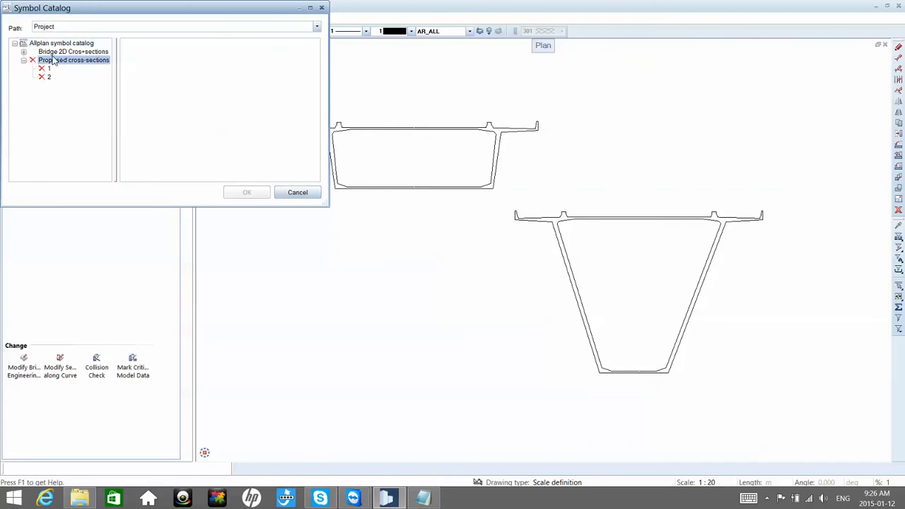
pyautogui.click(48, 53)
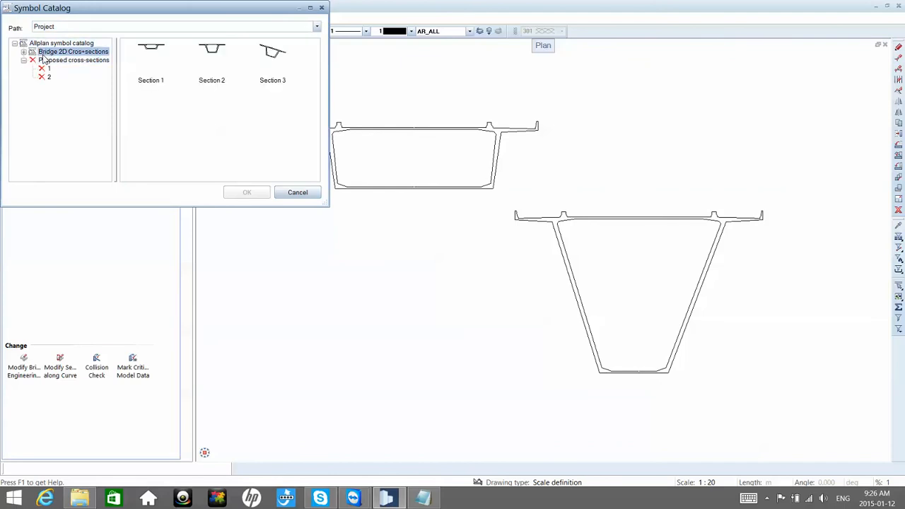
# Step: Leave the symbol catalog and discard the new cross-section definition, keeping the imported route open
pyautogui.click(297, 194)
pyautogui.press('Escape')
pyautogui.press('Escape')
pyautogui.press('Escape')
pyautogui.press('Escape')
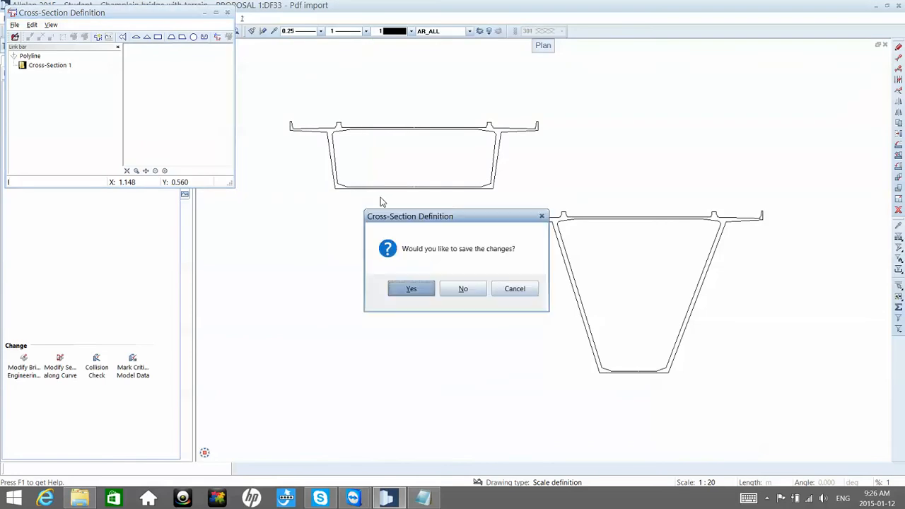
pyautogui.press('Escape')
pyautogui.click(450, 288)
pyautogui.press('Escape')
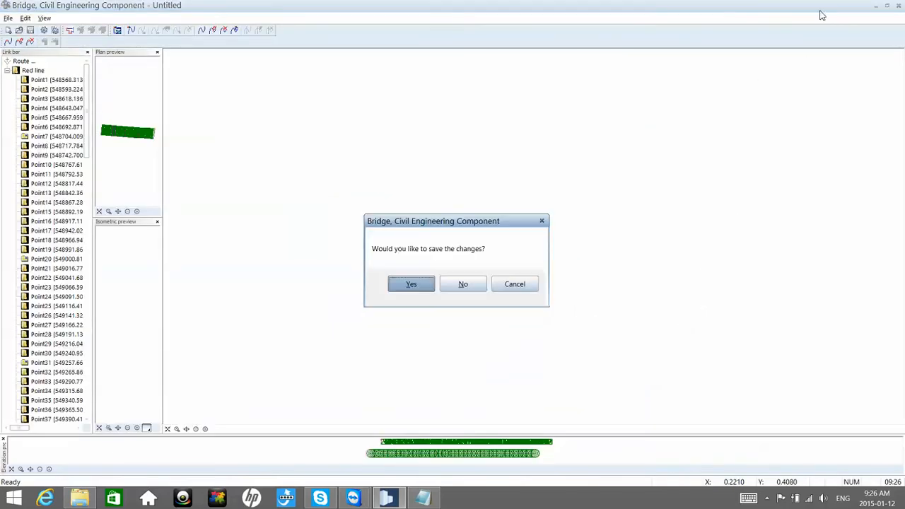
pyautogui.click(521, 284)
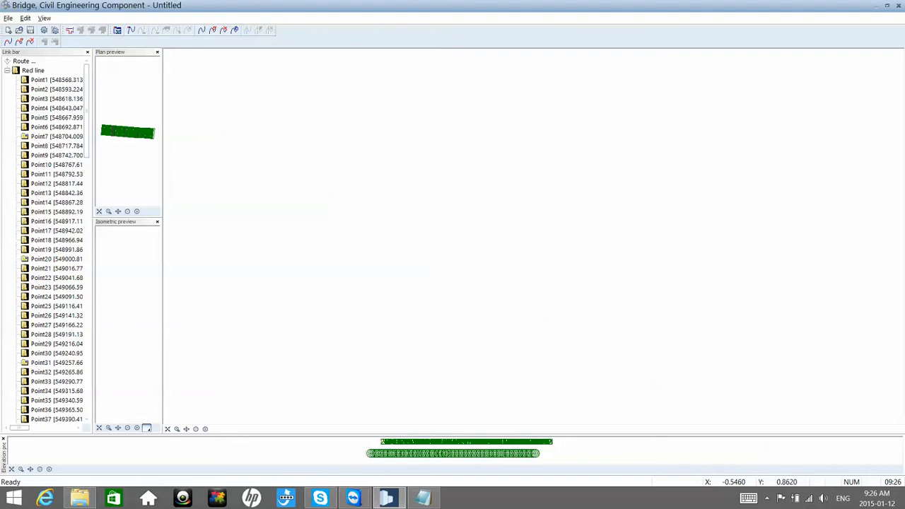
# Step: Save the bridge component with the imported route as Proposal1 on the Desktop and close it
pyautogui.click(7, 19)
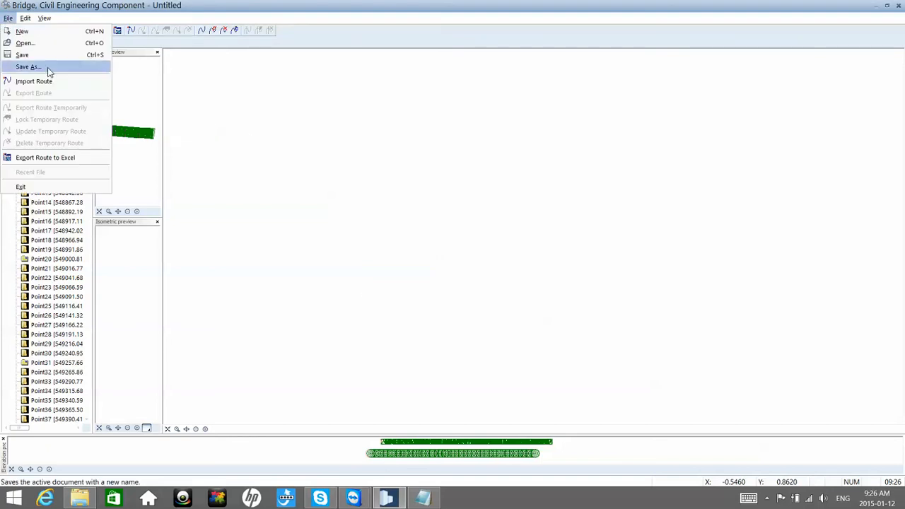
pyautogui.click(47, 68)
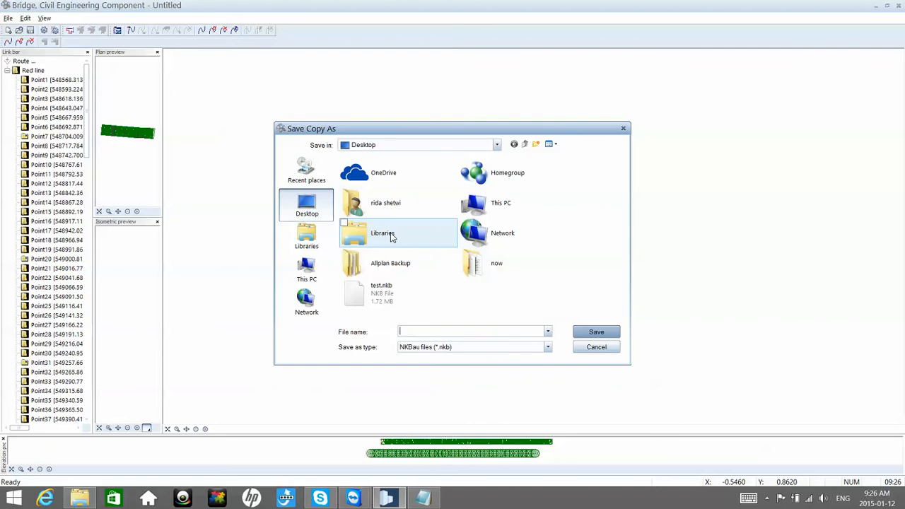
pyautogui.write('Pr')
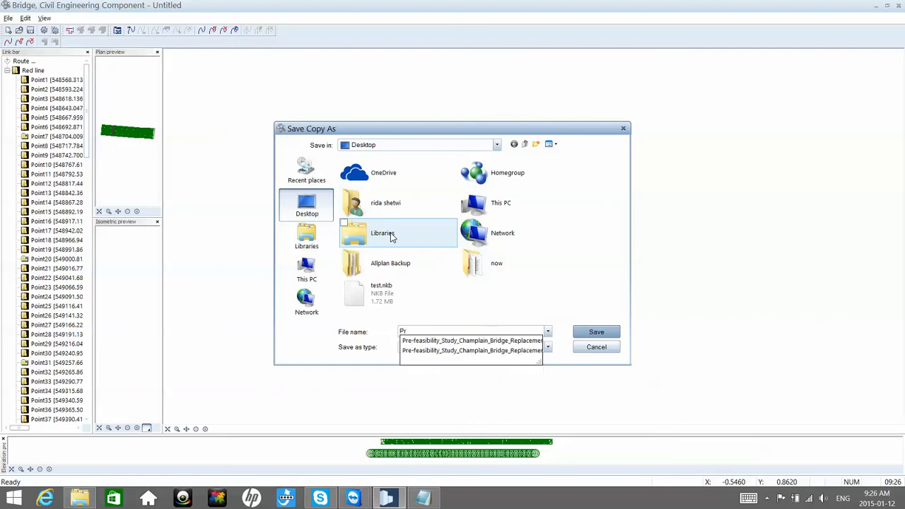
pyautogui.write('oposal1')
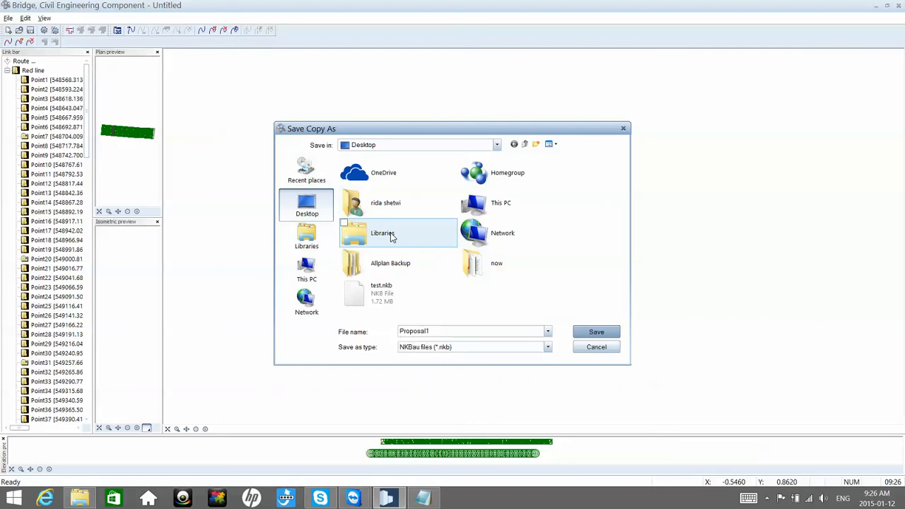
pyautogui.click(592, 333)
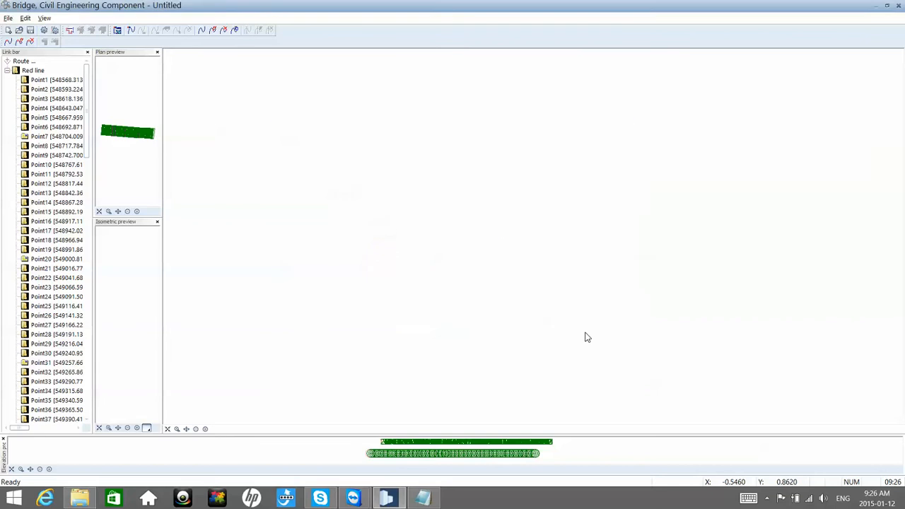
pyautogui.click(898, 6)
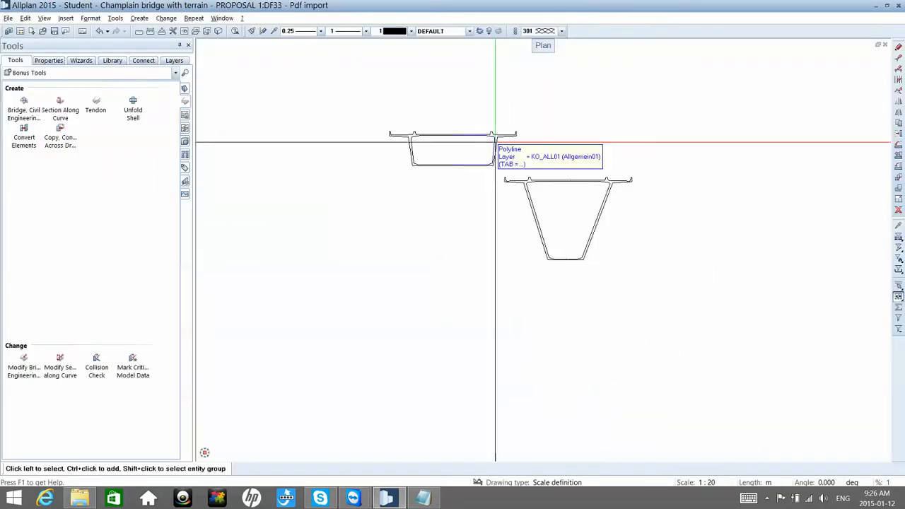
# Step: Delete both the shallow and the deep cross-section from the drawing
pyautogui.scroll(-1, 495, 142)
pyautogui.moveTo(319, 101)
pyautogui.mouseDown()
pyautogui.moveTo(663, 260)
pyautogui.moveTo(700, 299)
pyautogui.mouseUp()
pyautogui.press('Delete')
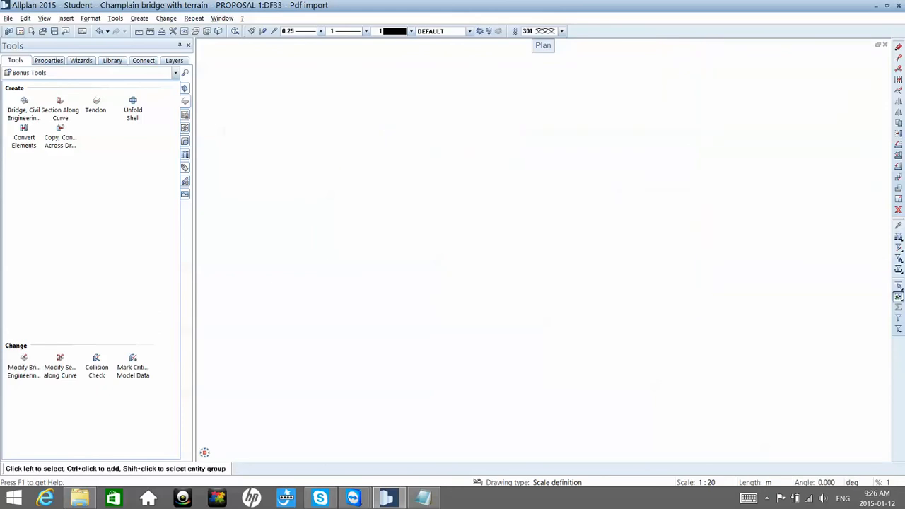
# Step: Place the Section 1 symbol from the Bridge 2D Cros+sections group in the empty drawing
pyautogui.click(112, 61)
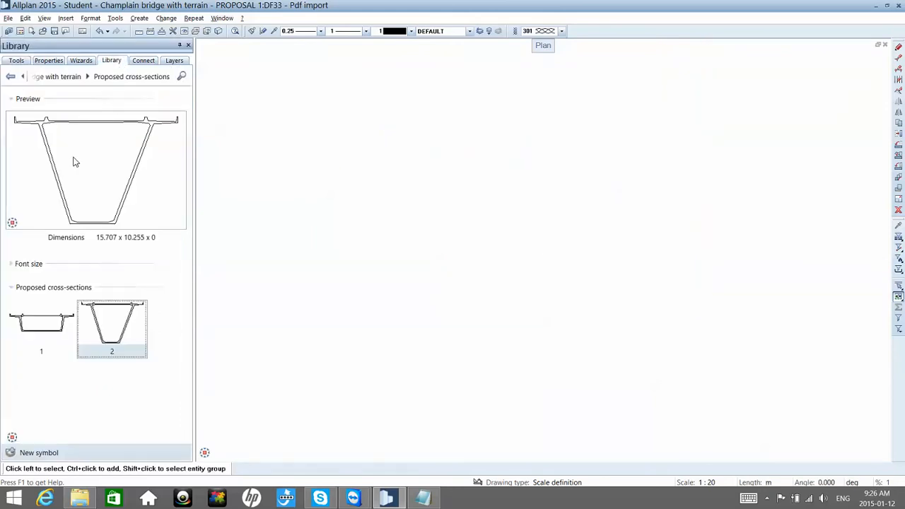
pyautogui.click(69, 77)
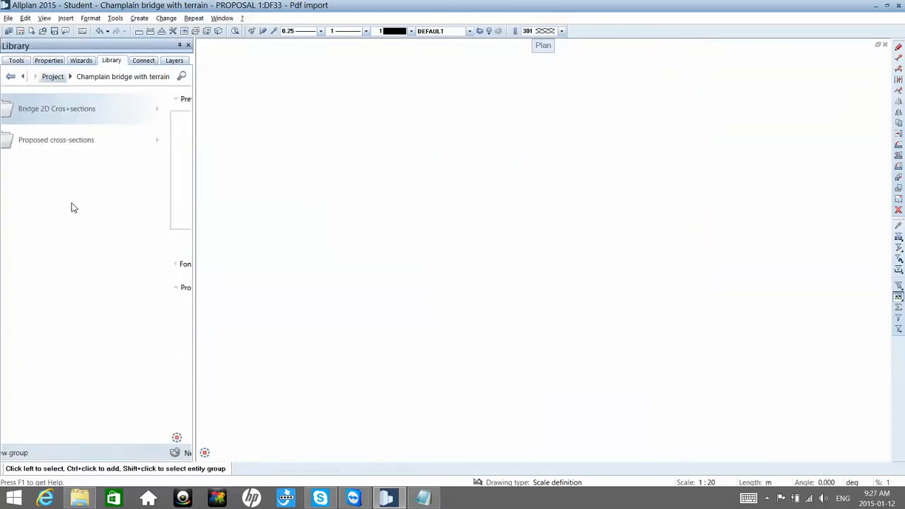
pyautogui.click(77, 114)
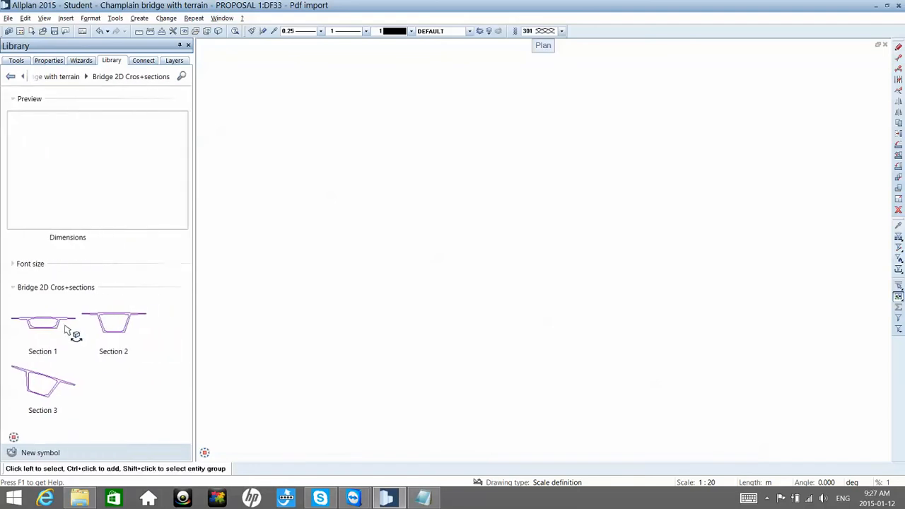
pyautogui.click(112, 324)
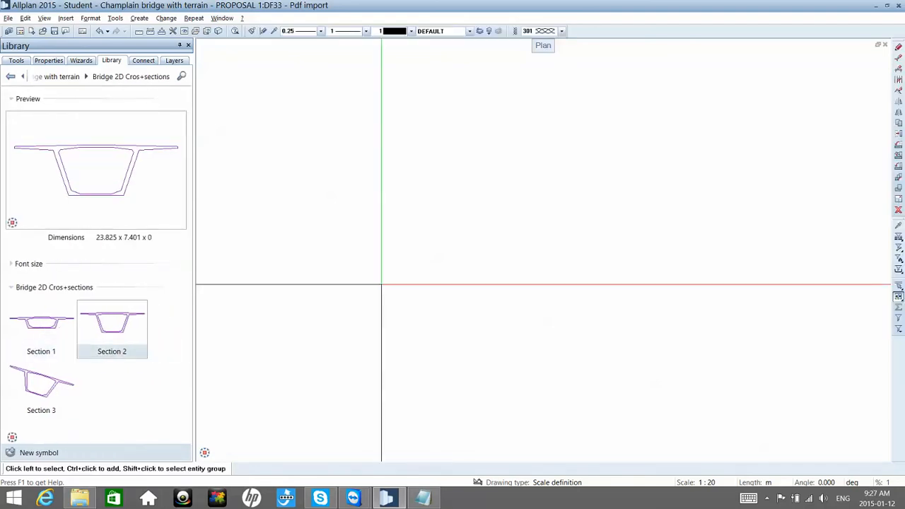
pyautogui.click(40, 335)
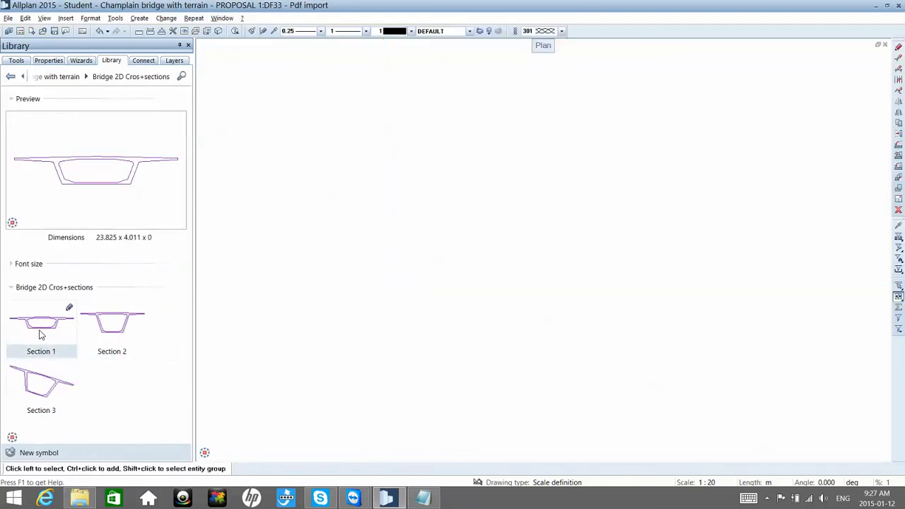
pyautogui.moveTo(57, 335); pyautogui.dragTo(358, 243)
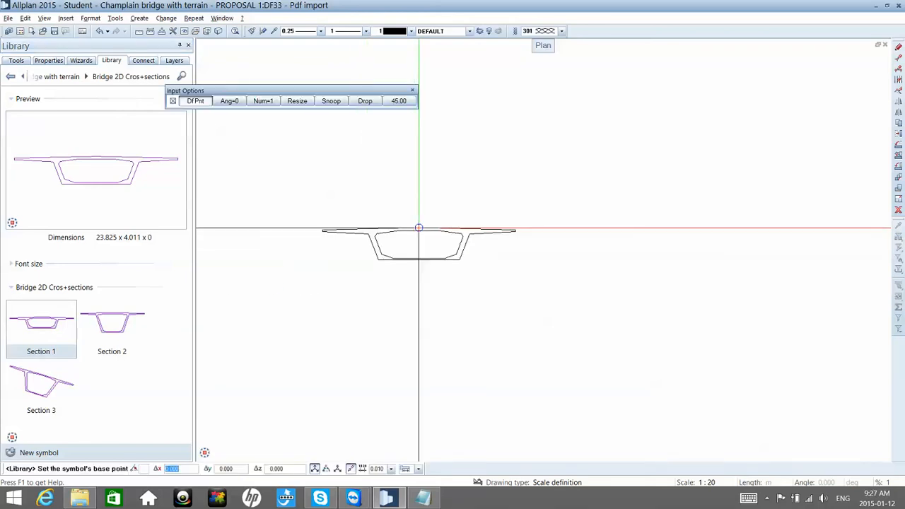
pyautogui.click(417, 228)
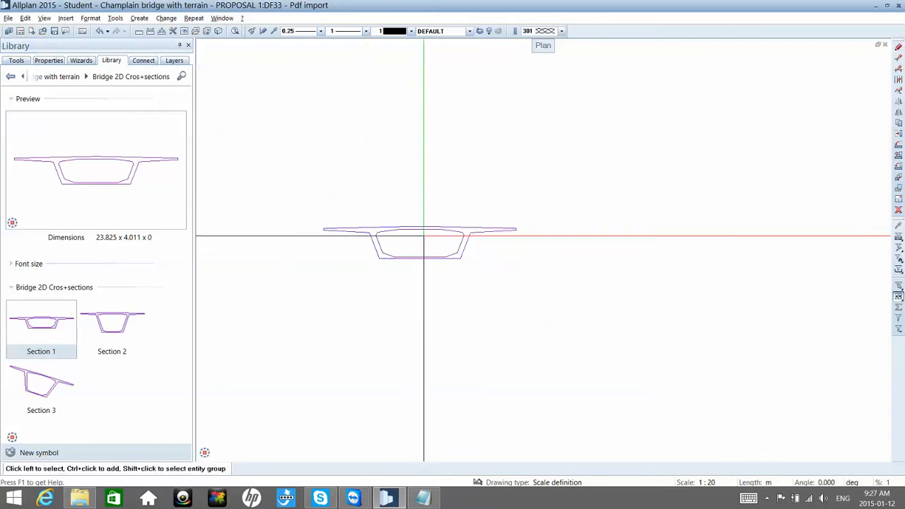
# Step: Copy the placed section once to its right, using the midpoint of its bottom edge as the from point
pyautogui.rightClick(421, 247)
pyautogui.click(470, 313)
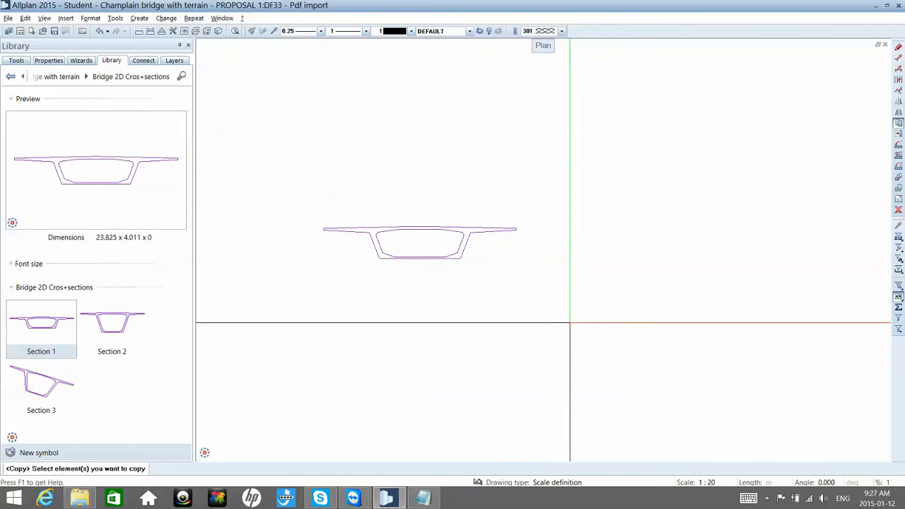
pyautogui.moveTo(606, 321); pyautogui.dragTo(281, 189)
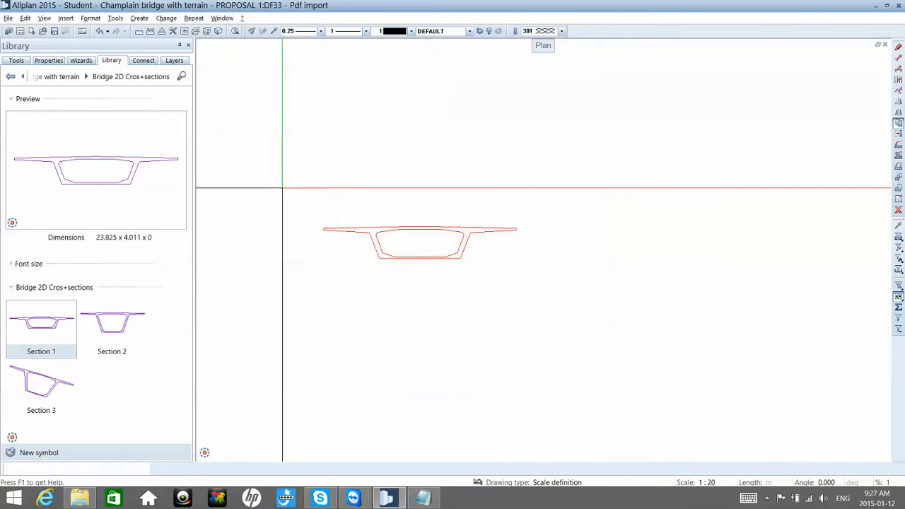
pyautogui.click(420, 258)
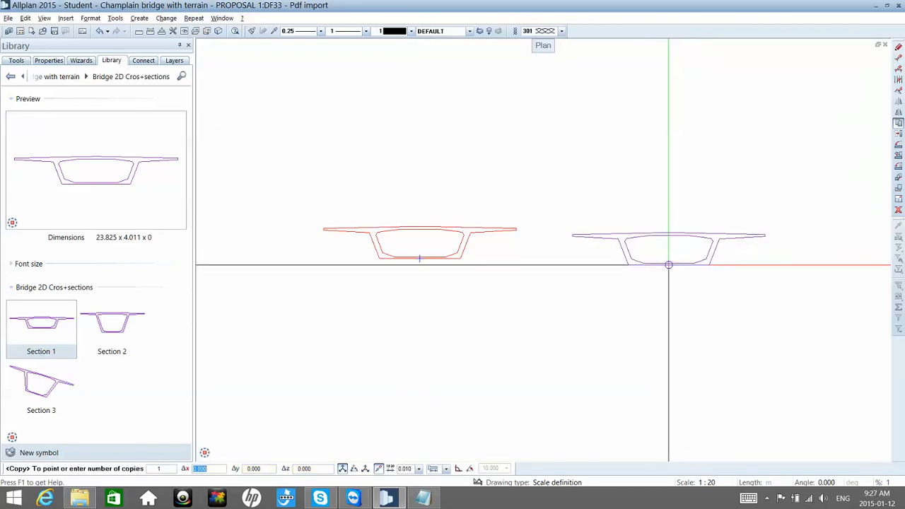
pyautogui.click(656, 259)
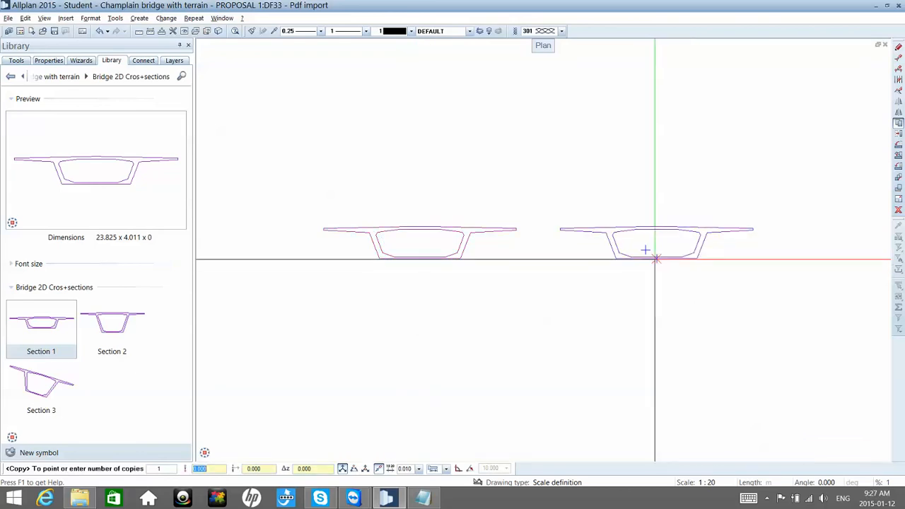
pyautogui.press('Escape')
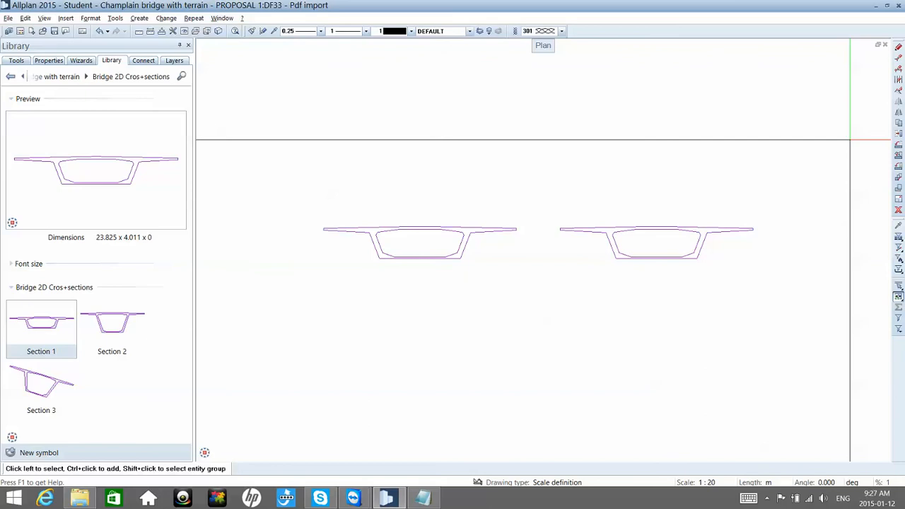
# Step: Stretch the bottom slab of the copied section straight down so the section is about 9.2 m deep
pyautogui.click(899, 59)
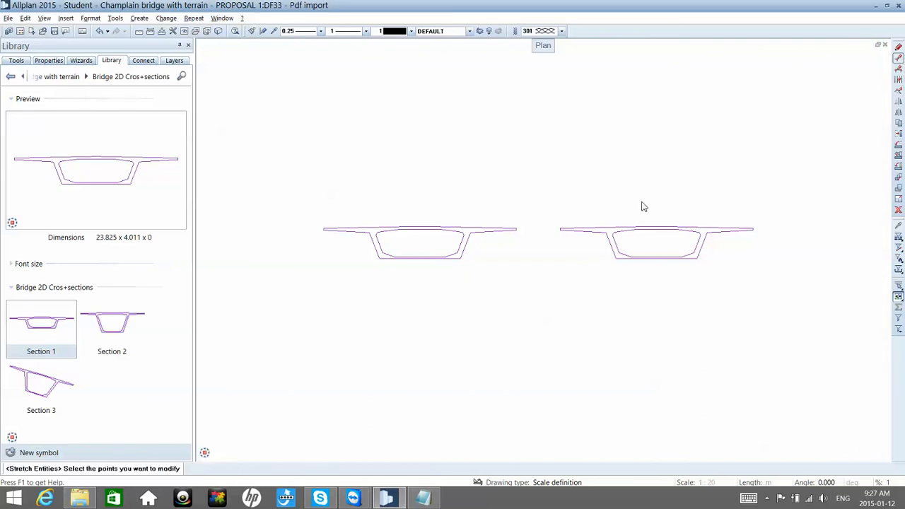
pyautogui.moveTo(591, 239); pyautogui.dragTo(705, 279)
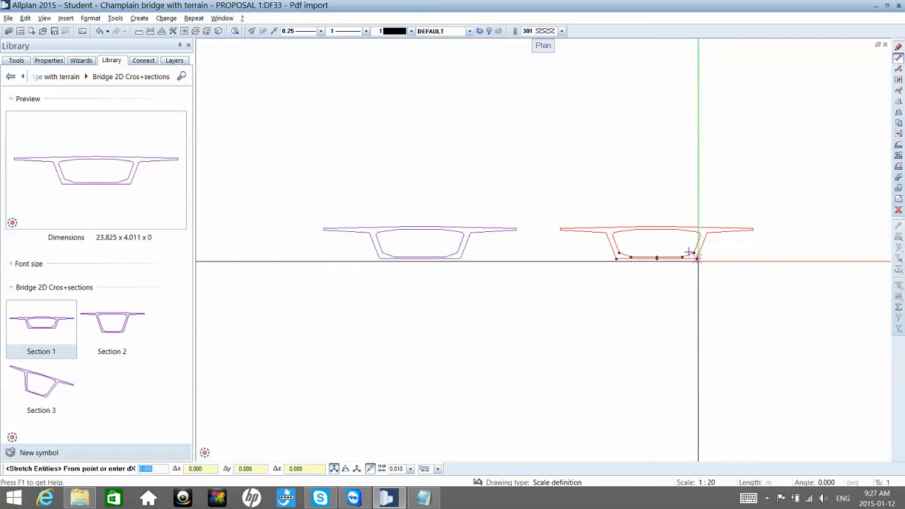
pyautogui.click(696, 258)
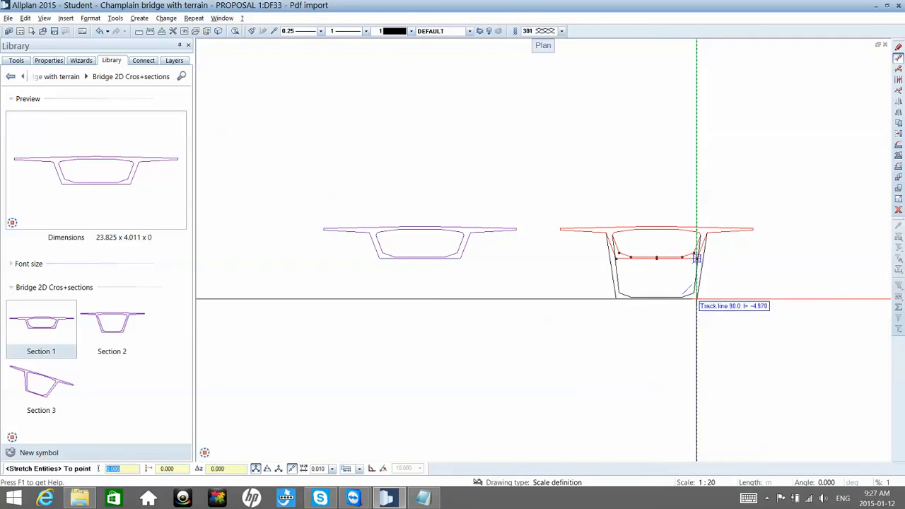
pyautogui.click(697, 300)
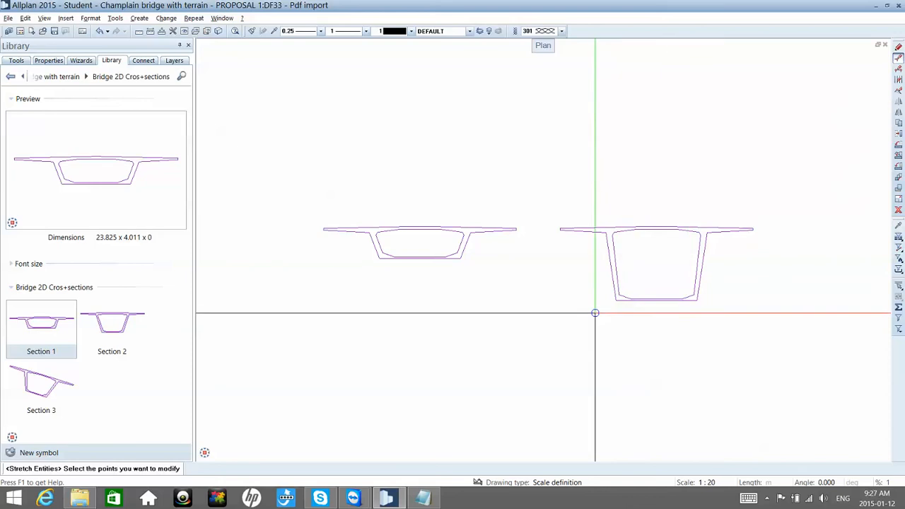
pyautogui.moveTo(595, 313); pyautogui.dragTo(642, 286)
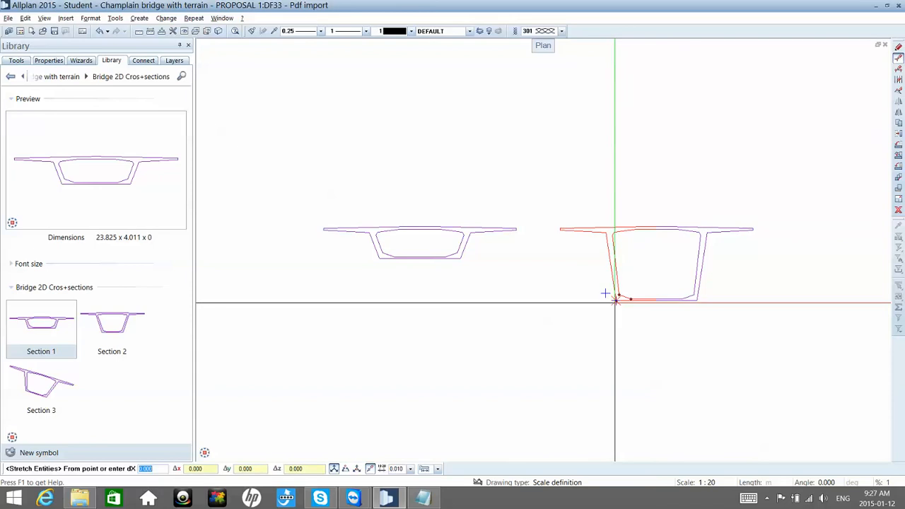
pyautogui.click(618, 296)
pyautogui.scroll(2, 615, 299)
pyautogui.scroll(2, 615, 300)
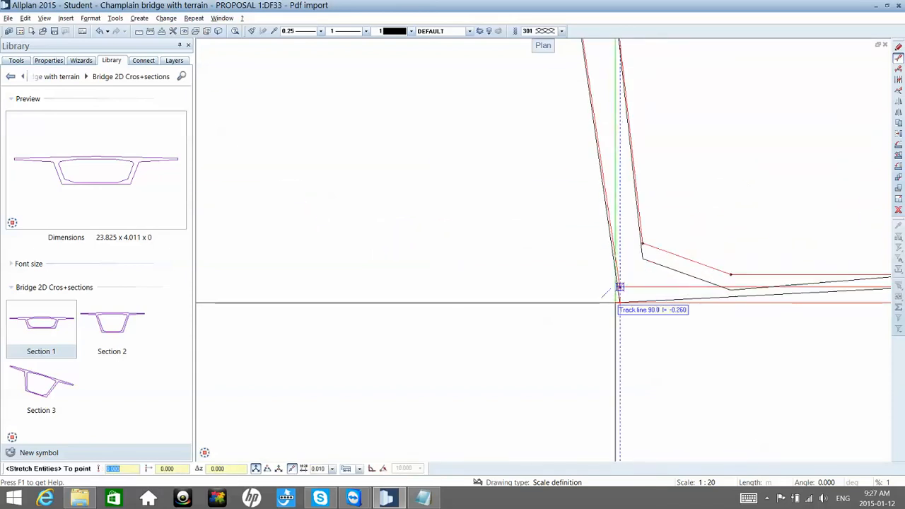
pyautogui.click(615, 293)
pyautogui.scroll(-3, 615, 290)
# Step: Stretch the lower left corner points of the deep section horizontally inward by 2 m
pyautogui.click(898, 58)
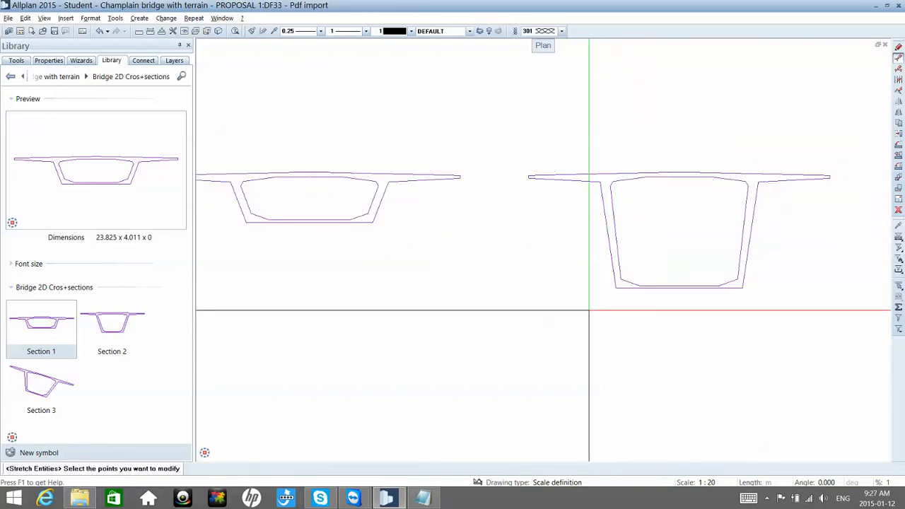
pyautogui.moveTo(586, 312); pyautogui.dragTo(663, 269)
pyautogui.scroll(5, 667, 279)
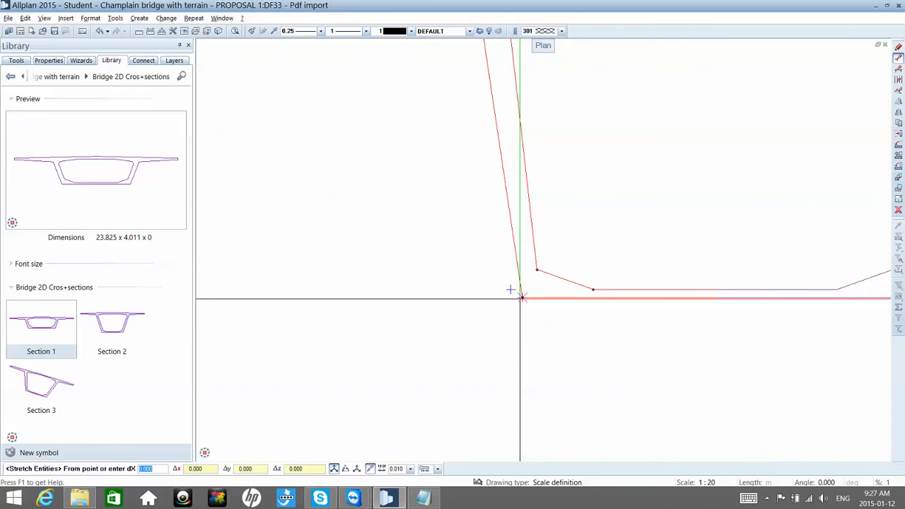
pyautogui.click(520, 298)
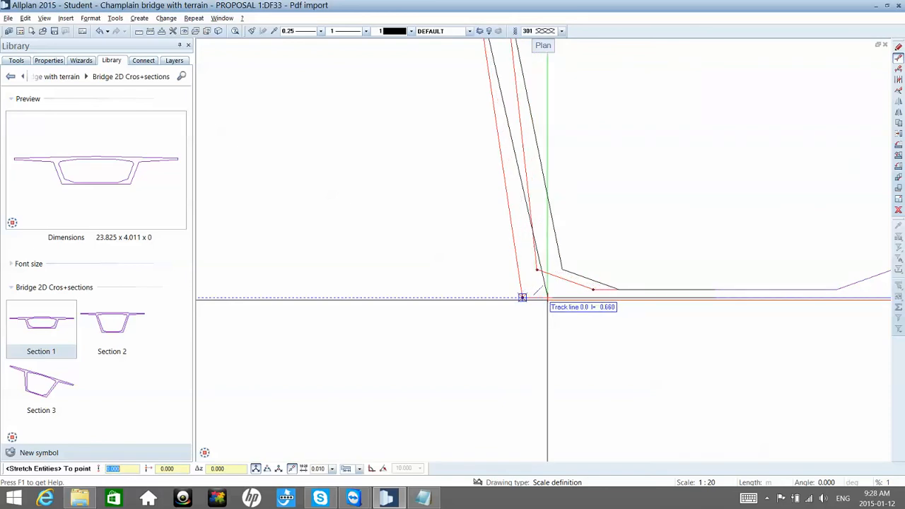
pyautogui.write('2')
pyautogui.press('Return')
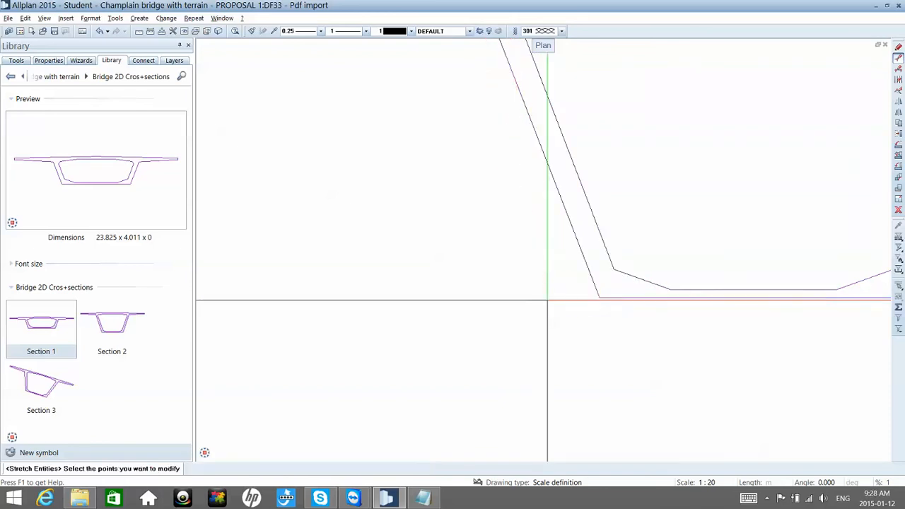
pyautogui.scroll(-4, 546, 300)
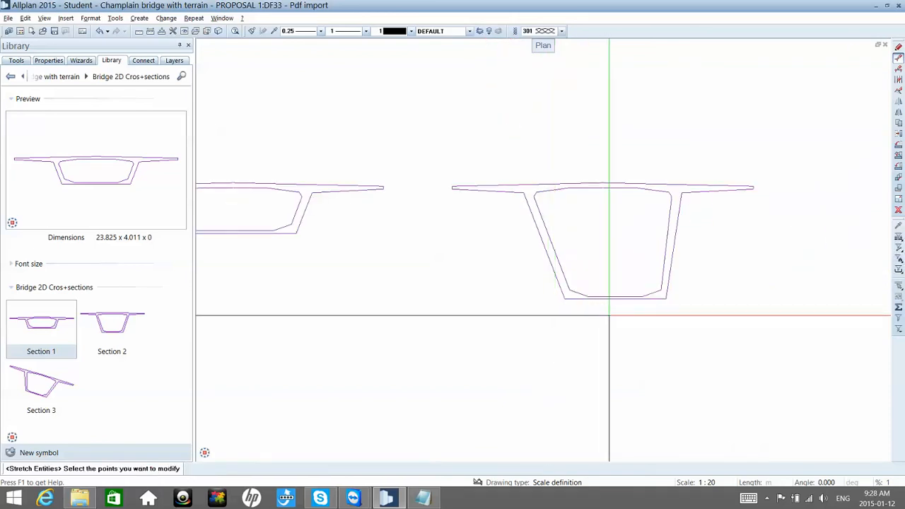
# Step: Stretch the lower right corner points of the deep section horizontally inward by 2 m
pyautogui.moveTo(608, 315); pyautogui.dragTo(700, 271)
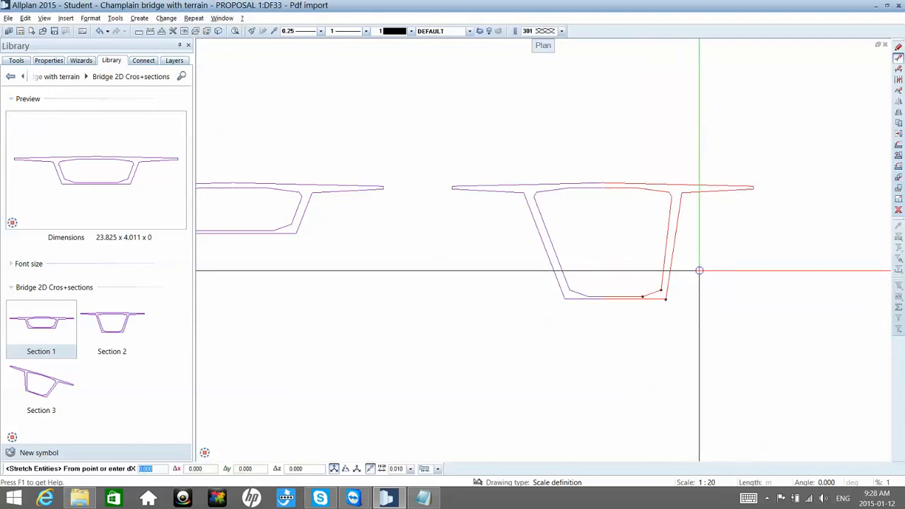
pyautogui.click(664, 299)
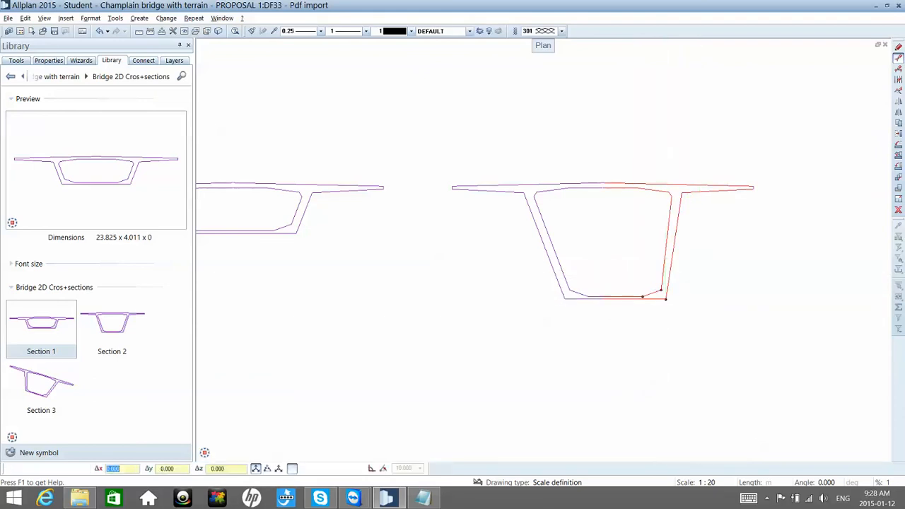
pyautogui.write('2')
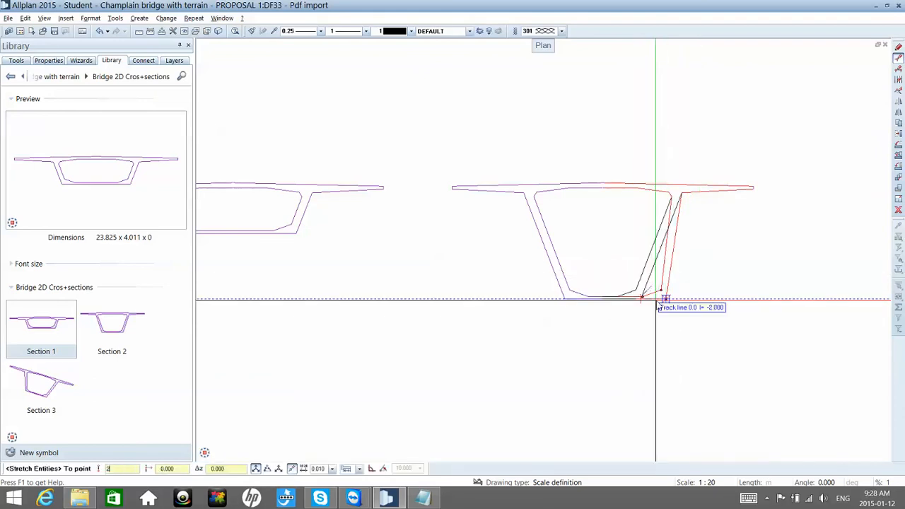
pyautogui.press('Return')
pyautogui.press('Escape')
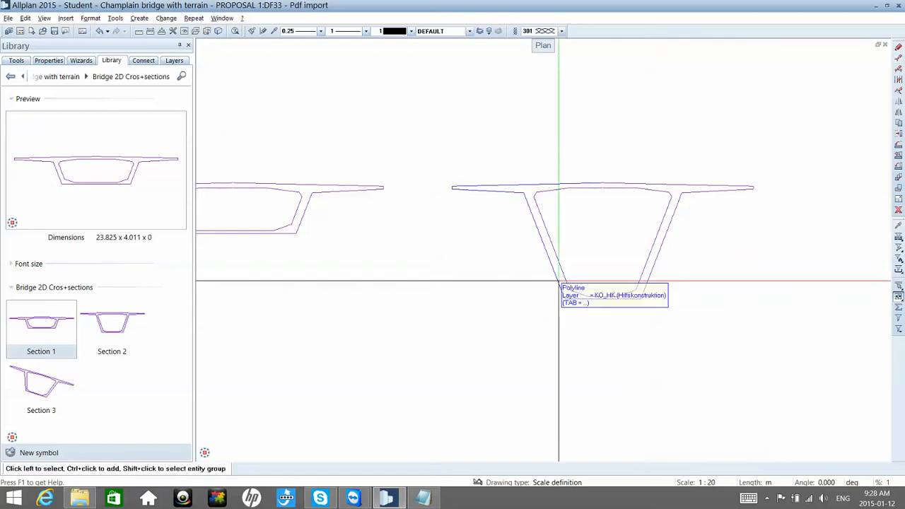
pyautogui.scroll(-2, 558, 282)
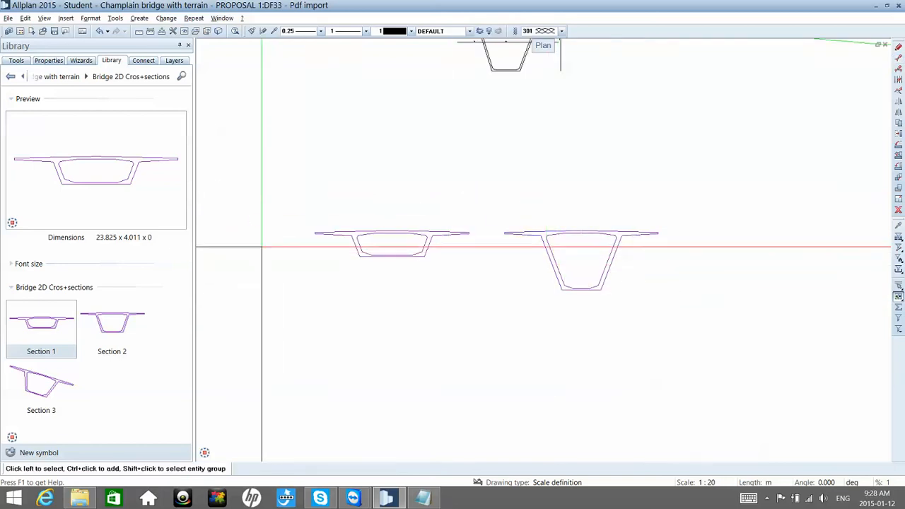
# Step: Save the deep section as symbol 4 in the Bridge 2D Cros+sections group, with its lower right corner as base point
pyautogui.click(16, 60)
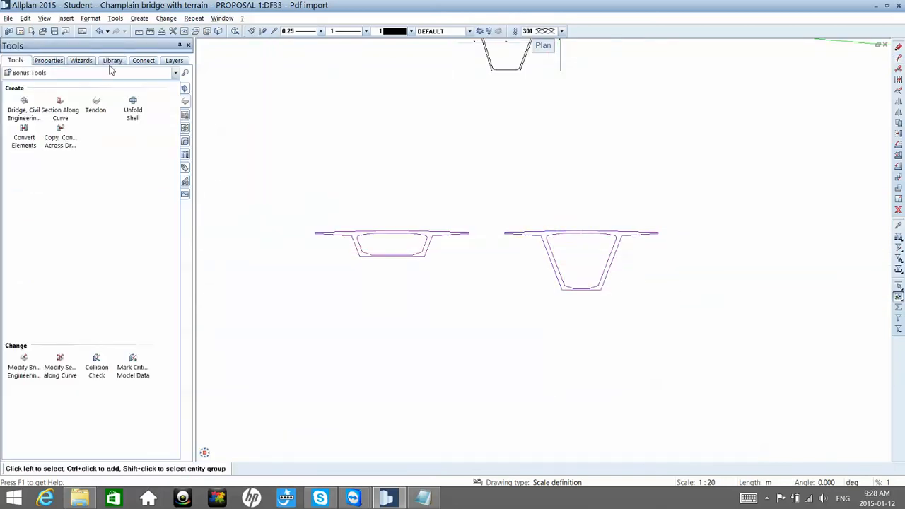
pyautogui.click(112, 60)
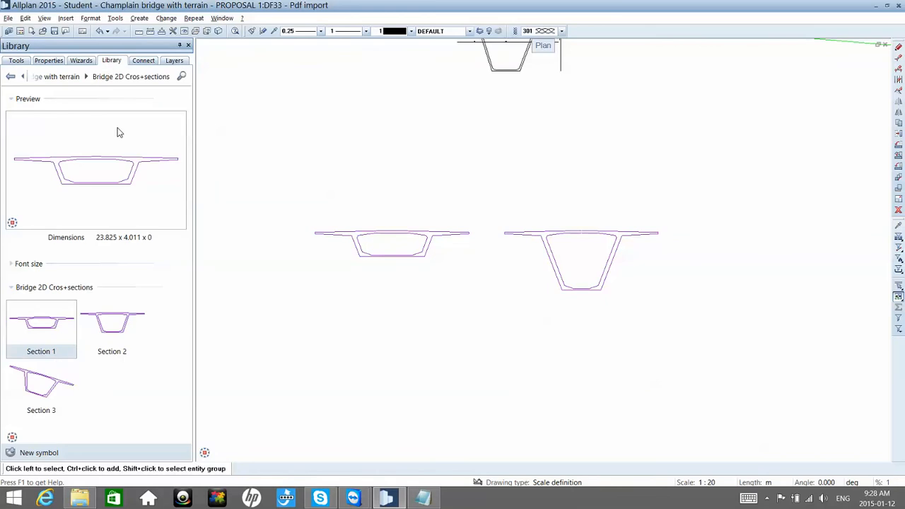
pyautogui.click(10, 453)
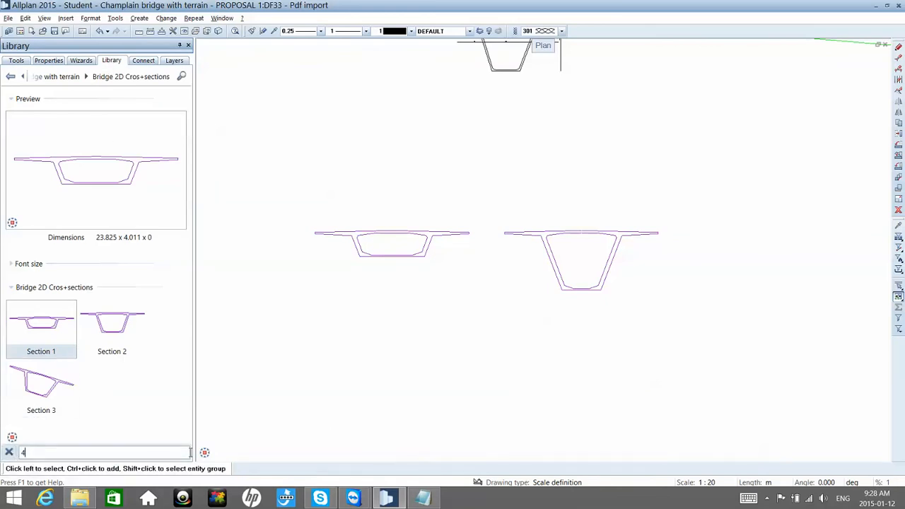
pyautogui.press('Return')
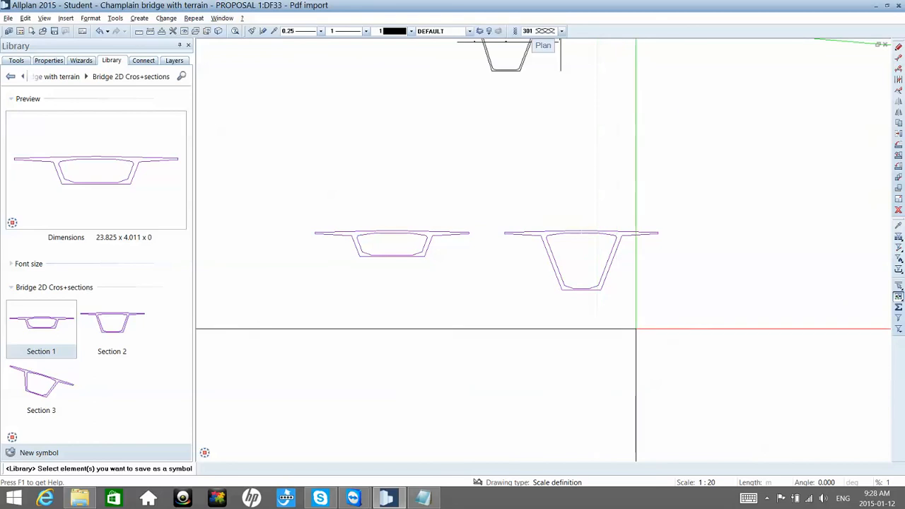
pyautogui.moveTo(681, 332); pyautogui.dragTo(509, 192)
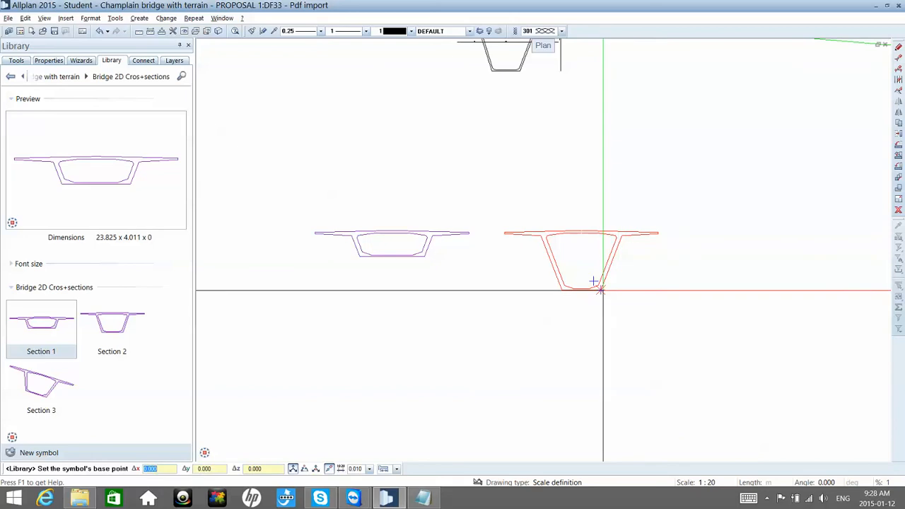
pyautogui.click(599, 287)
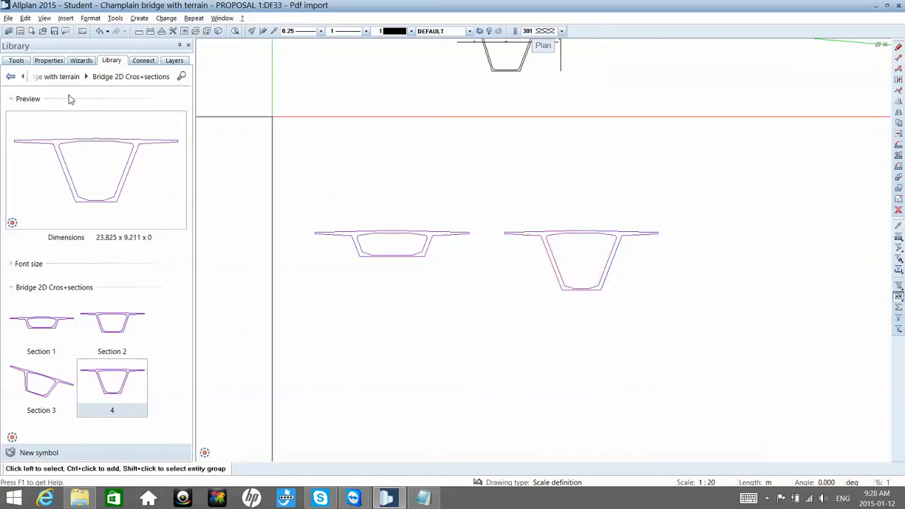
# Step: Start a new Bridge, Civil Engineering Component and import Red line.re2 from the Desktop as its route
pyautogui.click(16, 61)
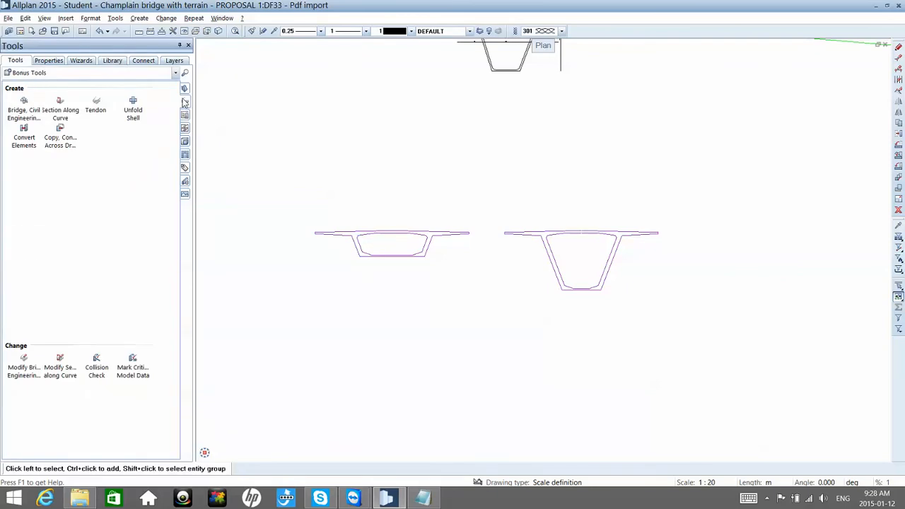
pyautogui.click(33, 115)
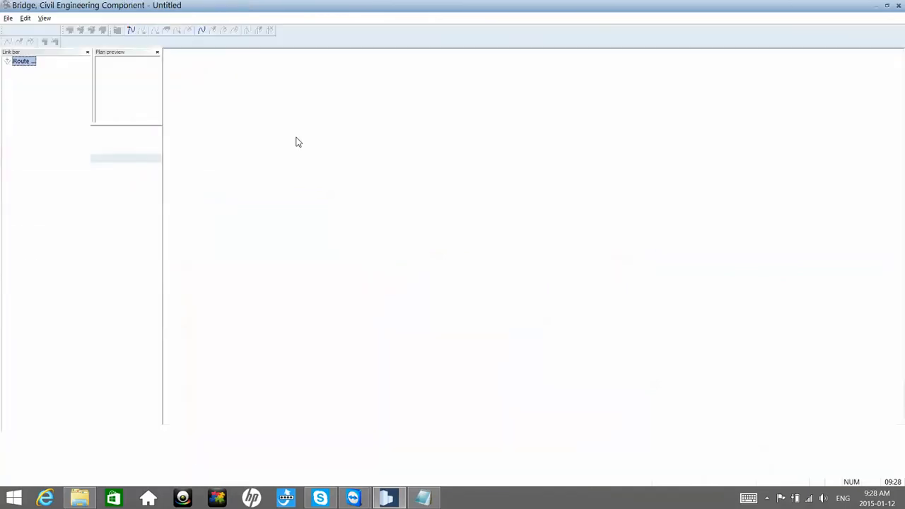
pyautogui.rightClick(29, 69)
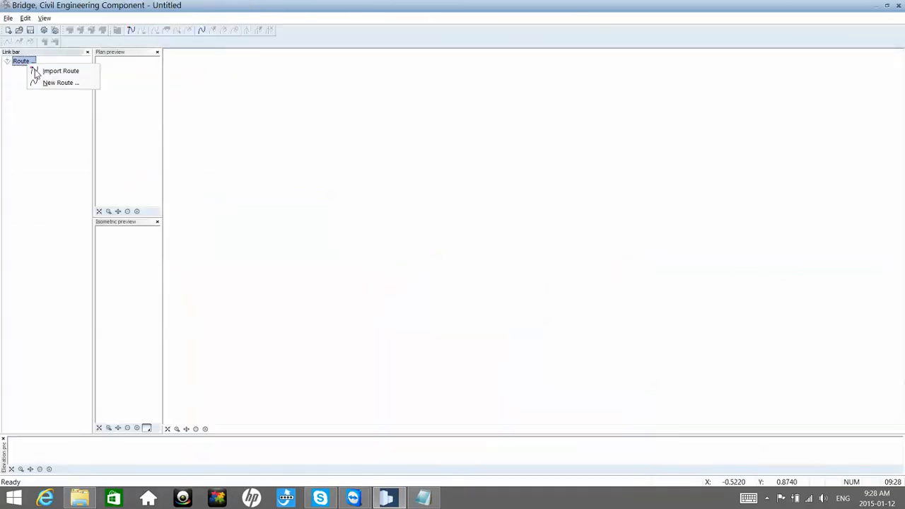
pyautogui.click(49, 70)
pyautogui.click(537, 162)
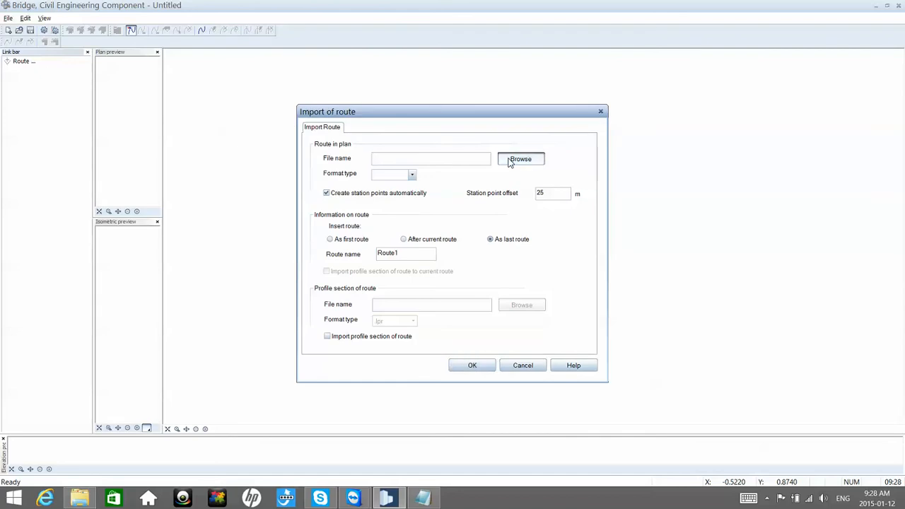
pyautogui.doubleClick(523, 290)
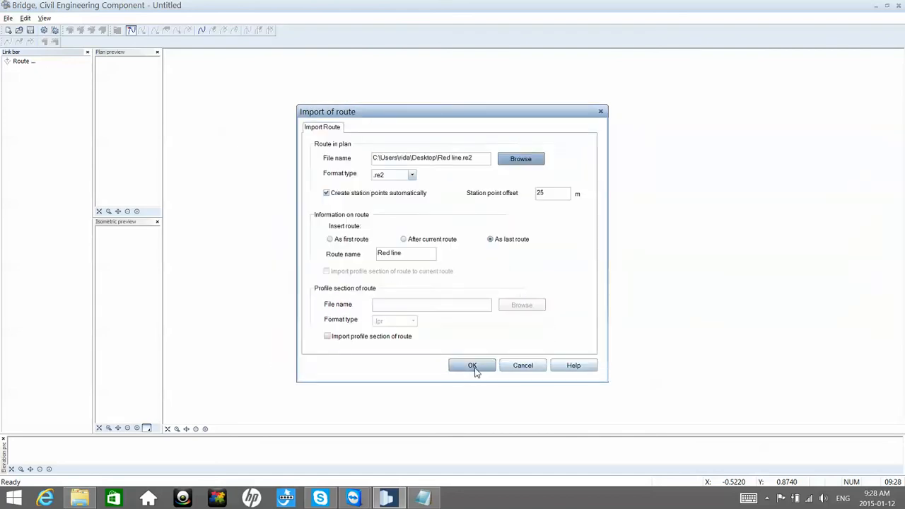
pyautogui.click(474, 369)
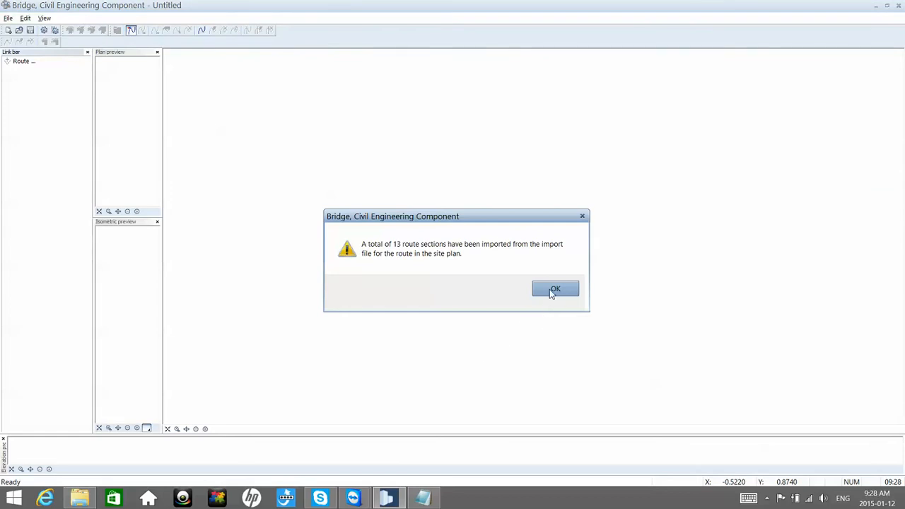
pyautogui.click(555, 290)
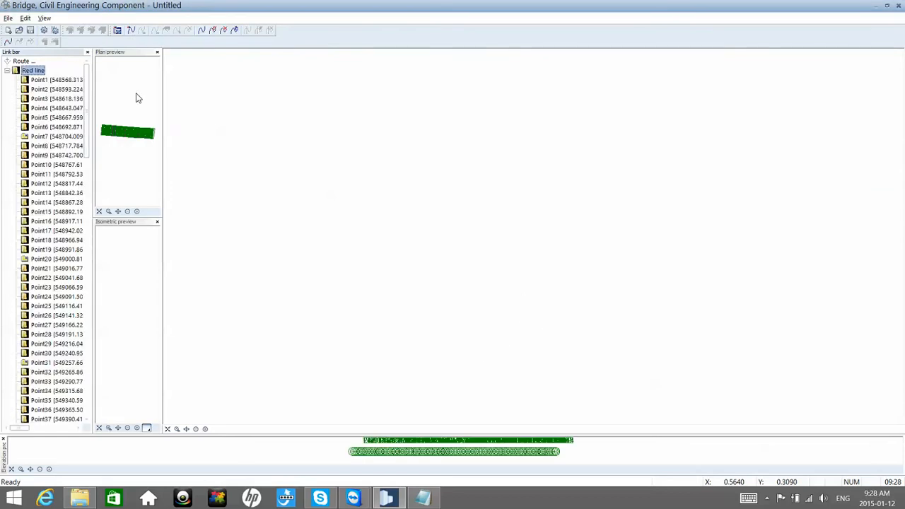
# Step: Define the cross-section at Point1 of the route from the Section 1 symbol in the project's Bridge 2D Cros+sections group
pyautogui.rightClick(39, 83)
pyautogui.click(92, 147)
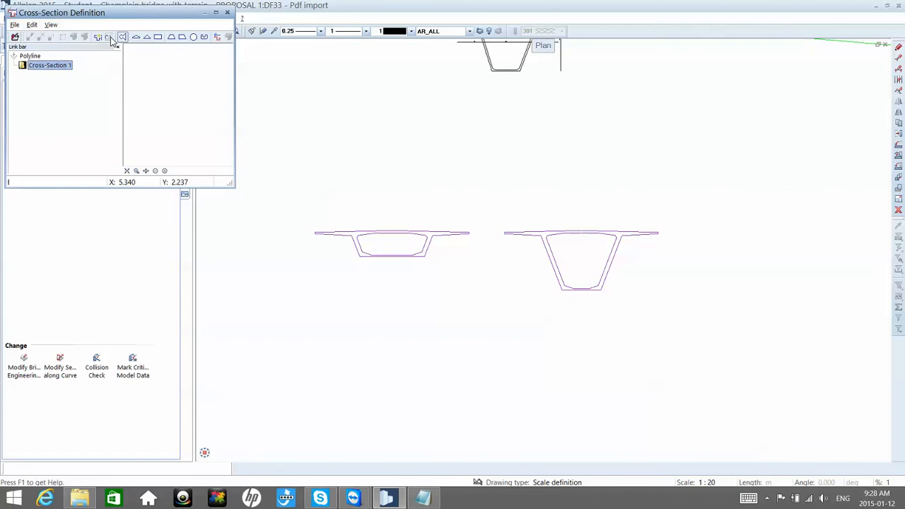
pyautogui.click(110, 37)
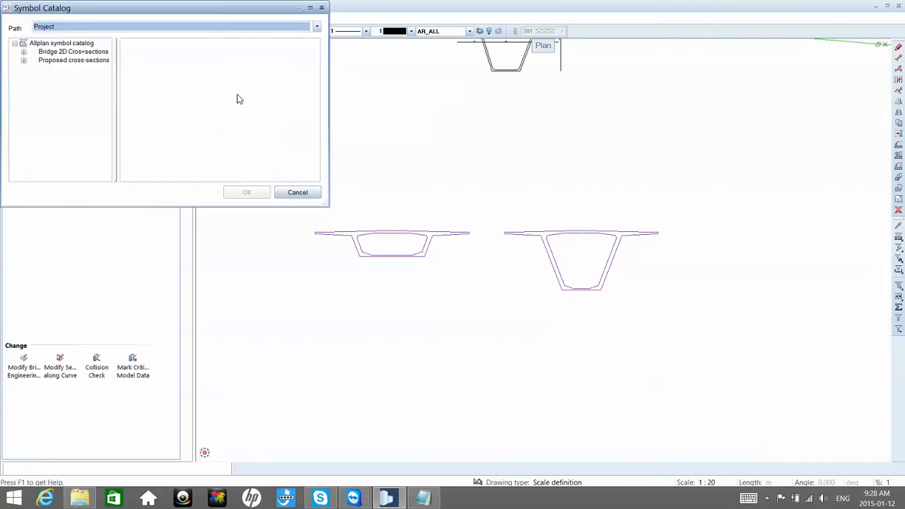
pyautogui.click(23, 52)
pyautogui.click(64, 60)
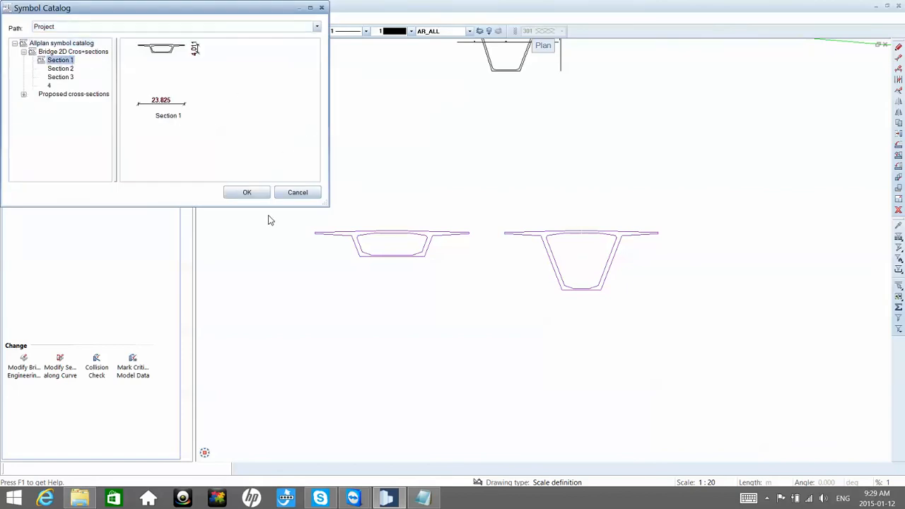
pyautogui.click(247, 192)
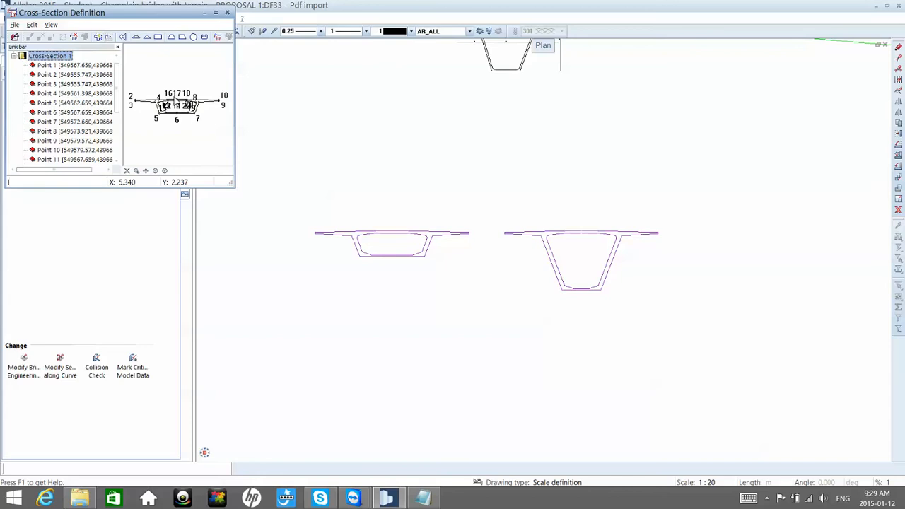
pyautogui.click(216, 12)
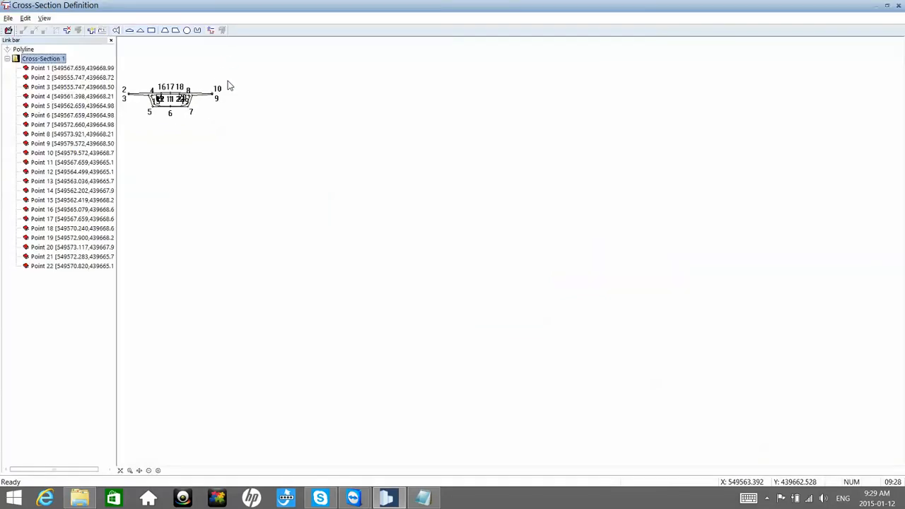
pyautogui.scroll(5, 219, 127)
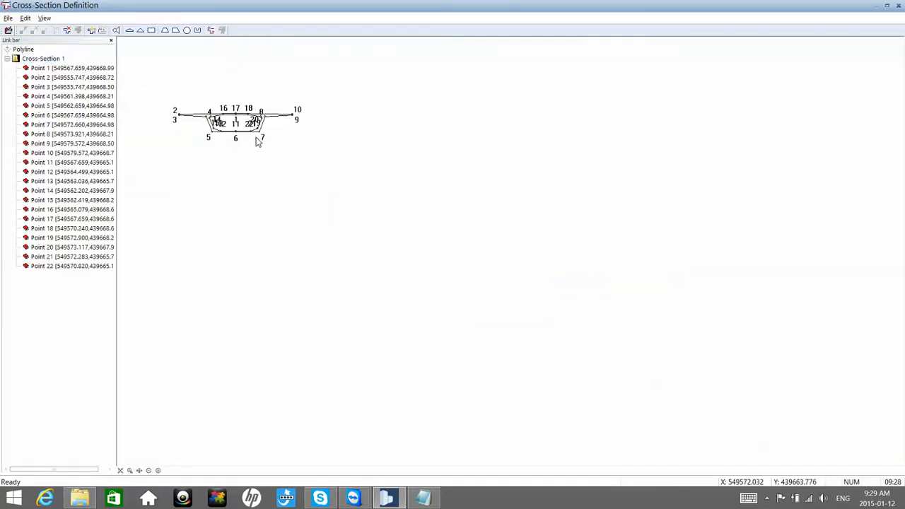
# Step: Check the point numbering at the top centre of the box cross-section and save the cross-section definition
pyautogui.moveTo(226, 167)
pyautogui.mouseDown(button='middle')
pyautogui.moveTo(266, 229)
pyautogui.moveTo(352, 237)
pyautogui.mouseUp(button='middle')
pyautogui.scroll(1, 375, 217)
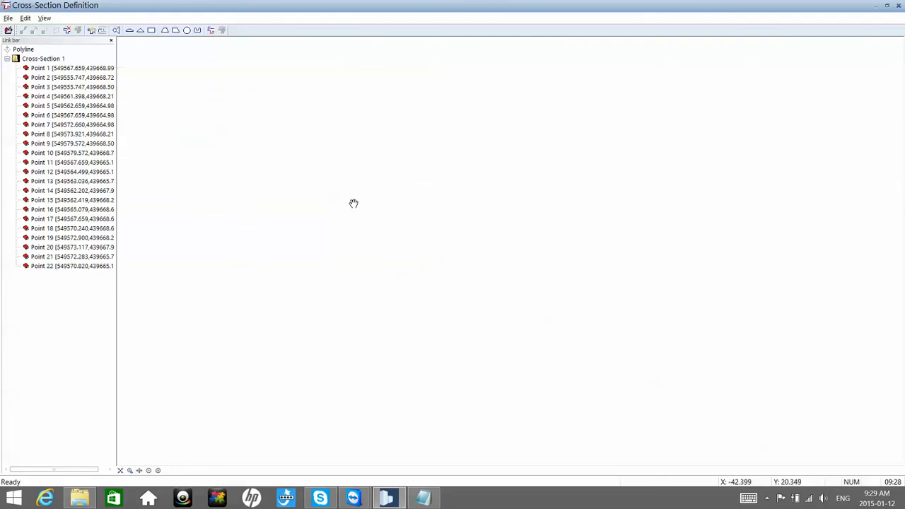
pyautogui.middleClick(354, 204)
pyautogui.middleClick(356, 207)
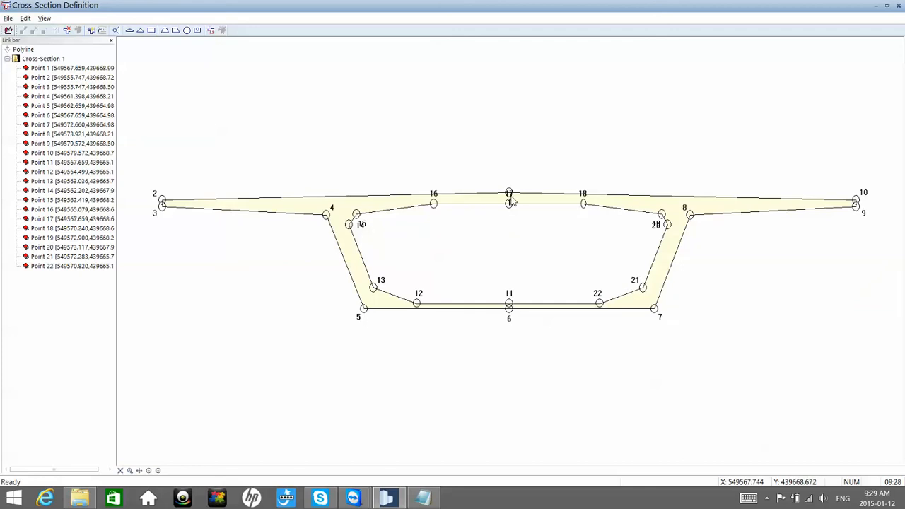
pyautogui.scroll(1, 512, 202)
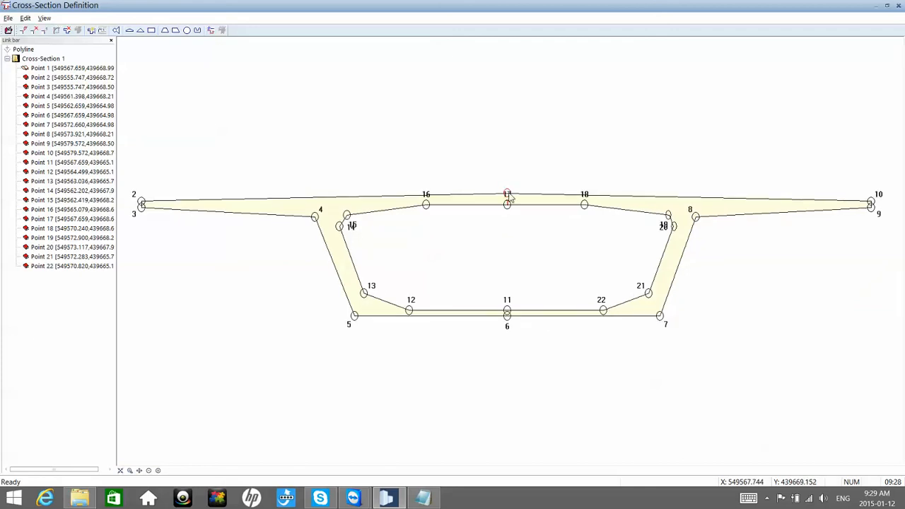
pyautogui.scroll(6, 509, 197)
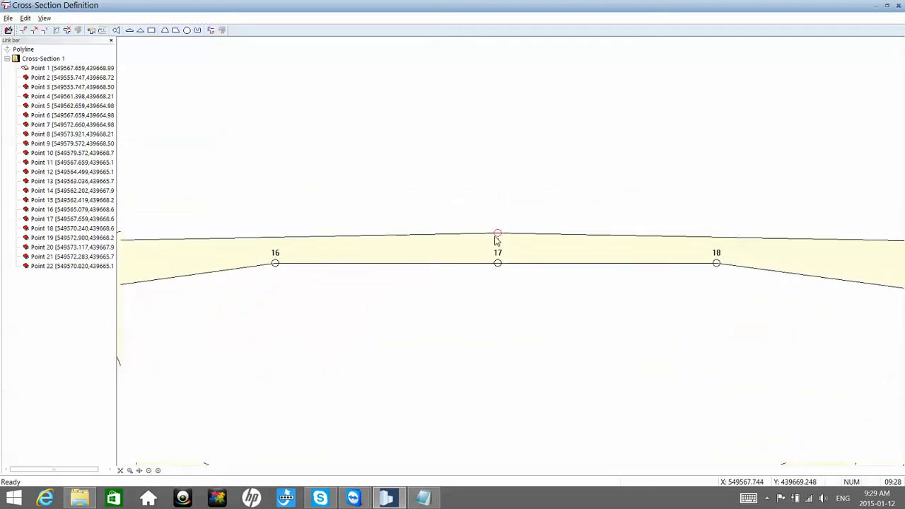
pyautogui.scroll(1, 495, 237)
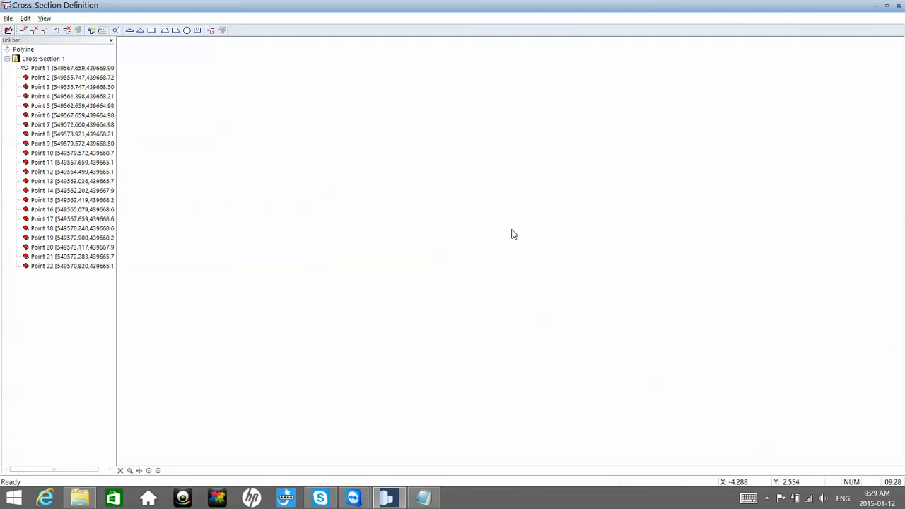
pyautogui.middleClick(509, 229)
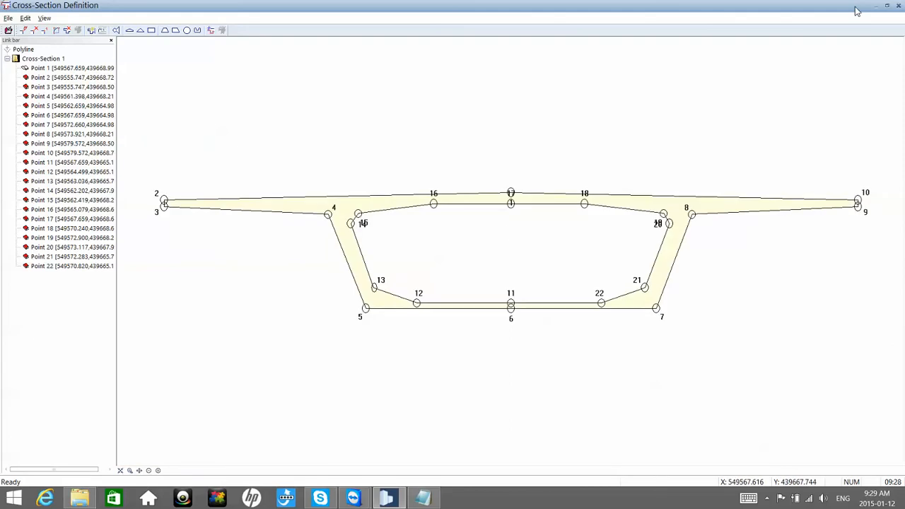
pyautogui.click(899, 6)
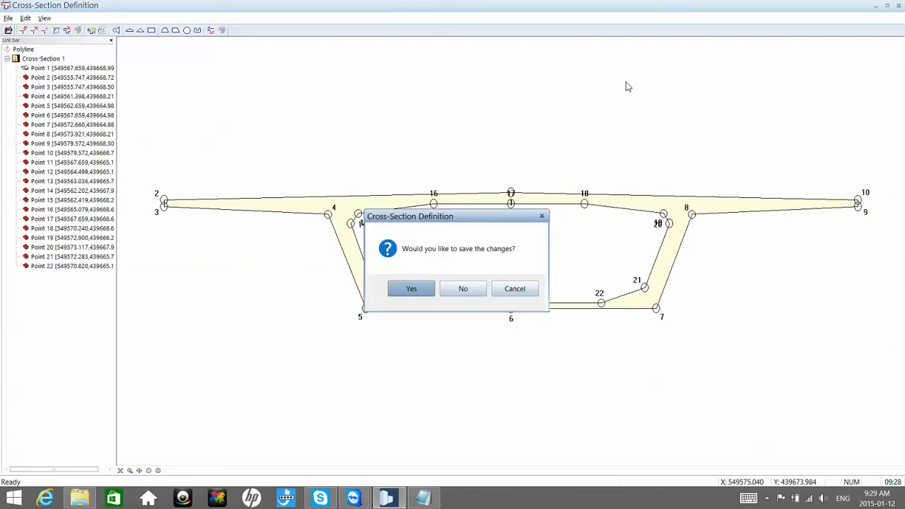
pyautogui.click(413, 290)
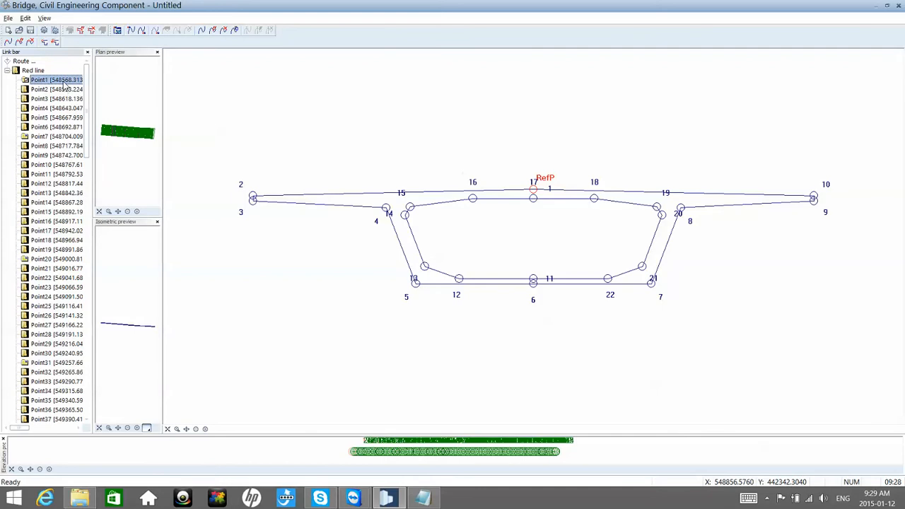
# Step: Define the reference point of Point1 at cross-section point no. 1, applied to all station points
pyautogui.rightClick(64, 84)
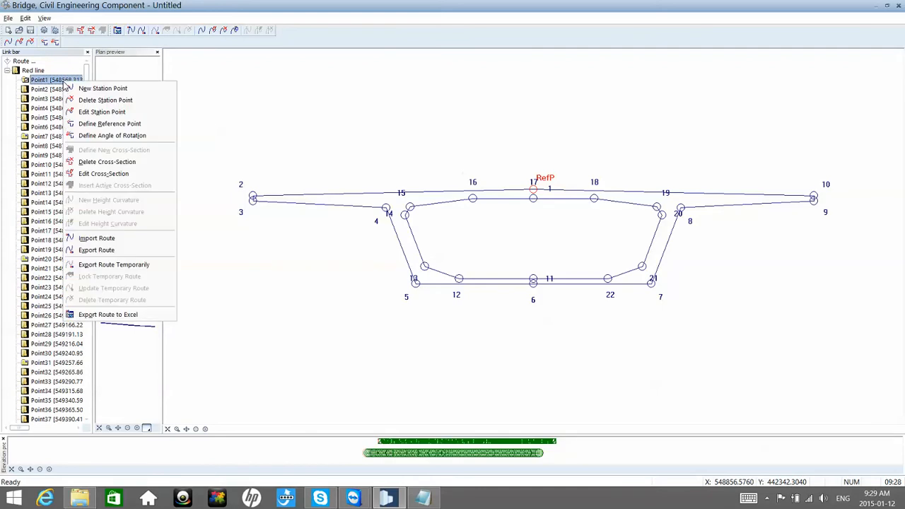
pyautogui.click(109, 123)
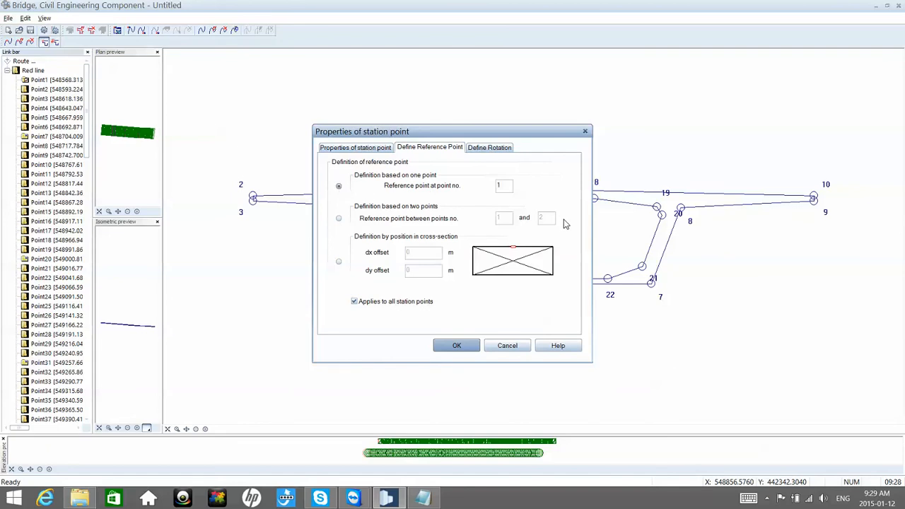
pyautogui.click(453, 345)
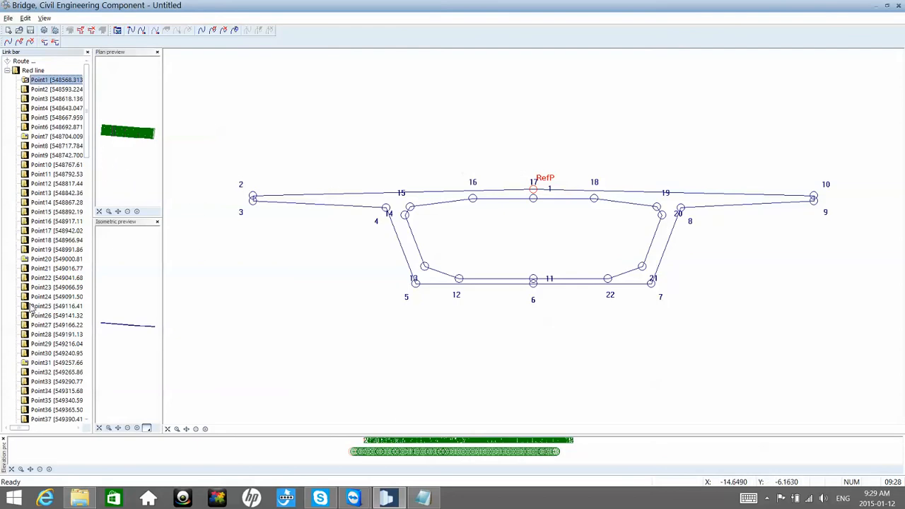
pyautogui.click(118, 327)
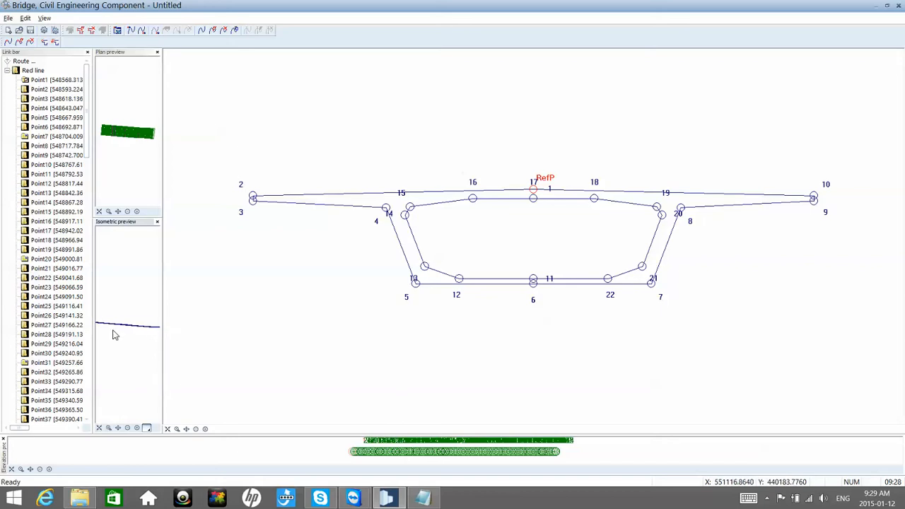
pyautogui.scroll(4, 113, 331)
pyautogui.scroll(-1, 127, 340)
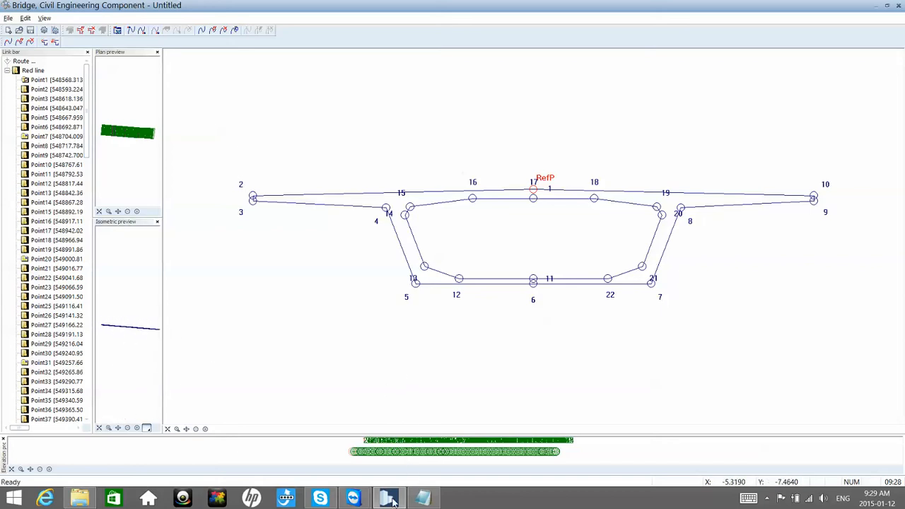
pyautogui.moveTo(418, 457); pyautogui.dragTo(419, 446, button='middle')
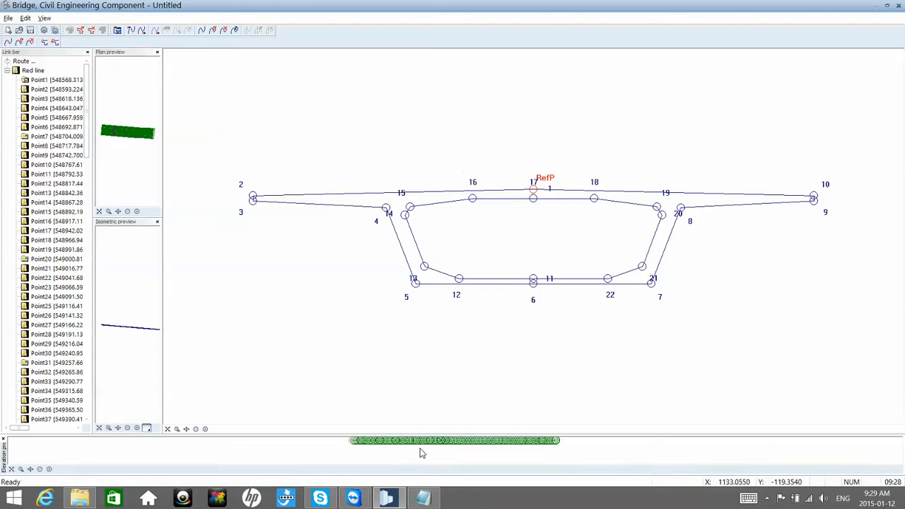
# Step: Open Pre-feasibility_Study_Champlain_Bridge_Replacement.unlocked from the Desktop in Reader and examine the span layout and deck depth in the bridge elevation
pyautogui.click(91, 499)
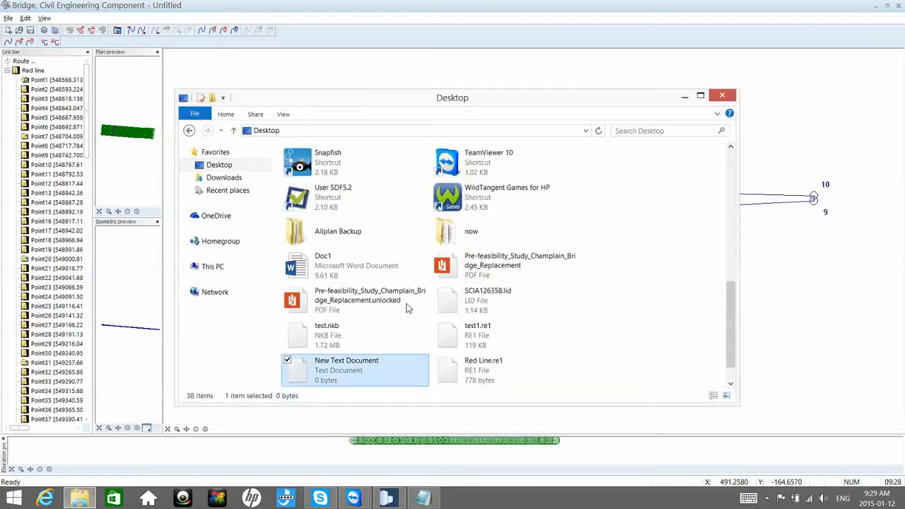
pyautogui.click(407, 302)
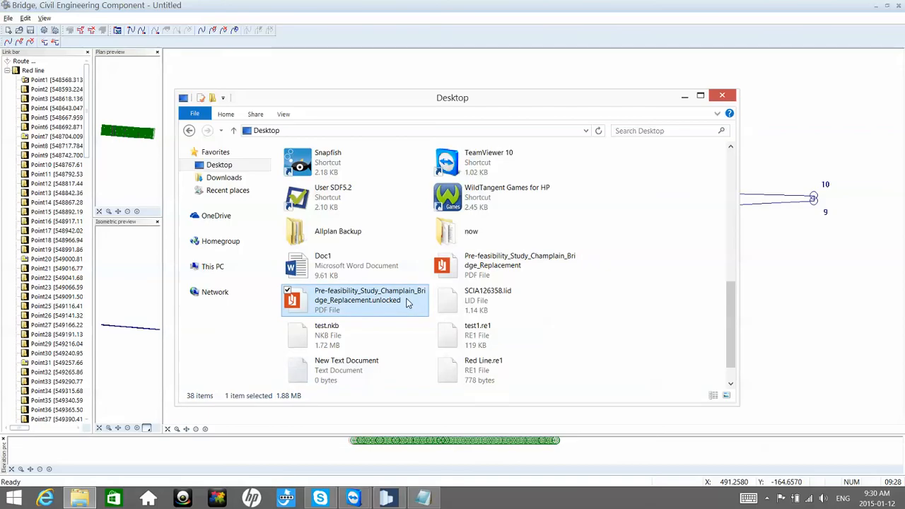
pyautogui.doubleClick(407, 303)
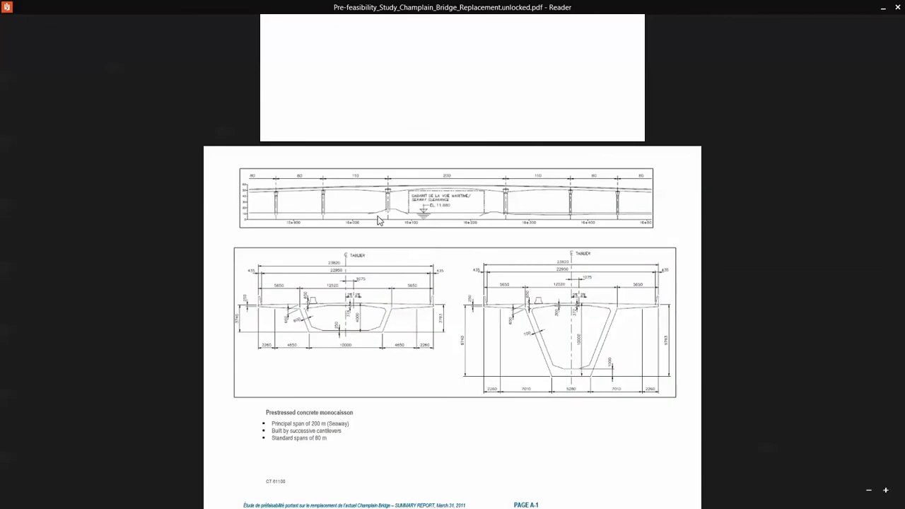
pyautogui.keyDown('ctrl'); pyautogui.scroll(3, 379, 220); pyautogui.keyUp('ctrl')
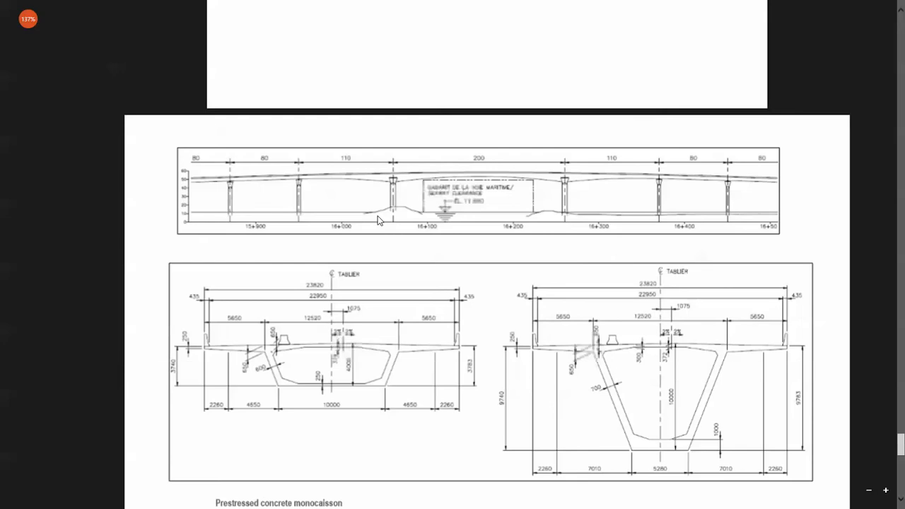
pyautogui.keyDown('ctrl'); pyautogui.scroll(4, 377, 220); pyautogui.keyUp('ctrl')
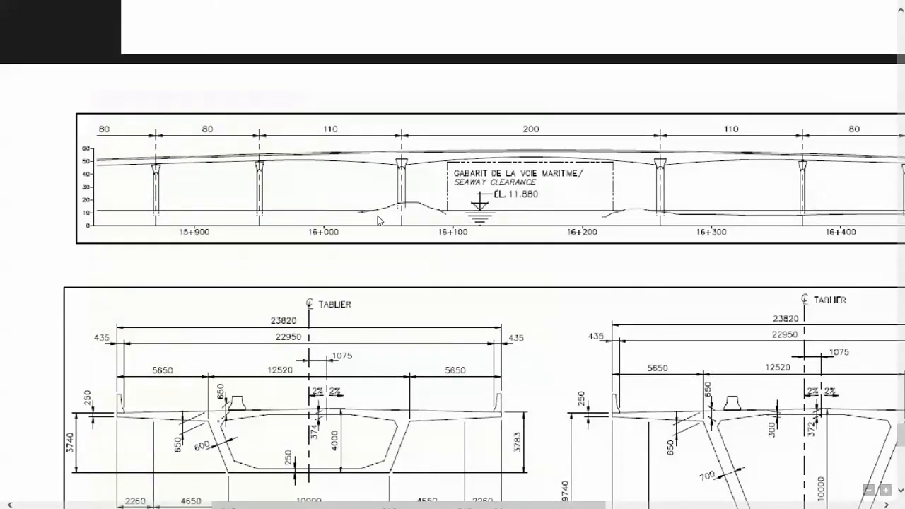
pyautogui.keyDown('ctrl'); pyautogui.scroll(-2, 378, 216); pyautogui.keyUp('ctrl')
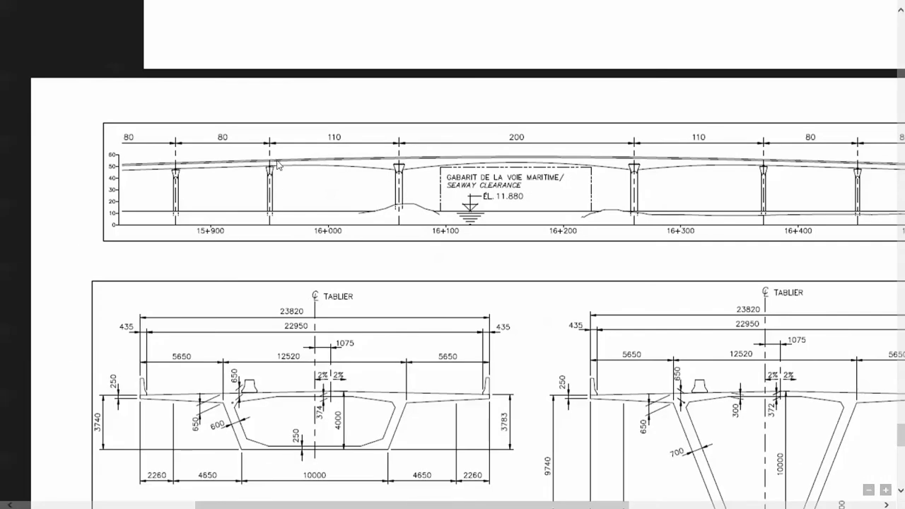
pyautogui.keyDown('ctrl'); pyautogui.scroll(-2, 288, 195); pyautogui.keyUp('ctrl')
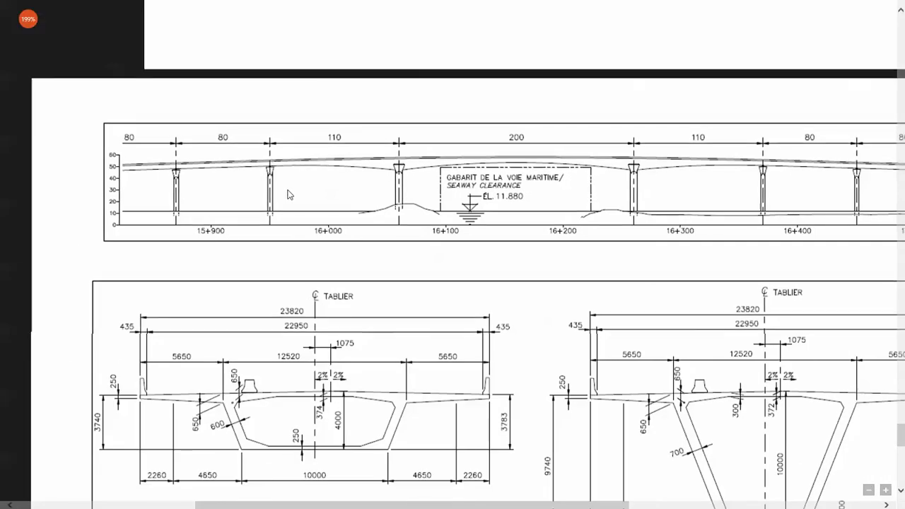
pyautogui.keyDown('ctrl'); pyautogui.scroll(-1, 281, 179); pyautogui.keyUp('ctrl')
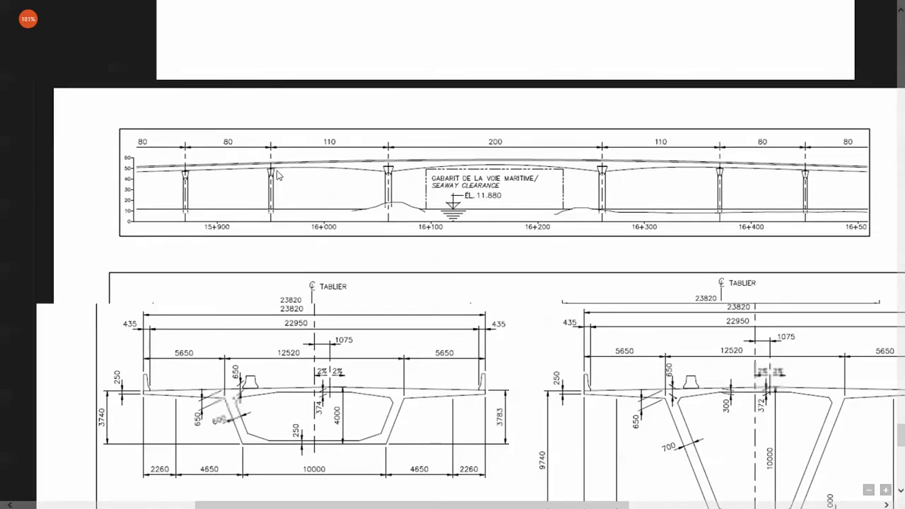
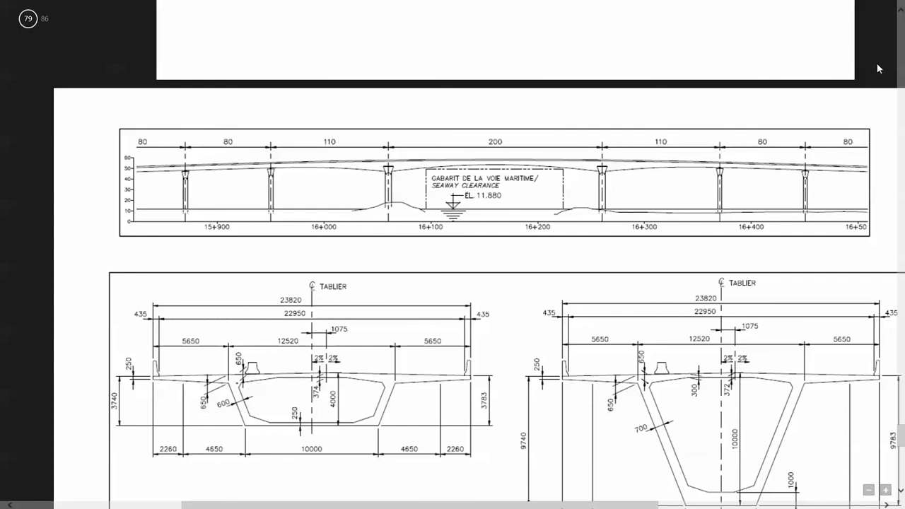
# Step: Close the Champlain Bridge pre-feasibility study PDF and switch back to the untitled bridge in Bridge, Civil Engineering Component
pyautogui.scroll(1, 880, 35)
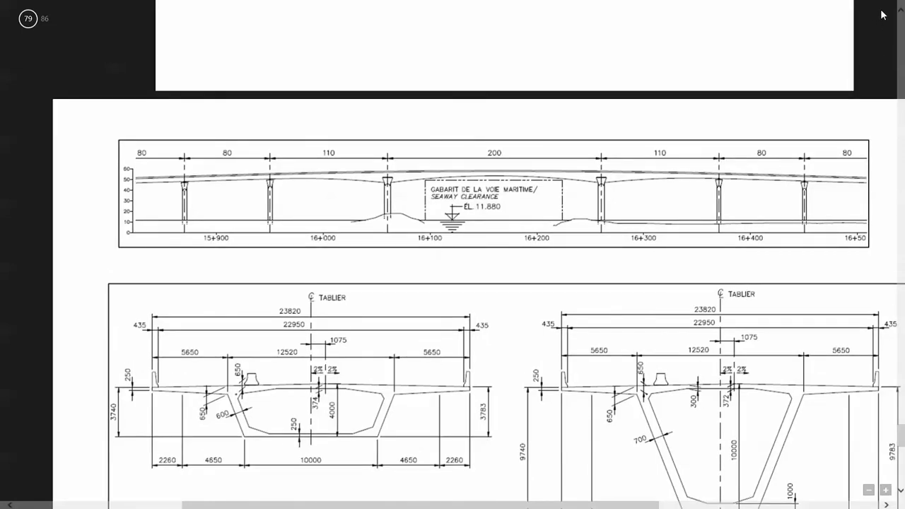
pyautogui.scroll(-1, 882, 15)
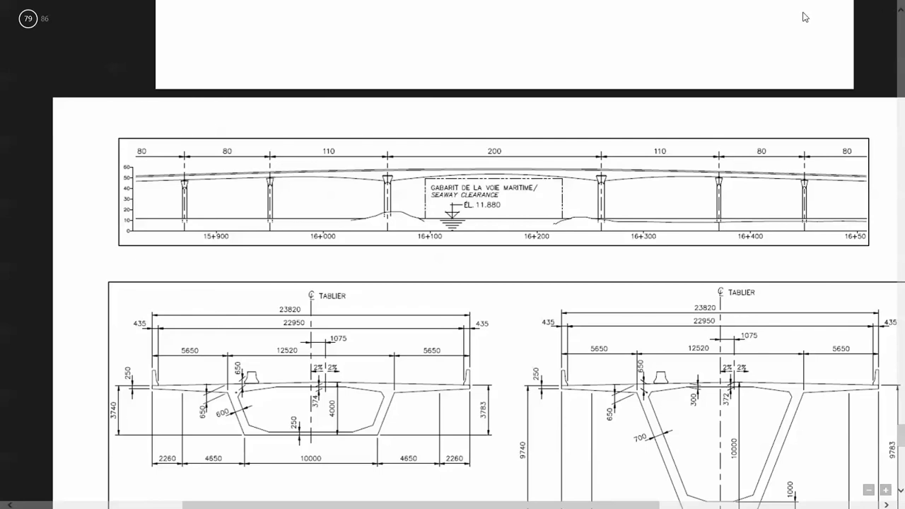
pyautogui.moveTo(805, 18)
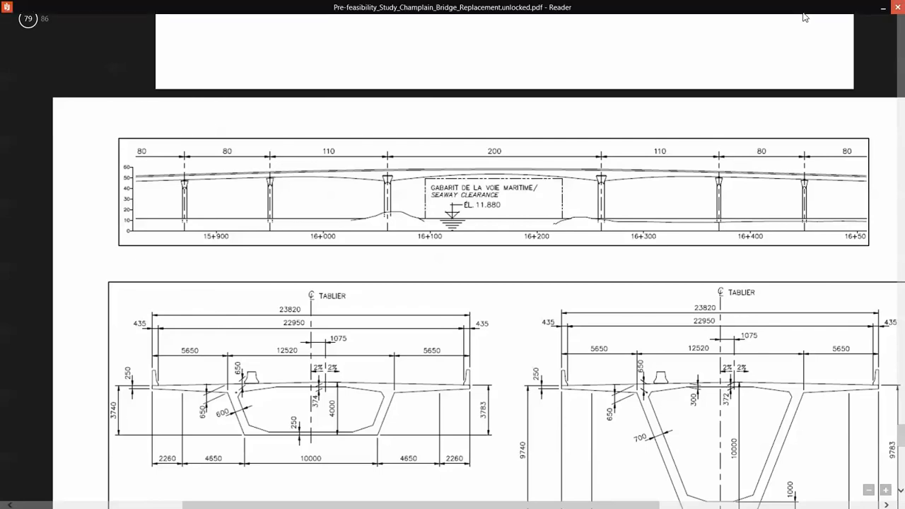
pyautogui.click(898, 7)
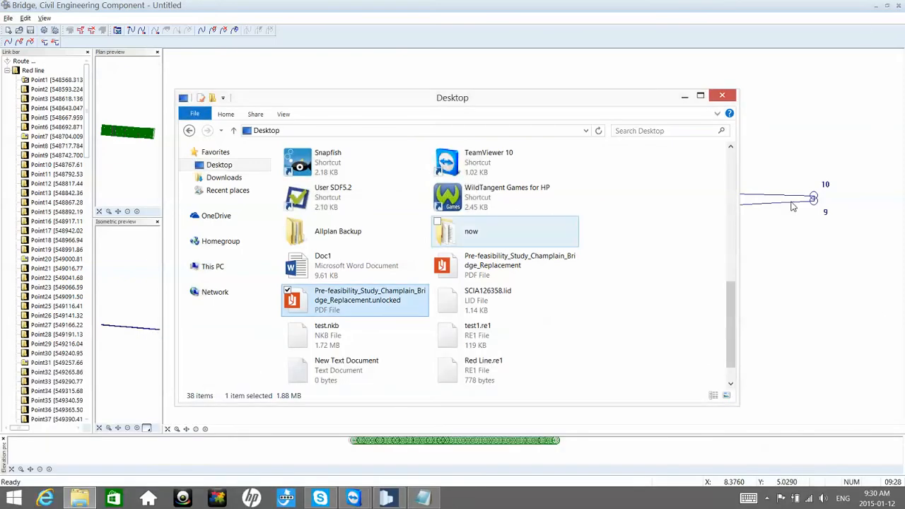
pyautogui.click(791, 204)
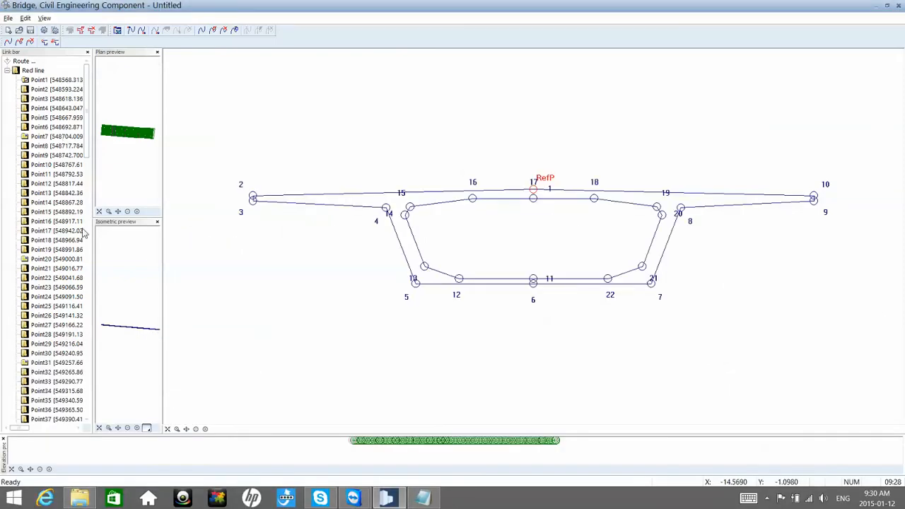
# Step: Enlarge the elevation preview to about half the window height and bring the route's station points into view
pyautogui.moveTo(318, 450); pyautogui.dragTo(320, 462, button='middle')
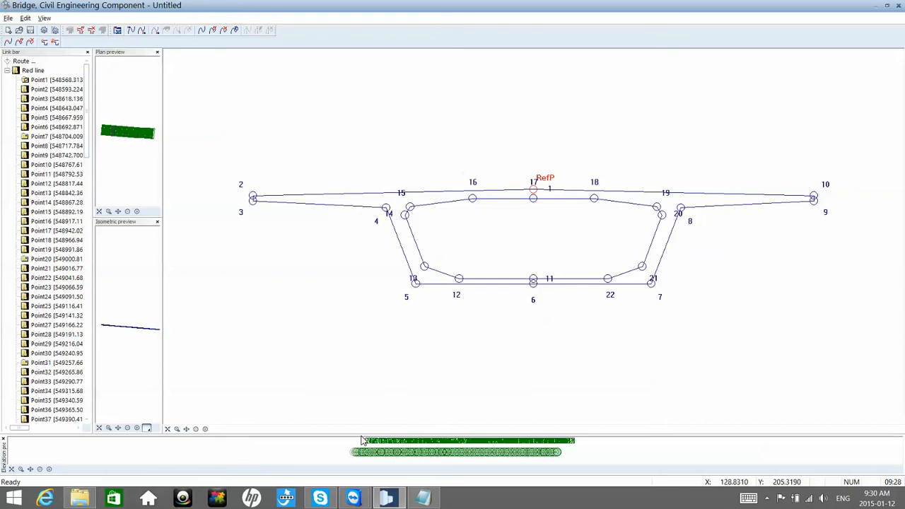
pyautogui.moveTo(361, 436); pyautogui.dragTo(370, 220)
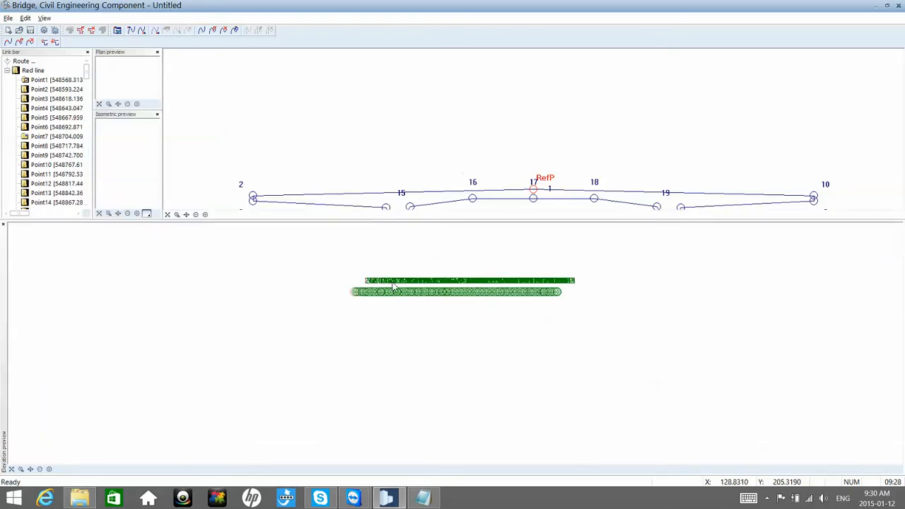
pyautogui.scroll(5, 400, 281)
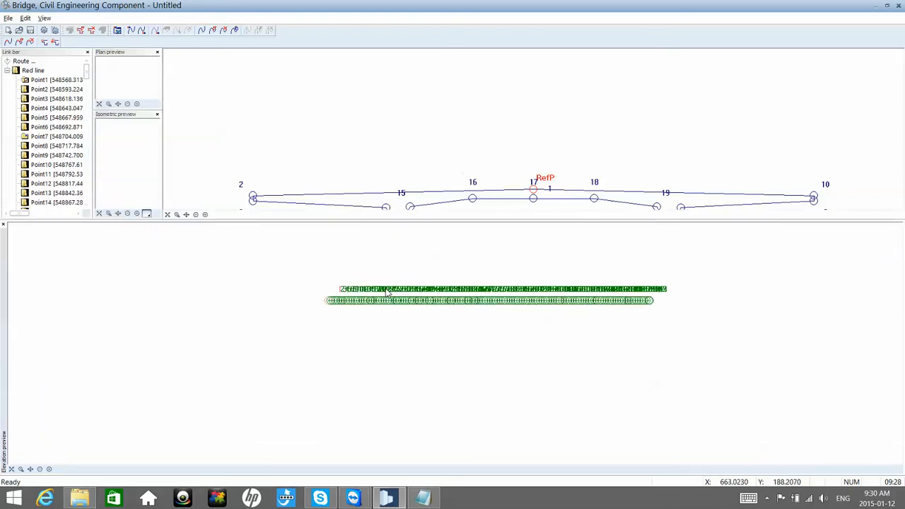
pyautogui.scroll(2, 397, 301)
pyautogui.moveTo(553, 376); pyautogui.dragTo(360, 374, button='middle')
pyautogui.click(303, 318)
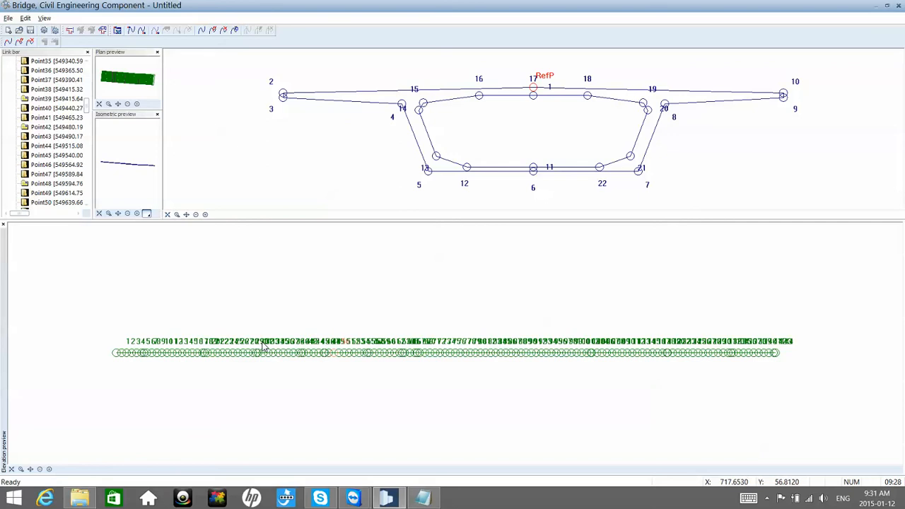
# Step: Pick station points 33, 35 and 37 along the Red line route in the elevation preview to locate them
pyautogui.click(264, 355)
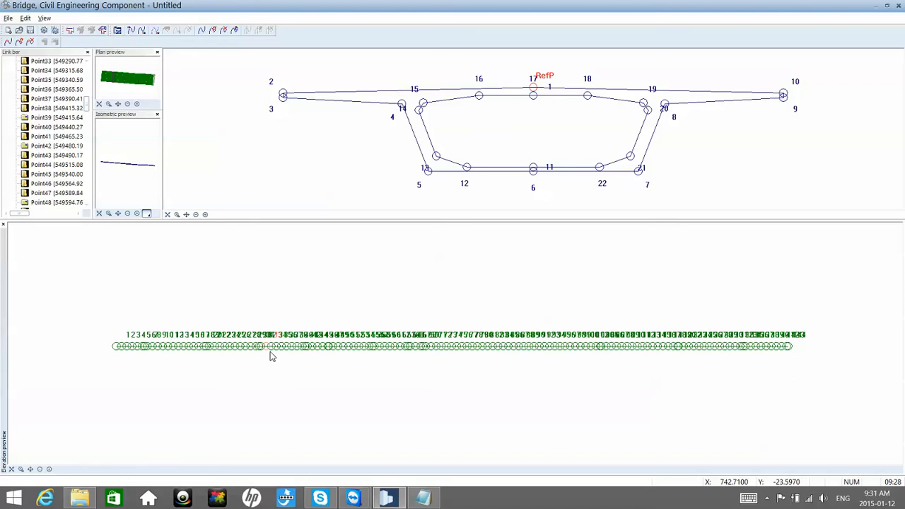
pyautogui.click(285, 348)
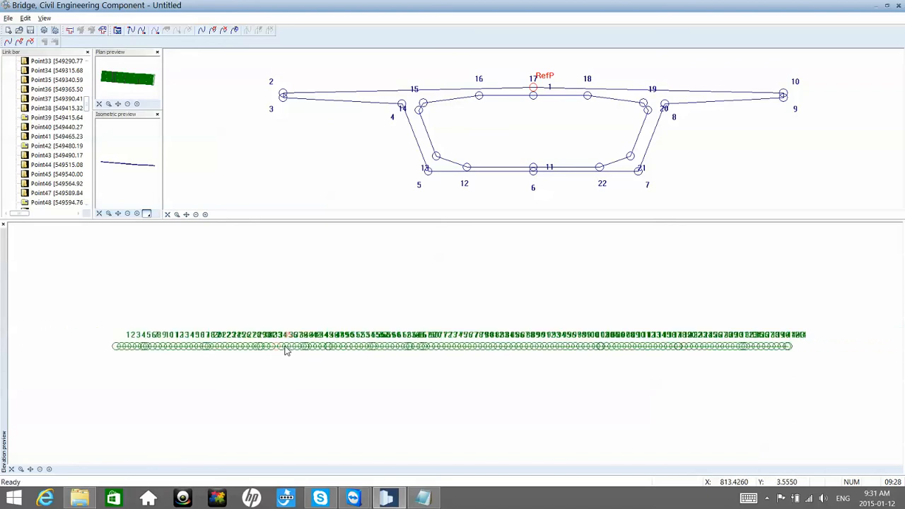
pyautogui.click(290, 351)
pyautogui.scroll(3, 287, 353)
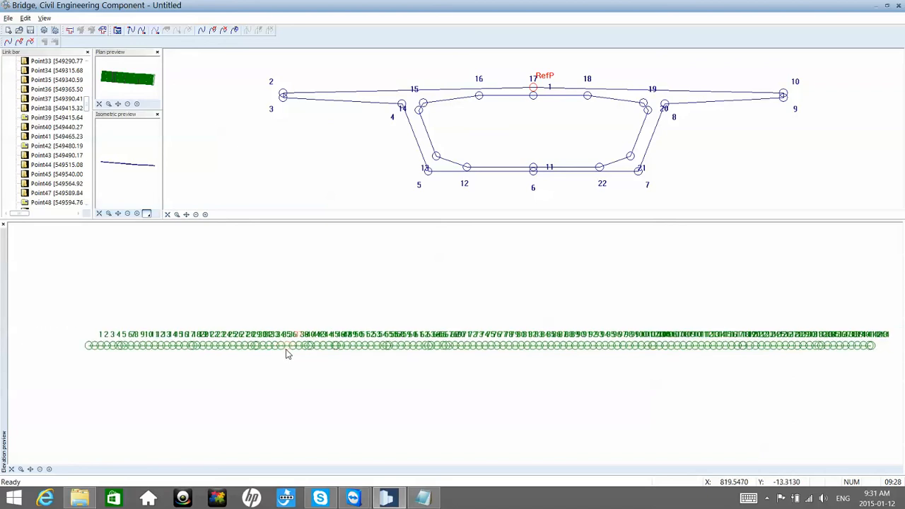
pyautogui.scroll(2, 286, 353)
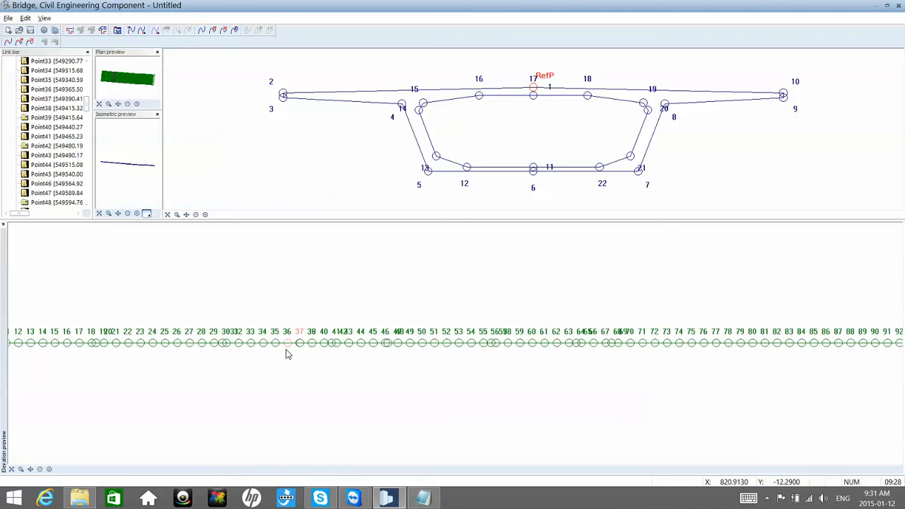
pyautogui.scroll(1, 286, 354)
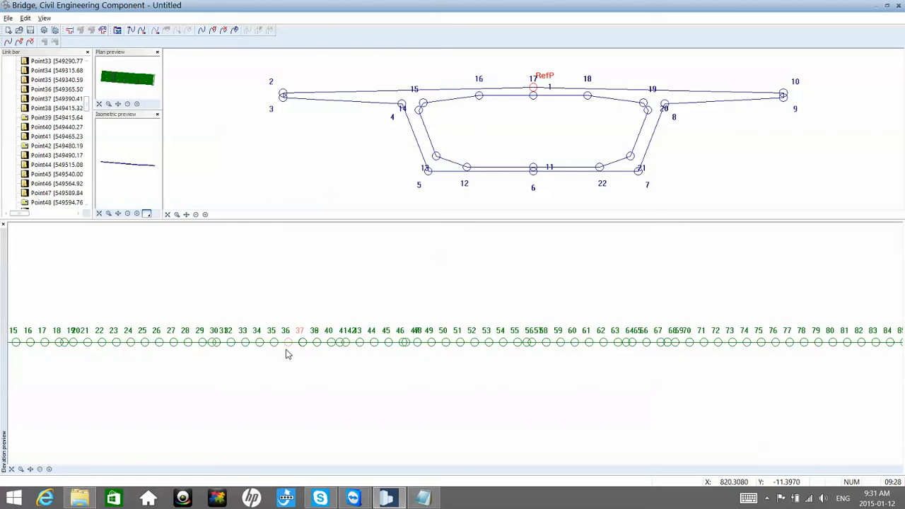
pyautogui.scroll(-5, 286, 353)
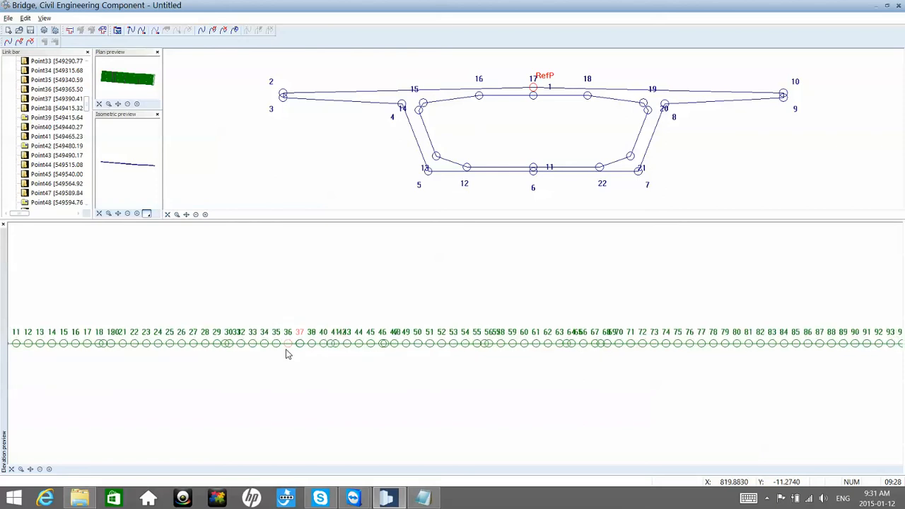
# Step: Select Point37 in the Red line station list and check its coordinates and chainage
pyautogui.click(53, 153)
pyautogui.scroll(3, 53, 157)
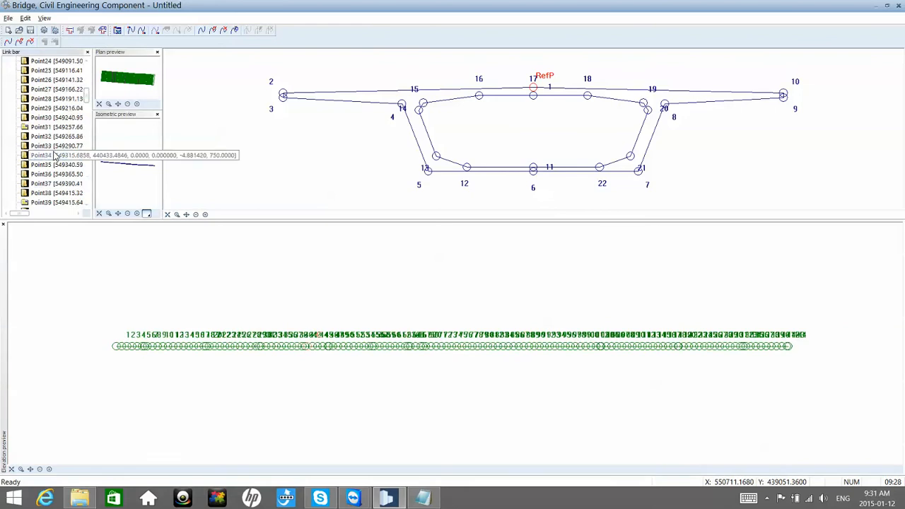
pyautogui.click(63, 188)
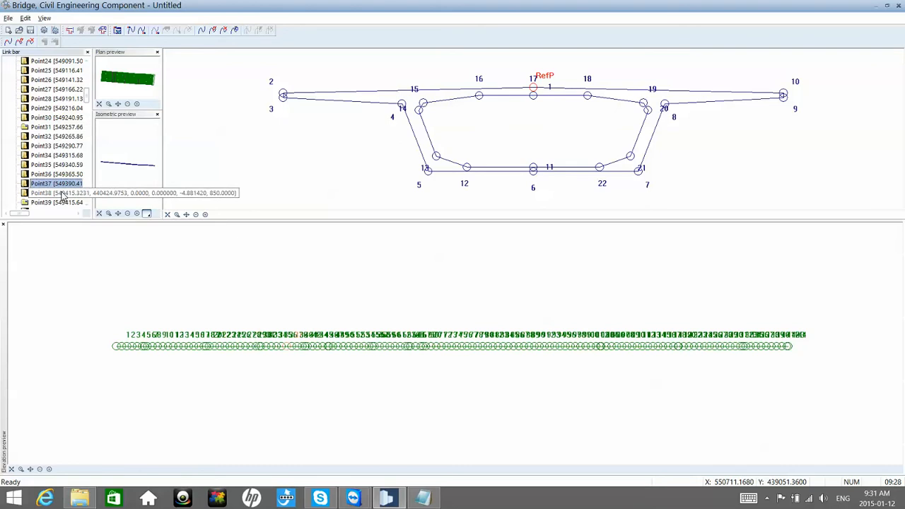
pyautogui.scroll(-2, 63, 197)
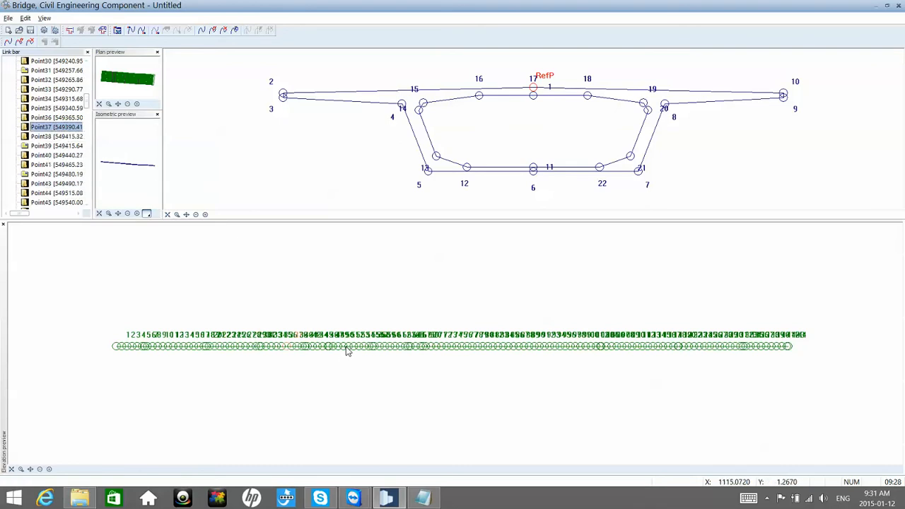
# Step: Locate station point 60 in the elevation preview, check its data in the route list and view its available commands
pyautogui.scroll(4, 347, 352)
pyautogui.scroll(2, 346, 351)
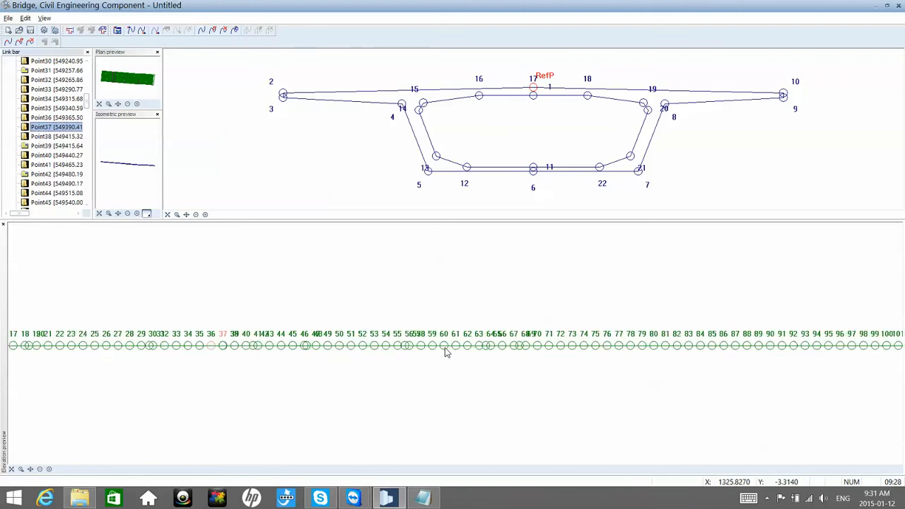
pyautogui.scroll(-5, 446, 351)
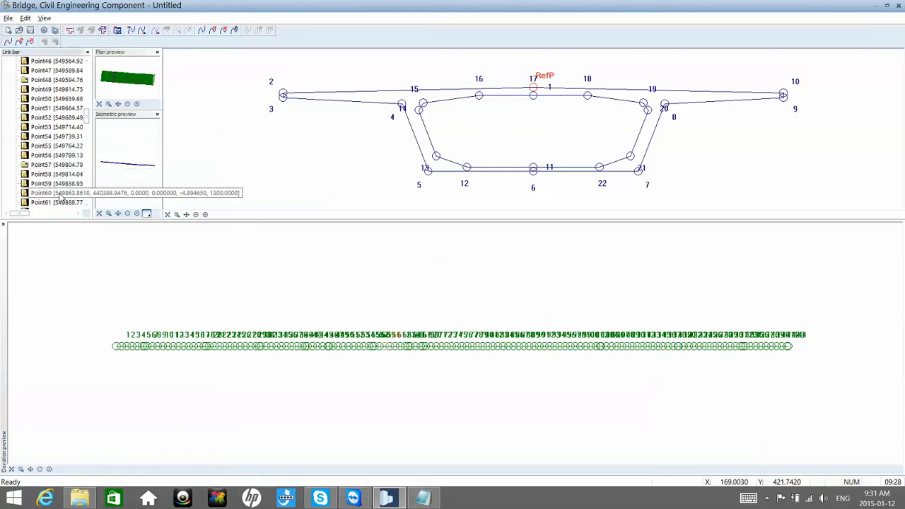
pyautogui.rightClick(64, 195)
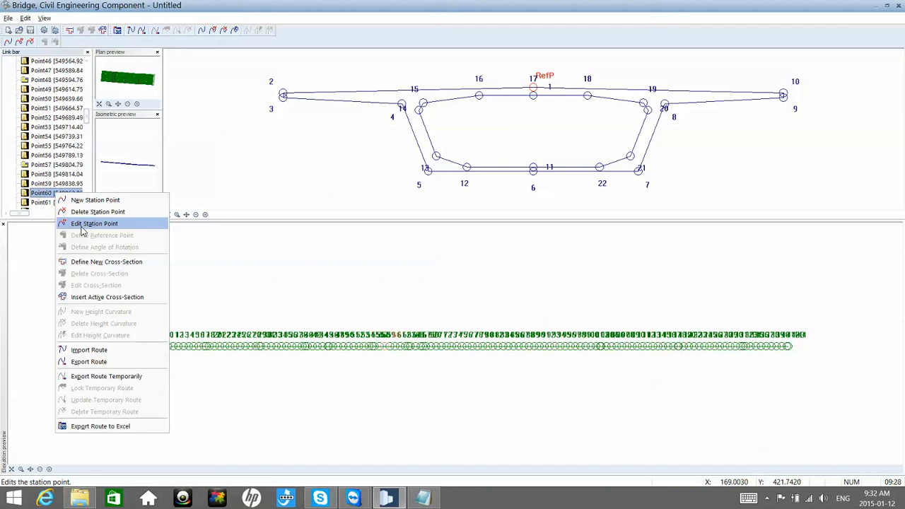
pyautogui.click(277, 307)
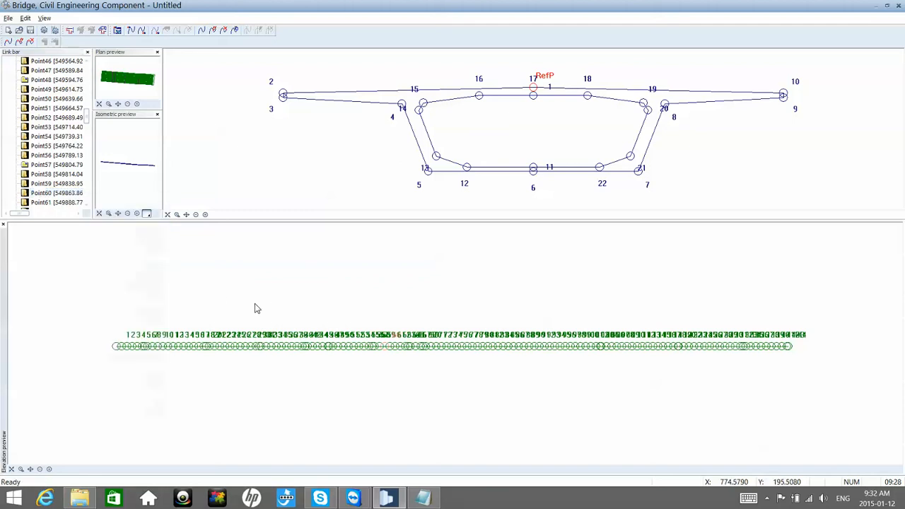
# Step: Select station points 1 and 2 at the start of the Red line route in the elevation preview
pyautogui.scroll(1, 117, 356)
pyautogui.scroll(3, 119, 361)
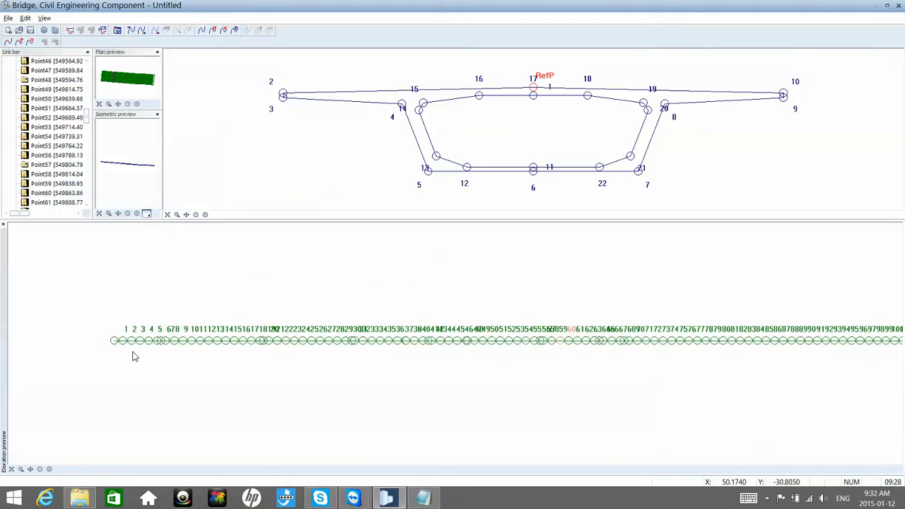
pyautogui.scroll(2, 132, 356)
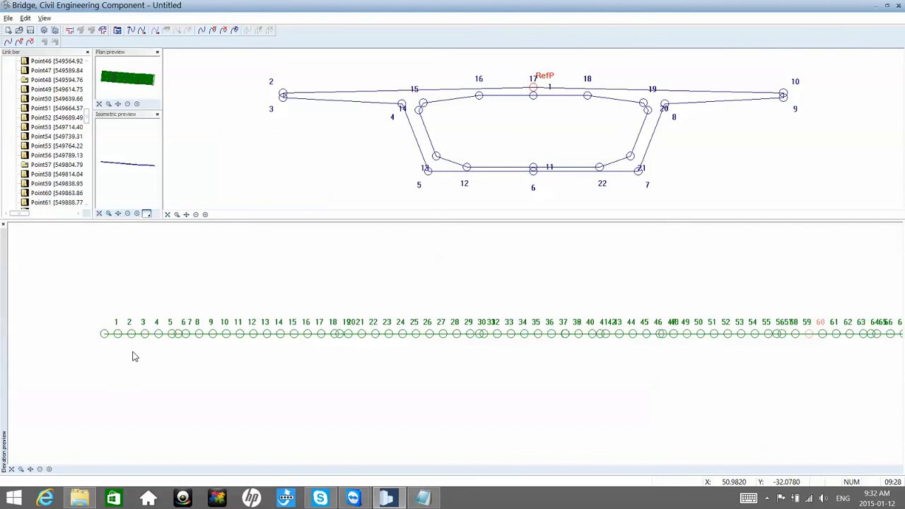
pyautogui.scroll(4, 147, 357)
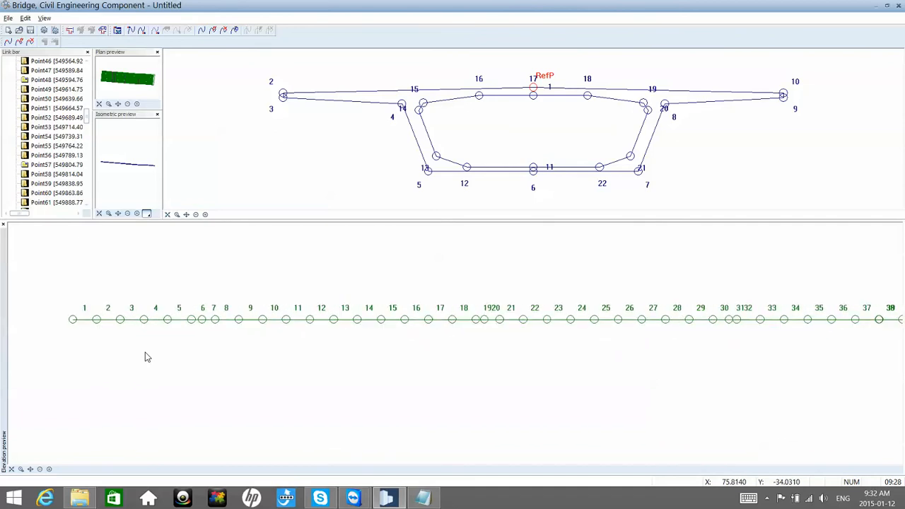
pyautogui.click(70, 322)
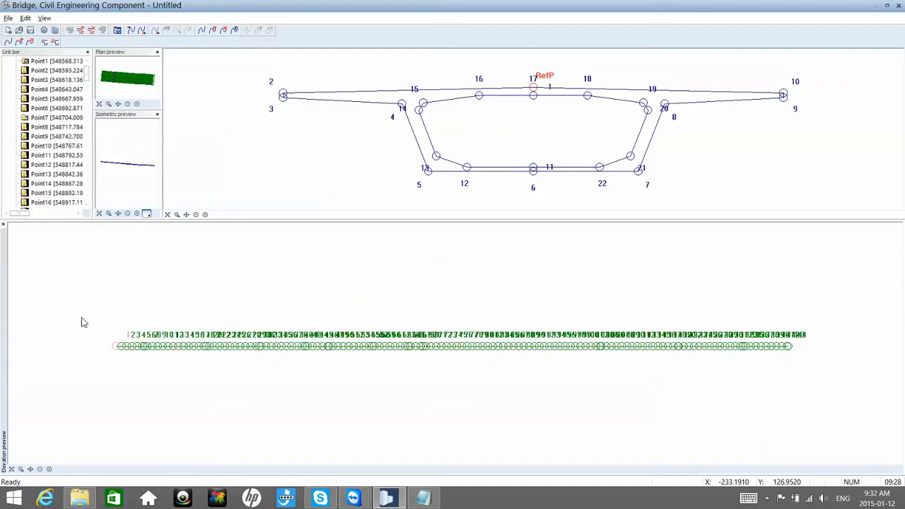
pyautogui.scroll(3, 128, 346)
pyautogui.scroll(2, 128, 346)
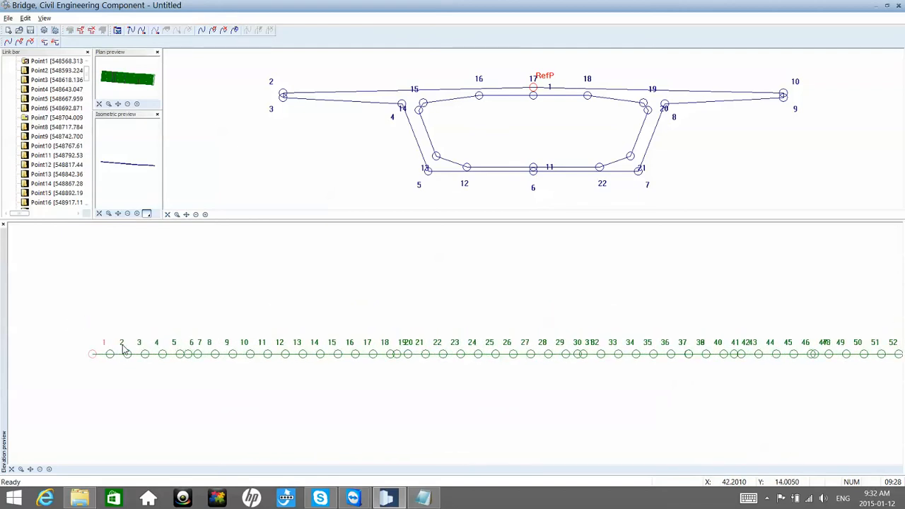
pyautogui.scroll(-3, 116, 360)
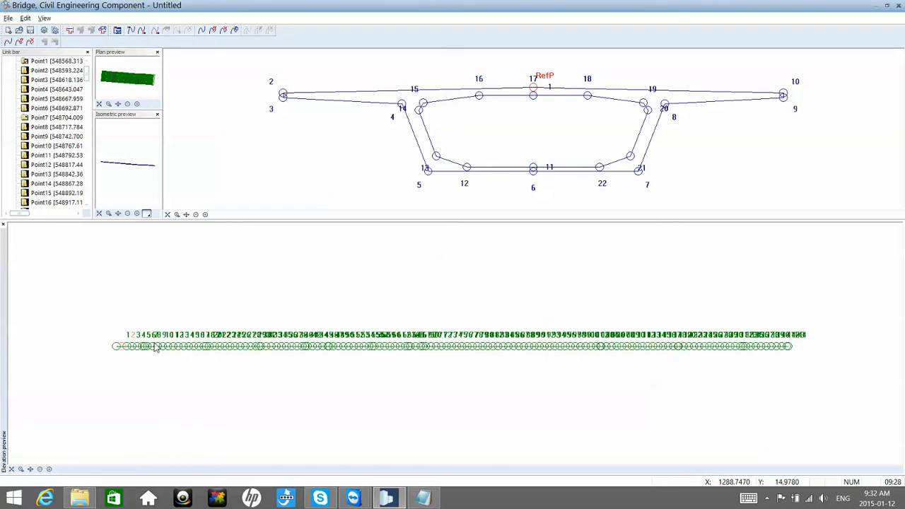
# Step: Examine the station point numbering along the Red line route in the elevation preview, from point 1 to about point 41
pyautogui.scroll(3, 120, 349)
pyautogui.scroll(2, 122, 351)
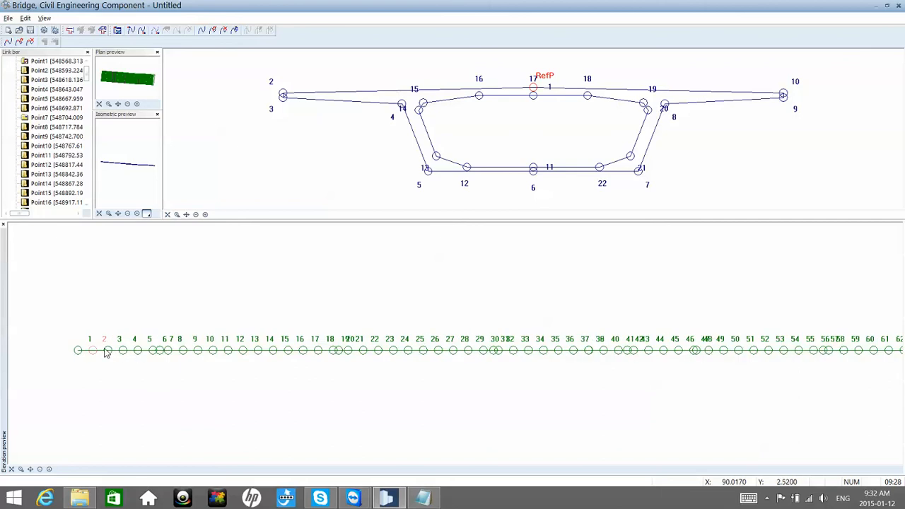
pyautogui.scroll(1, 170, 361)
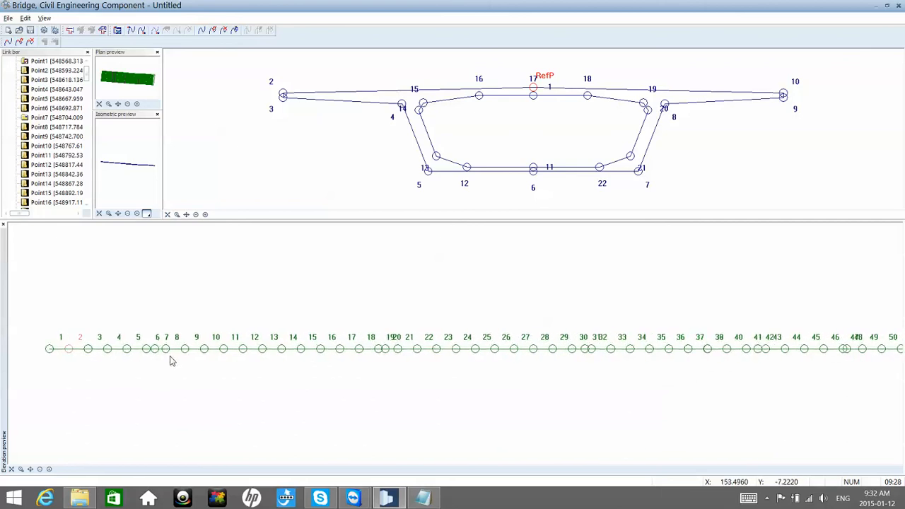
pyautogui.scroll(-3, 186, 357)
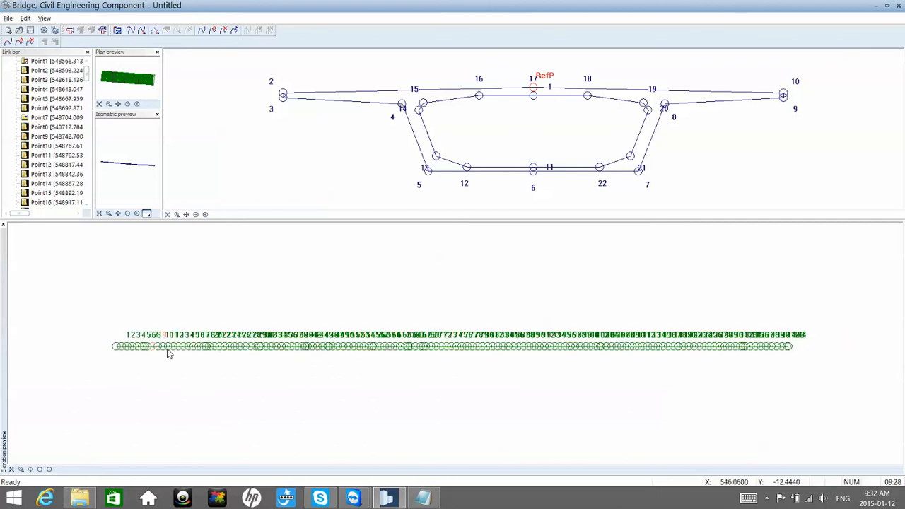
pyautogui.scroll(-1, 168, 353)
pyautogui.scroll(5, 169, 353)
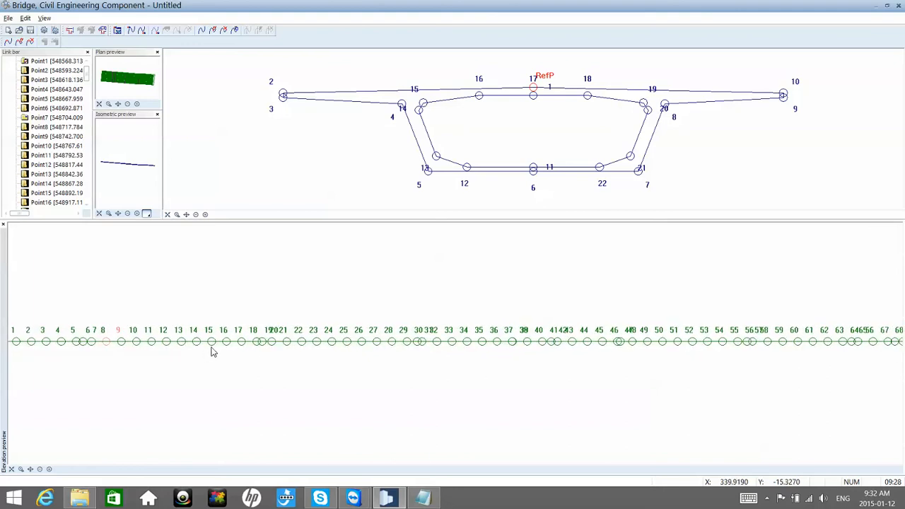
pyautogui.scroll(-3, 213, 347)
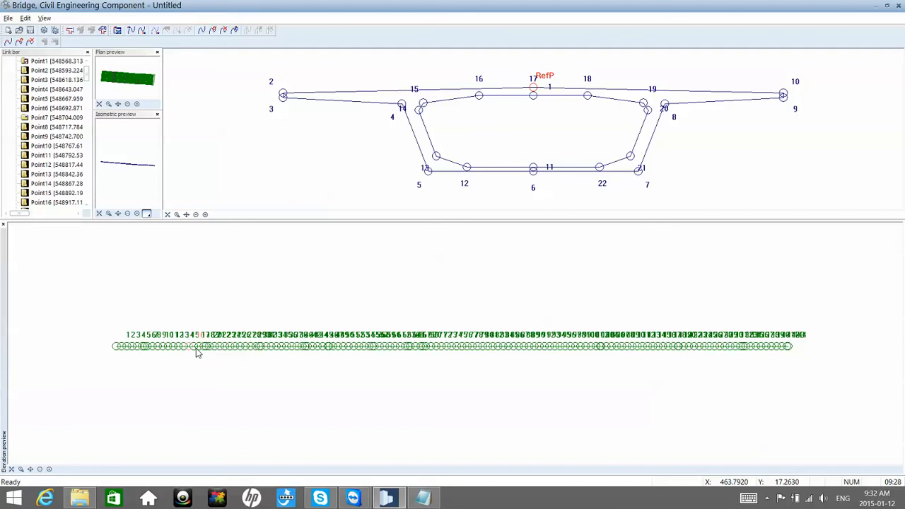
pyautogui.scroll(3, 196, 348)
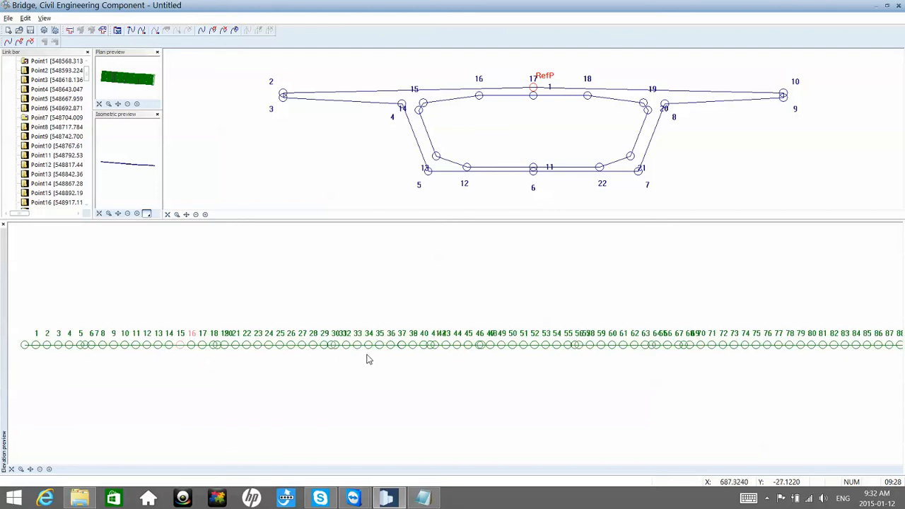
pyautogui.scroll(3, 366, 357)
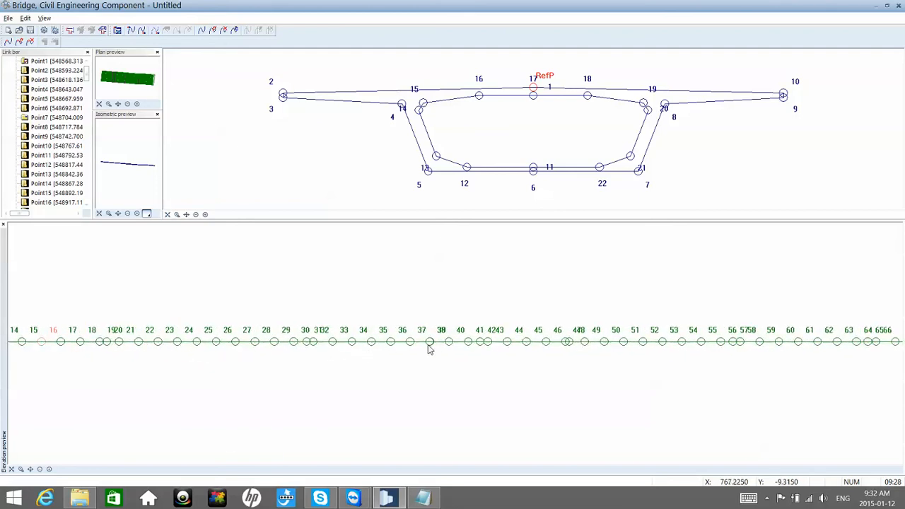
pyautogui.scroll(-5, 470, 344)
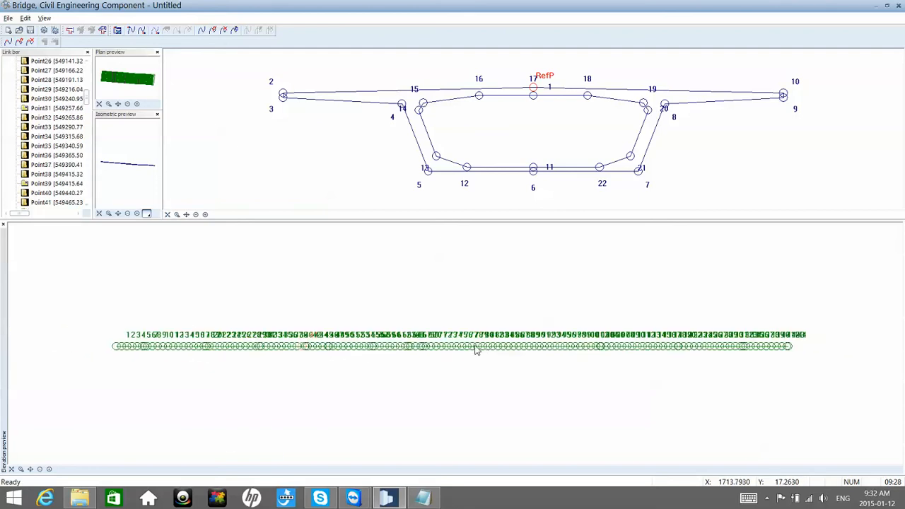
pyautogui.scroll(4, 371, 356)
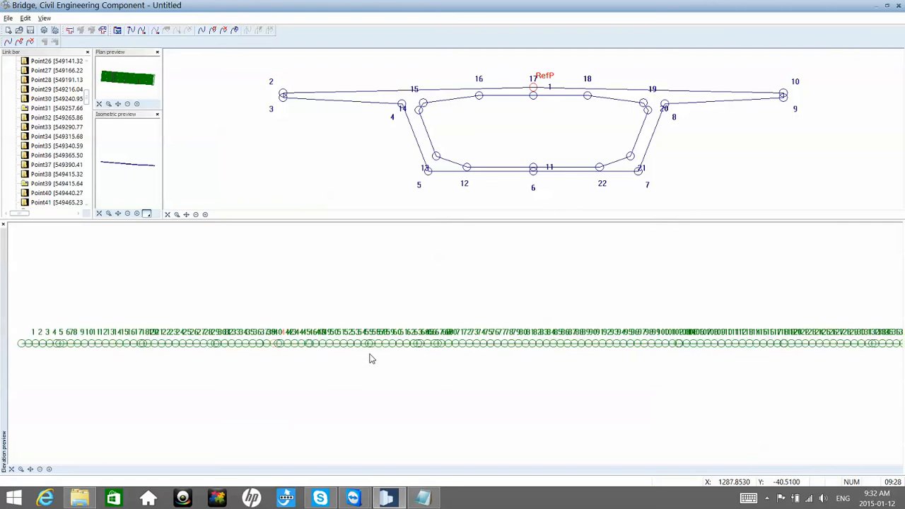
# Step: Find Point60 in the Red line station list and start a new cross-section definition for it
pyautogui.click(58, 174)
pyautogui.scroll(-2, 60, 178)
pyautogui.scroll(-2, 60, 185)
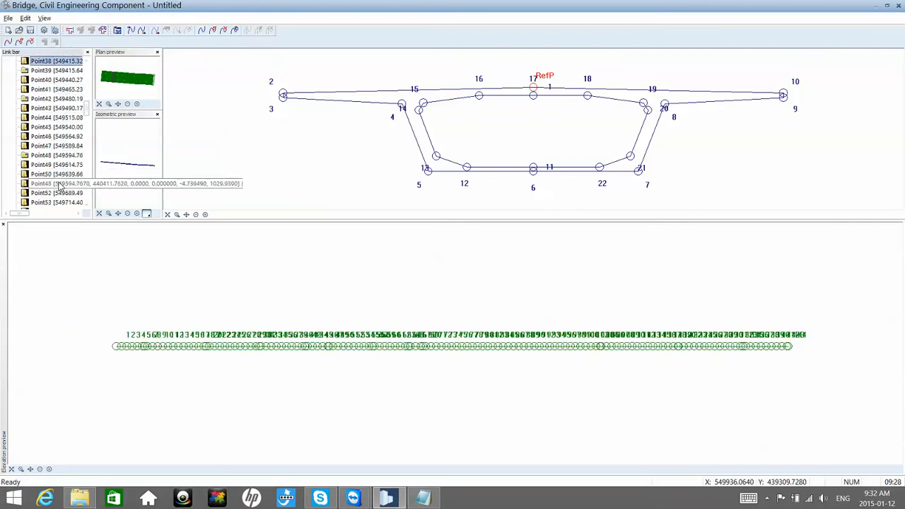
pyautogui.scroll(-2, 60, 187)
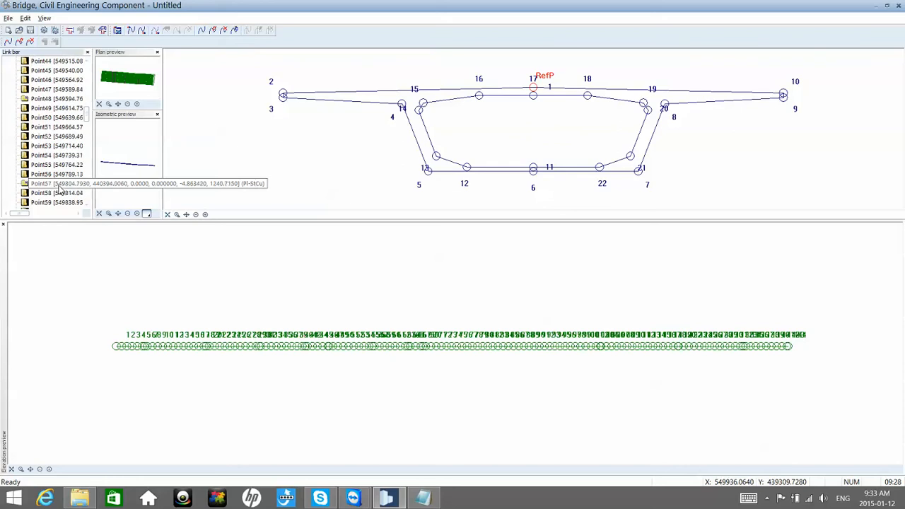
pyautogui.scroll(-1, 59, 187)
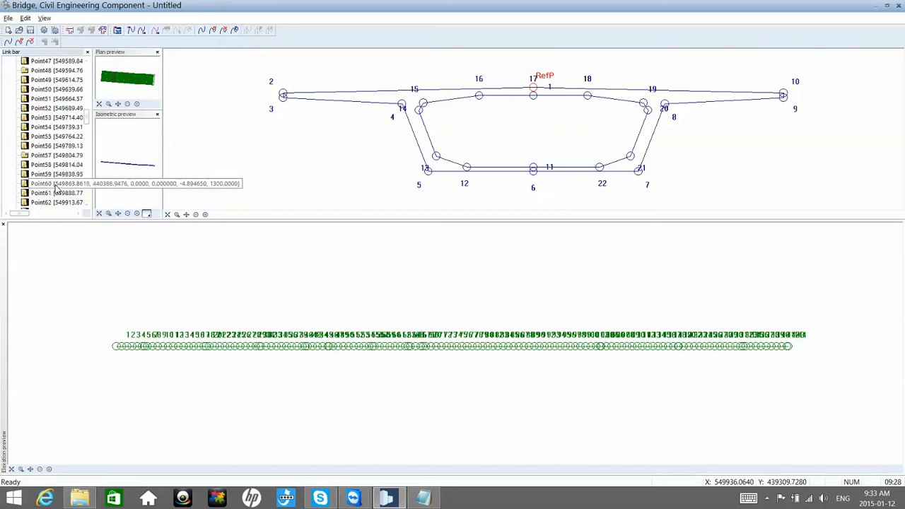
pyautogui.rightClick(58, 185)
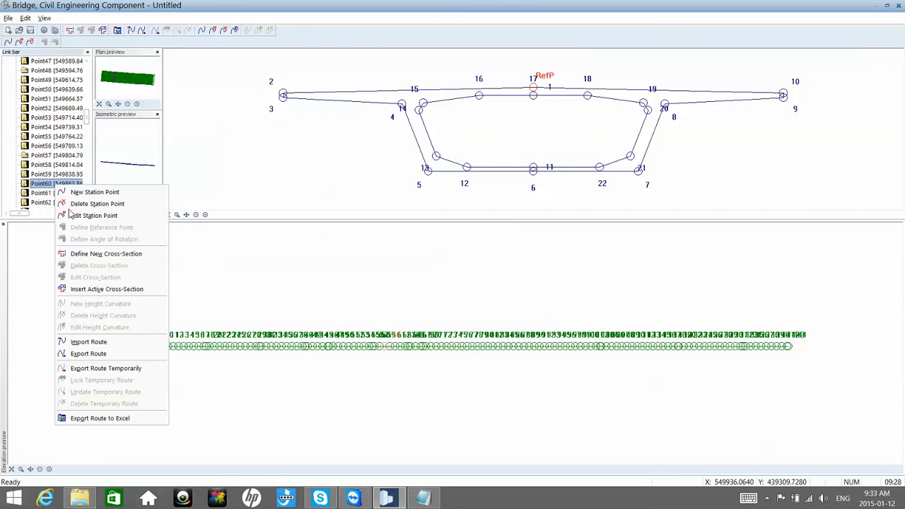
pyautogui.click(100, 255)
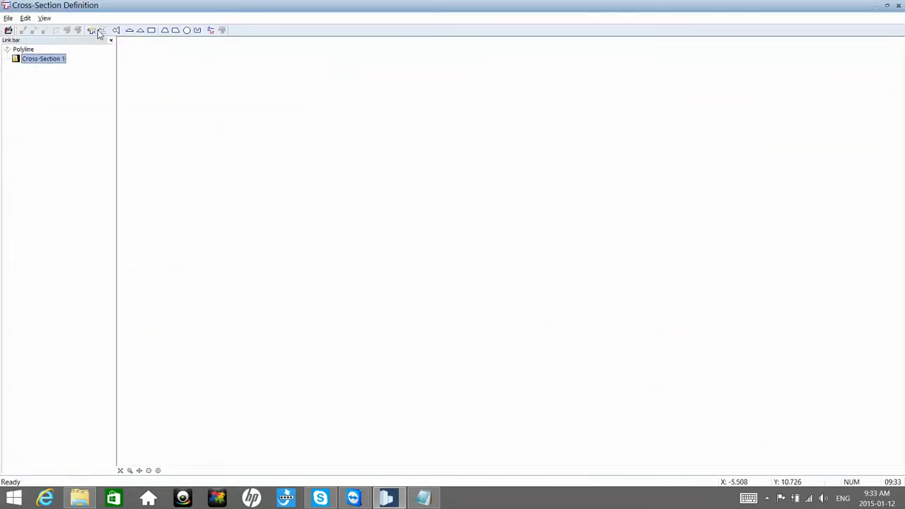
# Step: Load symbol 4 from the project catalog's Bridge 2D Cros+sections as the Point60 cross-section and save it
pyautogui.click(101, 31)
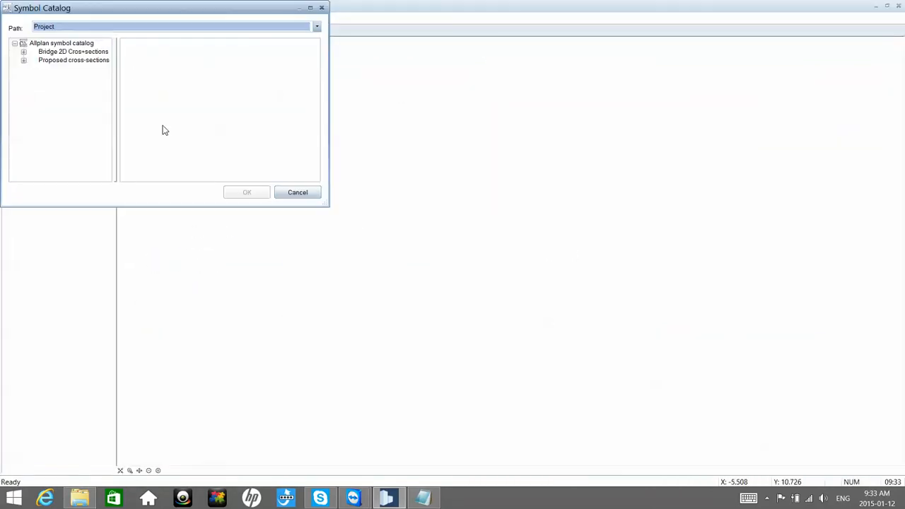
pyautogui.click(23, 52)
pyautogui.click(50, 85)
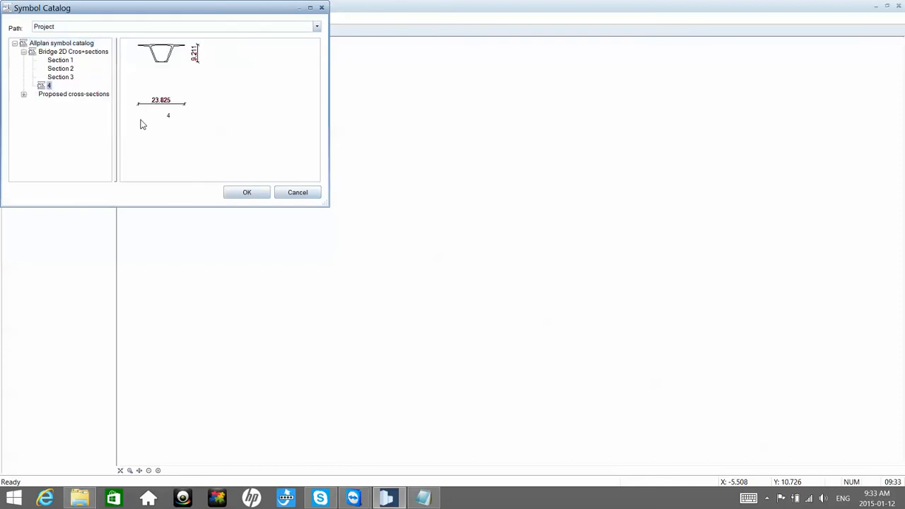
pyautogui.click(255, 193)
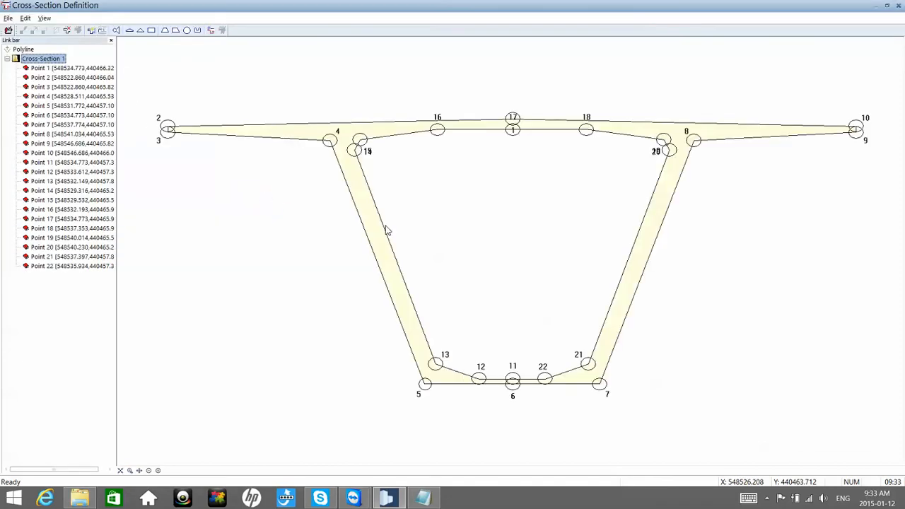
pyautogui.click(898, 5)
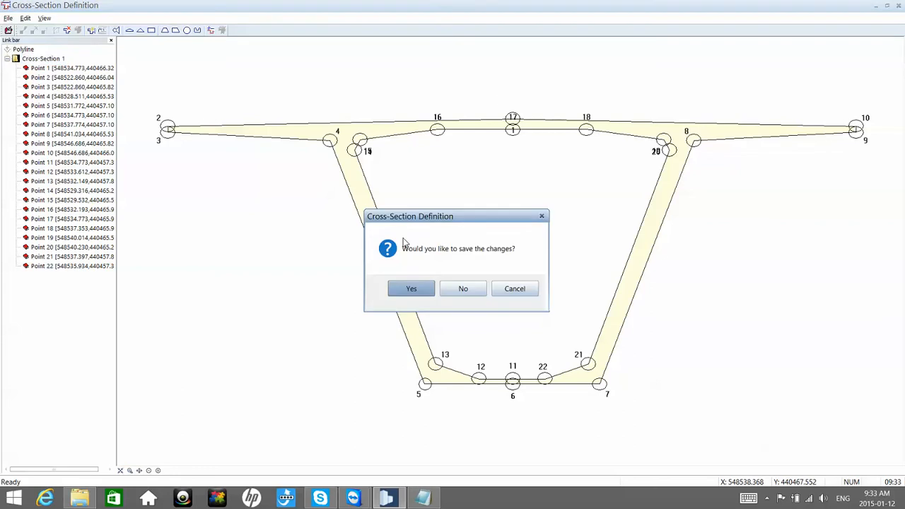
pyautogui.click(411, 288)
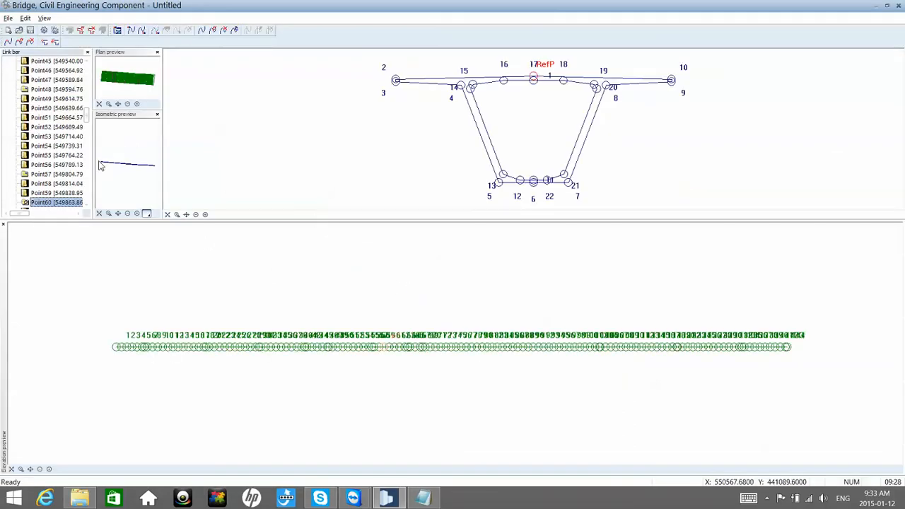
# Step: Go back to Point38 in the station list and start a new cross-section definition for it
pyautogui.click(67, 157)
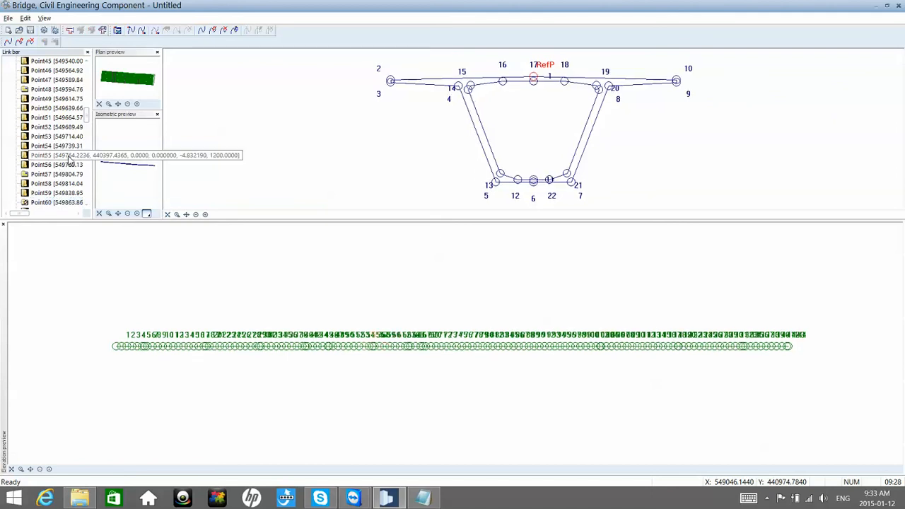
pyautogui.click(58, 115)
pyautogui.scroll(3, 59, 118)
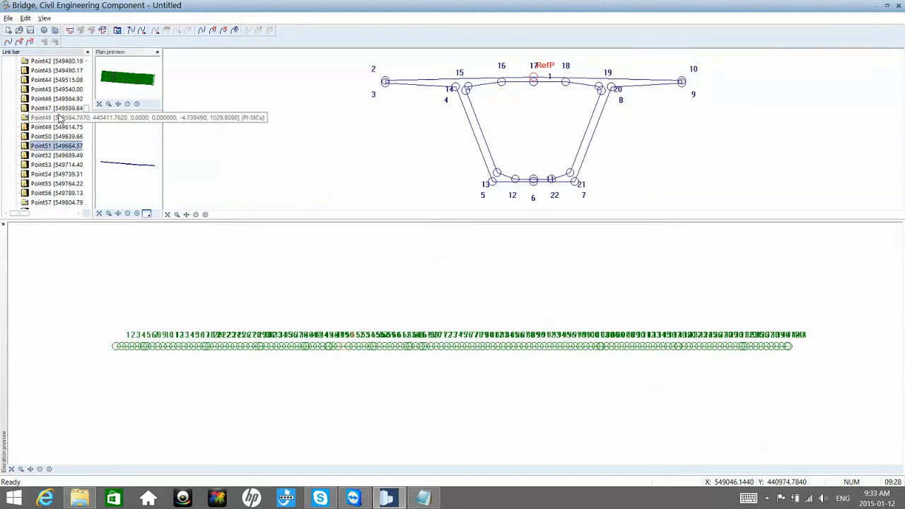
pyautogui.scroll(1, 58, 118)
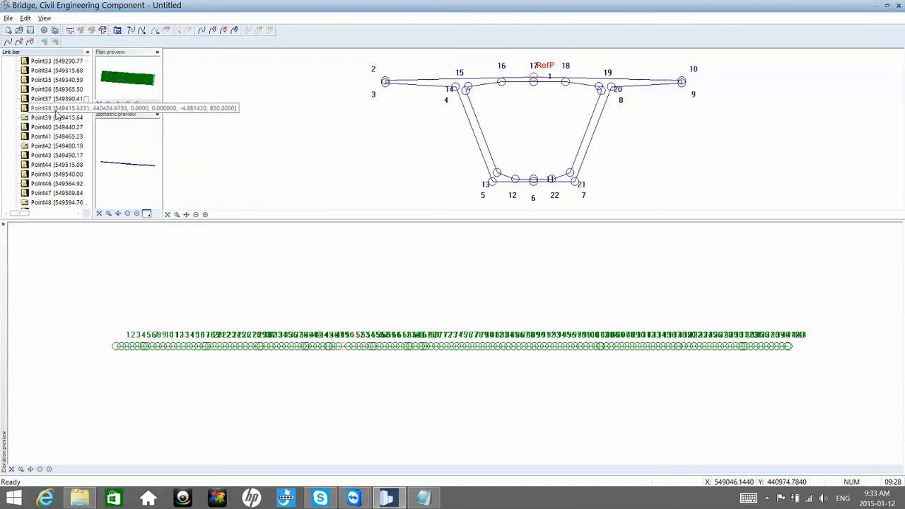
pyautogui.click(57, 116)
pyautogui.rightClick(56, 112)
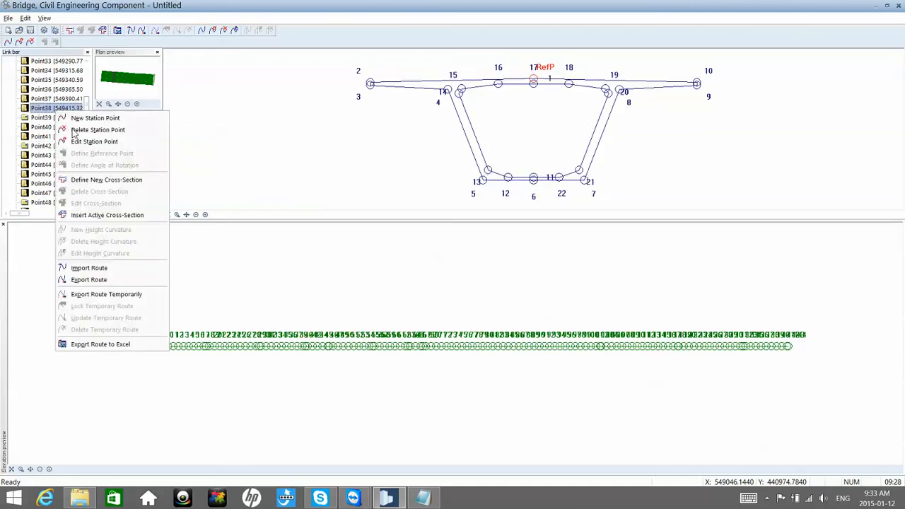
pyautogui.click(90, 180)
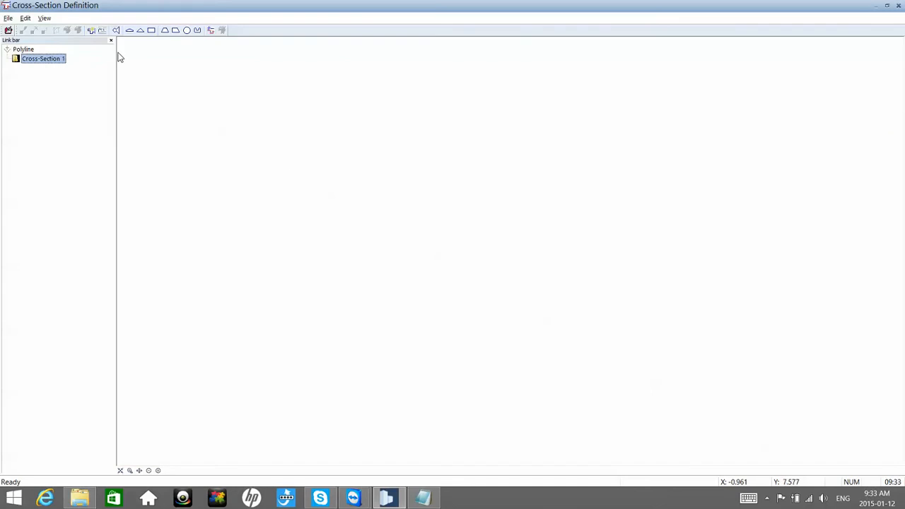
# Step: Load Section 1 from the project catalog's Bridge 2D Cros+sections as the Point38 cross-section and save it
pyautogui.click(105, 32)
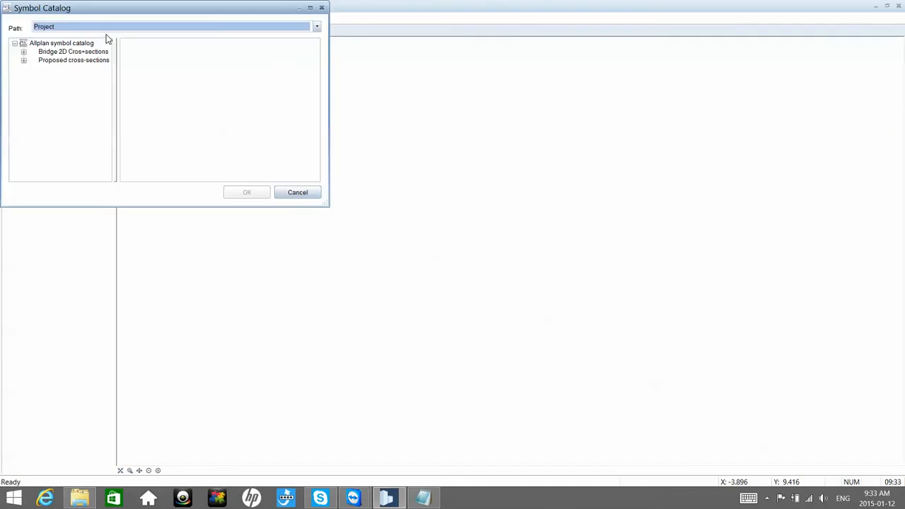
pyautogui.click(22, 52)
pyautogui.click(64, 61)
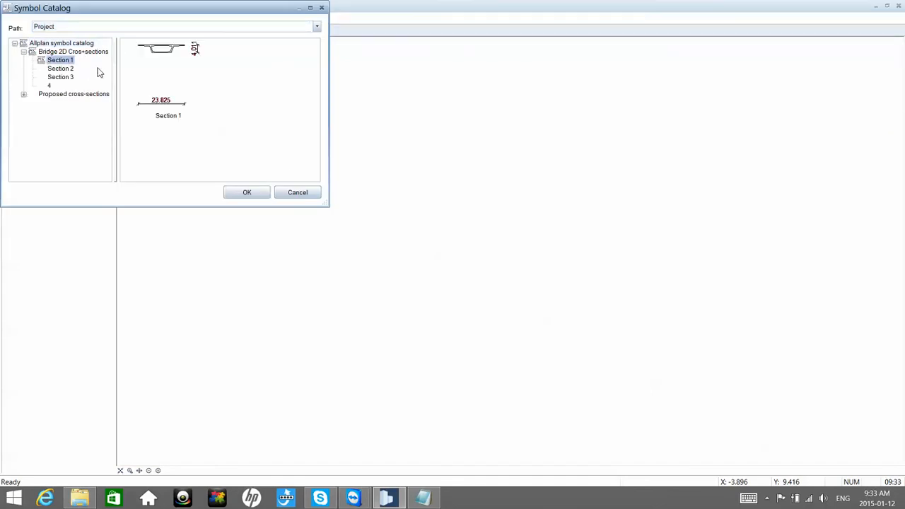
pyautogui.click(247, 193)
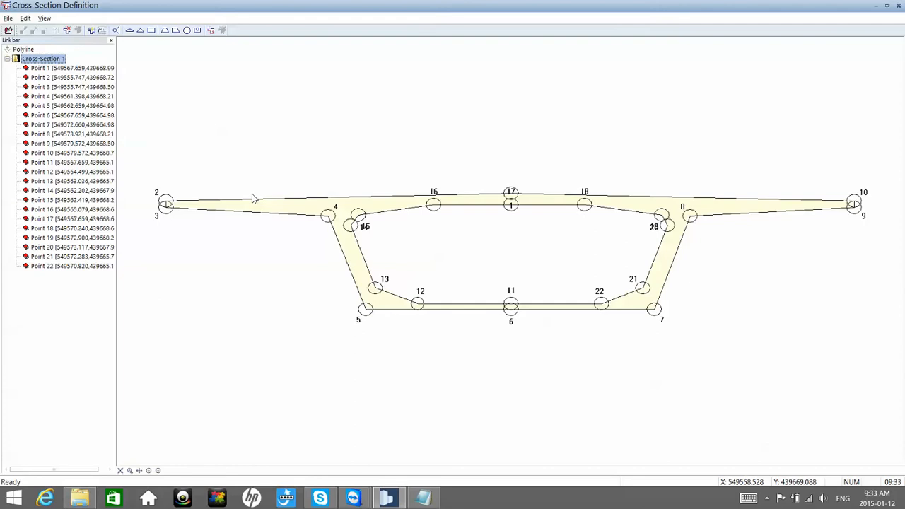
pyautogui.click(898, 5)
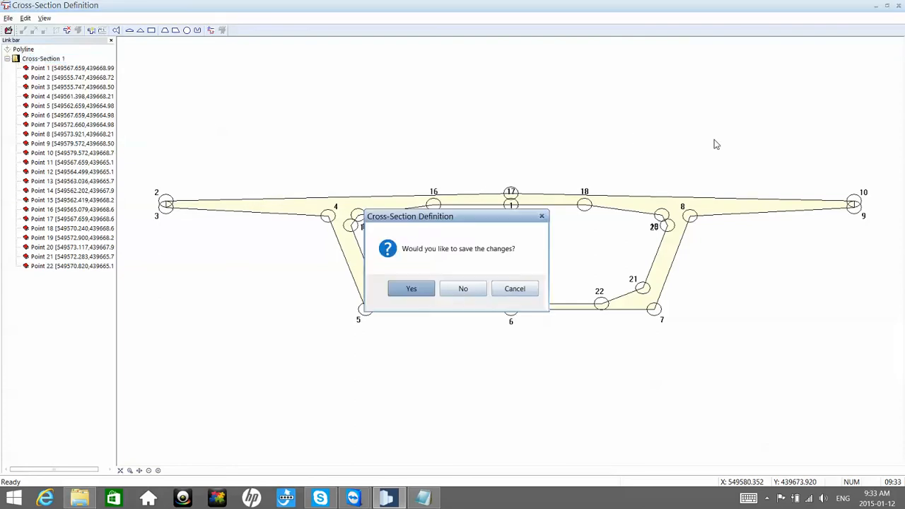
pyautogui.click(411, 290)
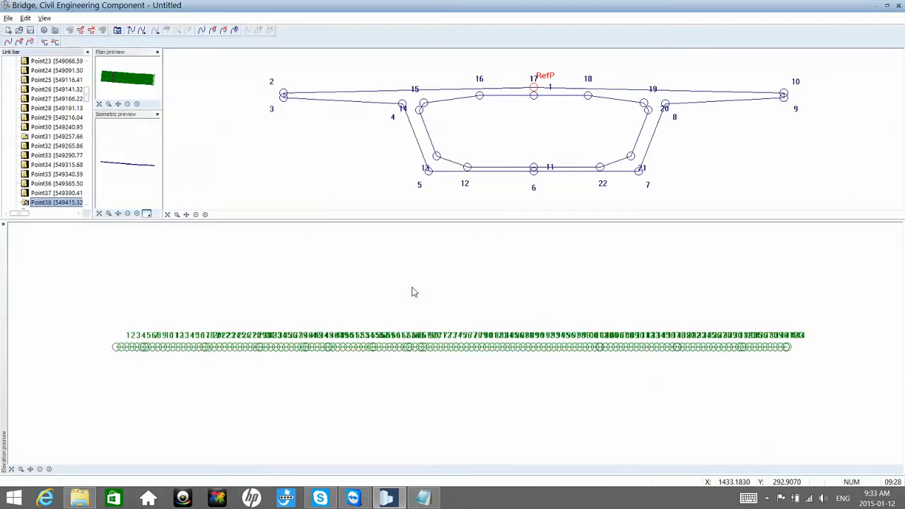
# Step: Enlarge the plan and isometric preview panes and inspect the bridge model in the isometric preview
pyautogui.click(107, 163)
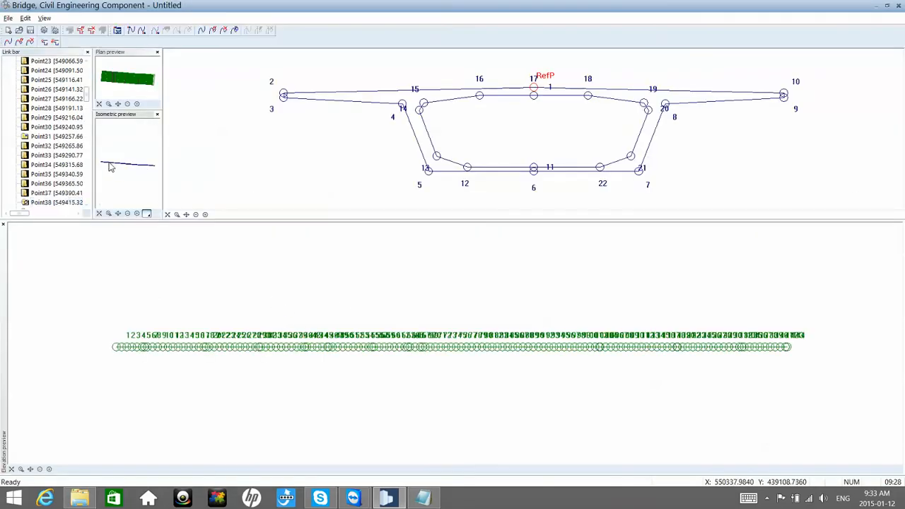
pyautogui.scroll(5, 106, 164)
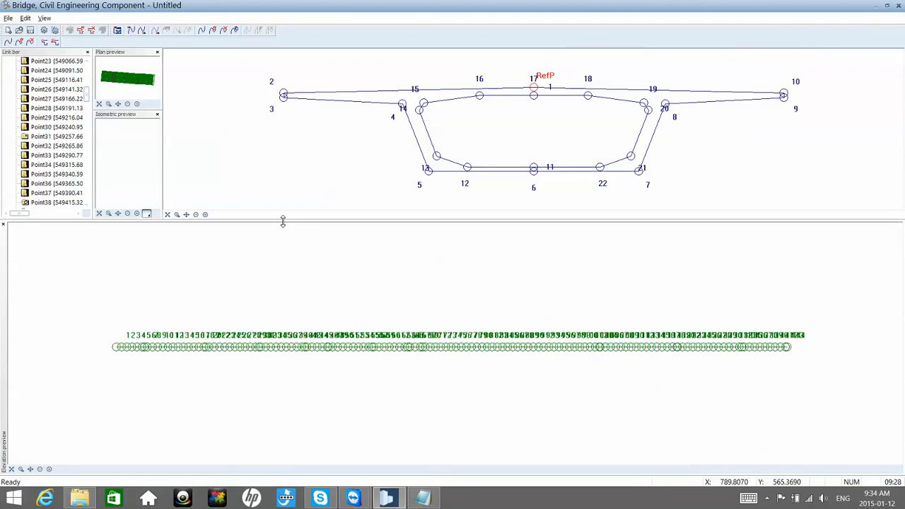
pyautogui.moveTo(286, 232); pyautogui.dragTo(281, 352)
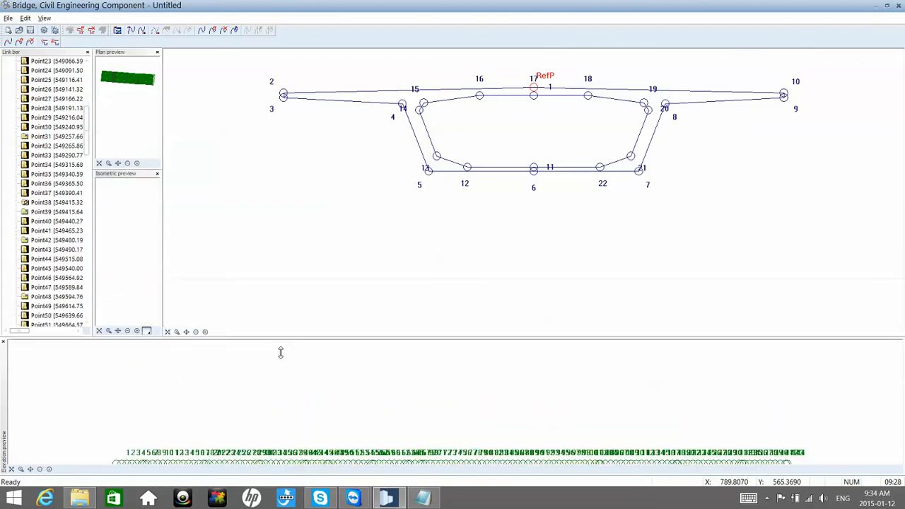
pyautogui.middleClick(124, 217)
pyautogui.scroll(6, 113, 263)
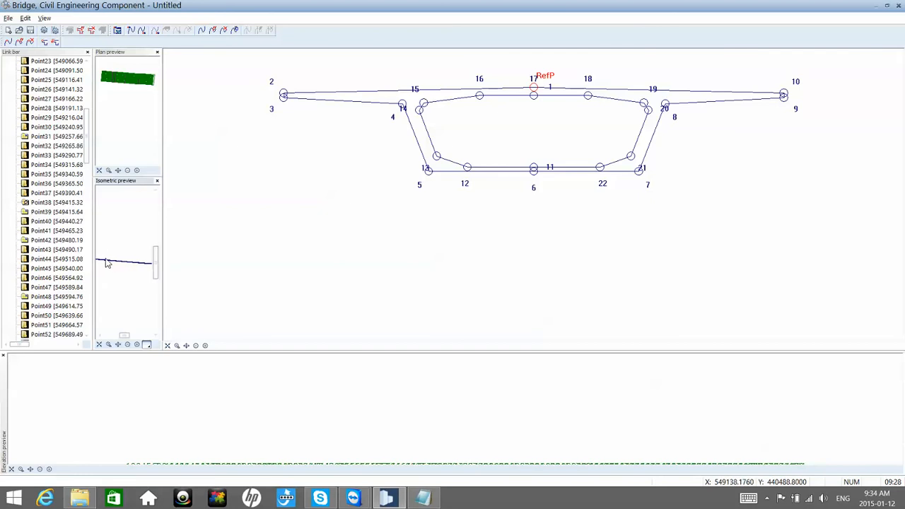
pyautogui.moveTo(101, 263); pyautogui.dragTo(151, 273, button='middle')
pyautogui.scroll(-6, 109, 266)
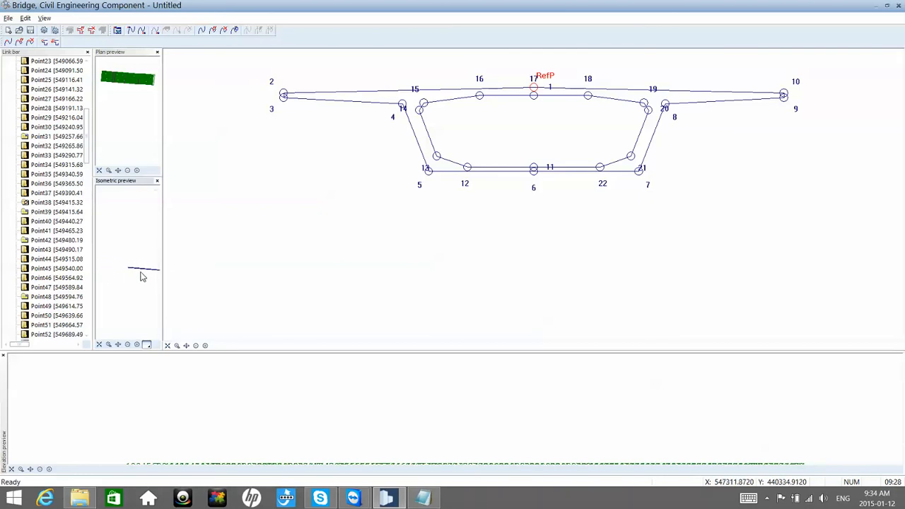
pyautogui.scroll(3, 133, 270)
pyautogui.scroll(-5, 127, 270)
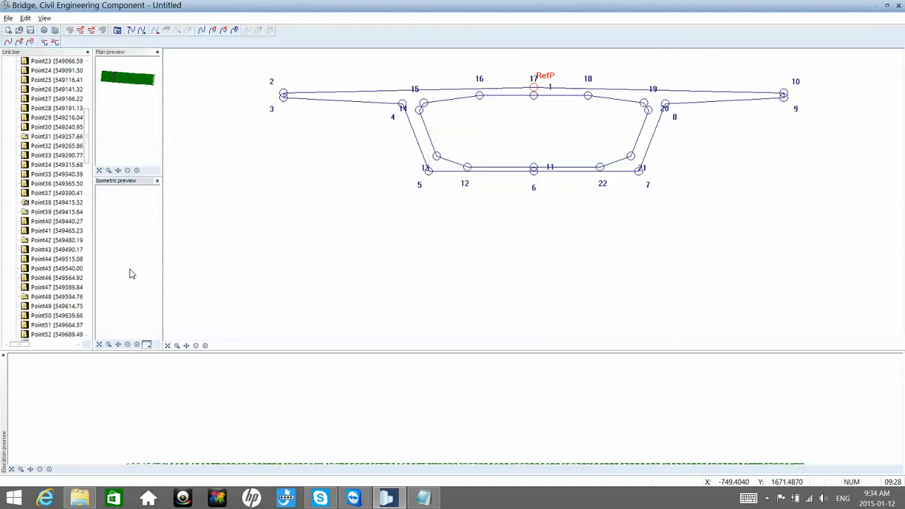
pyautogui.scroll(5, 129, 269)
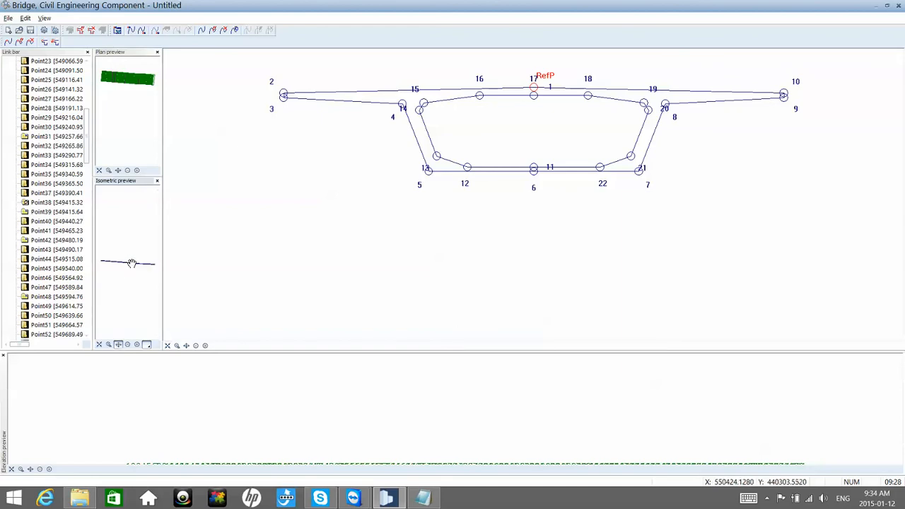
pyautogui.scroll(2, 109, 264)
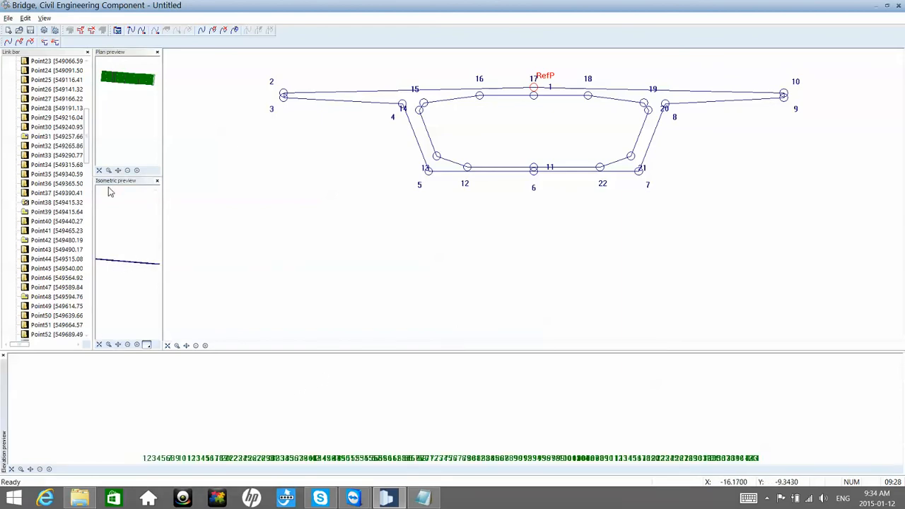
# Step: Step through the Red line station points from Point1 to Point63 and examine how the cross-section changes along the route
pyautogui.click(63, 108)
pyautogui.scroll(8, 61, 113)
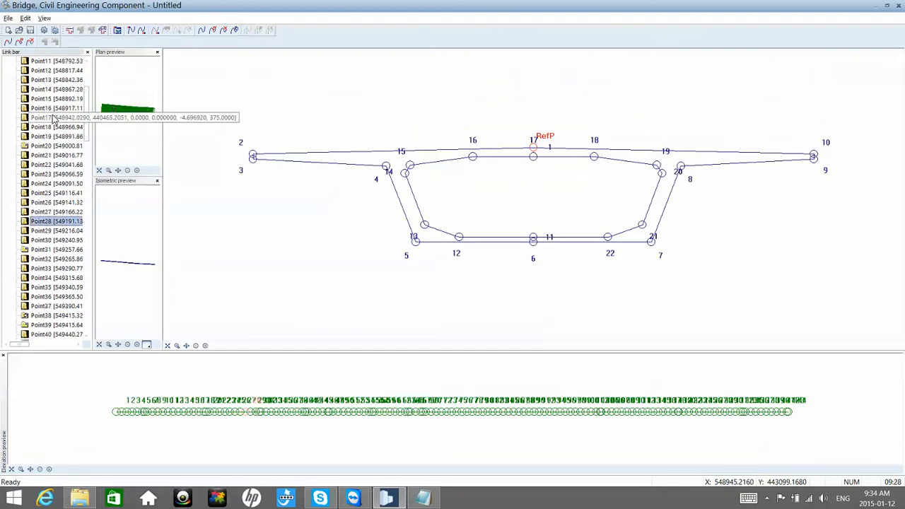
pyautogui.click(57, 85)
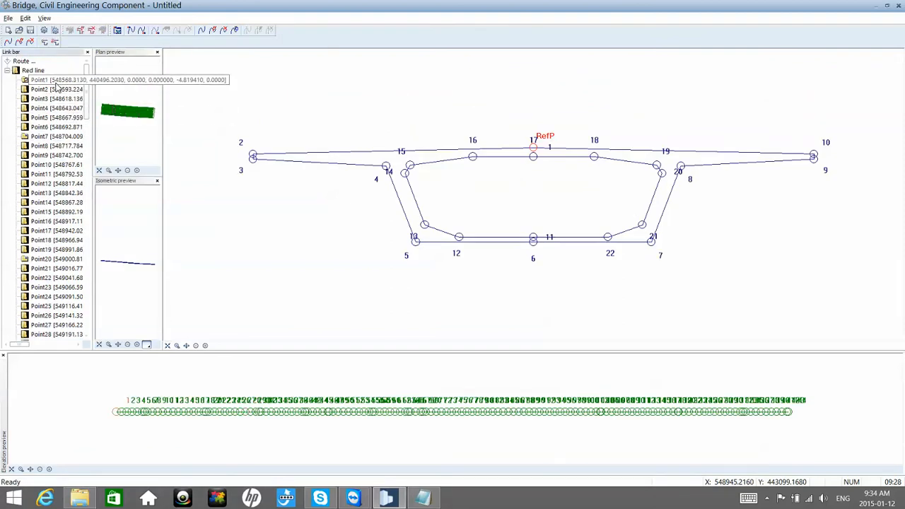
pyautogui.press('Down')
pyautogui.press('Down')
pyautogui.press('Down')
pyautogui.press('Down')
pyautogui.press('Down')
pyautogui.press('Down')
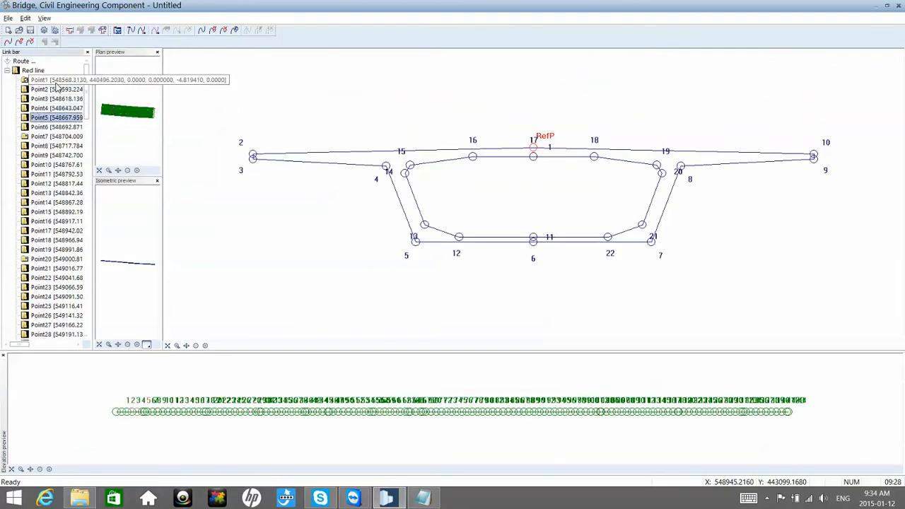
pyautogui.press('Down')
pyautogui.press('Down')
pyautogui.press('Down')
pyautogui.press('Down')
pyautogui.press('Down')
pyautogui.press('Down')
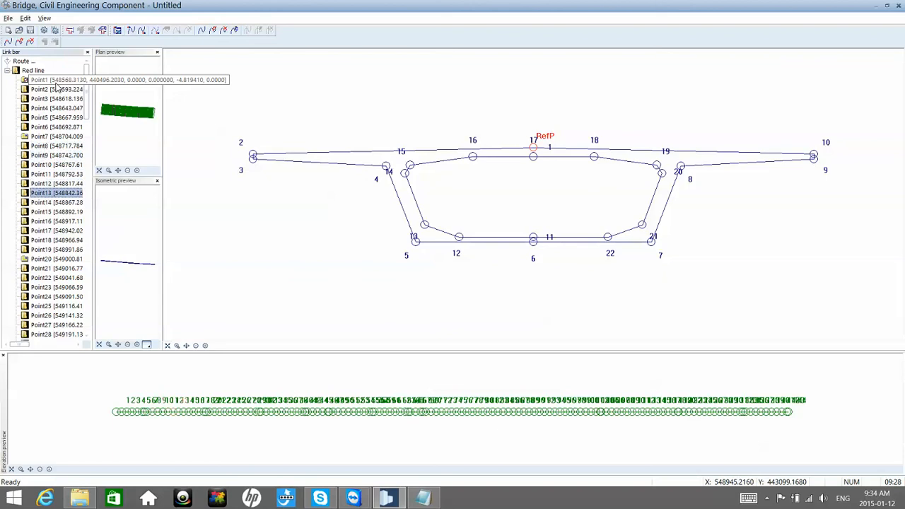
pyautogui.press('Down')
pyautogui.press('Down')
pyautogui.press('Down')
pyautogui.press('Down')
pyautogui.press('Down')
pyautogui.press('Down')
pyautogui.press('Down')
pyautogui.press('Down')
pyautogui.press('Down')
pyautogui.press('Down')
pyautogui.press('Down')
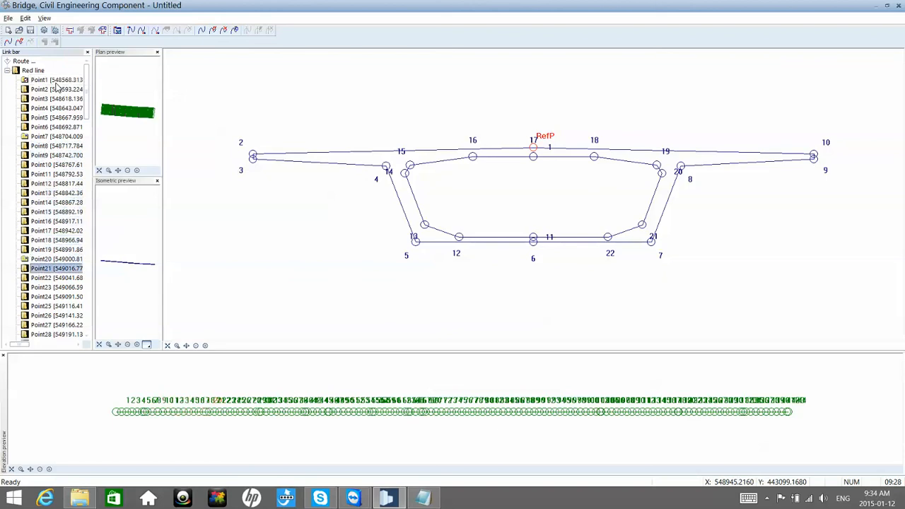
pyautogui.press('Down')
pyautogui.press('Down')
pyautogui.press('Down')
pyautogui.press('Down')
pyautogui.press('Down')
pyautogui.press('Down')
pyautogui.press('Down')
pyautogui.press('Down')
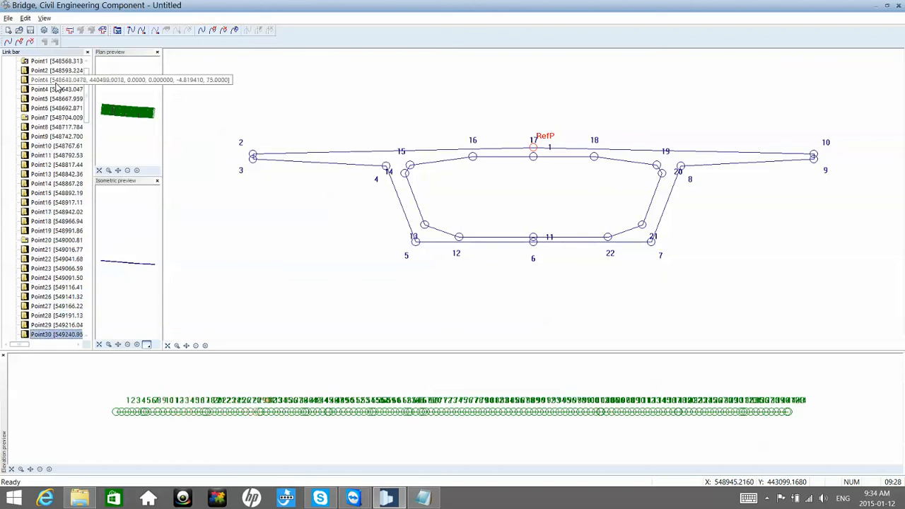
pyautogui.press('Down')
pyautogui.press('Down')
pyautogui.press('Down')
pyautogui.press('Down')
pyautogui.press('Down')
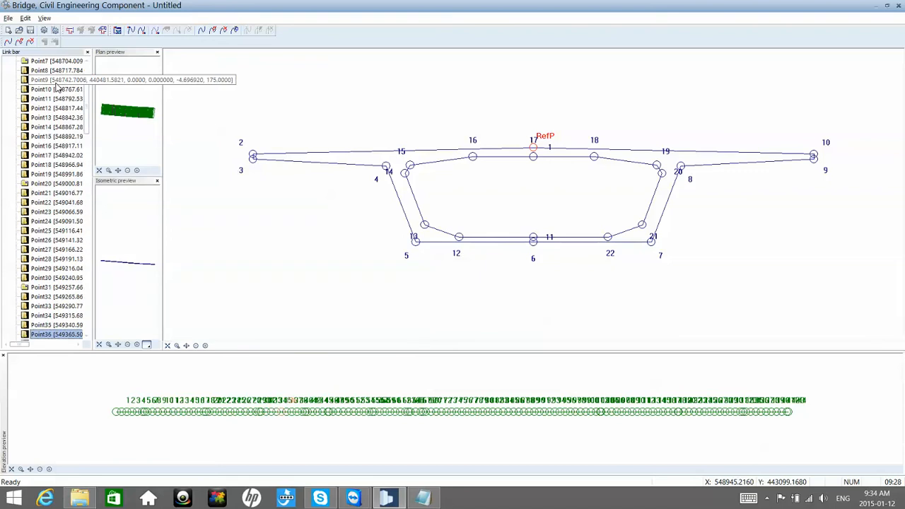
pyautogui.press('Down')
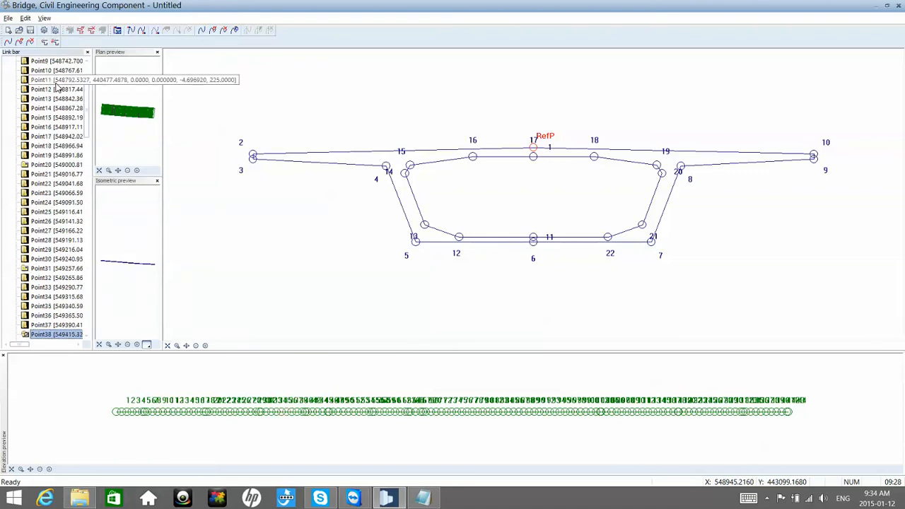
pyautogui.press('Down')
pyautogui.press('Down')
pyautogui.press('Down')
pyautogui.press('Down')
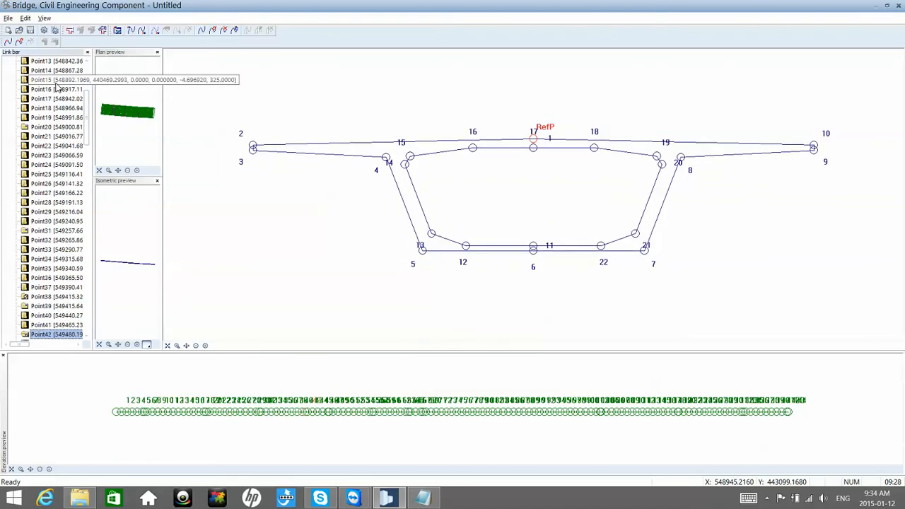
pyautogui.press('Down')
pyautogui.press('Down')
pyautogui.press('Down')
pyautogui.press('Down')
pyautogui.press('Down')
pyautogui.press('Down')
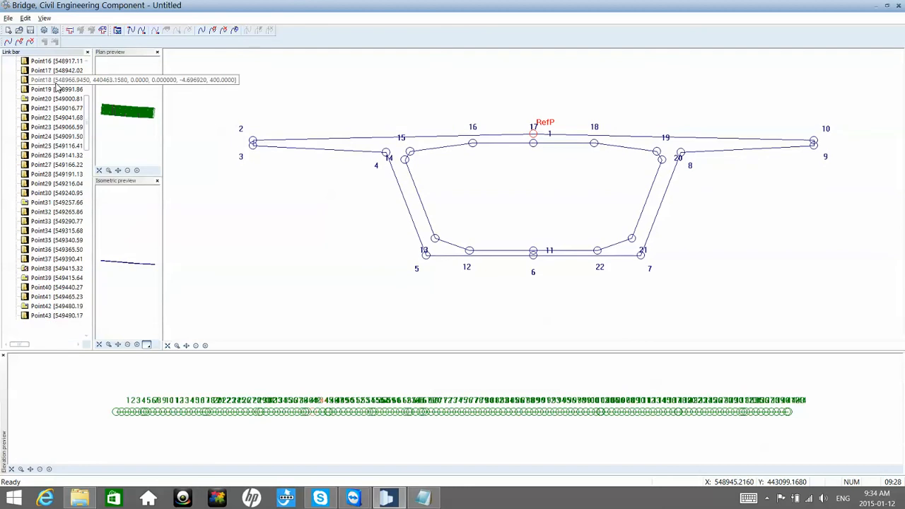
pyautogui.press('Down')
pyautogui.press('Down')
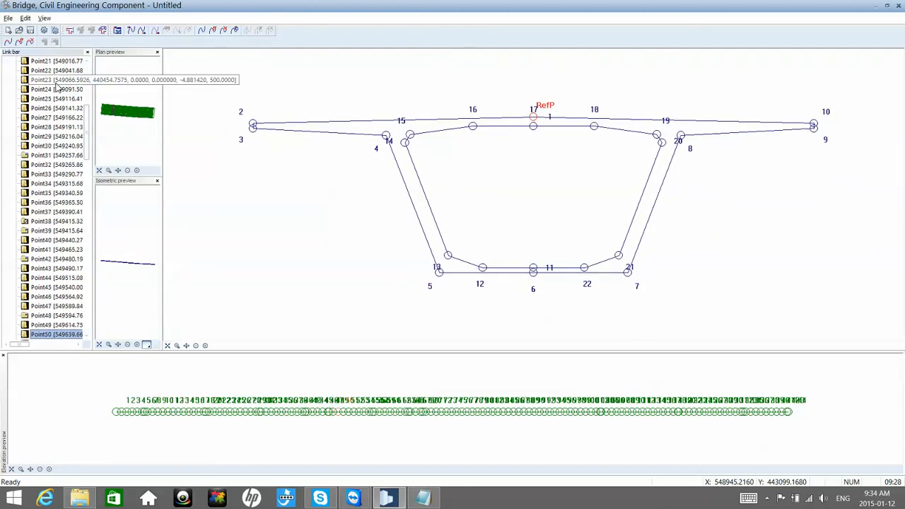
pyautogui.press('Down')
pyautogui.press('Down')
pyautogui.press('Down')
pyautogui.press('Down')
pyautogui.press('Down')
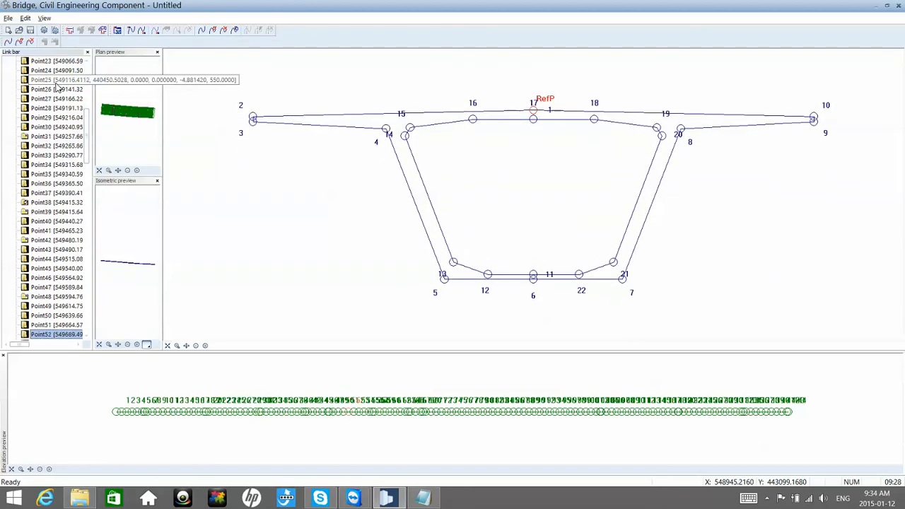
pyautogui.press('Down')
pyautogui.press('Down')
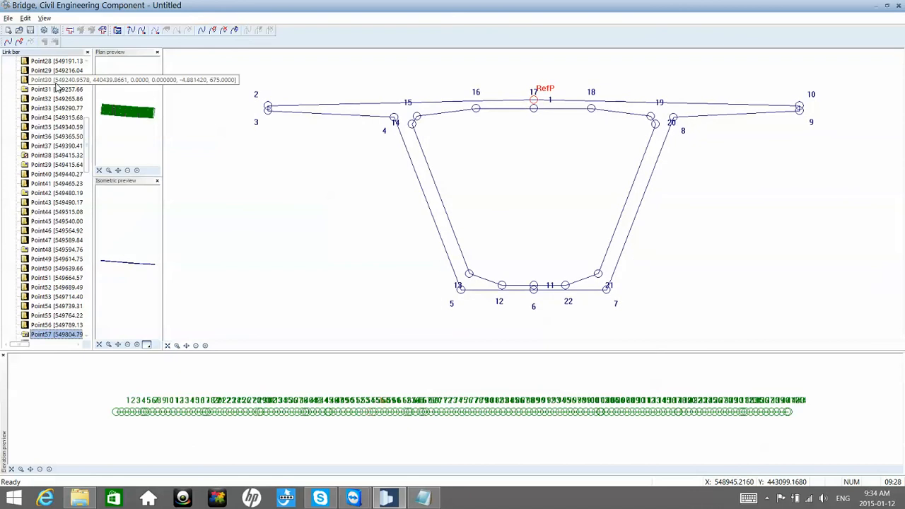
pyautogui.press('Down')
pyautogui.press('Down')
pyautogui.press('Down')
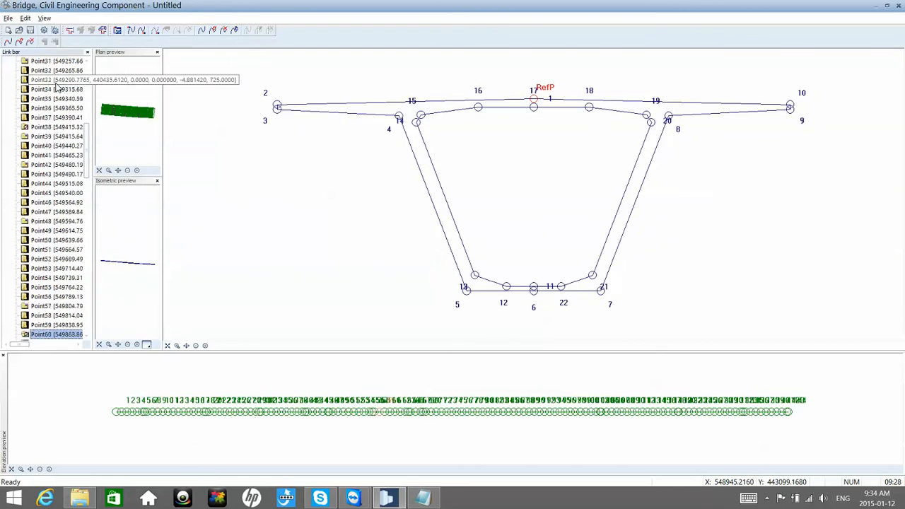
pyautogui.press('Down')
pyautogui.press('Down')
pyautogui.press('Down')
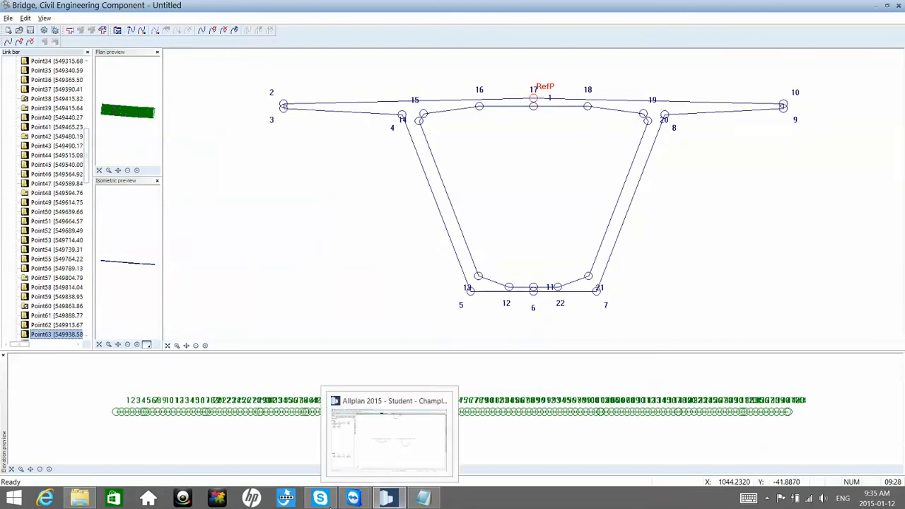
# Step: Switch to the Windows Calculator and compute 60 − 38 + 60 to find the station number mirroring Point38 about Point60
pyautogui.moveTo(330, 503)
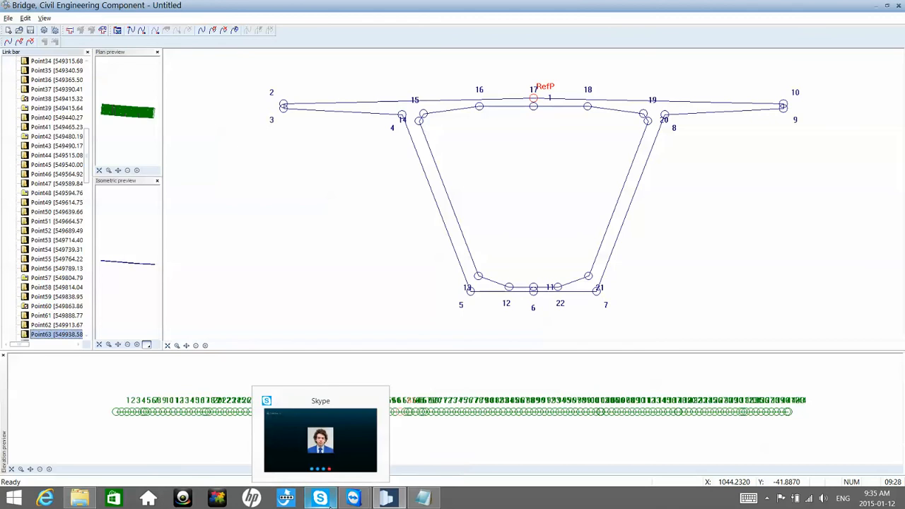
pyautogui.click(15, 498)
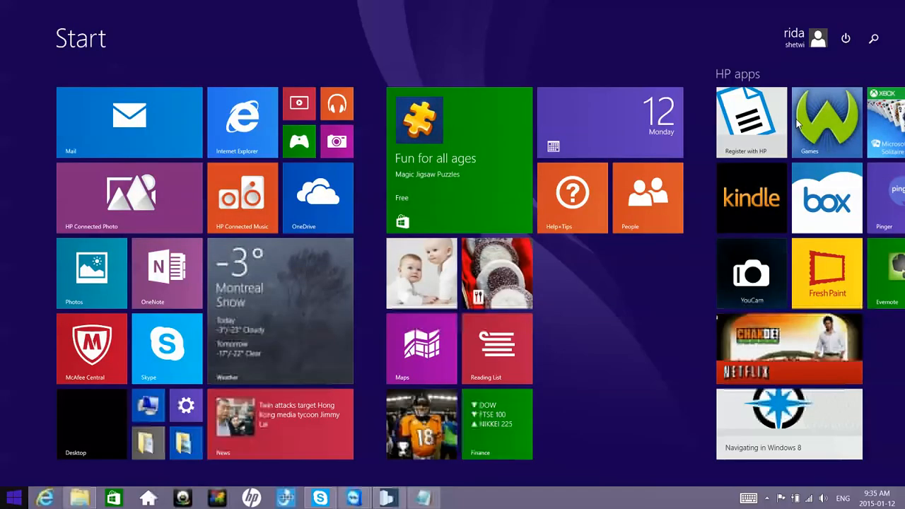
pyautogui.click(874, 40)
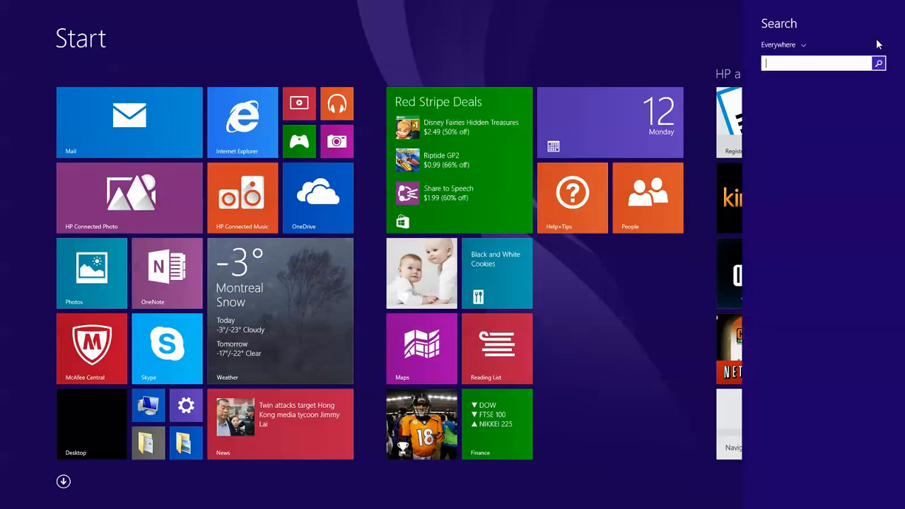
pyautogui.write('calculator')
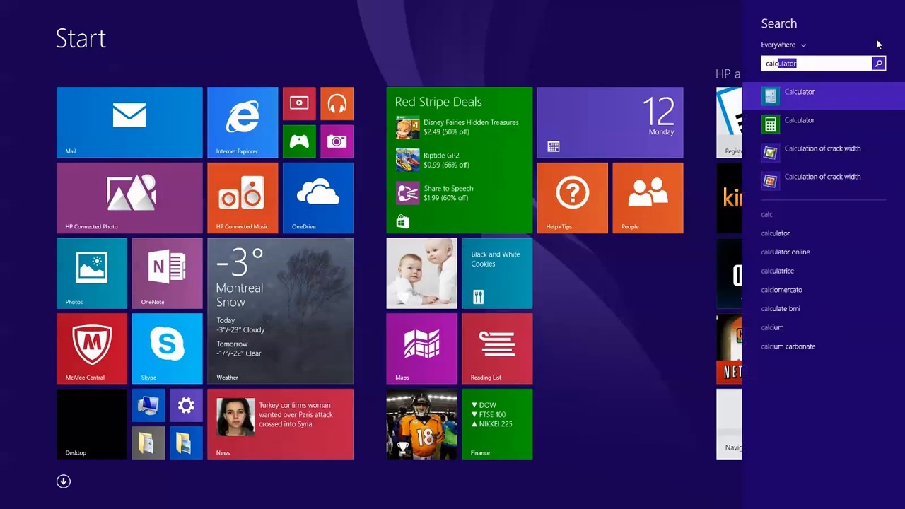
pyautogui.press('Return')
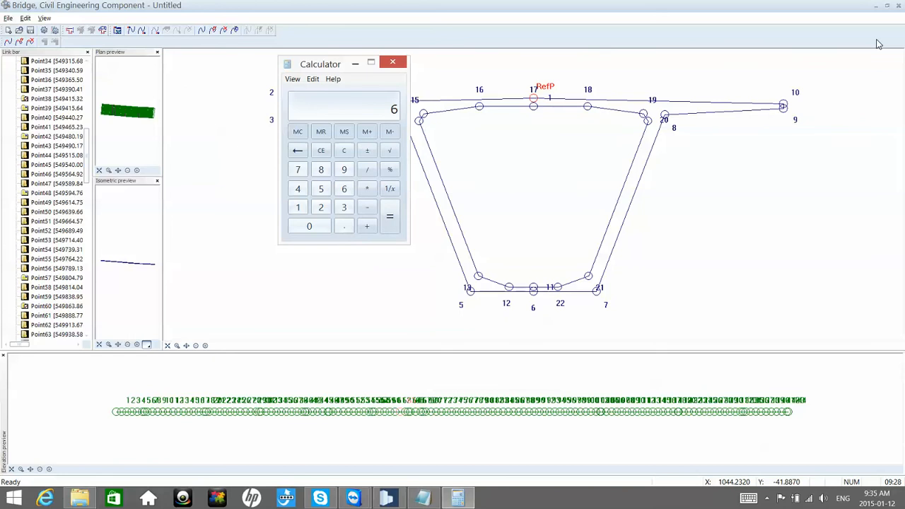
pyautogui.press('-')
pyautogui.press('3')
pyautogui.press('Return')
pyautogui.write('+60')
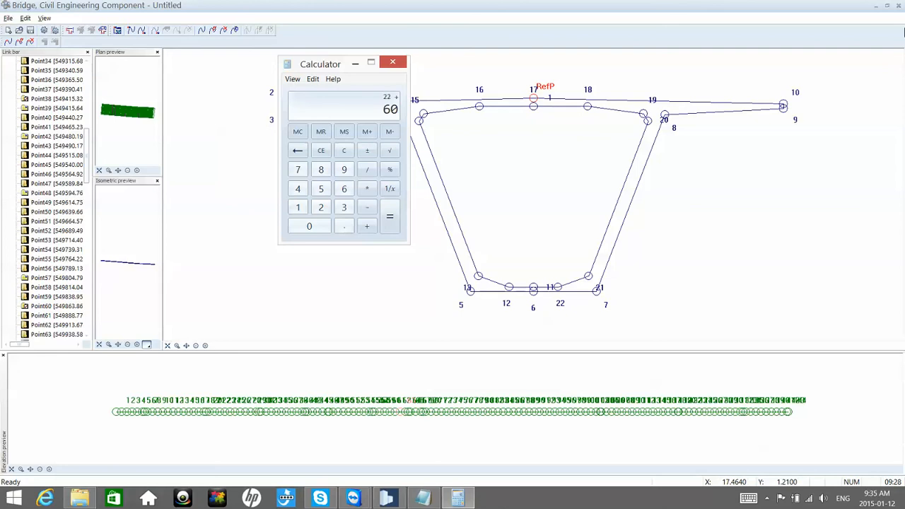
pyautogui.press('Return')
# Step: Start a new cross-section definition for station Point82 of the Red line
pyautogui.click(64, 312)
pyautogui.scroll(-5, 59, 315)
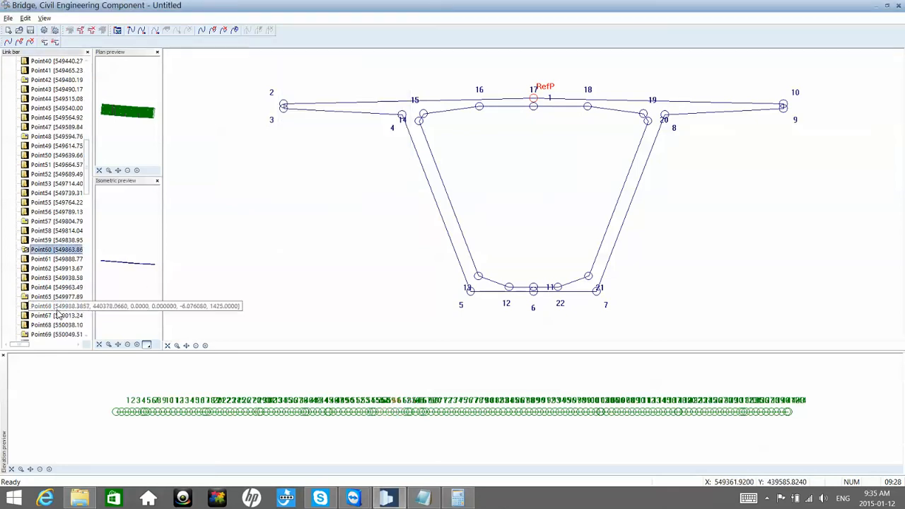
pyautogui.scroll(-3, 59, 315)
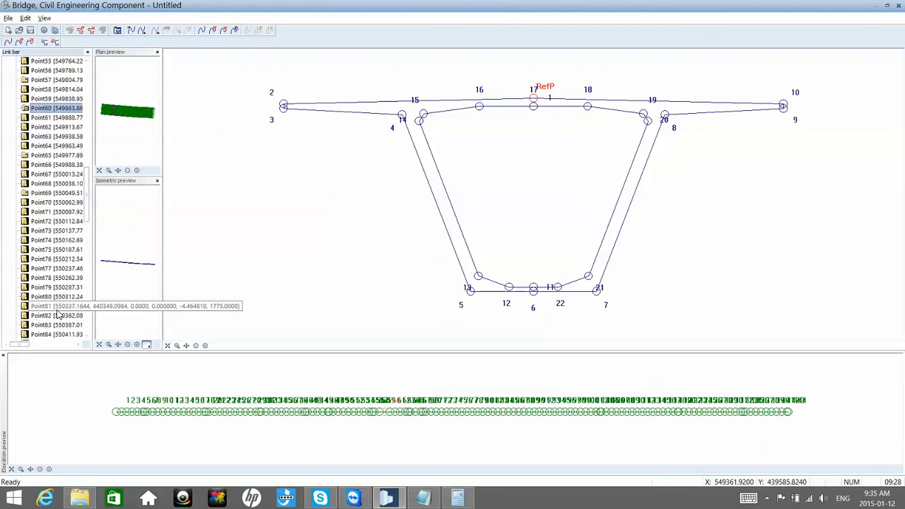
pyautogui.click(59, 288)
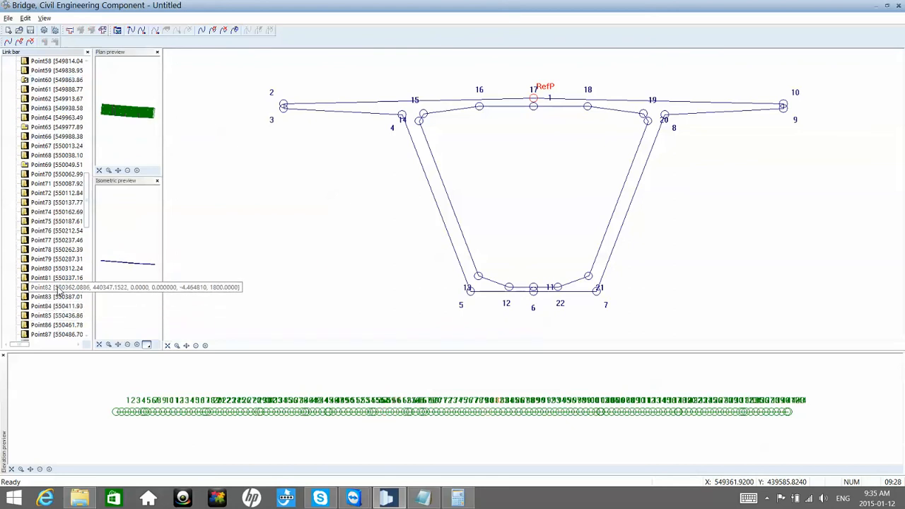
pyautogui.rightClick(60, 292)
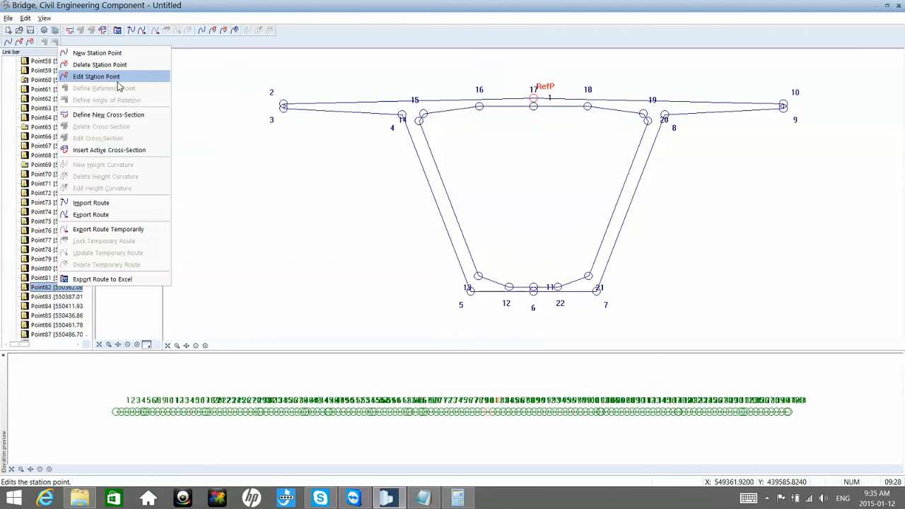
pyautogui.click(116, 117)
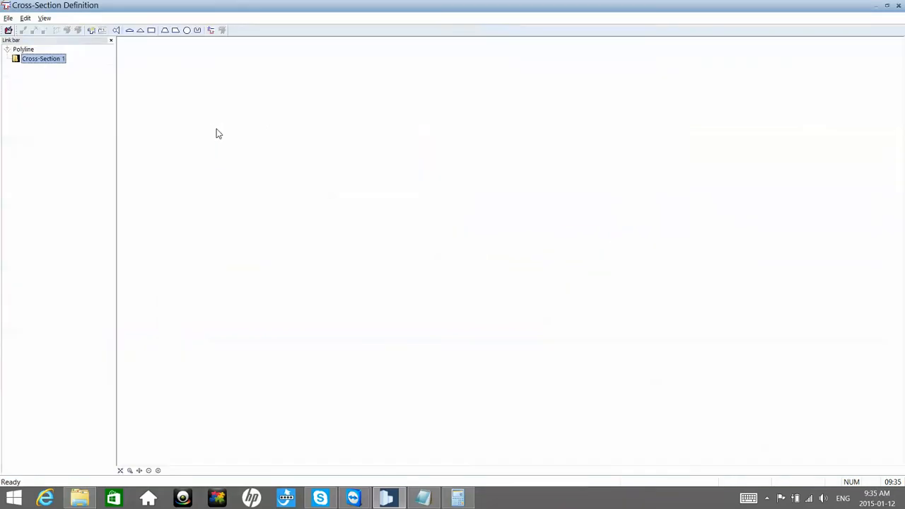
# Step: Load Section 1 from the project catalog's Bridge 2D Cros+sections as the Point82 cross-section and save it
pyautogui.click(103, 32)
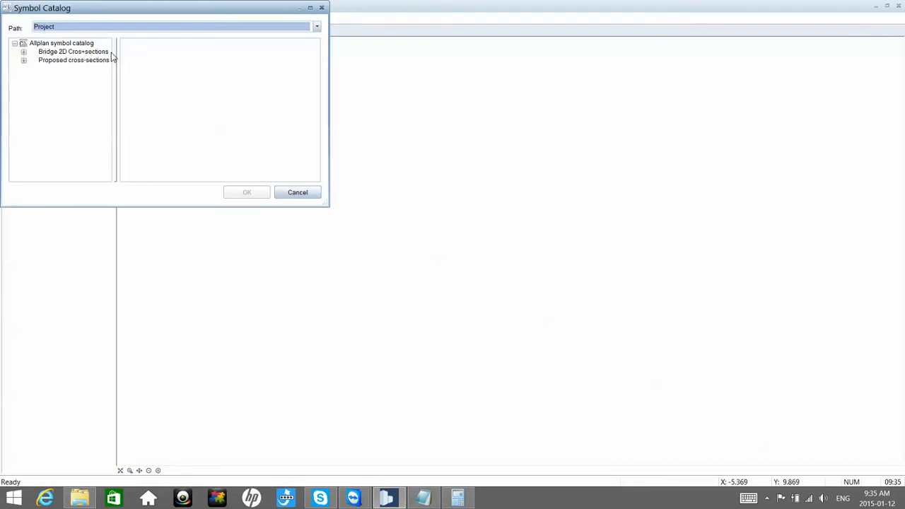
pyautogui.click(22, 62)
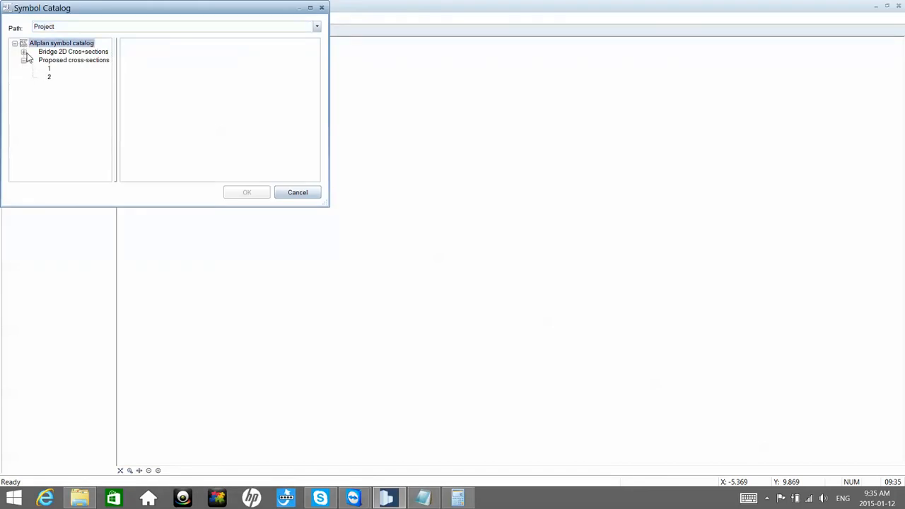
pyautogui.click(24, 52)
pyautogui.click(60, 60)
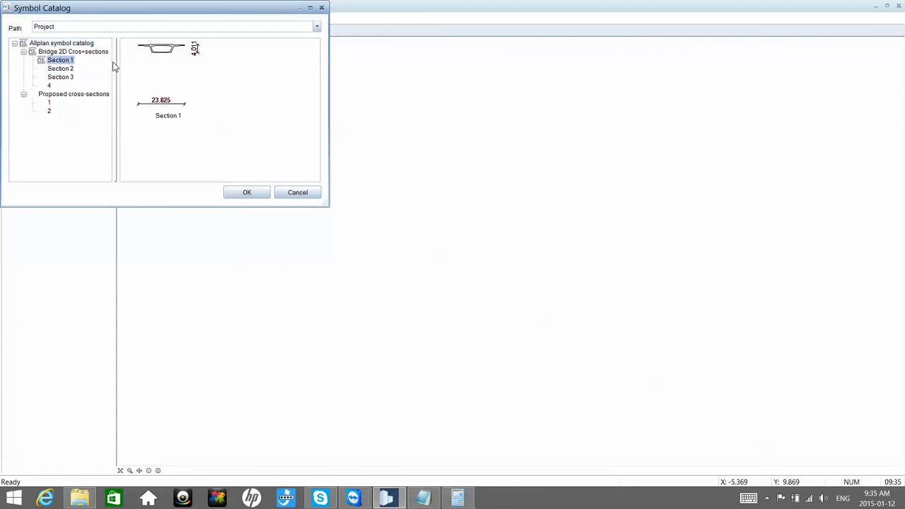
pyautogui.click(249, 192)
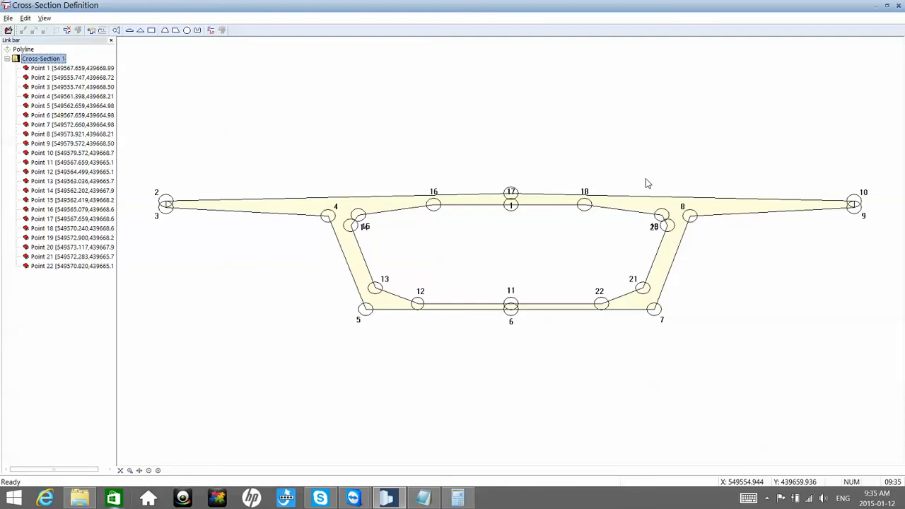
pyautogui.click(899, 6)
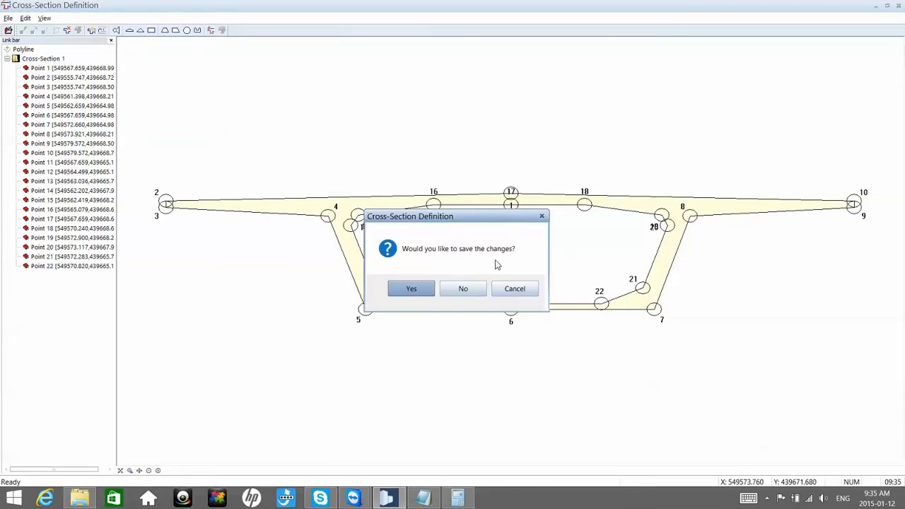
pyautogui.click(423, 292)
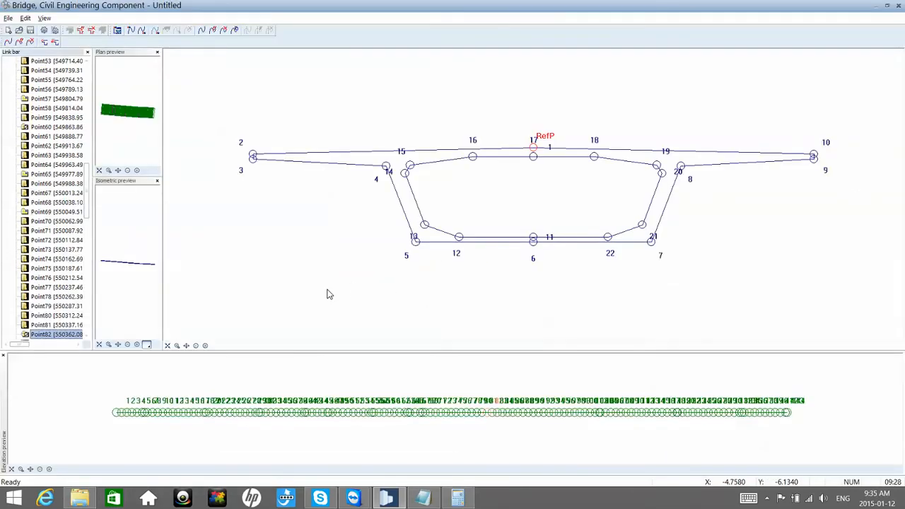
# Step: Start a new cross-section definition for station Point111
pyautogui.scroll(-2, 64, 318)
pyautogui.scroll(-1, 64, 317)
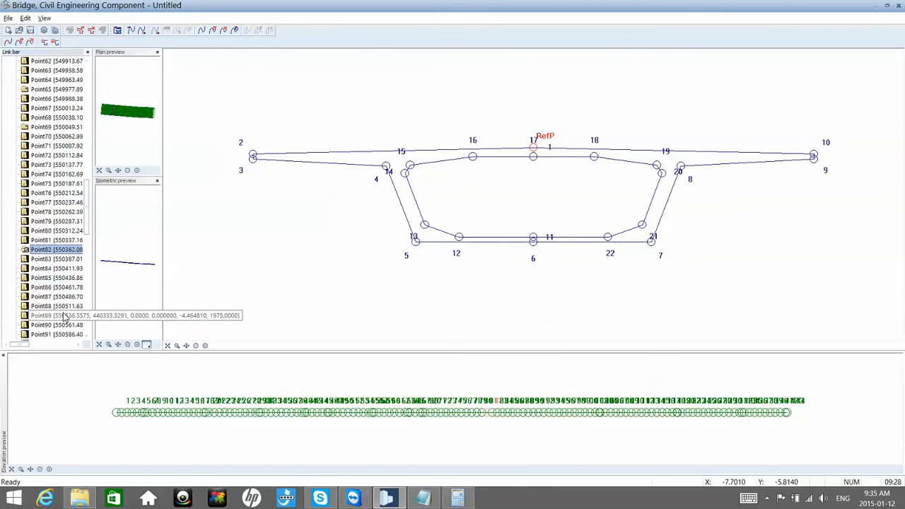
pyautogui.click(59, 325)
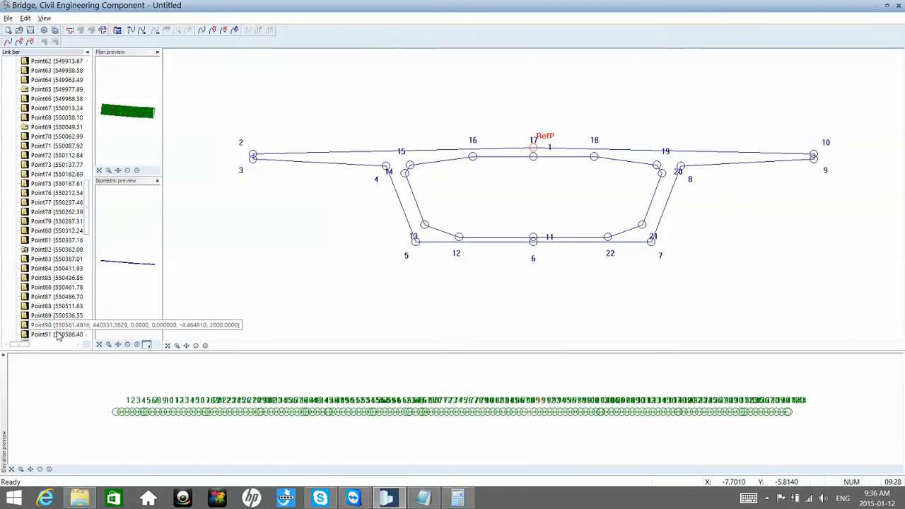
pyautogui.click(58, 335)
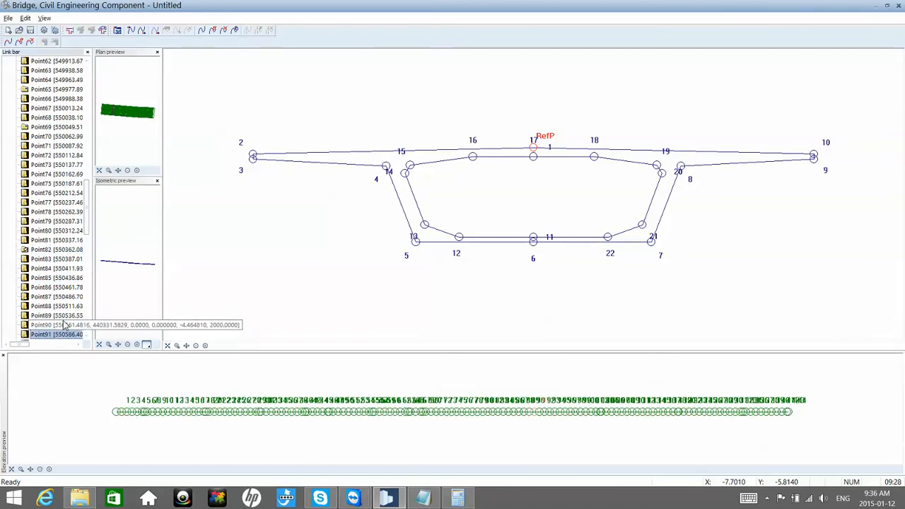
pyautogui.scroll(-3, 64, 324)
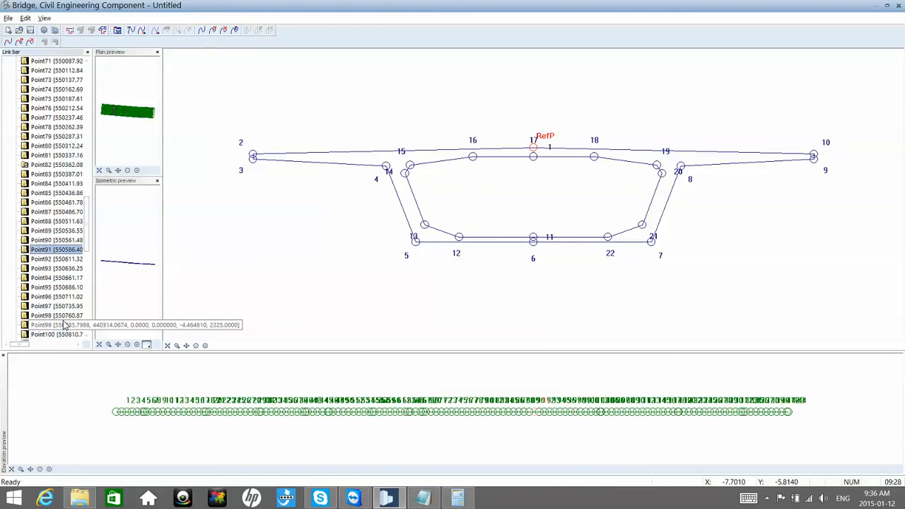
pyautogui.scroll(-2, 63, 324)
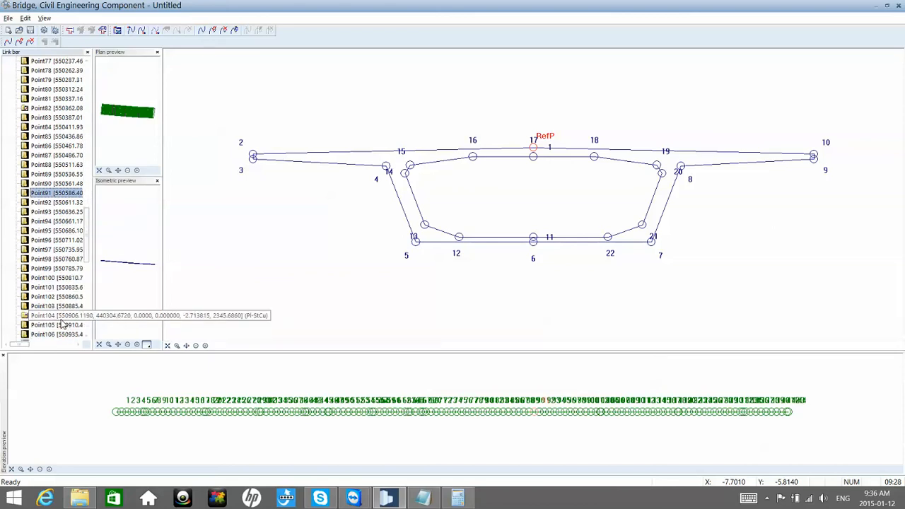
pyautogui.scroll(-5, 61, 323)
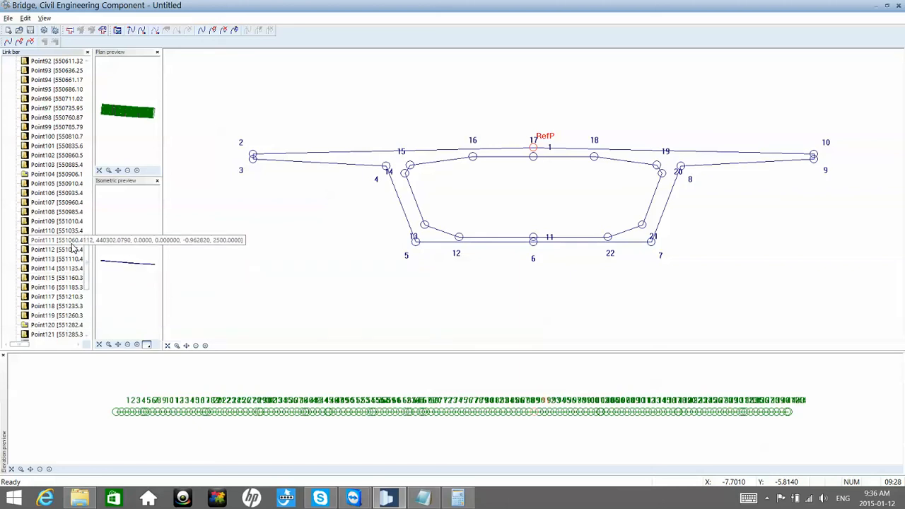
pyautogui.rightClick(71, 244)
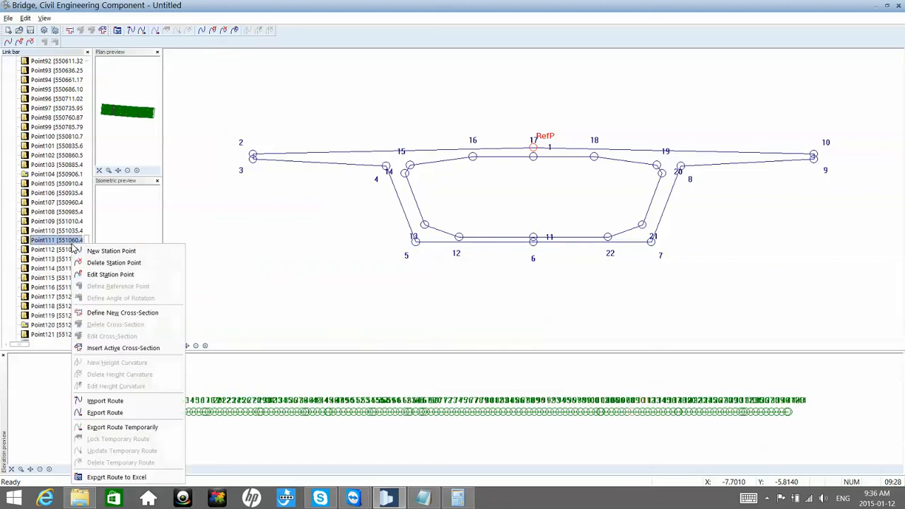
pyautogui.click(118, 313)
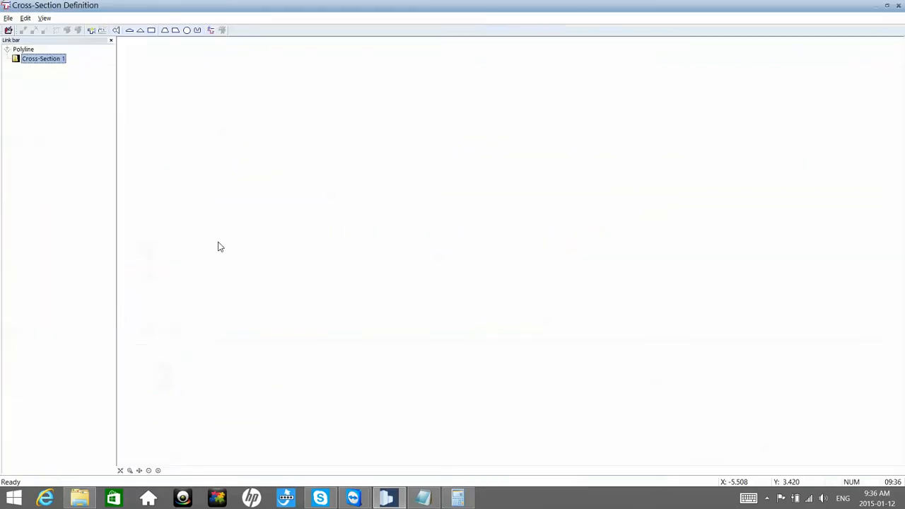
# Step: Load cross-section 4 from the project catalog's Bridge 2D Cros+sections as the Point111 cross-section and save it
pyautogui.click(91, 31)
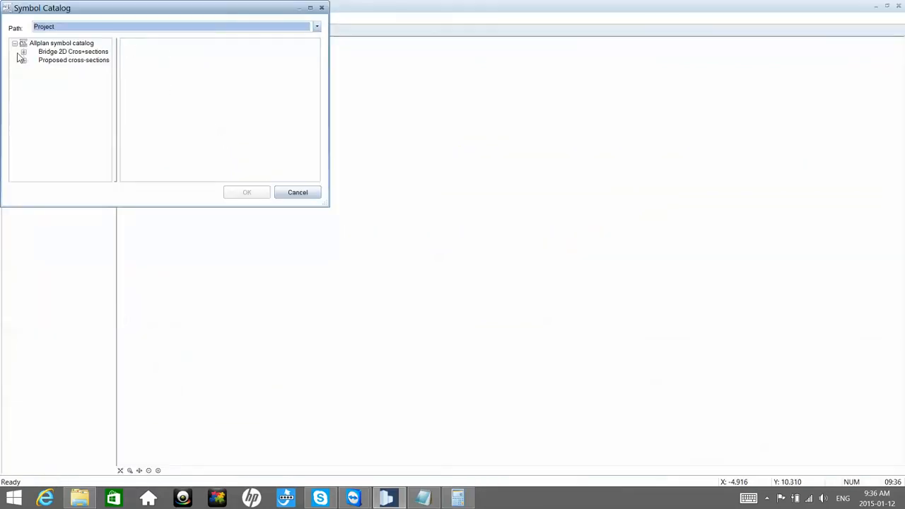
pyautogui.click(23, 52)
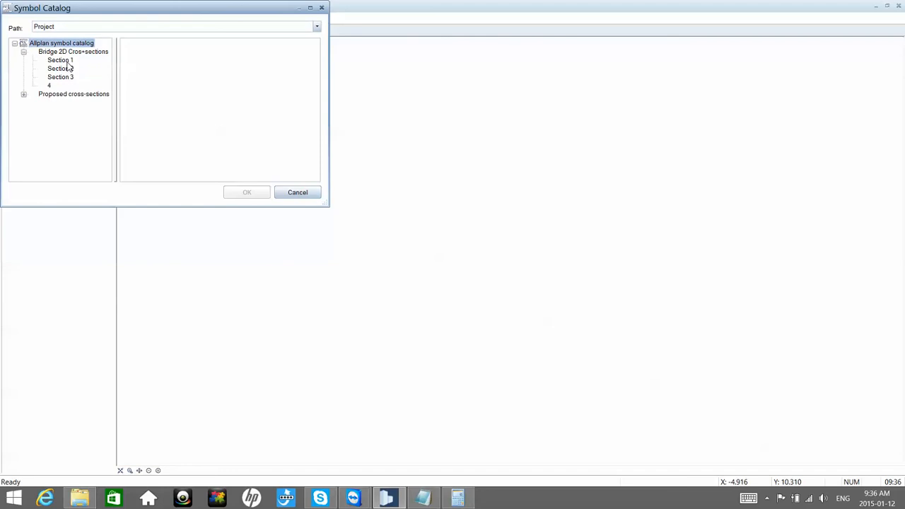
pyautogui.click(49, 85)
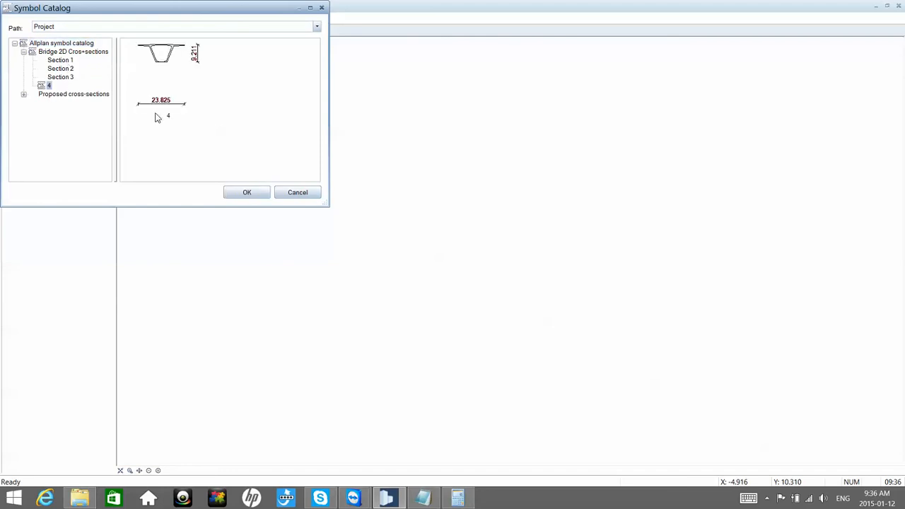
pyautogui.click(248, 193)
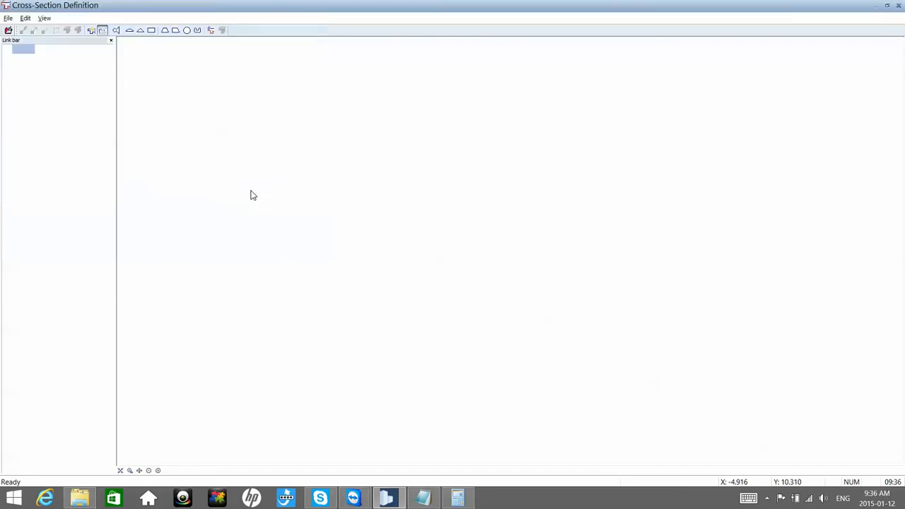
pyautogui.click(898, 5)
pyautogui.click(425, 291)
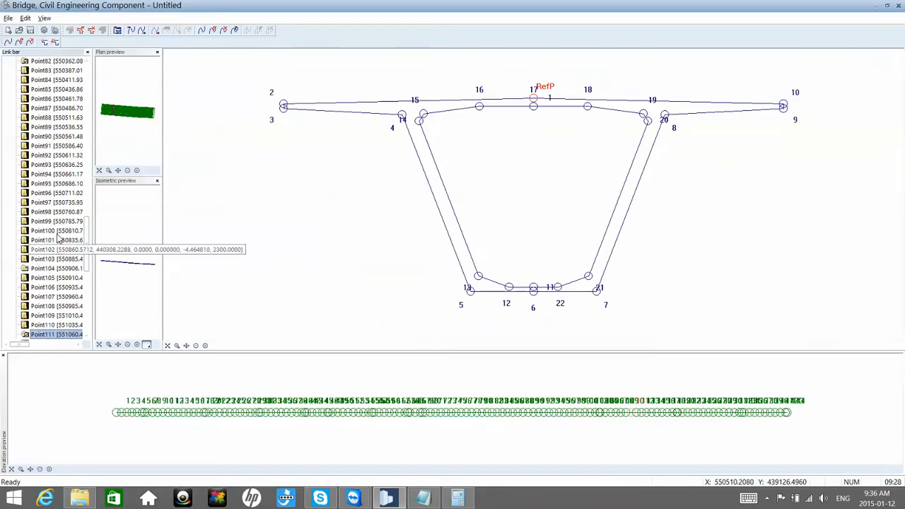
# Step: Compare the interpolated cross-sections at station points Point89, Point90 and Point91
pyautogui.click(60, 139)
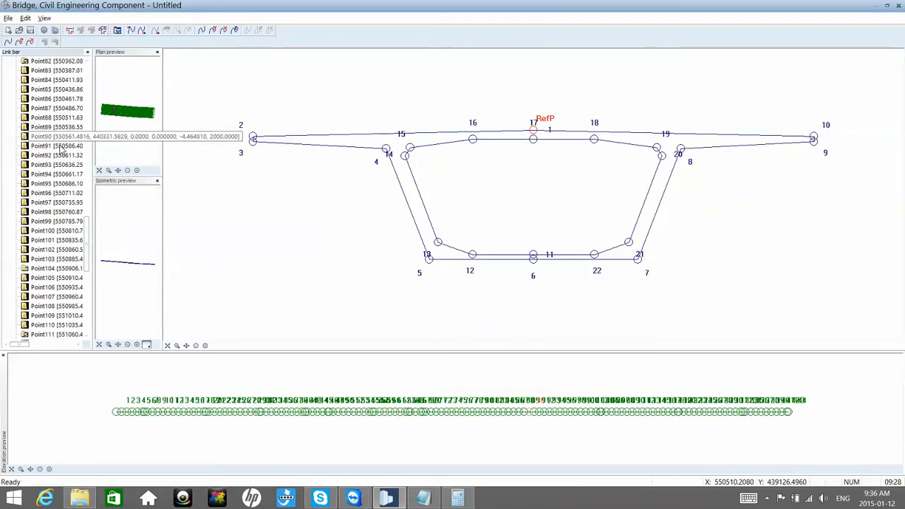
pyautogui.click(60, 146)
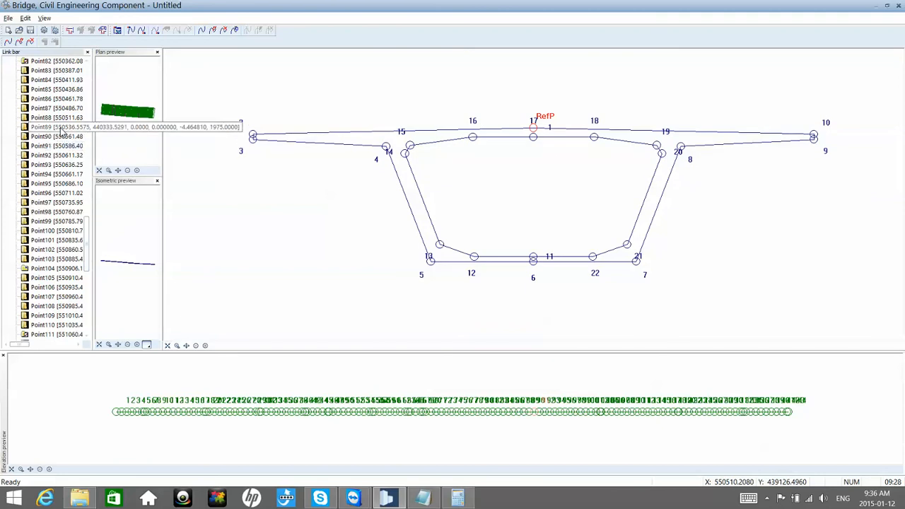
pyautogui.click(60, 128)
pyautogui.click(59, 137)
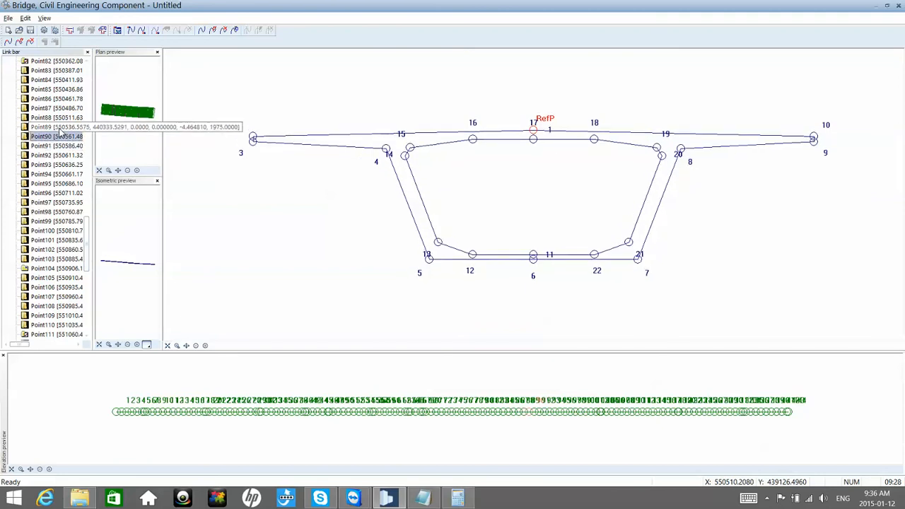
pyautogui.click(59, 127)
pyautogui.click(60, 138)
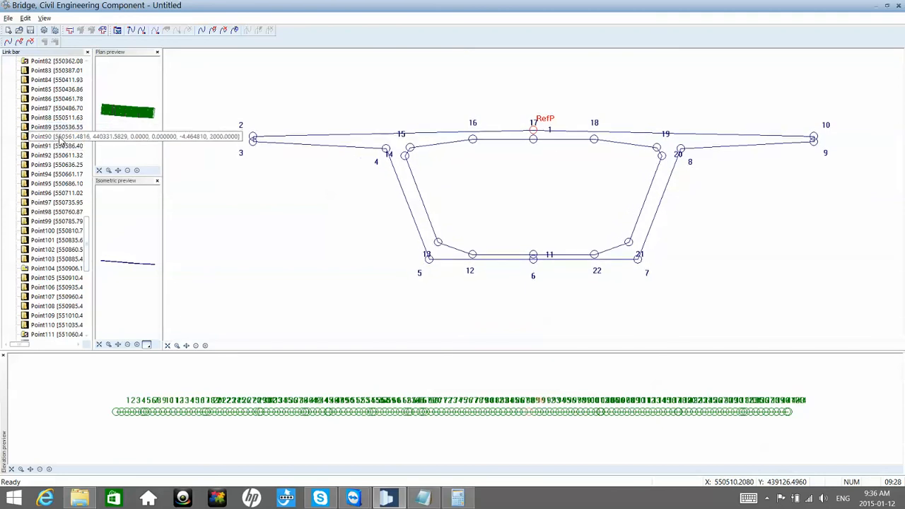
# Step: Define a new cross-section at Point90 using Section 1 from the project catalog's Bridge 2D Cros+sections, and save it
pyautogui.rightClick(62, 141)
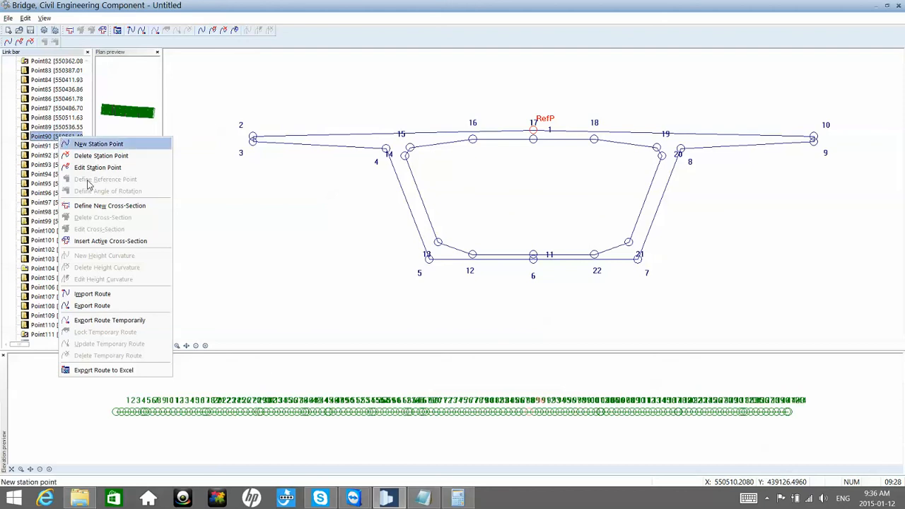
pyautogui.click(90, 206)
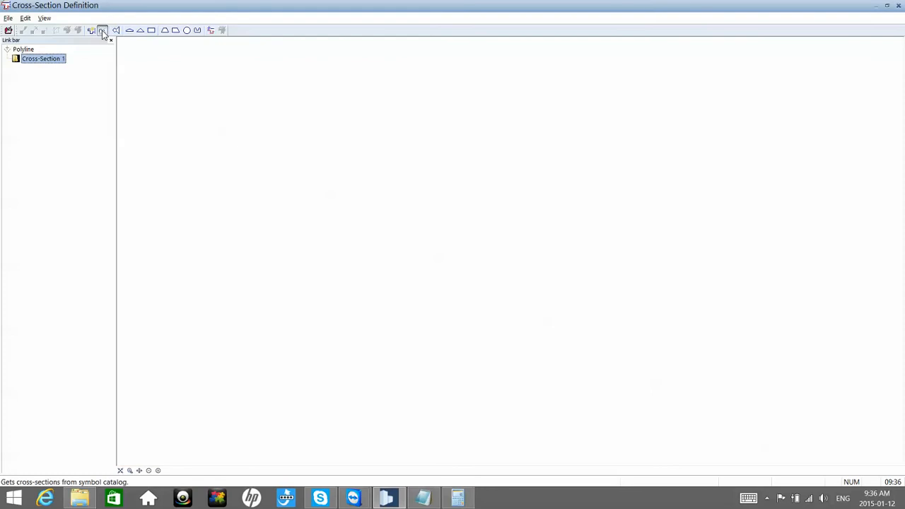
pyautogui.click(101, 32)
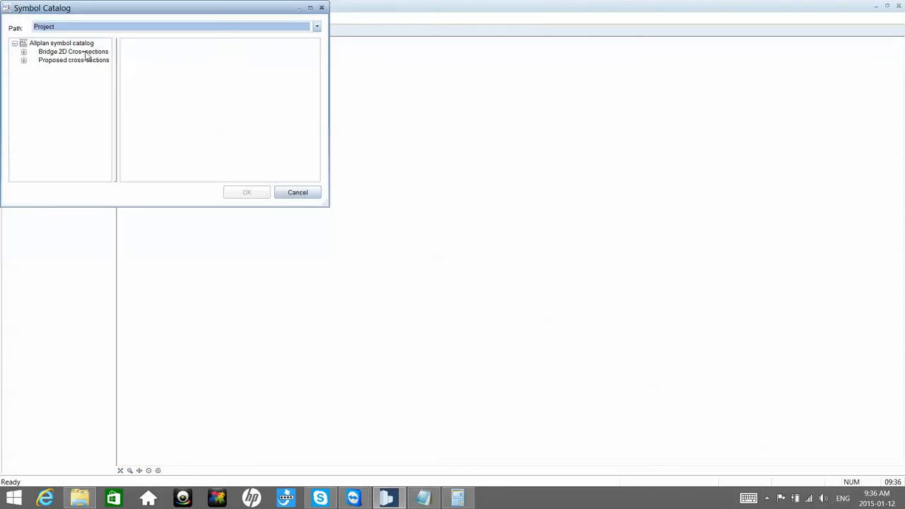
pyautogui.click(78, 52)
pyautogui.doubleClick(86, 56)
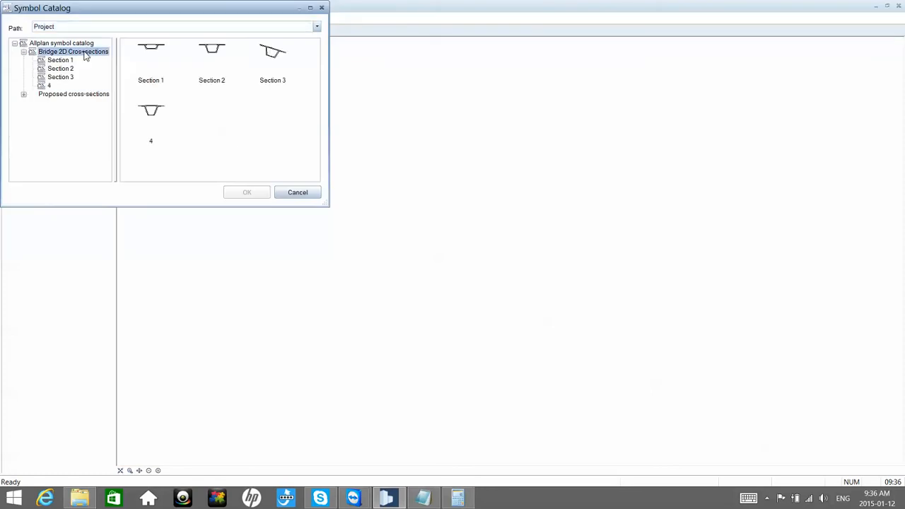
pyautogui.click(60, 60)
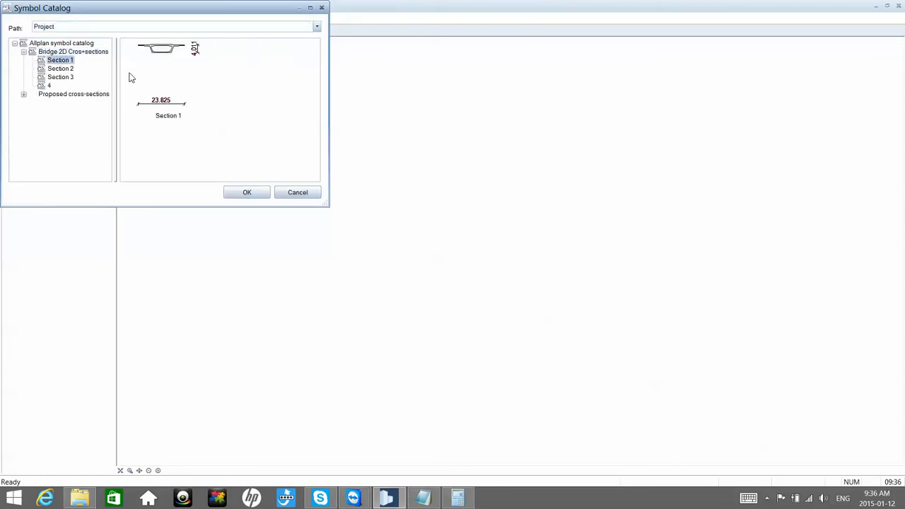
pyautogui.click(243, 192)
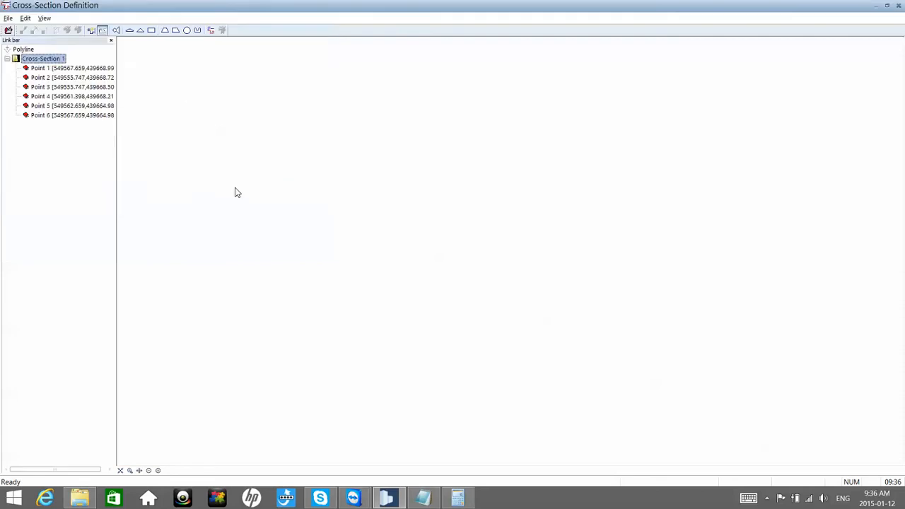
pyautogui.click(898, 6)
pyautogui.click(411, 289)
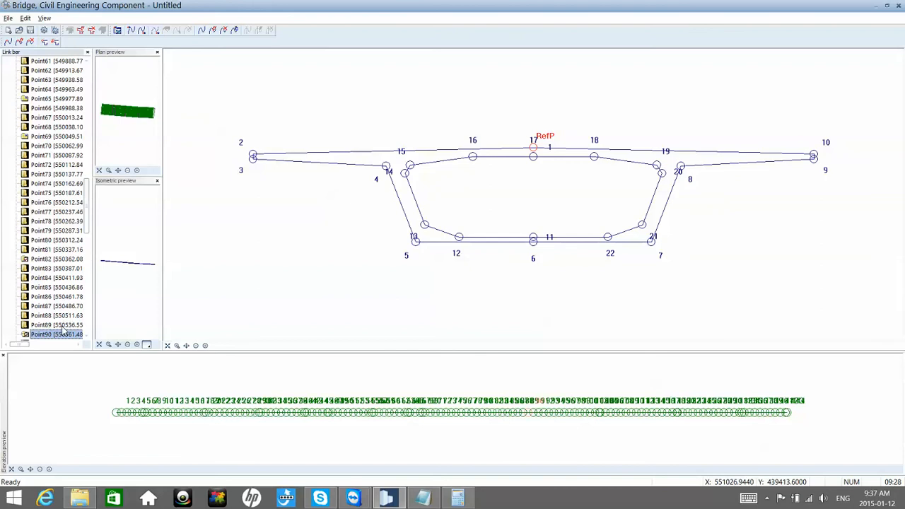
# Step: Review the interpolated cross-sections at the station points between Point77 and Point89
pyautogui.click(62, 327)
pyautogui.press('Up')
pyautogui.press('Up')
pyautogui.press('Up')
pyautogui.press('Up')
pyautogui.press('Up')
pyautogui.press('Up')
pyautogui.press('Up')
pyautogui.press('Up')
pyautogui.press('Up')
pyautogui.press('Up')
pyautogui.press('Up')
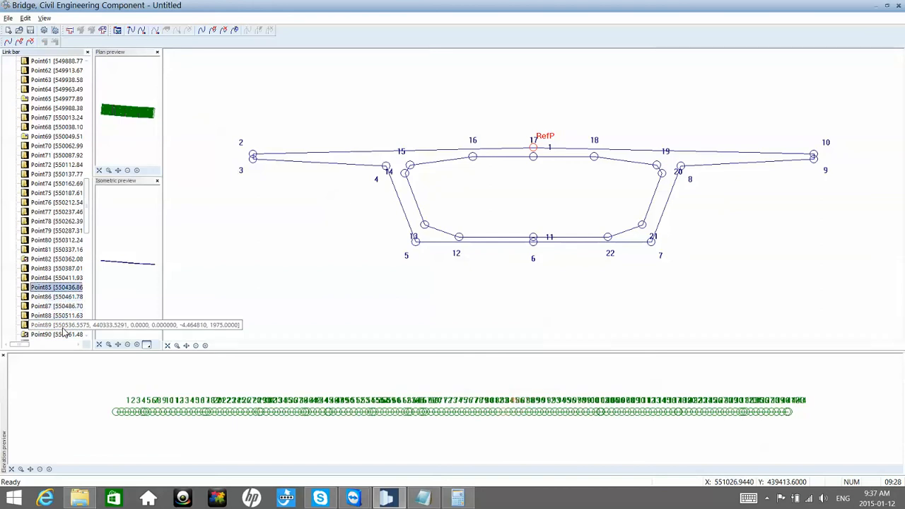
pyautogui.press('Down')
pyautogui.press('Down')
pyautogui.press('Down')
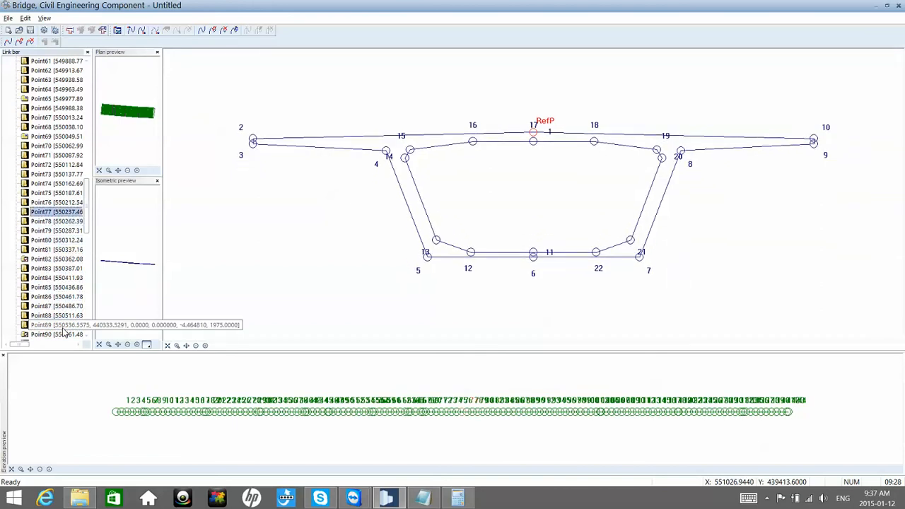
pyautogui.press('Down')
pyautogui.press('Down')
pyautogui.press('Down')
pyautogui.press('Down')
pyautogui.press('Down')
pyautogui.press('Down')
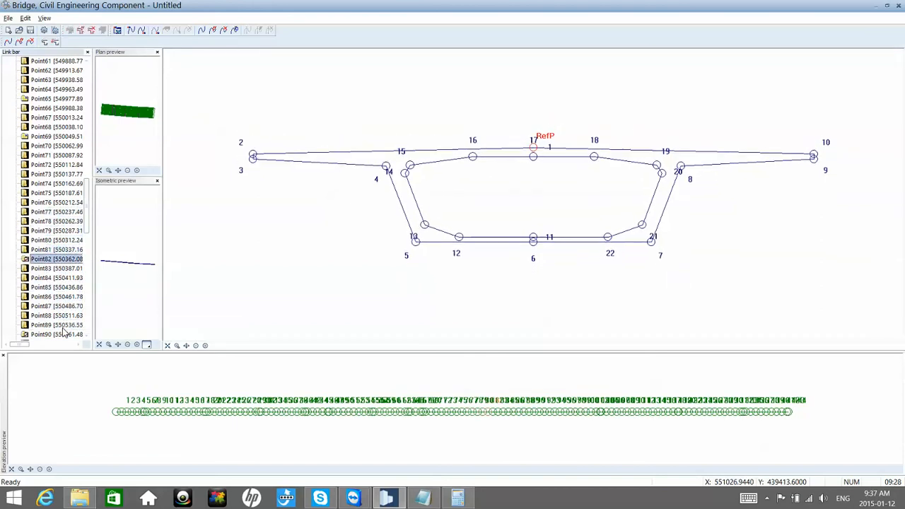
# Step: Review how the cross-section changes along the station points from Point82 through Point90 to Point112
pyautogui.press('Down')
pyautogui.press('Down')
pyautogui.press('Down')
pyautogui.press('Down')
pyautogui.press('Down')
pyautogui.press('Down')
pyautogui.press('Down')
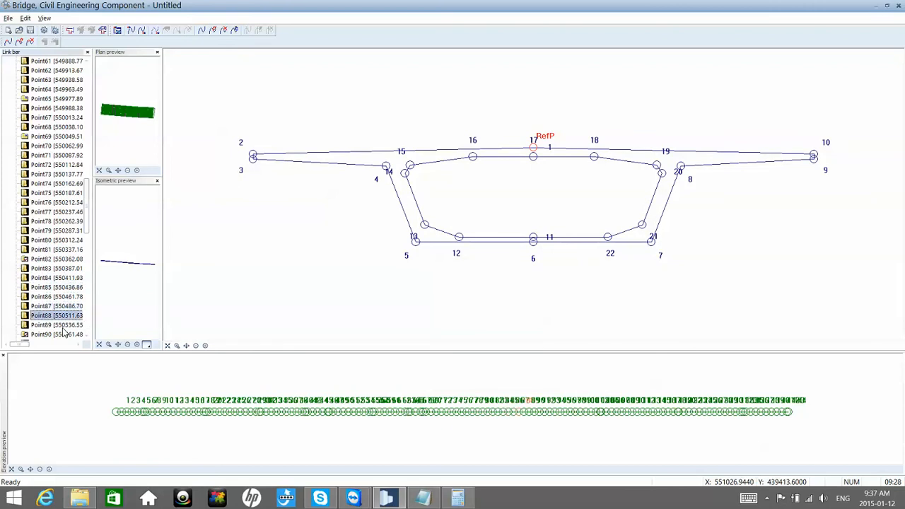
pyautogui.press('Down')
pyautogui.press('Down')
pyautogui.press('Down')
pyautogui.press('Down')
pyautogui.press('Down')
pyautogui.press('Down')
pyautogui.press('Down')
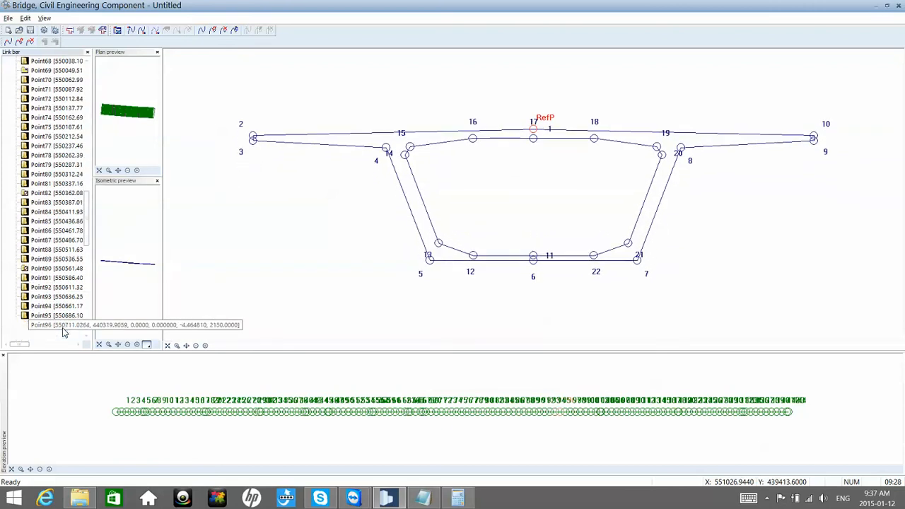
pyautogui.press('Down')
pyautogui.press('Down')
pyautogui.press('Down')
pyautogui.press('Down')
pyautogui.press('Down')
pyautogui.press('Down')
pyautogui.press('Down')
pyautogui.press('Down')
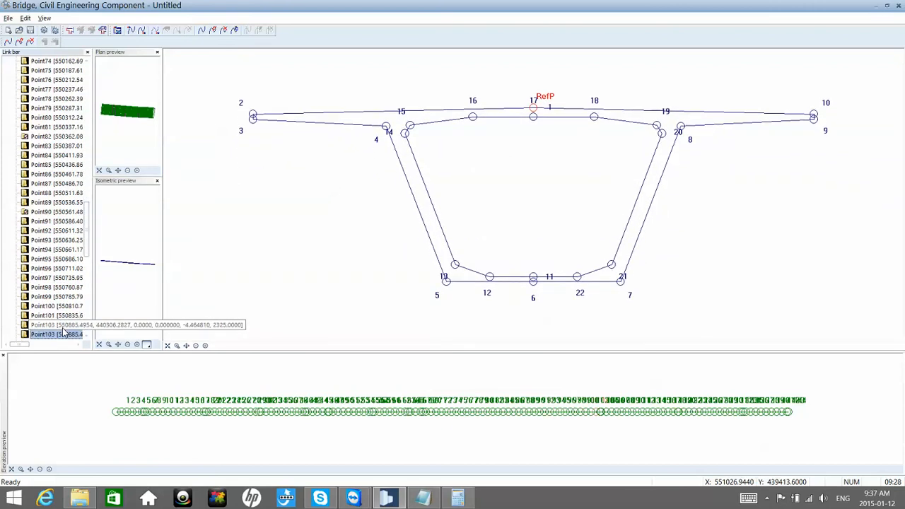
pyautogui.press('Down')
pyautogui.press('Down')
pyautogui.press('Down')
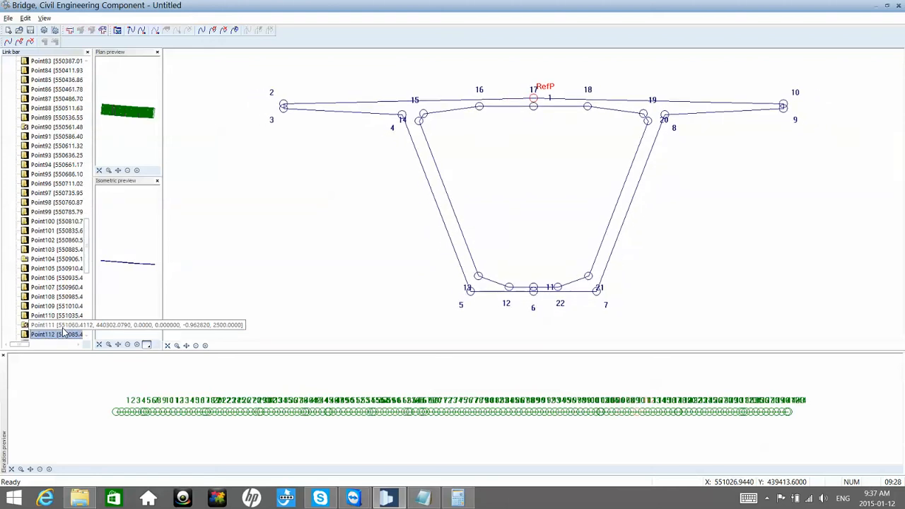
# Step: Check the cross-sections at the station points from Point112 up to Point133
pyautogui.press('Down')
pyautogui.press('Down')
pyautogui.press('Down')
pyautogui.press('Down')
pyautogui.press('Down')
pyautogui.press('Down')
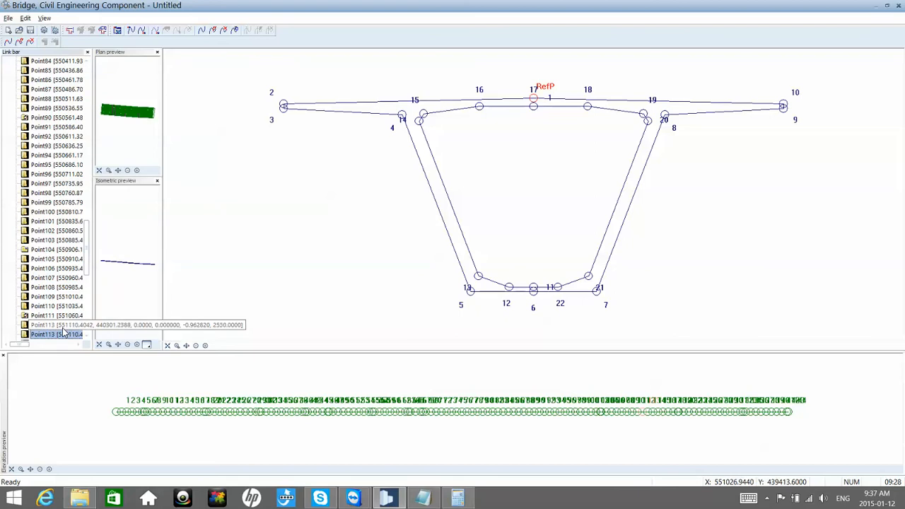
pyautogui.press('Down')
pyautogui.press('Down')
pyautogui.press('Down')
pyautogui.press('Down')
pyautogui.press('Down')
pyautogui.press('Down')
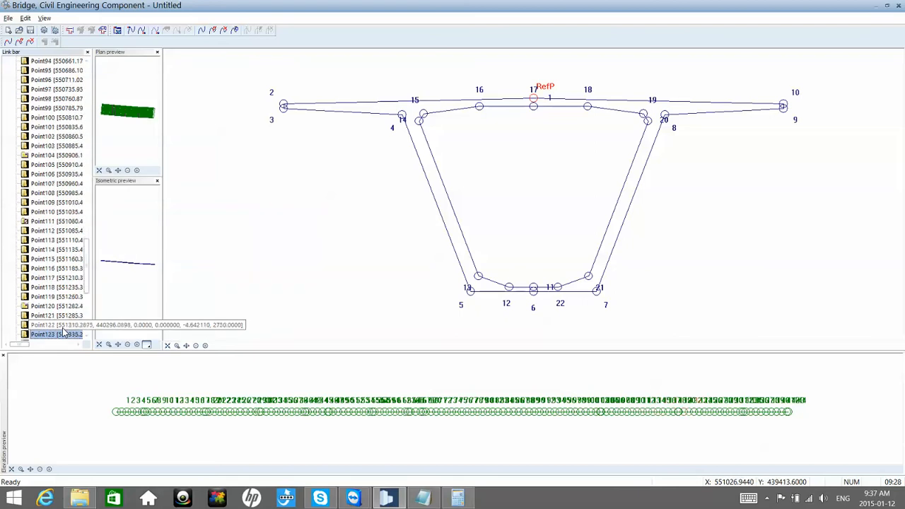
pyautogui.press('Down')
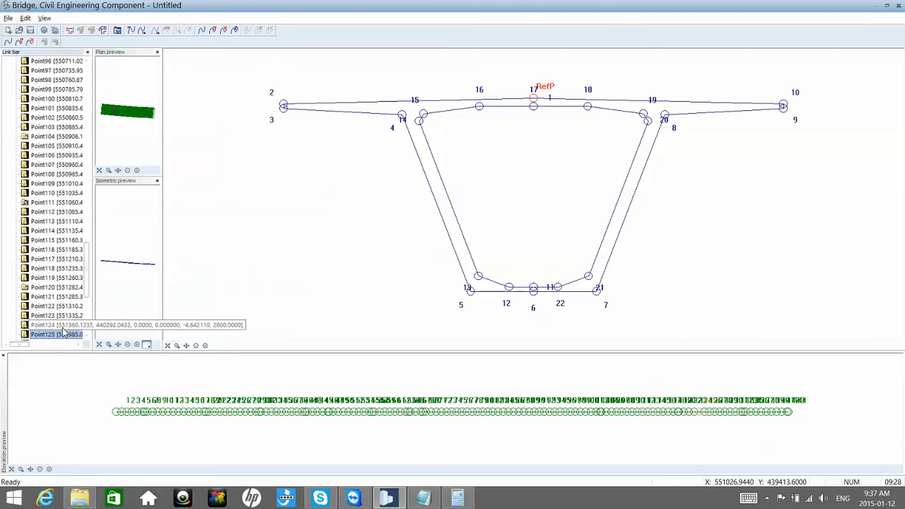
pyautogui.press('Down')
pyautogui.press('Down')
pyautogui.press('Down')
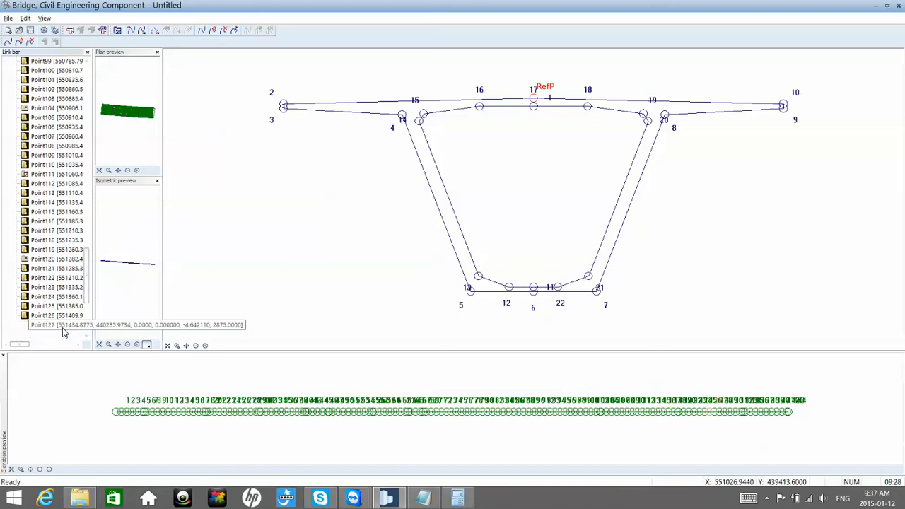
pyautogui.press('Down')
pyautogui.press('Down')
pyautogui.press('Down')
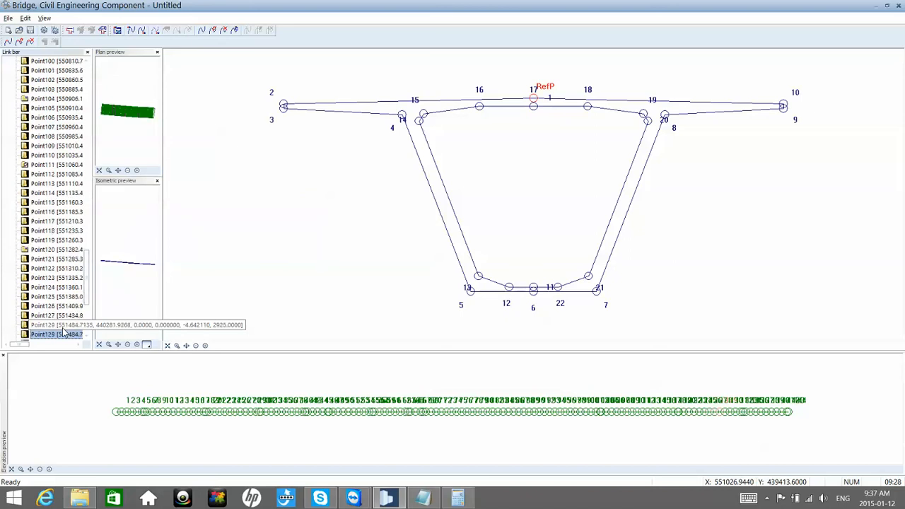
pyautogui.press('Down')
pyautogui.press('Down')
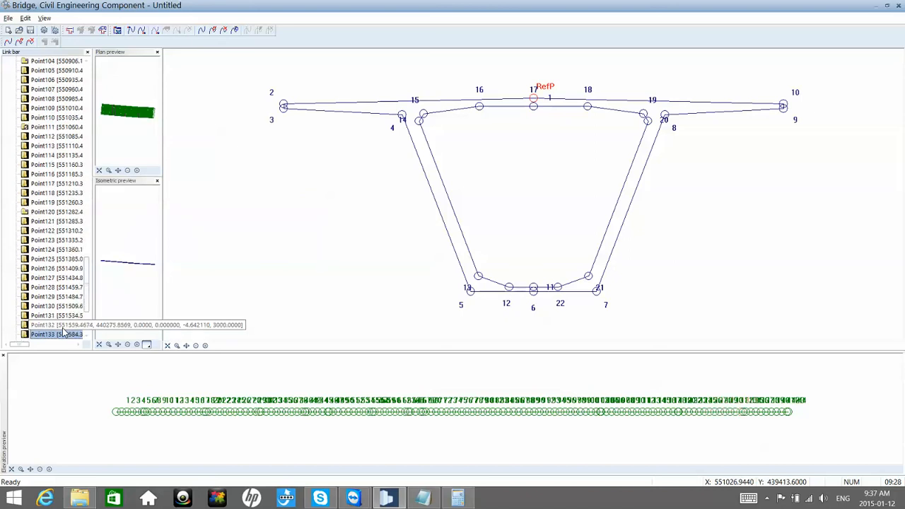
# Step: Define a new cross-section at Point133 using Section 1 from the project catalog's Bridge 2D Cros+sections, and save it
pyautogui.rightClick(64, 338)
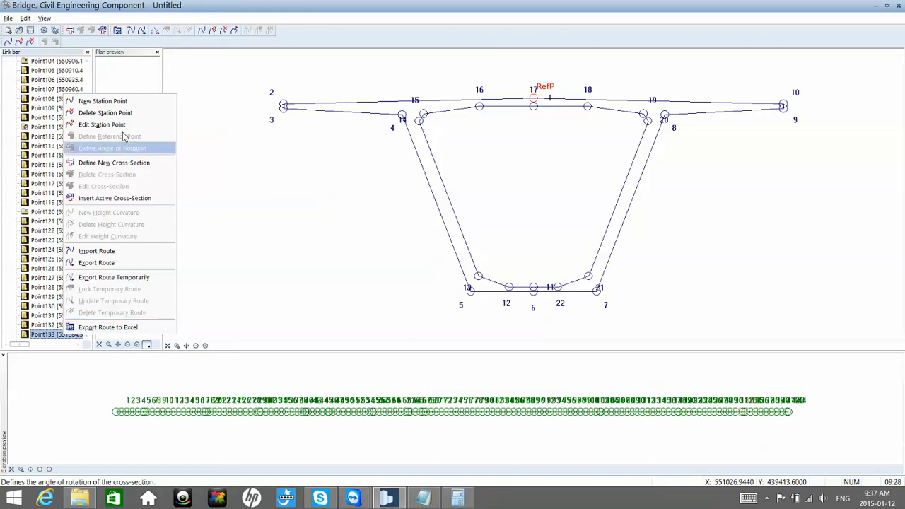
pyautogui.click(121, 164)
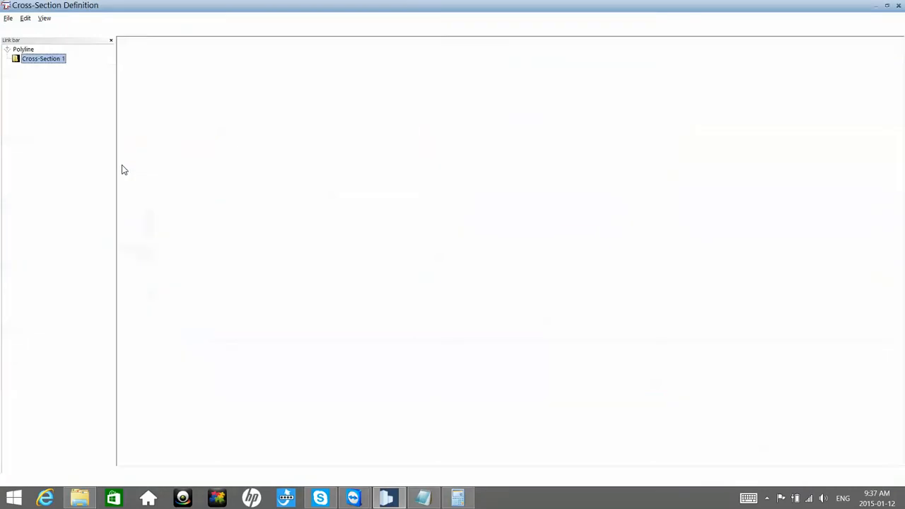
pyautogui.click(102, 30)
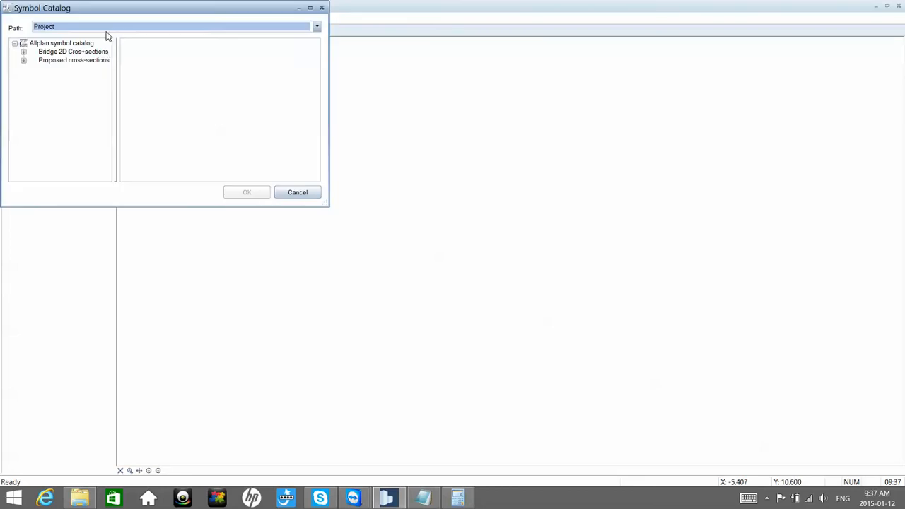
pyautogui.click(94, 53)
pyautogui.click(143, 56)
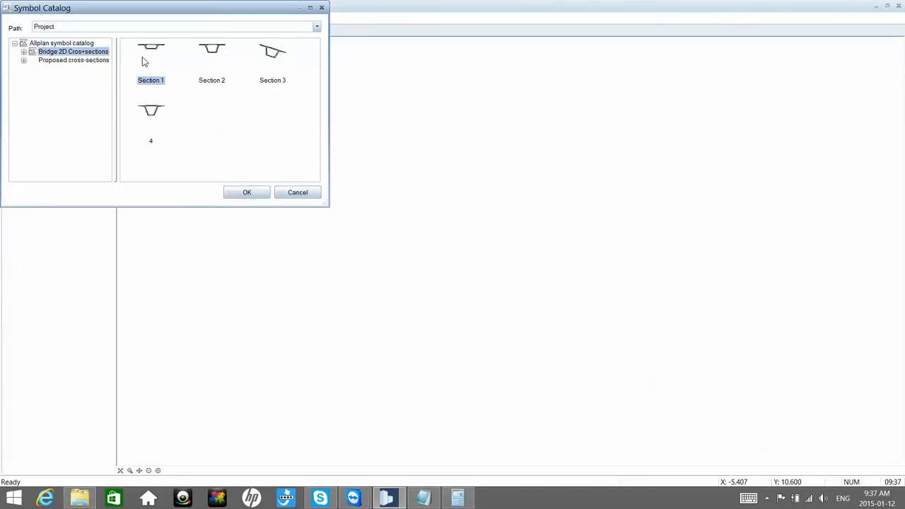
pyautogui.click(241, 193)
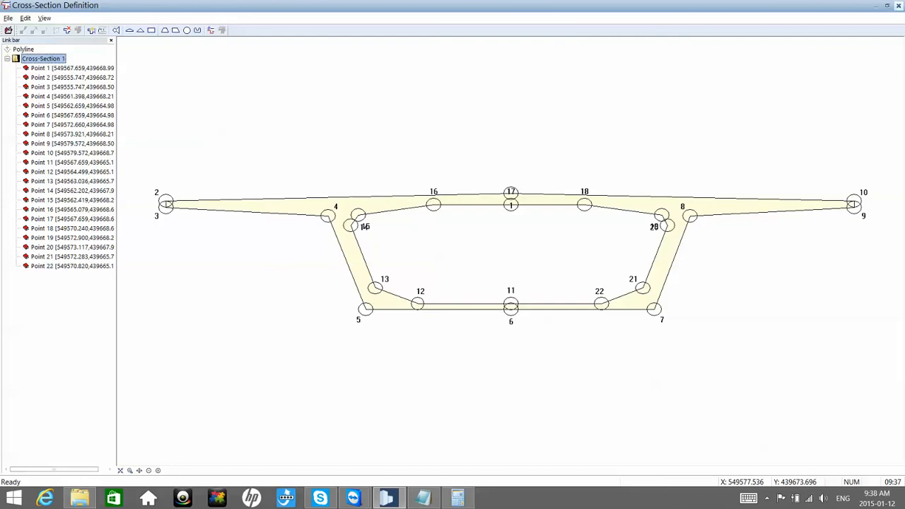
pyautogui.click(898, 5)
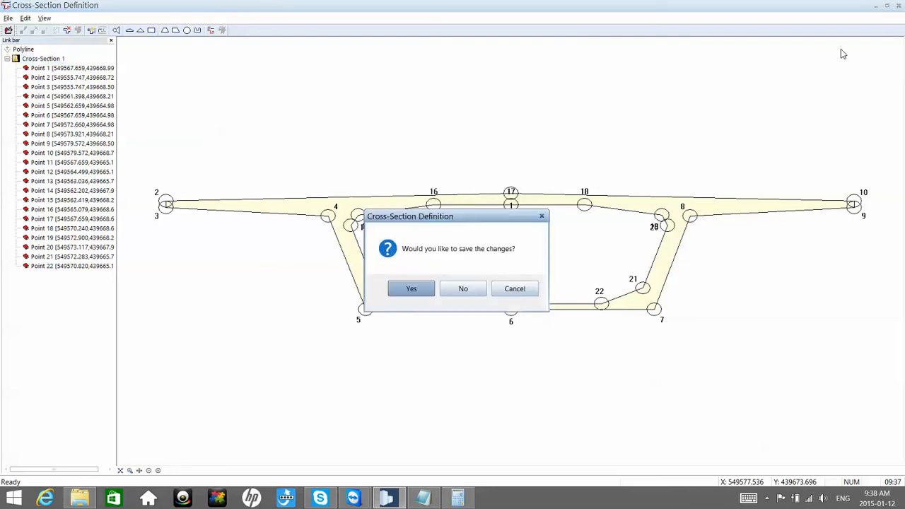
pyautogui.click(426, 295)
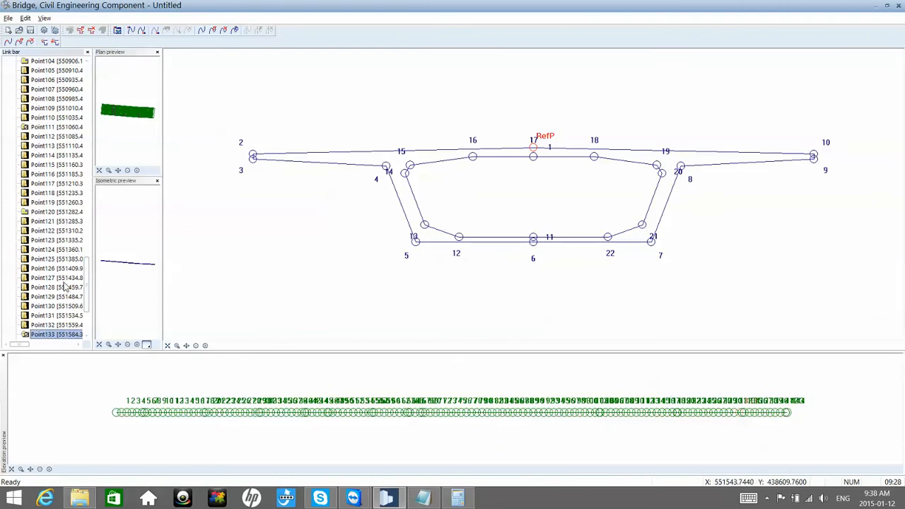
# Step: Check the resulting cross-sections at the station points from Point132 to Point141
pyautogui.scroll(-2, 62, 290)
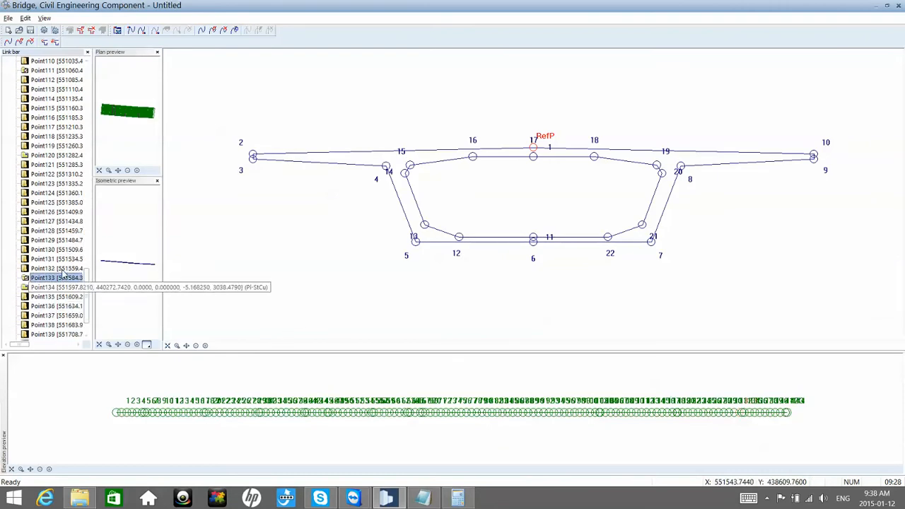
pyautogui.click(62, 270)
pyautogui.press('Down')
pyautogui.press('Down')
pyautogui.press('Down')
pyautogui.press('Down')
pyautogui.press('Down')
pyautogui.press('Down')
pyautogui.press('Down')
pyautogui.press('Down')
pyautogui.press('Down')
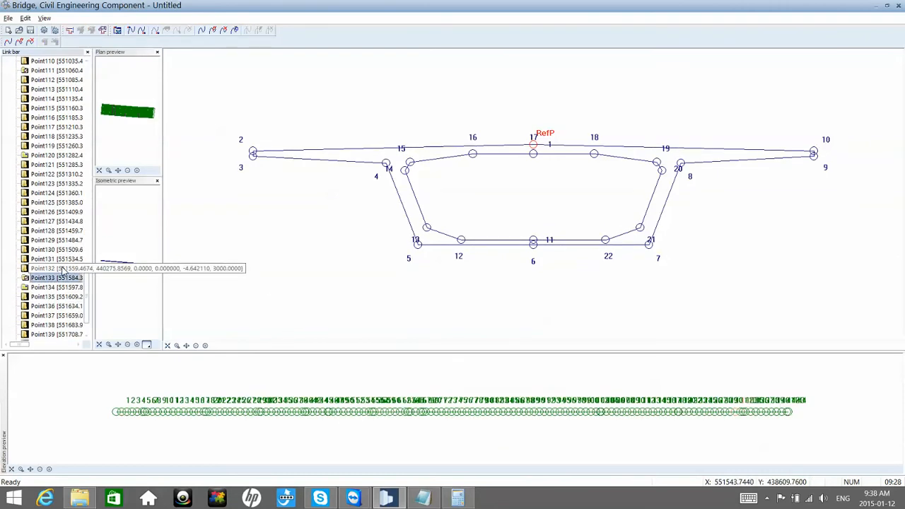
pyautogui.press('Down')
pyautogui.press('Down')
pyautogui.press('Down')
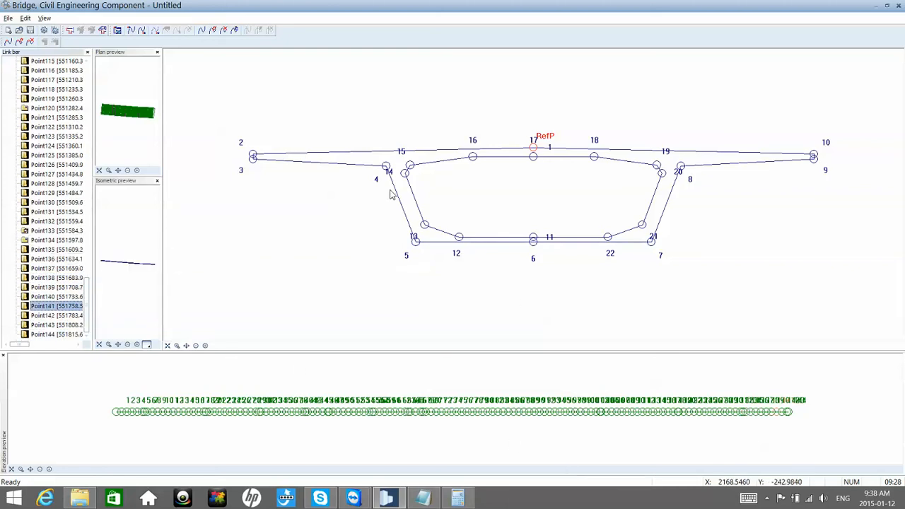
# Step: Save the bridge component on the Desktop under the existing file name Proposal1.nkb
pyautogui.click(8, 18)
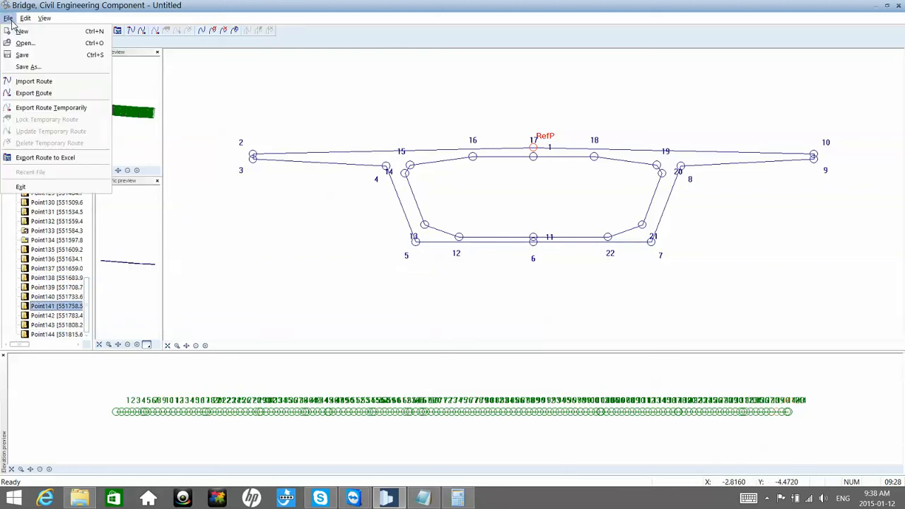
pyautogui.click(24, 54)
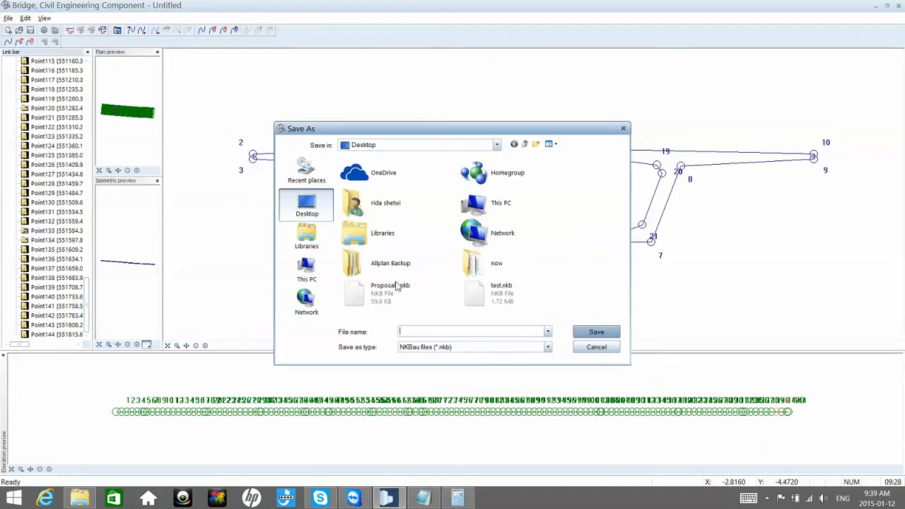
pyautogui.click(395, 291)
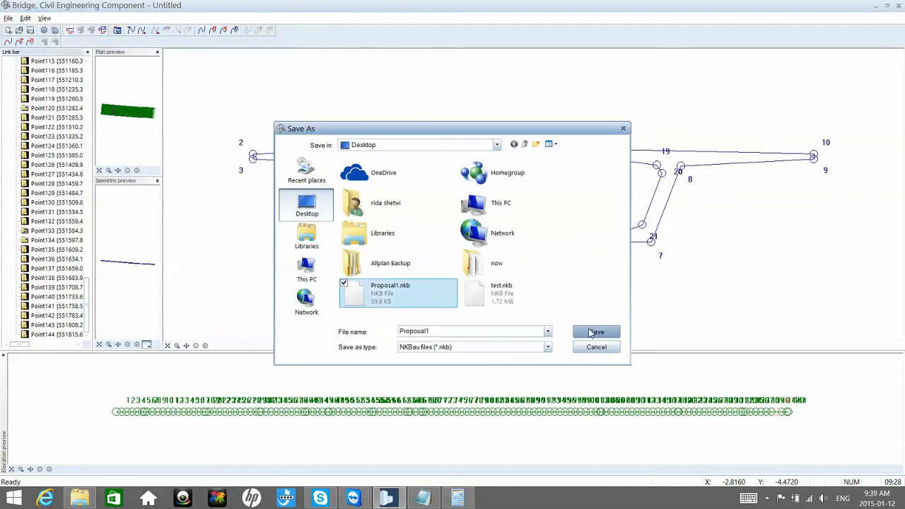
pyautogui.click(592, 333)
pyautogui.click(479, 247)
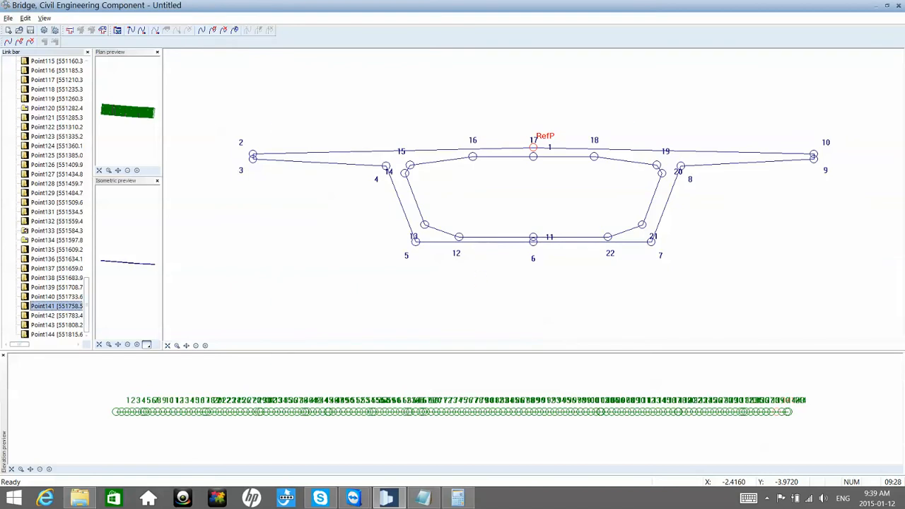
pyautogui.click(95, 500)
pyautogui.click(95, 499)
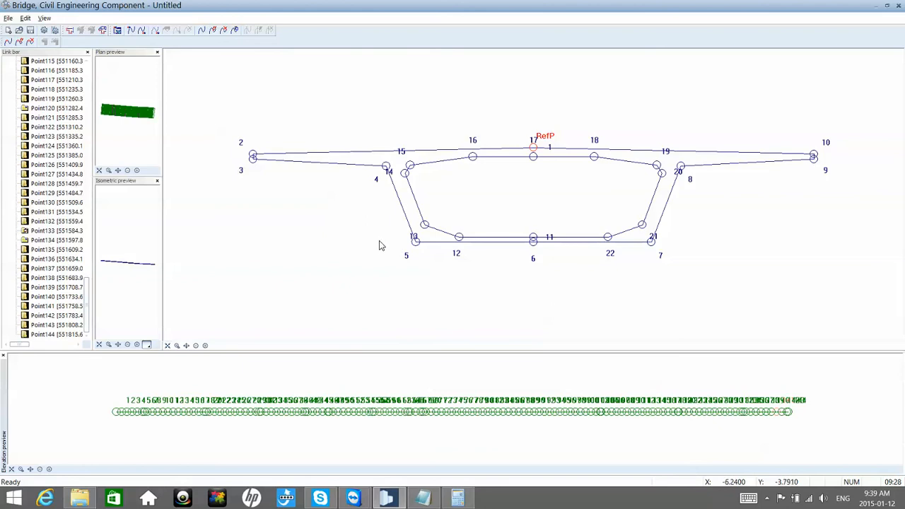
# Step: Export the route into the Allplan drawing with its reference point at the start of the green route line, and close the bridge component editor
pyautogui.click(7, 18)
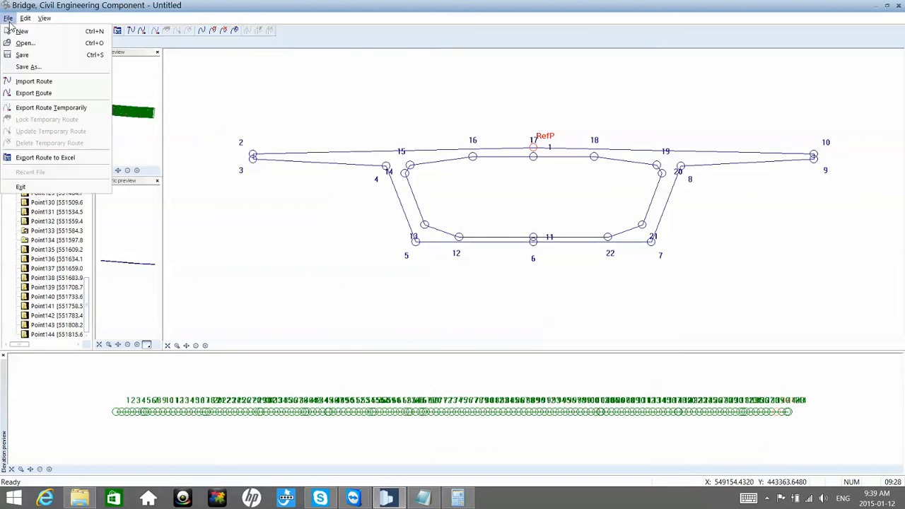
pyautogui.click(50, 96)
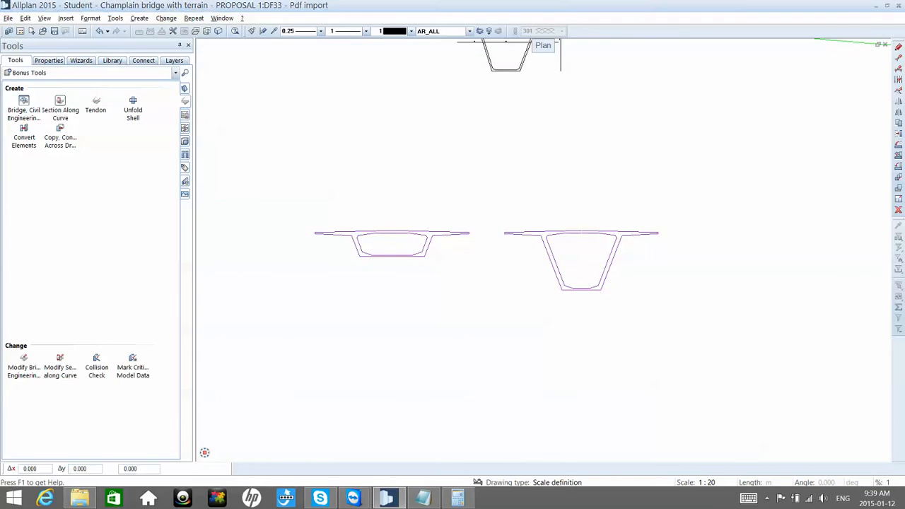
pyautogui.scroll(-3, 328, 197)
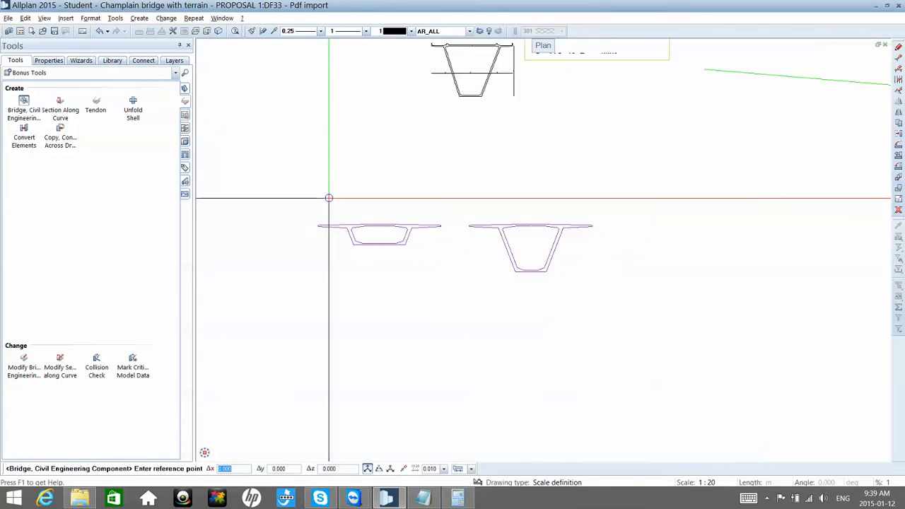
pyautogui.scroll(4, 606, 119)
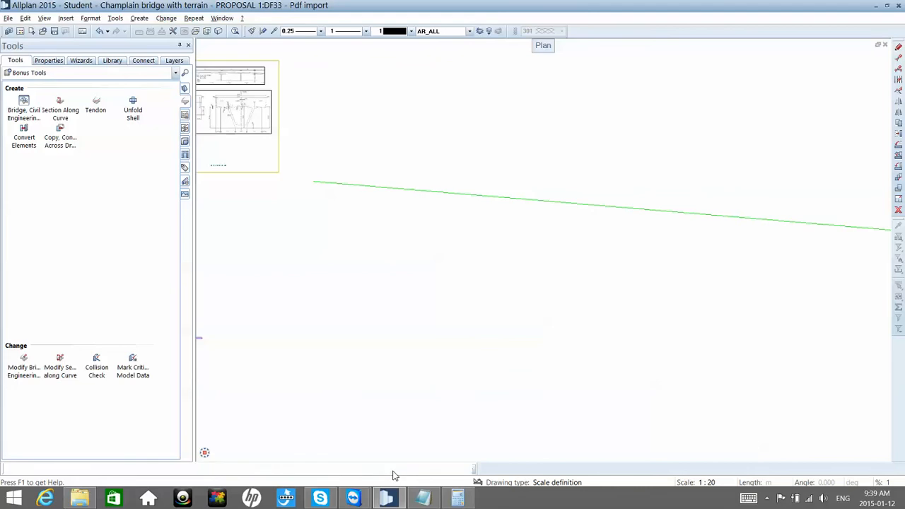
pyautogui.click(312, 181)
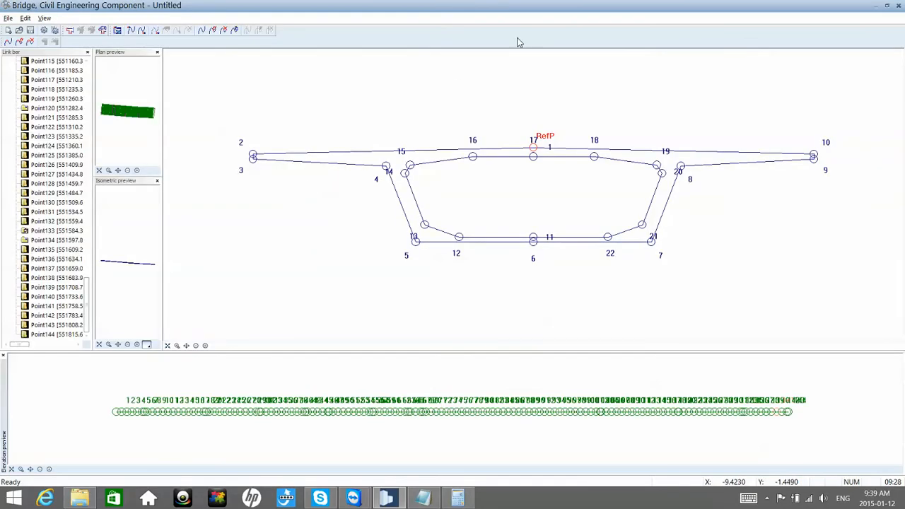
pyautogui.click(899, 7)
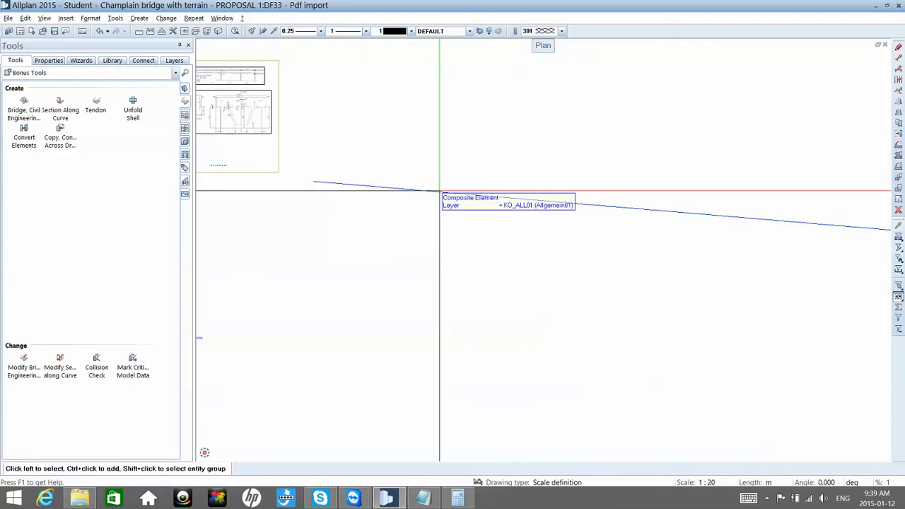
pyautogui.middleClick(440, 191)
pyautogui.middleClick(439, 190)
pyautogui.moveTo(285, 397); pyautogui.dragTo(299, 382, button='middle')
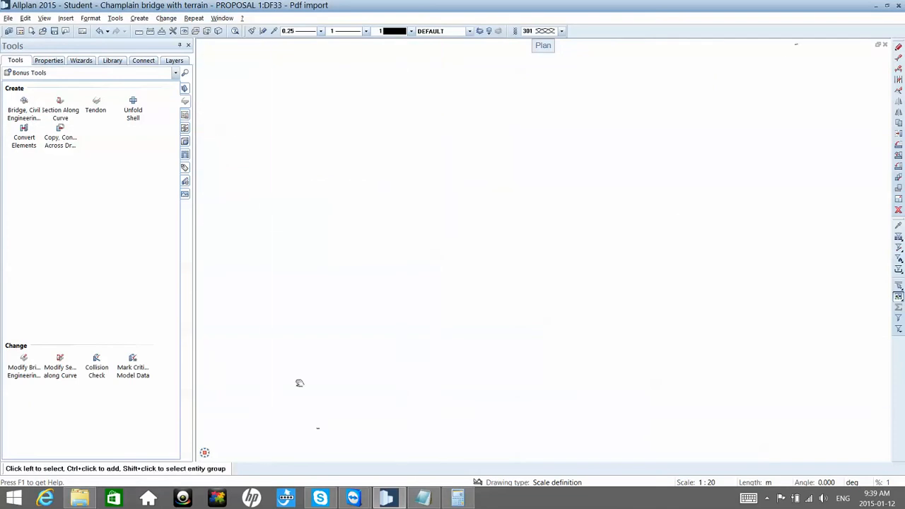
# Step: Locate the green route line and the exported bridge component in the plan view
pyautogui.scroll(5, 329, 406)
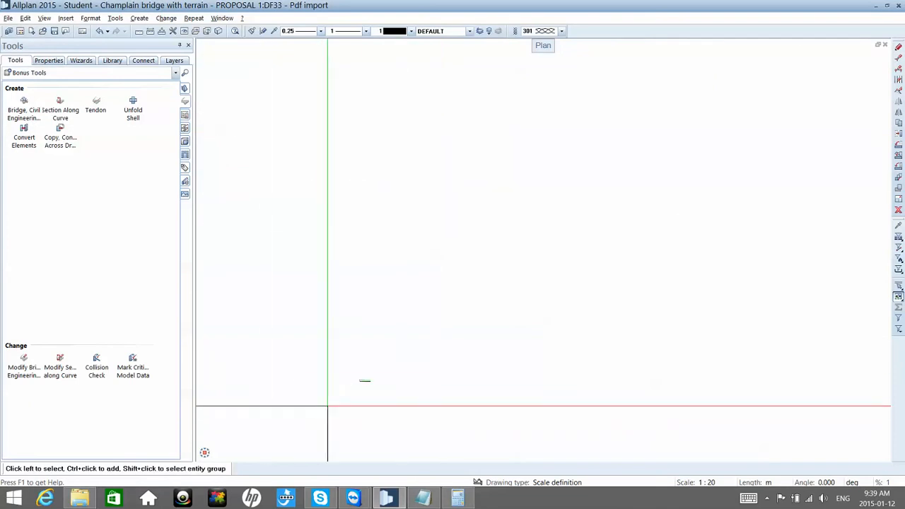
pyautogui.scroll(5, 354, 374)
pyautogui.scroll(5, 412, 389)
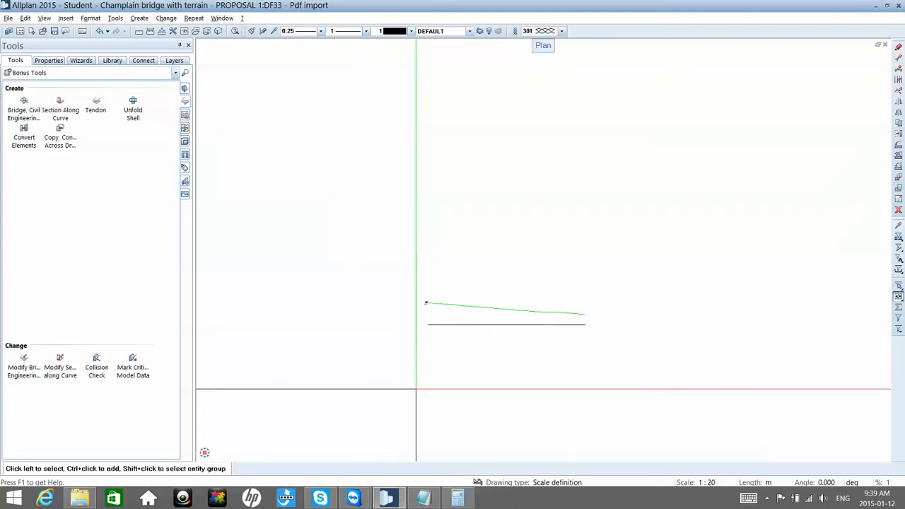
pyautogui.scroll(2, 473, 354)
pyautogui.scroll(2, 473, 350)
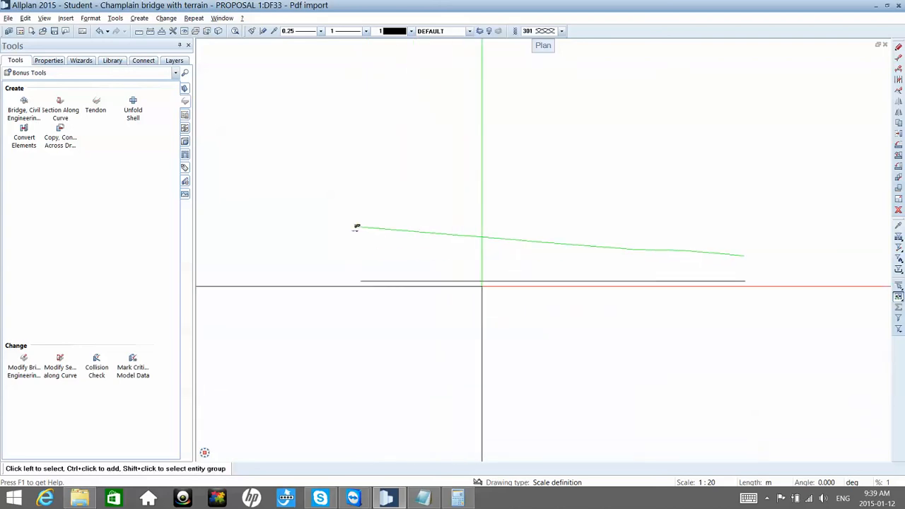
pyautogui.scroll(-4, 480, 283)
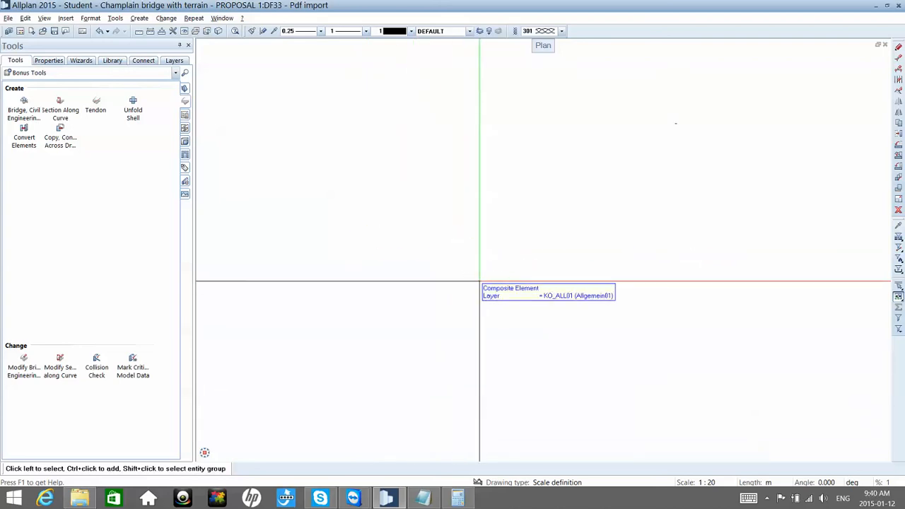
pyautogui.scroll(4, 714, 119)
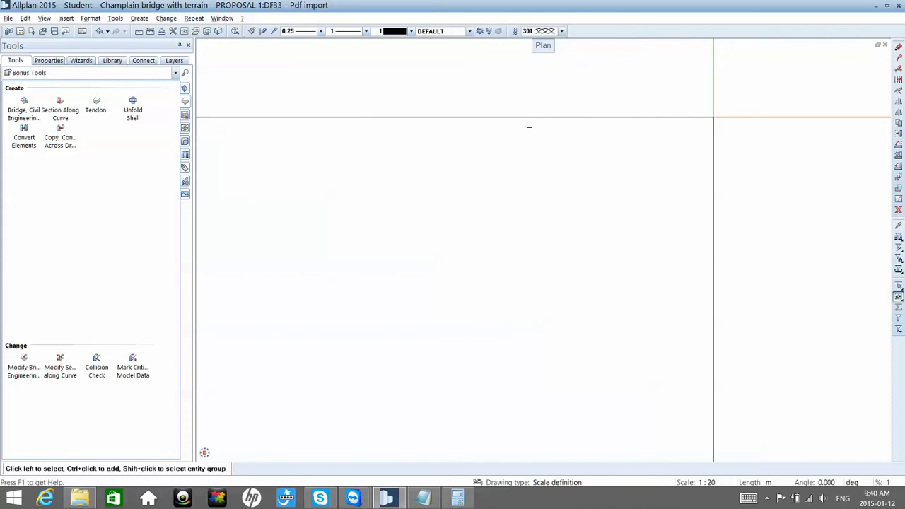
pyautogui.scroll(4, 501, 135)
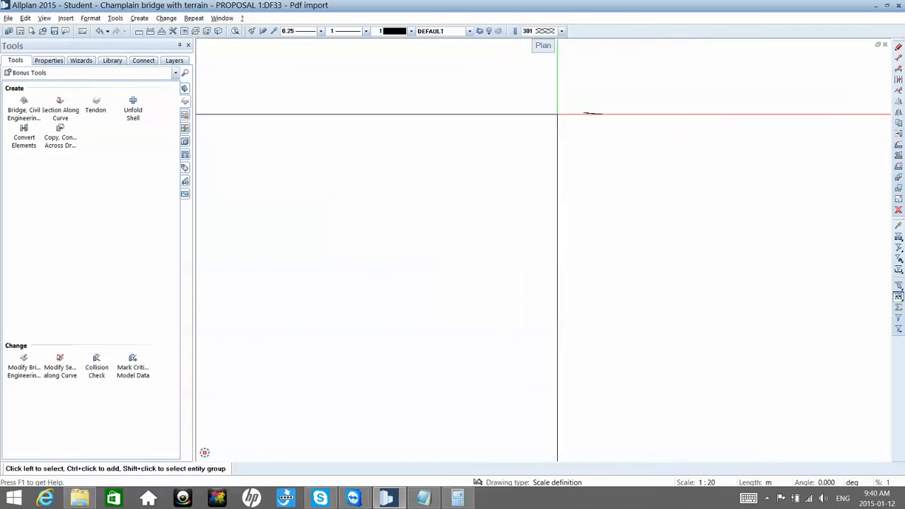
pyautogui.scroll(5, 606, 110)
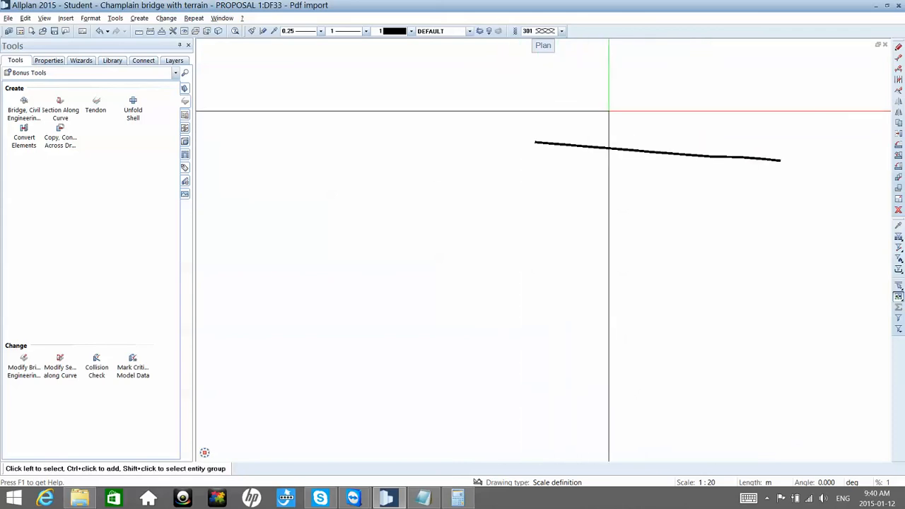
# Step: Move the bridge component from the midpoint of its start edge to the start point of the green route line
pyautogui.hotkey('ctrl', 'm')
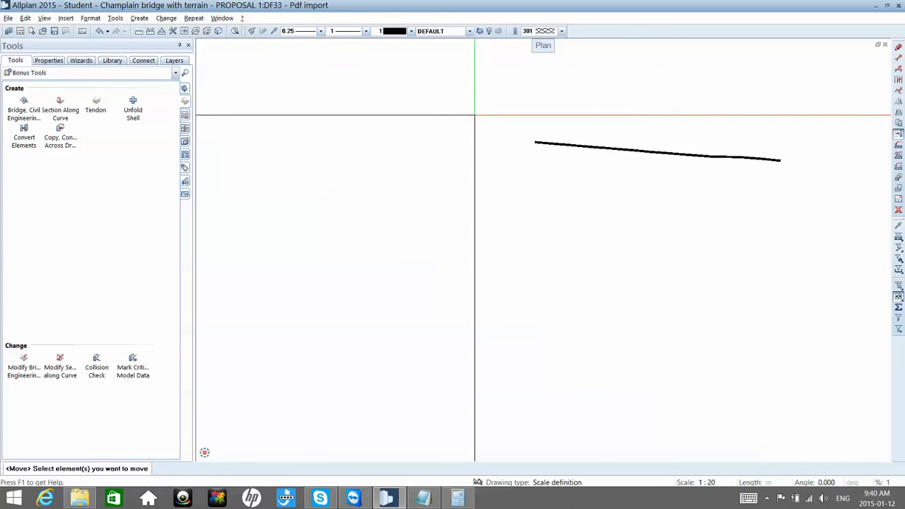
pyautogui.moveTo(475, 115); pyautogui.dragTo(793, 200)
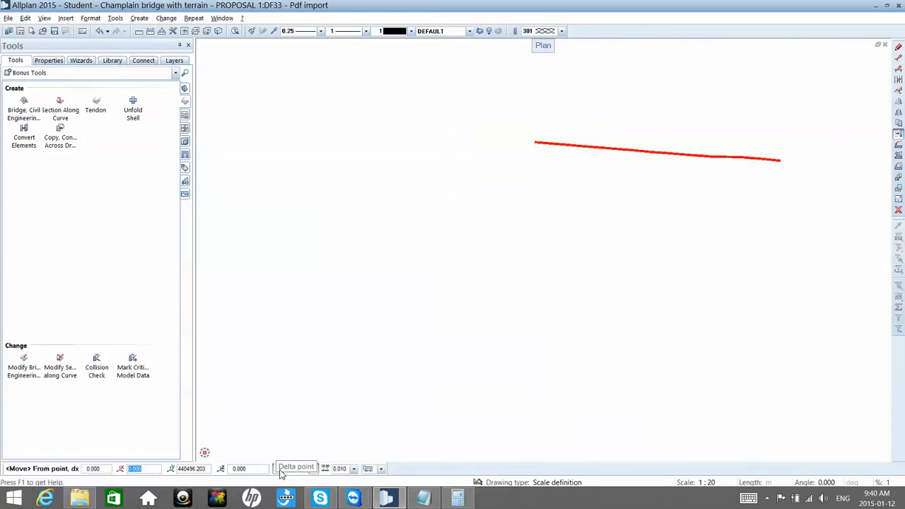
pyautogui.scroll(5, 531, 127)
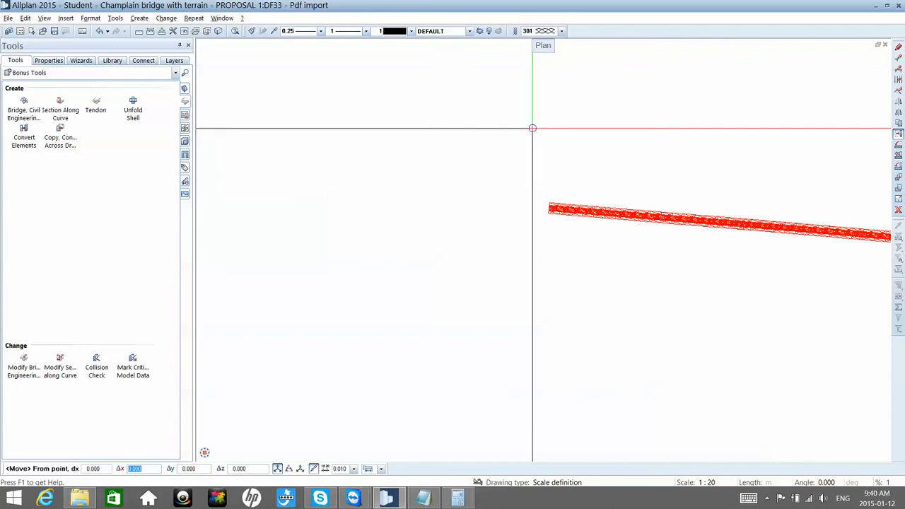
pyautogui.scroll(4, 538, 233)
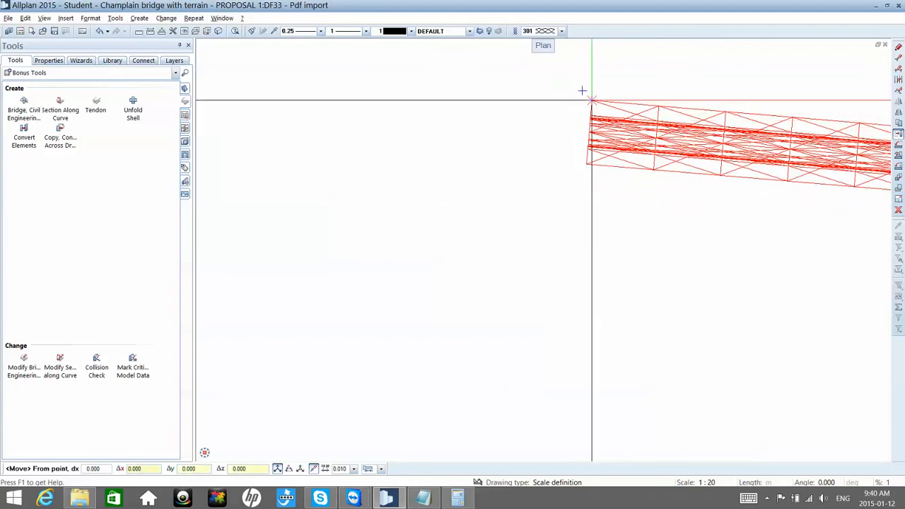
pyautogui.rightClick(591, 99)
pyautogui.click(615, 176)
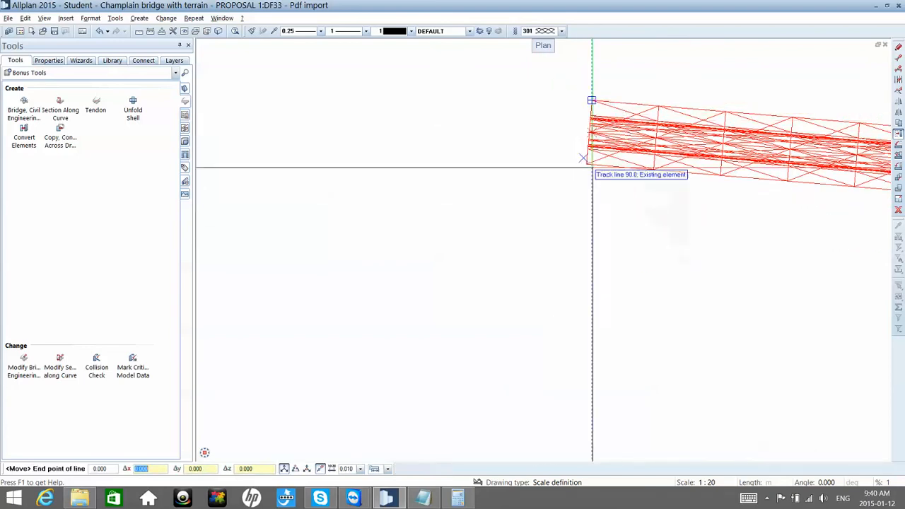
pyautogui.click(574, 153)
pyautogui.scroll(-8, 584, 162)
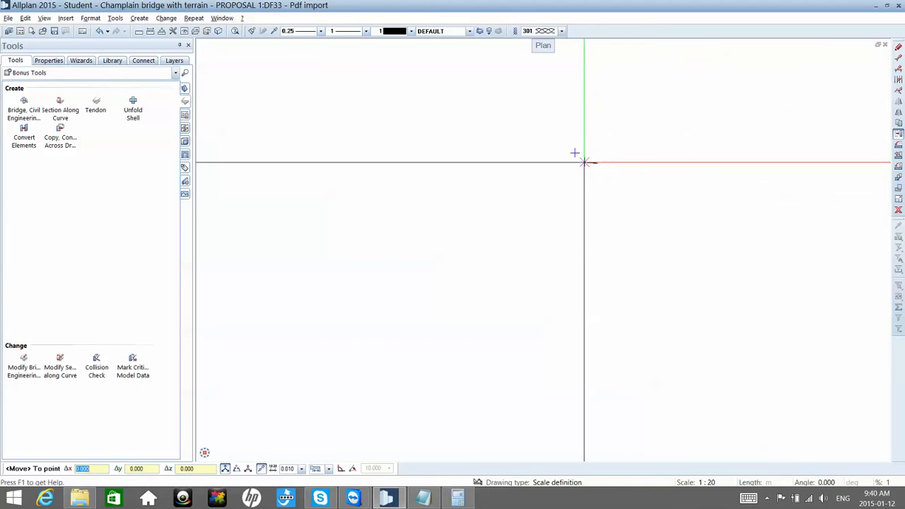
pyautogui.scroll(-5, 578, 174)
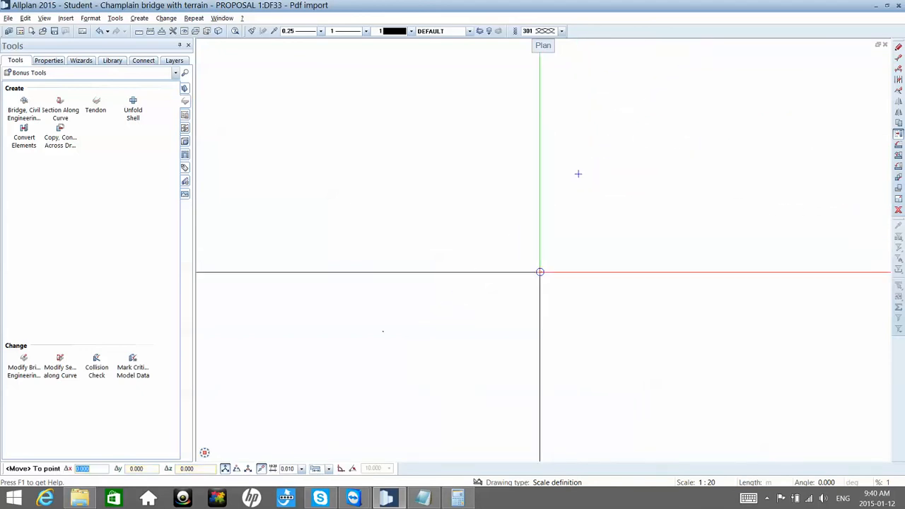
pyautogui.scroll(7, 394, 302)
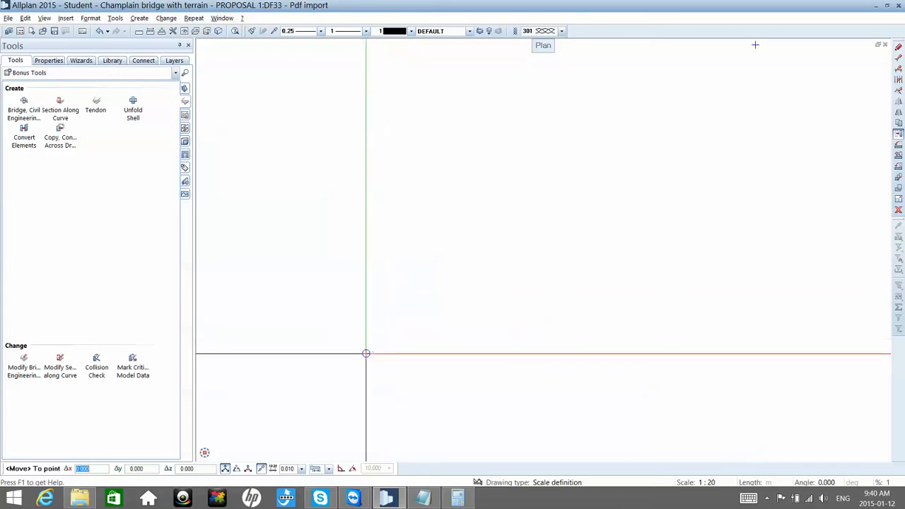
pyautogui.scroll(6, 370, 351)
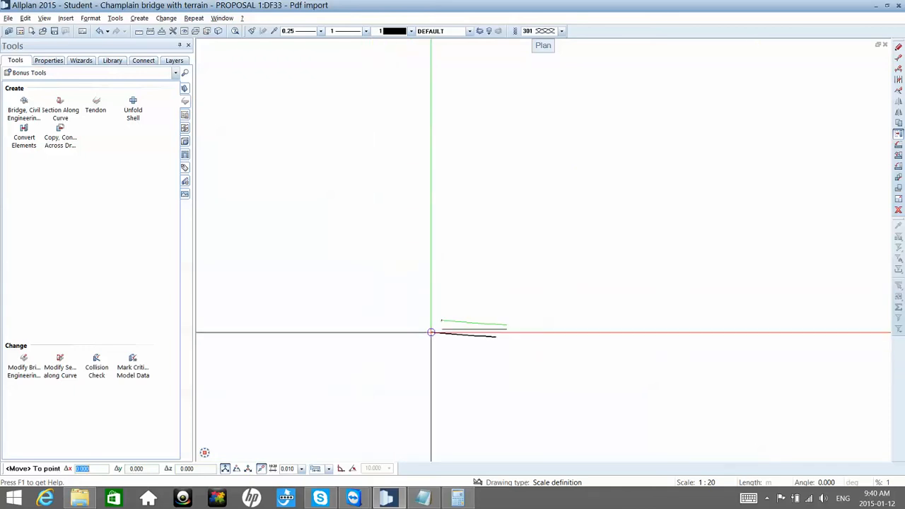
pyautogui.scroll(5, 441, 325)
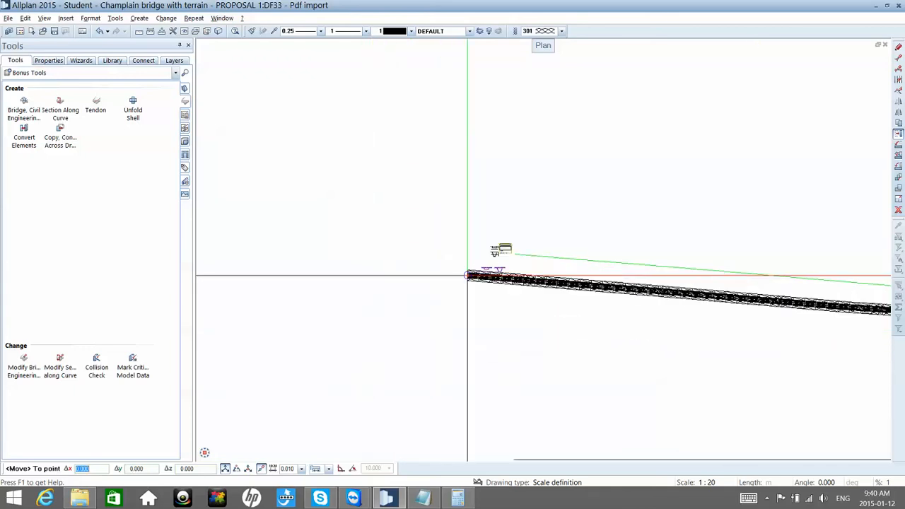
pyautogui.scroll(5, 536, 257)
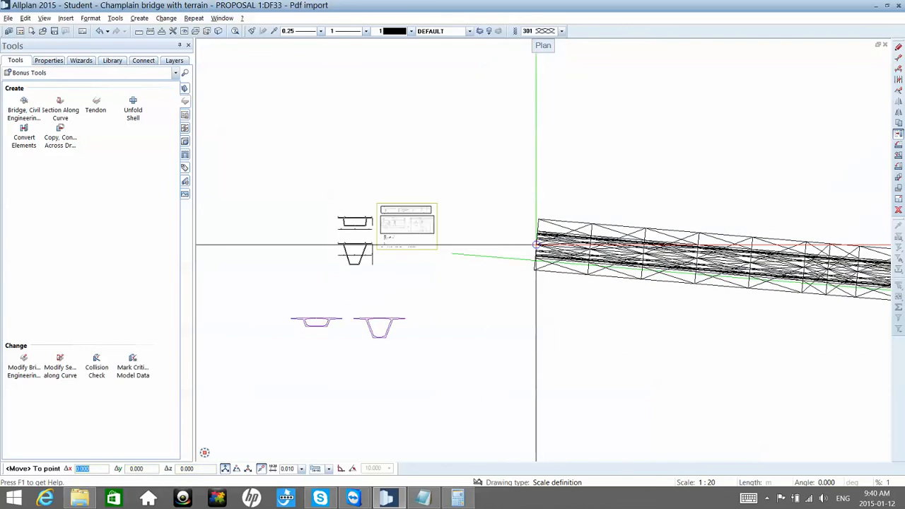
pyautogui.scroll(4, 432, 276)
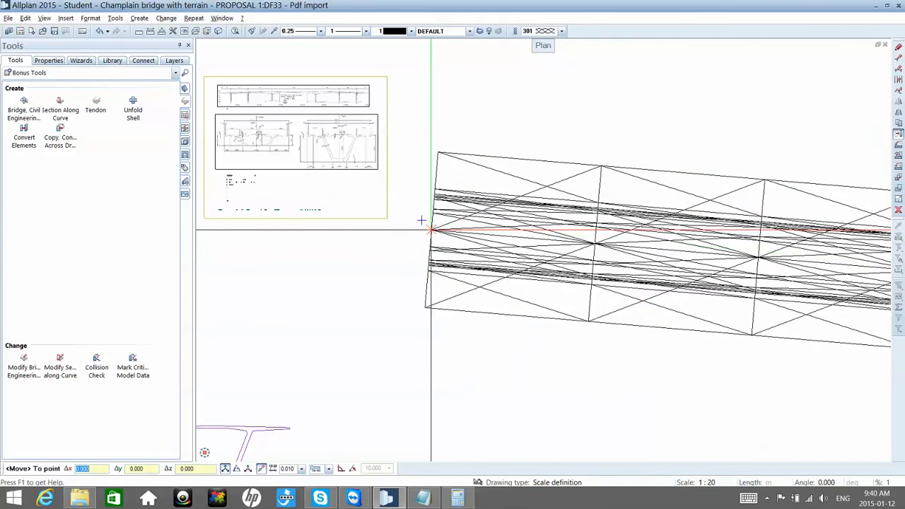
pyautogui.click(421, 225)
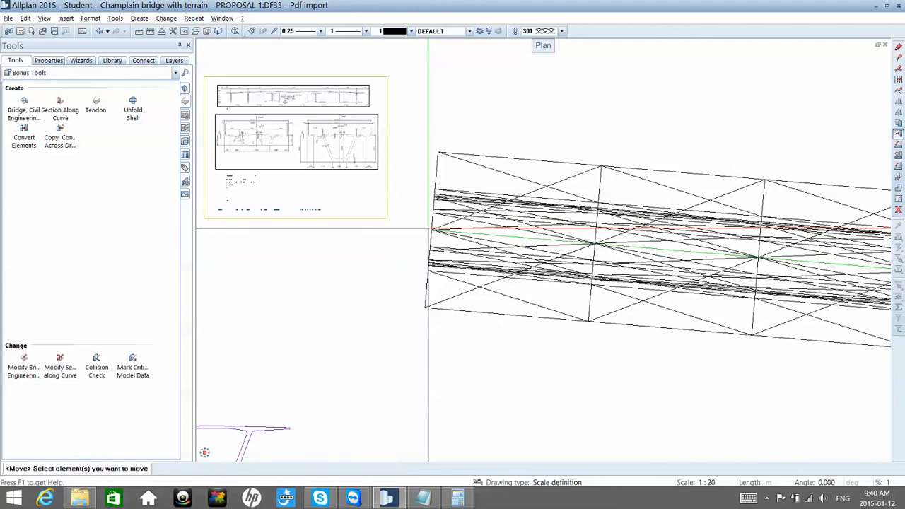
pyautogui.scroll(-5, 488, 211)
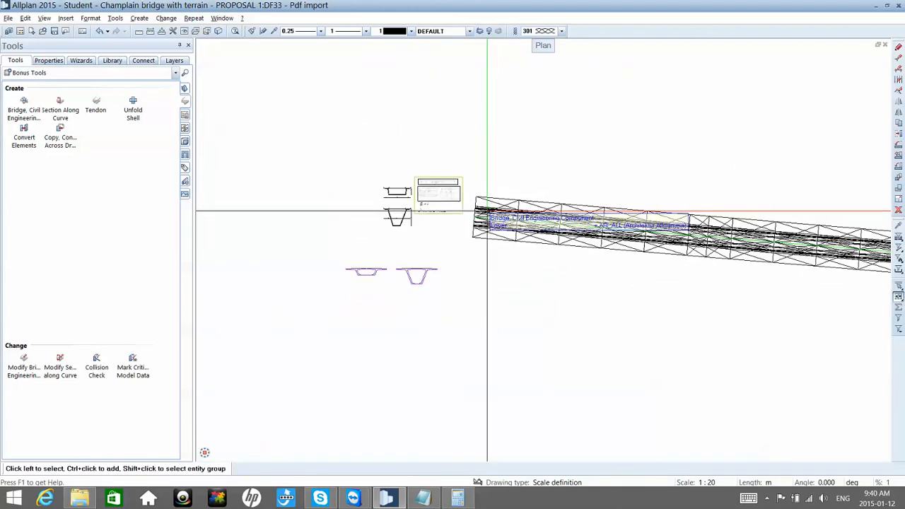
# Step: Open a shaded 3D view beside the plan and orbit around the bridge to inspect its overall shape
pyautogui.press('F4')
pyautogui.scroll(2, 418, 247)
pyautogui.moveTo(395, 244); pyautogui.dragTo(409, 239, button='middle')
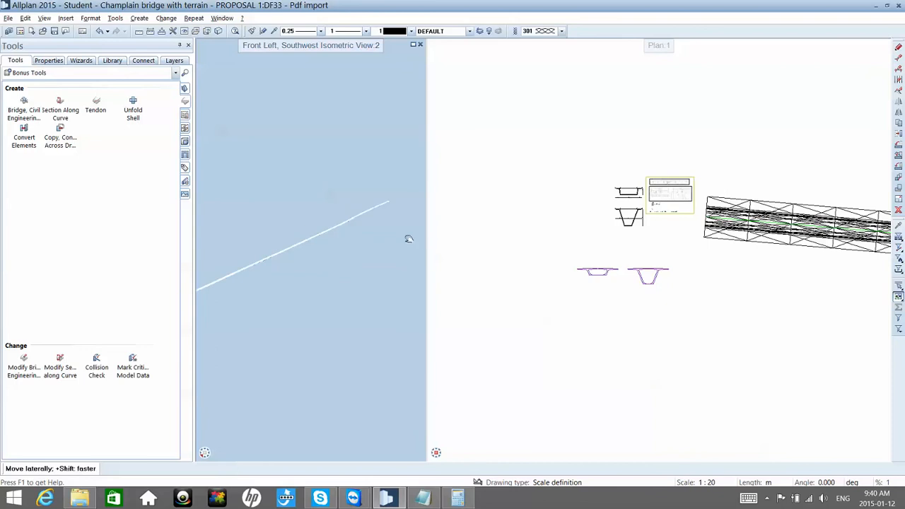
pyautogui.moveTo(262, 255); pyautogui.dragTo(316, 305)
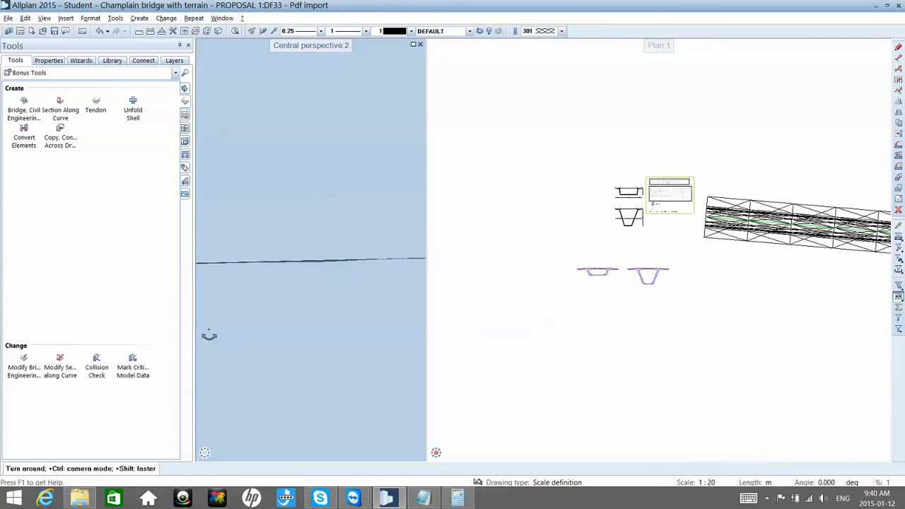
pyautogui.moveTo(209, 335); pyautogui.dragTo(212, 332)
pyautogui.middleClick(398, 300)
pyautogui.middleClick(398, 300)
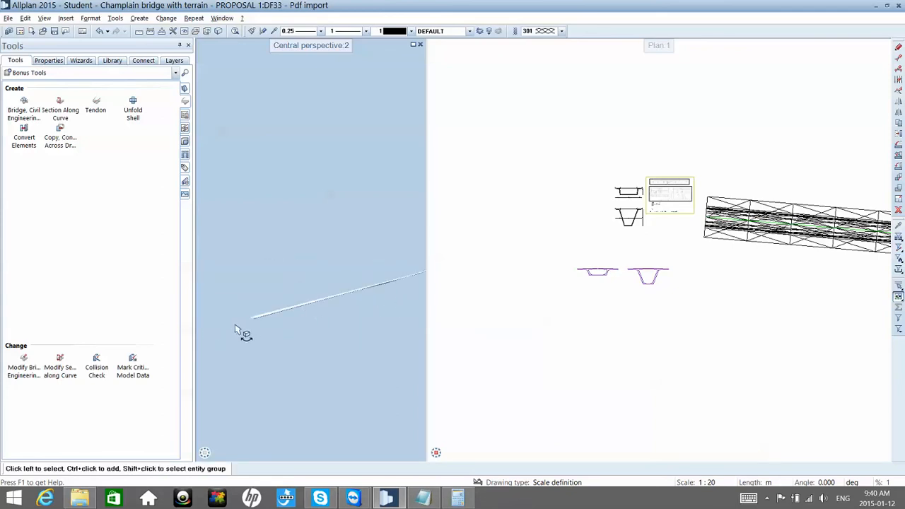
pyautogui.scroll(2, 235, 325)
pyautogui.moveTo(306, 312); pyautogui.dragTo(313, 315, button='right')
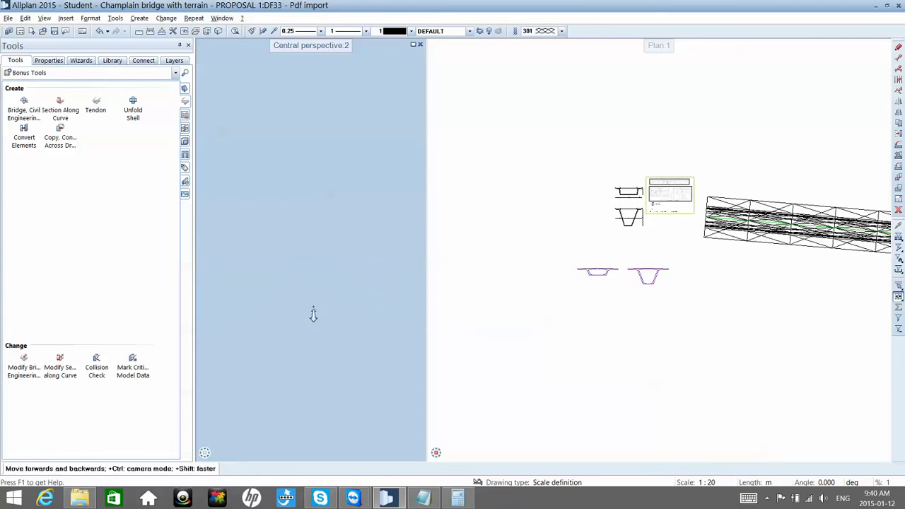
pyautogui.moveTo(312, 309); pyautogui.dragTo(319, 303)
pyautogui.moveTo(480, 152); pyautogui.dragTo(479, 151)
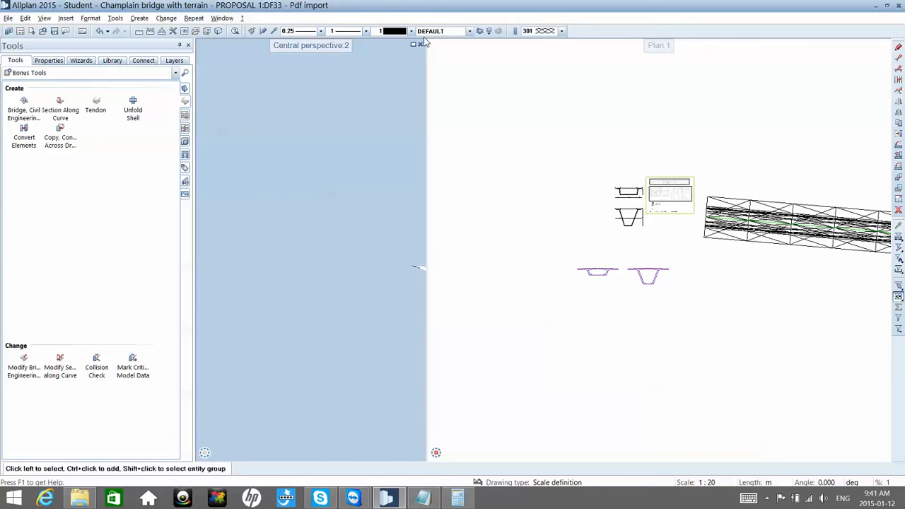
# Step: Maximize the perspective view and examine the bridge deck and the underside of the girder
pyautogui.click(414, 46)
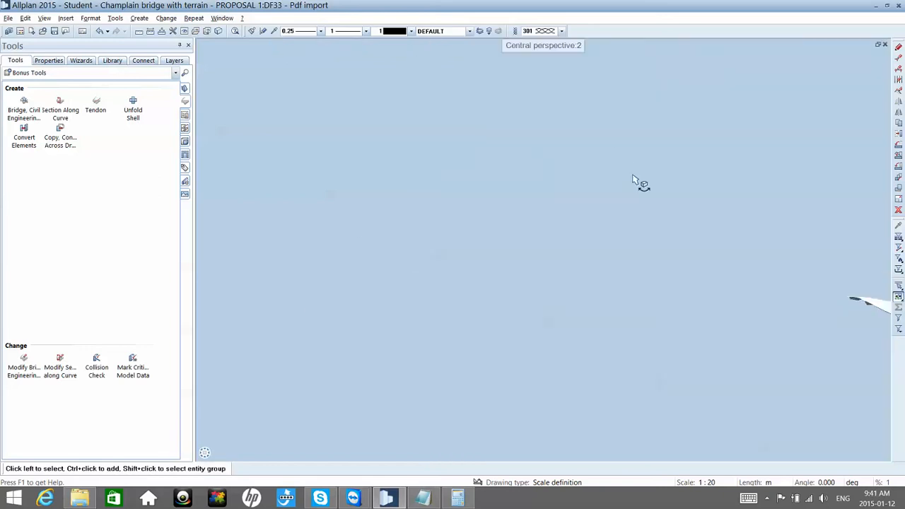
pyautogui.moveTo(634, 179); pyautogui.dragTo(668, 231, button='middle')
pyautogui.moveTo(668, 230); pyautogui.dragTo(695, 236)
pyautogui.moveTo(529, 259); pyautogui.dragTo(486, 246, button='middle')
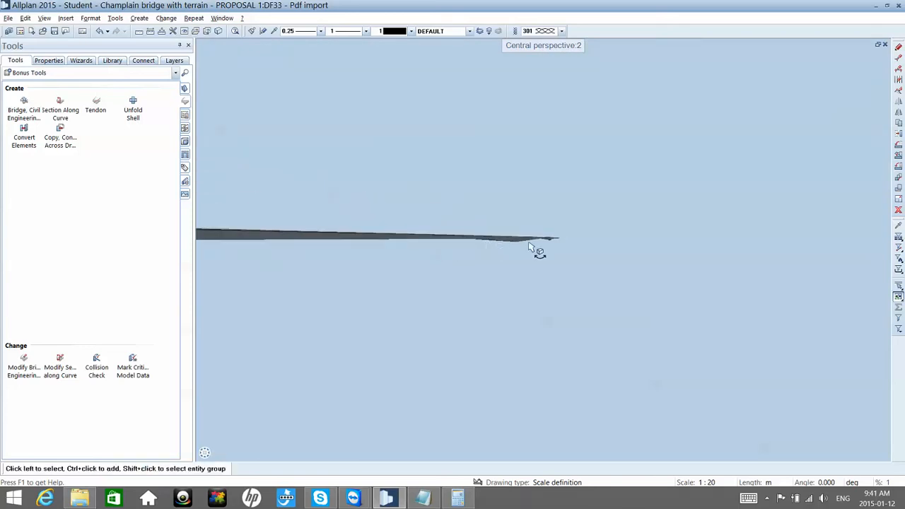
pyautogui.scroll(3, 529, 244)
pyautogui.moveTo(542, 231); pyautogui.dragTo(551, 236)
pyautogui.moveTo(565, 200); pyautogui.dragTo(565, 218, button='middle')
pyautogui.moveTo(562, 220); pyautogui.dragTo(515, 228)
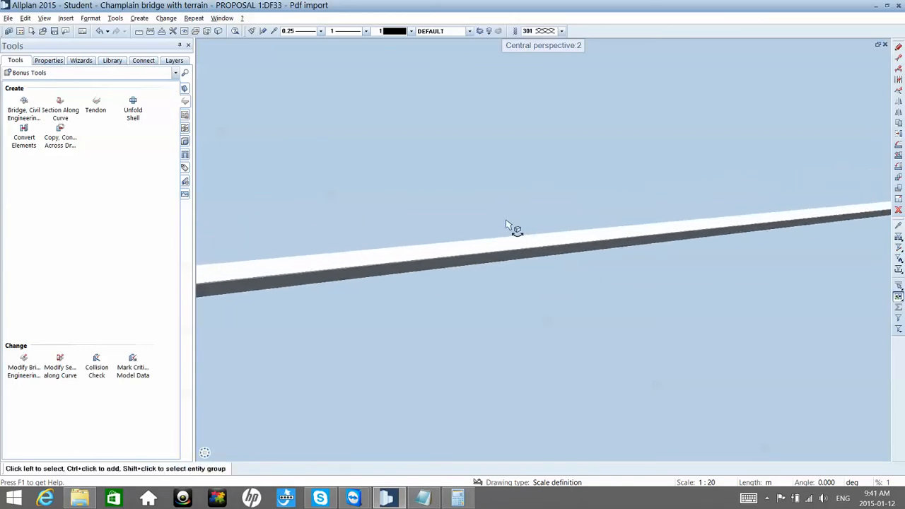
# Step: Examine the girder's depth along the bridge to its far end, and close the 3D view to return to the plan
pyautogui.moveTo(599, 236); pyautogui.dragTo(498, 232)
pyautogui.moveTo(585, 216)
pyautogui.mouseDown()
pyautogui.moveTo(592, 219)
pyautogui.moveTo(585, 210)
pyautogui.mouseUp()
pyautogui.scroll(1, 585, 211)
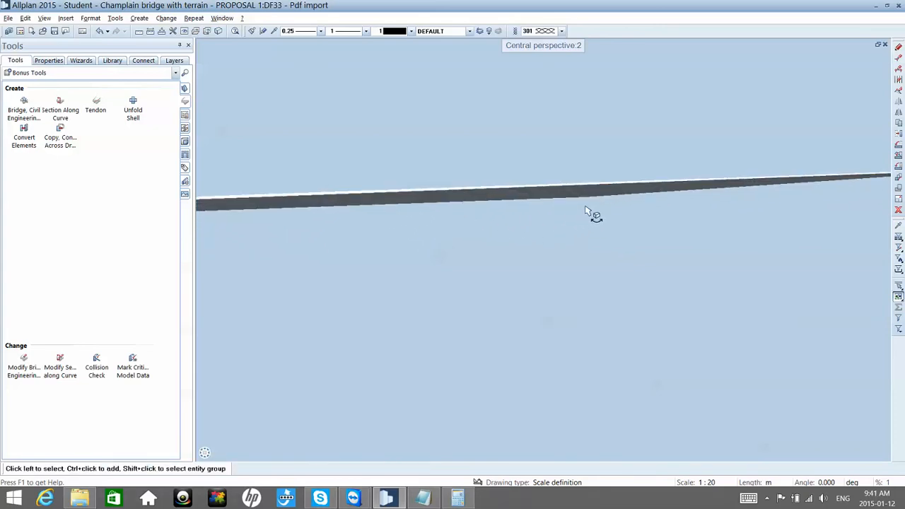
pyautogui.moveTo(586, 254)
pyautogui.mouseDown()
pyautogui.moveTo(590, 247)
pyautogui.moveTo(572, 243)
pyautogui.mouseUp()
pyautogui.moveTo(528, 273); pyautogui.dragTo(538, 249)
pyautogui.moveTo(663, 260); pyautogui.dragTo(501, 271, button='middle')
pyautogui.moveTo(733, 281); pyautogui.dragTo(376, 292, button='middle')
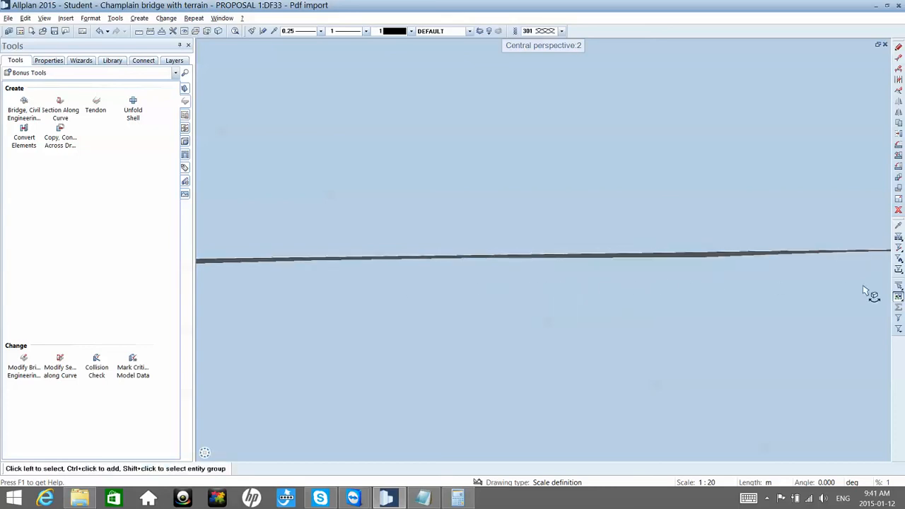
pyautogui.moveTo(855, 293); pyautogui.dragTo(560, 292, button='middle')
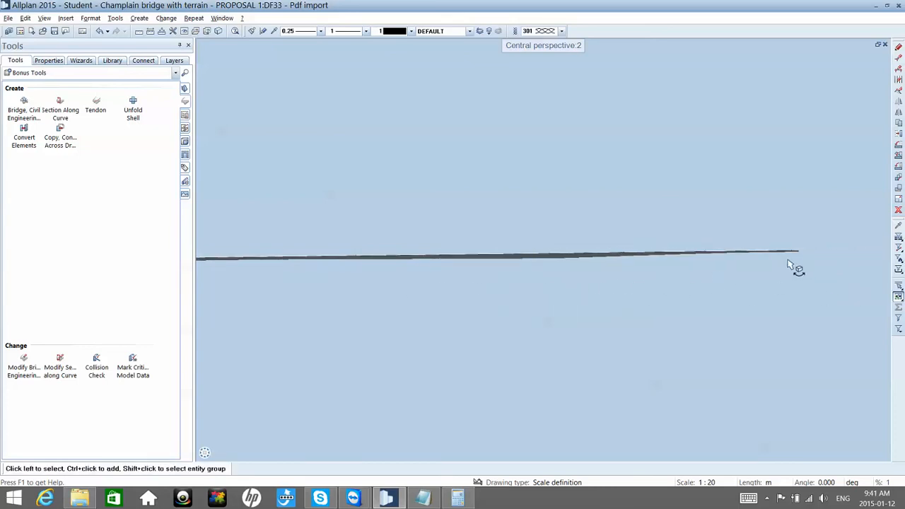
pyautogui.scroll(2, 788, 265)
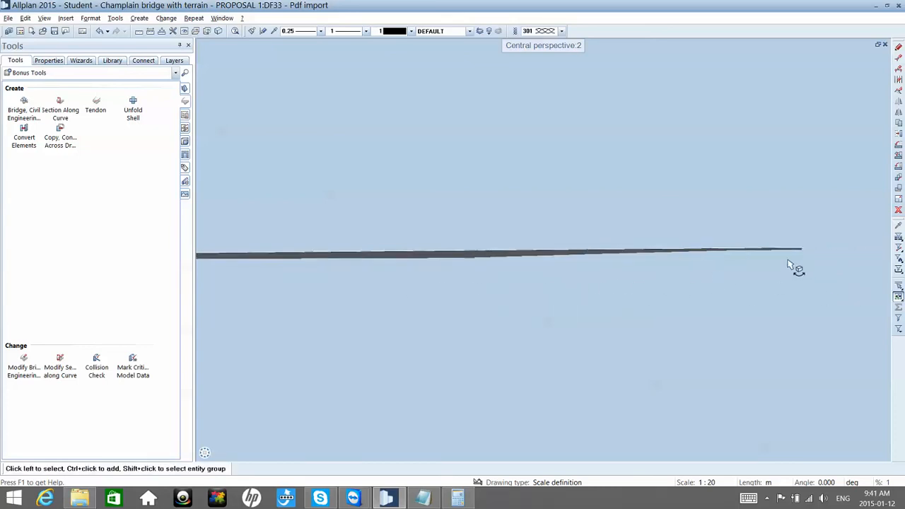
pyautogui.click(884, 45)
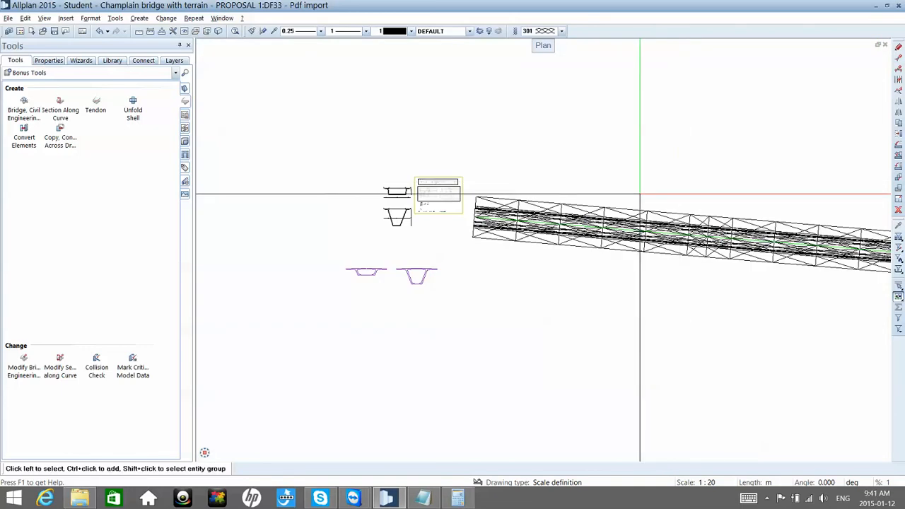
pyautogui.scroll(-5, 627, 196)
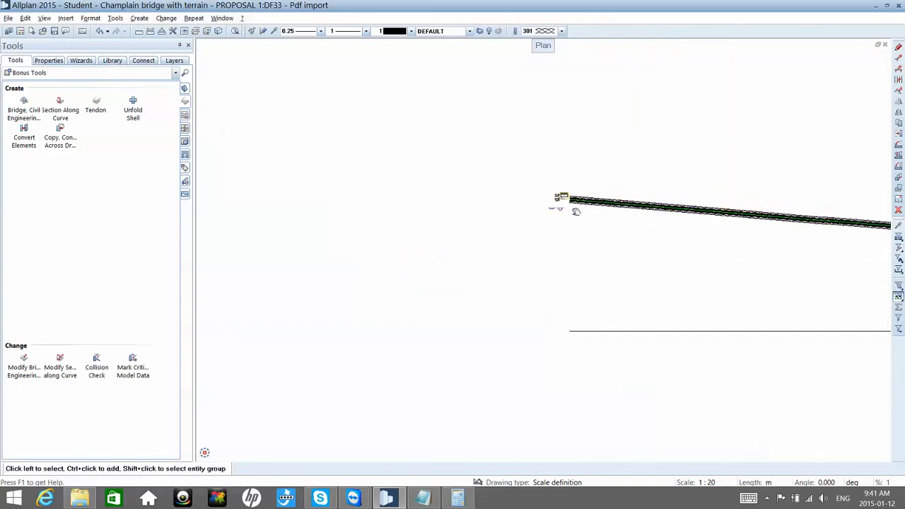
# Step: Open the drawing file selection, add drawing file 9 Real terrain as a passive reference, and leave drawing file 5 Red line unloaded
pyautogui.moveTo(576, 212); pyautogui.dragTo(457, 211, button='middle')
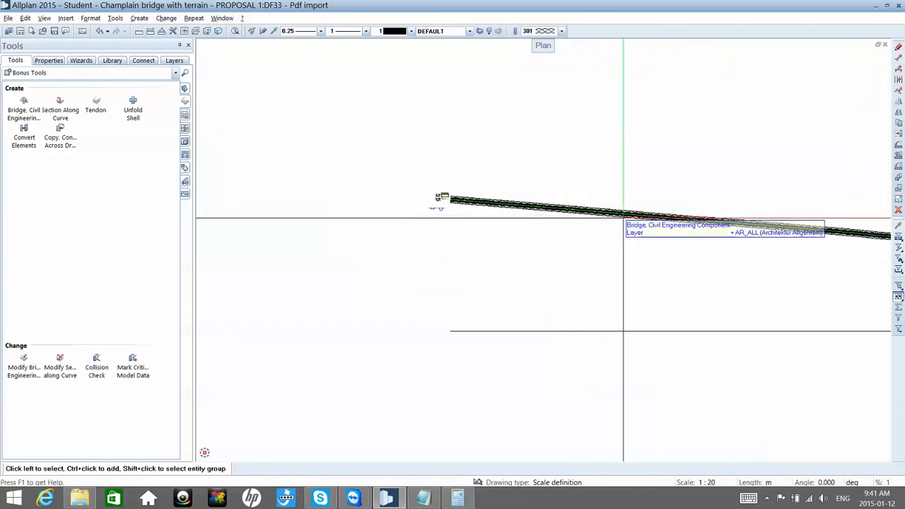
pyautogui.moveTo(623, 217); pyautogui.dragTo(562, 226, button='middle')
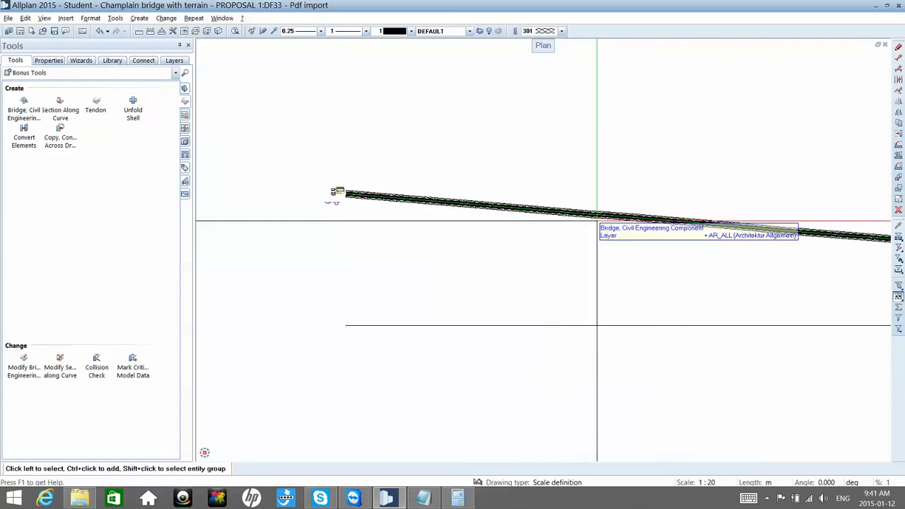
pyautogui.doubleClick(601, 181)
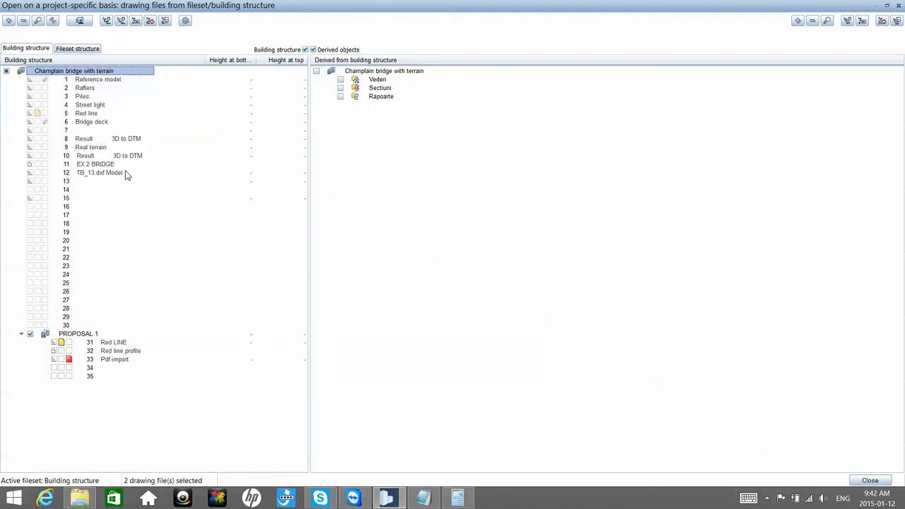
pyautogui.click(82, 149)
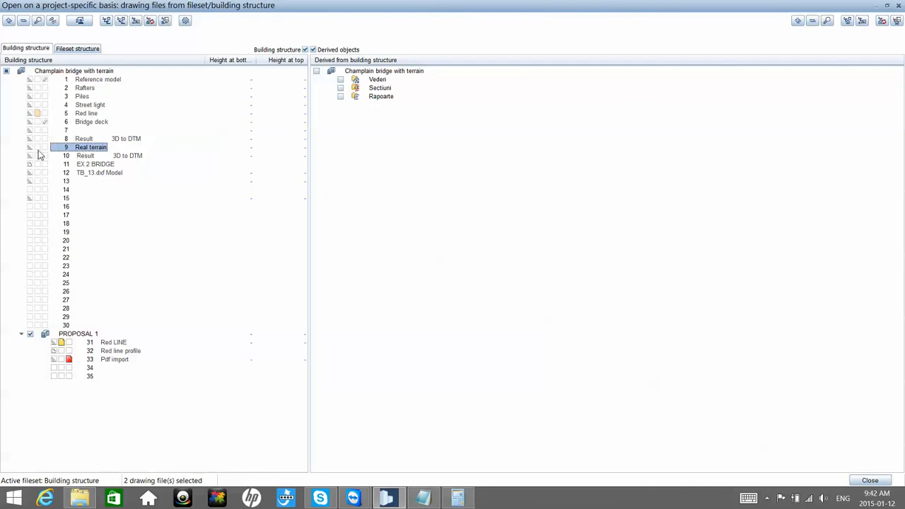
pyautogui.click(7, 71)
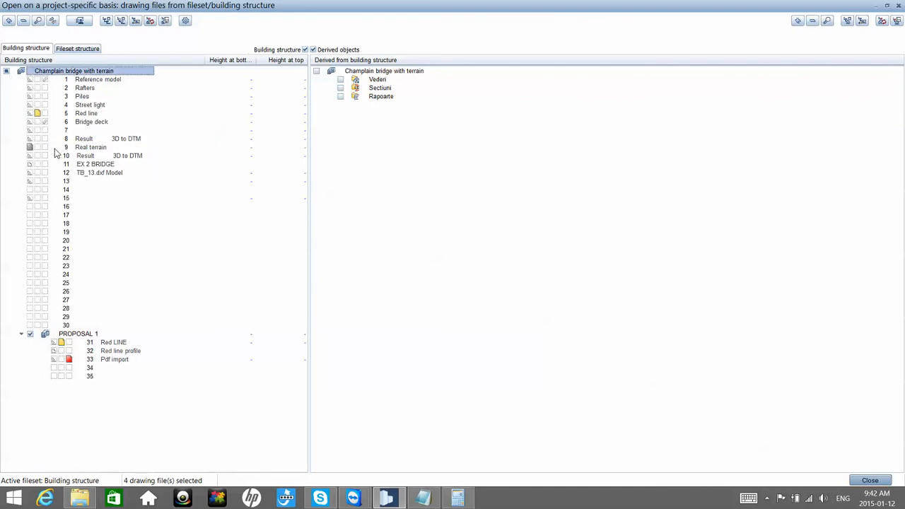
pyautogui.click(38, 114)
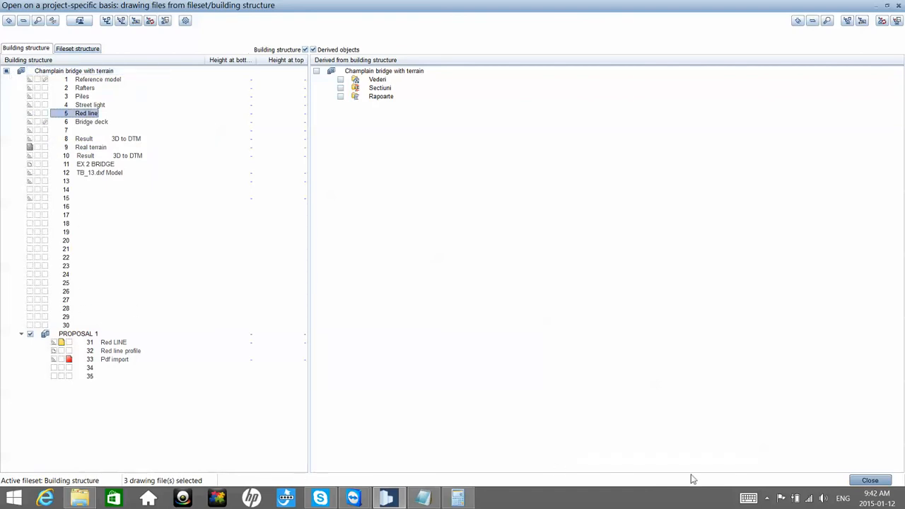
pyautogui.click(870, 480)
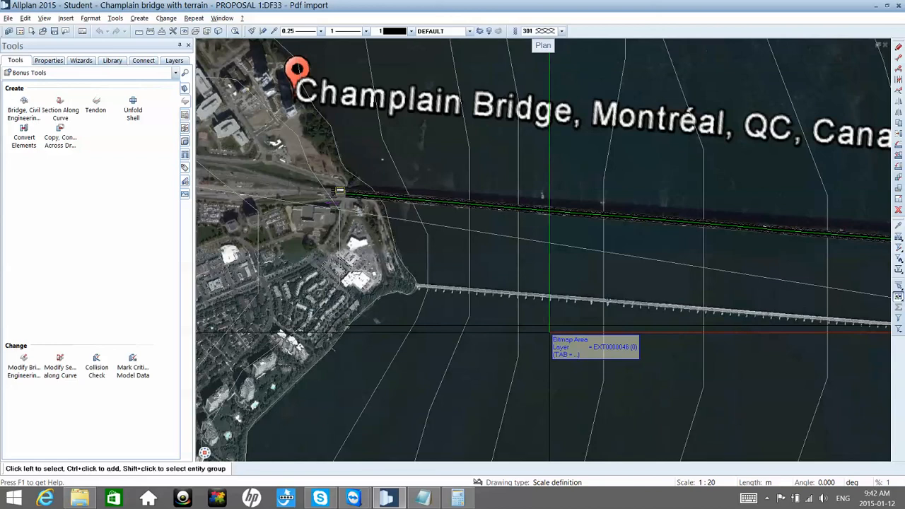
# Step: Open a 3D view beside the plan and examine the bridge girder's height and direction relative to the terrain contours
pyautogui.scroll(-2, 548, 295)
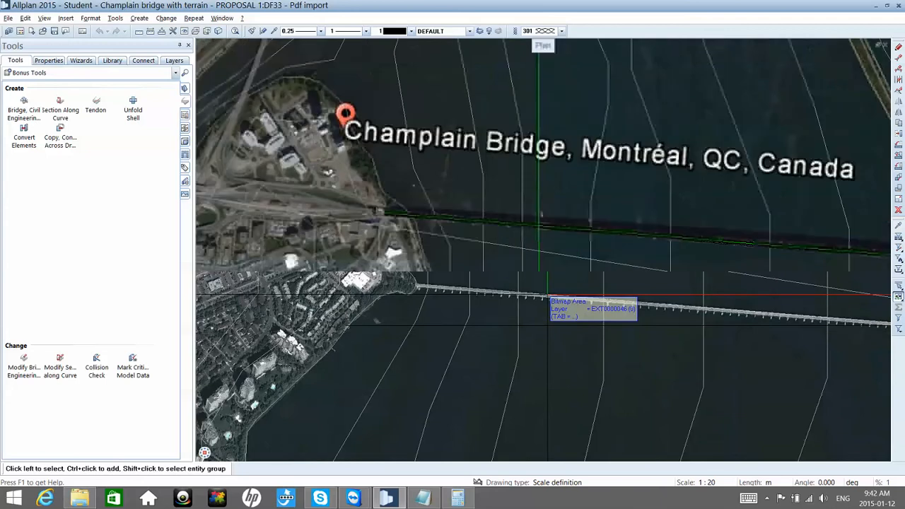
pyautogui.press('F4')
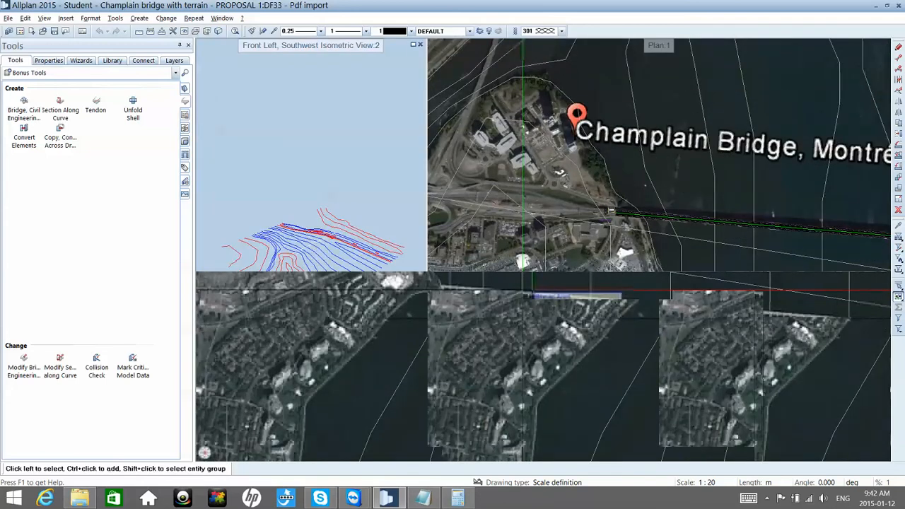
pyautogui.scroll(3, 327, 255)
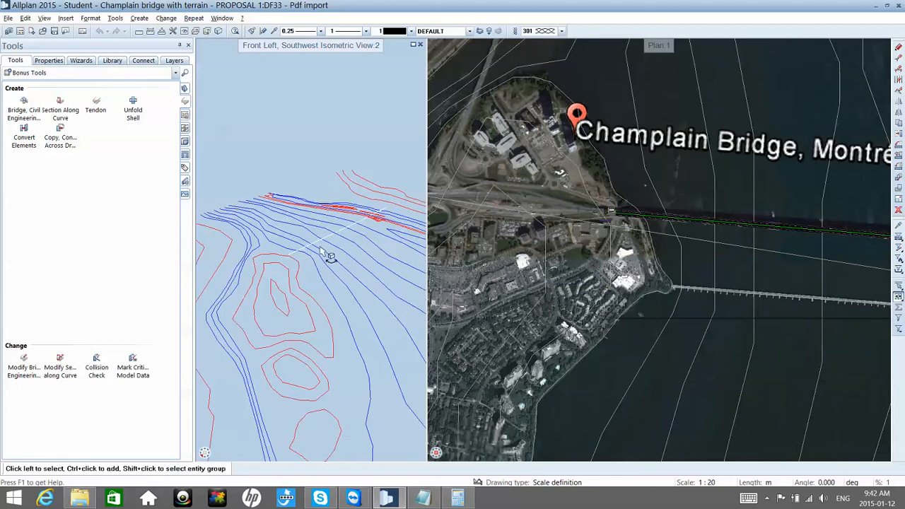
pyautogui.scroll(2, 320, 248)
pyautogui.moveTo(334, 172); pyautogui.dragTo(333, 273)
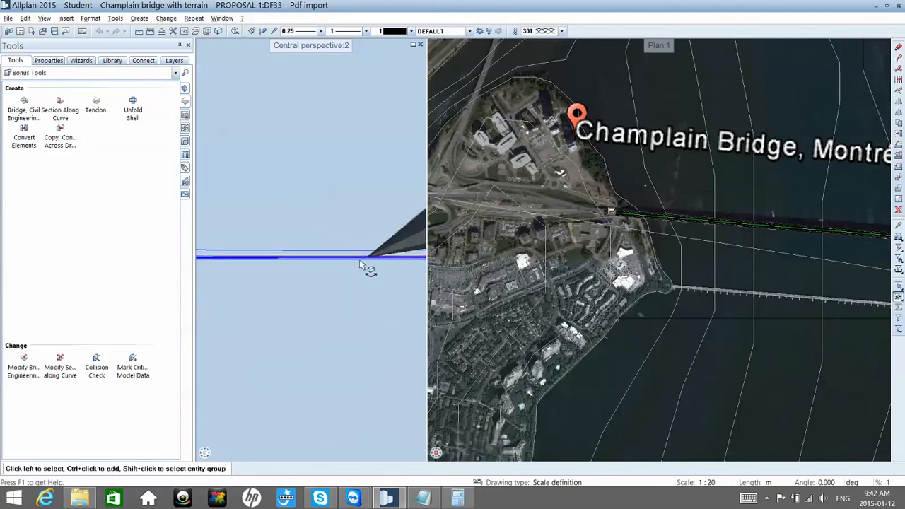
pyautogui.moveTo(351, 262); pyautogui.dragTo(347, 270, button='middle')
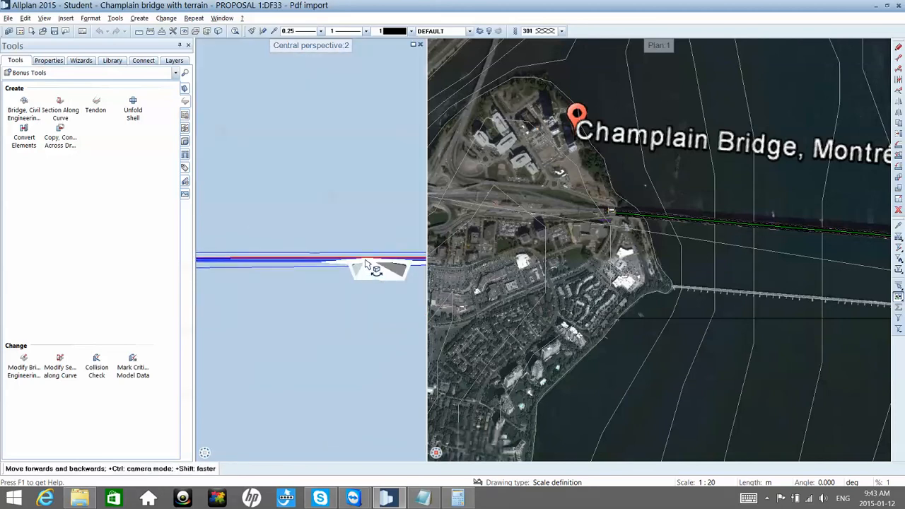
pyautogui.moveTo(366, 265); pyautogui.dragTo(450, 249)
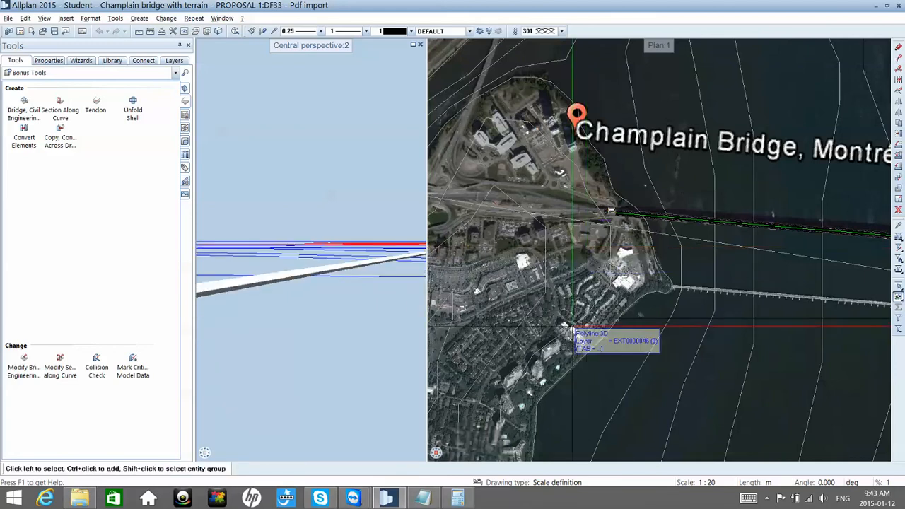
# Step: Switch the plan viewport to the southwest isometric view and examine how the bridge crosses the terrain contours
pyautogui.moveTo(436, 455)
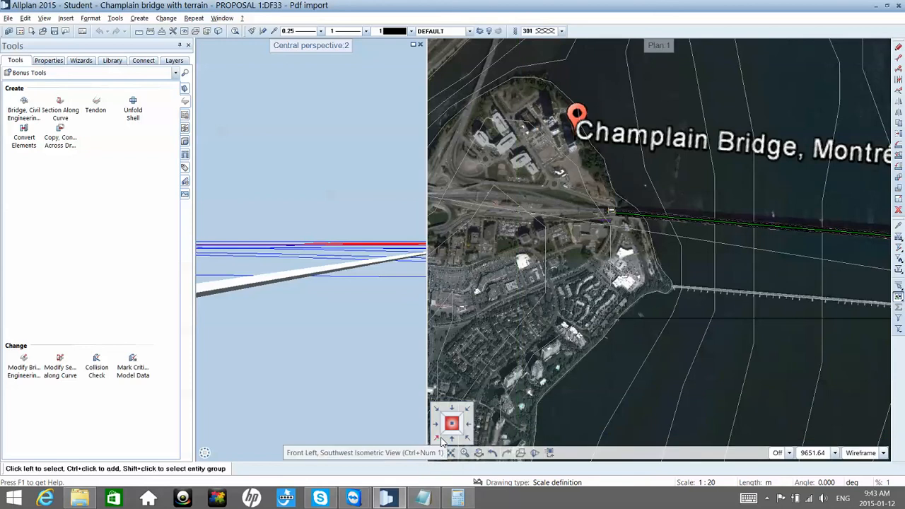
pyautogui.click(447, 439)
pyautogui.scroll(5, 653, 221)
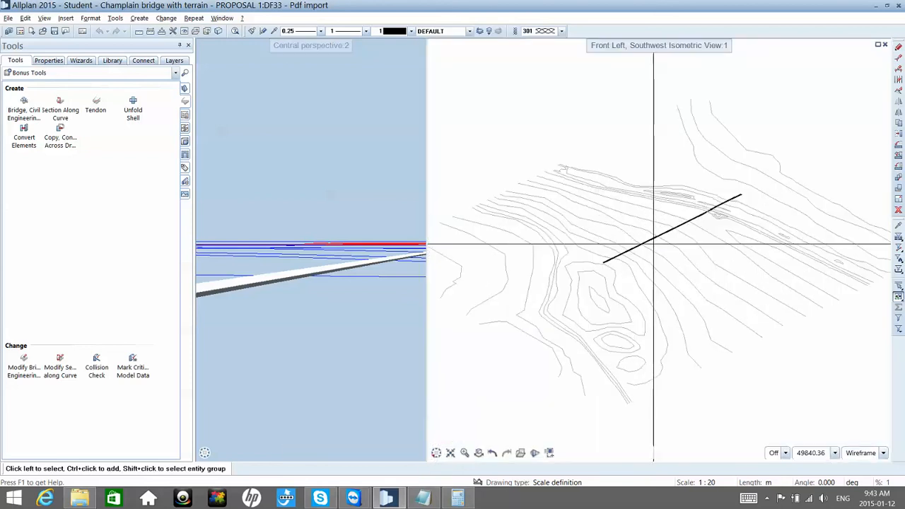
pyautogui.scroll(5, 654, 269)
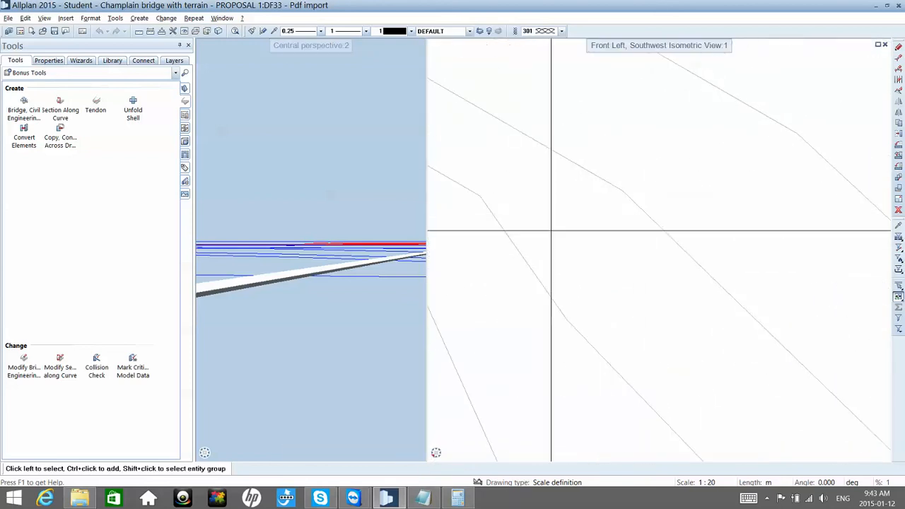
pyautogui.moveTo(618, 278); pyautogui.dragTo(659, 329, button='middle')
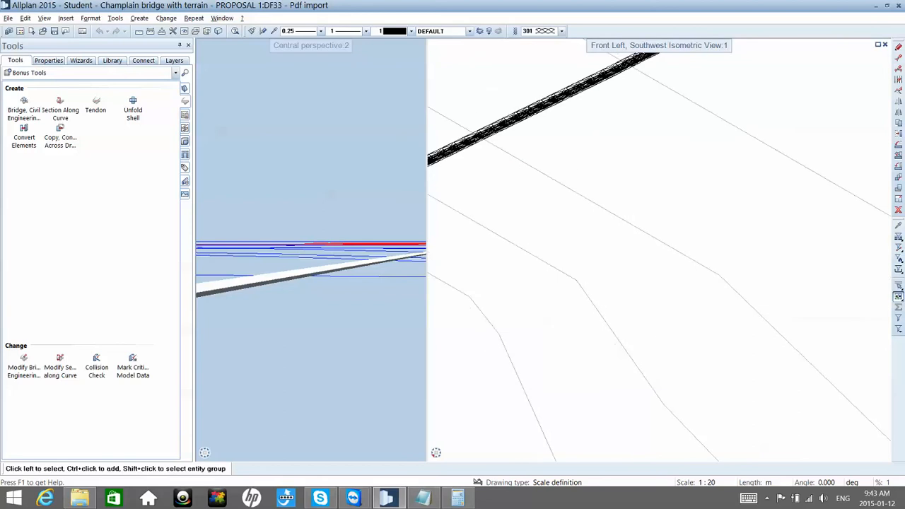
pyautogui.scroll(-3, 657, 329)
pyautogui.scroll(-3, 657, 329)
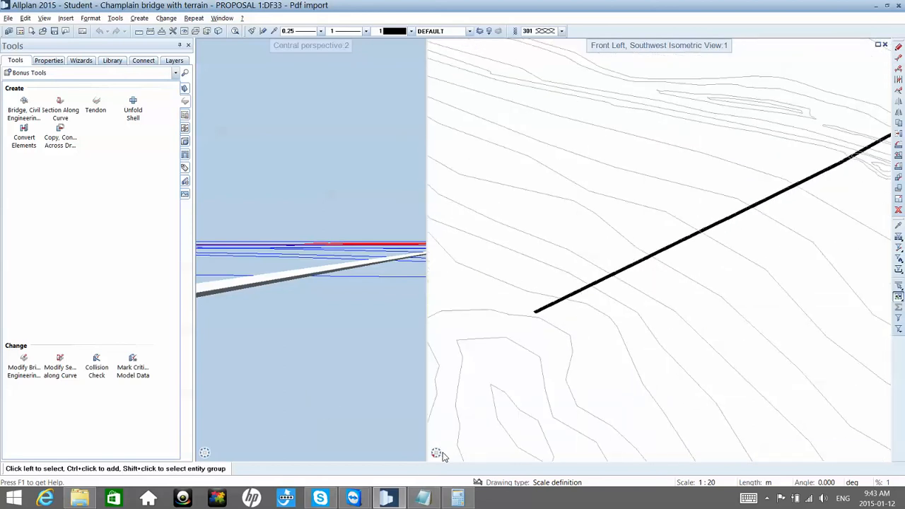
# Step: Return that viewport to the plan view and examine the bridge alignment against the satellite image of the river crossing
pyautogui.moveTo(436, 452)
pyautogui.click(453, 422)
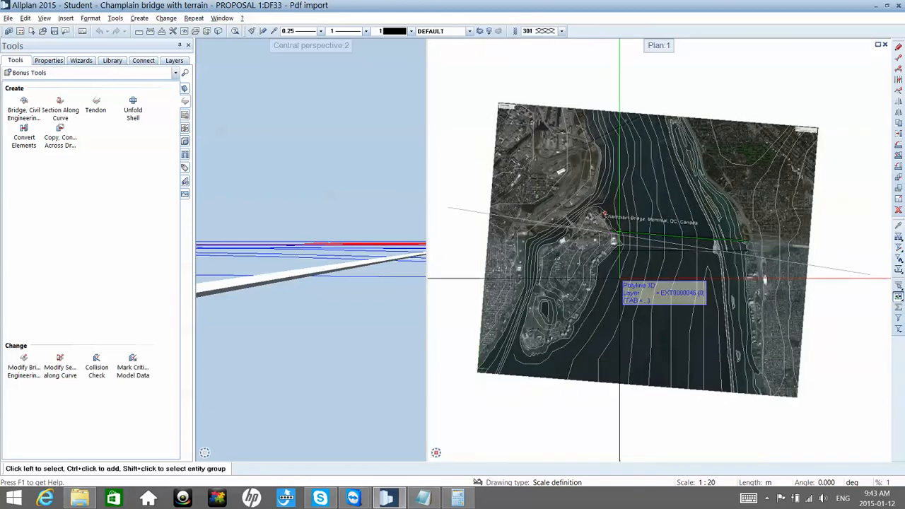
pyautogui.scroll(2, 651, 258)
pyautogui.scroll(2, 651, 258)
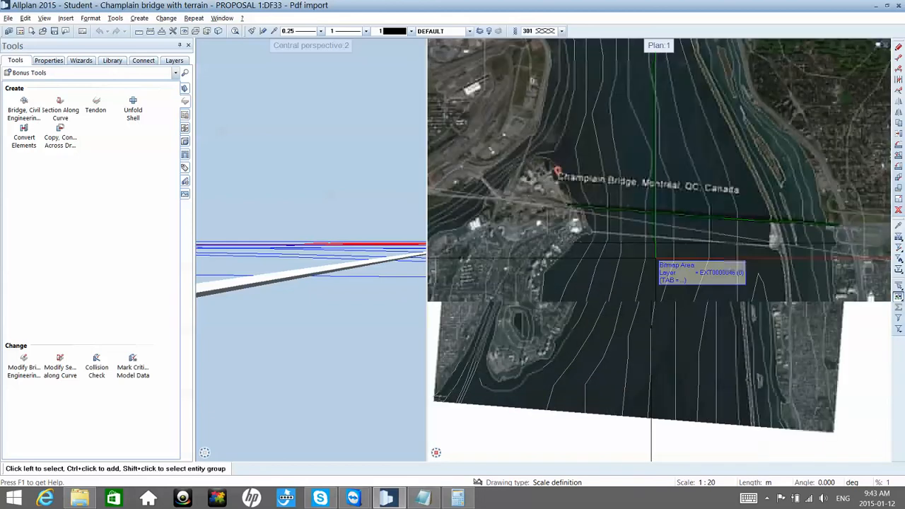
pyautogui.scroll(3, 651, 258)
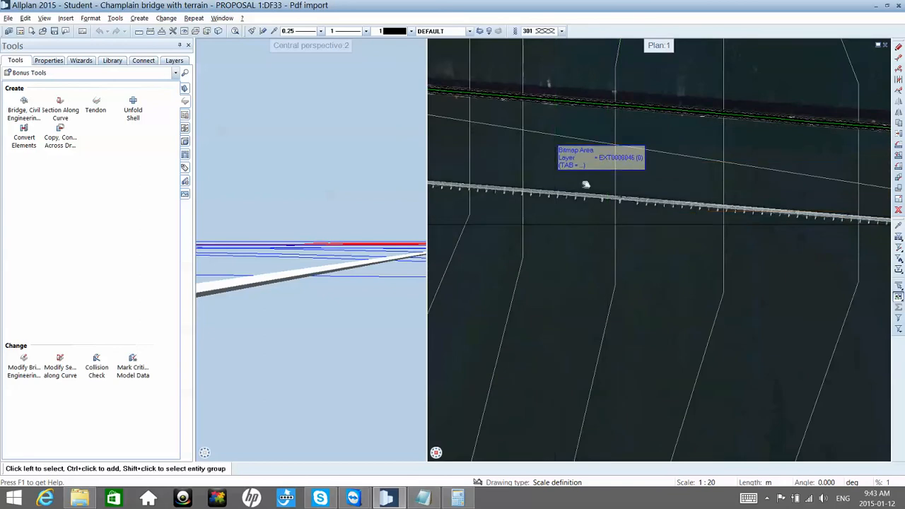
pyautogui.moveTo(586, 184); pyautogui.dragTo(609, 217, button='middle')
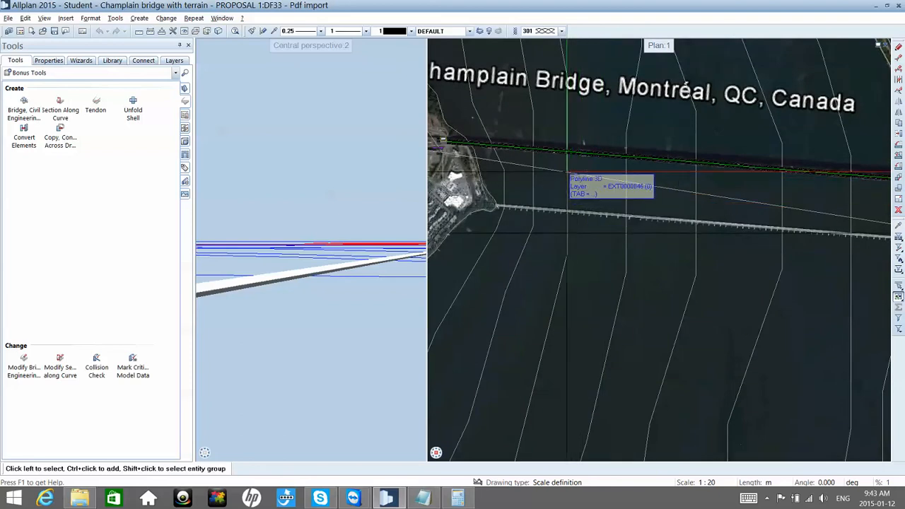
pyautogui.scroll(-1, 562, 182)
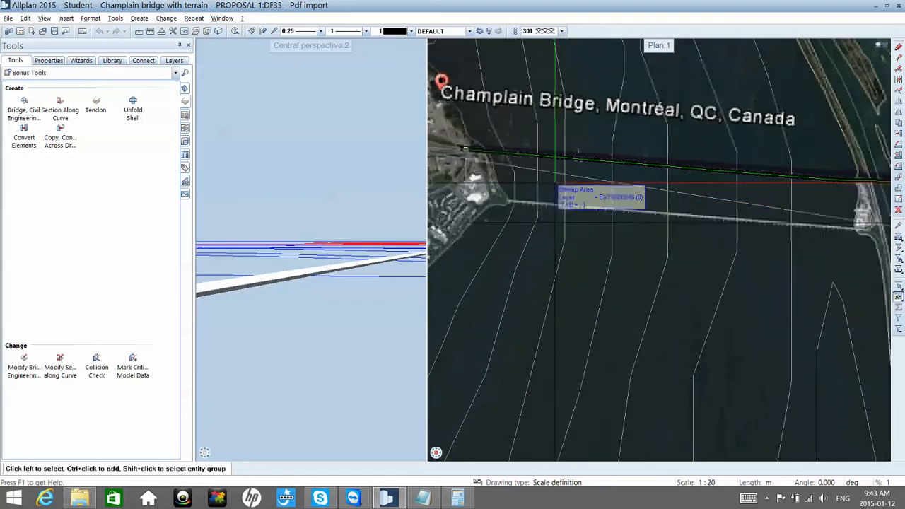
pyautogui.scroll(-5, 558, 185)
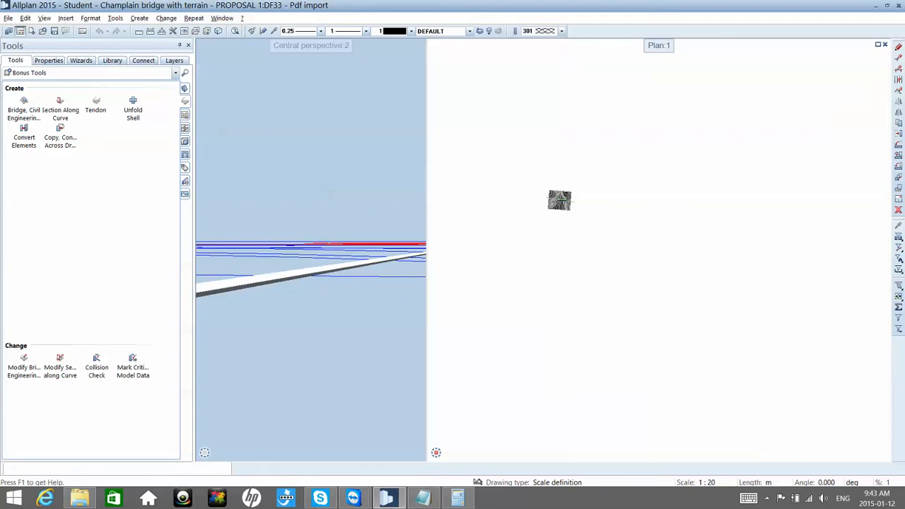
# Step: Unload drawing file 9 Real terrain, keeping only the PROPOSAL 1 files Red LINE and Pdf import loaded
pyautogui.hotkey('ctrl', 'o')
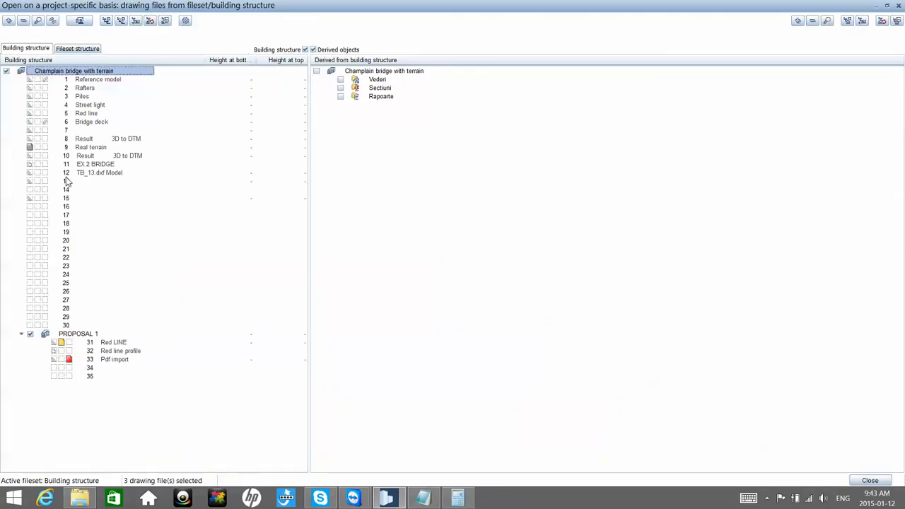
pyautogui.click(31, 147)
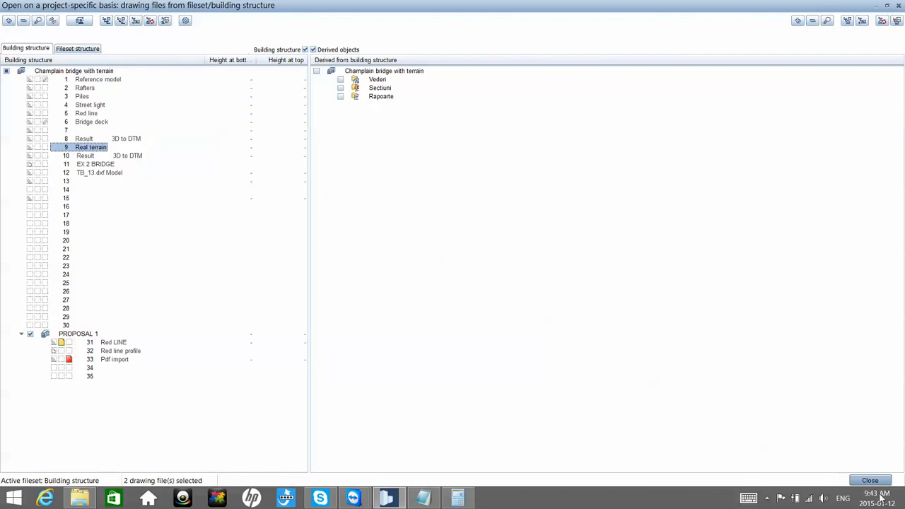
pyautogui.click(869, 481)
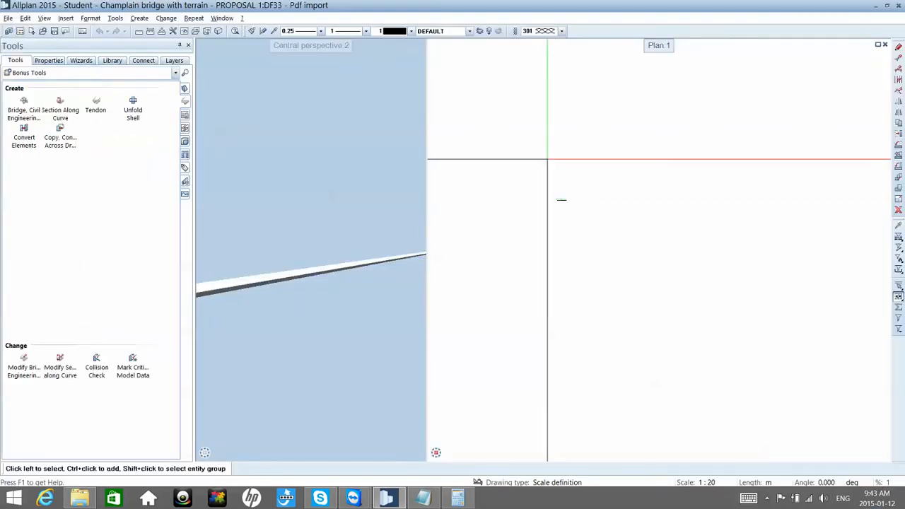
# Step: Examine the bridge wireframe and the green route line in plan near the bridge's start, leaving the component unselected
pyautogui.scroll(15, 555, 199)
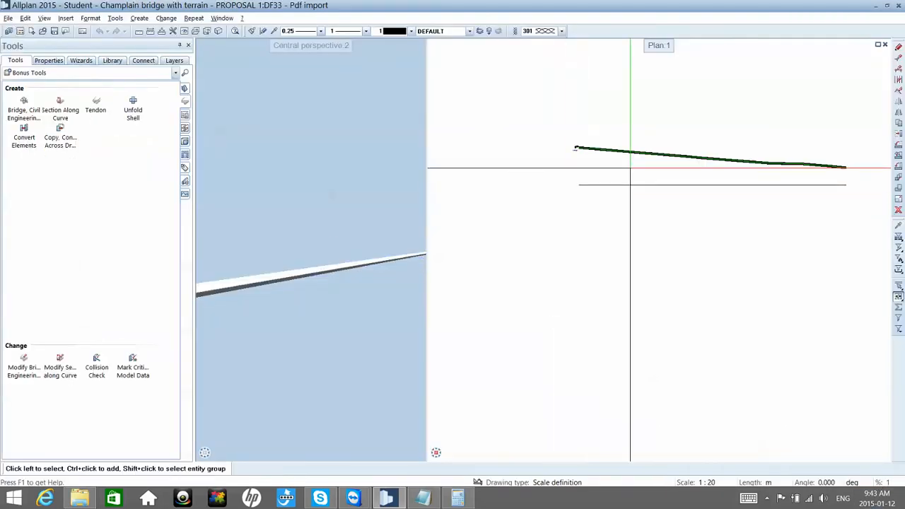
pyautogui.scroll(3, 630, 168)
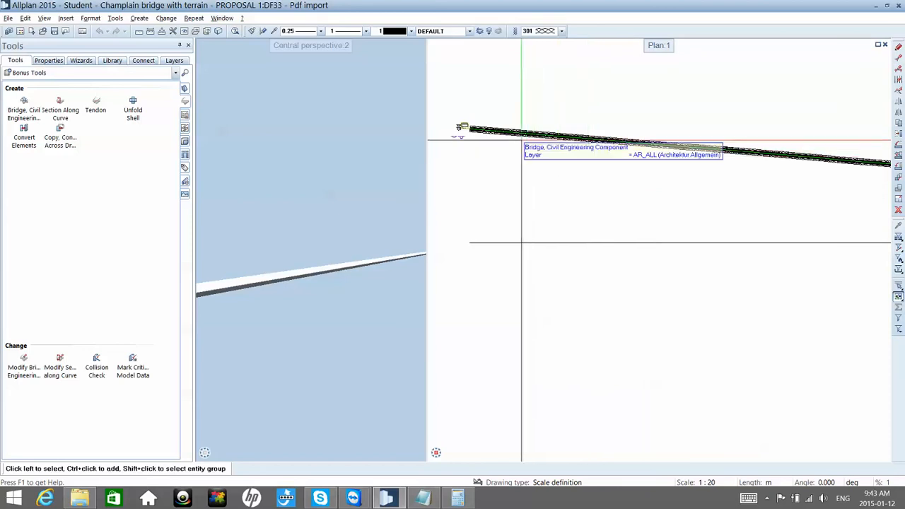
pyautogui.scroll(1, 506, 140)
pyautogui.moveTo(506, 140); pyautogui.dragTo(522, 162, button='middle')
pyautogui.scroll(7, 487, 163)
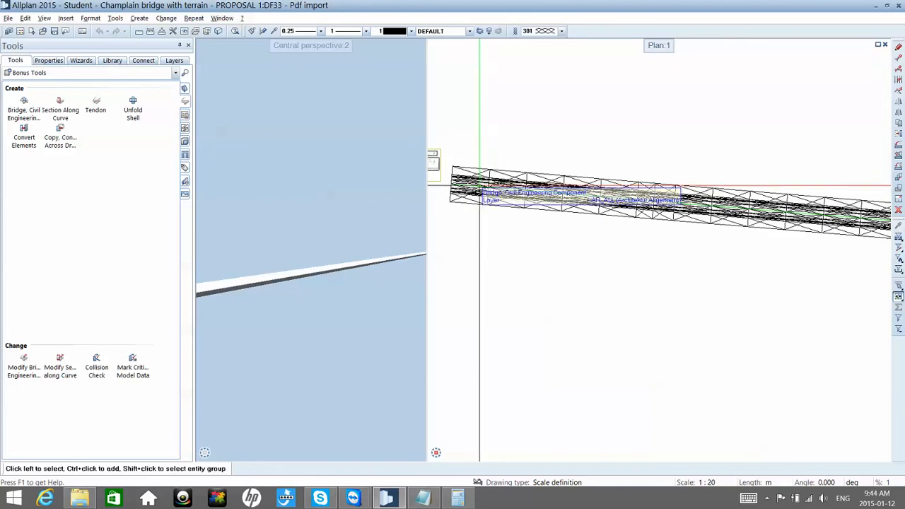
pyautogui.scroll(4, 479, 187)
pyautogui.scroll(1, 480, 187)
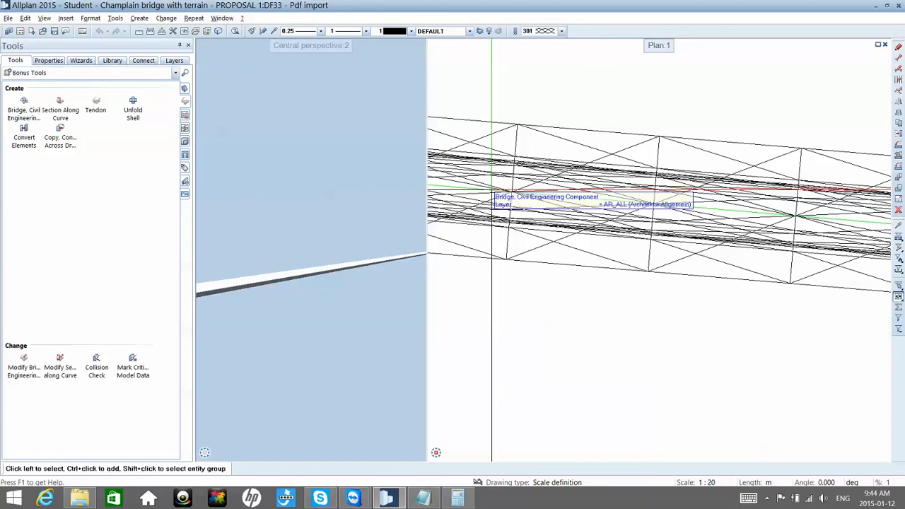
pyautogui.click(492, 191)
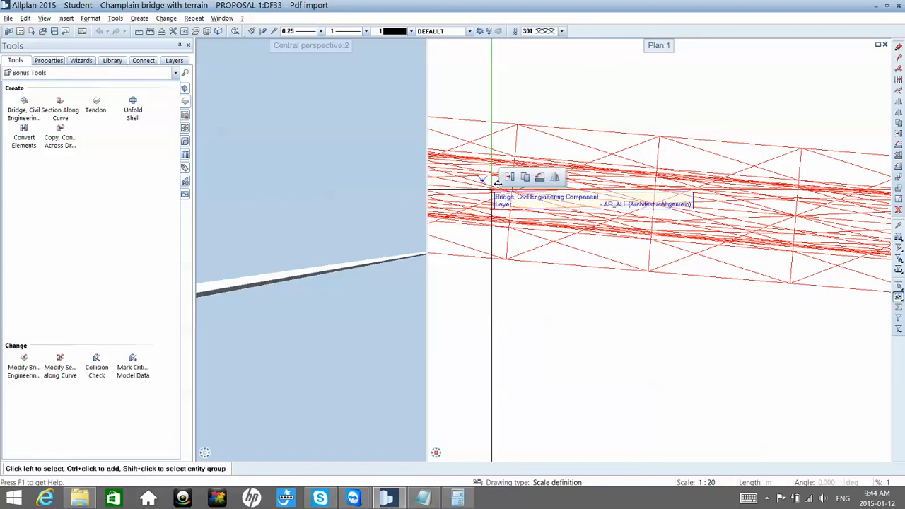
pyautogui.press('Escape')
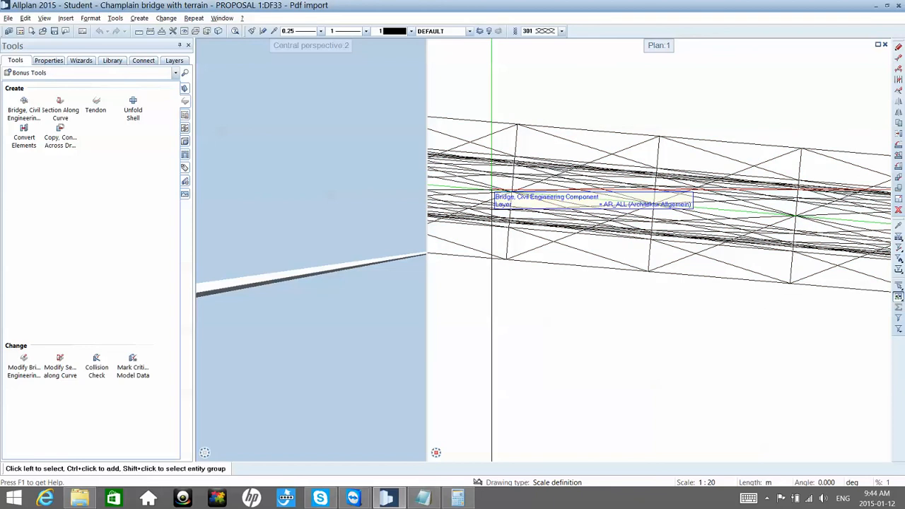
# Step: Create a section along the green route line, viewed toward the upper side in plan, and place it above the bridge's start
pyautogui.scroll(-5, 492, 190)
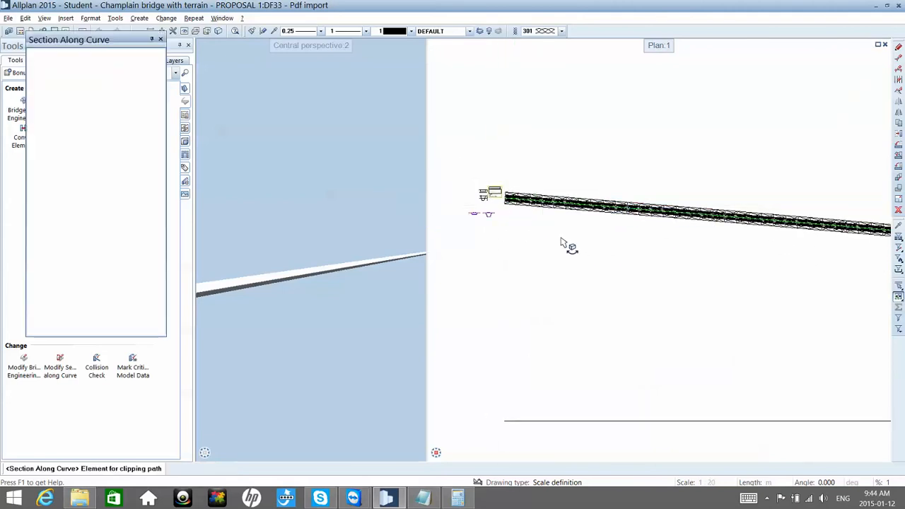
pyautogui.scroll(1, 503, 204)
pyautogui.scroll(3, 503, 204)
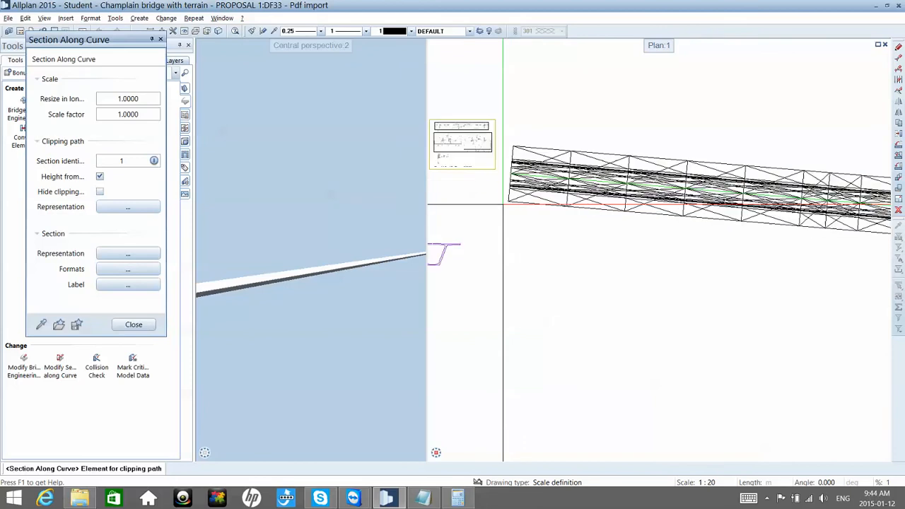
pyautogui.scroll(1, 516, 168)
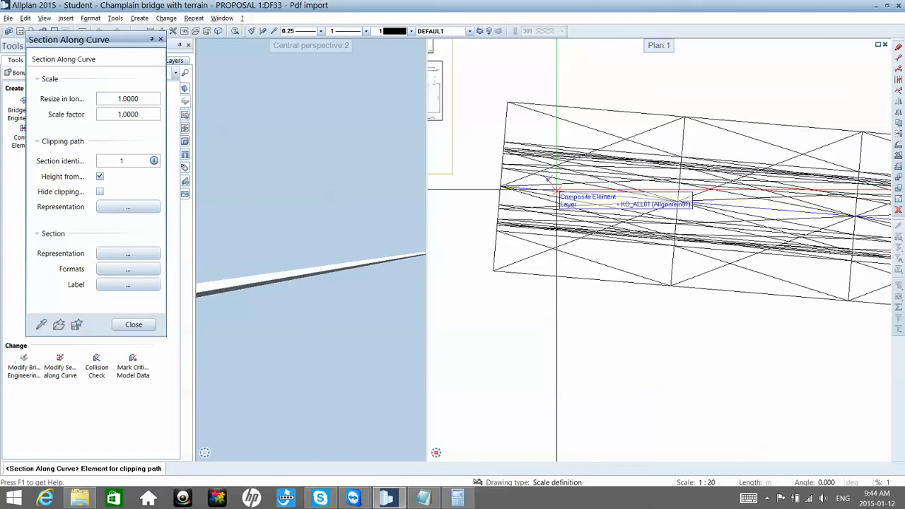
pyautogui.click(556, 190)
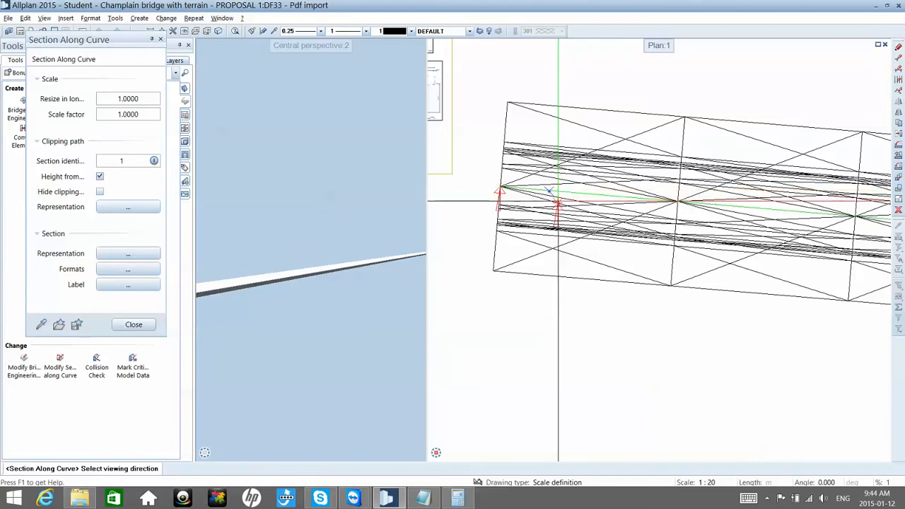
pyautogui.click(557, 203)
pyautogui.scroll(-1, 558, 200)
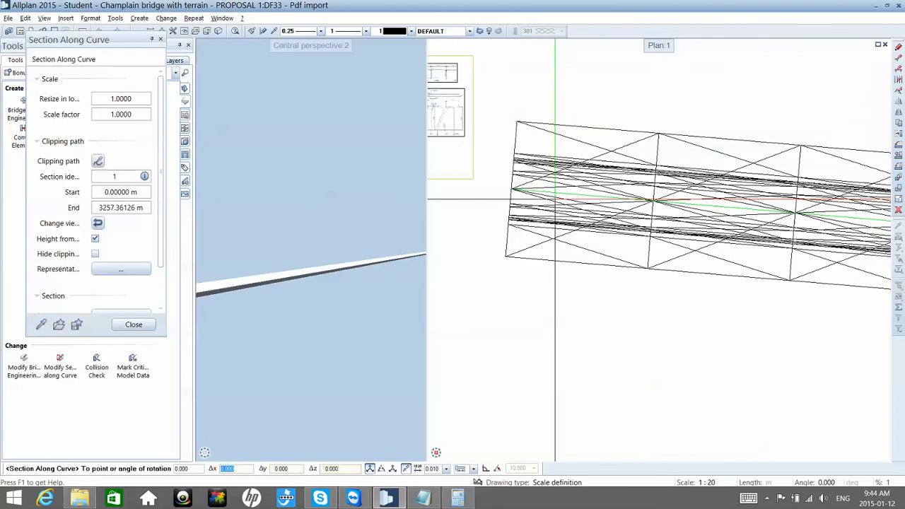
pyautogui.scroll(-3, 554, 198)
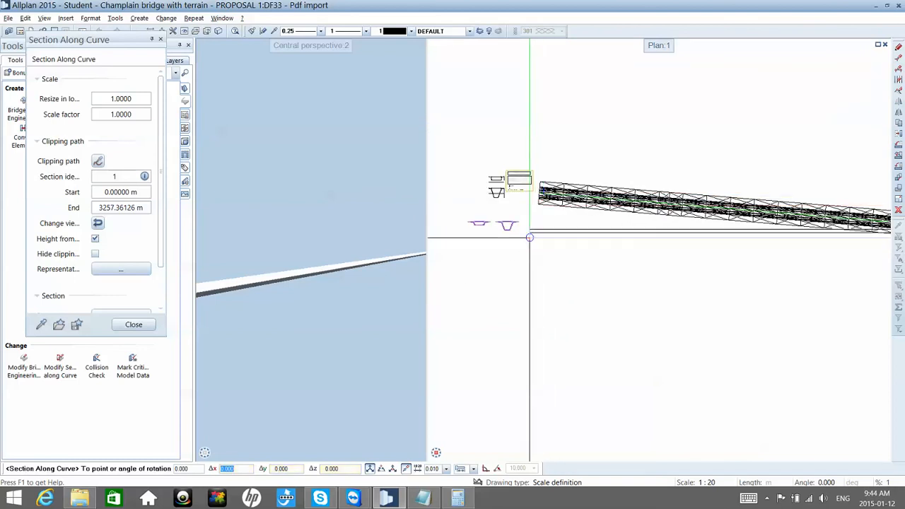
pyautogui.scroll(-1, 524, 237)
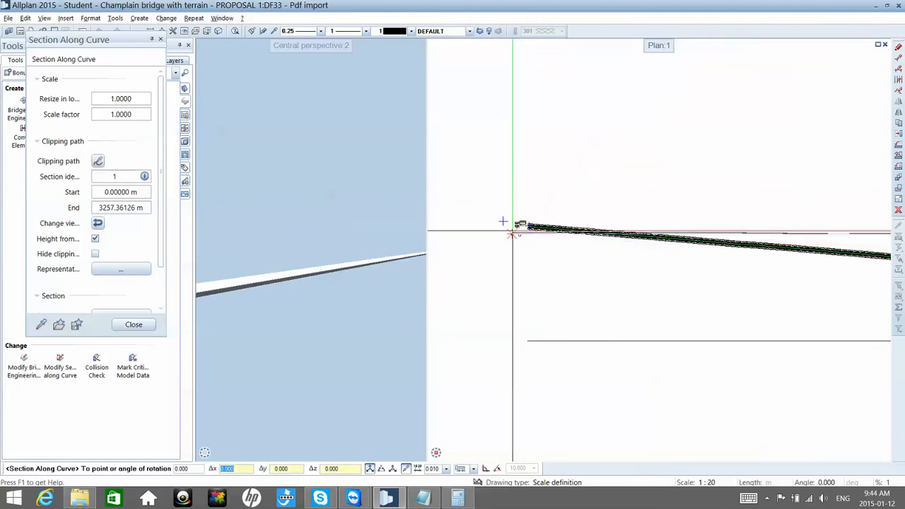
pyautogui.press('Escape')
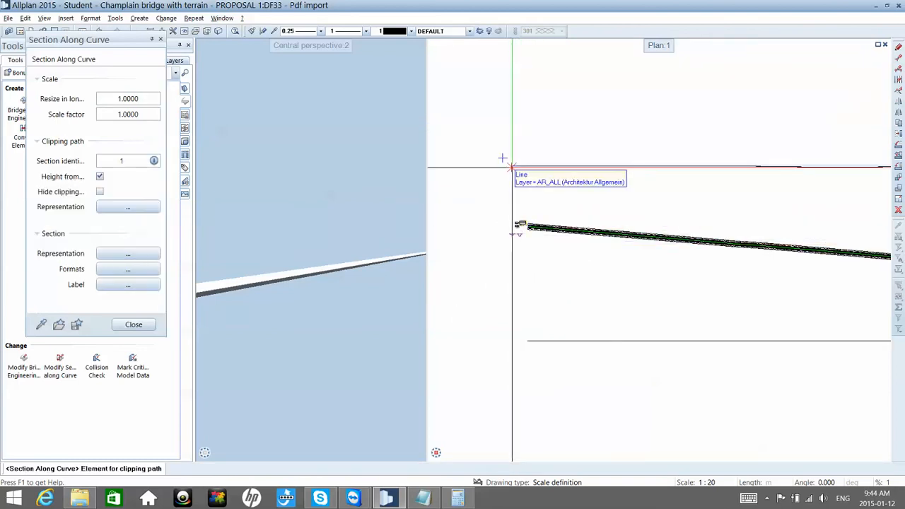
pyautogui.scroll(3, 504, 159)
pyautogui.press('Escape')
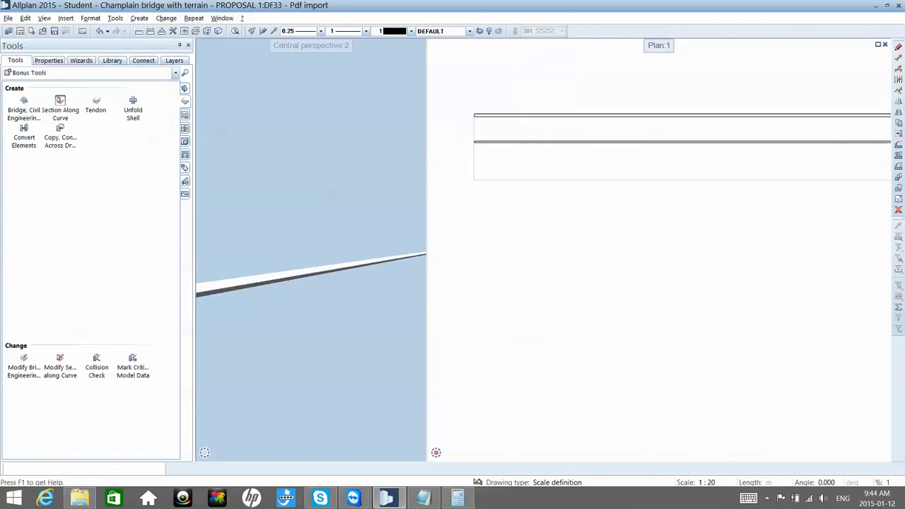
# Step: Delete the section along the curve placed above the bridge
pyautogui.scroll(-3, 530, 145)
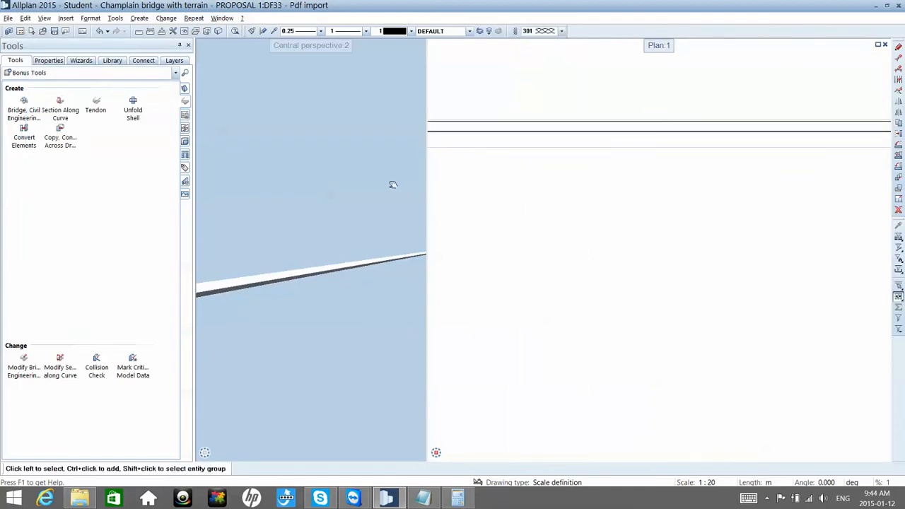
pyautogui.scroll(-4, 494, 163)
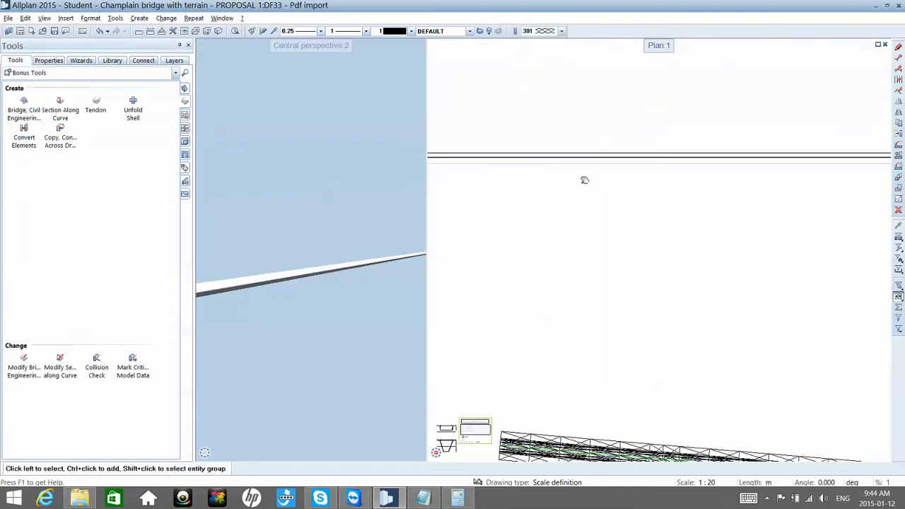
pyautogui.moveTo(585, 180); pyautogui.dragTo(642, 185, button='middle')
pyautogui.scroll(-6, 639, 181)
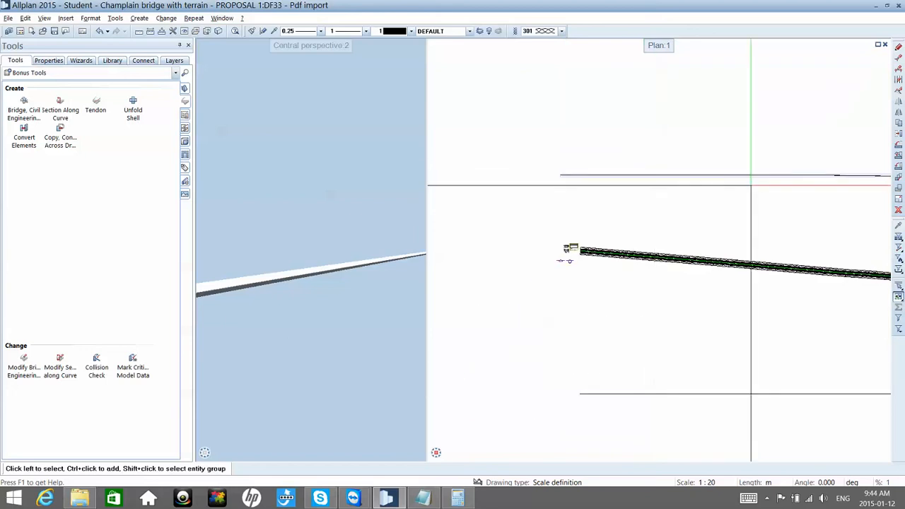
pyautogui.scroll(5, 757, 180)
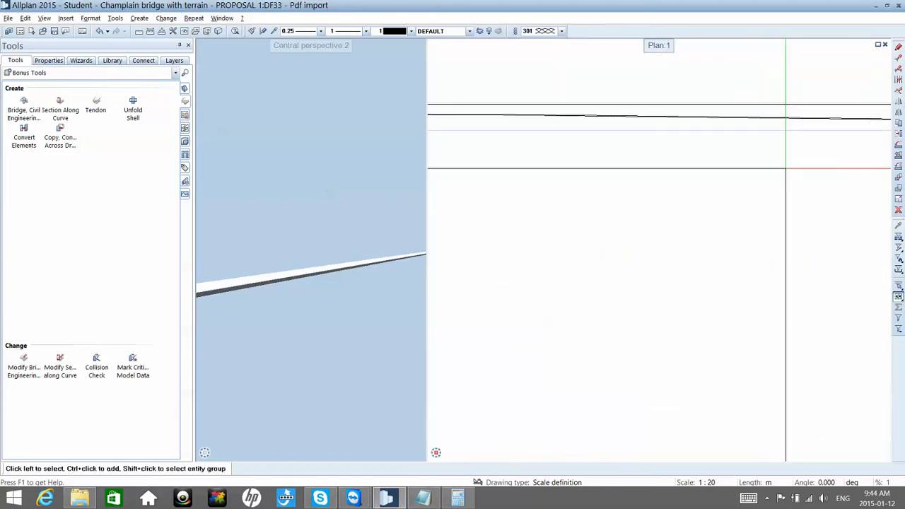
pyautogui.click(781, 129)
pyautogui.press('Delete')
# Step: Load drawing files 2 Rafters and 3 Piles in the background and compare the pier positions with the bridge in perspective and plan
pyautogui.press('F2')
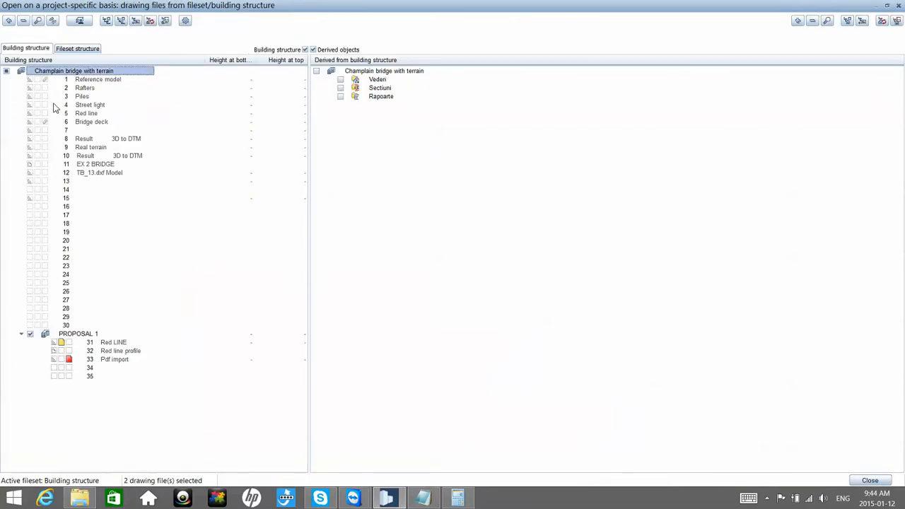
pyautogui.click(37, 87)
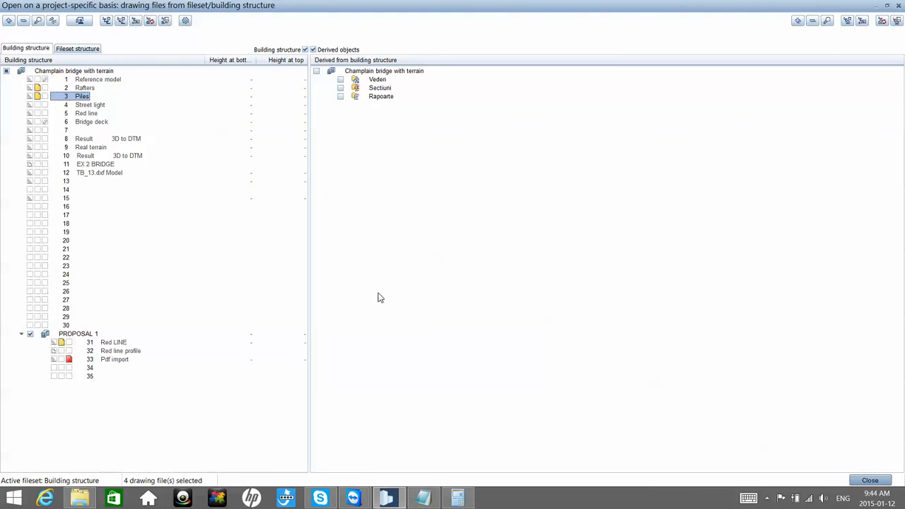
pyautogui.press('Escape')
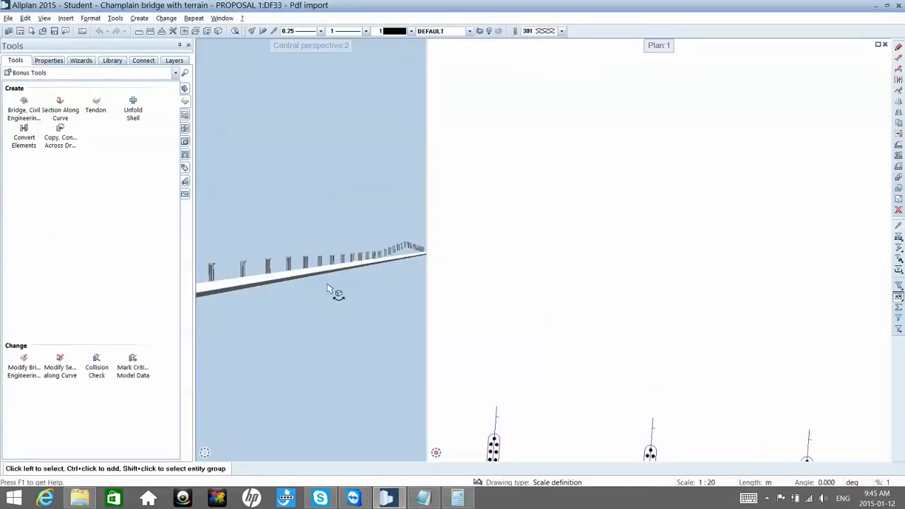
pyautogui.moveTo(327, 284); pyautogui.dragTo(485, 283)
pyautogui.scroll(-2, 488, 282)
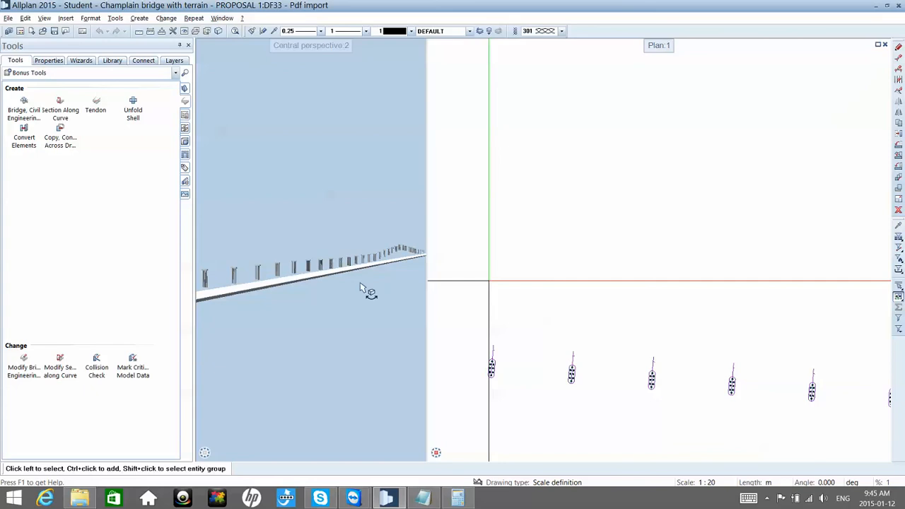
pyautogui.moveTo(381, 290)
pyautogui.mouseDown()
pyautogui.moveTo(401, 286)
pyautogui.moveTo(389, 286)
pyautogui.mouseUp()
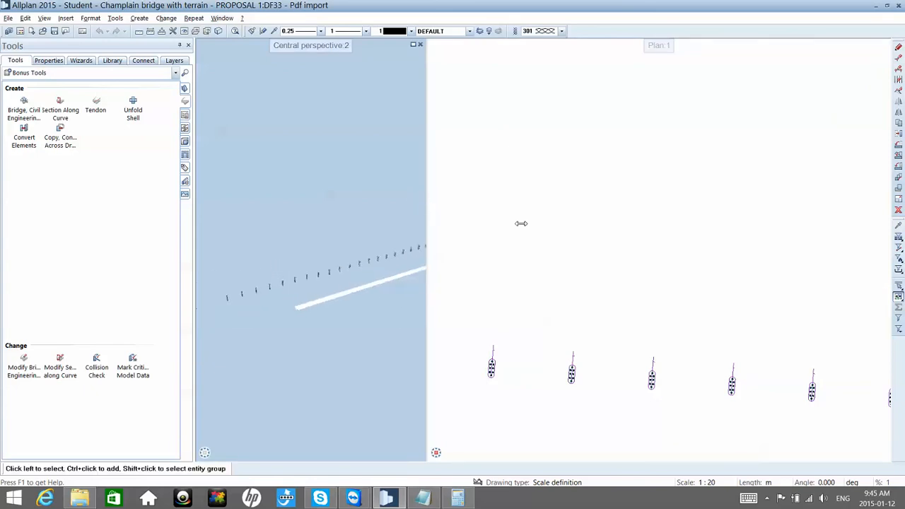
pyautogui.scroll(-3, 547, 248)
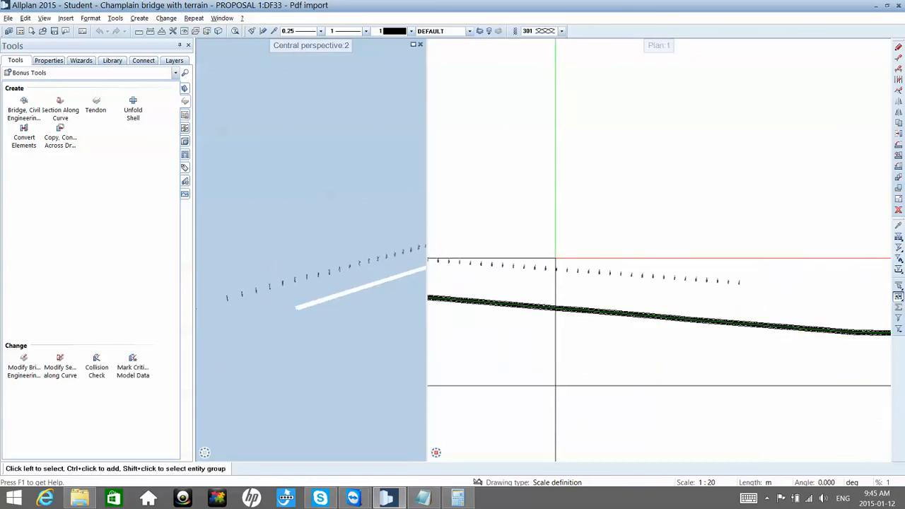
pyautogui.scroll(-2, 554, 256)
pyautogui.scroll(2, 467, 282)
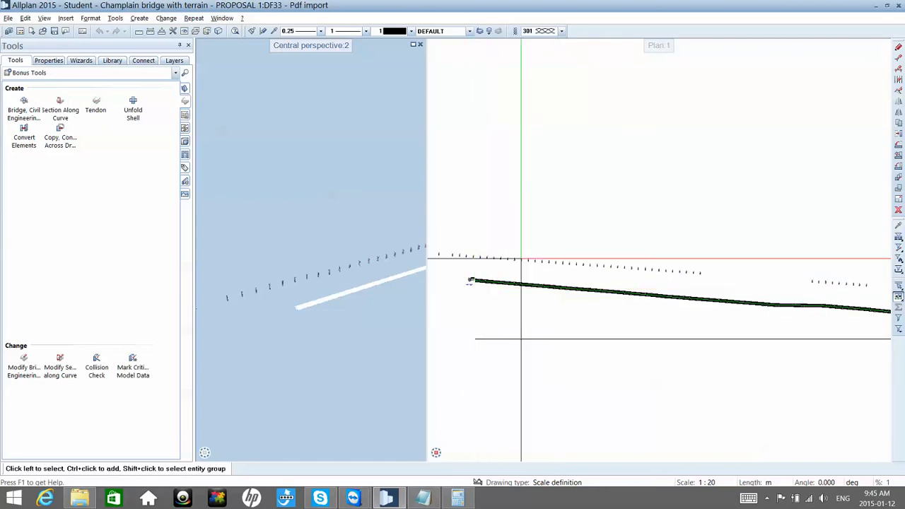
# Step: Unload drawing files 2 Rafters and 3 Piles, keeping only the PROPOSAL 1 files Red LINE and Pdf import loaded
pyautogui.click(531, 234)
pyautogui.press('F2')
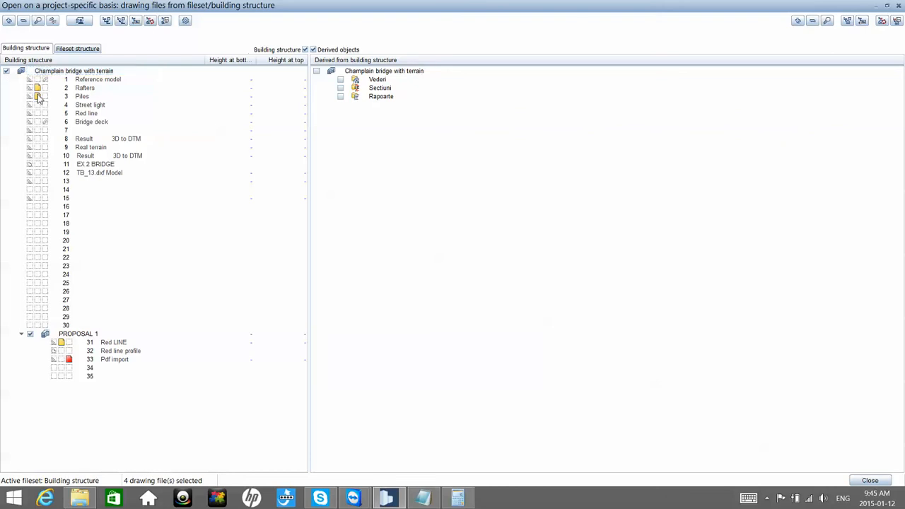
pyautogui.click(870, 480)
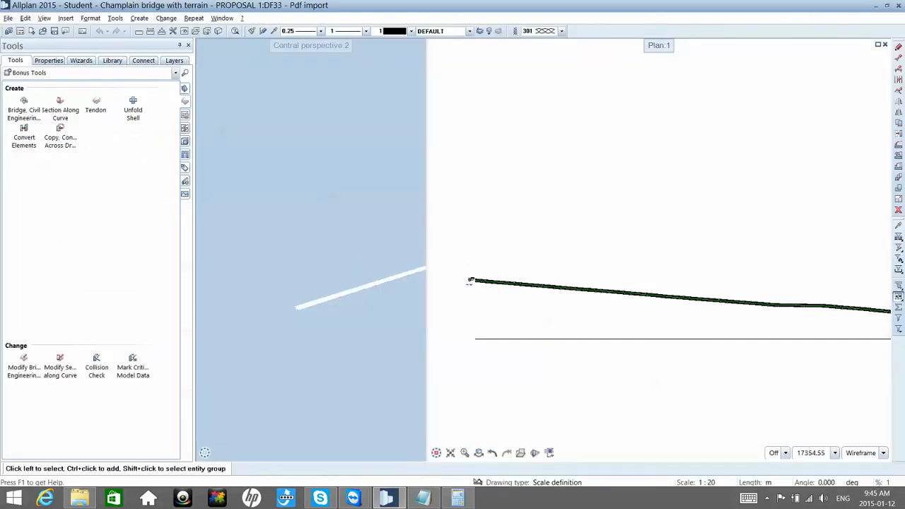
# Step: Create a section along the green route line with the upward viewing direction and place it above the bridge's start in plan
pyautogui.scroll(1, 453, 260)
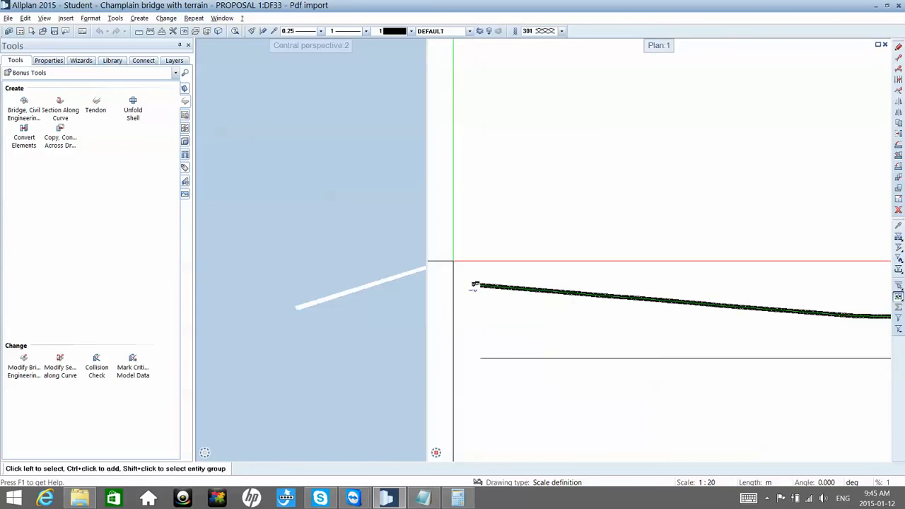
pyautogui.scroll(5, 453, 260)
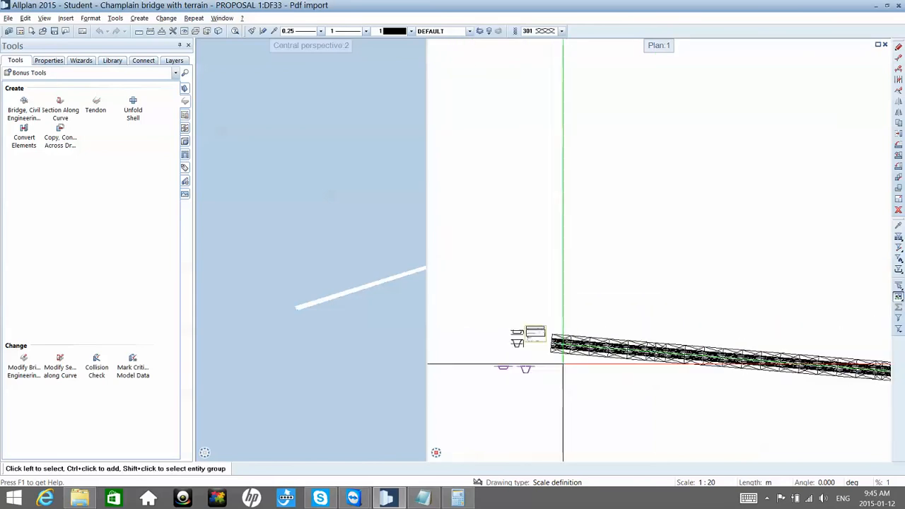
pyautogui.scroll(6, 563, 364)
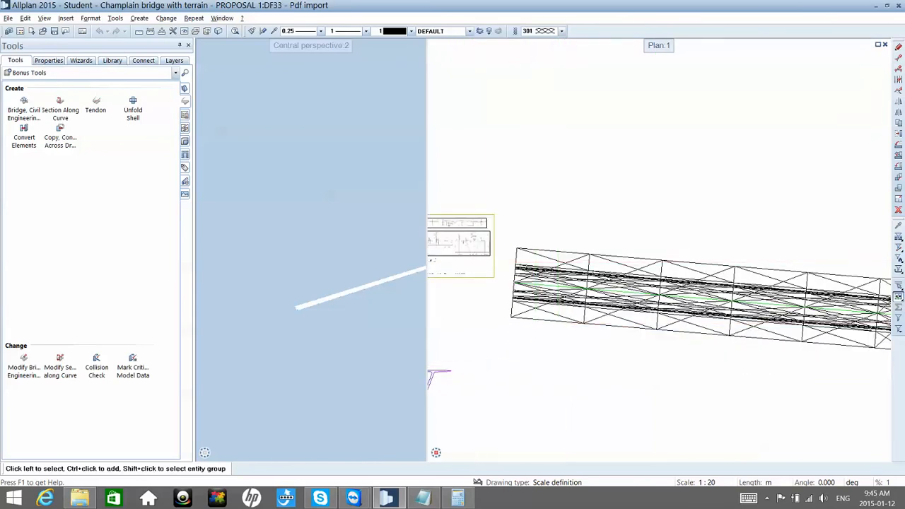
pyautogui.click(76, 113)
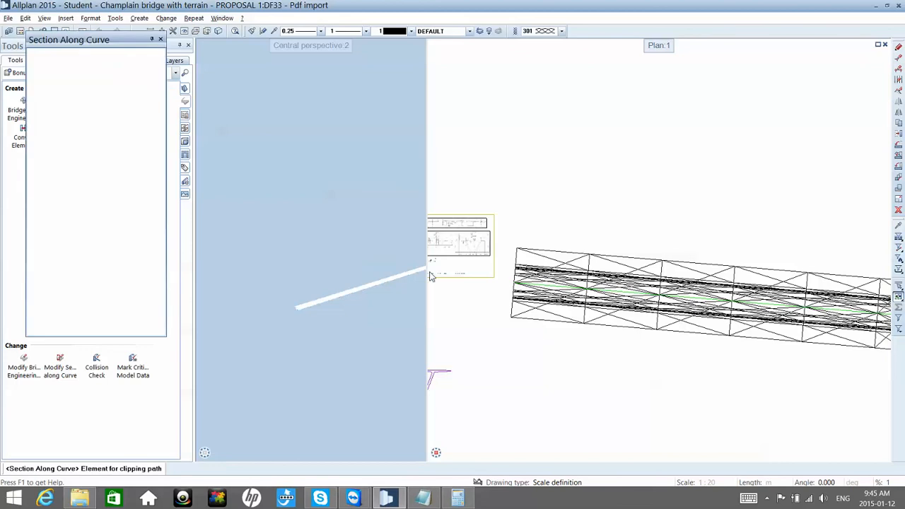
pyautogui.click(549, 288)
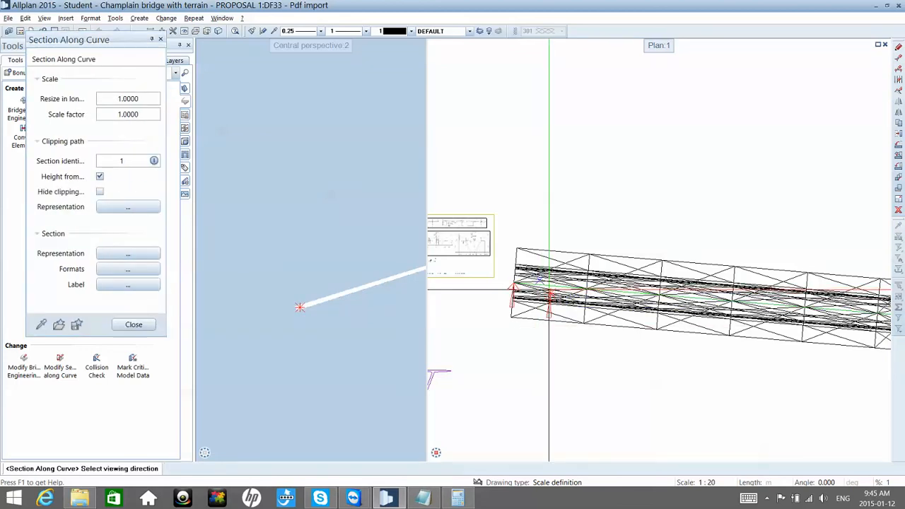
pyautogui.click(549, 289)
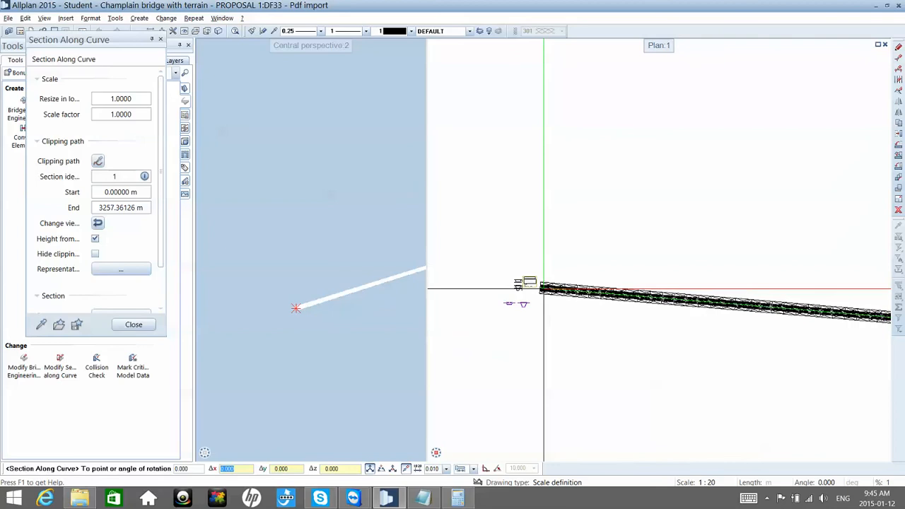
pyautogui.click(540, 229)
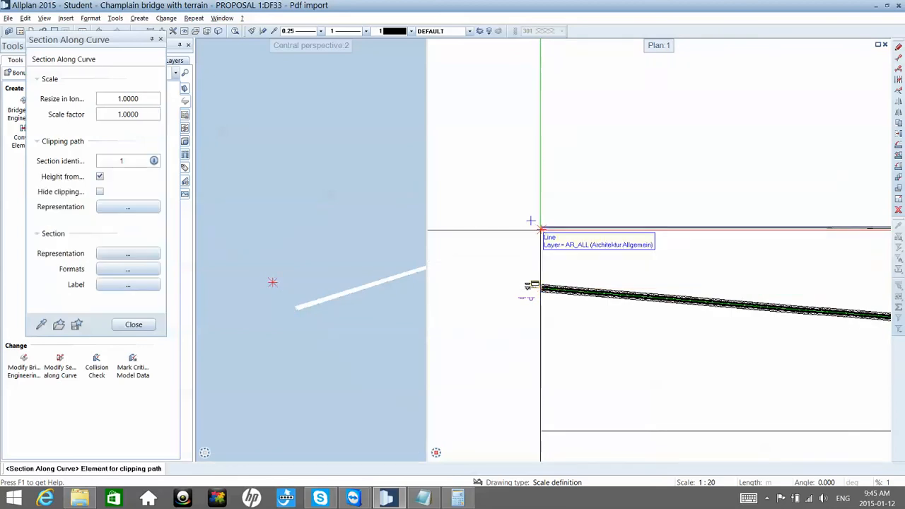
pyautogui.press('Escape')
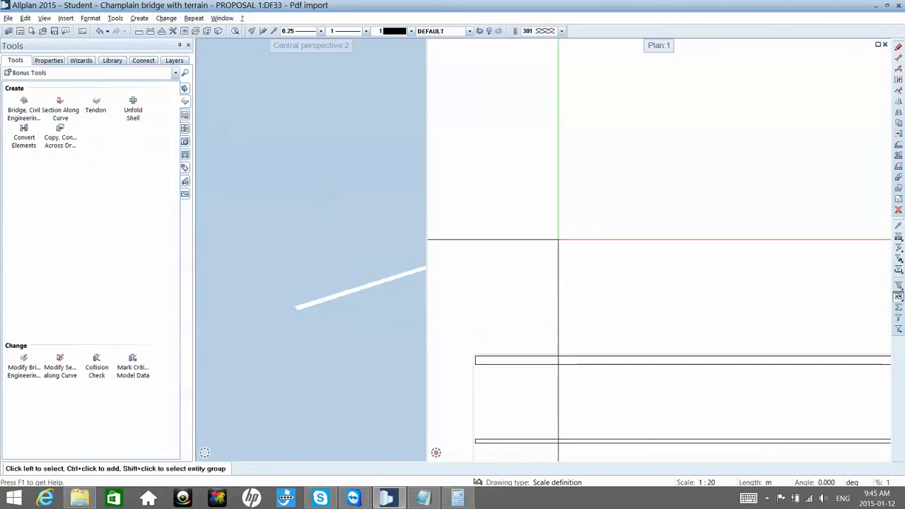
# Step: Examine the longitudinal section along its length for the course of the girder lines, starting at the bridge's beginning
pyautogui.scroll(-3, 535, 262)
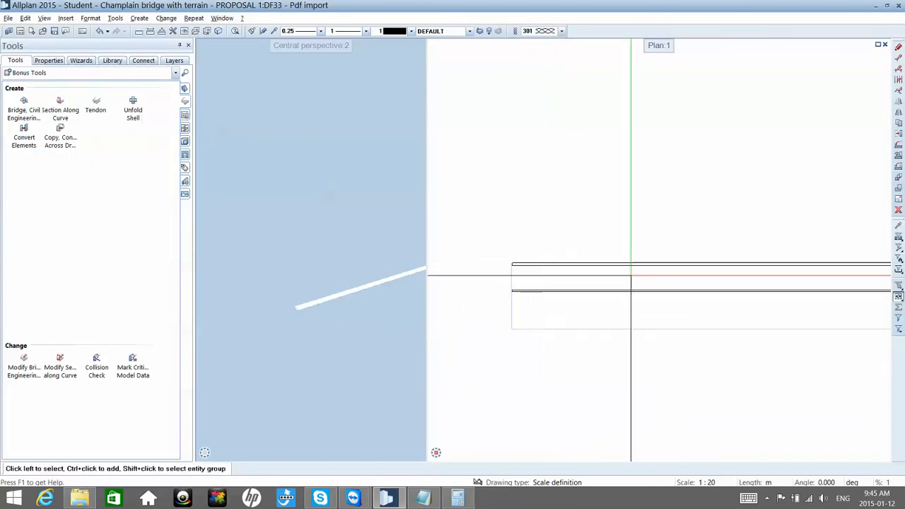
pyautogui.moveTo(630, 276); pyautogui.dragTo(531, 264, button='middle')
pyautogui.scroll(-4, 530, 263)
pyautogui.moveTo(772, 286); pyautogui.dragTo(694, 282, button='middle')
pyautogui.scroll(-4, 694, 282)
pyautogui.moveTo(794, 289)
pyautogui.mouseDown(button='middle')
pyautogui.moveTo(705, 289)
pyautogui.moveTo(794, 287)
pyautogui.moveTo(589, 272)
pyautogui.mouseUp(button='middle')
pyautogui.scroll(-3, 794, 283)
pyautogui.moveTo(754, 269); pyautogui.dragTo(662, 263, button='middle')
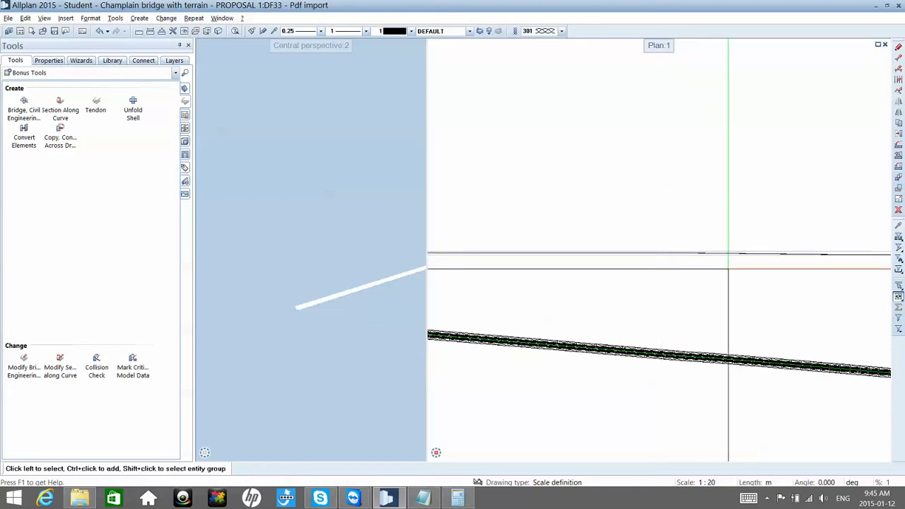
pyautogui.scroll(5, 749, 265)
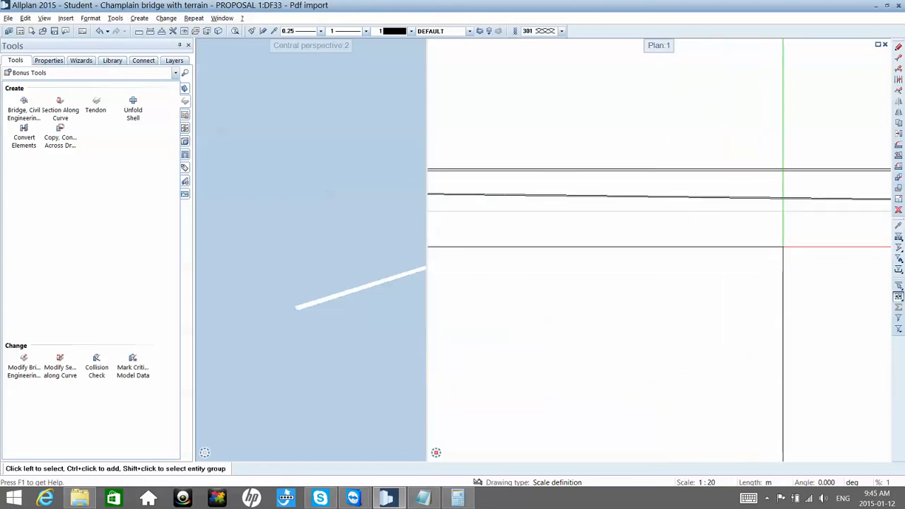
pyautogui.scroll(-5, 680, 249)
pyautogui.scroll(-2, 760, 273)
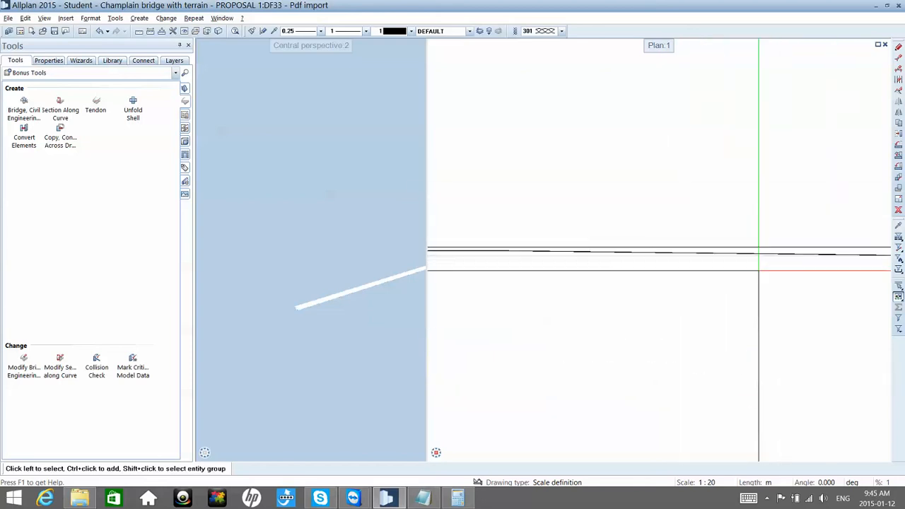
pyautogui.scroll(-5, 760, 270)
pyautogui.moveTo(795, 283); pyautogui.dragTo(736, 278, button='middle')
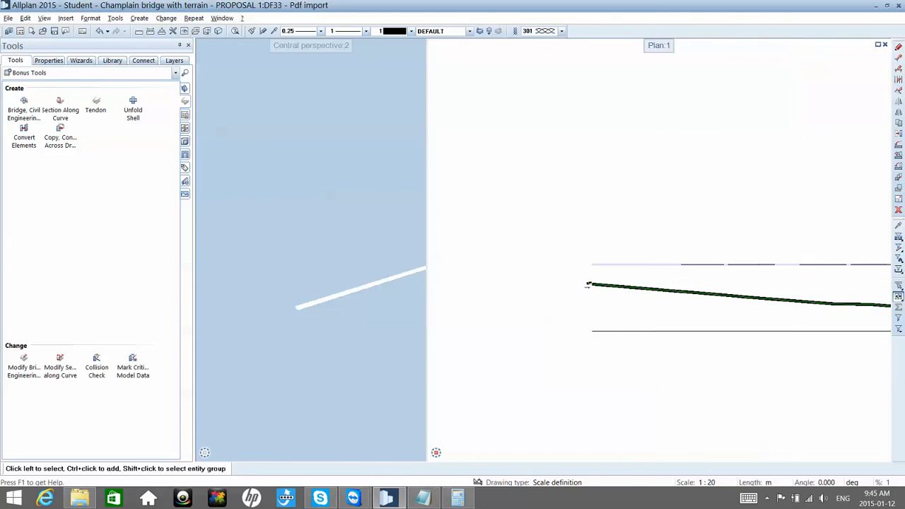
# Step: Delete the longitudinal section along the curve that lies above the bridge in plan
pyautogui.scroll(-3, 681, 280)
pyautogui.scroll(5, 804, 282)
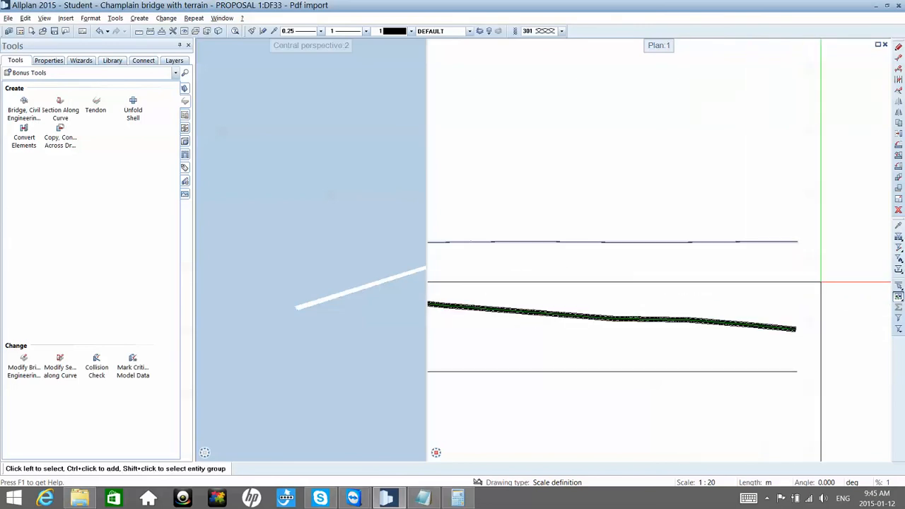
pyautogui.scroll(3, 804, 264)
pyautogui.scroll(3, 779, 195)
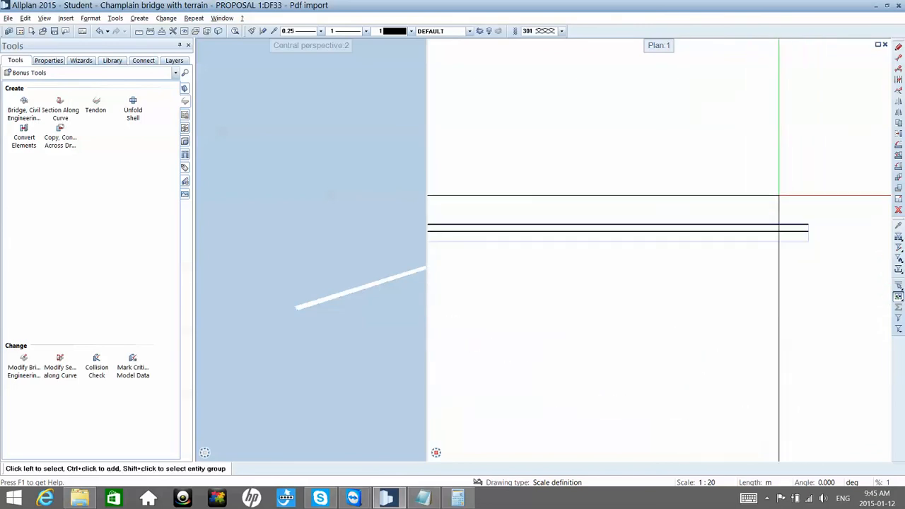
pyautogui.scroll(2, 777, 233)
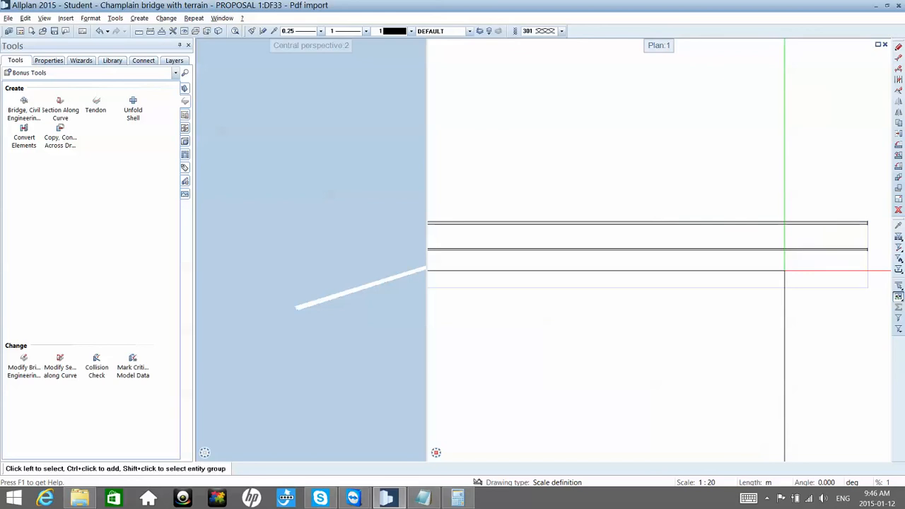
pyautogui.click(781, 282)
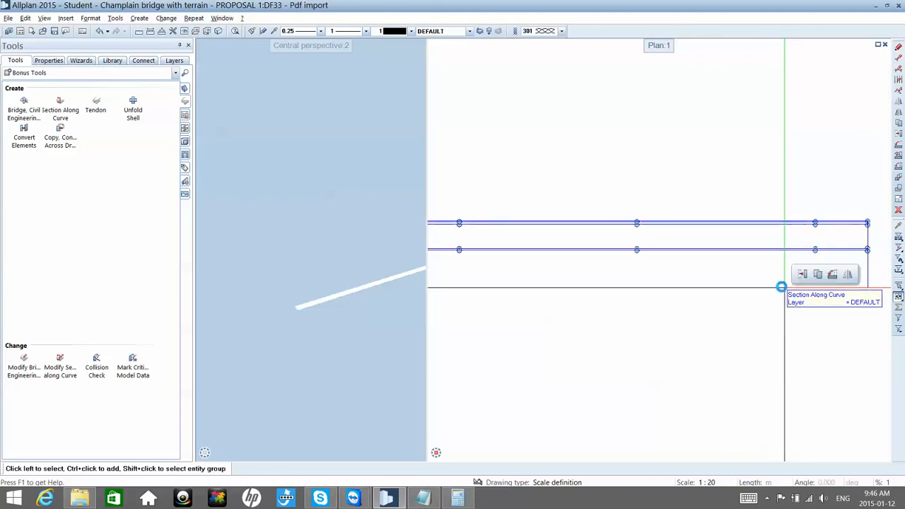
pyautogui.press('Delete')
# Step: Examine the girder's height and end profile at the bridge's start in front elevation and in a flat perspective
pyautogui.moveTo(437, 454)
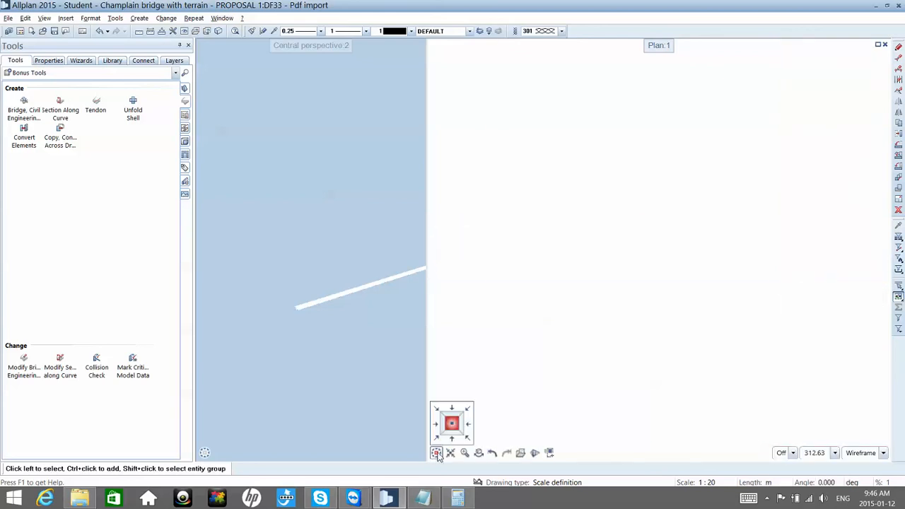
pyautogui.click(450, 449)
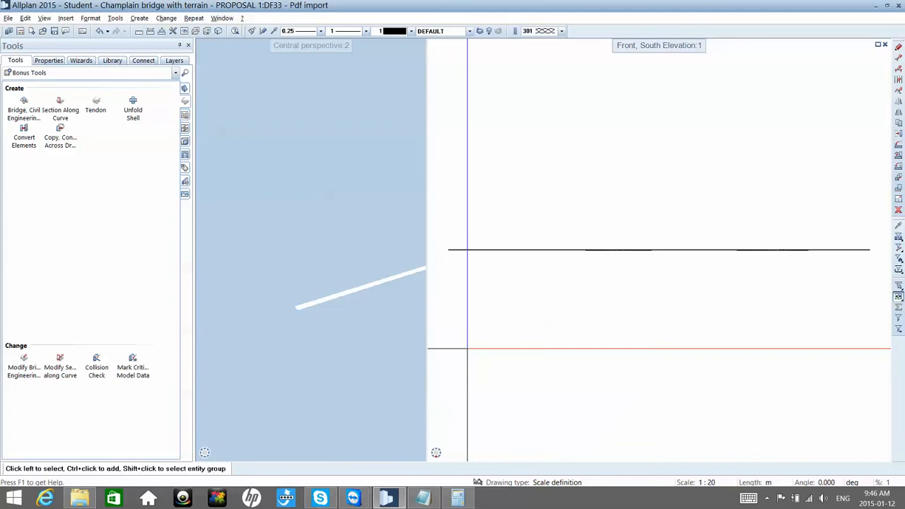
pyautogui.scroll(5, 430, 253)
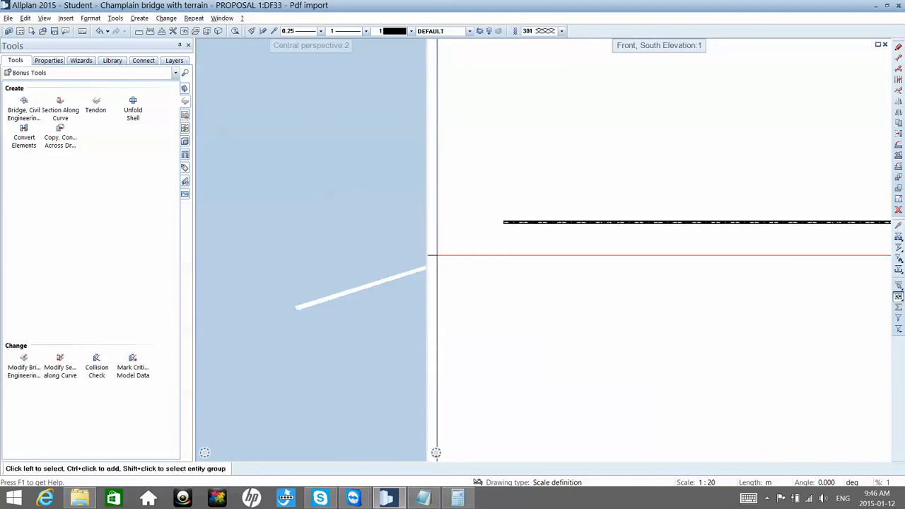
pyautogui.scroll(6, 539, 221)
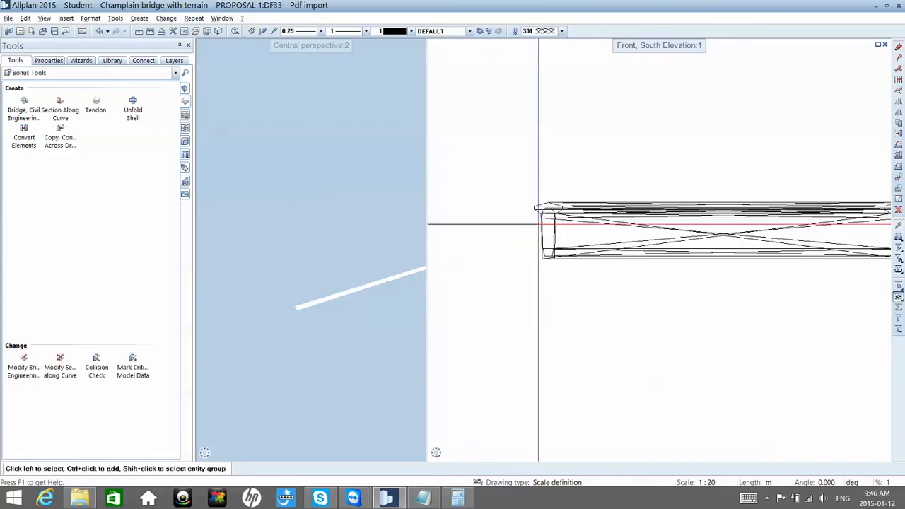
pyautogui.moveTo(605, 232); pyautogui.dragTo(579, 226, button='middle')
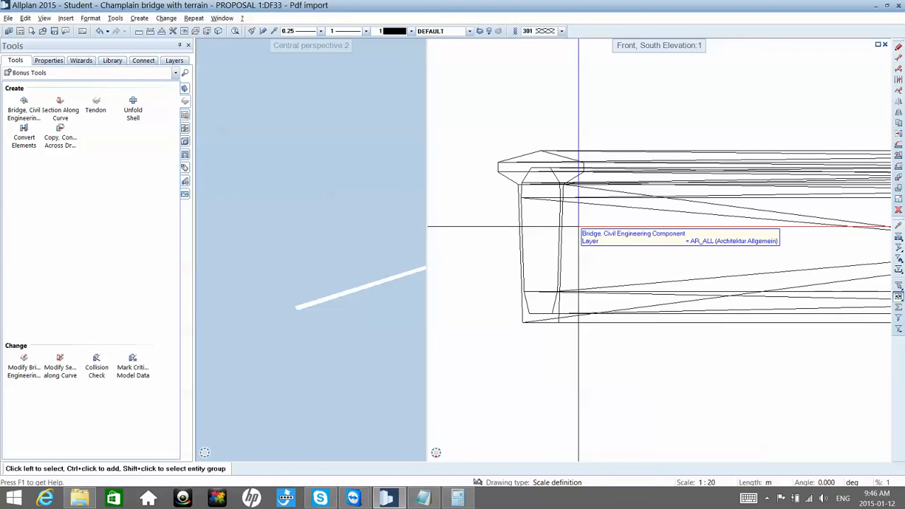
pyautogui.moveTo(366, 315); pyautogui.dragTo(368, 364)
pyautogui.scroll(-4, 498, 283)
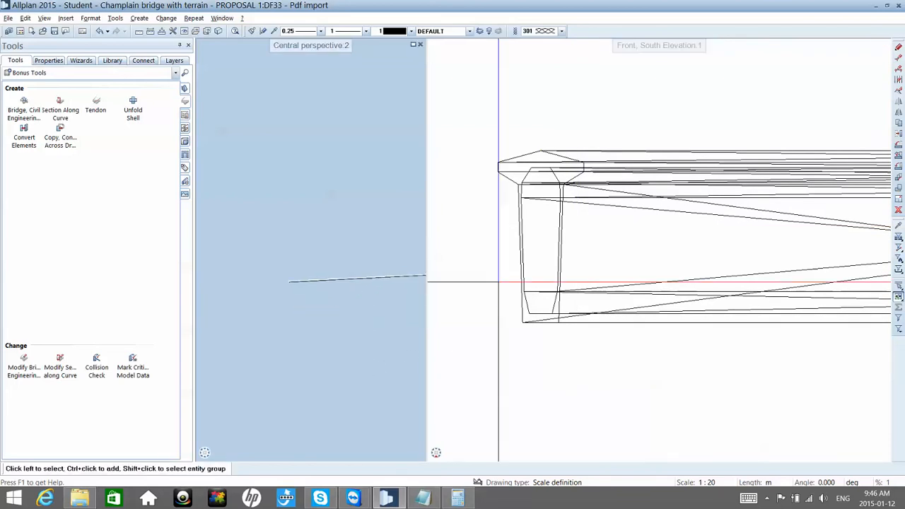
pyautogui.scroll(-2, 498, 279)
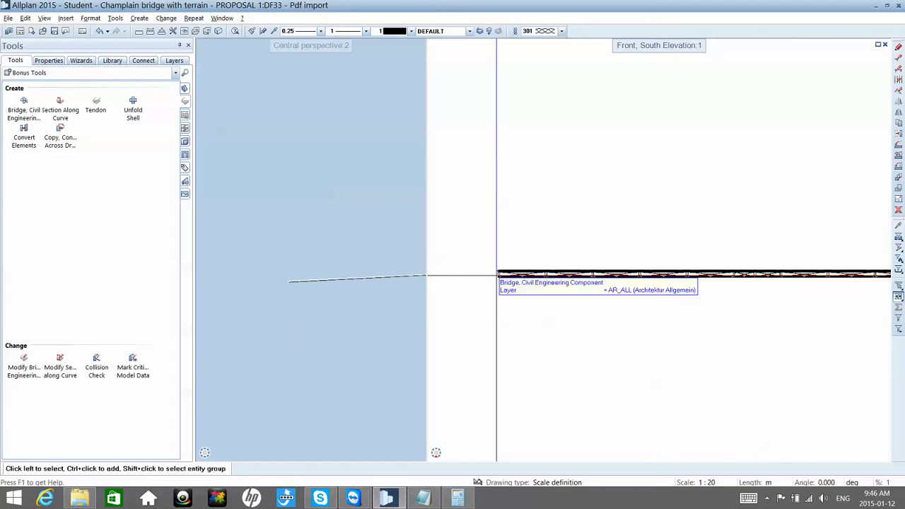
# Step: Create a section along the green route line in plan, choose its viewing direction, and place it above the bridge's start
pyautogui.moveTo(444, 461)
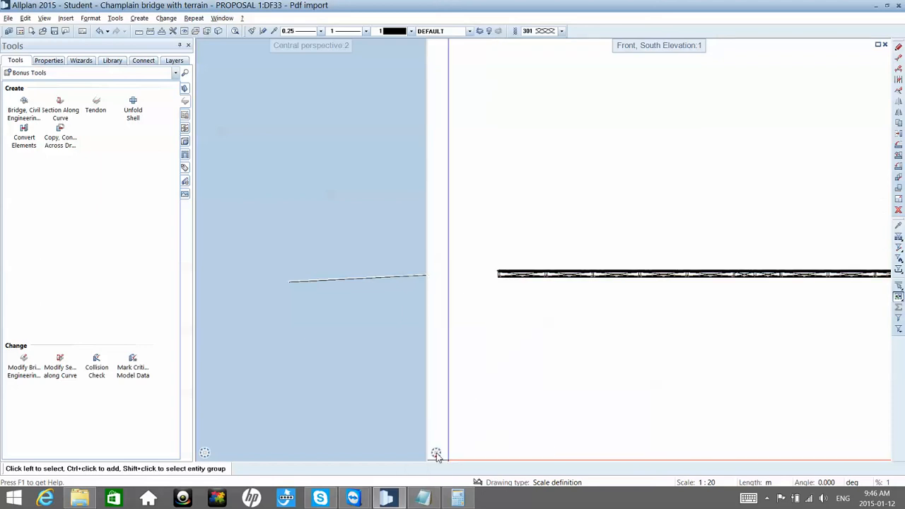
pyautogui.click(452, 422)
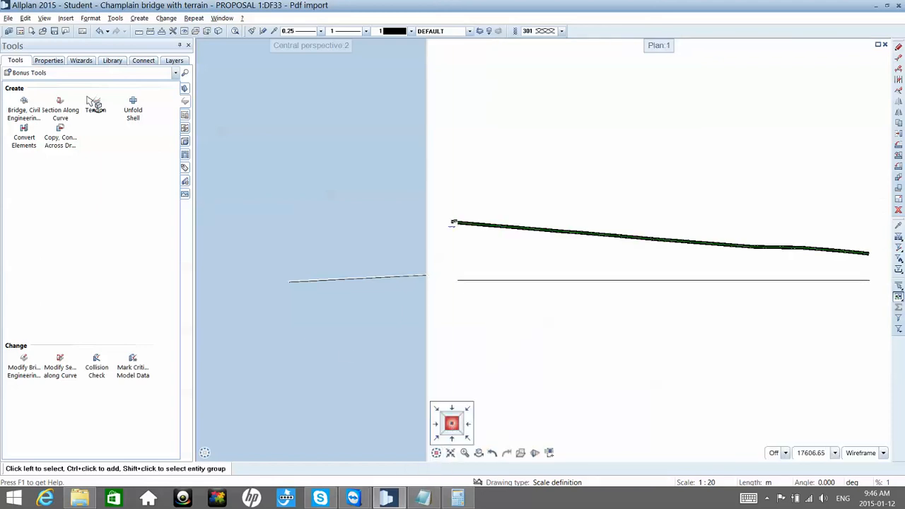
pyautogui.click(62, 109)
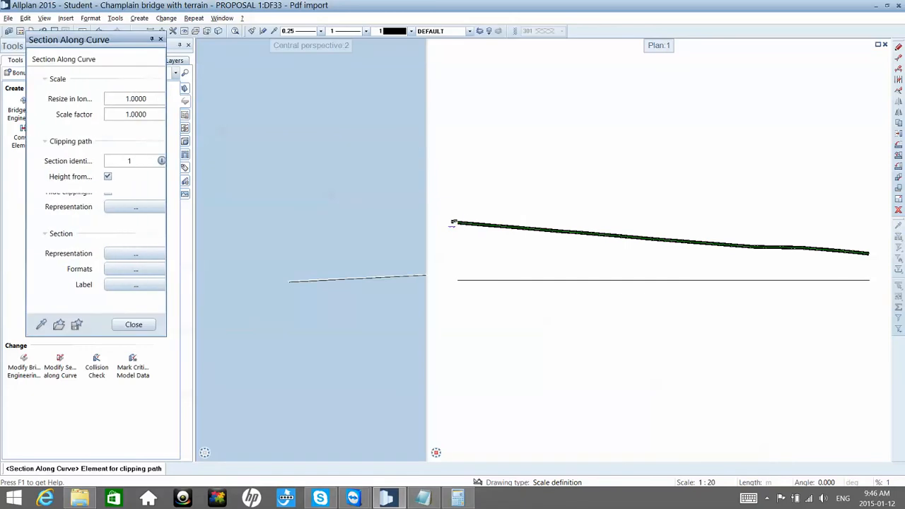
pyautogui.scroll(3, 460, 221)
pyautogui.scroll(4, 466, 219)
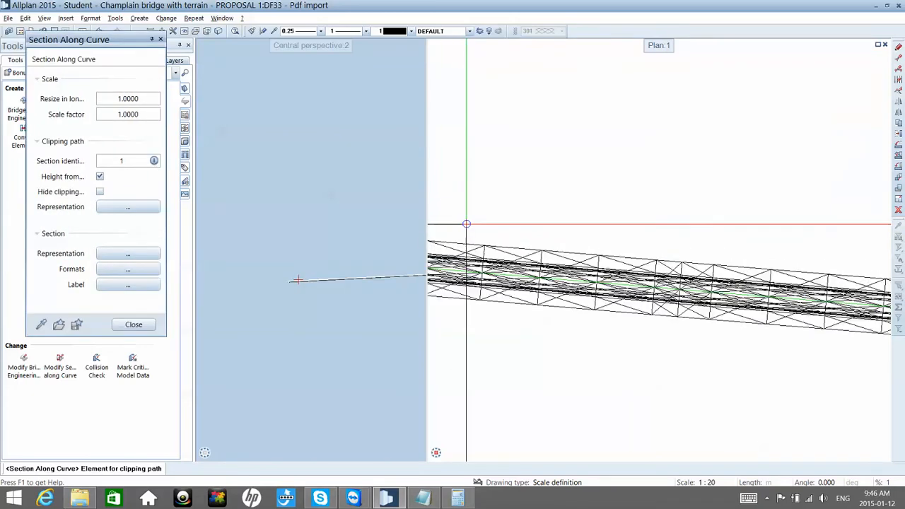
pyautogui.scroll(5, 537, 262)
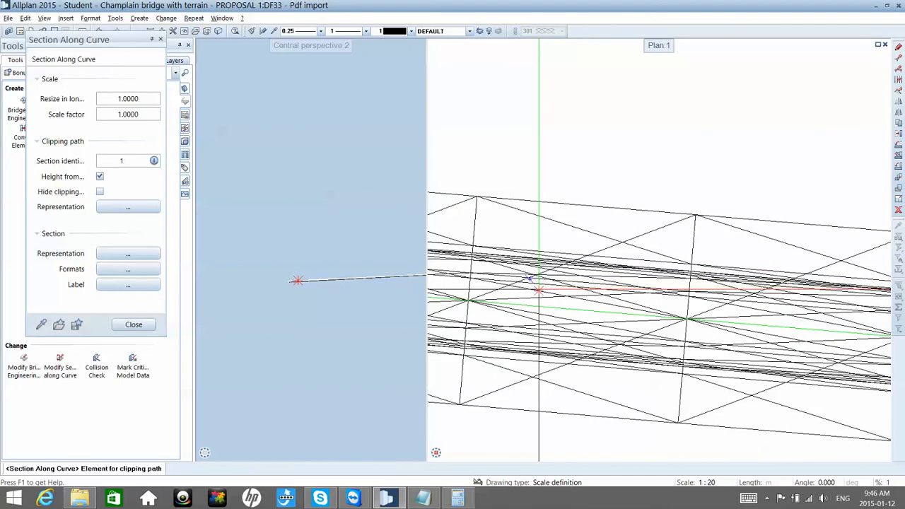
pyautogui.click(535, 298)
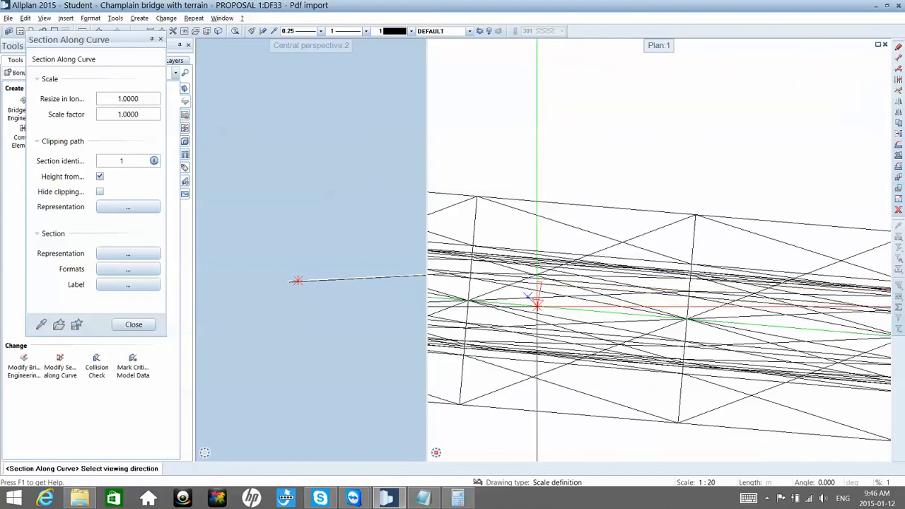
pyautogui.click(541, 312)
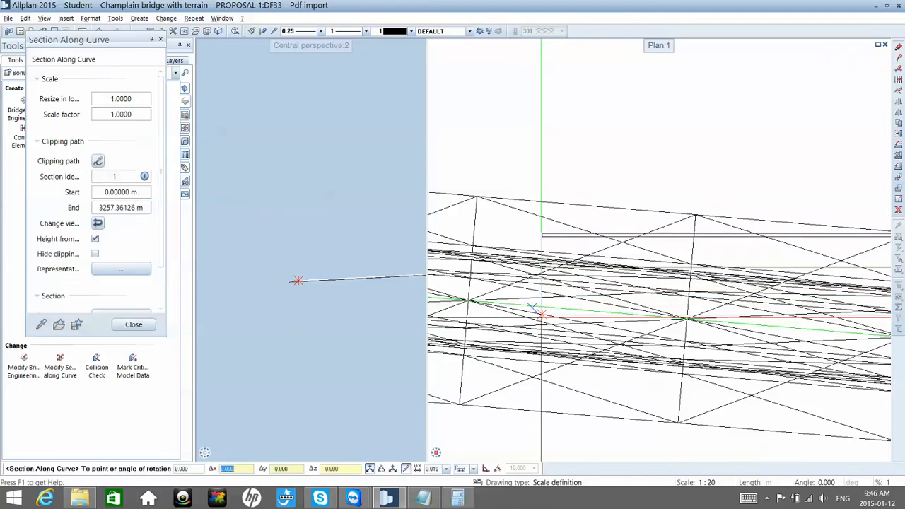
pyautogui.scroll(-6, 541, 312)
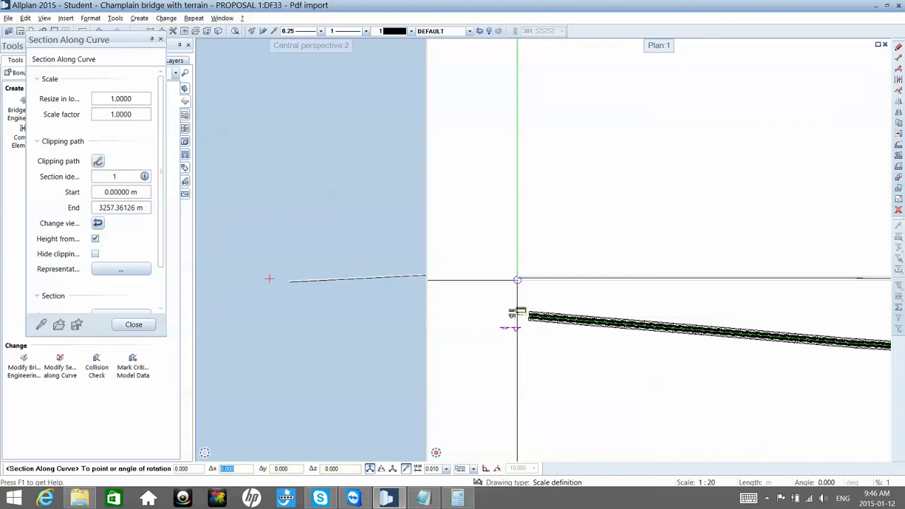
pyautogui.click(523, 268)
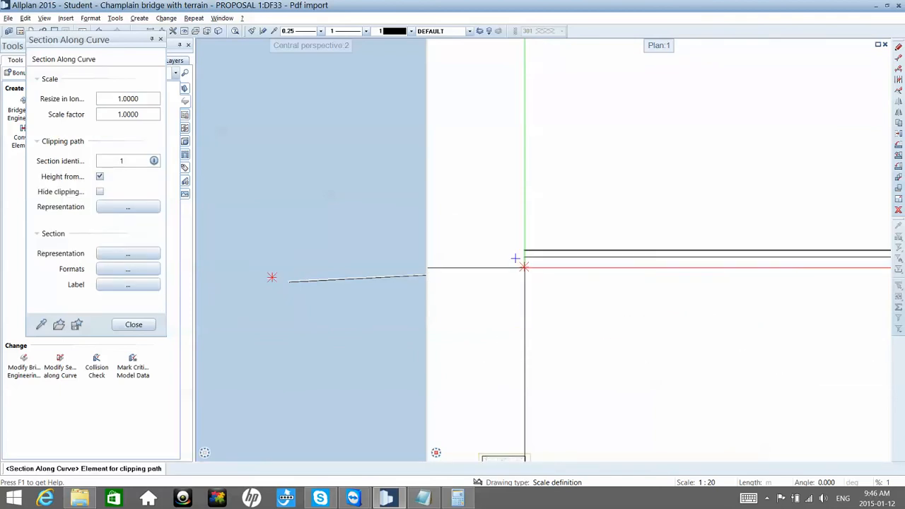
pyautogui.press('Escape')
# Step: Delete the newly placed section along the curve above the bridge's start
pyautogui.scroll(8, 525, 267)
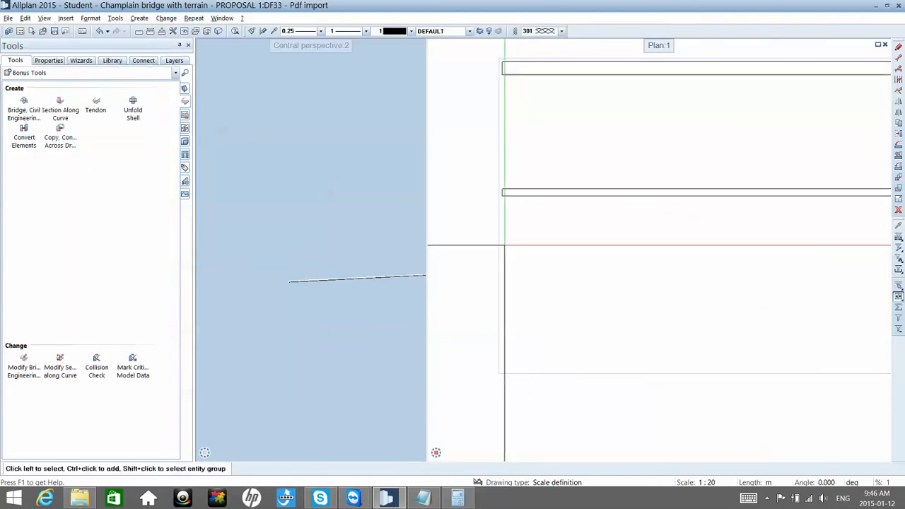
pyautogui.click(499, 245)
pyautogui.press('Delete')
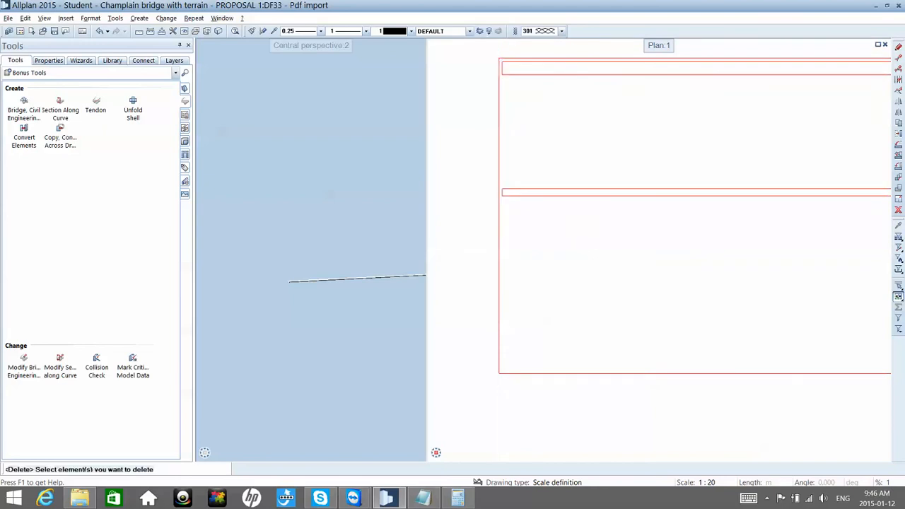
pyautogui.scroll(-5, 501, 246)
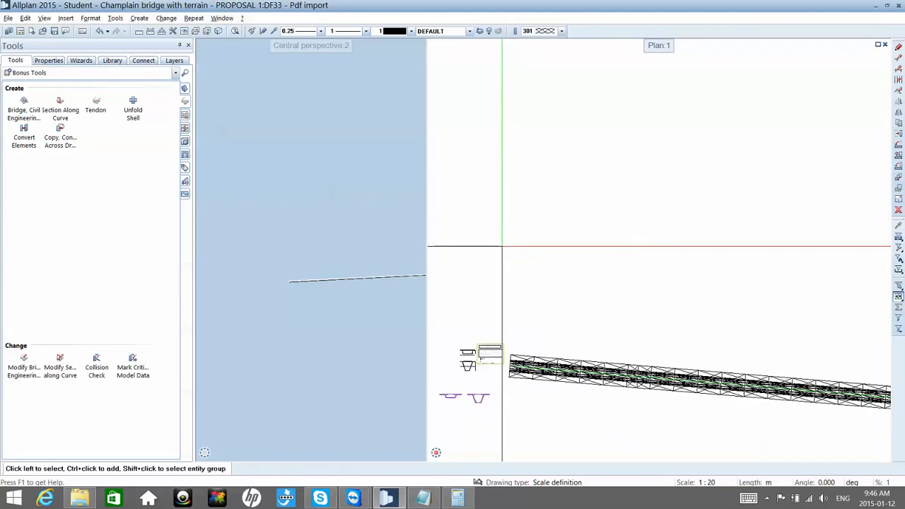
pyautogui.scroll(5, 502, 246)
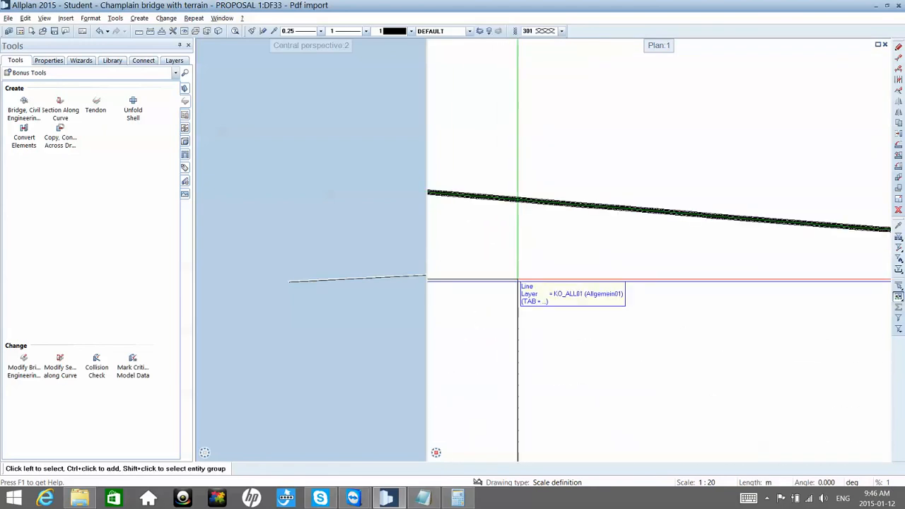
pyautogui.moveTo(518, 280); pyautogui.dragTo(535, 289, button='middle')
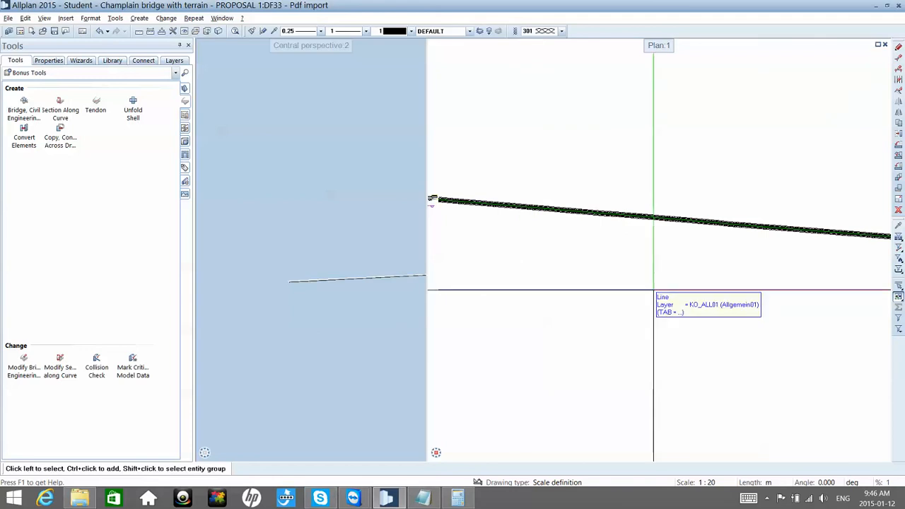
# Step: Switch to the desktop and open the unlocked Pre-feasibility Study Champlain Bridge Replacement PDF
pyautogui.click(877, 10)
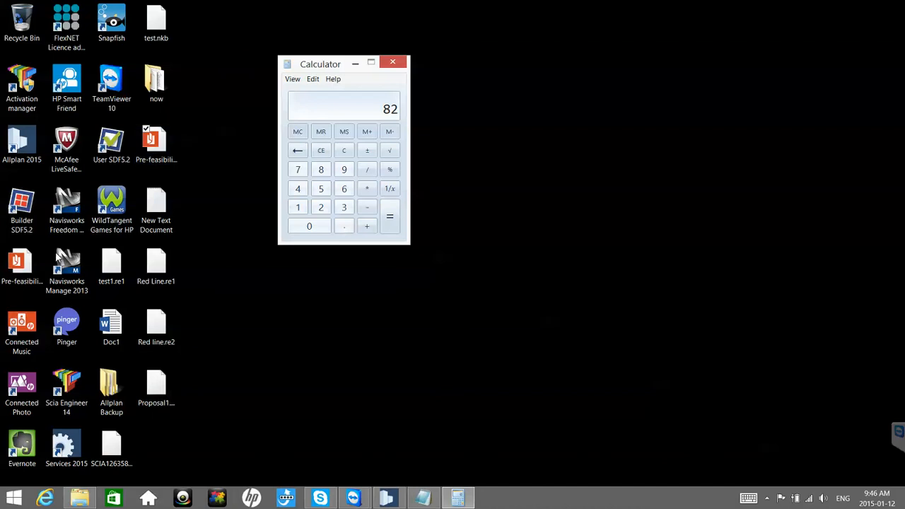
pyautogui.click(31, 263)
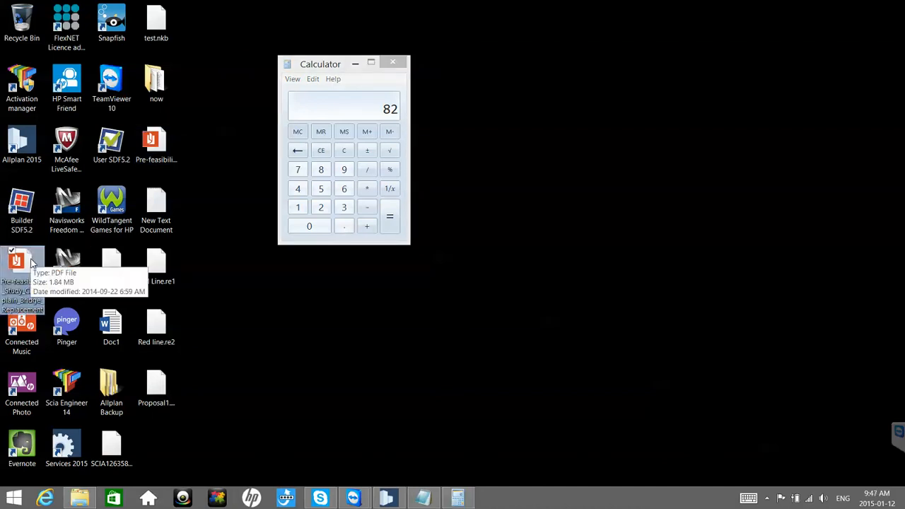
pyautogui.click(162, 142)
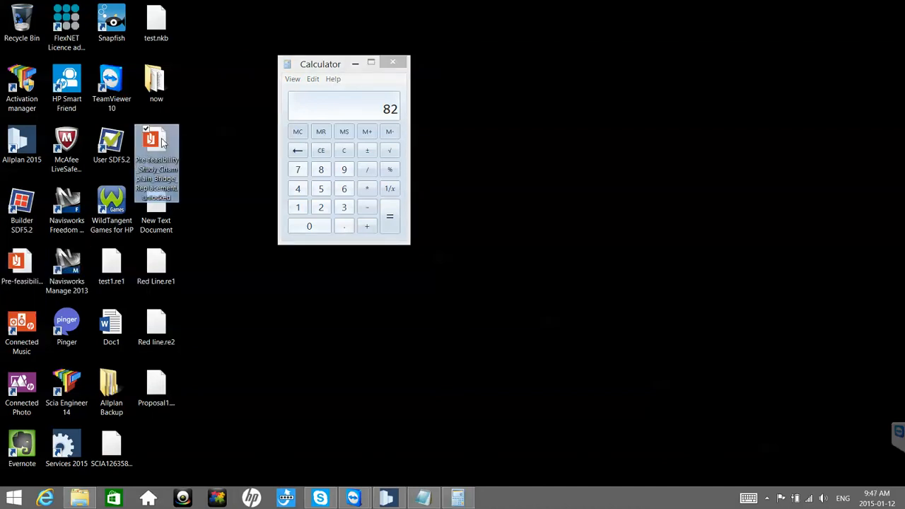
pyautogui.doubleClick(162, 142)
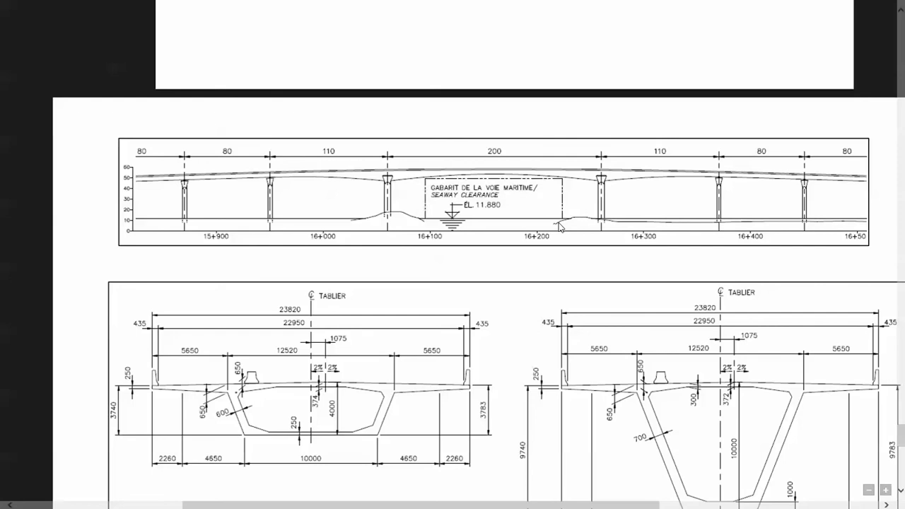
# Step: Examine the longitudinal profiles and deck cross-sections of the bridge alternatives from page A-1 onward in the study
pyautogui.scroll(-4, 559, 226)
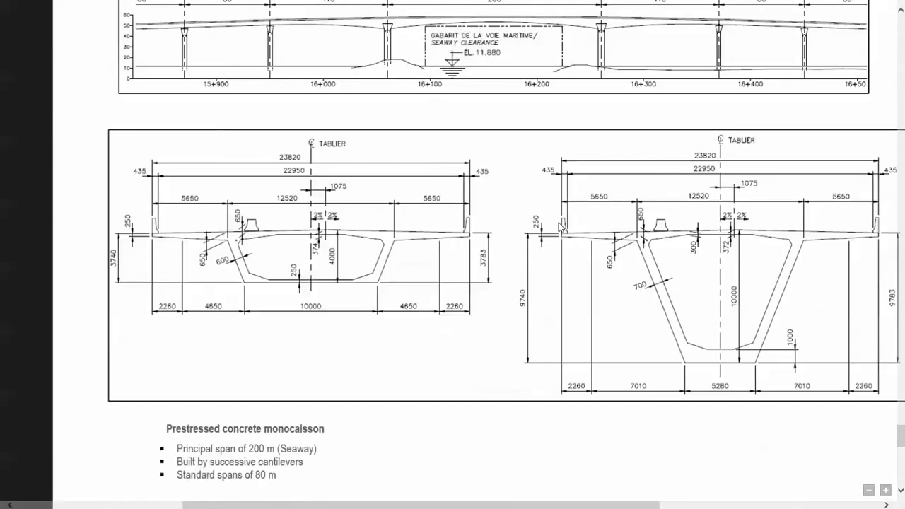
pyautogui.scroll(-3, 560, 224)
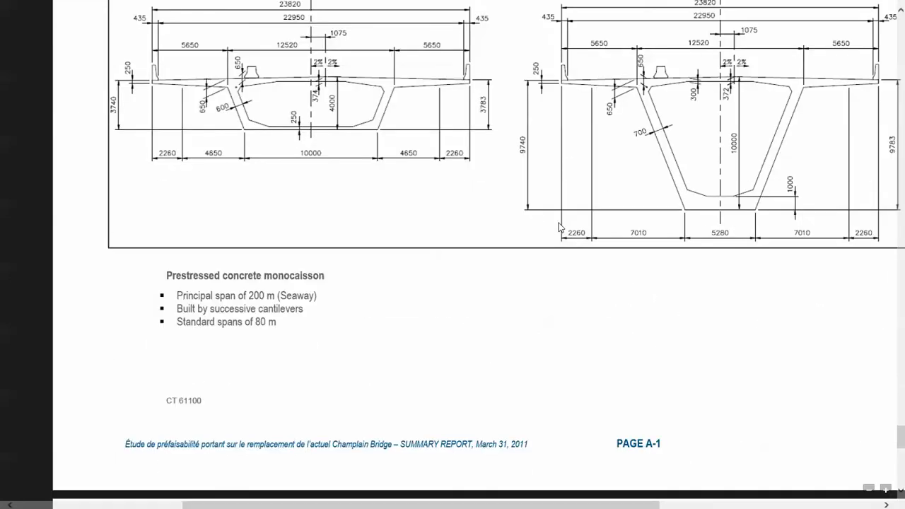
pyautogui.scroll(-2, 559, 226)
pyautogui.scroll(-2, 560, 226)
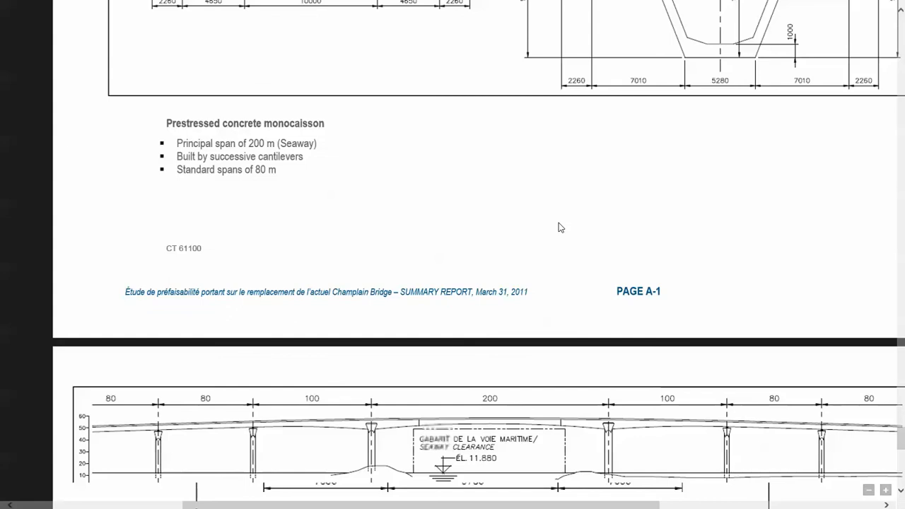
pyautogui.scroll(-15, 559, 226)
pyautogui.scroll(-3, 559, 226)
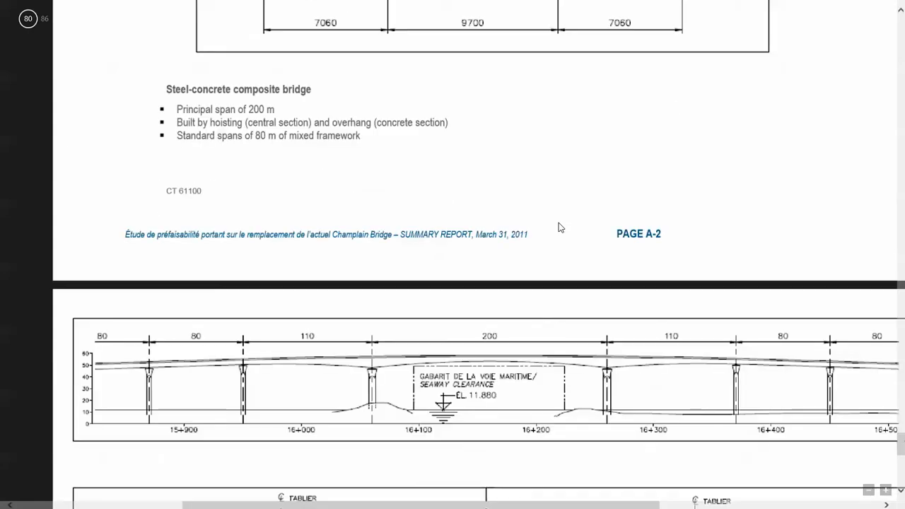
pyautogui.scroll(8, 559, 227)
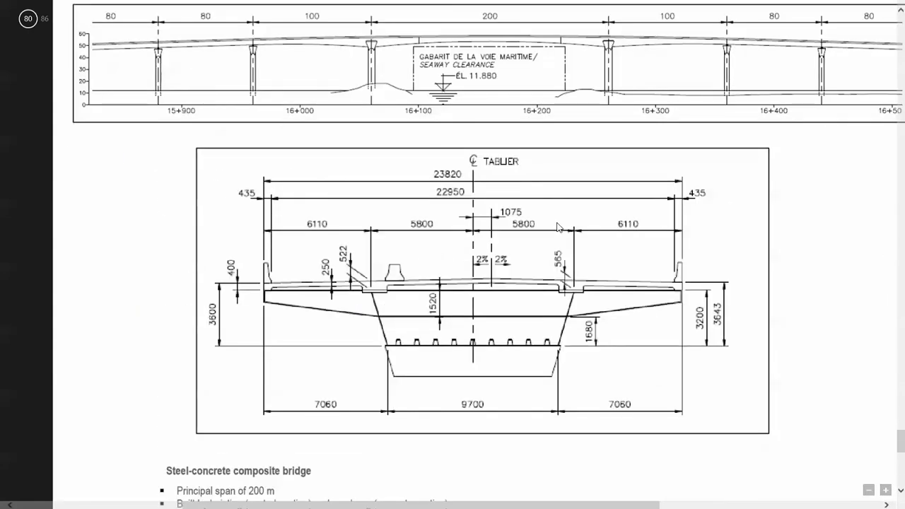
pyautogui.keyDown('ctrl'); pyautogui.scroll(-1, 557, 226); pyautogui.keyUp('ctrl')
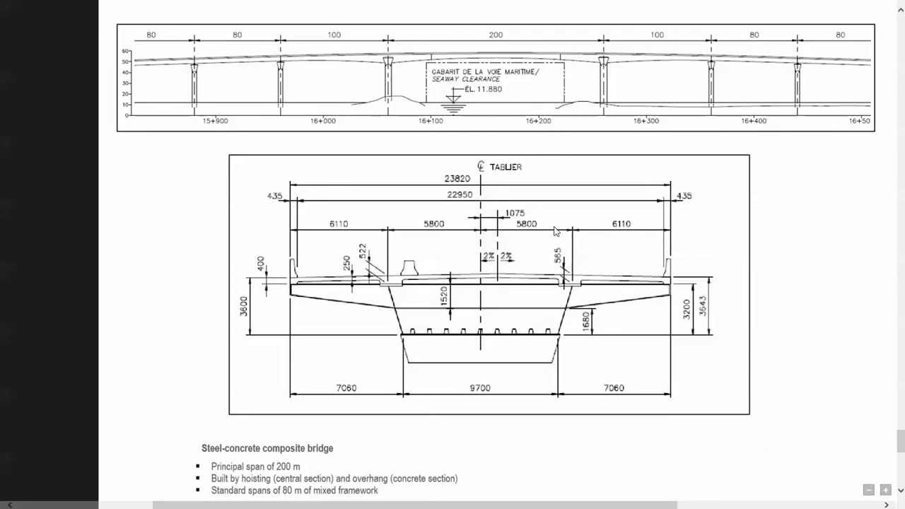
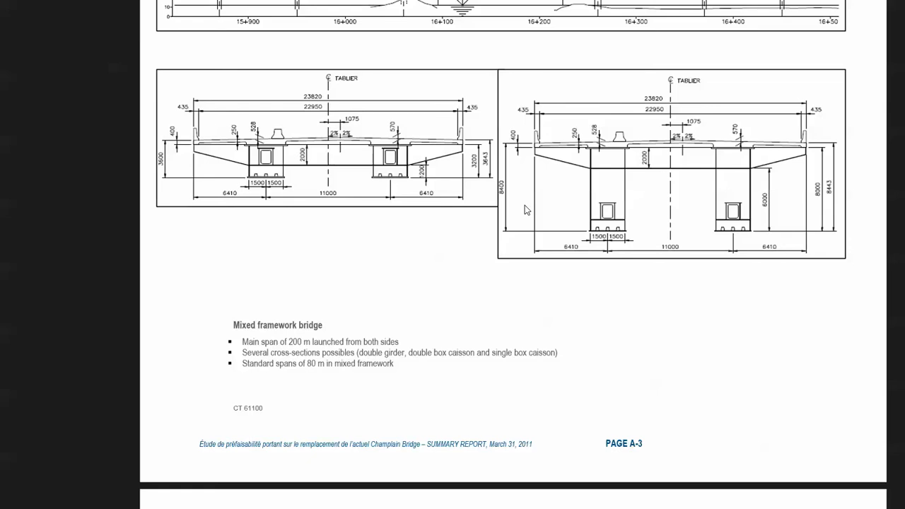
# Step: Review the 200 m span profile and deck cross-sections on page A-3, close the study, and switch back to Allplan
pyautogui.scroll(1, 525, 210)
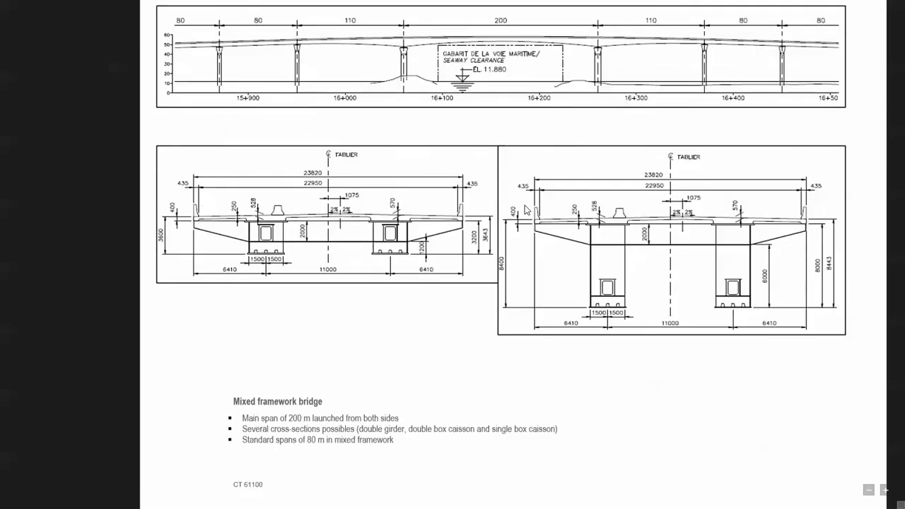
pyautogui.scroll(1, 529, 167)
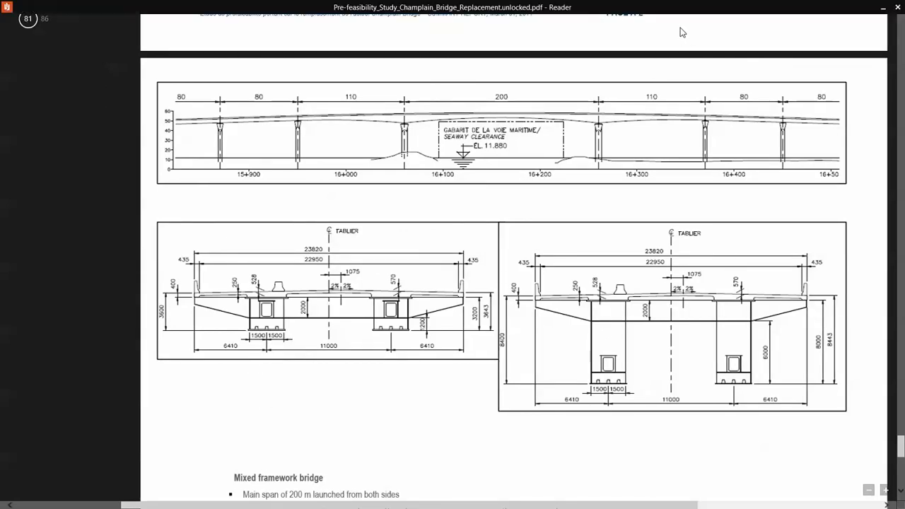
pyautogui.click(897, 7)
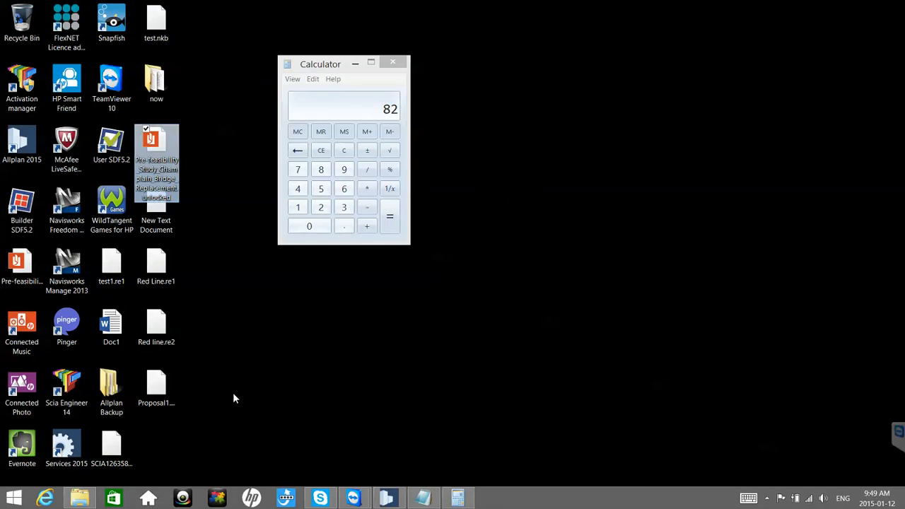
pyautogui.click(387, 498)
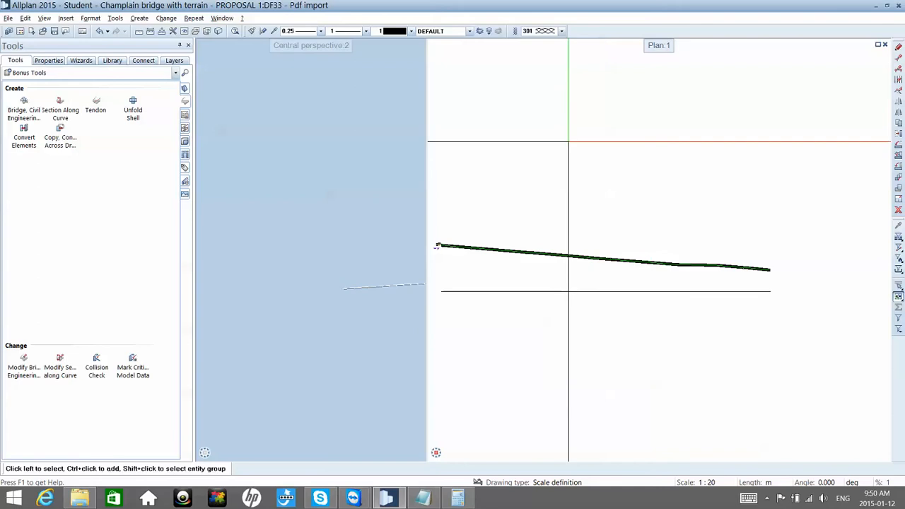
# Step: Name empty drawing file 18 "Delete me" and open it on its own as the active drawing file
pyautogui.doubleClick(569, 142)
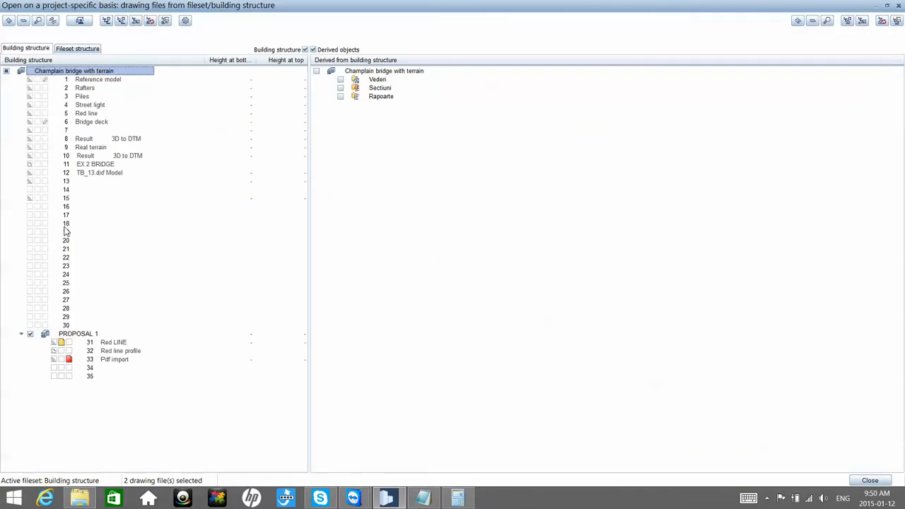
pyautogui.click(65, 225)
pyautogui.press('F2')
pyautogui.write('D')
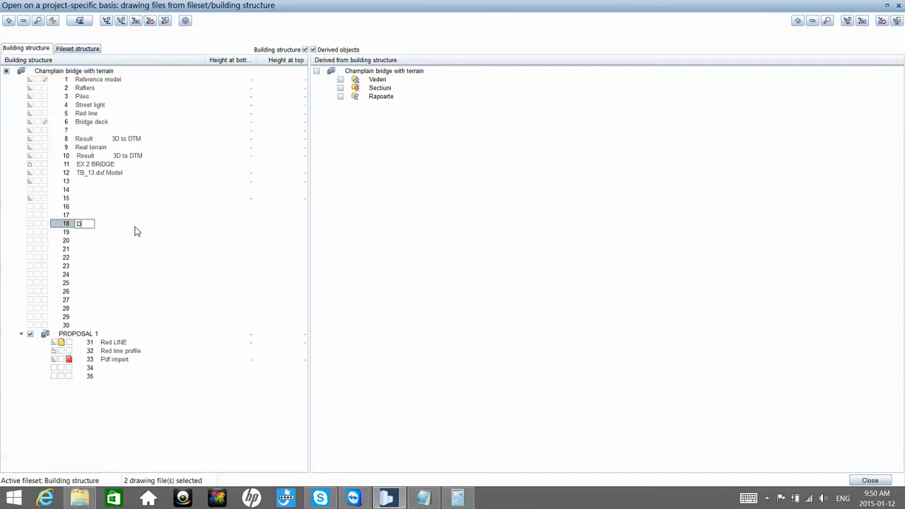
pyautogui.write('elete me')
pyautogui.press('Return')
pyautogui.doubleClick(94, 228)
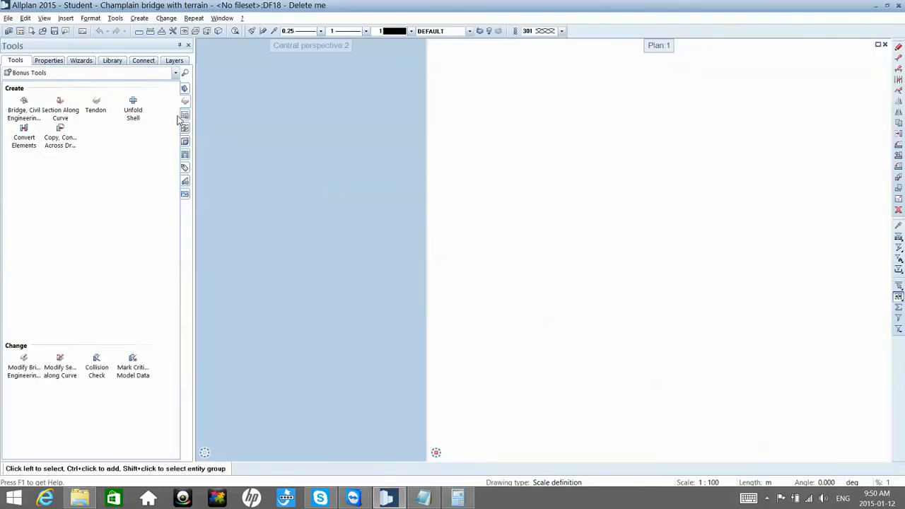
# Step: Draw an open zigzag polyline of three segments, about 13.1 m long in total, in the plan view
pyautogui.click(66, 75)
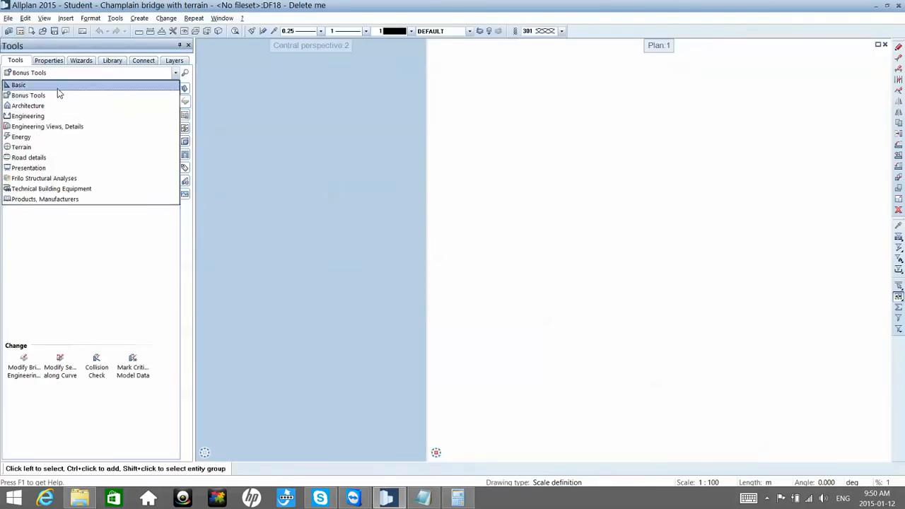
pyautogui.click(57, 88)
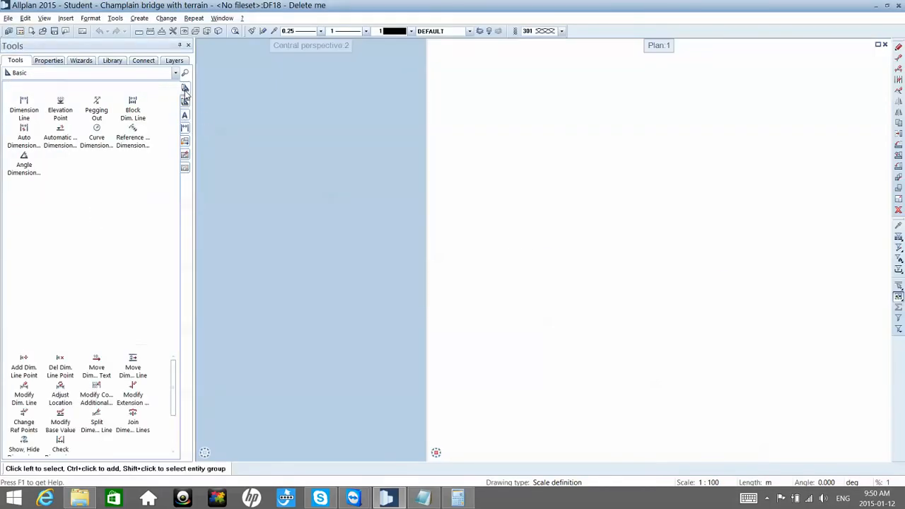
pyautogui.click(184, 89)
pyautogui.click(60, 105)
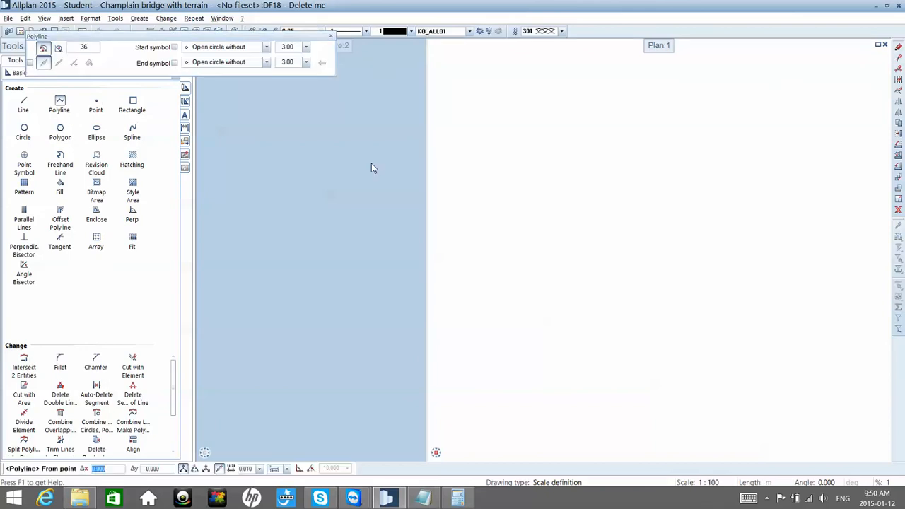
pyautogui.click(520, 230)
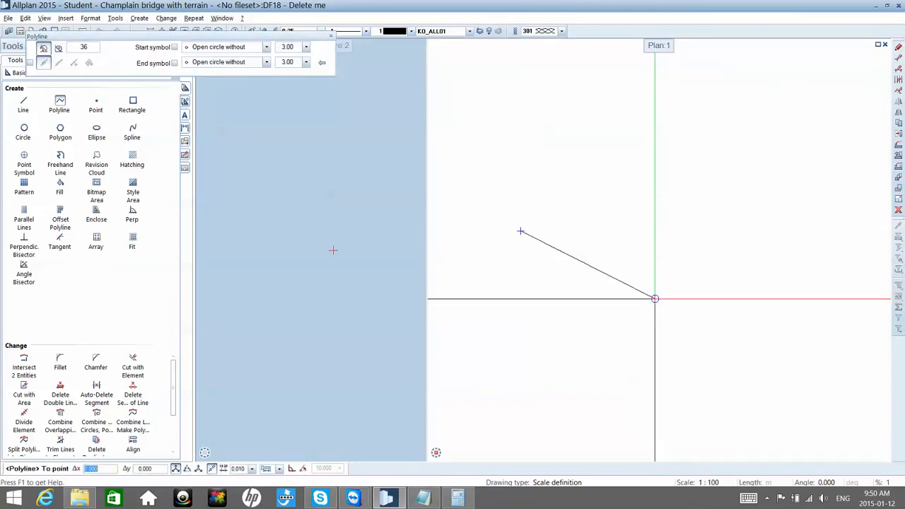
pyautogui.click(658, 300)
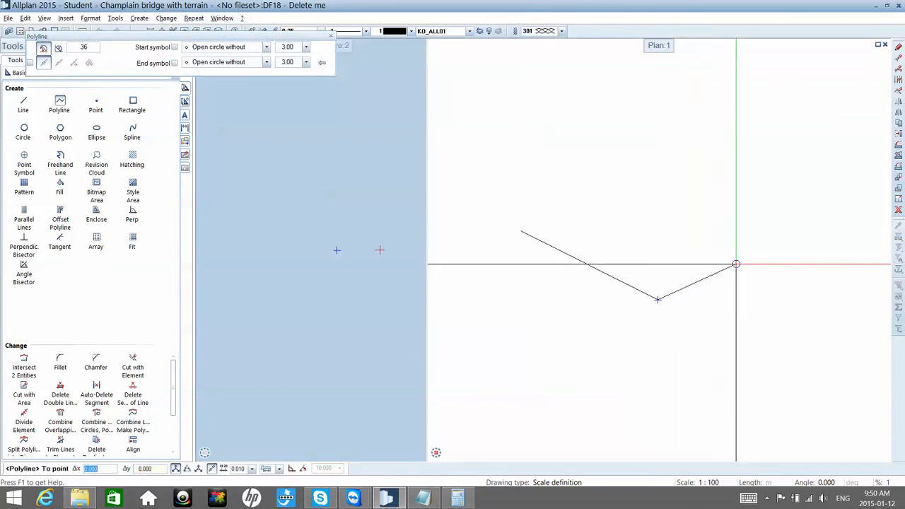
pyautogui.click(737, 263)
pyautogui.click(779, 293)
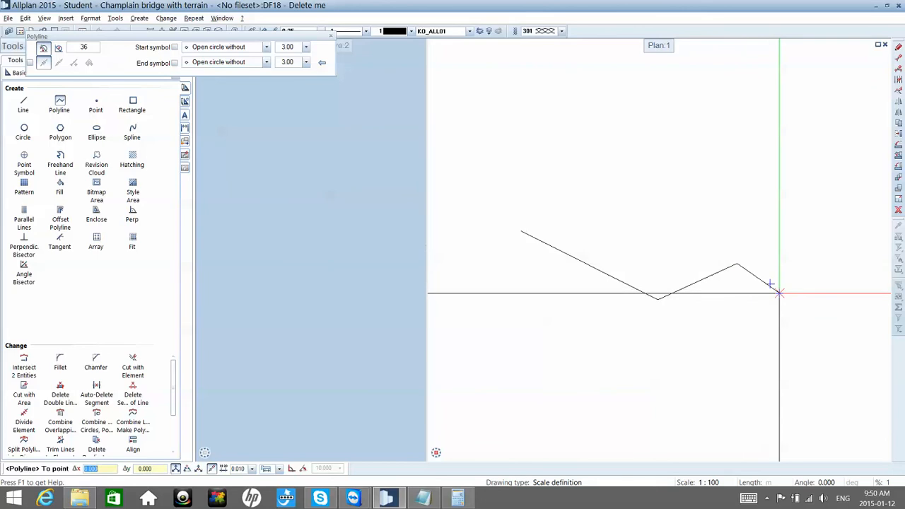
pyautogui.press('Escape')
pyautogui.press('Escape')
pyautogui.moveTo(759, 288); pyautogui.dragTo(737, 275, button='middle')
pyautogui.scroll(1, 737, 275)
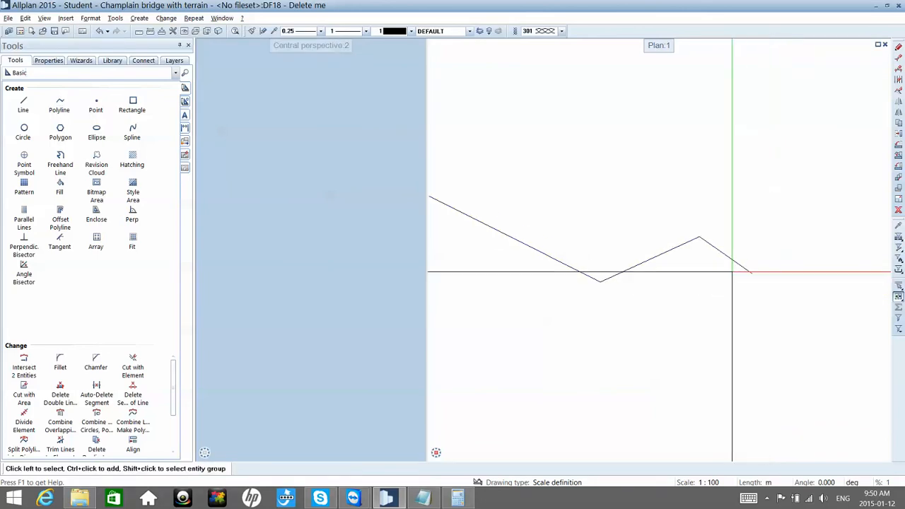
pyautogui.click(24, 418)
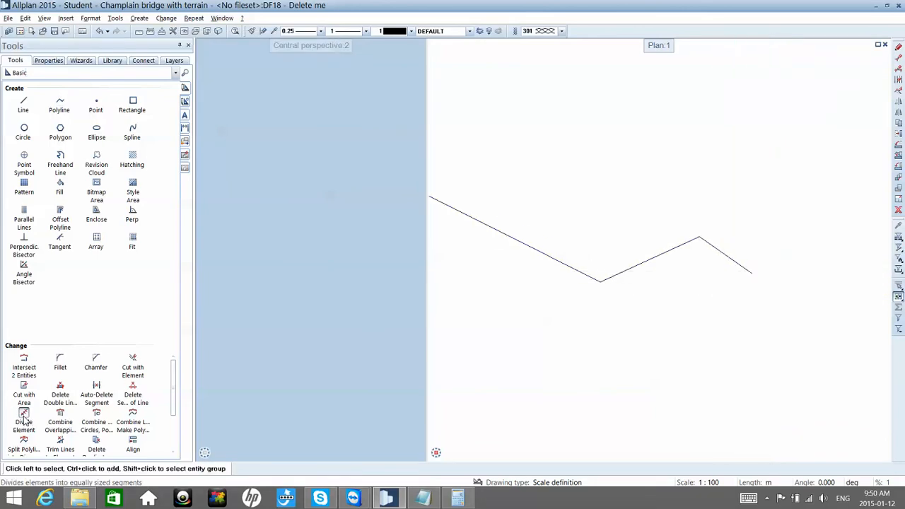
pyautogui.scroll(1, 446, 258)
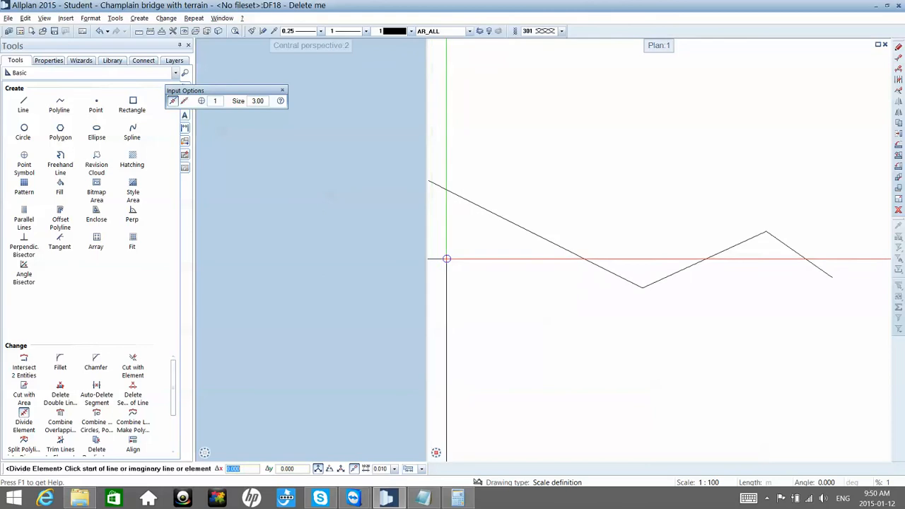
pyautogui.moveTo(469, 268); pyautogui.dragTo(553, 292, button='middle')
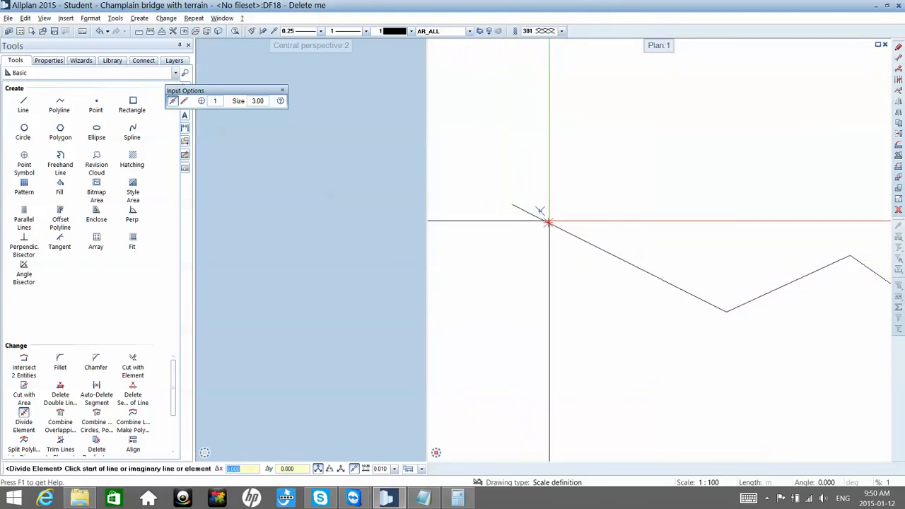
pyautogui.click(548, 222)
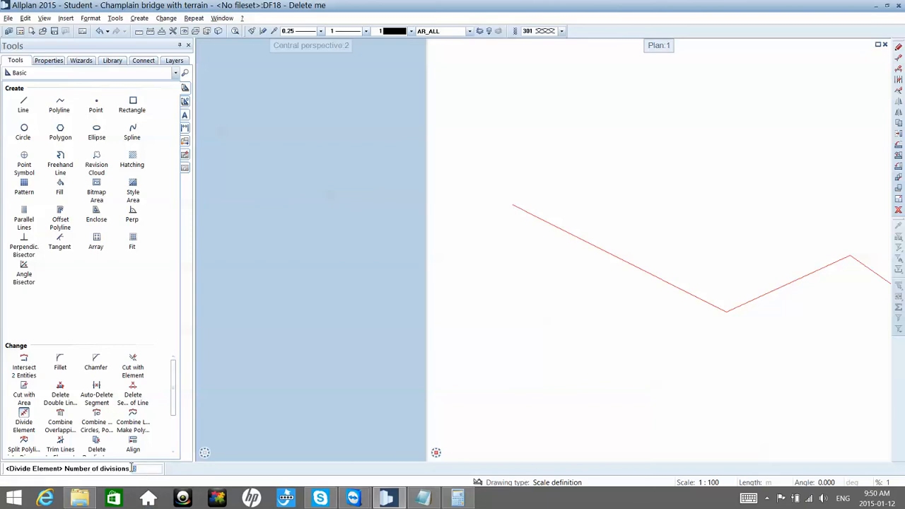
pyautogui.press('Return')
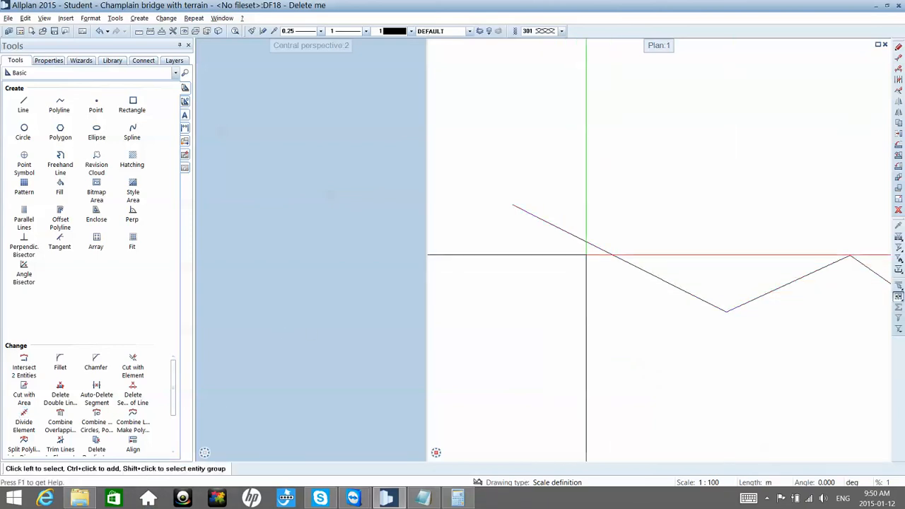
# Step: Check the zigzag polyline's total length in its object attributes
pyautogui.click(597, 247)
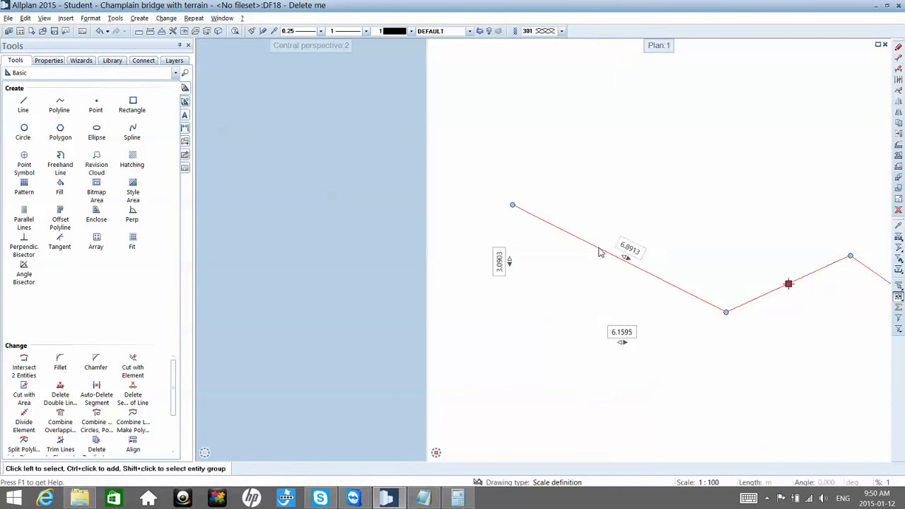
pyautogui.rightClick(598, 248)
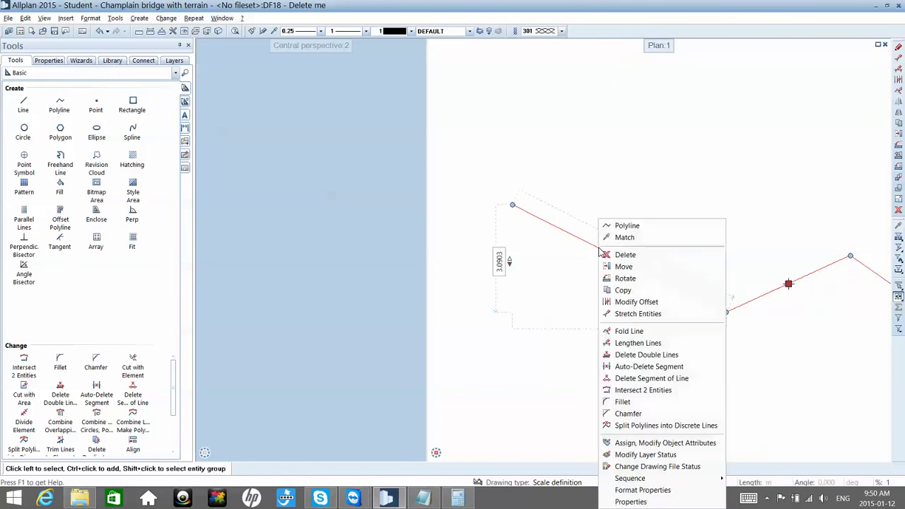
pyautogui.click(645, 443)
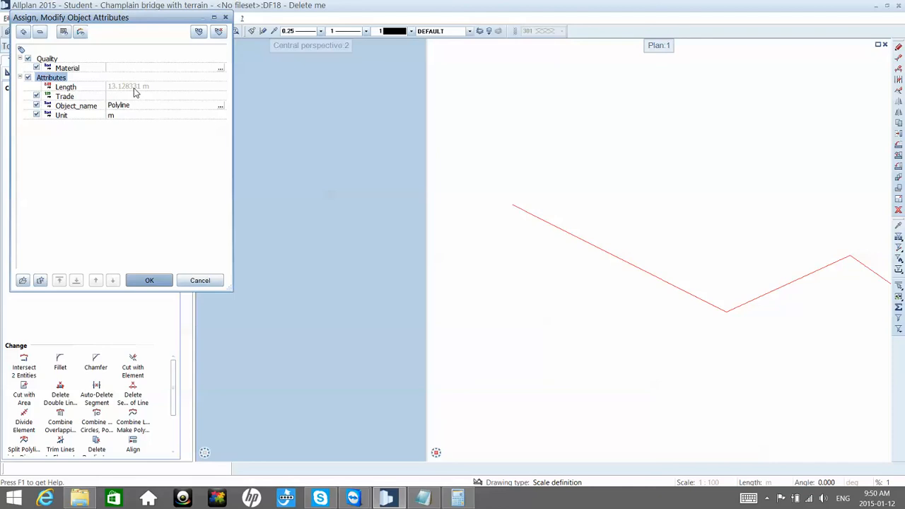
pyautogui.press('Return')
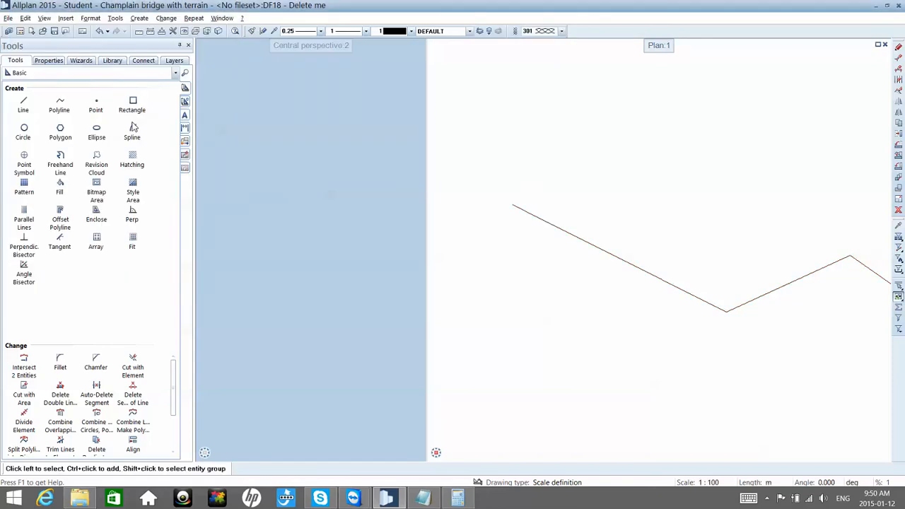
# Step: Divide the zigzag polyline into equal segments marked with ticks using Divide Element
pyautogui.click(25, 422)
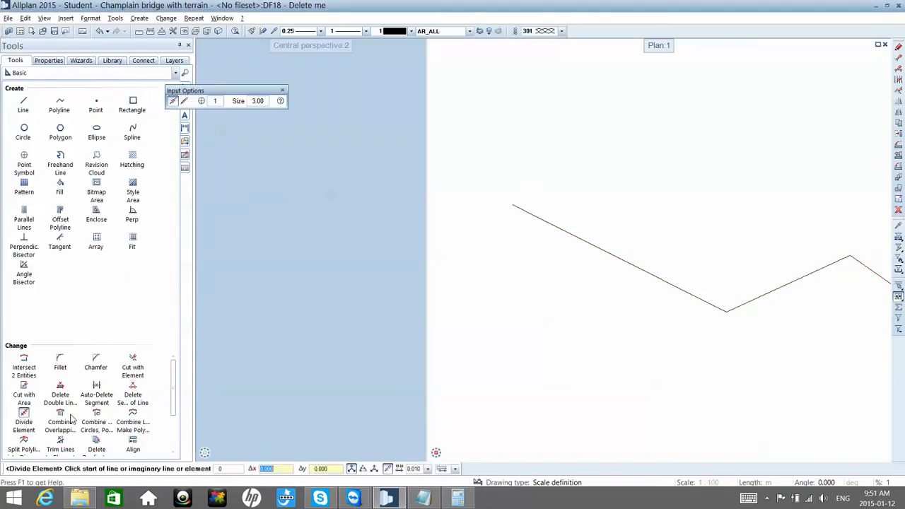
pyautogui.click(579, 238)
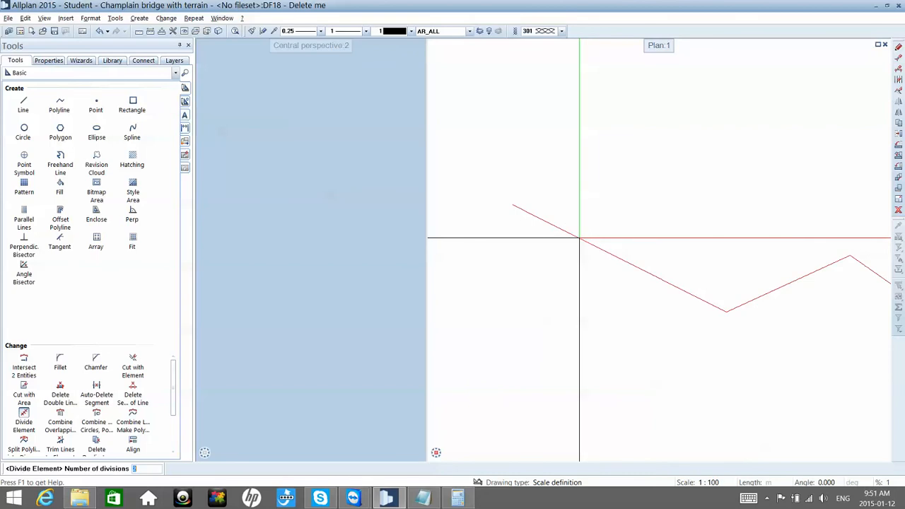
pyautogui.write('2')
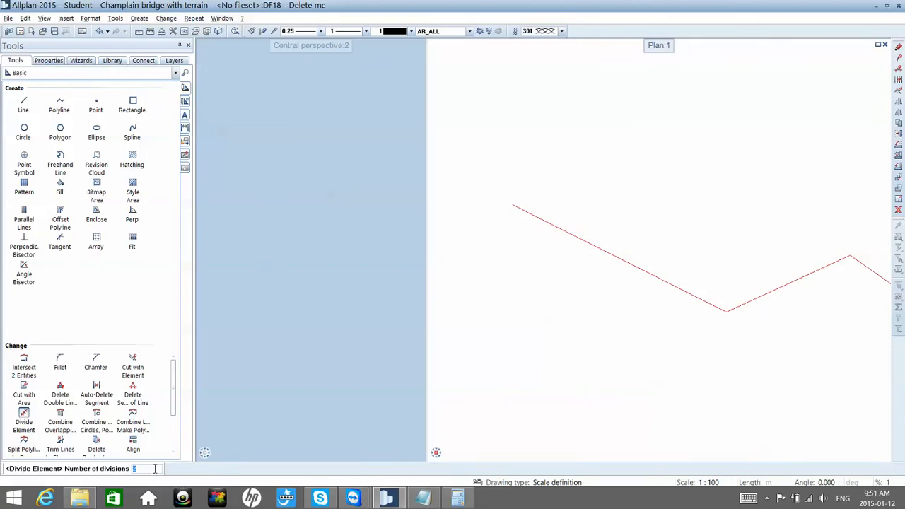
pyautogui.write('0')
pyautogui.press('Return')
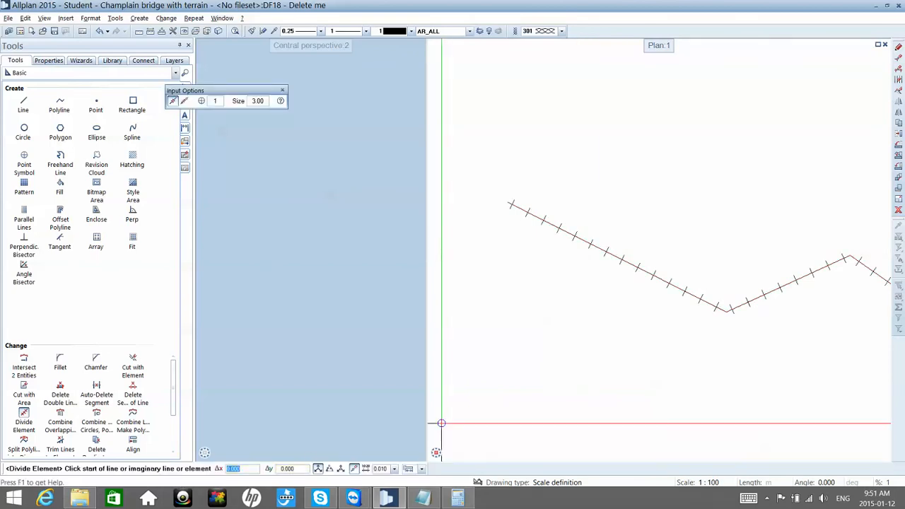
pyautogui.press('Escape')
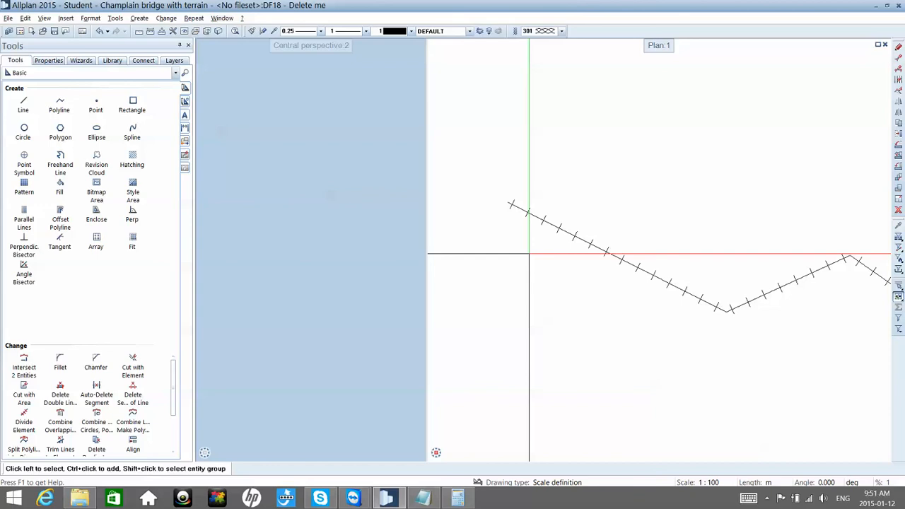
# Step: Inspect the division ticks along the polyline's first segment and undo the division
pyautogui.scroll(2, 526, 223)
pyautogui.scroll(3, 526, 222)
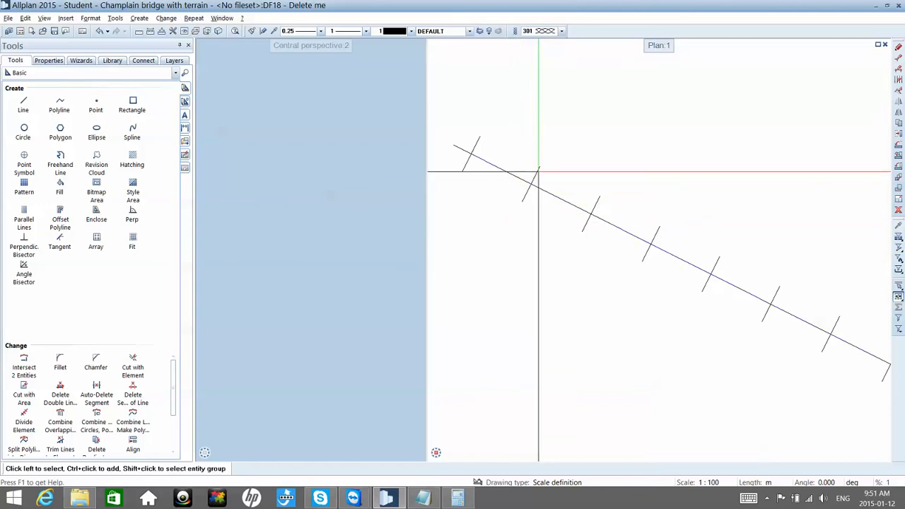
pyautogui.scroll(-2, 539, 171)
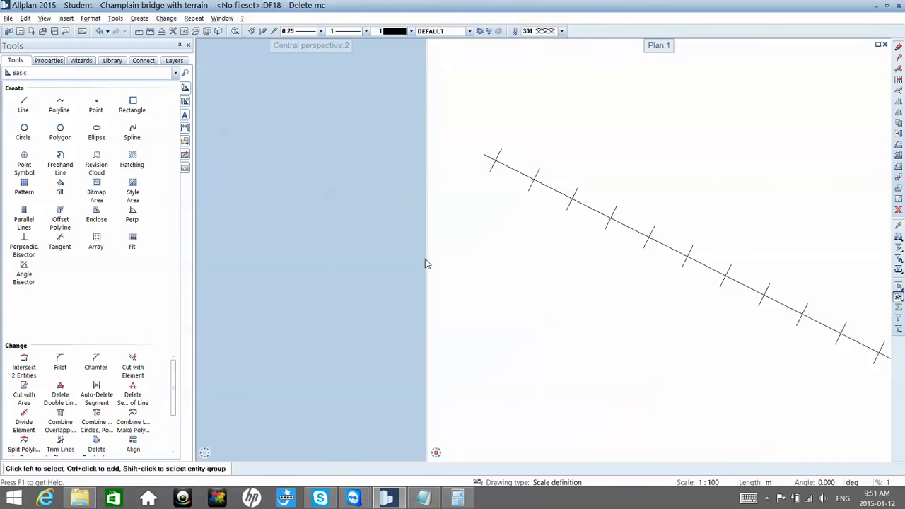
pyautogui.scroll(-4, 530, 242)
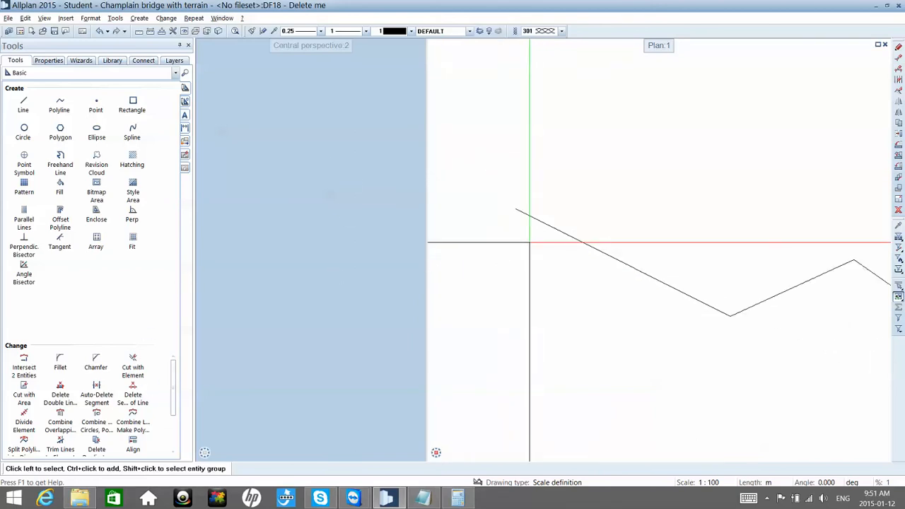
# Step: Station the zigzag polyline from its start point at a fixed station difference using the Terrain tool Station Element
pyautogui.scroll(2, 559, 233)
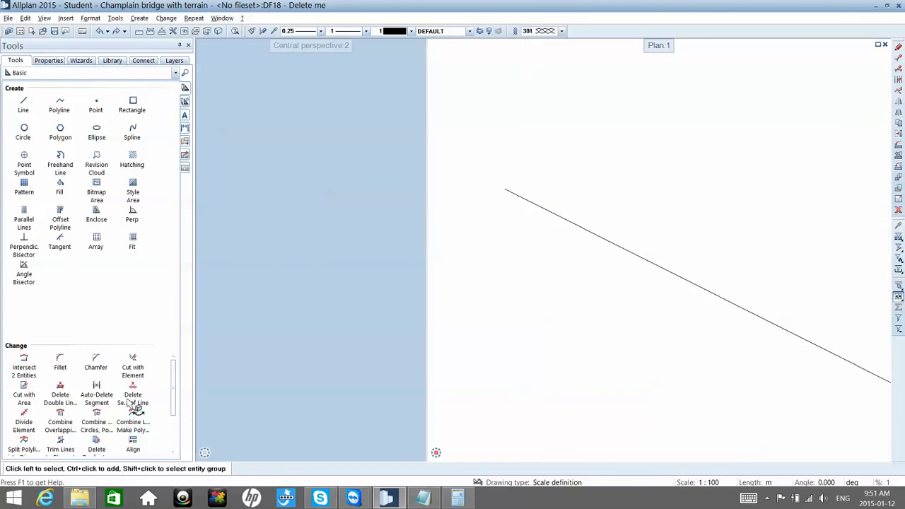
pyautogui.click(137, 73)
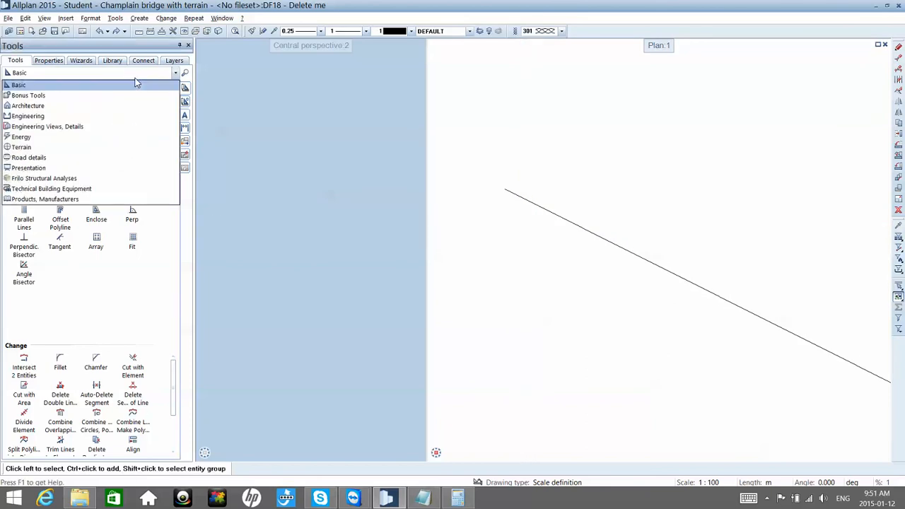
pyautogui.click(137, 82)
pyautogui.click(136, 73)
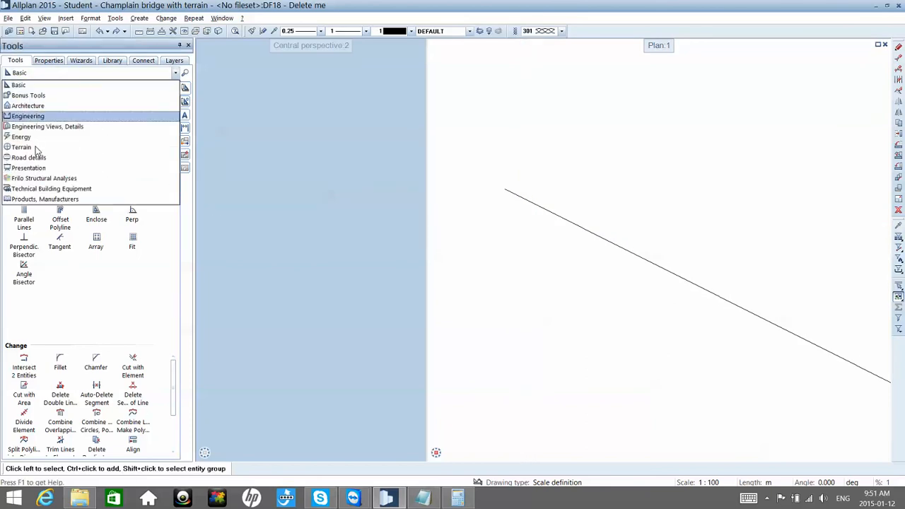
pyautogui.click(37, 148)
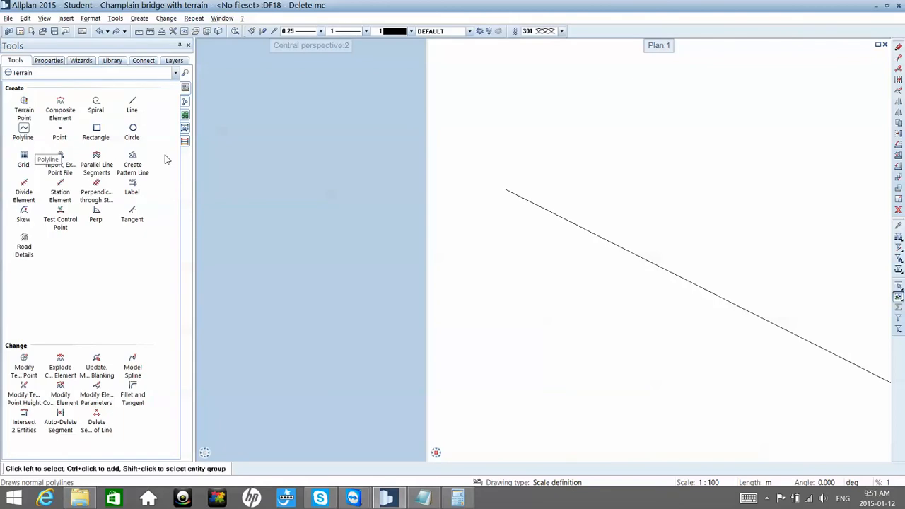
pyautogui.click(60, 185)
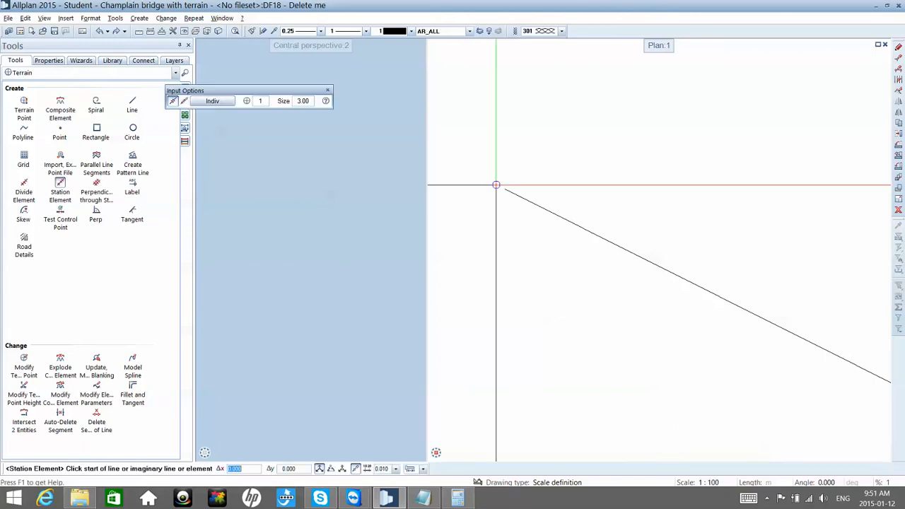
pyautogui.click(503, 187)
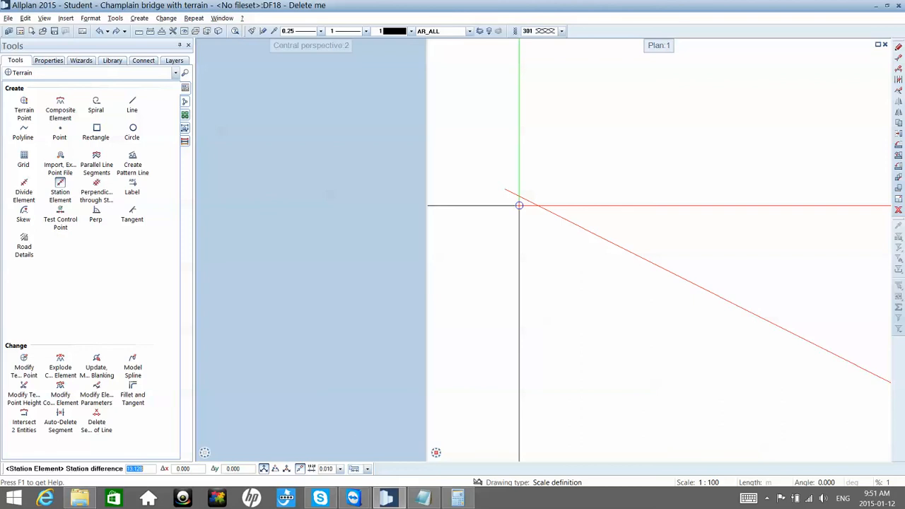
pyautogui.write('1')
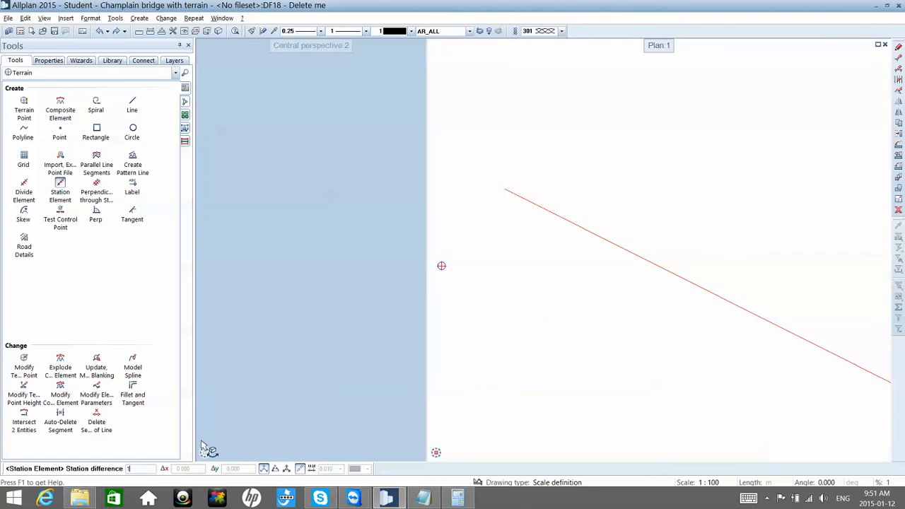
pyautogui.press('Return')
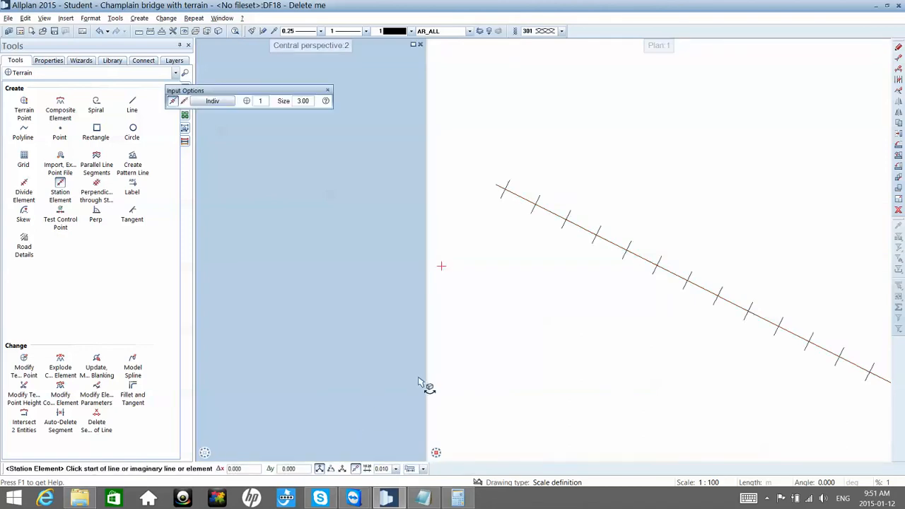
pyautogui.press('Escape')
# Step: Inspect the station ticks at the start of the polyline's first segment
pyautogui.scroll(3, 501, 186)
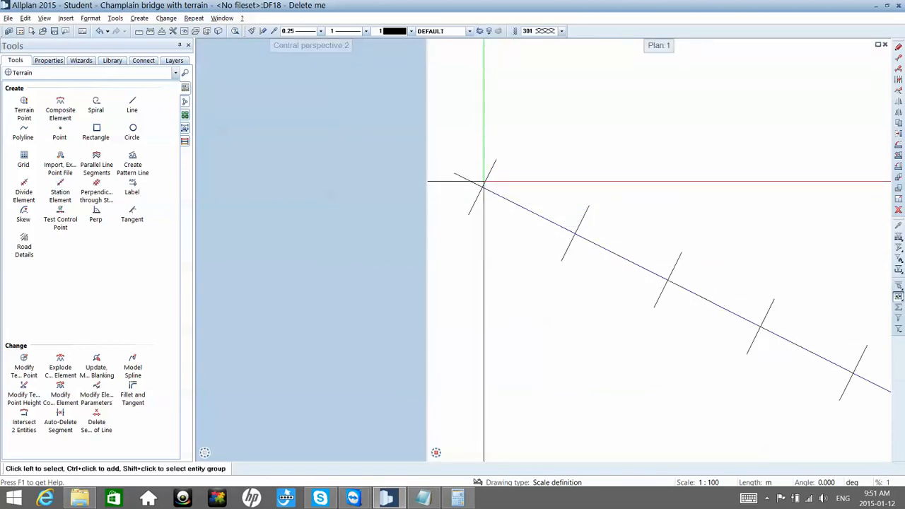
pyautogui.moveTo(472, 188); pyautogui.dragTo(493, 209, button='middle')
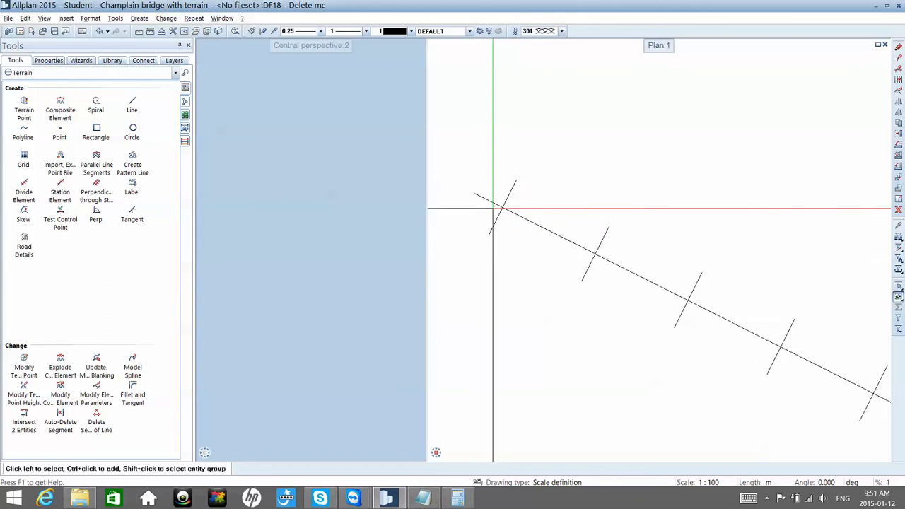
pyautogui.moveTo(489, 105); pyautogui.dragTo(586, 384)
pyautogui.click(604, 337)
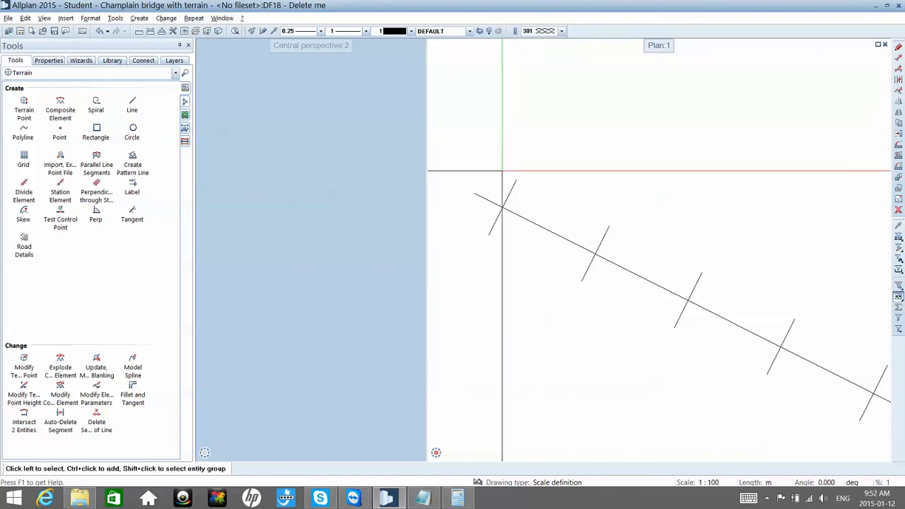
pyautogui.scroll(-3, 502, 170)
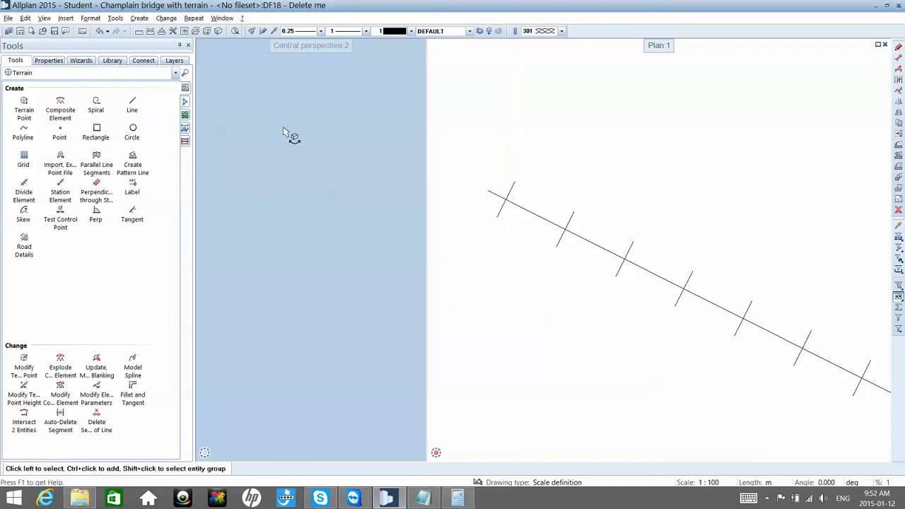
# Step: Review the station point offset setting for importing a route in Bridge, Civil Engineering Component, and close it without importing
pyautogui.click(138, 78)
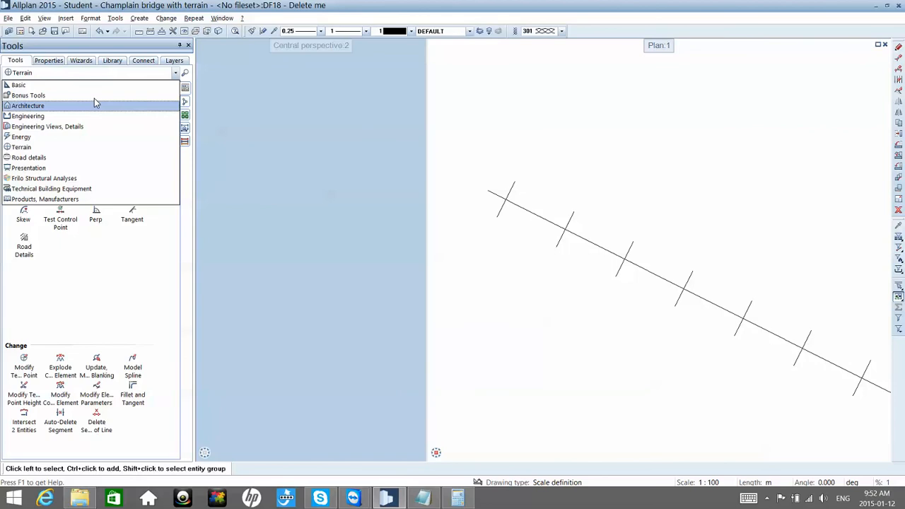
pyautogui.click(97, 101)
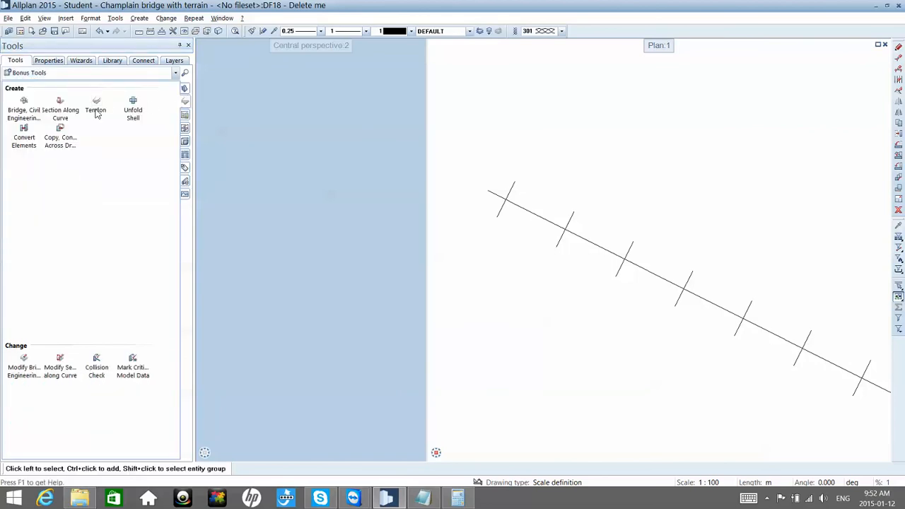
pyautogui.click(27, 104)
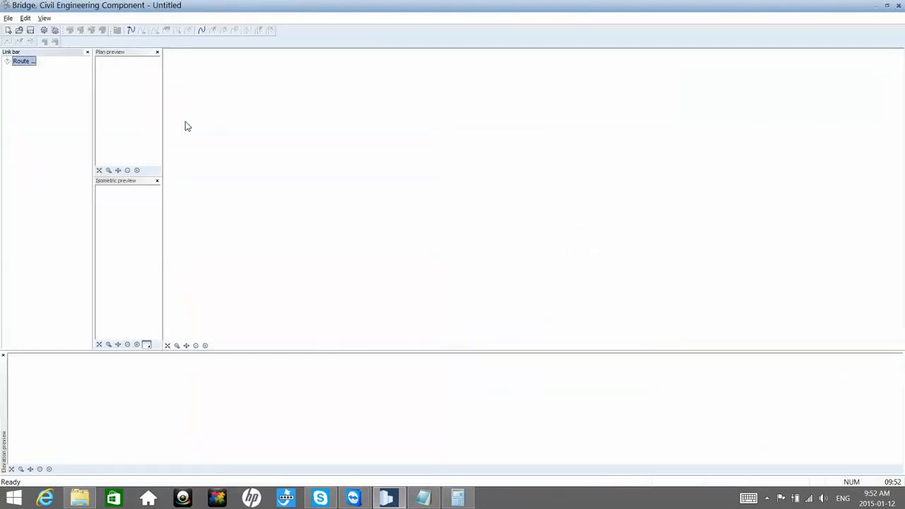
pyautogui.click(7, 18)
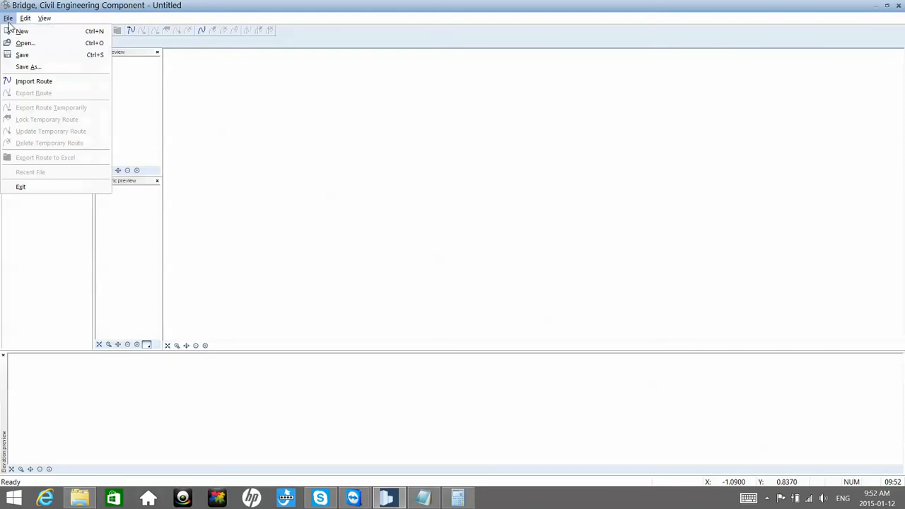
pyautogui.click(36, 82)
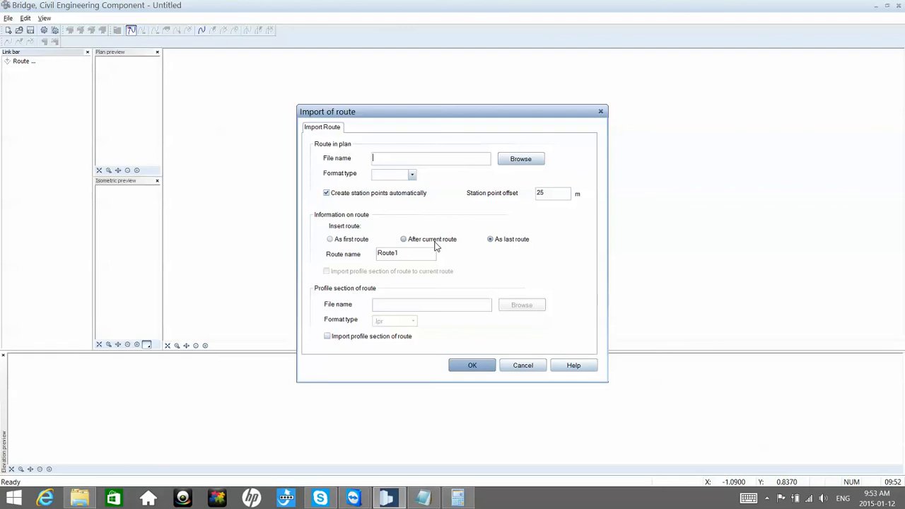
pyautogui.click(540, 195)
pyautogui.doubleClick(539, 193)
pyautogui.press('Escape')
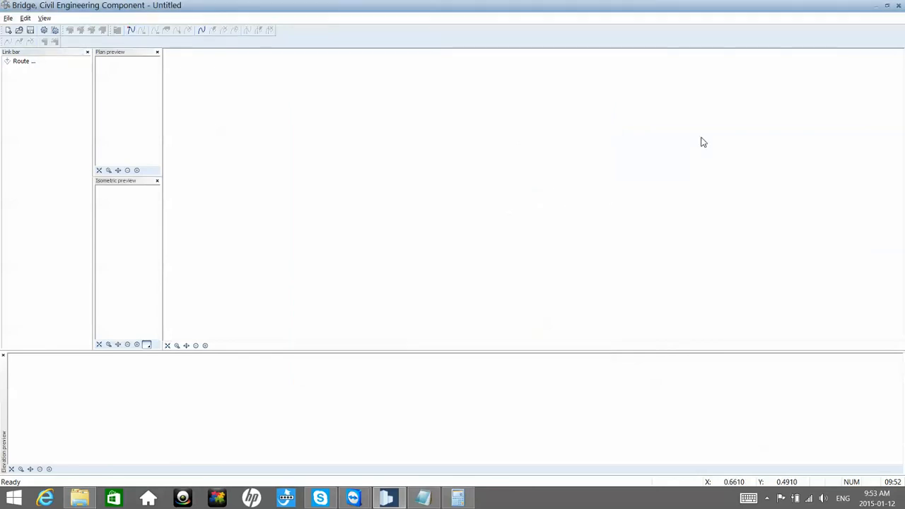
pyautogui.click(898, 7)
# Step: Examine how the station ticks run along all three segments of the zigzag polyline
pyautogui.scroll(-5, 658, 153)
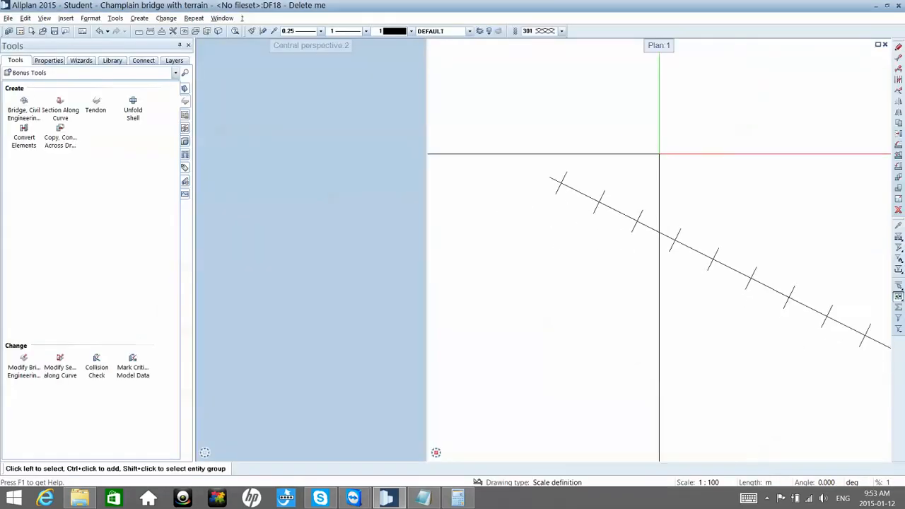
pyautogui.moveTo(671, 160); pyautogui.dragTo(596, 165, button='middle')
pyautogui.scroll(-2, 595, 166)
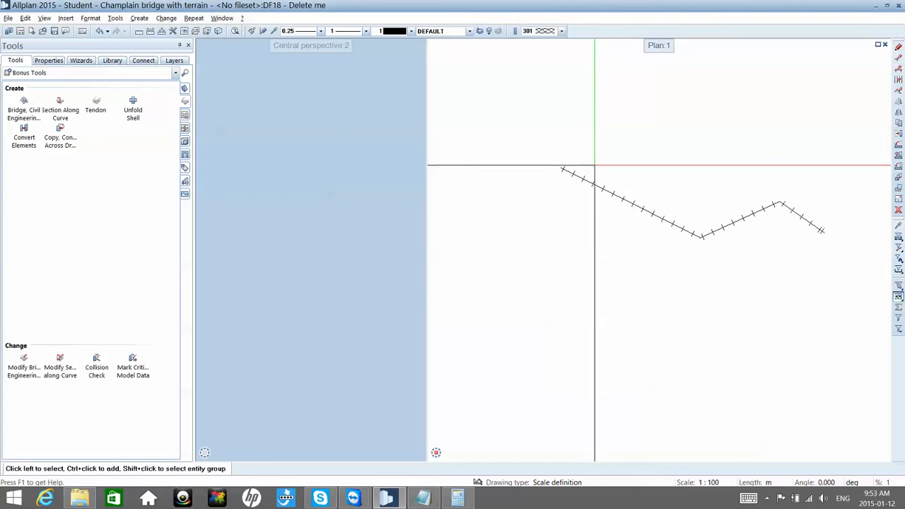
pyautogui.scroll(3, 584, 178)
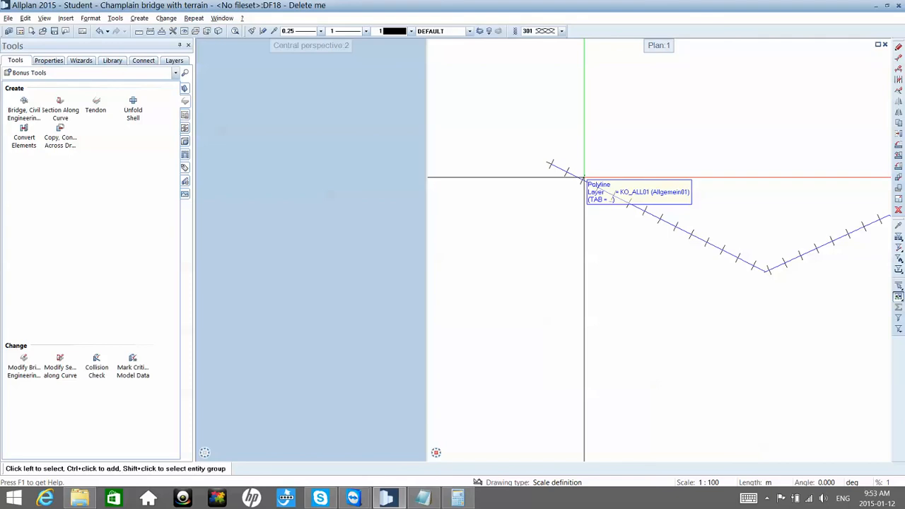
pyautogui.moveTo(584, 178); pyautogui.dragTo(569, 180, button='middle')
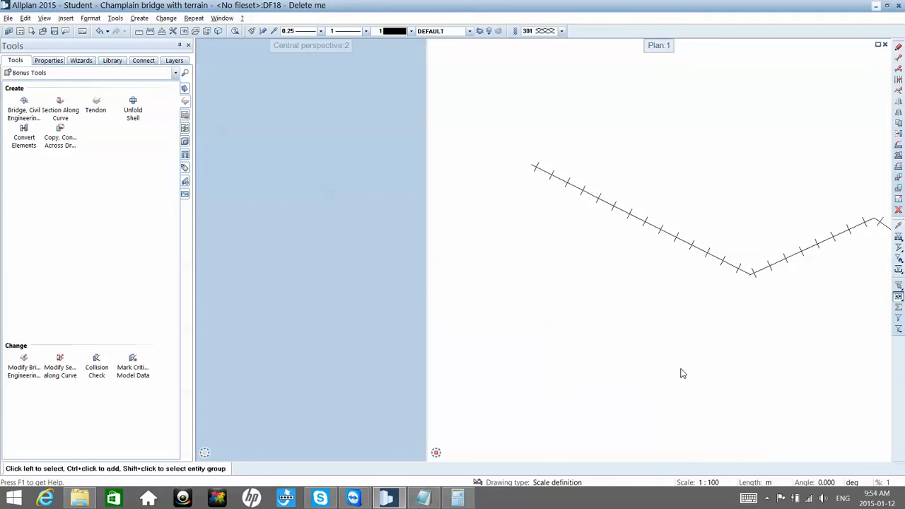
# Step: Minimize Allplan and go to the Windows desktop
pyautogui.click(875, 6)
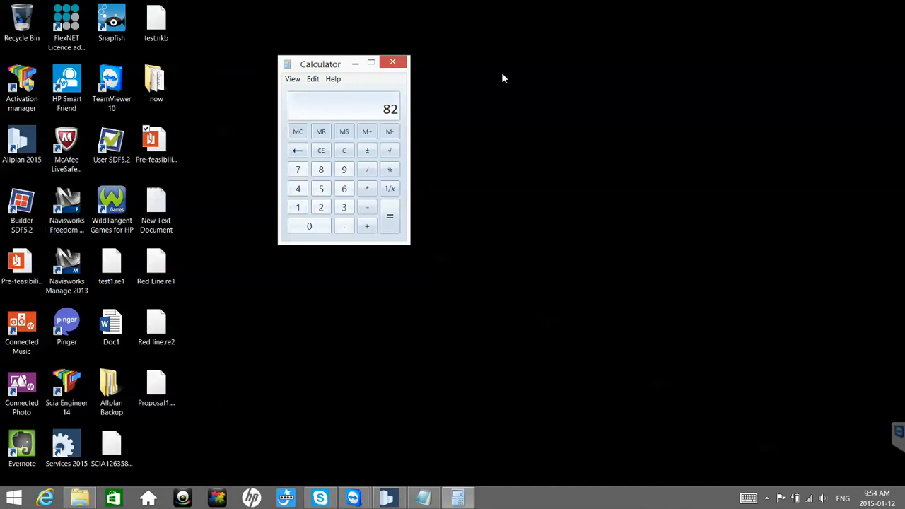
pyautogui.click(598, 118)
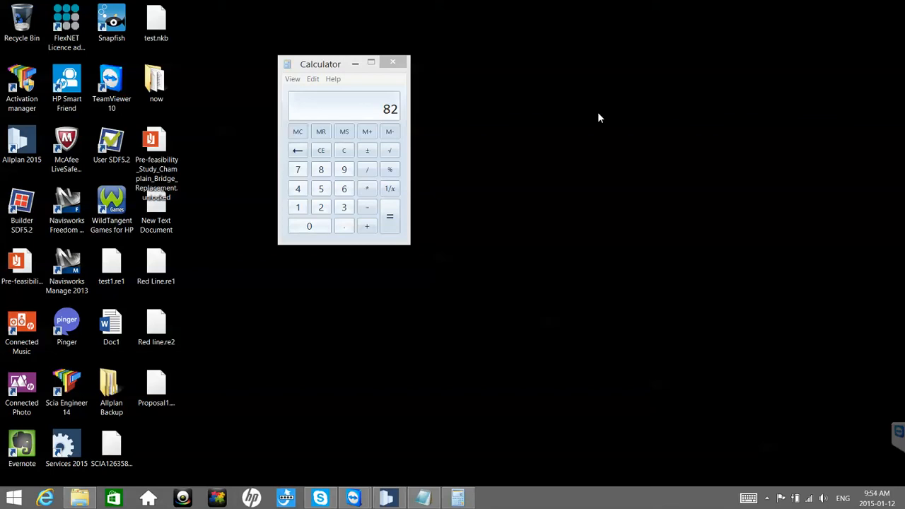
pyautogui.press('alt')
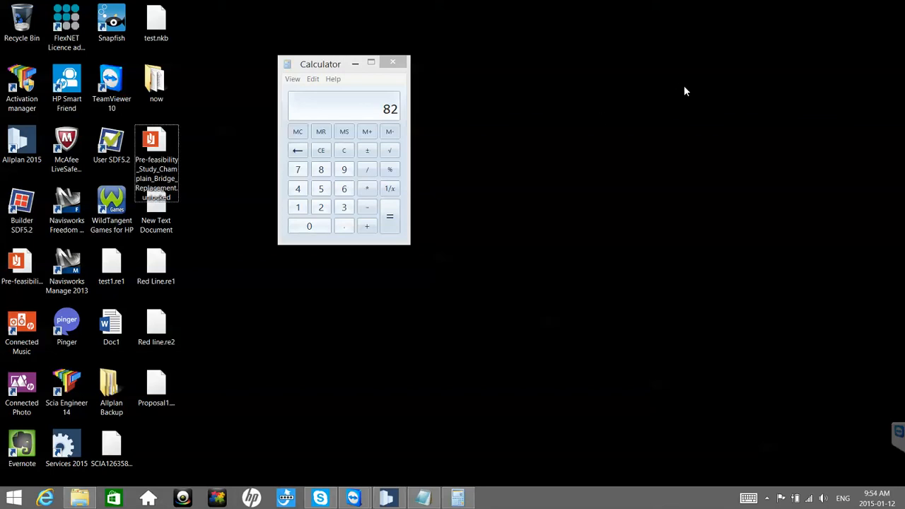